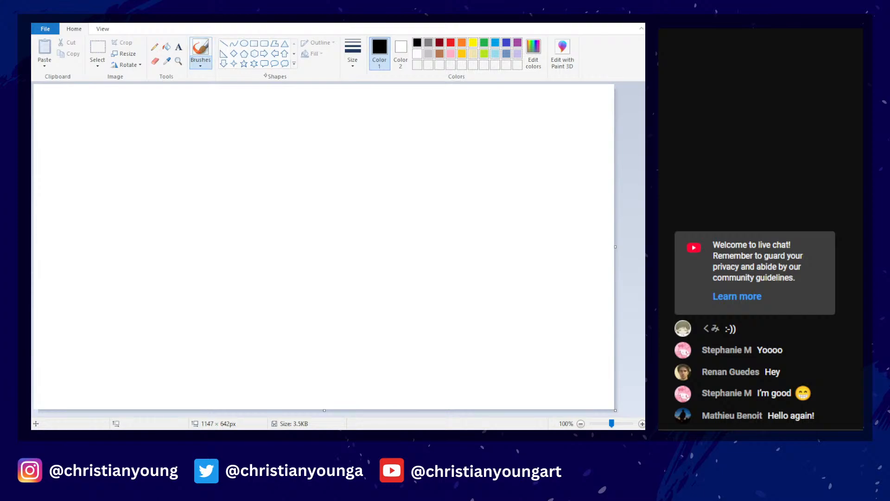
- Mix a custom dark greyish blue and make it the main drawing colour
{"action": "left_click", "coordinate": [534, 51]}
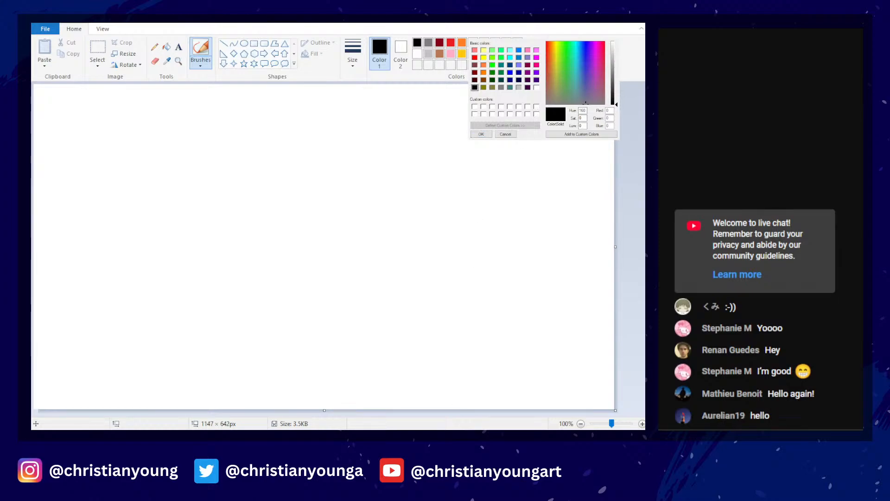
{"action": "left_click_drag", "start_coordinate": [533, 31], "coordinate": [556, 17]}
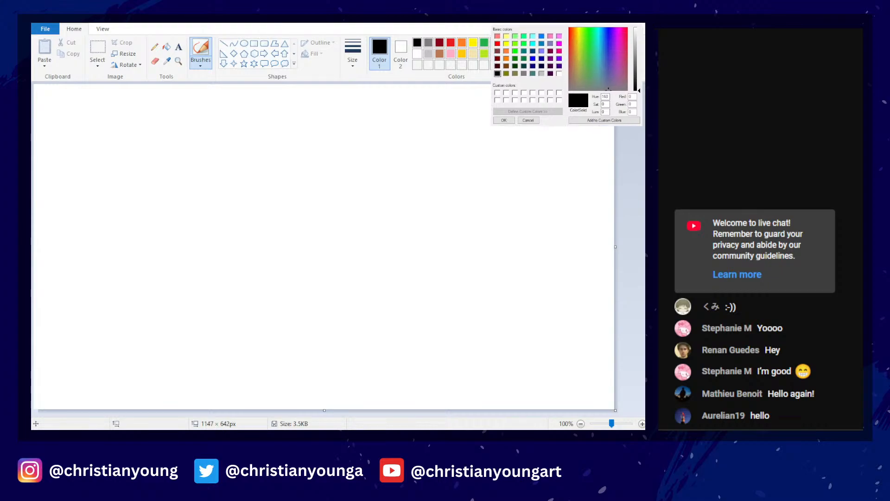
{"action": "left_click_drag", "start_coordinate": [556, 18], "coordinate": [558, 17]}
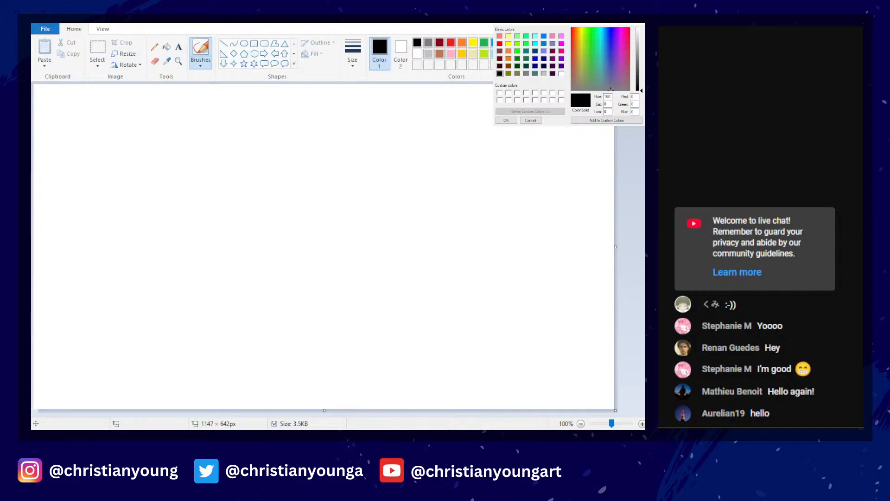
{"action": "left_click", "coordinate": [500, 74]}
{"action": "left_click", "coordinate": [408, 213]}
{"action": "left_click", "coordinate": [460, 235]}
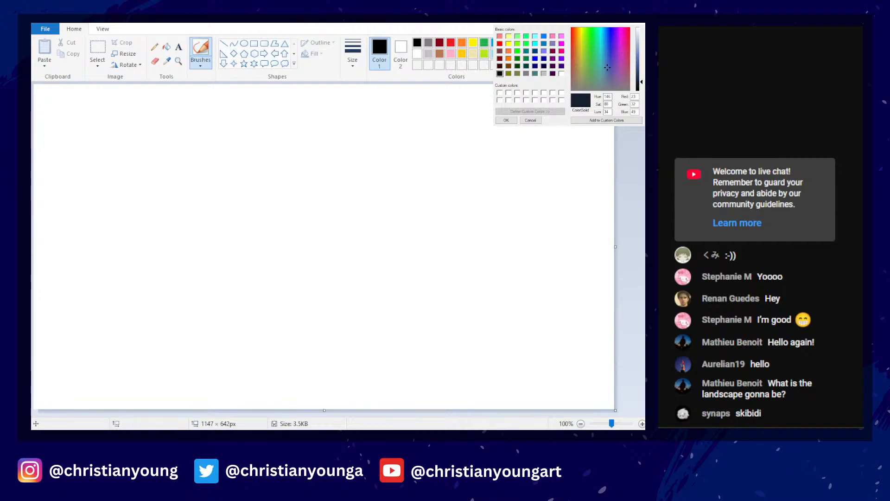
{"action": "left_click", "coordinate": [606, 62]}
{"action": "left_click", "coordinate": [638, 69]}
{"action": "left_click", "coordinate": [506, 120]}
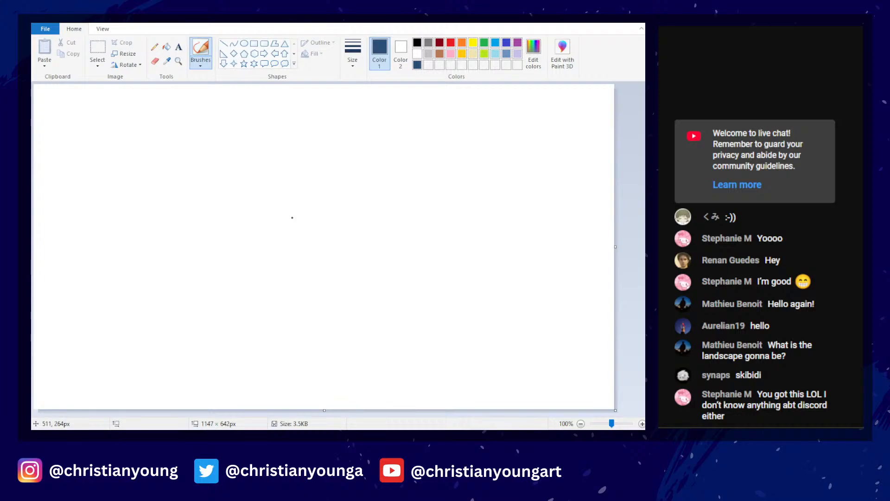
- Sketch the steep left slope of a leaning main peak on the upper-left canvas, undoing stray strokes
{"action": "left_click_drag", "start_coordinate": [297, 256], "coordinate": [271, 216]}
{"action": "key", "text": "ctrl+z"}
{"action": "key", "text": "ctrl+z"}
{"action": "mouse_move", "coordinate": [271, 207]}
{"action": "left_mouse_down"}
{"action": "mouse_move", "coordinate": [238, 183]}
{"action": "mouse_move", "coordinate": [259, 205]}
{"action": "left_mouse_up"}
{"action": "key", "text": "ctrl+z"}
{"action": "key", "text": "ctrl+z"}
{"action": "mouse_move", "coordinate": [221, 164]}
{"action": "left_mouse_down"}
{"action": "mouse_move", "coordinate": [169, 141]}
{"action": "mouse_move", "coordinate": [216, 167]}
{"action": "mouse_move", "coordinate": [203, 167]}
{"action": "mouse_move", "coordinate": [187, 145]}
{"action": "mouse_move", "coordinate": [239, 162]}
{"action": "left_mouse_up"}
{"action": "key", "text": "ctrl+z"}
{"action": "key", "text": "ctrl+z"}
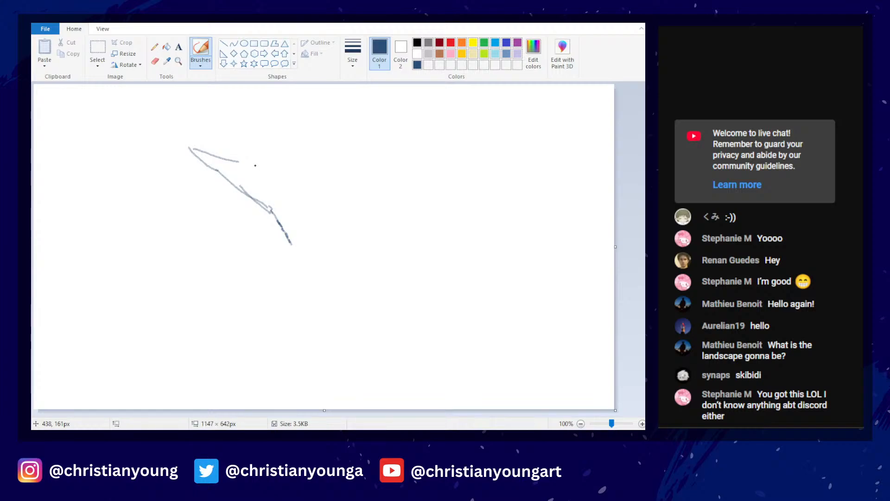
{"action": "key", "text": "ctrl+z"}
- Sketch the long ridge line descending gently from the main peak's tip toward the canvas's right side
{"action": "left_click_drag", "start_coordinate": [189, 147], "coordinate": [388, 172]}
{"action": "key", "text": "ctrl+z"}
{"action": "key", "text": "ctrl+z"}
{"action": "key", "text": "ctrl+z"}
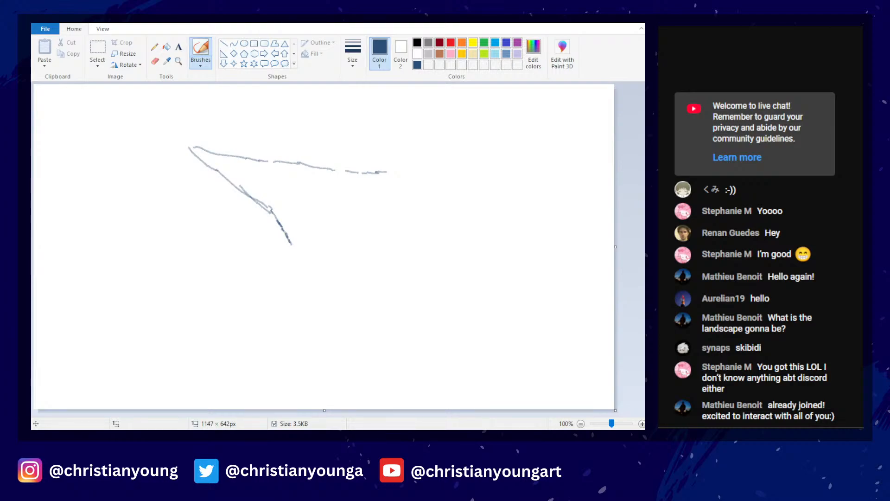
{"action": "left_click_drag", "start_coordinate": [385, 172], "coordinate": [598, 209]}
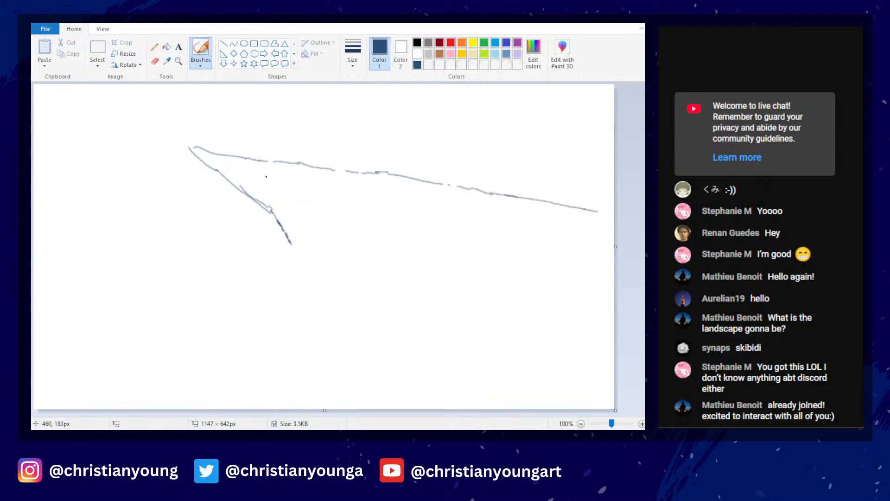
- Darken the foot of the main slope and sketch two roughly parallel rock edges running down beneath the long ridge
{"action": "left_click_drag", "start_coordinate": [265, 207], "coordinate": [285, 230]}
{"action": "mouse_move", "coordinate": [294, 216]}
{"action": "left_mouse_down"}
{"action": "mouse_move", "coordinate": [333, 211]}
{"action": "mouse_move", "coordinate": [299, 216]}
{"action": "mouse_move", "coordinate": [305, 205]}
{"action": "mouse_move", "coordinate": [386, 236]}
{"action": "mouse_move", "coordinate": [368, 253]}
{"action": "mouse_move", "coordinate": [364, 240]}
{"action": "mouse_move", "coordinate": [397, 279]}
{"action": "left_mouse_up"}
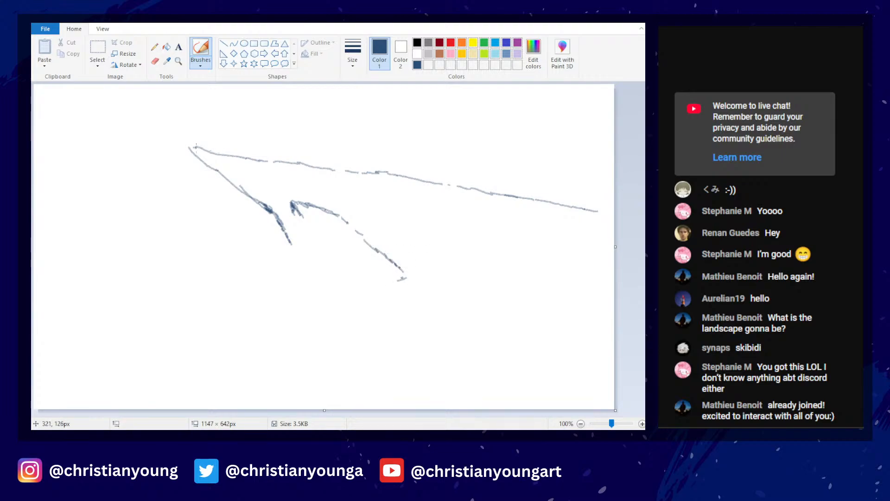
{"action": "mouse_move", "coordinate": [196, 147]}
{"action": "left_mouse_down"}
{"action": "mouse_move", "coordinate": [286, 183]}
{"action": "mouse_move", "coordinate": [311, 183]}
{"action": "mouse_move", "coordinate": [384, 219]}
{"action": "mouse_move", "coordinate": [411, 240]}
{"action": "mouse_move", "coordinate": [417, 276]}
{"action": "mouse_move", "coordinate": [394, 284]}
{"action": "left_mouse_up"}
{"action": "key", "text": "ctrl+z"}
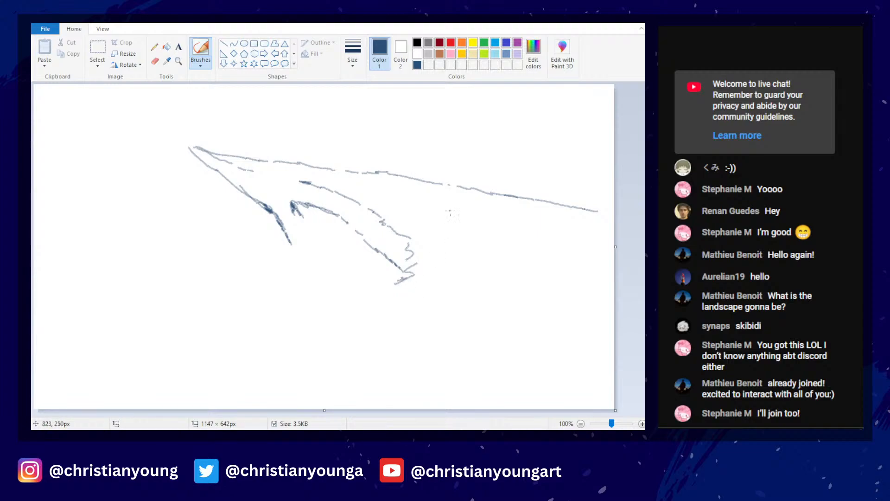
{"action": "mouse_move", "coordinate": [412, 275]}
{"action": "left_mouse_down"}
{"action": "mouse_move", "coordinate": [380, 290]}
{"action": "mouse_move", "coordinate": [280, 341]}
{"action": "left_mouse_up"}
{"action": "key", "text": "ctrl+z"}
{"action": "key", "text": "ctrl+z"}
{"action": "key", "text": "ctrl+z"}
{"action": "key", "text": "ctrl+z"}
{"action": "key", "text": "ctrl+z"}
{"action": "key", "text": "ctrl+z"}
{"action": "key", "text": "ctrl+z"}
- Extend the inner rock edge down to the right, add short lines under the ridge, and darken the main peak's tip
{"action": "left_click_drag", "start_coordinate": [411, 240], "coordinate": [433, 254]}
{"action": "left_click_drag", "start_coordinate": [241, 164], "coordinate": [264, 170]}
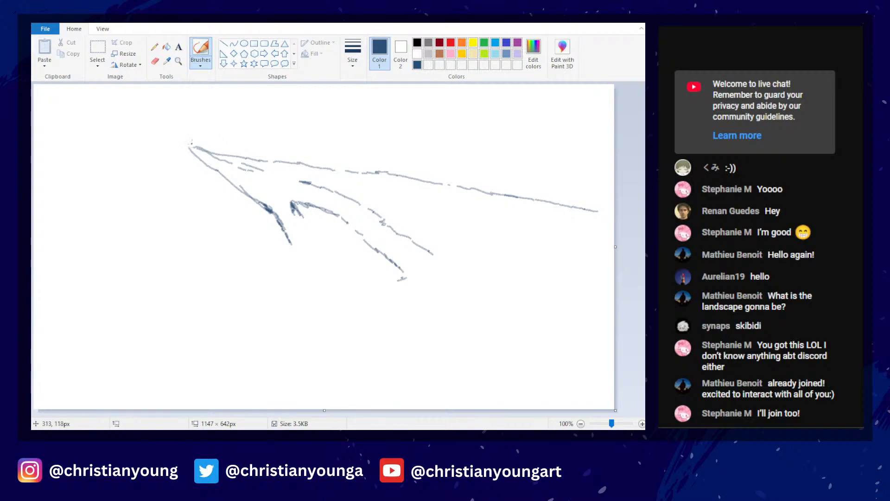
{"action": "mouse_move", "coordinate": [196, 147]}
{"action": "left_mouse_down"}
{"action": "mouse_move", "coordinate": [188, 147]}
{"action": "mouse_move", "coordinate": [222, 155]}
{"action": "mouse_move", "coordinate": [188, 147]}
{"action": "mouse_move", "coordinate": [205, 160]}
{"action": "mouse_move", "coordinate": [191, 150]}
{"action": "mouse_move", "coordinate": [230, 155]}
{"action": "left_mouse_up"}
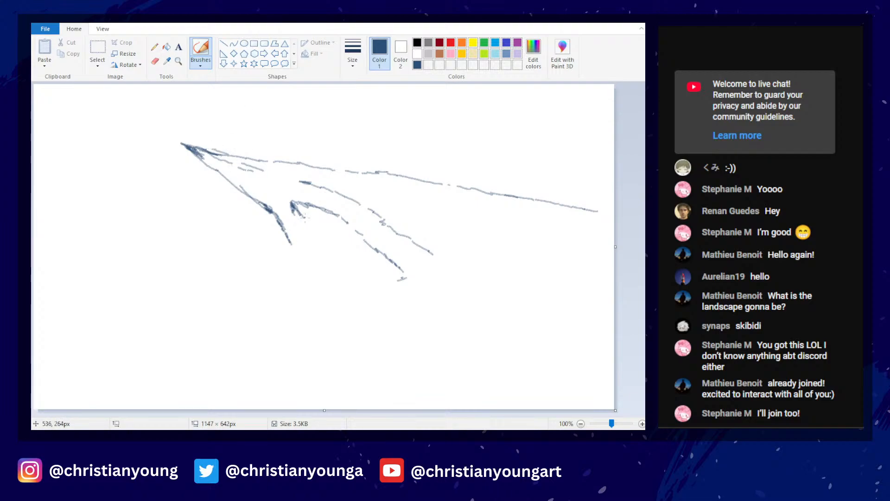
- Sketch the lower edge of the inner rock spike and thicken the foot of the main peak's left slope
{"action": "mouse_move", "coordinate": [298, 207]}
{"action": "left_mouse_down"}
{"action": "mouse_move", "coordinate": [318, 234]}
{"action": "mouse_move", "coordinate": [285, 234]}
{"action": "mouse_move", "coordinate": [288, 249]}
{"action": "mouse_move", "coordinate": [330, 238]}
{"action": "mouse_move", "coordinate": [373, 263]}
{"action": "left_mouse_up"}
{"action": "key", "text": "ctrl+z"}
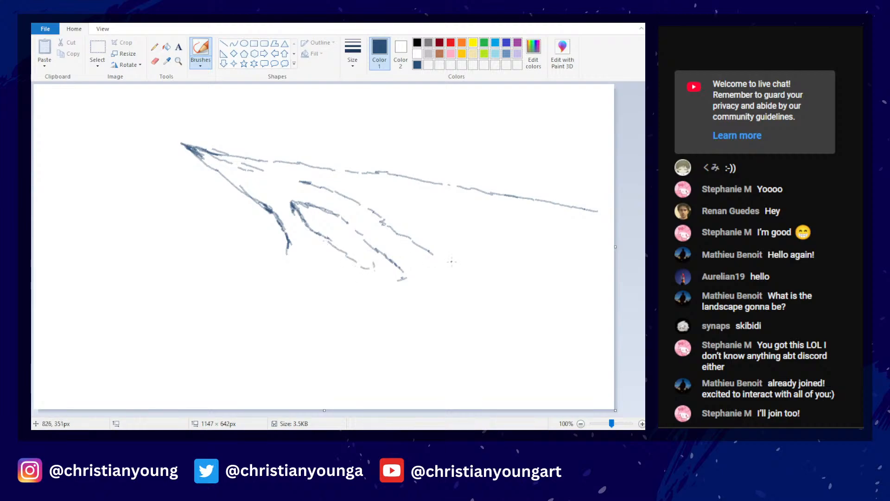
{"action": "key", "text": "ctrl+z"}
{"action": "key", "text": "ctrl+z"}
{"action": "mouse_move", "coordinate": [270, 215]}
{"action": "left_mouse_down"}
{"action": "mouse_move", "coordinate": [284, 230]}
{"action": "mouse_move", "coordinate": [273, 256]}
{"action": "left_mouse_up"}
{"action": "key", "text": "ctrl+z"}
{"action": "mouse_move", "coordinate": [327, 235]}
{"action": "left_mouse_down"}
{"action": "mouse_move", "coordinate": [388, 274]}
{"action": "mouse_move", "coordinate": [398, 265]}
{"action": "left_mouse_up"}
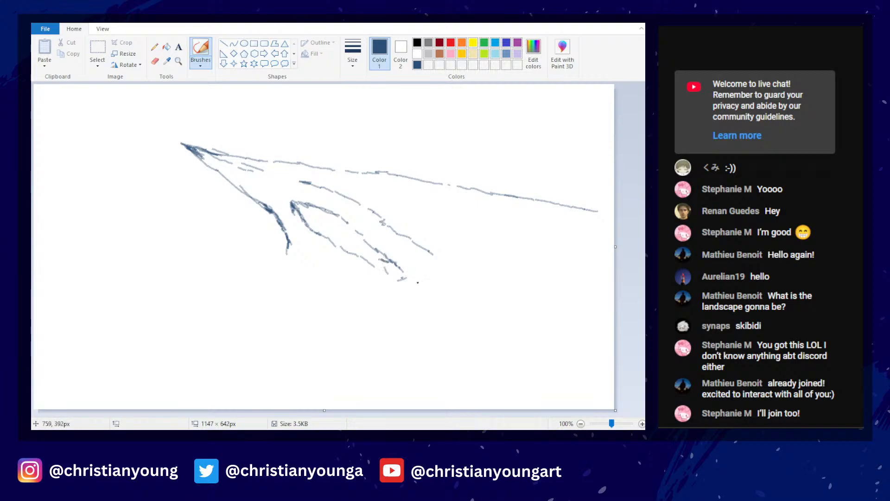
- Extend the long ridge line to the right edge of the canvas and check the composition as a whole
{"action": "left_click_drag", "start_coordinate": [557, 202], "coordinate": [613, 212]}
{"action": "scroll", "coordinate": [424, 197], "scroll_direction": "down", "scroll_amount": 3}
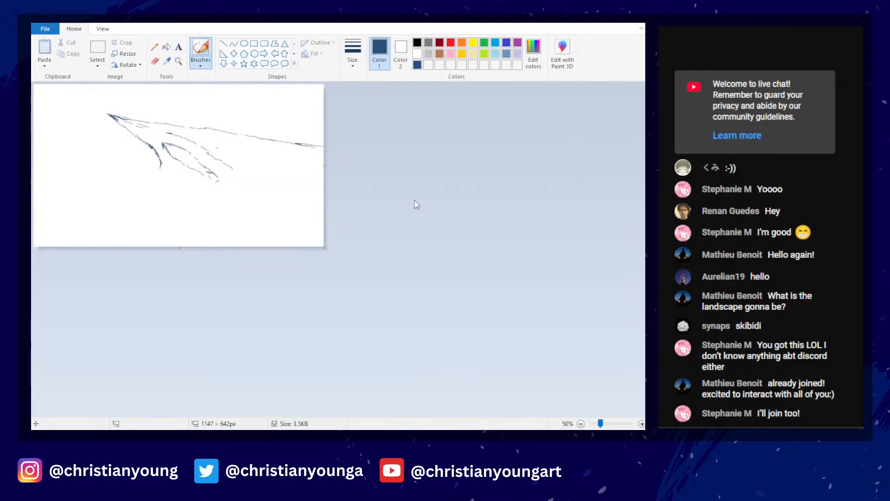
{"action": "scroll", "coordinate": [424, 196], "scroll_direction": "up", "scroll_amount": 2}
{"action": "scroll", "coordinate": [427, 201], "scroll_direction": "up", "scroll_amount": 1}
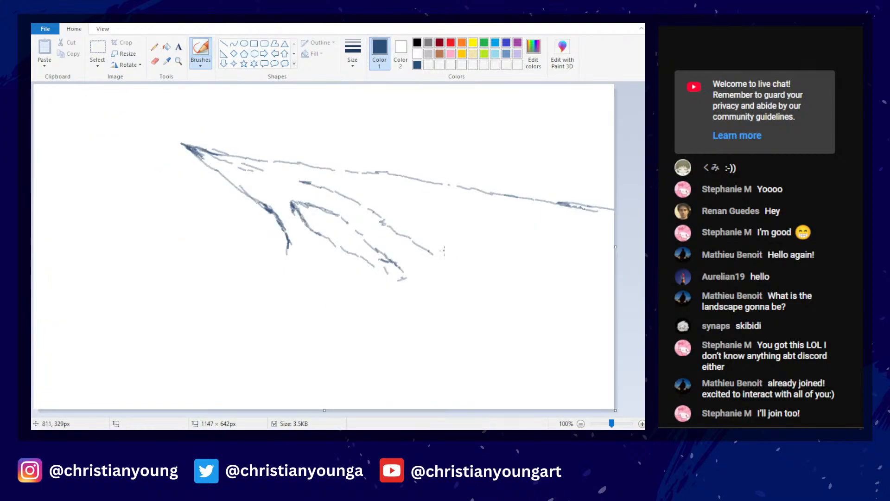
- Sketch the base of the rocks and jagged ground lines sweeping down to the lower-left foreground
{"action": "mouse_move", "coordinate": [431, 253]}
{"action": "left_mouse_down"}
{"action": "mouse_move", "coordinate": [391, 288]}
{"action": "mouse_move", "coordinate": [315, 317]}
{"action": "mouse_move", "coordinate": [393, 305]}
{"action": "mouse_move", "coordinate": [439, 311]}
{"action": "left_mouse_up"}
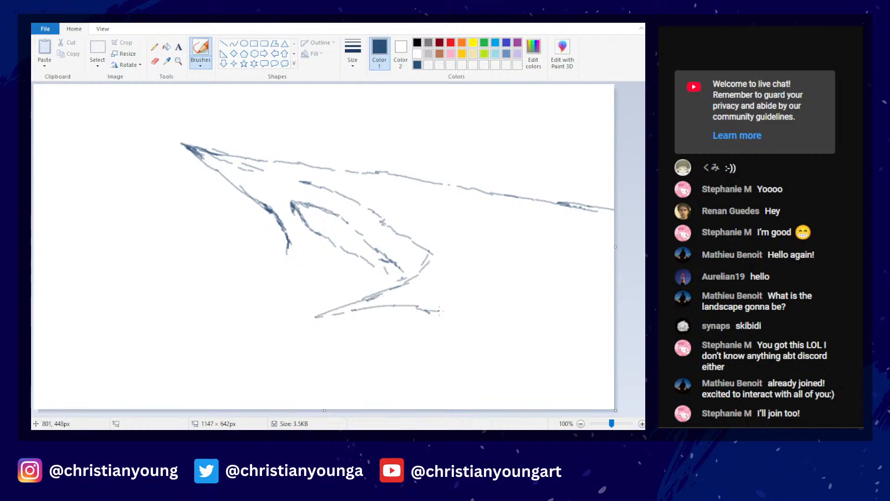
{"action": "left_click_drag", "start_coordinate": [361, 301], "coordinate": [316, 308]}
{"action": "left_click_drag", "start_coordinate": [353, 296], "coordinate": [314, 308]}
{"action": "left_click_drag", "start_coordinate": [379, 290], "coordinate": [285, 314]}
{"action": "left_click_drag", "start_coordinate": [277, 321], "coordinate": [224, 336]}
{"action": "left_click_drag", "start_coordinate": [232, 334], "coordinate": [263, 331]}
{"action": "left_click_drag", "start_coordinate": [182, 345], "coordinate": [206, 340]}
{"action": "mouse_move", "coordinate": [145, 357]}
{"action": "left_mouse_down"}
{"action": "mouse_move", "coordinate": [414, 316]}
{"action": "mouse_move", "coordinate": [352, 348]}
{"action": "left_mouse_up"}
{"action": "mouse_move", "coordinate": [380, 346]}
{"action": "left_mouse_down"}
{"action": "mouse_move", "coordinate": [320, 362]}
{"action": "mouse_move", "coordinate": [390, 350]}
{"action": "left_mouse_up"}
{"action": "left_click_drag", "start_coordinate": [159, 343], "coordinate": [61, 372]}
- Add zigzag ground strokes at the bottom centre and two short horizontal strokes in the right foreground
{"action": "mouse_move", "coordinate": [314, 356]}
{"action": "left_mouse_down"}
{"action": "mouse_move", "coordinate": [361, 355]}
{"action": "mouse_move", "coordinate": [336, 381]}
{"action": "left_mouse_up"}
{"action": "left_click_drag", "start_coordinate": [350, 384], "coordinate": [378, 381]}
{"action": "left_click_drag", "start_coordinate": [378, 381], "coordinate": [331, 409]}
{"action": "left_click_drag", "start_coordinate": [447, 368], "coordinate": [488, 362]}
{"action": "left_click_drag", "start_coordinate": [480, 310], "coordinate": [504, 310]}
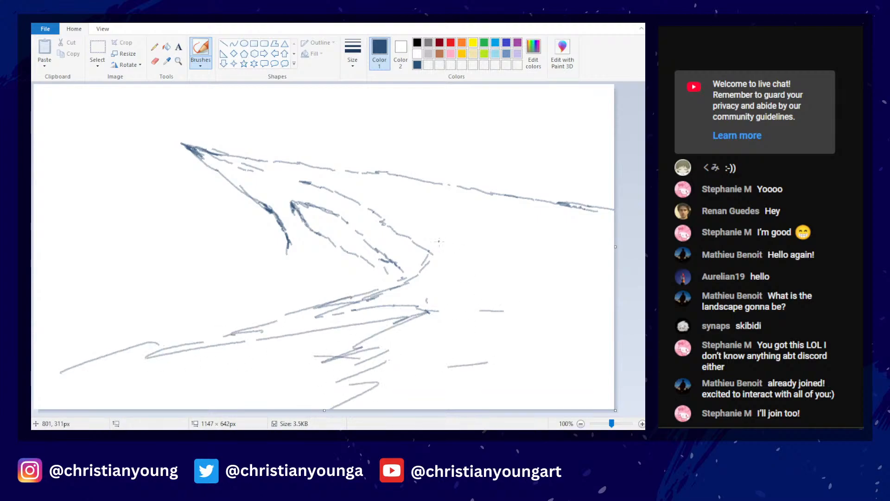
- Sketch a pointed outcrop at the lower right end of the inner rock edge and review the whole composition
{"action": "left_click_drag", "start_coordinate": [413, 232], "coordinate": [456, 242]}
{"action": "left_click_drag", "start_coordinate": [463, 245], "coordinate": [419, 271]}
{"action": "left_click_drag", "start_coordinate": [389, 221], "coordinate": [472, 247]}
{"action": "scroll", "coordinate": [464, 163], "scroll_direction": "down", "scroll_amount": 2}
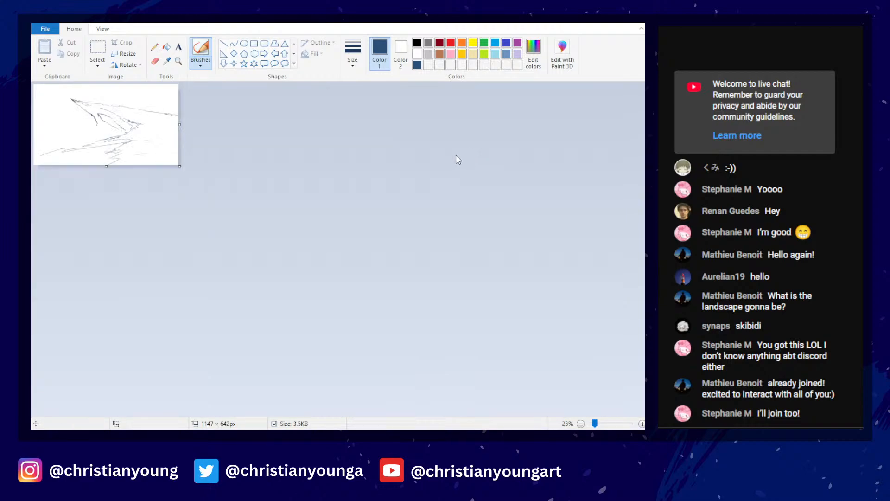
{"action": "scroll", "coordinate": [462, 159], "scroll_direction": "up", "scroll_amount": 2}
{"action": "scroll", "coordinate": [462, 160], "scroll_direction": "down", "scroll_amount": 2}
{"action": "scroll", "coordinate": [434, 162], "scroll_direction": "up", "scroll_amount": 2}
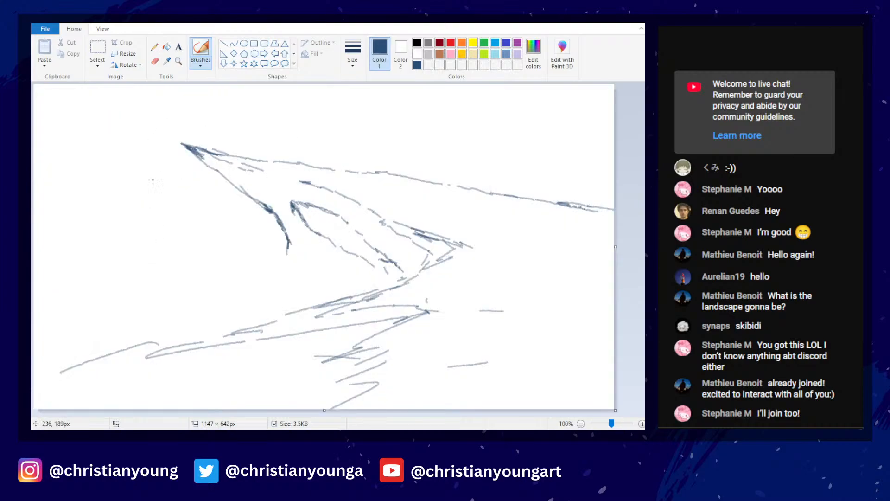
- Sketch a smaller leaning peak on the left, with its right ridge running down to the main peak's foot
{"action": "left_click_drag", "start_coordinate": [141, 262], "coordinate": [122, 209]}
{"action": "key", "text": "ctrl+z"}
{"action": "mouse_move", "coordinate": [134, 255]}
{"action": "left_mouse_down"}
{"action": "mouse_move", "coordinate": [87, 190]}
{"action": "mouse_move", "coordinate": [137, 237]}
{"action": "left_mouse_up"}
{"action": "key", "text": "ctrl+z"}
{"action": "mouse_move", "coordinate": [87, 188]}
{"action": "left_mouse_down"}
{"action": "mouse_move", "coordinate": [186, 216]}
{"action": "mouse_move", "coordinate": [158, 199]}
{"action": "mouse_move", "coordinate": [234, 247]}
{"action": "left_mouse_up"}
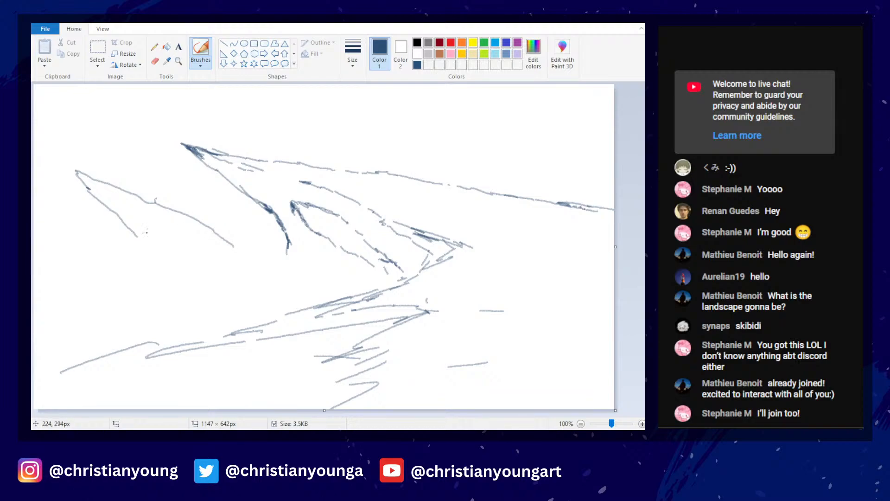
{"action": "mouse_move", "coordinate": [149, 242]}
{"action": "left_mouse_down"}
{"action": "mouse_move", "coordinate": [135, 236]}
{"action": "mouse_move", "coordinate": [139, 247]}
{"action": "left_mouse_up"}
{"action": "mouse_move", "coordinate": [220, 235]}
{"action": "left_mouse_down"}
{"action": "mouse_move", "coordinate": [244, 251]}
{"action": "mouse_move", "coordinate": [283, 254]}
{"action": "left_mouse_up"}
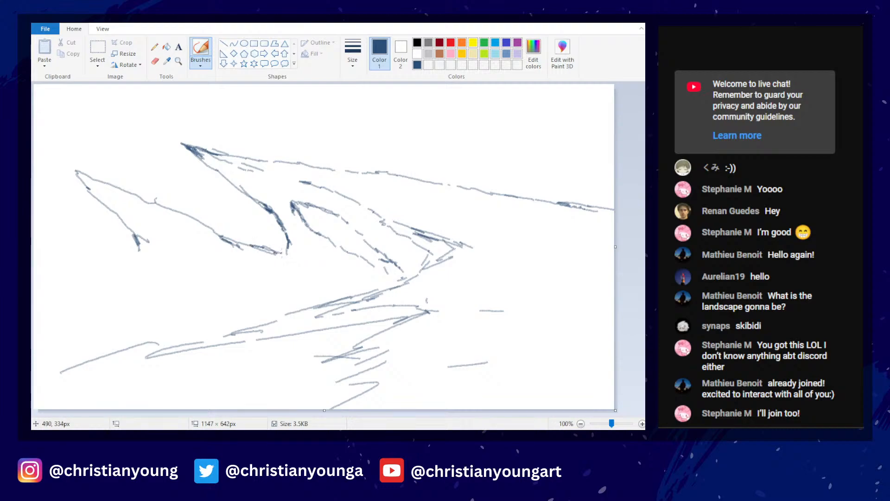
- Add a short line inside the inner rock spike and a base line from the small peak to the left canvas edge
{"action": "left_click_drag", "start_coordinate": [336, 240], "coordinate": [376, 258]}
{"action": "left_click_drag", "start_coordinate": [138, 245], "coordinate": [40, 235]}
{"action": "key", "text": "ctrl+z"}
{"action": "key", "text": "ctrl+z"}
{"action": "mouse_move", "coordinate": [137, 250]}
{"action": "left_mouse_down"}
{"action": "mouse_move", "coordinate": [46, 250]}
{"action": "mouse_move", "coordinate": [70, 264]}
{"action": "mouse_move", "coordinate": [37, 249]}
{"action": "left_mouse_up"}
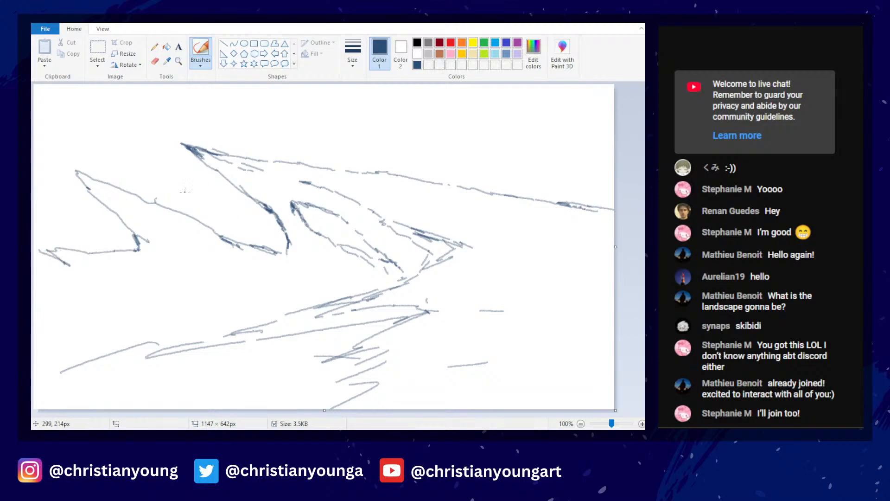
- Sketch a triangular facet inside the small left peak, undoing the misplaced strokes
{"action": "mouse_move", "coordinate": [75, 171]}
{"action": "left_mouse_down"}
{"action": "mouse_move", "coordinate": [145, 229]}
{"action": "mouse_move", "coordinate": [154, 242]}
{"action": "mouse_move", "coordinate": [135, 251]}
{"action": "mouse_move", "coordinate": [156, 233]}
{"action": "mouse_move", "coordinate": [163, 241]}
{"action": "left_mouse_up"}
{"action": "key", "text": "ctrl+z"}
{"action": "mouse_move", "coordinate": [134, 216]}
{"action": "left_mouse_down"}
{"action": "mouse_move", "coordinate": [163, 240]}
{"action": "mouse_move", "coordinate": [142, 225]}
{"action": "mouse_move", "coordinate": [150, 241]}
{"action": "mouse_move", "coordinate": [120, 259]}
{"action": "left_mouse_up"}
{"action": "key", "text": "ctrl+z"}
{"action": "key", "text": "ctrl+z"}
{"action": "key", "text": "ctrl+z"}
{"action": "mouse_move", "coordinate": [97, 200]}
{"action": "left_mouse_down"}
{"action": "mouse_move", "coordinate": [110, 249]}
{"action": "mouse_move", "coordinate": [95, 197]}
{"action": "mouse_move", "coordinate": [116, 247]}
{"action": "mouse_move", "coordinate": [112, 215]}
{"action": "mouse_move", "coordinate": [116, 247]}
{"action": "left_mouse_up"}
{"action": "key", "text": "ctrl+z"}
- Sketch a pointed rock against the main peak's left slope and add a contour line to the inner spike
{"action": "mouse_move", "coordinate": [240, 241]}
{"action": "left_mouse_down"}
{"action": "mouse_move", "coordinate": [222, 200]}
{"action": "mouse_move", "coordinate": [216, 217]}
{"action": "mouse_move", "coordinate": [217, 200]}
{"action": "mouse_move", "coordinate": [287, 253]}
{"action": "left_mouse_up"}
{"action": "key", "text": "ctrl+z"}
{"action": "key", "text": "ctrl+z"}
{"action": "mouse_move", "coordinate": [224, 217]}
{"action": "left_mouse_down"}
{"action": "mouse_move", "coordinate": [245, 248]}
{"action": "mouse_move", "coordinate": [286, 249]}
{"action": "mouse_move", "coordinate": [326, 233]}
{"action": "mouse_move", "coordinate": [361, 239]}
{"action": "left_mouse_up"}
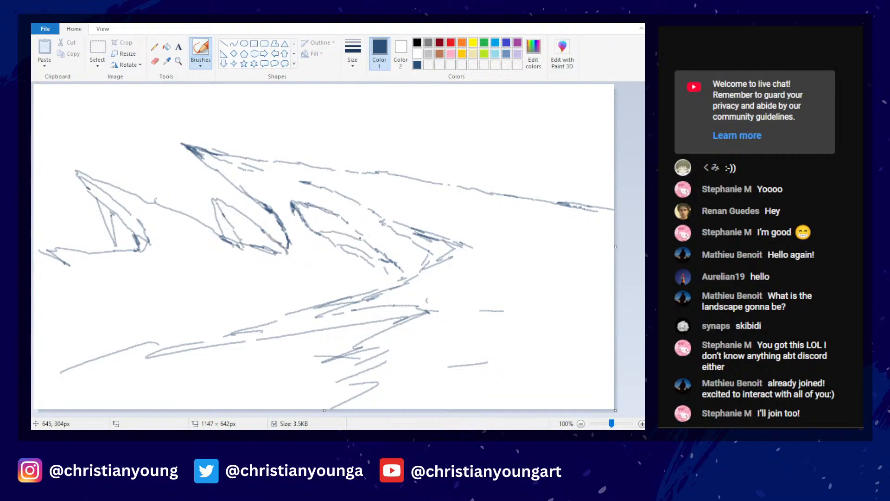
- Sketch short ground lines beneath the small left peak, undoing the longer strokes toward the centre
{"action": "scroll", "coordinate": [382, 235], "scroll_direction": "down", "scroll_amount": 2}
{"action": "scroll", "coordinate": [392, 242], "scroll_direction": "up", "scroll_amount": 2}
{"action": "left_click_drag", "start_coordinate": [153, 259], "coordinate": [167, 266]}
{"action": "left_click_drag", "start_coordinate": [147, 253], "coordinate": [175, 266]}
{"action": "left_click_drag", "start_coordinate": [160, 263], "coordinate": [207, 297]}
{"action": "mouse_move", "coordinate": [188, 271]}
{"action": "left_mouse_down"}
{"action": "mouse_move", "coordinate": [249, 276]}
{"action": "mouse_move", "coordinate": [189, 312]}
{"action": "left_mouse_up"}
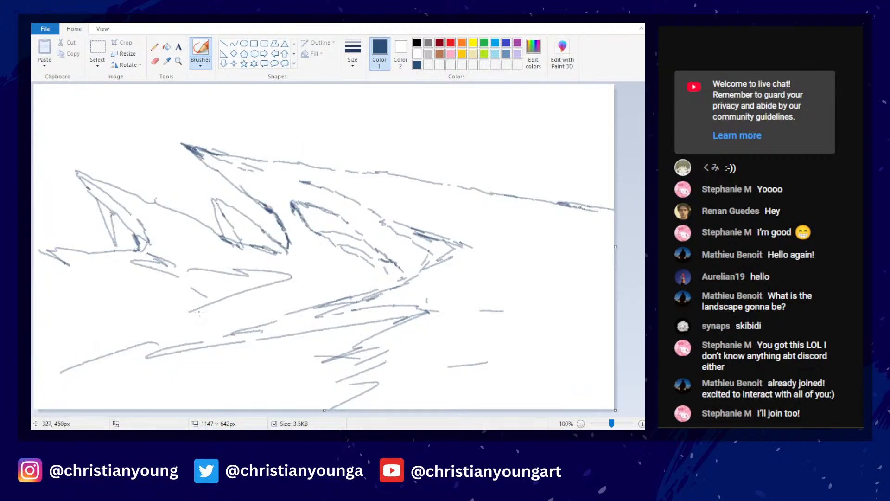
{"action": "scroll", "coordinate": [346, 257], "scroll_direction": "down", "scroll_amount": 2}
{"action": "scroll", "coordinate": [365, 250], "scroll_direction": "up", "scroll_amount": 2}
{"action": "key", "text": "ctrl+z"}
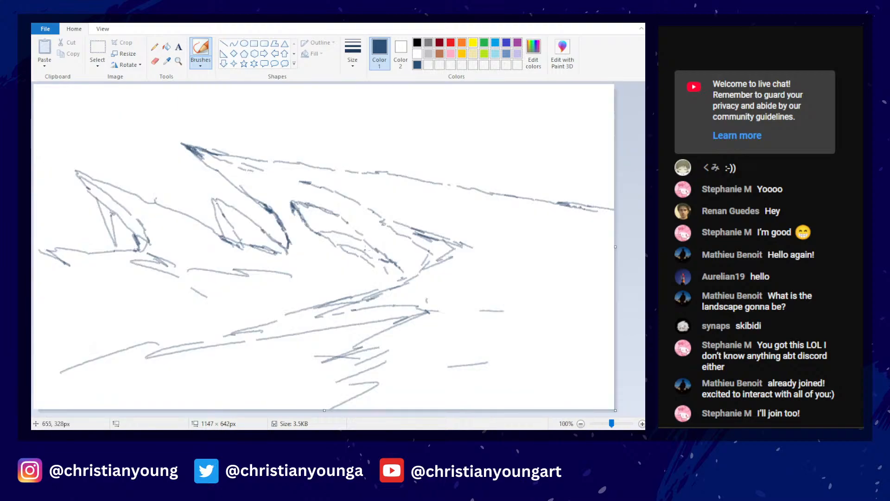
{"action": "scroll", "coordinate": [366, 250], "scroll_direction": "down", "scroll_amount": 1}
{"action": "scroll", "coordinate": [366, 250], "scroll_direction": "up", "scroll_amount": 1}
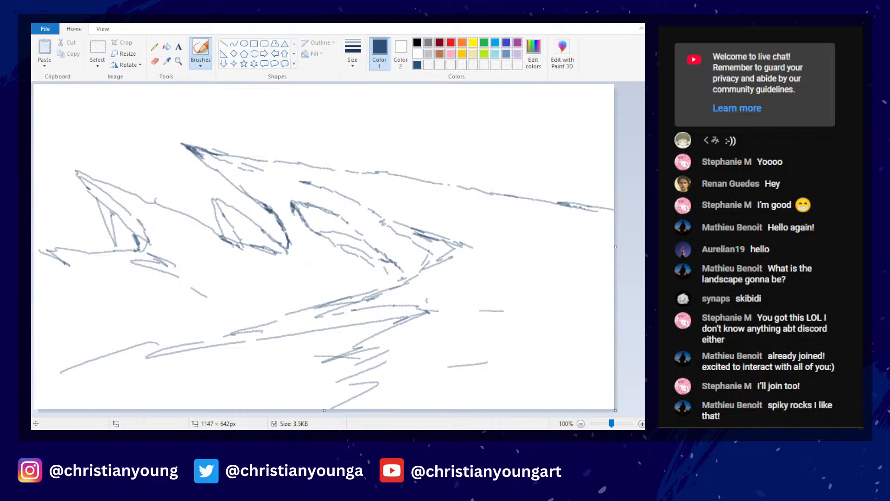
- Shade the right outcrop's tip, the main peak's tip and the small left peak's facet with dark strokes
{"action": "left_click_drag", "start_coordinate": [454, 246], "coordinate": [446, 262]}
{"action": "mouse_move", "coordinate": [215, 155]}
{"action": "left_mouse_down"}
{"action": "mouse_move", "coordinate": [249, 162]}
{"action": "mouse_move", "coordinate": [205, 163]}
{"action": "left_mouse_up"}
{"action": "mouse_move", "coordinate": [79, 176]}
{"action": "left_mouse_down"}
{"action": "mouse_move", "coordinate": [126, 226]}
{"action": "mouse_move", "coordinate": [111, 239]}
{"action": "mouse_move", "coordinate": [118, 249]}
{"action": "mouse_move", "coordinate": [104, 210]}
{"action": "left_mouse_up"}
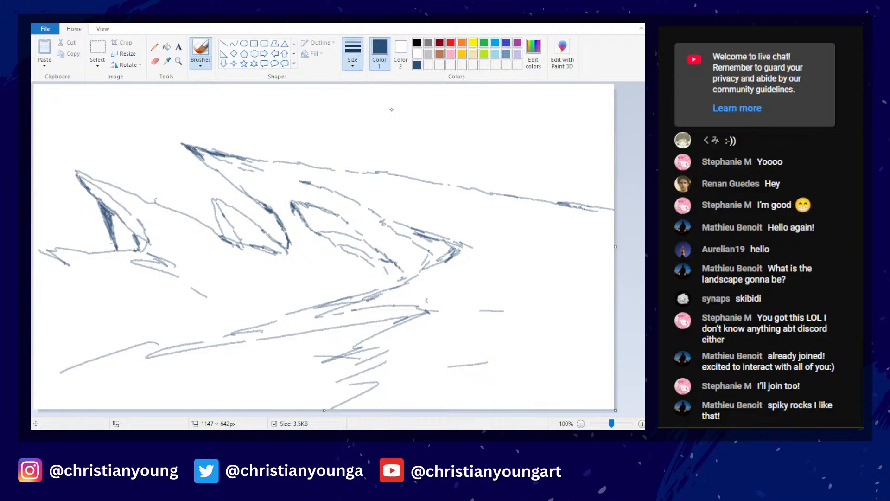
- Mix a brighter blue and paint a broad band across the top of the sky with a thick brush
{"action": "left_click", "coordinate": [533, 52]}
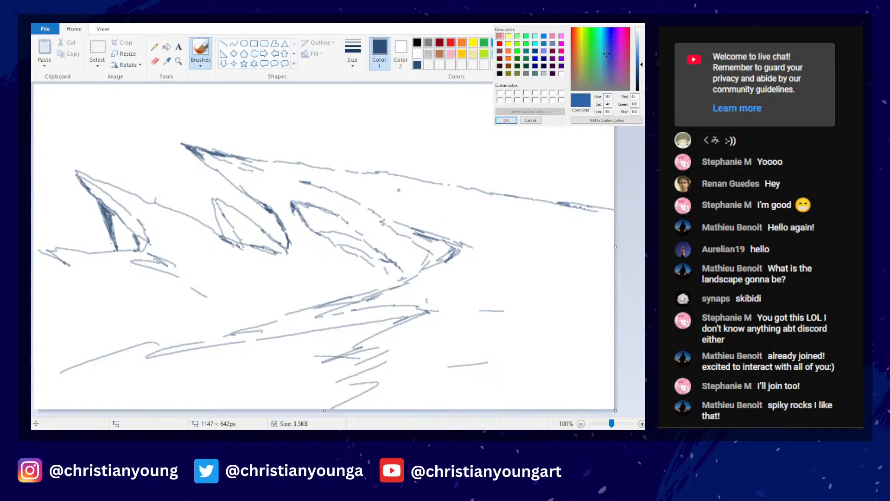
{"action": "left_click", "coordinate": [506, 120]}
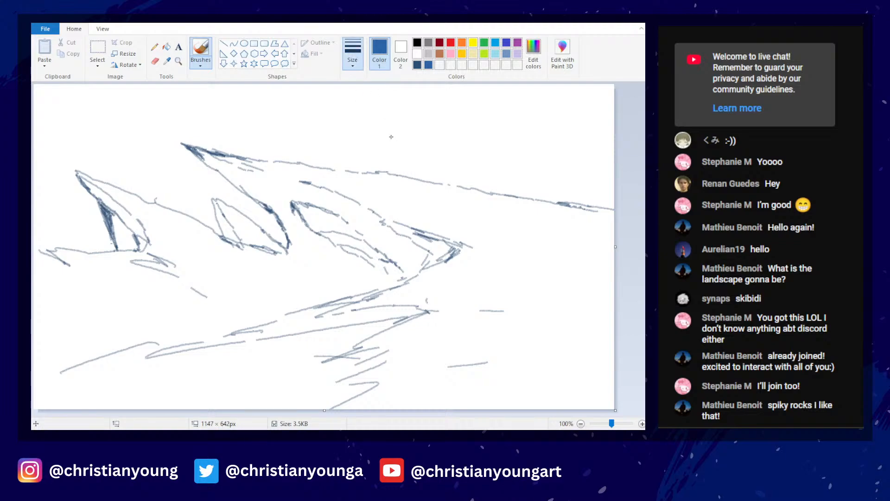
{"action": "mouse_move", "coordinate": [45, 92]}
{"action": "left_mouse_down"}
{"action": "mouse_move", "coordinate": [42, 114]}
{"action": "mouse_move", "coordinate": [54, 121]}
{"action": "mouse_move", "coordinate": [93, 92]}
{"action": "mouse_move", "coordinate": [139, 122]}
{"action": "mouse_move", "coordinate": [144, 92]}
{"action": "left_mouse_up"}
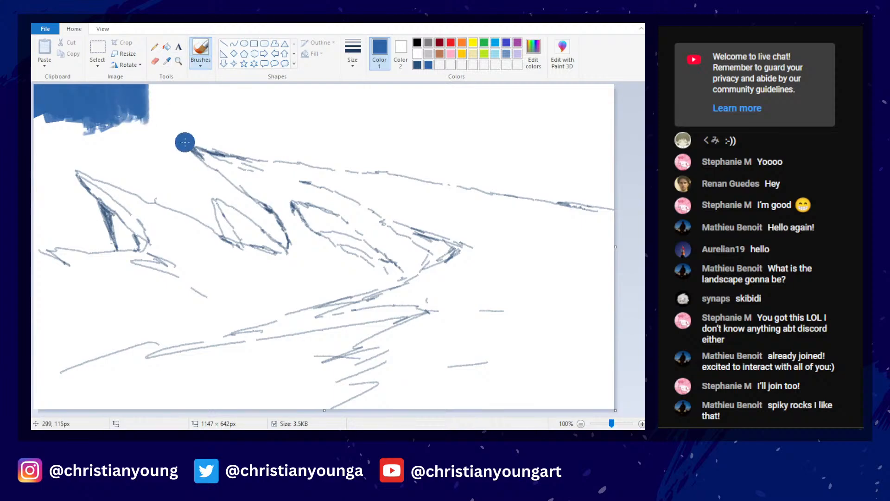
{"action": "mouse_move", "coordinate": [160, 123]}
{"action": "left_mouse_down"}
{"action": "mouse_move", "coordinate": [151, 107]}
{"action": "mouse_move", "coordinate": [159, 120]}
{"action": "mouse_move", "coordinate": [183, 117]}
{"action": "mouse_move", "coordinate": [183, 81]}
{"action": "mouse_move", "coordinate": [204, 115]}
{"action": "mouse_move", "coordinate": [212, 85]}
{"action": "mouse_move", "coordinate": [218, 111]}
{"action": "mouse_move", "coordinate": [237, 94]}
{"action": "mouse_move", "coordinate": [210, 87]}
{"action": "mouse_move", "coordinate": [198, 96]}
{"action": "mouse_move", "coordinate": [266, 88]}
{"action": "mouse_move", "coordinate": [268, 108]}
{"action": "mouse_move", "coordinate": [240, 95]}
{"action": "mouse_move", "coordinate": [262, 87]}
{"action": "mouse_move", "coordinate": [276, 104]}
{"action": "mouse_move", "coordinate": [283, 86]}
{"action": "mouse_move", "coordinate": [287, 127]}
{"action": "mouse_move", "coordinate": [322, 92]}
{"action": "mouse_move", "coordinate": [333, 143]}
{"action": "mouse_move", "coordinate": [374, 136]}
{"action": "mouse_move", "coordinate": [351, 108]}
{"action": "left_mouse_up"}
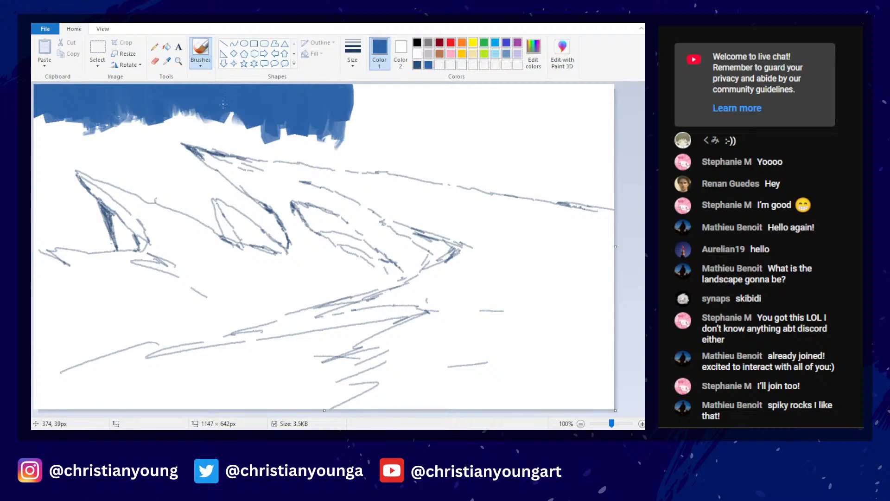
{"action": "mouse_move", "coordinate": [245, 98]}
{"action": "left_mouse_down"}
{"action": "mouse_move", "coordinate": [303, 120]}
{"action": "mouse_move", "coordinate": [262, 118]}
{"action": "mouse_move", "coordinate": [289, 112]}
{"action": "mouse_move", "coordinate": [316, 123]}
{"action": "mouse_move", "coordinate": [348, 83]}
{"action": "mouse_move", "coordinate": [362, 122]}
{"action": "mouse_move", "coordinate": [351, 87]}
{"action": "mouse_move", "coordinate": [352, 114]}
{"action": "mouse_move", "coordinate": [366, 88]}
{"action": "mouse_move", "coordinate": [370, 136]}
{"action": "mouse_move", "coordinate": [390, 137]}
{"action": "left_mouse_up"}
{"action": "mouse_move", "coordinate": [170, 111]}
{"action": "left_mouse_down"}
{"action": "mouse_move", "coordinate": [200, 87]}
{"action": "mouse_move", "coordinate": [214, 91]}
{"action": "mouse_move", "coordinate": [223, 130]}
{"action": "left_mouse_up"}
{"action": "mouse_move", "coordinate": [319, 86]}
{"action": "left_mouse_down"}
{"action": "mouse_move", "coordinate": [400, 121]}
{"action": "mouse_move", "coordinate": [389, 124]}
{"action": "mouse_move", "coordinate": [424, 85]}
{"action": "mouse_move", "coordinate": [421, 104]}
{"action": "mouse_move", "coordinate": [420, 84]}
{"action": "mouse_move", "coordinate": [436, 76]}
{"action": "mouse_move", "coordinate": [442, 129]}
{"action": "mouse_move", "coordinate": [459, 136]}
{"action": "mouse_move", "coordinate": [470, 123]}
{"action": "mouse_move", "coordinate": [482, 131]}
{"action": "mouse_move", "coordinate": [495, 108]}
{"action": "mouse_move", "coordinate": [488, 79]}
{"action": "mouse_move", "coordinate": [500, 123]}
{"action": "mouse_move", "coordinate": [513, 86]}
{"action": "mouse_move", "coordinate": [524, 105]}
{"action": "mouse_move", "coordinate": [524, 78]}
{"action": "mouse_move", "coordinate": [533, 99]}
{"action": "mouse_move", "coordinate": [540, 93]}
{"action": "mouse_move", "coordinate": [548, 128]}
{"action": "mouse_move", "coordinate": [581, 80]}
{"action": "mouse_move", "coordinate": [601, 78]}
{"action": "mouse_move", "coordinate": [610, 107]}
{"action": "left_mouse_up"}
- Sample a lighter blue from the painted sky and paint a paler band below the dark one, down toward the ridges
{"action": "left_click", "coordinate": [167, 61]}
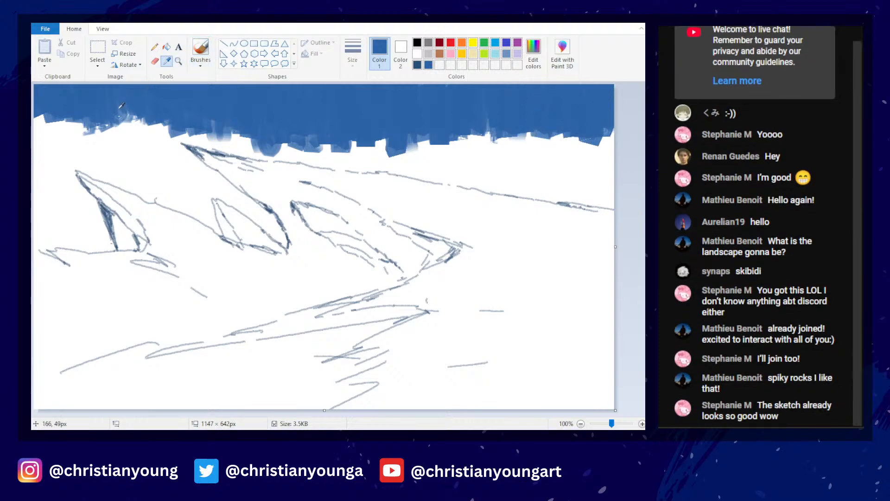
{"action": "left_click", "coordinate": [120, 109]}
{"action": "mouse_move", "coordinate": [44, 120]}
{"action": "left_mouse_down"}
{"action": "mouse_move", "coordinate": [40, 137]}
{"action": "mouse_move", "coordinate": [41, 123]}
{"action": "mouse_move", "coordinate": [69, 109]}
{"action": "mouse_move", "coordinate": [105, 121]}
{"action": "mouse_move", "coordinate": [84, 145]}
{"action": "mouse_move", "coordinate": [84, 110]}
{"action": "mouse_move", "coordinate": [82, 167]}
{"action": "mouse_move", "coordinate": [93, 167]}
{"action": "mouse_move", "coordinate": [108, 136]}
{"action": "mouse_move", "coordinate": [107, 156]}
{"action": "mouse_move", "coordinate": [118, 157]}
{"action": "mouse_move", "coordinate": [133, 138]}
{"action": "mouse_move", "coordinate": [231, 121]}
{"action": "mouse_move", "coordinate": [128, 149]}
{"action": "mouse_move", "coordinate": [149, 193]}
{"action": "mouse_move", "coordinate": [187, 203]}
{"action": "mouse_move", "coordinate": [194, 170]}
{"action": "mouse_move", "coordinate": [192, 211]}
{"action": "mouse_move", "coordinate": [222, 195]}
{"action": "left_mouse_up"}
{"action": "left_click", "coordinate": [167, 61]}
{"action": "left_click", "coordinate": [56, 115]}
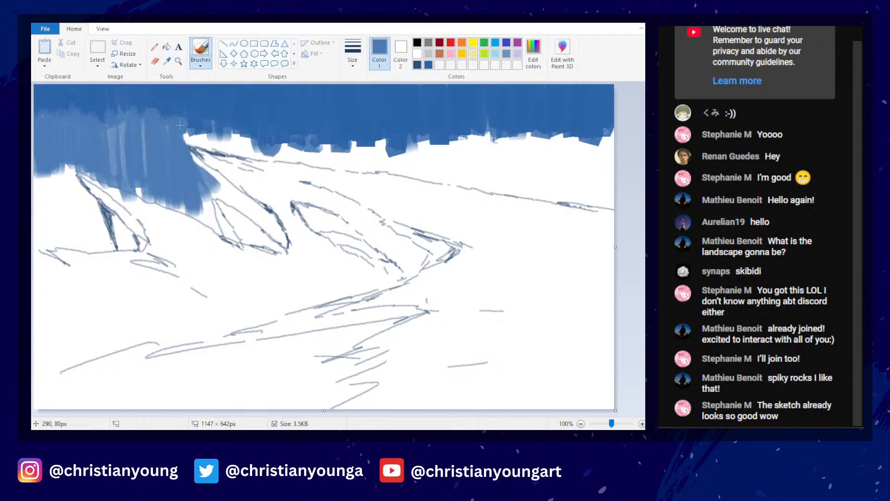
{"action": "mouse_move", "coordinate": [180, 125]}
{"action": "left_mouse_down"}
{"action": "mouse_move", "coordinate": [223, 146]}
{"action": "mouse_move", "coordinate": [199, 128]}
{"action": "mouse_move", "coordinate": [248, 116]}
{"action": "mouse_move", "coordinate": [259, 152]}
{"action": "mouse_move", "coordinate": [233, 143]}
{"action": "mouse_move", "coordinate": [287, 152]}
{"action": "mouse_move", "coordinate": [258, 145]}
{"action": "mouse_move", "coordinate": [292, 128]}
{"action": "mouse_move", "coordinate": [321, 158]}
{"action": "mouse_move", "coordinate": [305, 141]}
{"action": "mouse_move", "coordinate": [339, 122]}
{"action": "mouse_move", "coordinate": [382, 141]}
{"action": "mouse_move", "coordinate": [339, 134]}
{"action": "mouse_move", "coordinate": [360, 123]}
{"action": "mouse_move", "coordinate": [402, 128]}
{"action": "mouse_move", "coordinate": [376, 125]}
{"action": "mouse_move", "coordinate": [387, 162]}
{"action": "mouse_move", "coordinate": [411, 155]}
{"action": "mouse_move", "coordinate": [388, 137]}
{"action": "mouse_move", "coordinate": [408, 125]}
{"action": "mouse_move", "coordinate": [435, 183]}
{"action": "mouse_move", "coordinate": [423, 121]}
{"action": "mouse_move", "coordinate": [444, 176]}
{"action": "mouse_move", "coordinate": [490, 156]}
{"action": "mouse_move", "coordinate": [480, 135]}
{"action": "mouse_move", "coordinate": [481, 153]}
{"action": "mouse_move", "coordinate": [486, 146]}
{"action": "mouse_move", "coordinate": [532, 195]}
{"action": "mouse_move", "coordinate": [552, 130]}
{"action": "mouse_move", "coordinate": [575, 131]}
{"action": "mouse_move", "coordinate": [597, 206]}
{"action": "mouse_move", "coordinate": [607, 182]}
{"action": "mouse_move", "coordinate": [608, 121]}
{"action": "left_mouse_up"}
- Extend the paler blue band across the right sky and fill the sky around the small left peak with a lighter sampled blue
{"action": "left_click", "coordinate": [354, 65]}
{"action": "left_click", "coordinate": [167, 61]}
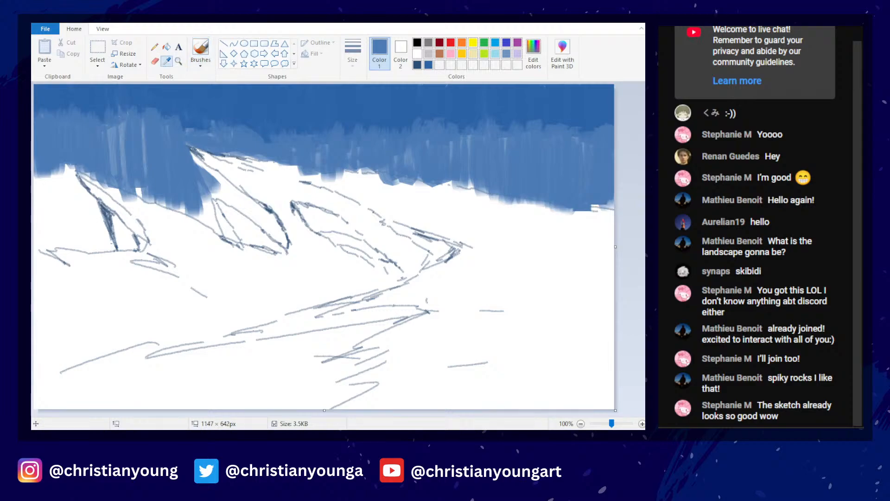
{"action": "left_click", "coordinate": [90, 153]}
{"action": "mouse_move", "coordinate": [51, 181]}
{"action": "left_mouse_down"}
{"action": "mouse_move", "coordinate": [46, 241]}
{"action": "mouse_move", "coordinate": [46, 148]}
{"action": "mouse_move", "coordinate": [46, 172]}
{"action": "mouse_move", "coordinate": [61, 151]}
{"action": "mouse_move", "coordinate": [81, 190]}
{"action": "mouse_move", "coordinate": [92, 190]}
{"action": "mouse_move", "coordinate": [95, 249]}
{"action": "mouse_move", "coordinate": [115, 223]}
{"action": "mouse_move", "coordinate": [137, 250]}
{"action": "left_mouse_up"}
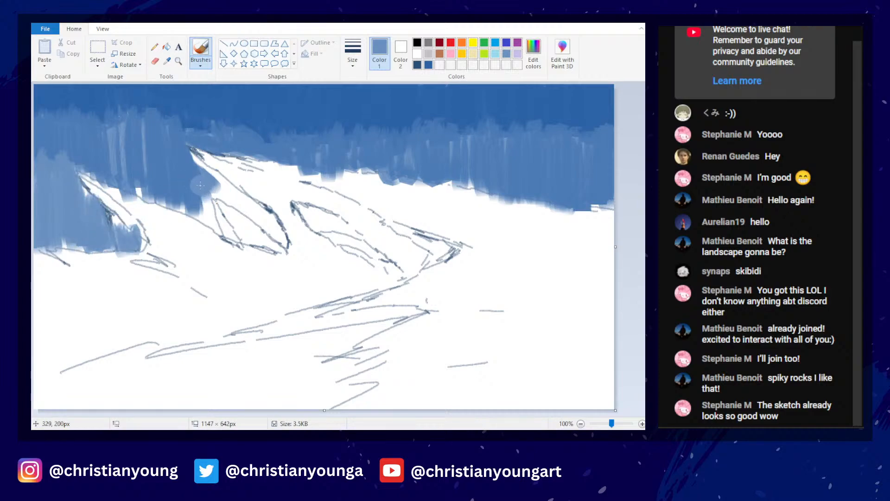
- Paint the light blue sky along the main peak's leaning edge and under its overhang, varying the brush size to fit the outline
{"action": "left_click", "coordinate": [353, 53]}
{"action": "left_click", "coordinate": [362, 110]}
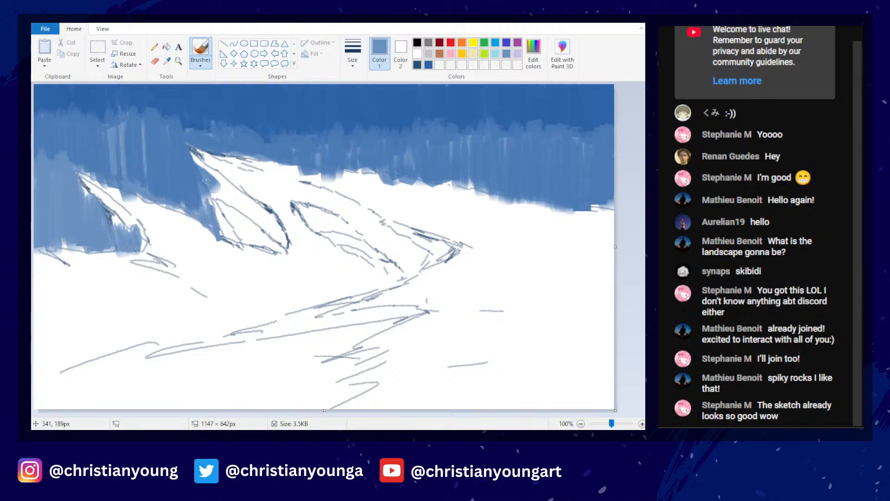
{"action": "left_click_drag", "start_coordinate": [197, 158], "coordinate": [228, 191]}
{"action": "left_click", "coordinate": [353, 53]}
{"action": "left_click", "coordinate": [369, 133]}
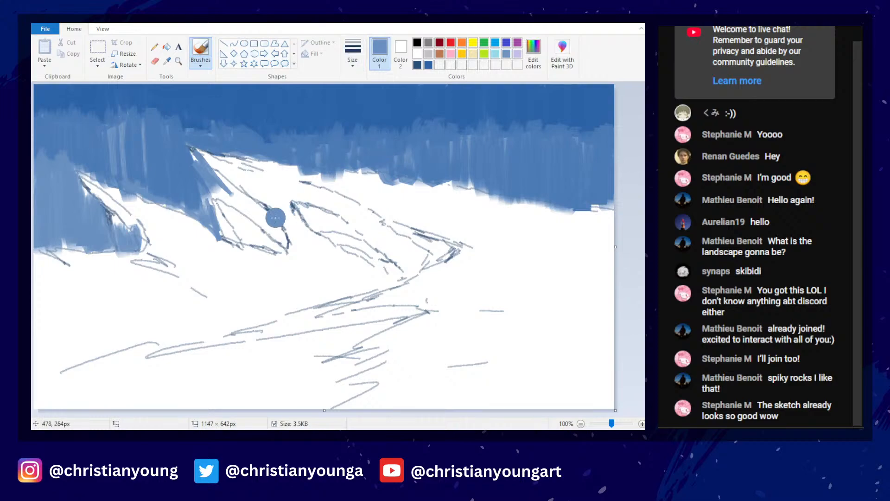
{"action": "mouse_move", "coordinate": [268, 222]}
{"action": "left_mouse_down"}
{"action": "mouse_move", "coordinate": [279, 238]}
{"action": "mouse_move", "coordinate": [267, 211]}
{"action": "mouse_move", "coordinate": [217, 183]}
{"action": "mouse_move", "coordinate": [259, 201]}
{"action": "mouse_move", "coordinate": [234, 181]}
{"action": "left_mouse_up"}
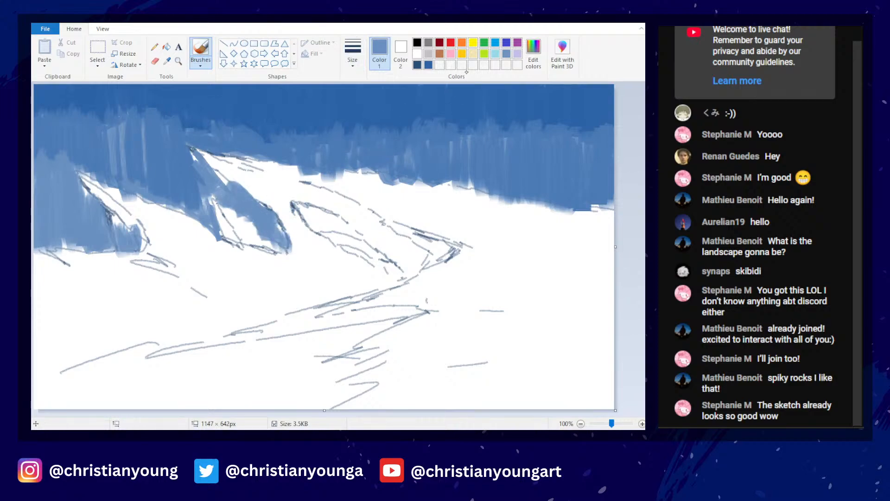
- Sample blues from the painted sky and clean up the sky around the main peak's tip and along the far right ridge
{"action": "scroll", "coordinate": [490, 274], "scroll_direction": "down", "scroll_amount": 3}
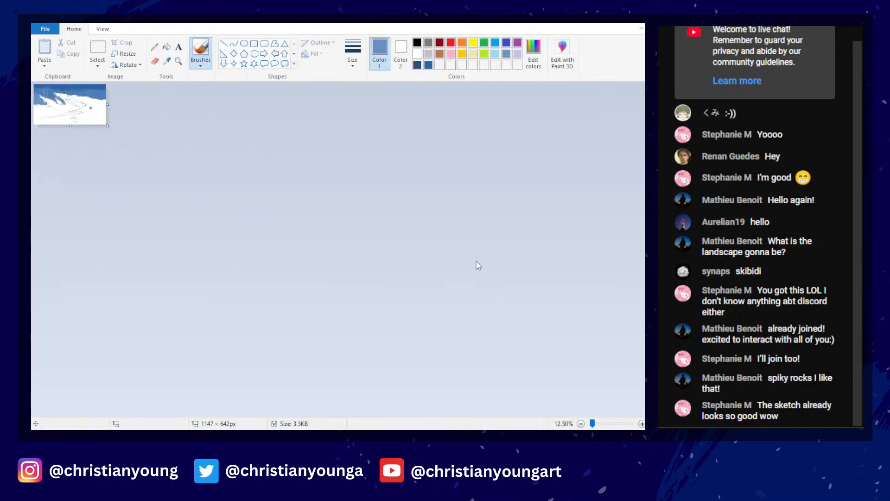
{"action": "scroll", "coordinate": [478, 264], "scroll_direction": "up", "scroll_amount": 3}
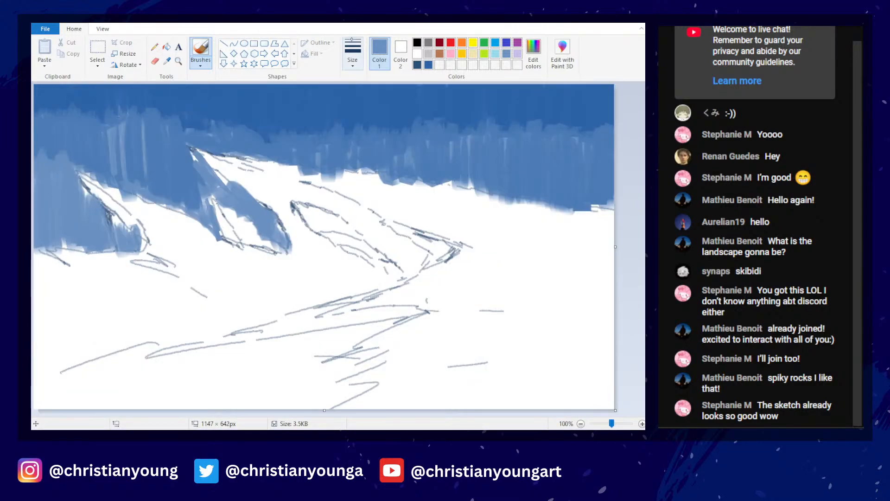
{"action": "left_click", "coordinate": [167, 61]}
{"action": "left_click", "coordinate": [179, 160]}
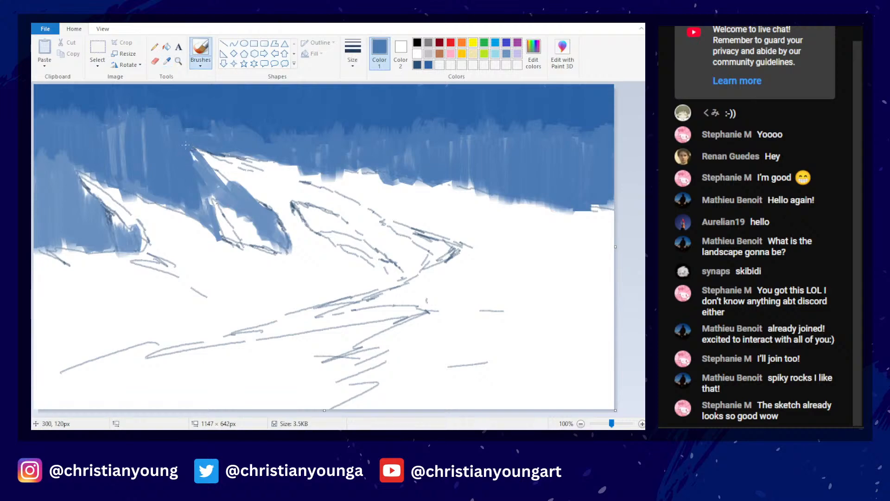
{"action": "left_click", "coordinate": [167, 61]}
{"action": "left_click", "coordinate": [458, 166]}
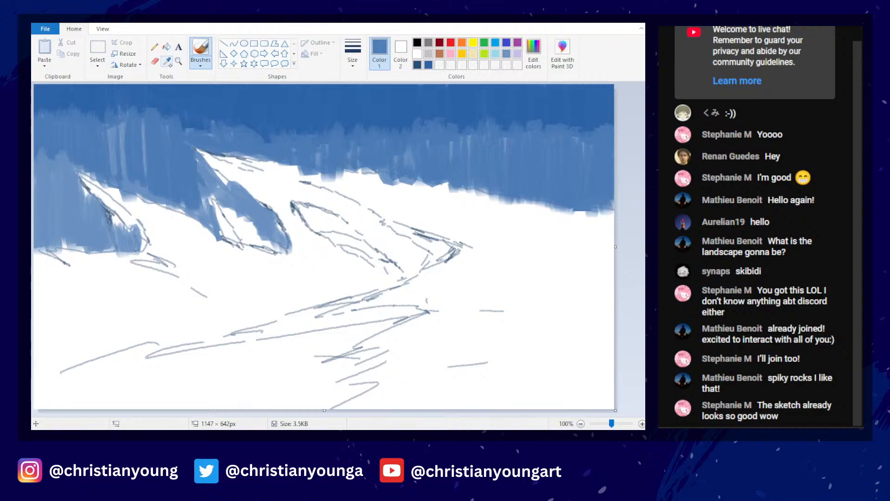
- Sample darker sky blues and blend the boundary between the dark and pale bands above the left peaks
{"action": "left_click", "coordinate": [169, 63]}
{"action": "left_click", "coordinate": [141, 106]}
{"action": "mouse_move", "coordinate": [135, 119]}
{"action": "left_mouse_down"}
{"action": "mouse_move", "coordinate": [143, 97]}
{"action": "mouse_move", "coordinate": [164, 124]}
{"action": "mouse_move", "coordinate": [181, 105]}
{"action": "left_mouse_up"}
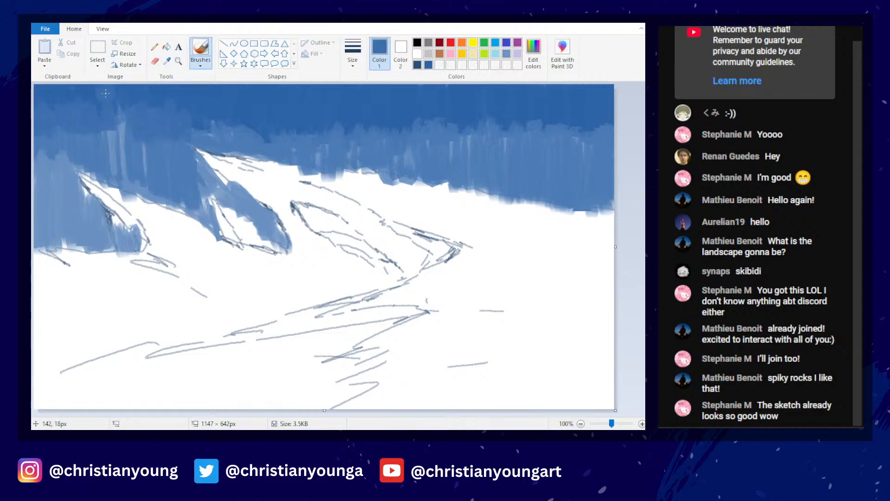
{"action": "left_click", "coordinate": [166, 61]}
{"action": "left_click", "coordinate": [182, 120]}
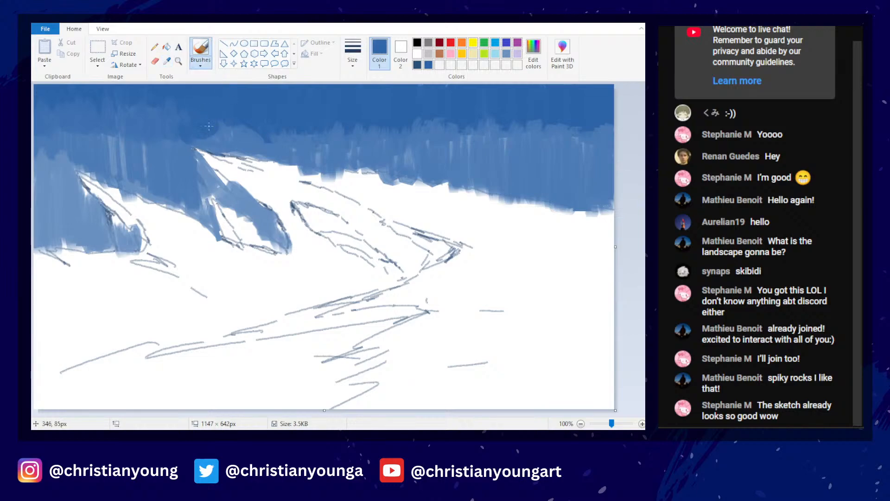
{"action": "left_click", "coordinate": [178, 61]}
{"action": "left_click", "coordinate": [184, 123]}
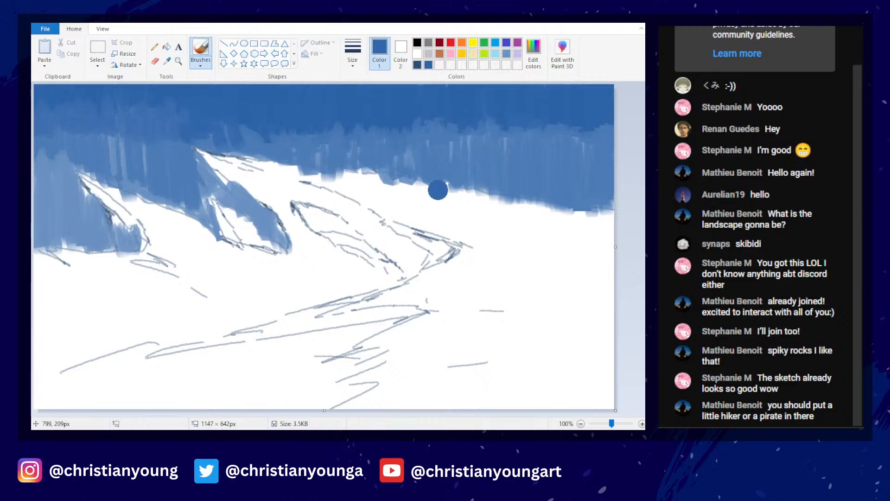
- Mix a pale grey-blue from a sampled sky blue and paint the first cloud puffs in the upper right sky
{"action": "left_click", "coordinate": [167, 61]}
{"action": "left_click", "coordinate": [209, 187]}
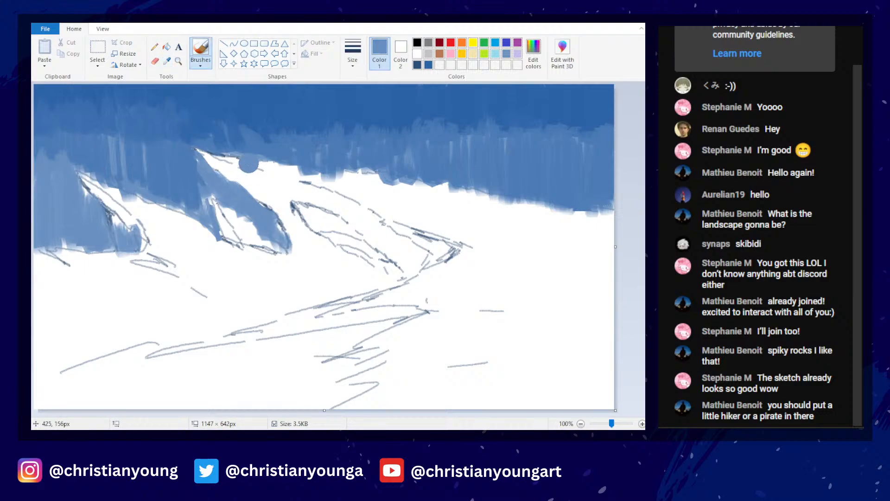
{"action": "left_click", "coordinate": [533, 53]}
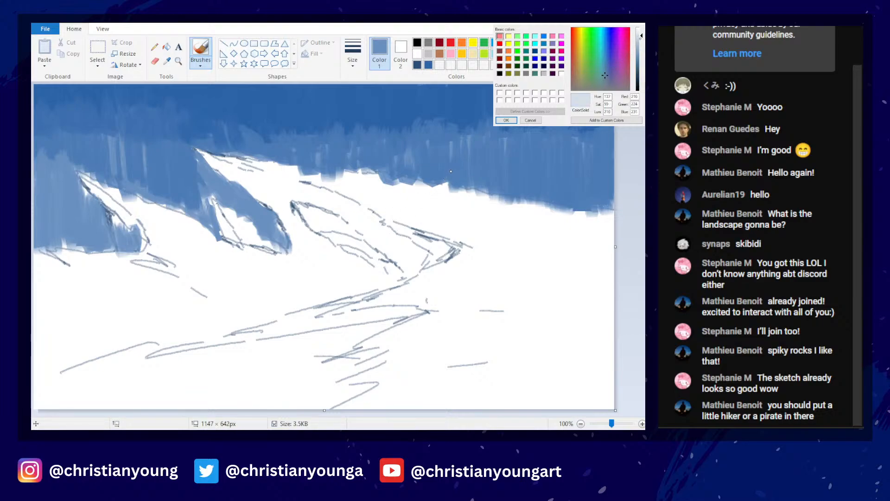
{"action": "left_click", "coordinate": [506, 120]}
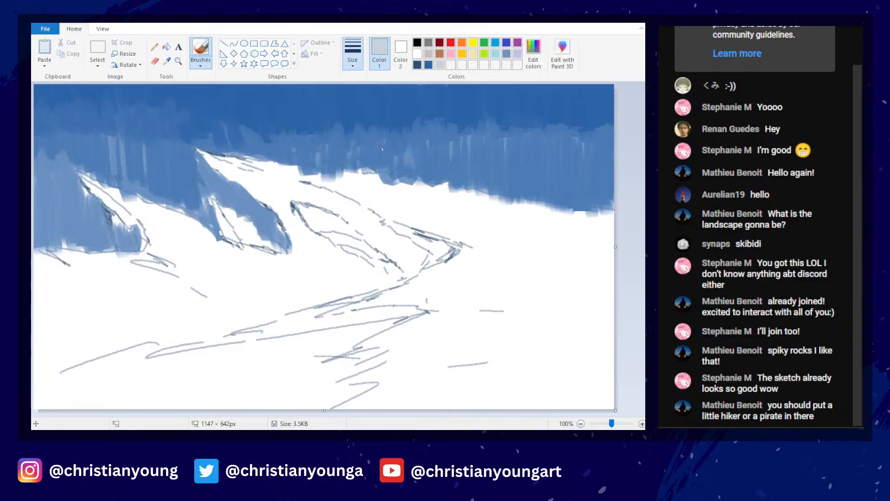
{"action": "mouse_move", "coordinate": [493, 159]}
{"action": "left_mouse_down"}
{"action": "mouse_move", "coordinate": [478, 160]}
{"action": "mouse_move", "coordinate": [470, 178]}
{"action": "mouse_move", "coordinate": [458, 173]}
{"action": "mouse_move", "coordinate": [484, 188]}
{"action": "mouse_move", "coordinate": [496, 178]}
{"action": "mouse_move", "coordinate": [482, 153]}
{"action": "mouse_move", "coordinate": [498, 132]}
{"action": "mouse_move", "coordinate": [438, 98]}
{"action": "mouse_move", "coordinate": [423, 108]}
{"action": "mouse_move", "coordinate": [468, 116]}
{"action": "mouse_move", "coordinate": [520, 148]}
{"action": "mouse_move", "coordinate": [528, 139]}
{"action": "left_mouse_up"}
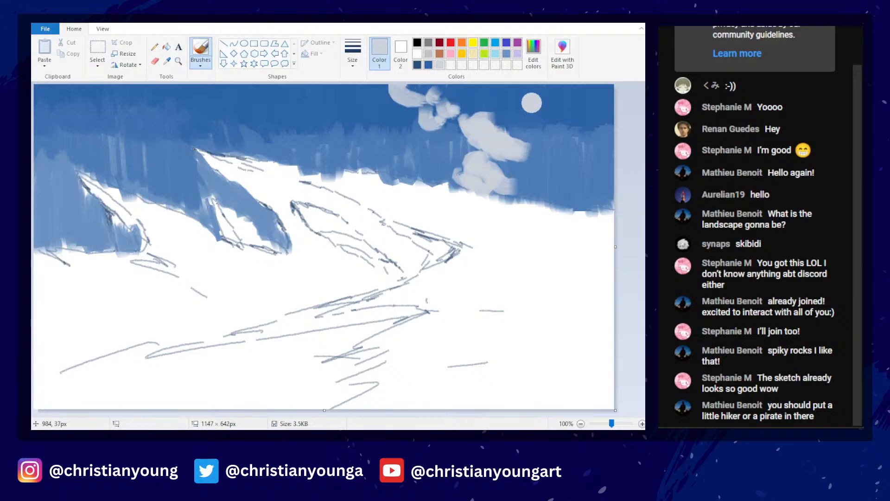
- Sample a cloud tone and join the puffs into one billowing cloud column, extending it toward the upper right
{"action": "left_click", "coordinate": [167, 60]}
{"action": "left_click", "coordinate": [512, 180]}
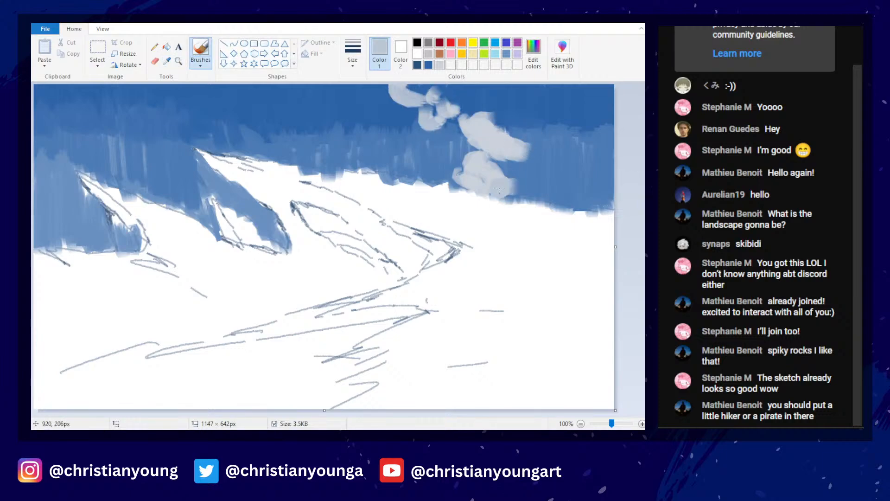
{"action": "mouse_move", "coordinate": [508, 170]}
{"action": "left_mouse_down"}
{"action": "mouse_move", "coordinate": [523, 132]}
{"action": "mouse_move", "coordinate": [485, 119]}
{"action": "mouse_move", "coordinate": [440, 84]}
{"action": "mouse_move", "coordinate": [514, 113]}
{"action": "mouse_move", "coordinate": [413, 93]}
{"action": "left_mouse_up"}
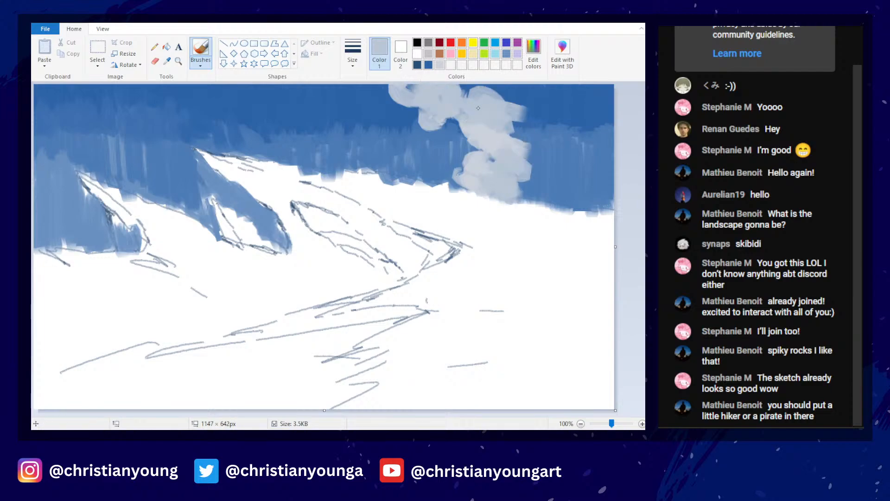
{"action": "mouse_move", "coordinate": [508, 100]}
{"action": "left_mouse_down"}
{"action": "mouse_move", "coordinate": [515, 134]}
{"action": "mouse_move", "coordinate": [528, 135]}
{"action": "mouse_move", "coordinate": [516, 85]}
{"action": "mouse_move", "coordinate": [551, 136]}
{"action": "mouse_move", "coordinate": [521, 85]}
{"action": "mouse_move", "coordinate": [575, 109]}
{"action": "left_mouse_up"}
- Sample a greyer blue at the cloud's edge and fill the sky right of the cloud down to the ridge
{"action": "left_click", "coordinate": [166, 61]}
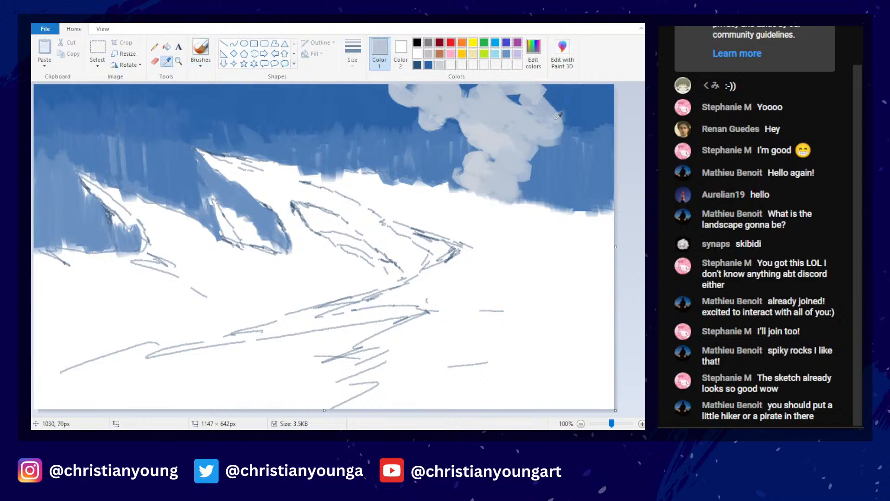
{"action": "left_click", "coordinate": [559, 138]}
{"action": "mouse_move", "coordinate": [543, 153]}
{"action": "left_mouse_down"}
{"action": "mouse_move", "coordinate": [530, 123]}
{"action": "mouse_move", "coordinate": [491, 93]}
{"action": "mouse_move", "coordinate": [556, 105]}
{"action": "mouse_move", "coordinate": [540, 87]}
{"action": "mouse_move", "coordinate": [557, 91]}
{"action": "mouse_move", "coordinate": [512, 179]}
{"action": "mouse_move", "coordinate": [590, 185]}
{"action": "mouse_move", "coordinate": [609, 202]}
{"action": "mouse_move", "coordinate": [586, 200]}
{"action": "mouse_move", "coordinate": [558, 162]}
{"action": "mouse_move", "coordinate": [523, 155]}
{"action": "mouse_move", "coordinate": [559, 146]}
{"action": "left_mouse_up"}
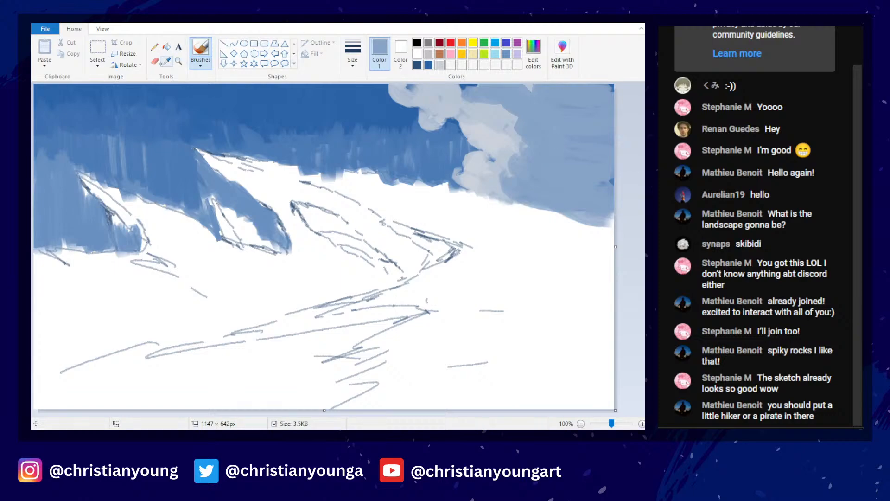
- Sample intermediate grey-blues and soften the transition between the bright cloud edge and the shaded area on its right
{"action": "left_click", "coordinate": [162, 64]}
{"action": "left_click", "coordinate": [508, 168]}
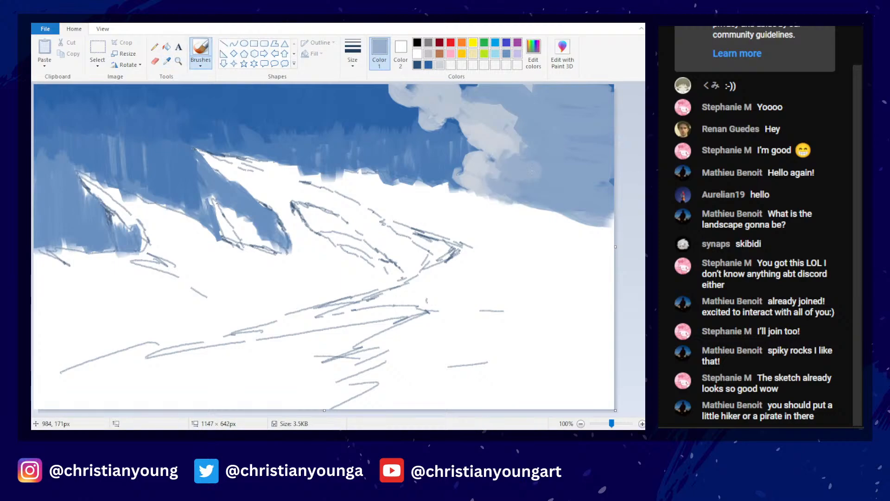
{"action": "left_click_drag", "start_coordinate": [476, 133], "coordinate": [523, 153]}
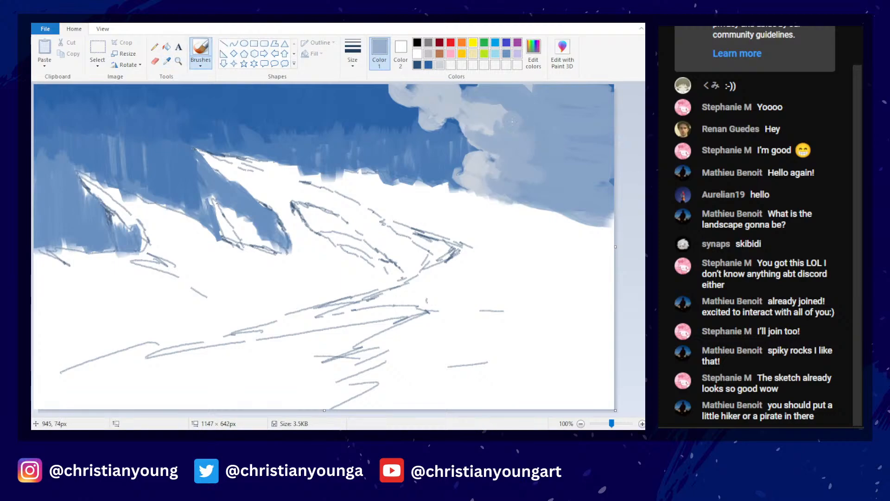
{"action": "left_click", "coordinate": [167, 61]}
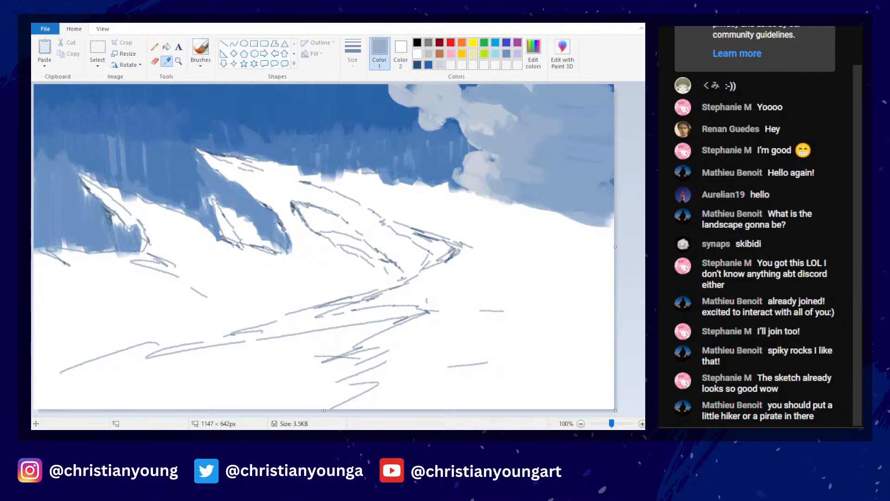
{"action": "left_click", "coordinate": [468, 124]}
{"action": "left_click_drag", "start_coordinate": [470, 125], "coordinate": [509, 121]}
{"action": "mouse_move", "coordinate": [476, 96]}
{"action": "left_mouse_down"}
{"action": "mouse_move", "coordinate": [494, 85]}
{"action": "mouse_move", "coordinate": [533, 87]}
{"action": "left_mouse_up"}
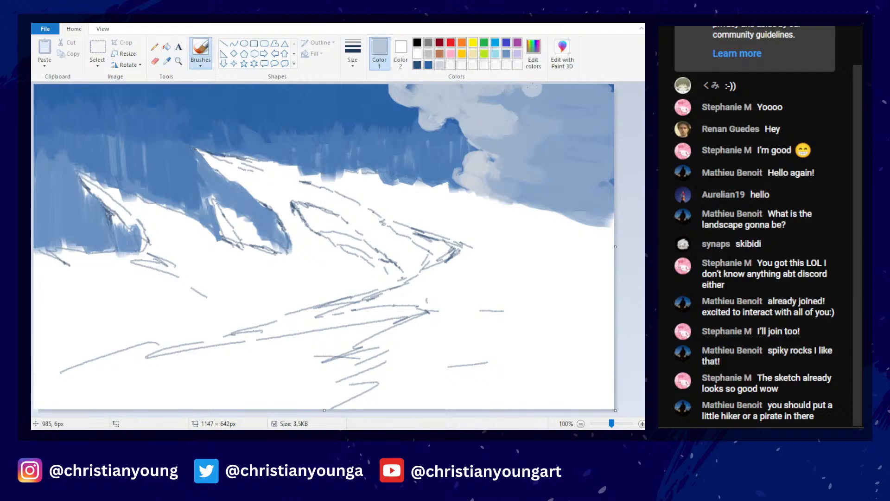
{"action": "mouse_move", "coordinate": [470, 141]}
{"action": "left_mouse_down"}
{"action": "mouse_move", "coordinate": [486, 147]}
{"action": "mouse_move", "coordinate": [534, 160]}
{"action": "left_mouse_up"}
- Sample another grey-blue from the cloud and add soft billows through its middle and lower right parts, down to the ridge
{"action": "left_click", "coordinate": [168, 61]}
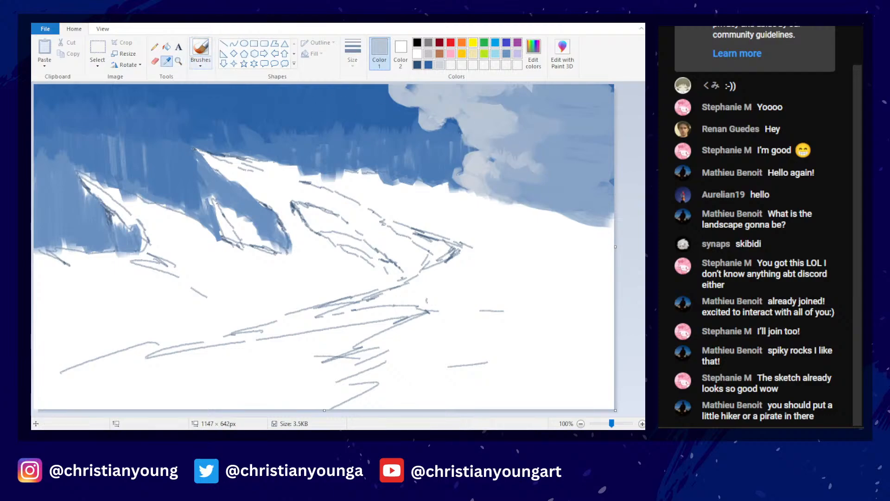
{"action": "left_click", "coordinate": [537, 168]}
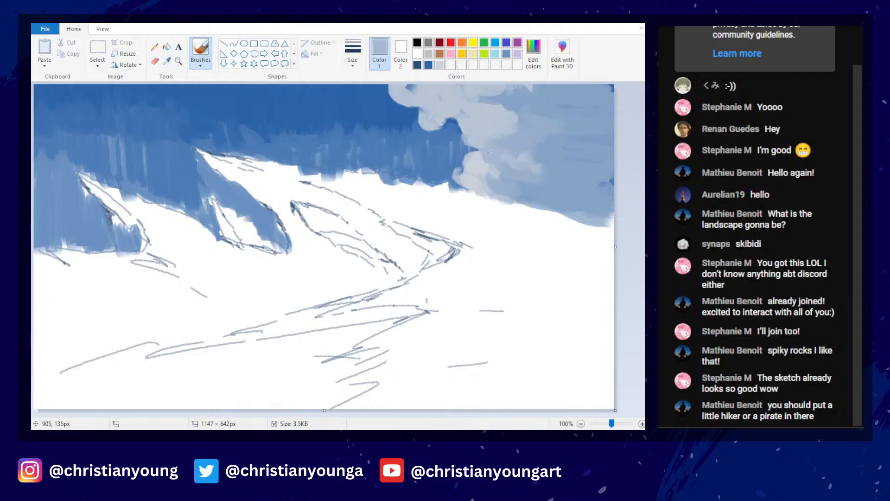
{"action": "mouse_move", "coordinate": [496, 136]}
{"action": "left_mouse_down"}
{"action": "mouse_move", "coordinate": [486, 124]}
{"action": "mouse_move", "coordinate": [486, 134]}
{"action": "left_mouse_up"}
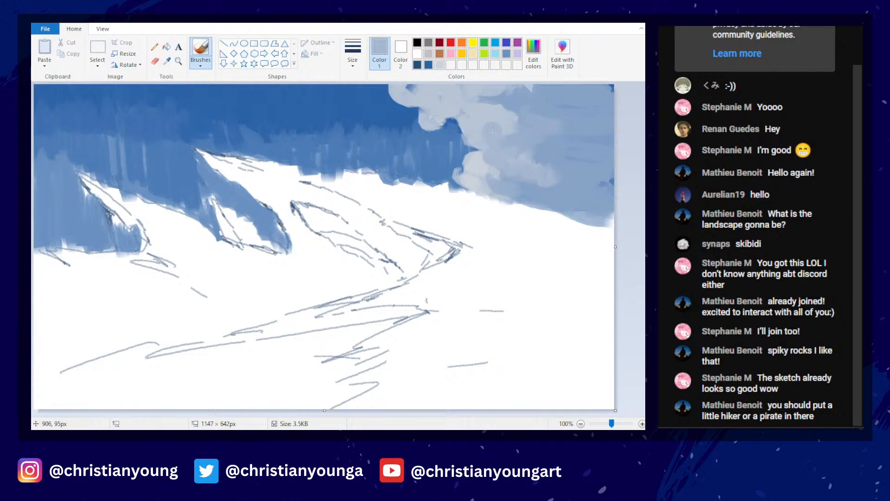
{"action": "left_click_drag", "start_coordinate": [537, 157], "coordinate": [550, 166]}
{"action": "left_click_drag", "start_coordinate": [554, 184], "coordinate": [535, 187]}
{"action": "left_click_drag", "start_coordinate": [486, 168], "coordinate": [586, 191]}
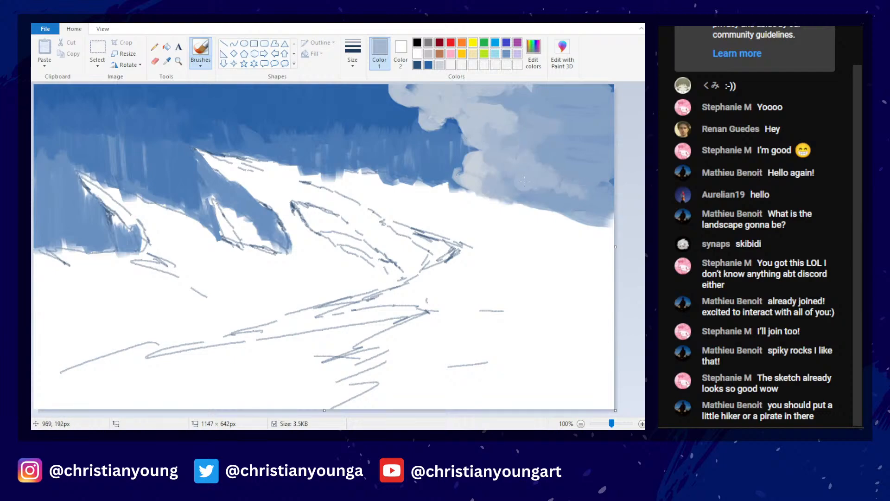
{"action": "left_click_drag", "start_coordinate": [523, 183], "coordinate": [525, 208]}
{"action": "mouse_move", "coordinate": [494, 122]}
{"action": "left_mouse_down"}
{"action": "mouse_move", "coordinate": [481, 99]}
{"action": "mouse_move", "coordinate": [513, 119]}
{"action": "left_mouse_up"}
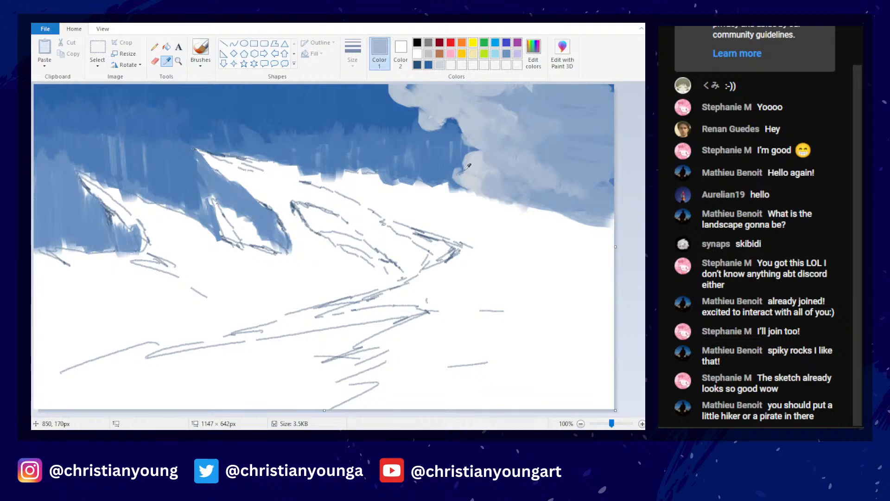
- Paint pale grey-blue cloud patches and diagonal streaks in the upper left sky, adjusting the mixed colour between strokes
{"action": "mouse_move", "coordinate": [68, 117]}
{"action": "left_mouse_down"}
{"action": "mouse_move", "coordinate": [45, 104]}
{"action": "mouse_move", "coordinate": [62, 114]}
{"action": "mouse_move", "coordinate": [76, 102]}
{"action": "mouse_move", "coordinate": [85, 121]}
{"action": "left_mouse_up"}
{"action": "left_click", "coordinate": [533, 51]}
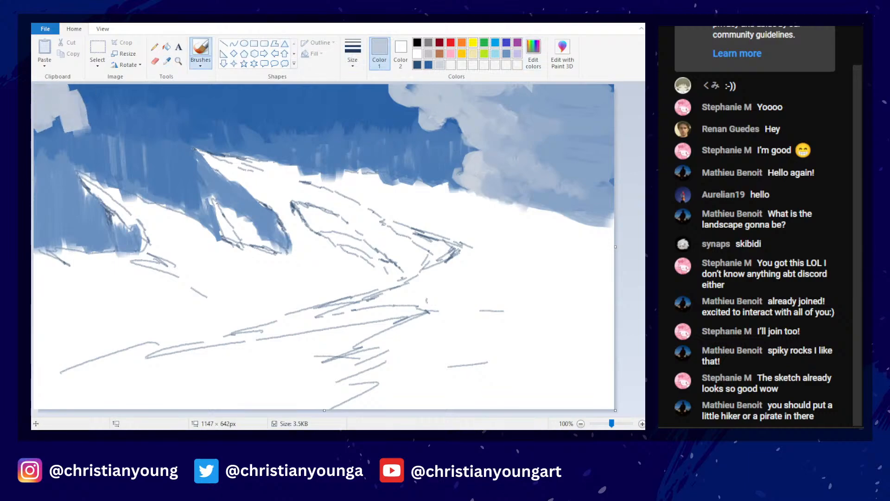
{"action": "left_click", "coordinate": [507, 120]}
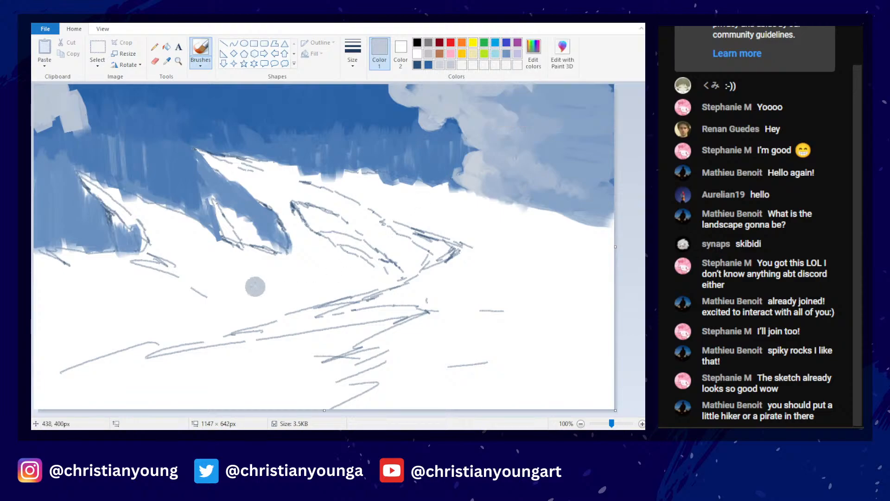
{"action": "mouse_move", "coordinate": [54, 125]}
{"action": "left_mouse_down"}
{"action": "mouse_move", "coordinate": [101, 113]}
{"action": "mouse_move", "coordinate": [111, 86]}
{"action": "mouse_move", "coordinate": [161, 152]}
{"action": "mouse_move", "coordinate": [192, 116]}
{"action": "mouse_move", "coordinate": [169, 118]}
{"action": "mouse_move", "coordinate": [158, 100]}
{"action": "mouse_move", "coordinate": [160, 113]}
{"action": "mouse_move", "coordinate": [167, 91]}
{"action": "mouse_move", "coordinate": [184, 109]}
{"action": "mouse_move", "coordinate": [128, 95]}
{"action": "mouse_move", "coordinate": [165, 124]}
{"action": "mouse_move", "coordinate": [208, 123]}
{"action": "left_mouse_up"}
{"action": "scroll", "coordinate": [468, 265], "scroll_direction": "down", "scroll_amount": 1}
{"action": "scroll", "coordinate": [469, 266], "scroll_direction": "down", "scroll_amount": 1}
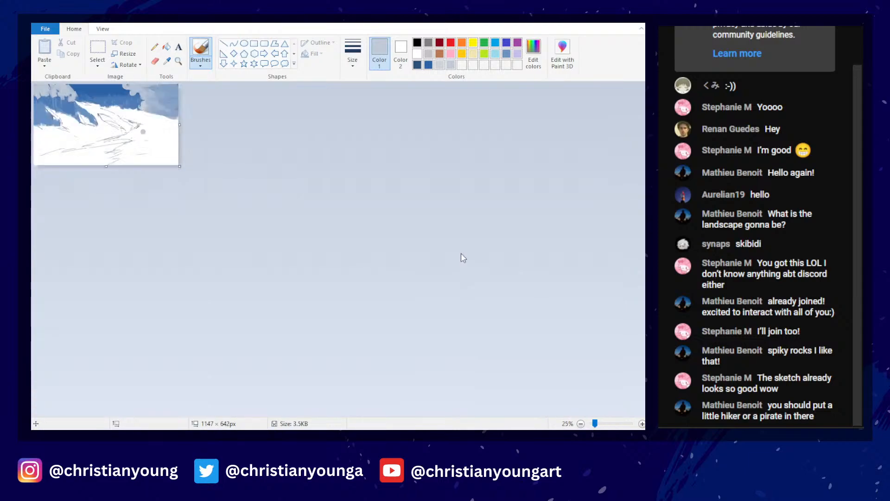
{"action": "scroll", "coordinate": [461, 256], "scroll_direction": "up", "scroll_amount": 2}
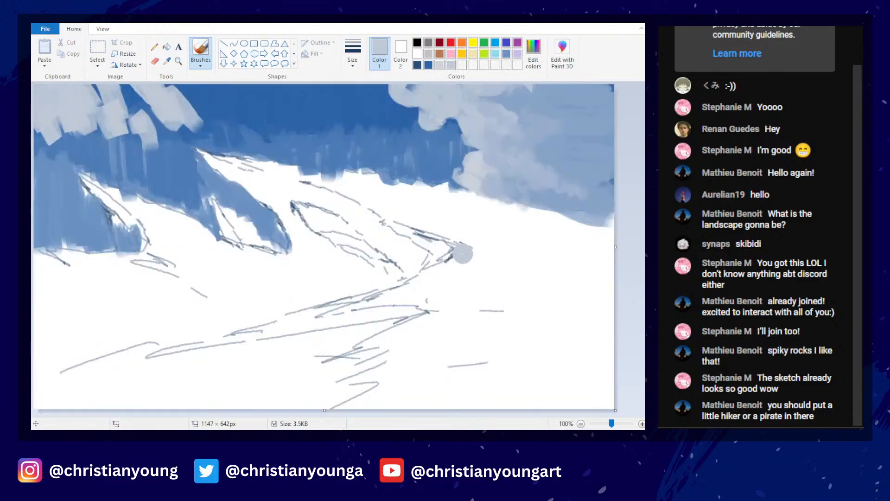
- Mix a darker slate blue and paint the underside edge of the large middle peak from its tip down to its base
{"action": "left_click", "coordinate": [417, 65]}
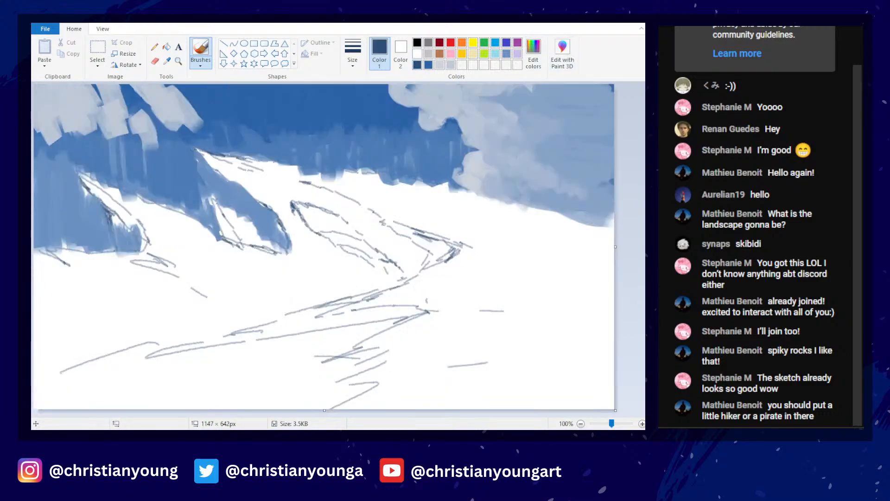
{"action": "left_click", "coordinate": [533, 51]}
{"action": "left_click", "coordinate": [640, 73]}
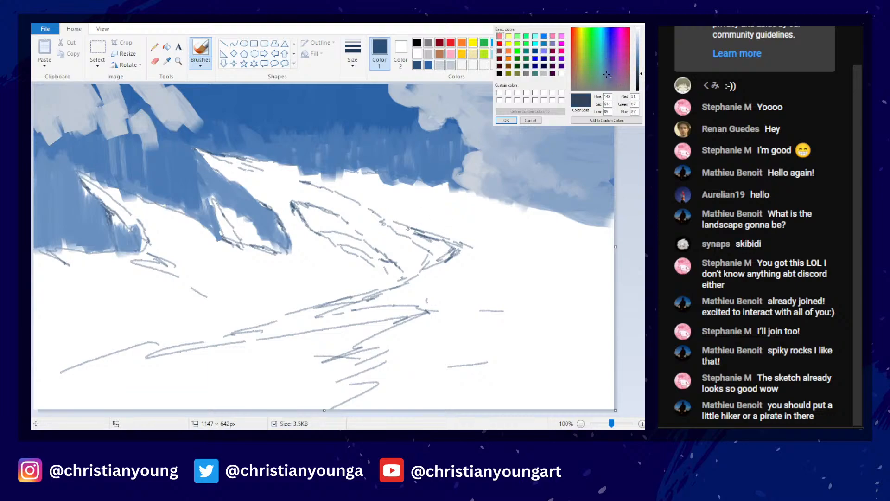
{"action": "key", "text": "Return"}
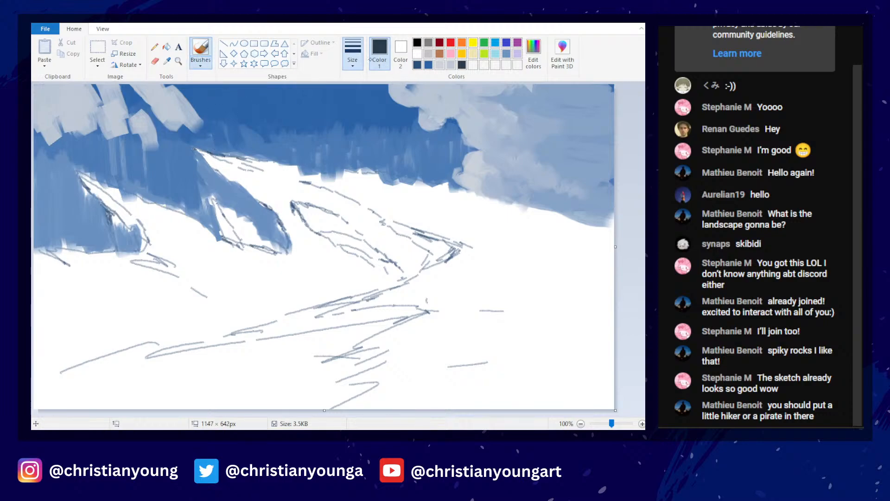
{"action": "left_click_drag", "start_coordinate": [198, 151], "coordinate": [198, 152]}
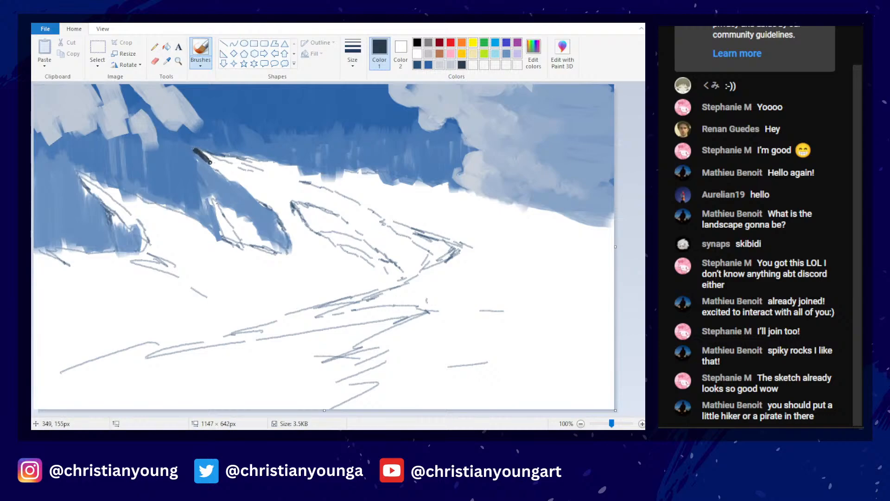
{"action": "left_click_drag", "start_coordinate": [228, 178], "coordinate": [251, 193]}
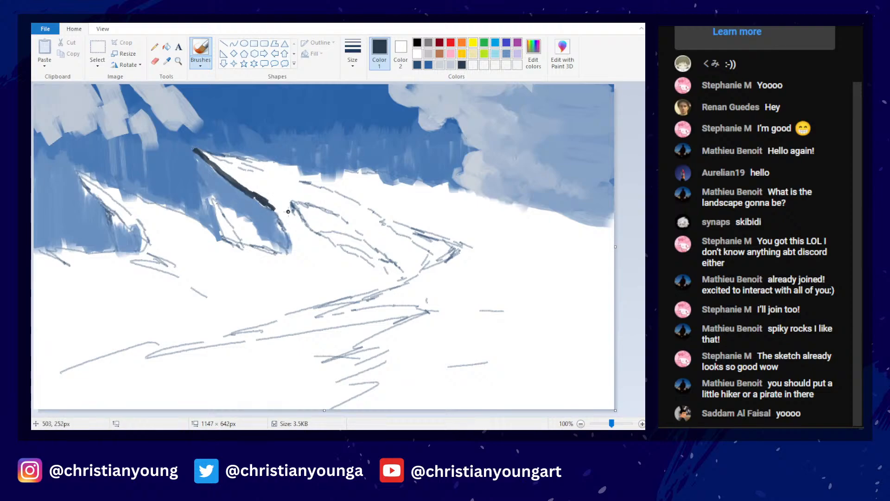
{"action": "left_click_drag", "start_coordinate": [264, 204], "coordinate": [291, 237]}
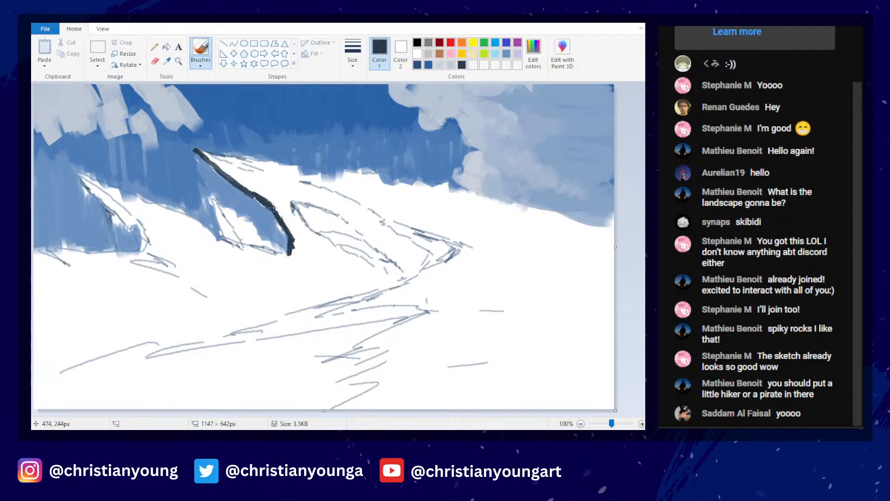
{"action": "mouse_move", "coordinate": [273, 208]}
{"action": "left_mouse_down"}
{"action": "mouse_move", "coordinate": [301, 243]}
{"action": "mouse_move", "coordinate": [295, 218]}
{"action": "left_mouse_up"}
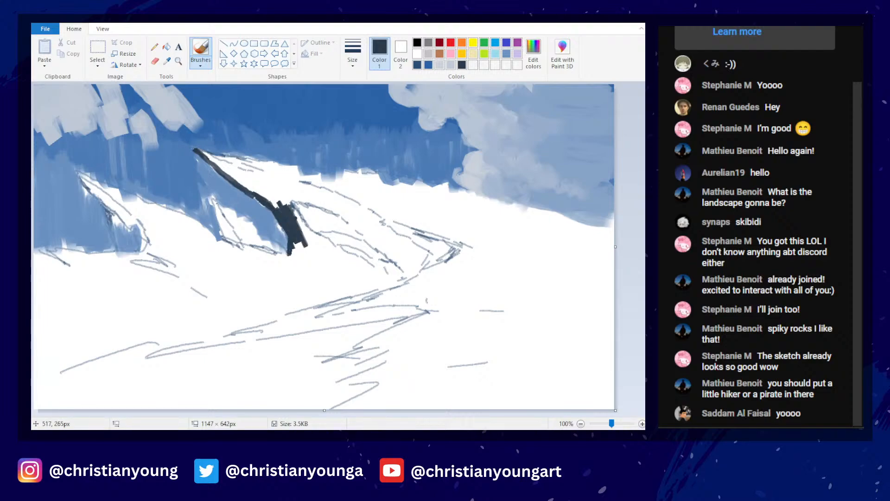
- Adjust the dark blue slightly, thicken the middle peak's body and start the rock band arching to its right
{"action": "left_click", "coordinate": [534, 54]}
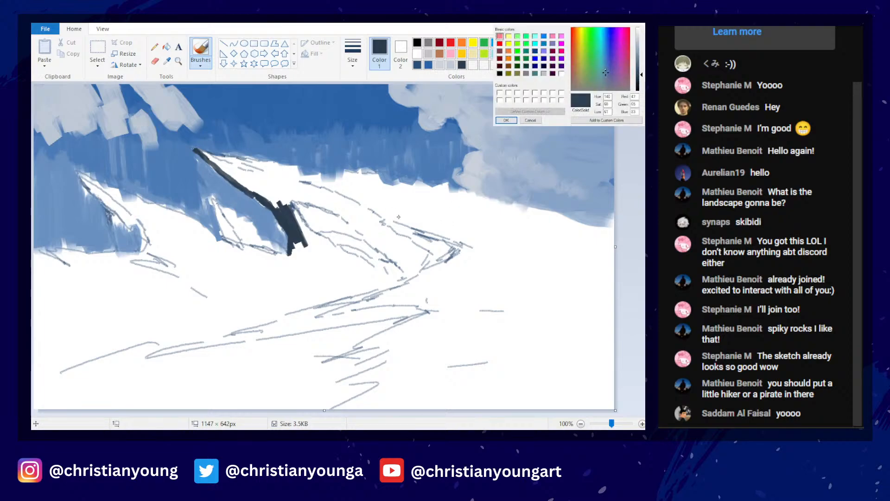
{"action": "key", "text": "Return"}
{"action": "left_click_drag", "start_coordinate": [273, 194], "coordinate": [273, 208]}
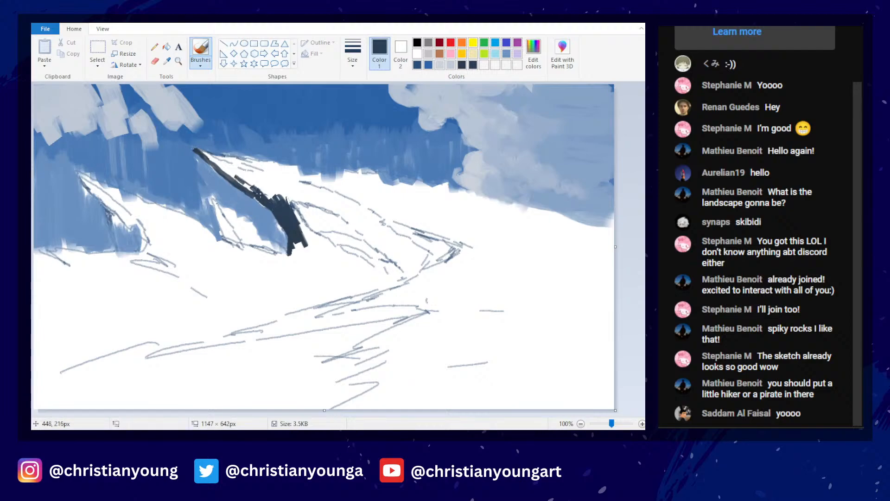
{"action": "mouse_move", "coordinate": [225, 172]}
{"action": "left_mouse_down"}
{"action": "mouse_move", "coordinate": [203, 151]}
{"action": "mouse_move", "coordinate": [272, 183]}
{"action": "mouse_move", "coordinate": [267, 198]}
{"action": "mouse_move", "coordinate": [301, 191]}
{"action": "mouse_move", "coordinate": [287, 191]}
{"action": "mouse_move", "coordinate": [362, 217]}
{"action": "left_mouse_up"}
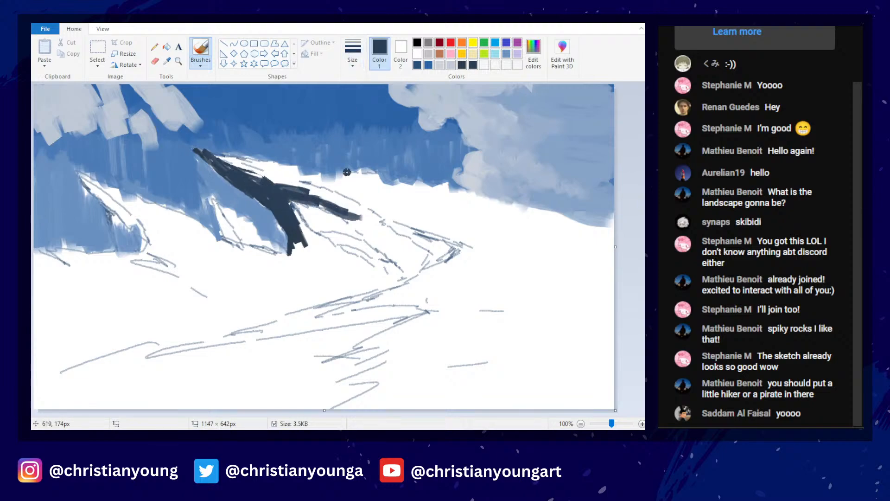
- Sample a grey-blue from the upper left cloud and fill the opening beneath the rock arch
{"action": "left_click", "coordinate": [167, 61]}
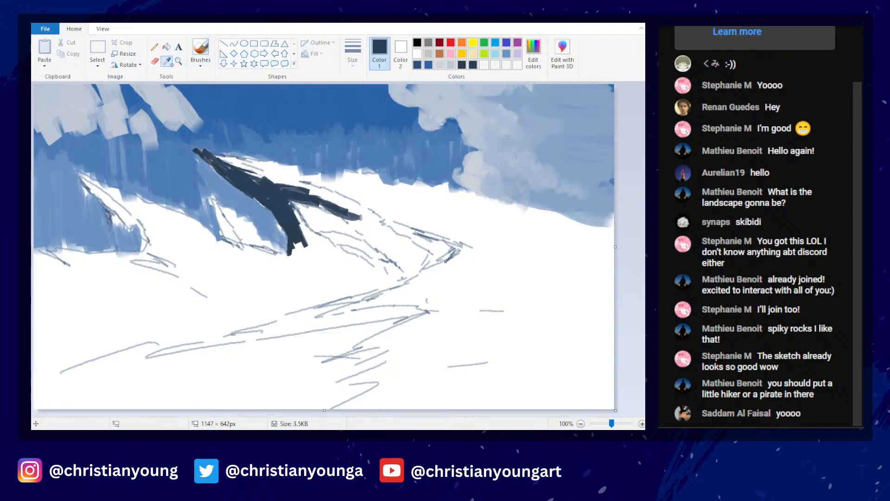
{"action": "left_click", "coordinate": [199, 118]}
{"action": "mouse_move", "coordinate": [299, 207]}
{"action": "left_mouse_down"}
{"action": "mouse_move", "coordinate": [331, 221]}
{"action": "mouse_move", "coordinate": [346, 241]}
{"action": "mouse_move", "coordinate": [357, 230]}
{"action": "mouse_move", "coordinate": [326, 250]}
{"action": "mouse_move", "coordinate": [369, 245]}
{"action": "left_mouse_up"}
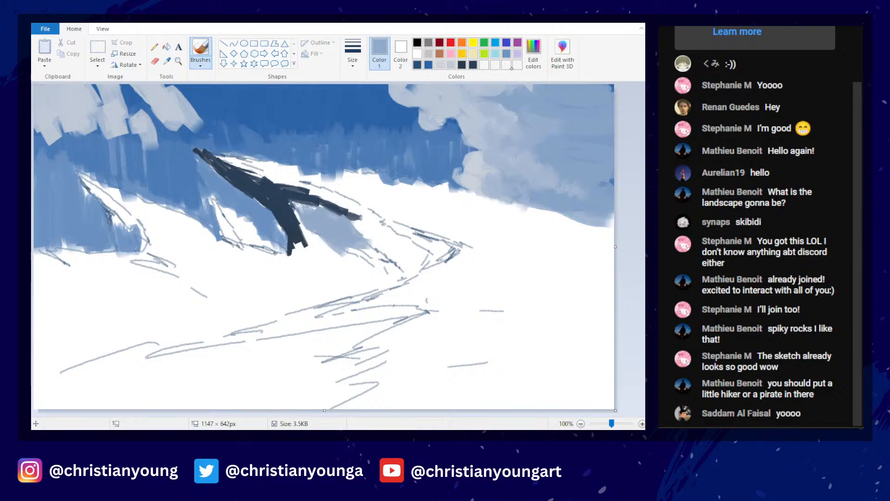
- Return to the dark slate blue with a different brush size and paint the arch's top and the pointed rock to its right
{"action": "left_click", "coordinate": [473, 65]}
{"action": "left_click", "coordinate": [353, 51]}
{"action": "left_click", "coordinate": [358, 105]}
{"action": "mouse_move", "coordinate": [297, 204]}
{"action": "left_mouse_down"}
{"action": "mouse_move", "coordinate": [338, 209]}
{"action": "mouse_move", "coordinate": [369, 232]}
{"action": "left_mouse_up"}
{"action": "mouse_move", "coordinate": [256, 187]}
{"action": "left_mouse_down"}
{"action": "mouse_move", "coordinate": [229, 165]}
{"action": "mouse_move", "coordinate": [295, 184]}
{"action": "mouse_move", "coordinate": [312, 224]}
{"action": "mouse_move", "coordinate": [287, 203]}
{"action": "mouse_move", "coordinate": [308, 235]}
{"action": "mouse_move", "coordinate": [320, 229]}
{"action": "mouse_move", "coordinate": [310, 235]}
{"action": "mouse_move", "coordinate": [337, 253]}
{"action": "mouse_move", "coordinate": [391, 254]}
{"action": "left_mouse_up"}
{"action": "mouse_move", "coordinate": [274, 178]}
{"action": "left_mouse_down"}
{"action": "mouse_move", "coordinate": [399, 239]}
{"action": "mouse_move", "coordinate": [410, 266]}
{"action": "mouse_move", "coordinate": [371, 218]}
{"action": "mouse_move", "coordinate": [436, 243]}
{"action": "mouse_move", "coordinate": [408, 279]}
{"action": "mouse_move", "coordinate": [440, 253]}
{"action": "mouse_move", "coordinate": [369, 290]}
{"action": "left_mouse_up"}
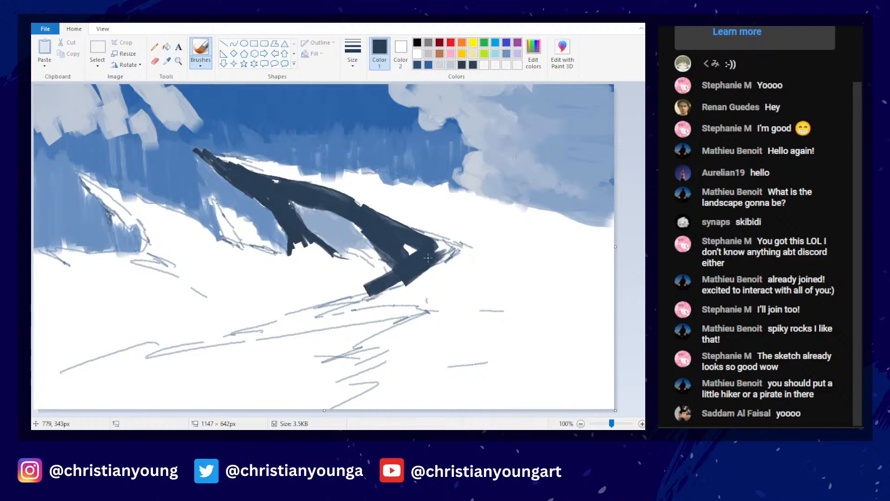
{"action": "mouse_move", "coordinate": [427, 258]}
{"action": "left_mouse_down"}
{"action": "mouse_move", "coordinate": [387, 262]}
{"action": "mouse_move", "coordinate": [415, 250]}
{"action": "mouse_move", "coordinate": [455, 253]}
{"action": "left_mouse_up"}
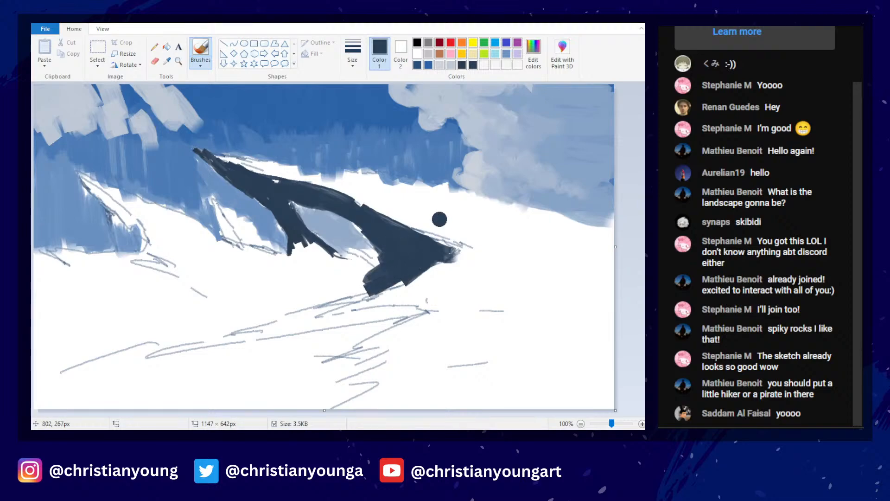
- Fill the peak's upper edge in dark blue, extend the ridge to the canvas's right edge and block in the rock below it
{"action": "mouse_move", "coordinate": [229, 164]}
{"action": "left_mouse_down"}
{"action": "mouse_move", "coordinate": [236, 158]}
{"action": "mouse_move", "coordinate": [273, 174]}
{"action": "left_mouse_up"}
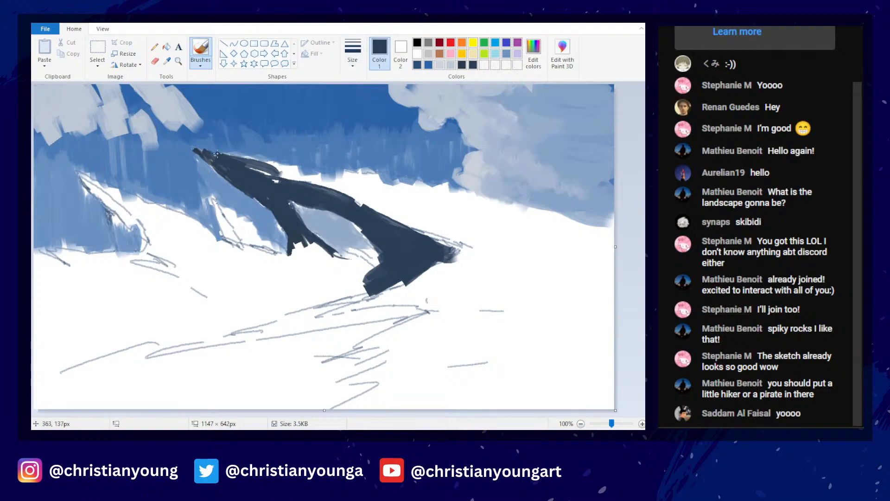
{"action": "mouse_move", "coordinate": [204, 153]}
{"action": "left_mouse_down"}
{"action": "mouse_move", "coordinate": [320, 172]}
{"action": "mouse_move", "coordinate": [247, 158]}
{"action": "mouse_move", "coordinate": [256, 161]}
{"action": "mouse_move", "coordinate": [242, 166]}
{"action": "mouse_move", "coordinate": [302, 182]}
{"action": "mouse_move", "coordinate": [273, 173]}
{"action": "left_mouse_up"}
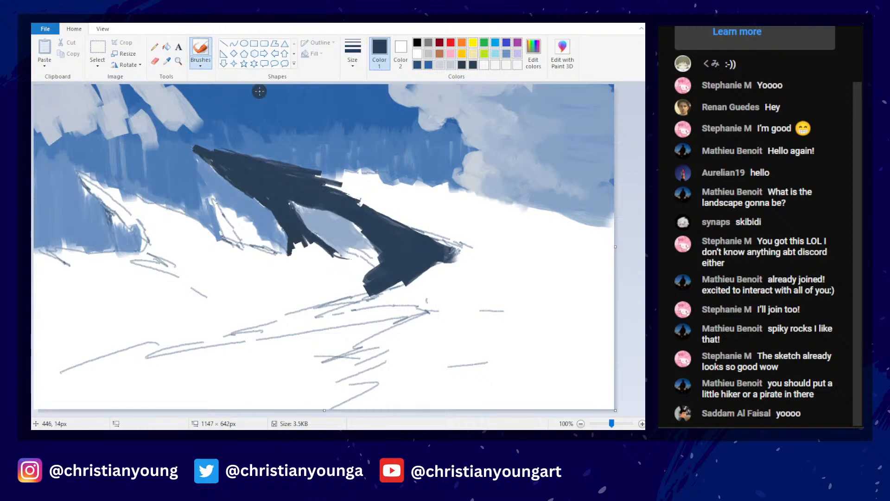
{"action": "mouse_move", "coordinate": [362, 198]}
{"action": "left_mouse_down"}
{"action": "mouse_move", "coordinate": [431, 211]}
{"action": "mouse_move", "coordinate": [371, 200]}
{"action": "mouse_move", "coordinate": [480, 230]}
{"action": "mouse_move", "coordinate": [493, 246]}
{"action": "left_mouse_up"}
{"action": "left_click_drag", "start_coordinate": [390, 186], "coordinate": [610, 213]}
{"action": "mouse_move", "coordinate": [485, 206]}
{"action": "left_mouse_down"}
{"action": "mouse_move", "coordinate": [610, 229]}
{"action": "mouse_move", "coordinate": [496, 212]}
{"action": "mouse_move", "coordinate": [593, 219]}
{"action": "left_mouse_up"}
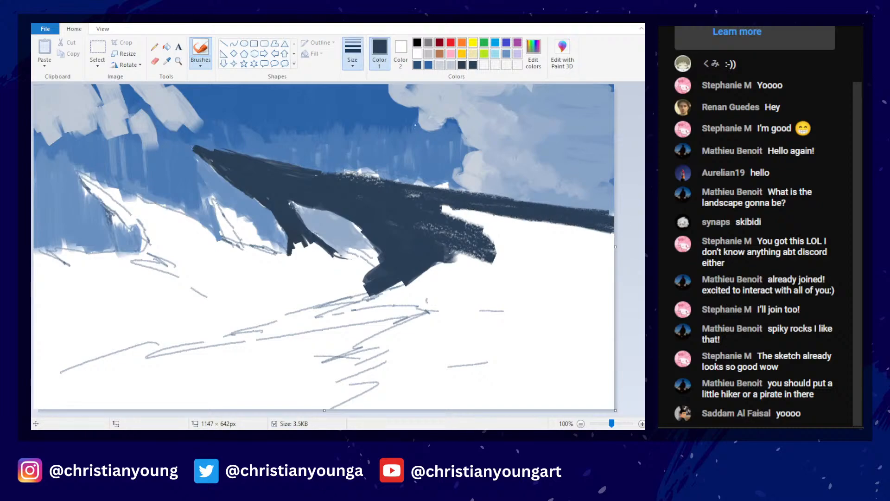
{"action": "mouse_move", "coordinate": [496, 231]}
{"action": "left_mouse_down"}
{"action": "mouse_move", "coordinate": [556, 250]}
{"action": "mouse_move", "coordinate": [581, 245]}
{"action": "mouse_move", "coordinate": [492, 253]}
{"action": "mouse_move", "coordinate": [459, 242]}
{"action": "mouse_move", "coordinate": [394, 297]}
{"action": "mouse_move", "coordinate": [504, 211]}
{"action": "left_mouse_up"}
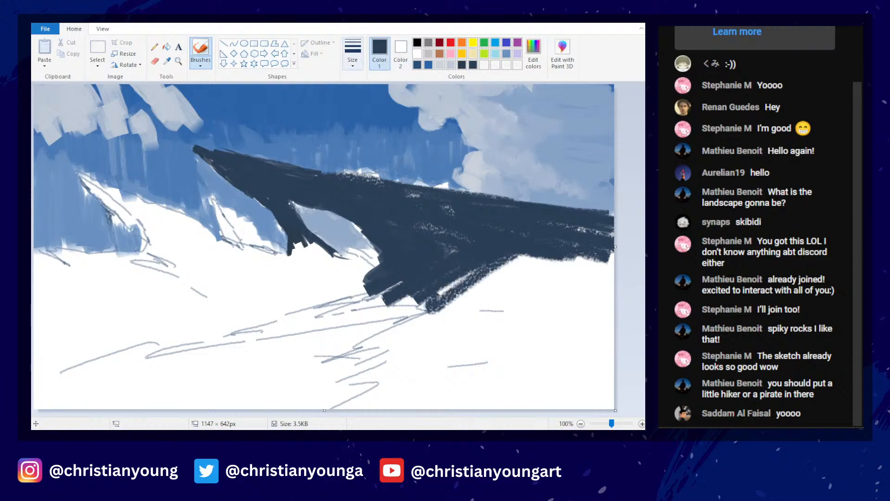
{"action": "mouse_move", "coordinate": [482, 266]}
{"action": "left_mouse_down"}
{"action": "mouse_move", "coordinate": [446, 306]}
{"action": "mouse_move", "coordinate": [456, 310]}
{"action": "mouse_move", "coordinate": [530, 256]}
{"action": "mouse_move", "coordinate": [604, 255]}
{"action": "mouse_move", "coordinate": [503, 253]}
{"action": "mouse_move", "coordinate": [509, 233]}
{"action": "mouse_move", "coordinate": [432, 233]}
{"action": "left_mouse_up"}
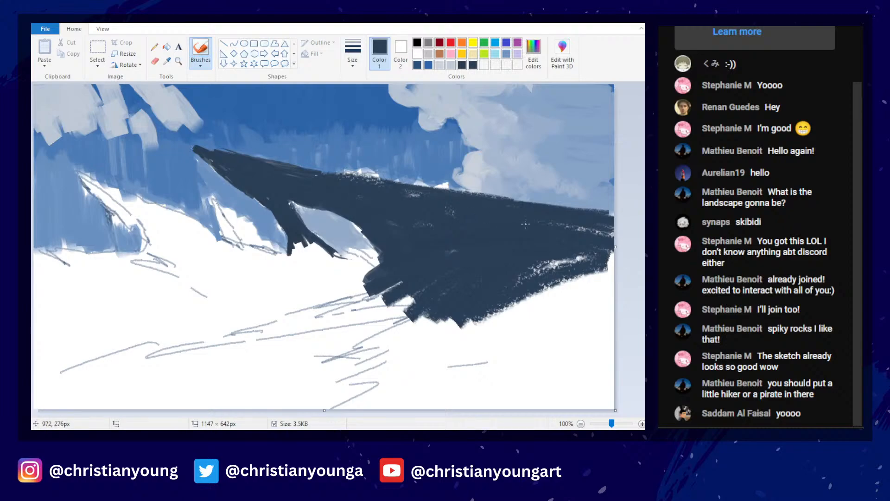
- Sample sky blues beside the peak's tip, sharpen its upper outline and cover the white gaps between sky and ridge
{"action": "scroll", "coordinate": [503, 175], "scroll_direction": "down", "scroll_amount": 3}
{"action": "scroll", "coordinate": [504, 169], "scroll_direction": "up", "scroll_amount": 3}
{"action": "scroll", "coordinate": [503, 171], "scroll_direction": "down", "scroll_amount": 1}
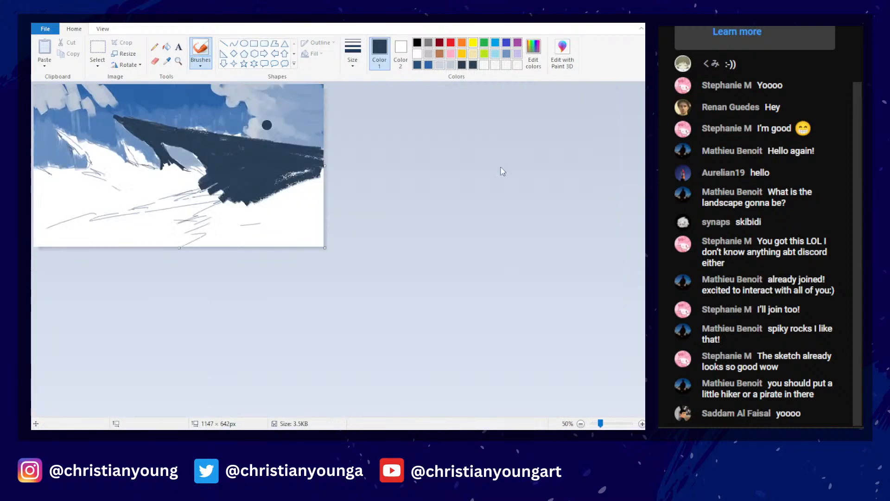
{"action": "scroll", "coordinate": [503, 172], "scroll_direction": "up", "scroll_amount": 1}
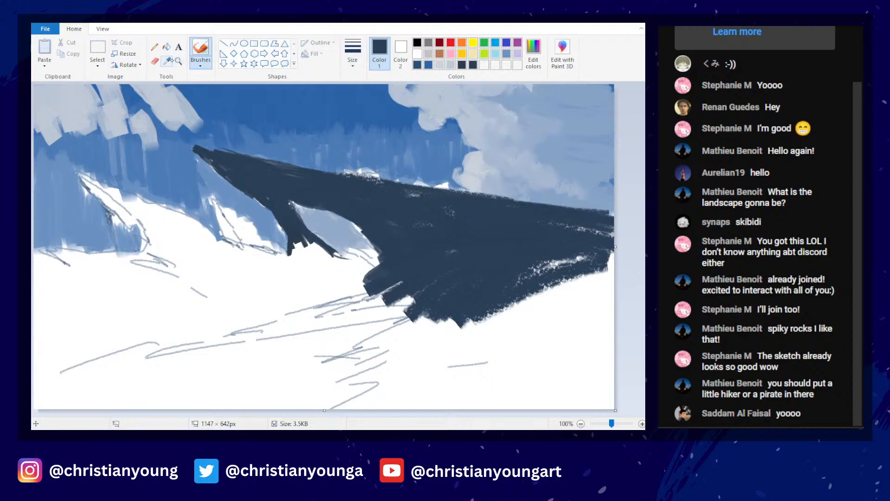
{"action": "left_click", "coordinate": [167, 61]}
{"action": "left_click", "coordinate": [192, 144]}
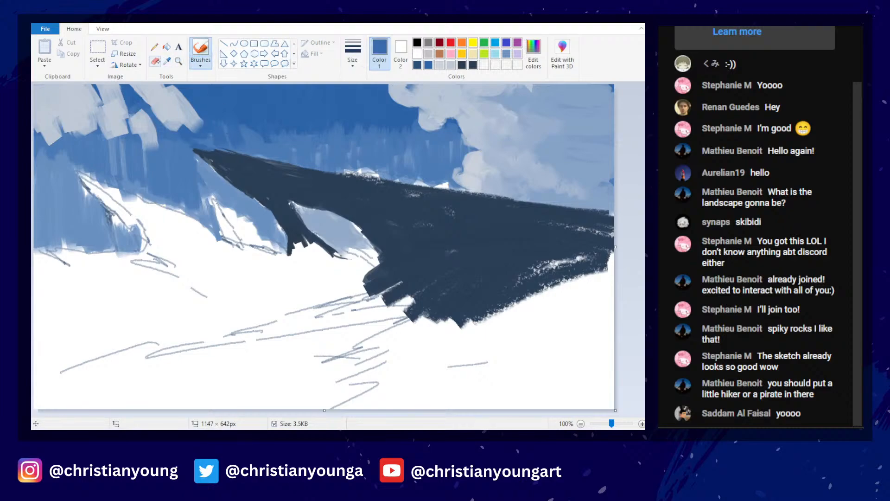
{"action": "left_click", "coordinate": [167, 61]}
{"action": "left_click", "coordinate": [201, 147]}
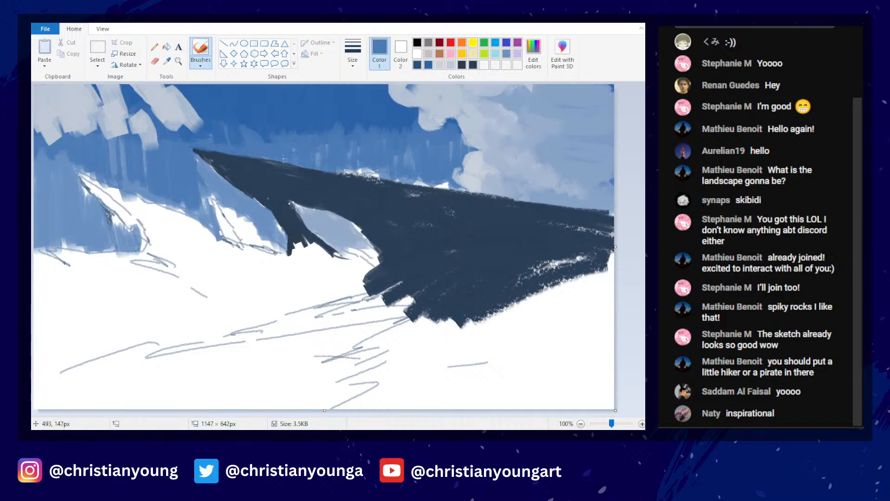
{"action": "mouse_move", "coordinate": [337, 168]}
{"action": "left_mouse_down"}
{"action": "mouse_move", "coordinate": [428, 182]}
{"action": "mouse_move", "coordinate": [477, 177]}
{"action": "left_mouse_up"}
{"action": "left_click", "coordinate": [352, 54]}
{"action": "left_click", "coordinate": [382, 116]}
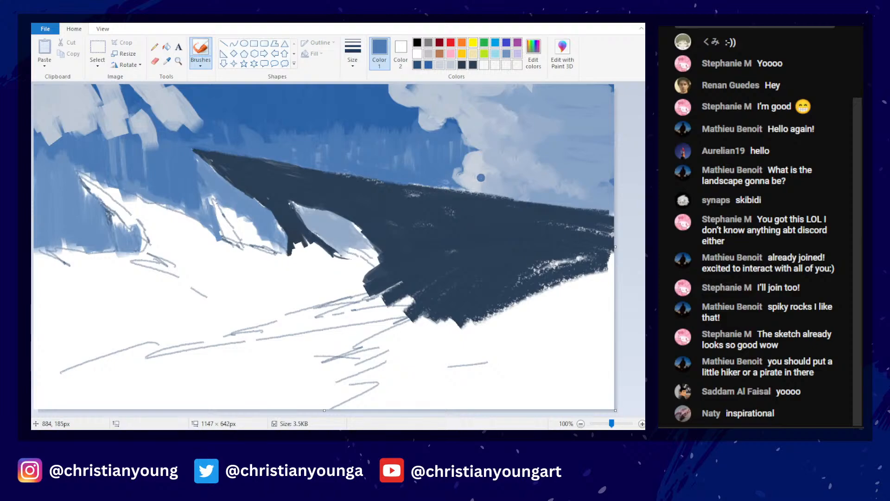
- Sample the rock's dark blue, block in the base below the arch and cover white specks in the right rock mass
{"action": "scroll", "coordinate": [417, 199], "scroll_direction": "down", "scroll_amount": 2}
{"action": "scroll", "coordinate": [414, 201], "scroll_direction": "up", "scroll_amount": 2}
{"action": "left_click", "coordinate": [167, 60]}
{"action": "left_click", "coordinate": [408, 239]}
{"action": "mouse_move", "coordinate": [304, 245]}
{"action": "left_mouse_down"}
{"action": "mouse_move", "coordinate": [297, 268]}
{"action": "mouse_move", "coordinate": [278, 271]}
{"action": "mouse_move", "coordinate": [306, 246]}
{"action": "mouse_move", "coordinate": [324, 248]}
{"action": "mouse_move", "coordinate": [334, 279]}
{"action": "mouse_move", "coordinate": [368, 275]}
{"action": "mouse_move", "coordinate": [341, 257]}
{"action": "mouse_move", "coordinate": [327, 296]}
{"action": "mouse_move", "coordinate": [266, 317]}
{"action": "left_mouse_up"}
{"action": "mouse_move", "coordinate": [373, 280]}
{"action": "left_mouse_down"}
{"action": "mouse_move", "coordinate": [350, 283]}
{"action": "mouse_move", "coordinate": [348, 273]}
{"action": "mouse_move", "coordinate": [298, 257]}
{"action": "mouse_move", "coordinate": [363, 271]}
{"action": "left_mouse_up"}
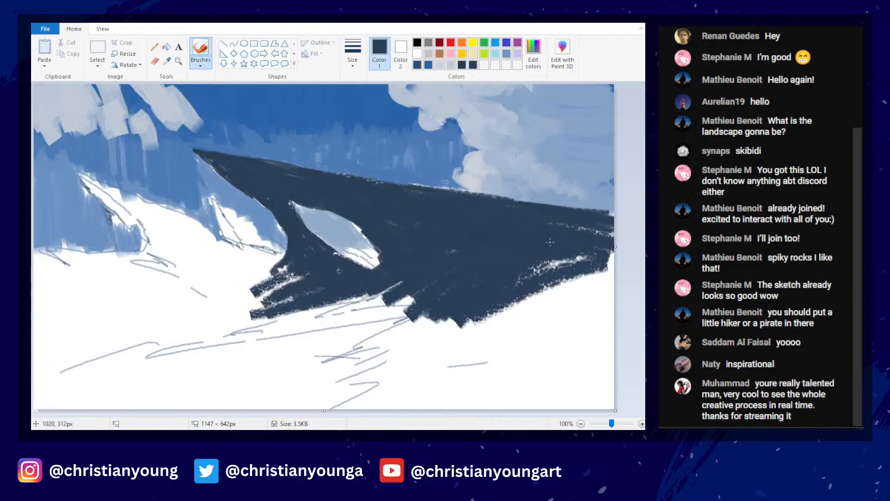
{"action": "left_click_drag", "start_coordinate": [550, 242], "coordinate": [529, 265]}
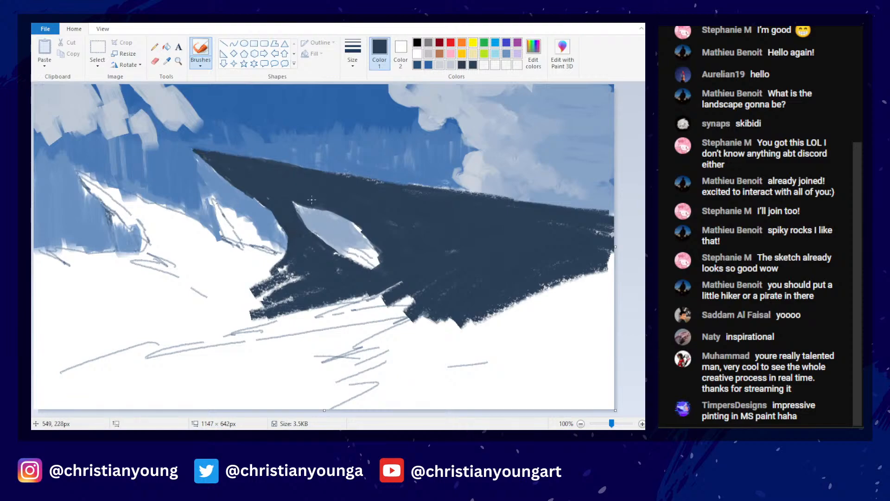
- Try a thin dark pillar across the arch opening, and undo it
{"action": "mouse_move", "coordinate": [310, 207]}
{"action": "left_mouse_down"}
{"action": "mouse_move", "coordinate": [323, 246]}
{"action": "mouse_move", "coordinate": [321, 244]}
{"action": "left_mouse_up"}
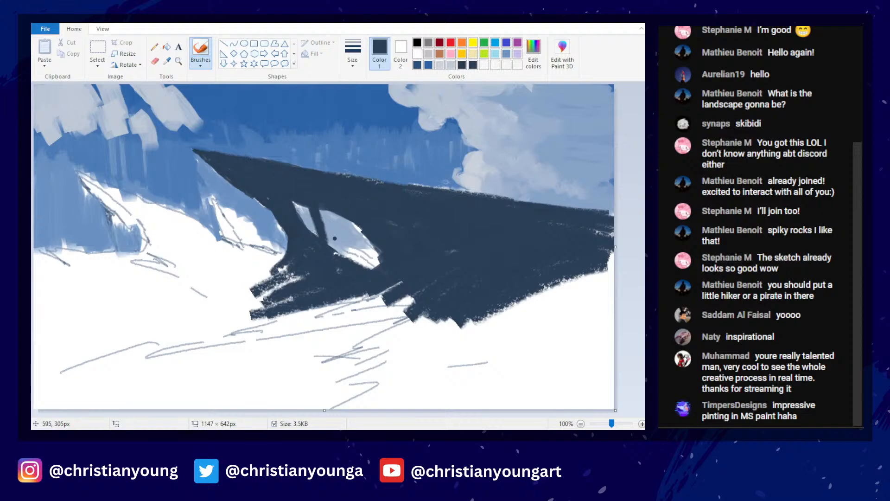
{"action": "key", "text": "ctrl+z"}
{"action": "key", "text": "ctrl+z"}
- Mix a dark olive green and paint the first diagonal ground strokes beneath the rock mass
{"action": "scroll", "coordinate": [367, 190], "scroll_direction": "down", "scroll_amount": 3}
{"action": "scroll", "coordinate": [366, 190], "scroll_direction": "up", "scroll_amount": 3}
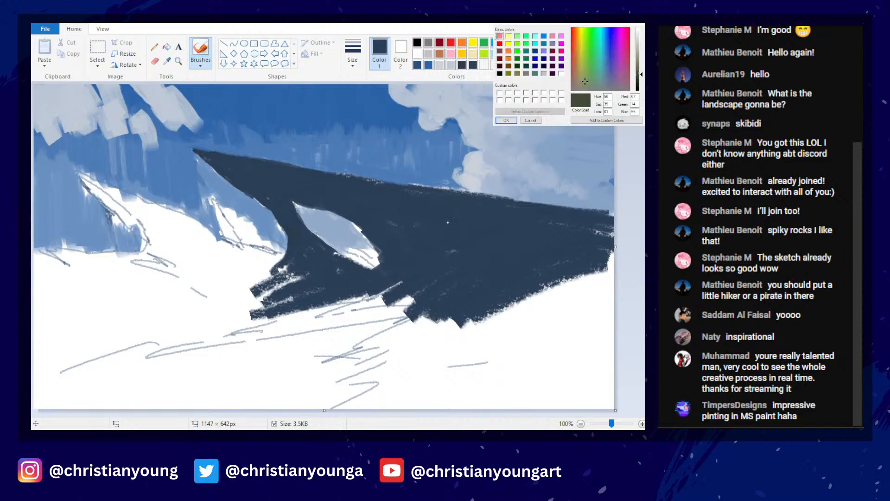
{"action": "left_click_drag", "start_coordinate": [642, 74], "coordinate": [641, 72]}
{"action": "key", "text": "Return"}
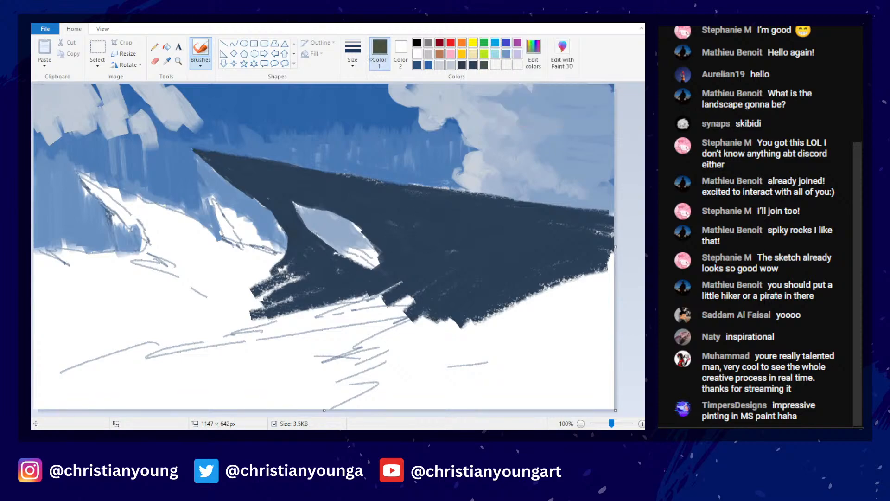
{"action": "mouse_move", "coordinate": [410, 300]}
{"action": "left_mouse_down"}
{"action": "mouse_move", "coordinate": [358, 313]}
{"action": "mouse_move", "coordinate": [384, 299]}
{"action": "mouse_move", "coordinate": [329, 357]}
{"action": "left_mouse_up"}
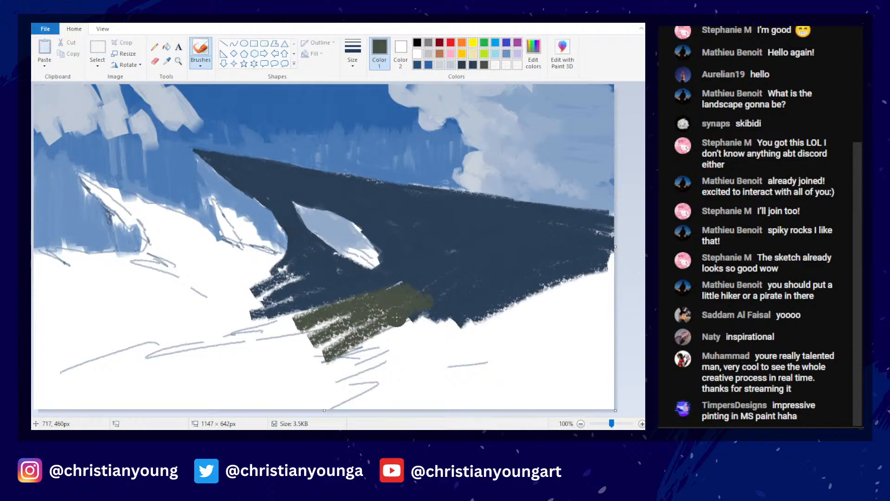
{"action": "left_click_drag", "start_coordinate": [380, 327], "coordinate": [457, 297]}
- Switch to a smoother brush with a new size and brush olive ground over the rock's lower right edge
{"action": "left_click", "coordinate": [211, 111]}
{"action": "left_click", "coordinate": [353, 56]}
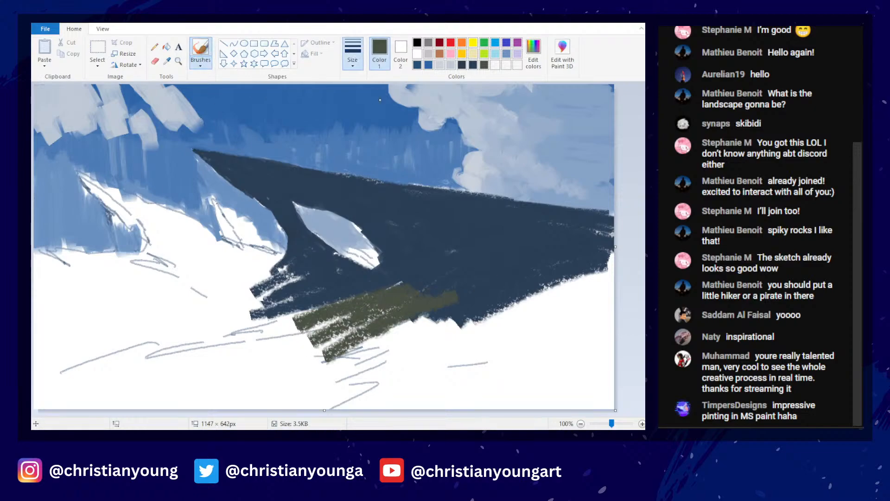
{"action": "left_click", "coordinate": [366, 143]}
{"action": "mouse_move", "coordinate": [401, 324]}
{"action": "left_mouse_down"}
{"action": "mouse_move", "coordinate": [476, 290]}
{"action": "mouse_move", "coordinate": [396, 329]}
{"action": "mouse_move", "coordinate": [422, 333]}
{"action": "mouse_move", "coordinate": [494, 290]}
{"action": "mouse_move", "coordinate": [503, 296]}
{"action": "mouse_move", "coordinate": [417, 346]}
{"action": "mouse_move", "coordinate": [510, 297]}
{"action": "mouse_move", "coordinate": [441, 342]}
{"action": "left_mouse_up"}
{"action": "left_click_drag", "start_coordinate": [448, 290], "coordinate": [346, 362]}
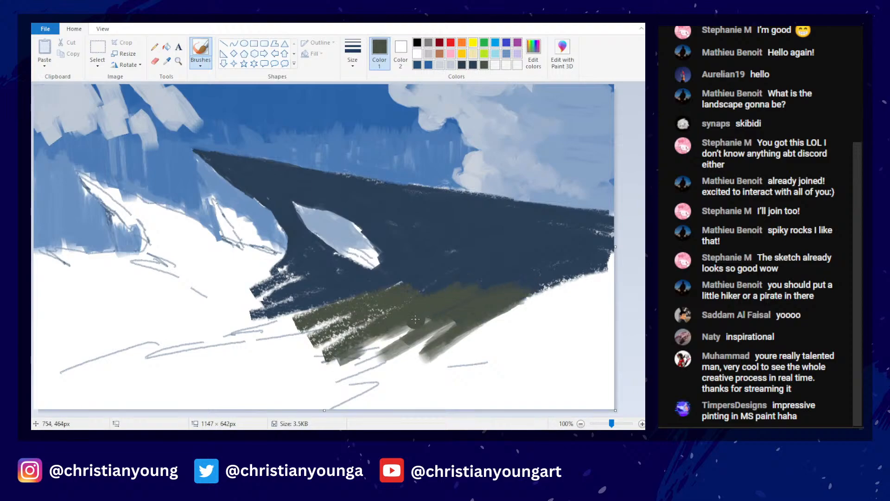
{"action": "left_click_drag", "start_coordinate": [416, 322], "coordinate": [341, 372]}
- Sweep olive strokes across the slope toward the lower left, then extend the ground to the canvas's right edge
{"action": "left_click_drag", "start_coordinate": [430, 293], "coordinate": [213, 355]}
{"action": "mouse_move", "coordinate": [335, 317]}
{"action": "left_mouse_down"}
{"action": "mouse_move", "coordinate": [186, 348]}
{"action": "mouse_move", "coordinate": [207, 370]}
{"action": "left_mouse_up"}
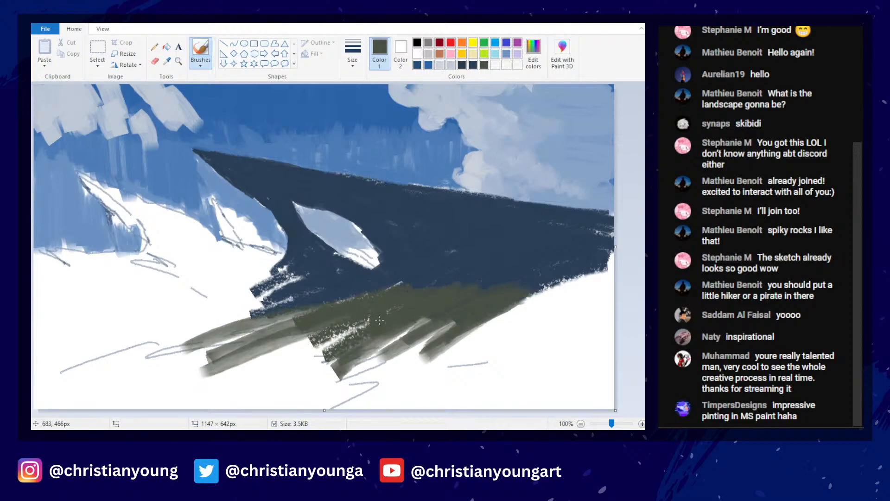
{"action": "left_click_drag", "start_coordinate": [378, 317], "coordinate": [234, 375]}
{"action": "left_click_drag", "start_coordinate": [366, 327], "coordinate": [258, 381]}
{"action": "left_click_drag", "start_coordinate": [250, 368], "coordinate": [346, 329]}
{"action": "left_click_drag", "start_coordinate": [463, 308], "coordinate": [320, 379]}
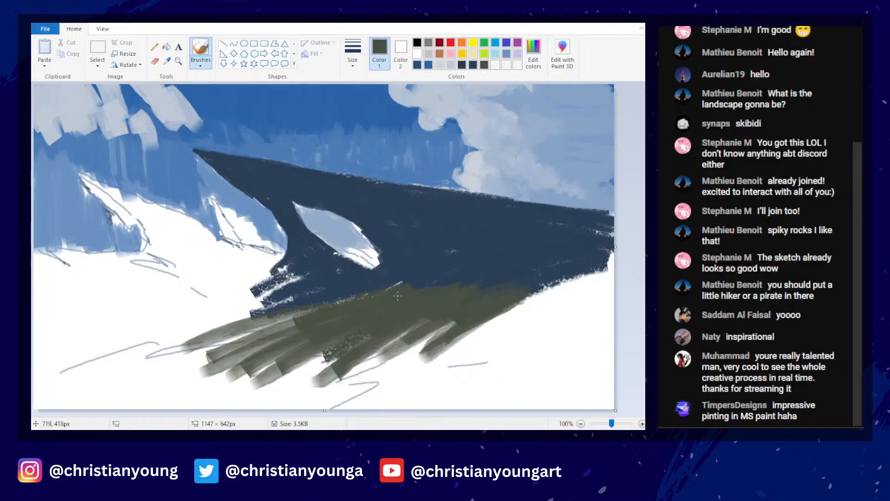
{"action": "mouse_move", "coordinate": [397, 291]}
{"action": "left_mouse_down"}
{"action": "mouse_move", "coordinate": [438, 269]}
{"action": "mouse_move", "coordinate": [379, 303]}
{"action": "mouse_move", "coordinate": [464, 251]}
{"action": "mouse_move", "coordinate": [524, 313]}
{"action": "mouse_move", "coordinate": [580, 325]}
{"action": "mouse_move", "coordinate": [496, 278]}
{"action": "mouse_move", "coordinate": [437, 368]}
{"action": "mouse_move", "coordinate": [475, 320]}
{"action": "mouse_move", "coordinate": [348, 404]}
{"action": "mouse_move", "coordinate": [473, 321]}
{"action": "mouse_move", "coordinate": [301, 403]}
{"action": "mouse_move", "coordinate": [250, 408]}
{"action": "mouse_move", "coordinate": [334, 343]}
{"action": "mouse_move", "coordinate": [505, 300]}
{"action": "mouse_move", "coordinate": [445, 396]}
{"action": "mouse_move", "coordinate": [577, 278]}
{"action": "mouse_move", "coordinate": [596, 308]}
{"action": "mouse_move", "coordinate": [548, 287]}
{"action": "mouse_move", "coordinate": [580, 276]}
{"action": "mouse_move", "coordinate": [598, 292]}
{"action": "mouse_move", "coordinate": [608, 266]}
{"action": "mouse_move", "coordinate": [532, 259]}
{"action": "mouse_move", "coordinate": [612, 246]}
{"action": "left_mouse_up"}
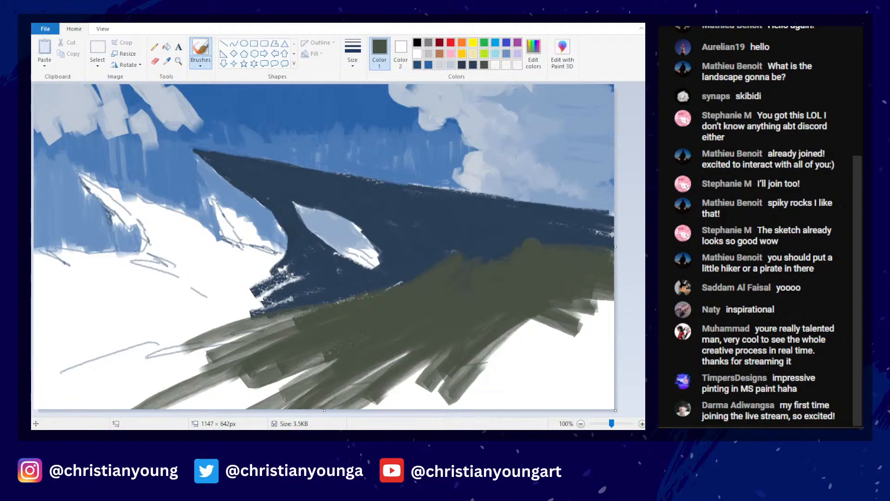
- Undo the last olive stroke, choose a new brush size, and paint olive over the rock's right slope up to the skyline
{"action": "key", "text": "ctrl+z"}
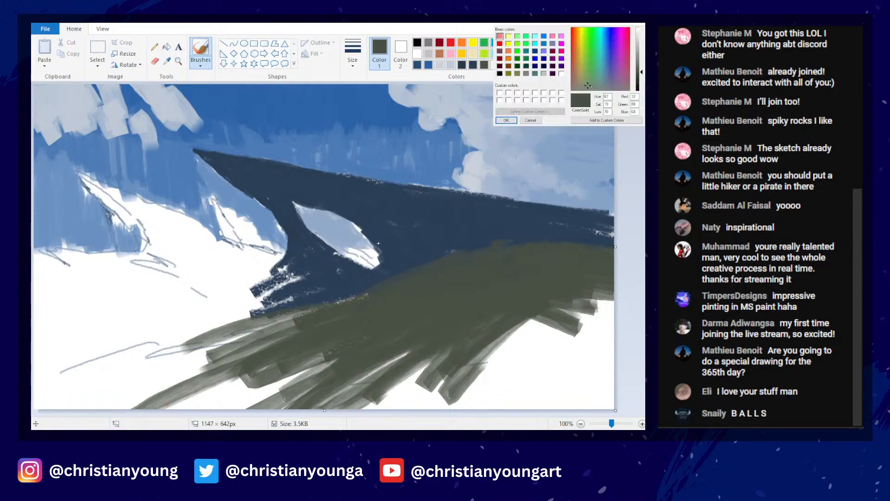
{"action": "left_click", "coordinate": [223, 302]}
{"action": "left_click", "coordinate": [353, 53]}
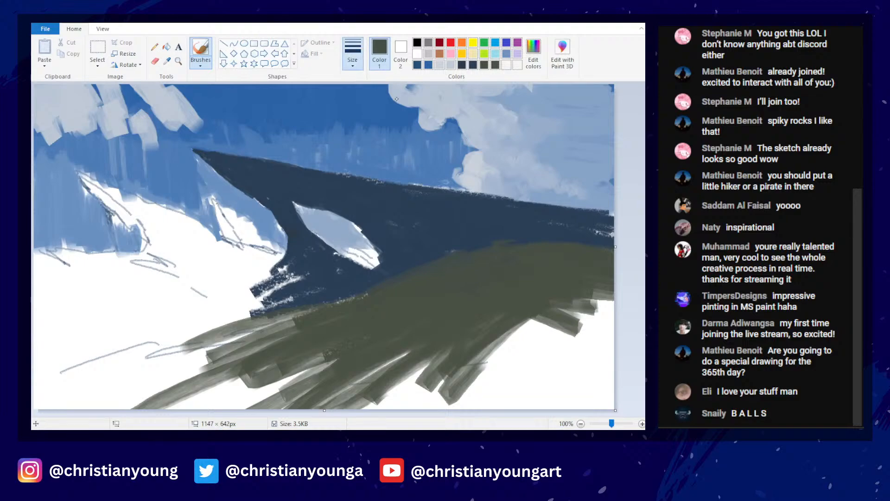
{"action": "left_click", "coordinate": [366, 93]}
{"action": "left_click_drag", "start_coordinate": [468, 247], "coordinate": [604, 242]}
{"action": "left_click_drag", "start_coordinate": [517, 231], "coordinate": [617, 239]}
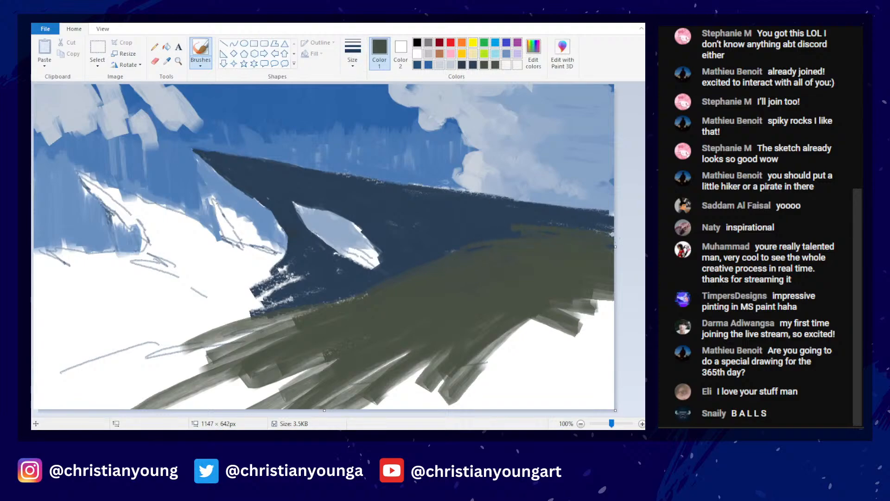
{"action": "mouse_move", "coordinate": [476, 240]}
{"action": "left_mouse_down"}
{"action": "mouse_move", "coordinate": [564, 226]}
{"action": "mouse_move", "coordinate": [617, 231]}
{"action": "left_mouse_up"}
{"action": "mouse_move", "coordinate": [487, 226]}
{"action": "left_mouse_down"}
{"action": "mouse_move", "coordinate": [612, 218]}
{"action": "mouse_move", "coordinate": [496, 207]}
{"action": "mouse_move", "coordinate": [559, 218]}
{"action": "mouse_move", "coordinate": [507, 216]}
{"action": "mouse_move", "coordinate": [540, 201]}
{"action": "left_mouse_up"}
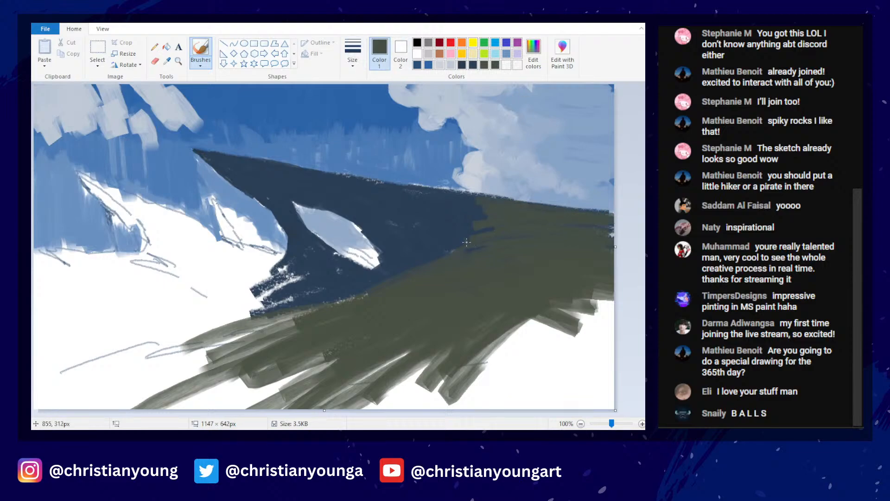
{"action": "mouse_move", "coordinate": [496, 224]}
{"action": "left_mouse_down"}
{"action": "mouse_move", "coordinate": [480, 220]}
{"action": "mouse_move", "coordinate": [435, 200]}
{"action": "mouse_move", "coordinate": [470, 199]}
{"action": "left_mouse_up"}
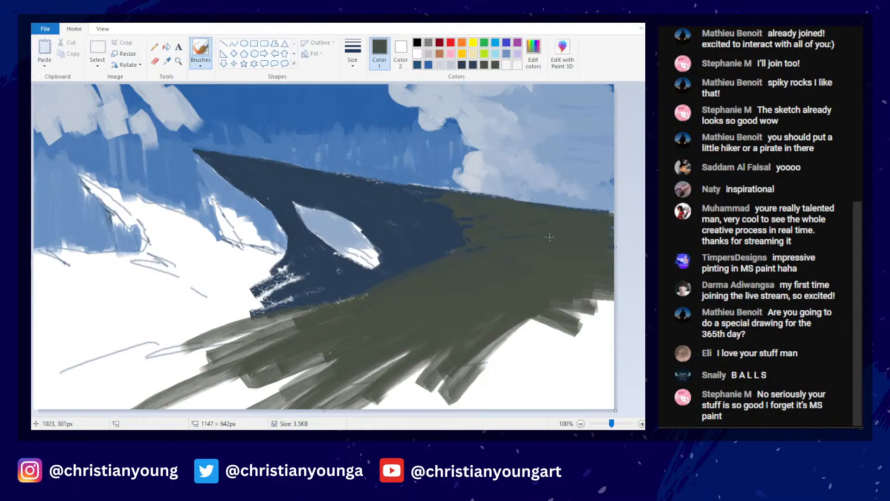
- Extend the olive with short ragged strokes along the rock's upper slope toward the arch
{"action": "scroll", "coordinate": [462, 223], "scroll_direction": "down", "scroll_amount": 3}
{"action": "scroll", "coordinate": [462, 222], "scroll_direction": "up", "scroll_amount": 3}
{"action": "mouse_move", "coordinate": [460, 245]}
{"action": "left_mouse_down"}
{"action": "mouse_move", "coordinate": [441, 252]}
{"action": "mouse_move", "coordinate": [473, 240]}
{"action": "mouse_move", "coordinate": [473, 221]}
{"action": "mouse_move", "coordinate": [424, 210]}
{"action": "left_mouse_up"}
{"action": "left_click_drag", "start_coordinate": [452, 223], "coordinate": [471, 226]}
{"action": "left_click_drag", "start_coordinate": [429, 195], "coordinate": [417, 197]}
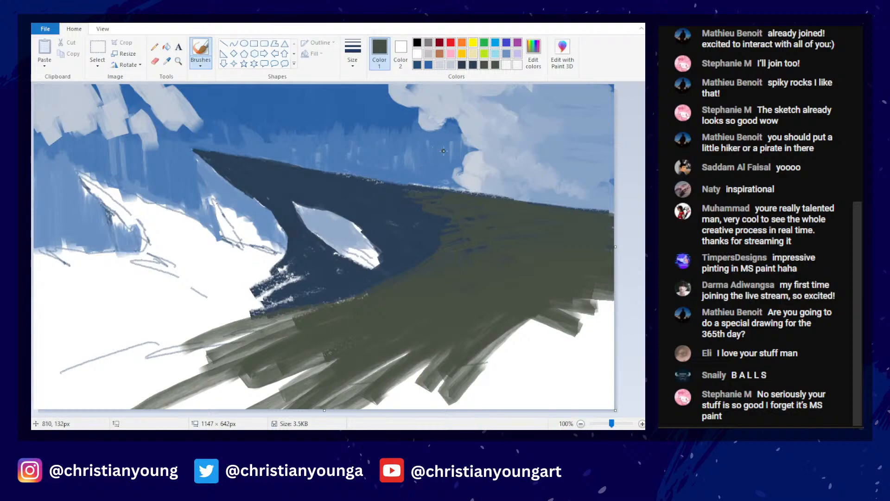
{"action": "scroll", "coordinate": [473, 138], "scroll_direction": "down", "scroll_amount": 3}
{"action": "scroll", "coordinate": [473, 139], "scroll_direction": "up", "scroll_amount": 3}
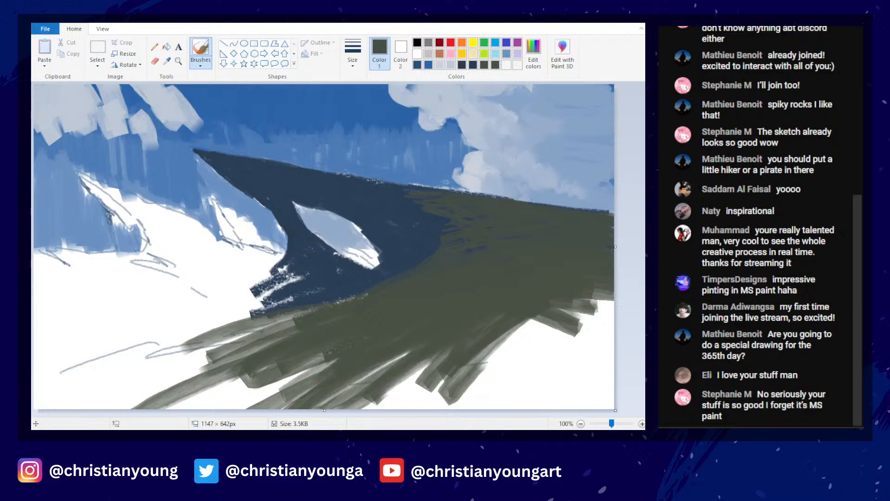
- Sweep diagonal olive strokes over the white gaps in the ground from the bottom centre toward the lower left
{"action": "left_click_drag", "start_coordinate": [444, 353], "coordinate": [348, 407]}
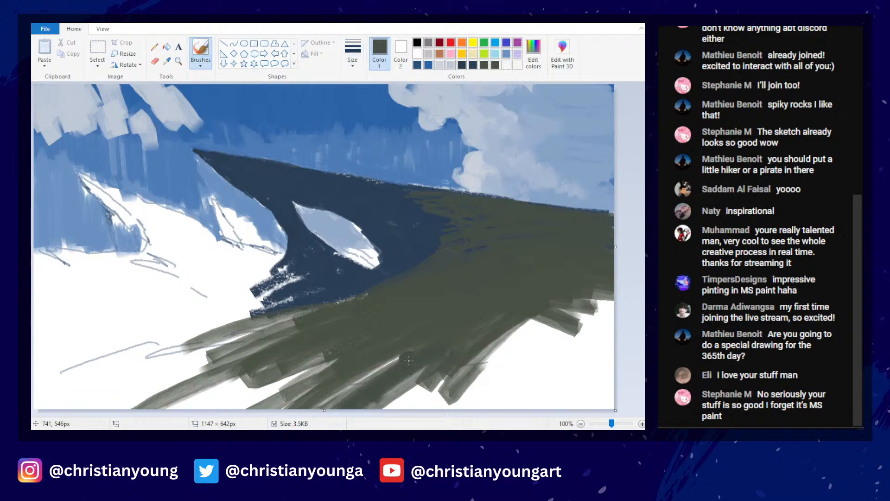
{"action": "mouse_move", "coordinate": [406, 355]}
{"action": "left_mouse_down"}
{"action": "mouse_move", "coordinate": [310, 402]}
{"action": "mouse_move", "coordinate": [325, 403]}
{"action": "left_mouse_up"}
{"action": "left_click_drag", "start_coordinate": [330, 365], "coordinate": [228, 404]}
{"action": "left_click_drag", "start_coordinate": [318, 360], "coordinate": [192, 402]}
{"action": "left_click_drag", "start_coordinate": [269, 367], "coordinate": [150, 403]}
- Brush olive across the white area below the slope toward the canvas's right edge
{"action": "mouse_move", "coordinate": [429, 375]}
{"action": "left_mouse_down"}
{"action": "mouse_move", "coordinate": [510, 332]}
{"action": "mouse_move", "coordinate": [382, 402]}
{"action": "mouse_move", "coordinate": [587, 344]}
{"action": "left_mouse_up"}
{"action": "left_click_drag", "start_coordinate": [568, 350], "coordinate": [409, 402]}
{"action": "left_click_drag", "start_coordinate": [487, 369], "coordinate": [591, 347]}
{"action": "mouse_move", "coordinate": [510, 352]}
{"action": "left_mouse_down"}
{"action": "mouse_move", "coordinate": [611, 327]}
{"action": "mouse_move", "coordinate": [503, 345]}
{"action": "left_mouse_up"}
{"action": "left_click_drag", "start_coordinate": [608, 298], "coordinate": [519, 324]}
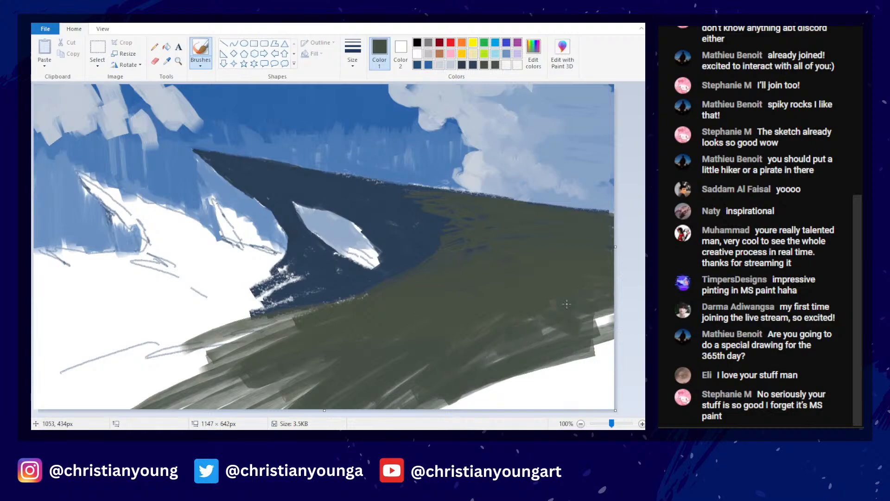
- Fill the ground's lower right corner with olive strokes down to the canvas edges
{"action": "left_click_drag", "start_coordinate": [607, 330], "coordinate": [457, 405]}
{"action": "left_click_drag", "start_coordinate": [599, 344], "coordinate": [466, 406]}
{"action": "mouse_move", "coordinate": [591, 364]}
{"action": "left_mouse_down"}
{"action": "mouse_move", "coordinate": [494, 407]}
{"action": "mouse_move", "coordinate": [552, 406]}
{"action": "left_mouse_up"}
{"action": "left_click_drag", "start_coordinate": [607, 399], "coordinate": [551, 408]}
{"action": "mouse_move", "coordinate": [613, 382]}
{"action": "left_mouse_down"}
{"action": "mouse_move", "coordinate": [563, 401]}
{"action": "mouse_move", "coordinate": [573, 394]}
{"action": "left_mouse_up"}
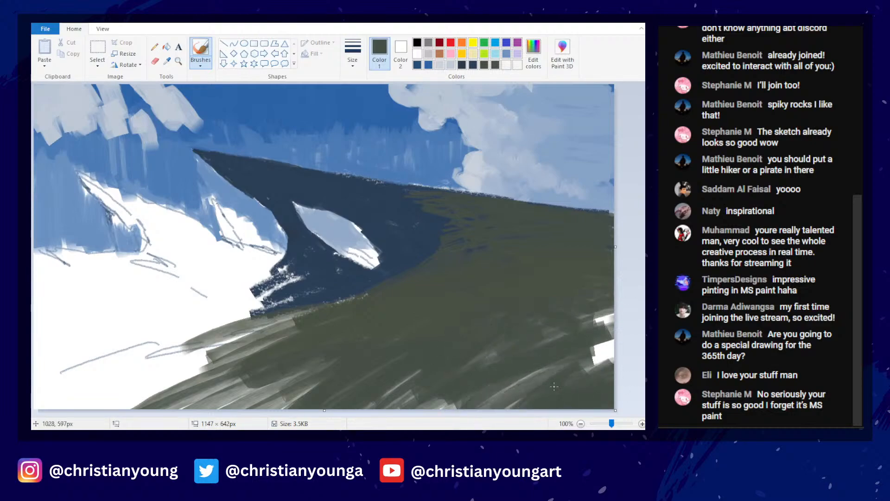
{"action": "left_click_drag", "start_coordinate": [613, 346], "coordinate": [566, 384]}
{"action": "mouse_move", "coordinate": [614, 337]}
{"action": "left_mouse_down"}
{"action": "mouse_move", "coordinate": [592, 366]}
{"action": "mouse_move", "coordinate": [542, 381]}
{"action": "left_mouse_up"}
{"action": "mouse_move", "coordinate": [614, 336]}
{"action": "left_mouse_down"}
{"action": "mouse_move", "coordinate": [554, 369]}
{"action": "mouse_move", "coordinate": [585, 328]}
{"action": "mouse_move", "coordinate": [535, 344]}
{"action": "left_mouse_up"}
{"action": "left_click_drag", "start_coordinate": [541, 381], "coordinate": [475, 407]}
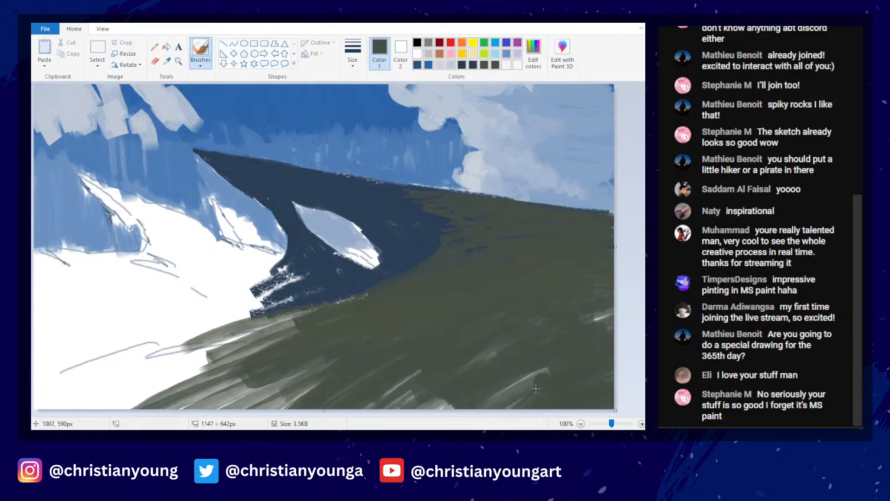
- Cover light gaps along the bottom of the ground and blend more olive into the rock's upper ridge
{"action": "scroll", "coordinate": [417, 218], "scroll_direction": "down", "scroll_amount": 2}
{"action": "scroll", "coordinate": [421, 209], "scroll_direction": "up", "scroll_amount": 2}
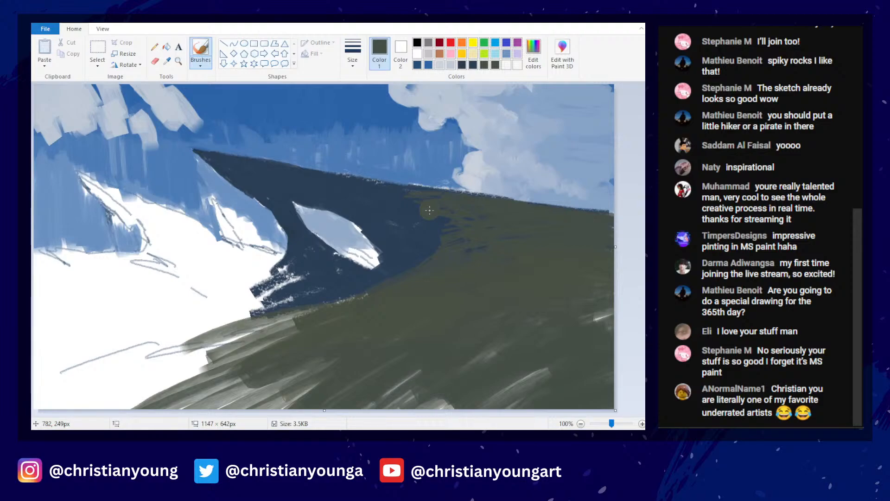
{"action": "mouse_move", "coordinate": [485, 405]}
{"action": "left_mouse_down"}
{"action": "mouse_move", "coordinate": [548, 373]}
{"action": "mouse_move", "coordinate": [469, 364]}
{"action": "mouse_move", "coordinate": [409, 400]}
{"action": "mouse_move", "coordinate": [463, 350]}
{"action": "left_mouse_up"}
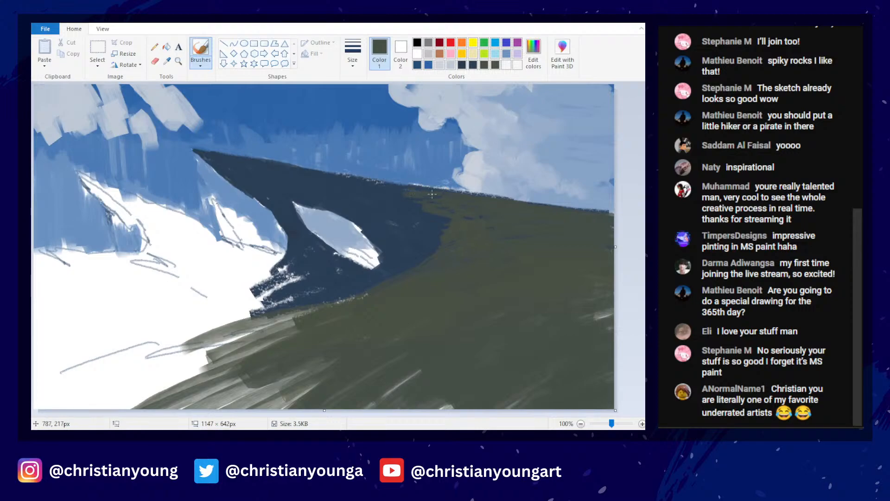
{"action": "scroll", "coordinate": [477, 225], "scroll_direction": "down", "scroll_amount": 3}
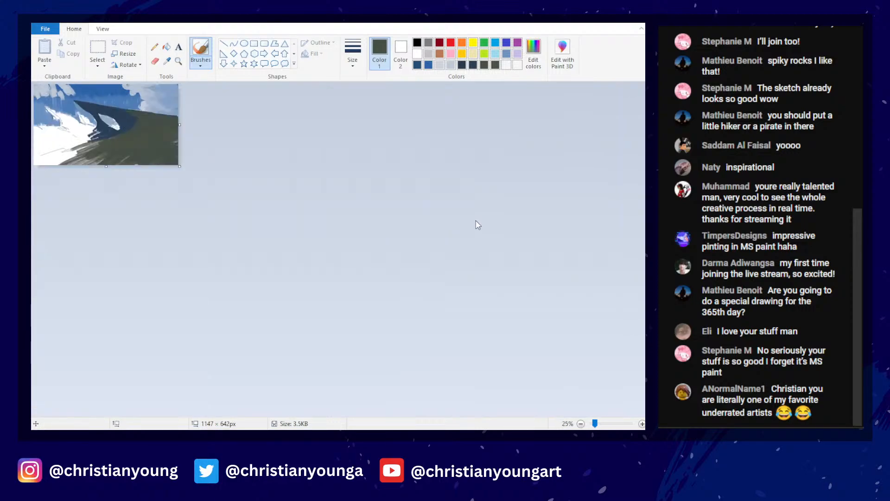
{"action": "scroll", "coordinate": [477, 225], "scroll_direction": "up", "scroll_amount": 3}
- Sample the rock's dark blue, edit the colour, and paint a stroke beneath the small white peak beside the arch
{"action": "left_click", "coordinate": [167, 60]}
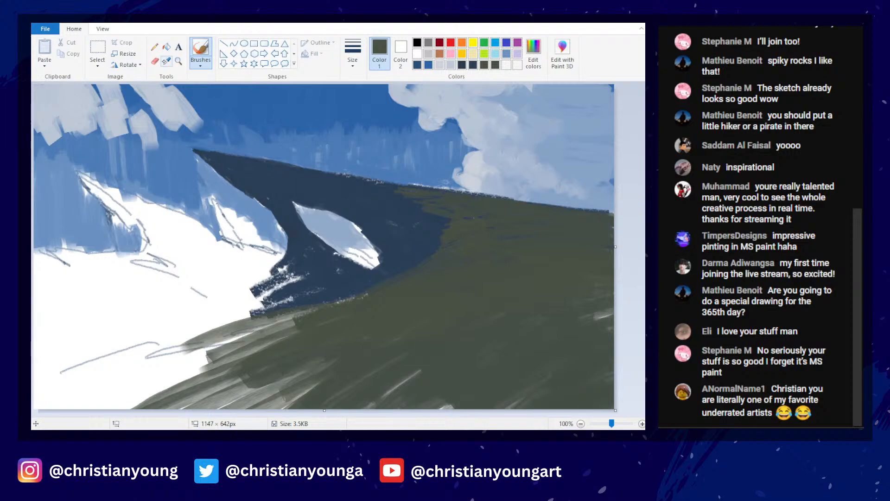
{"action": "left_click", "coordinate": [319, 273]}
{"action": "left_click", "coordinate": [528, 68]}
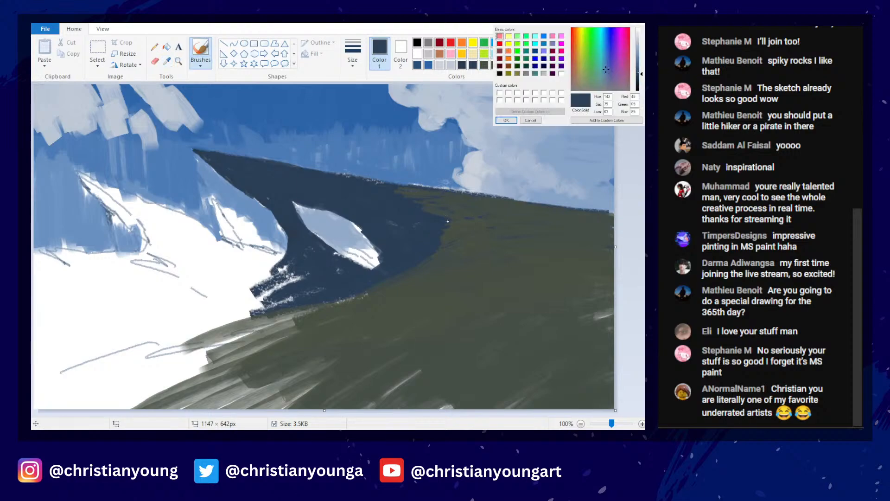
{"action": "left_click", "coordinate": [507, 120]}
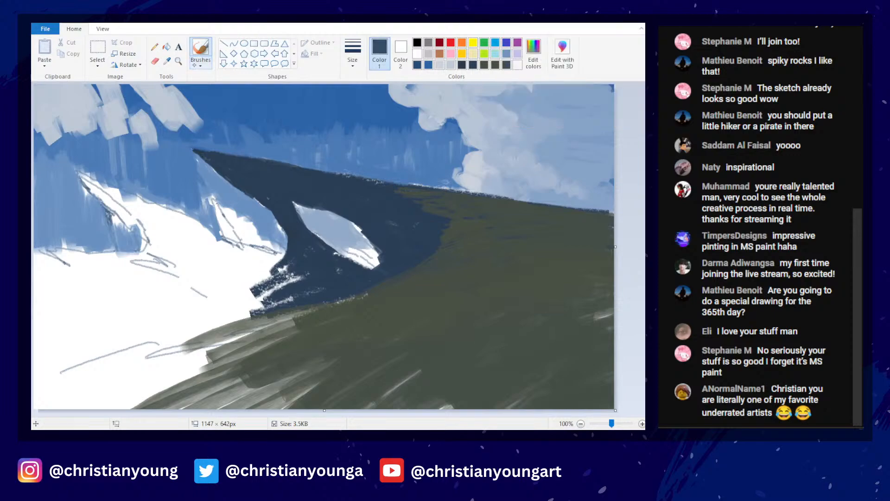
{"action": "left_click_drag", "start_coordinate": [211, 235], "coordinate": [272, 257]}
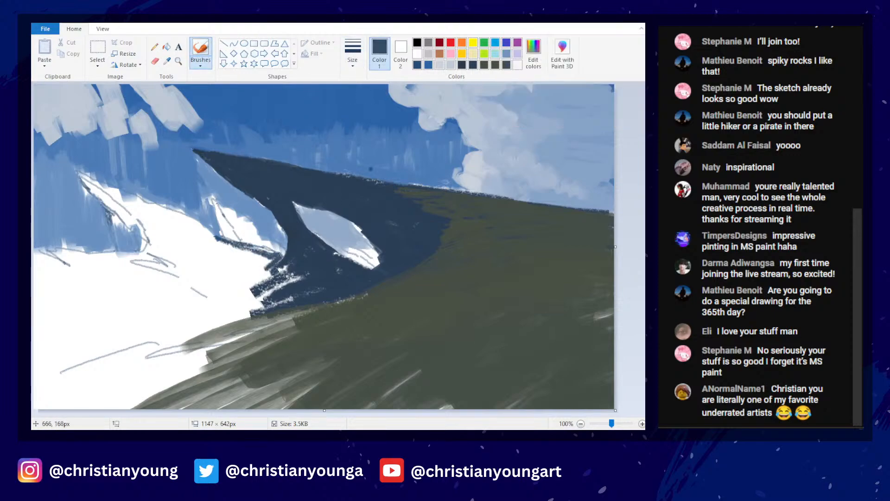
- Mix a slightly lighter dark blue and paint the left peak's ridge and pointed tip, changing the brush size for the fill
{"action": "left_click", "coordinate": [533, 53]}
{"action": "left_click", "coordinate": [507, 120]}
{"action": "left_click_drag", "start_coordinate": [78, 173], "coordinate": [250, 255]}
{"action": "mouse_move", "coordinate": [157, 226]}
{"action": "left_mouse_down"}
{"action": "mouse_move", "coordinate": [86, 185]}
{"action": "mouse_move", "coordinate": [152, 247]}
{"action": "mouse_move", "coordinate": [105, 191]}
{"action": "mouse_move", "coordinate": [172, 229]}
{"action": "mouse_move", "coordinate": [153, 213]}
{"action": "mouse_move", "coordinate": [165, 216]}
{"action": "mouse_move", "coordinate": [145, 216]}
{"action": "left_mouse_up"}
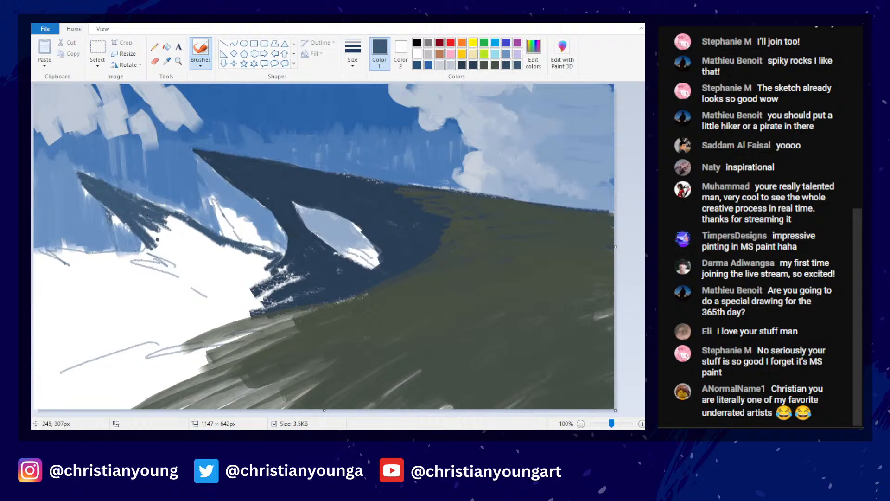
{"action": "mouse_move", "coordinate": [151, 234]}
{"action": "left_mouse_down"}
{"action": "mouse_move", "coordinate": [163, 246]}
{"action": "mouse_move", "coordinate": [153, 223]}
{"action": "mouse_move", "coordinate": [181, 218]}
{"action": "left_mouse_up"}
{"action": "left_click", "coordinate": [353, 54]}
{"action": "left_click", "coordinate": [366, 102]}
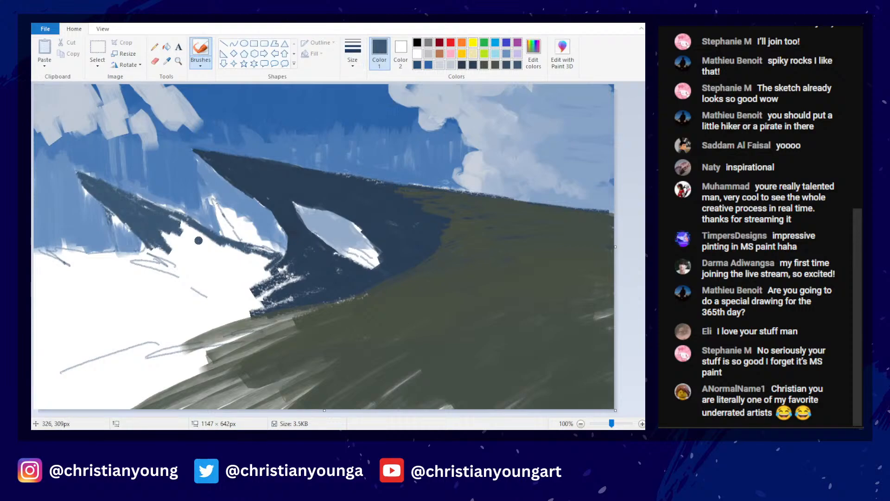
{"action": "left_click_drag", "start_coordinate": [164, 234], "coordinate": [179, 242]}
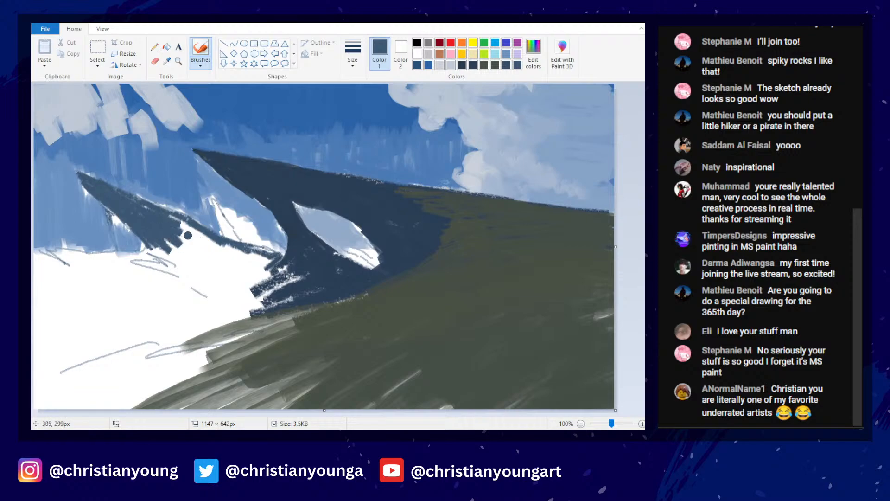
- Mix a lighter slate blue and fill the left peak's body and base down to the sketched ground line
{"action": "left_click", "coordinate": [534, 54]}
{"action": "left_click", "coordinate": [606, 69]}
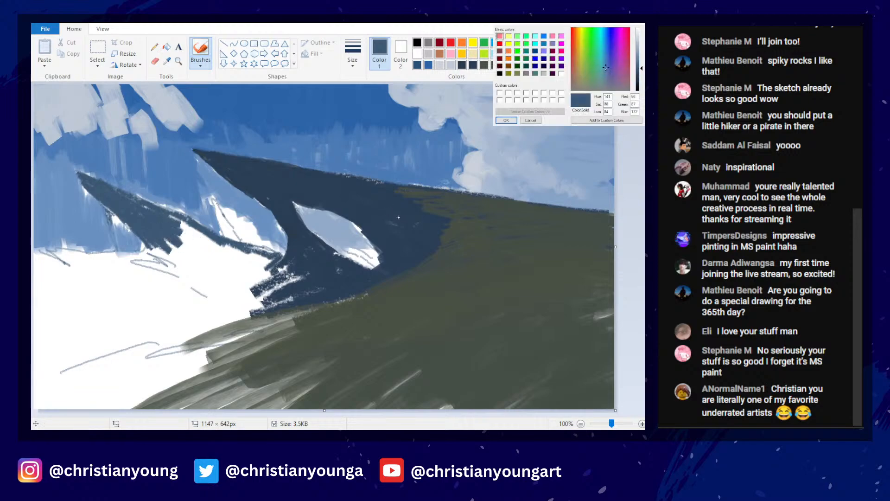
{"action": "left_click", "coordinate": [506, 120]}
{"action": "mouse_move", "coordinate": [166, 230]}
{"action": "left_mouse_down"}
{"action": "mouse_move", "coordinate": [183, 232]}
{"action": "mouse_move", "coordinate": [178, 223]}
{"action": "mouse_move", "coordinate": [260, 257]}
{"action": "left_mouse_up"}
{"action": "mouse_move", "coordinate": [191, 239]}
{"action": "left_mouse_down"}
{"action": "mouse_move", "coordinate": [231, 260]}
{"action": "mouse_move", "coordinate": [203, 243]}
{"action": "mouse_move", "coordinate": [167, 255]}
{"action": "mouse_move", "coordinate": [195, 249]}
{"action": "mouse_move", "coordinate": [212, 256]}
{"action": "mouse_move", "coordinate": [198, 257]}
{"action": "mouse_move", "coordinate": [213, 250]}
{"action": "mouse_move", "coordinate": [256, 262]}
{"action": "mouse_move", "coordinate": [218, 290]}
{"action": "left_mouse_up"}
{"action": "left_click", "coordinate": [353, 53]}
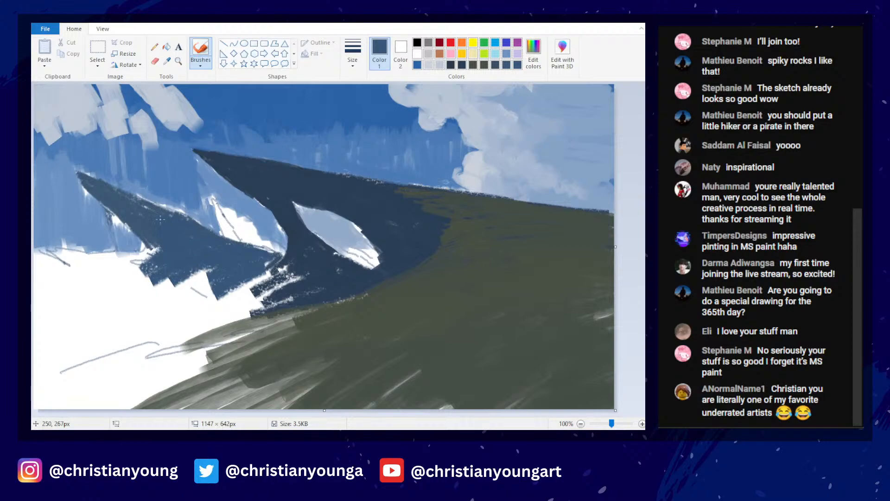
{"action": "left_click_drag", "start_coordinate": [157, 245], "coordinate": [130, 262]}
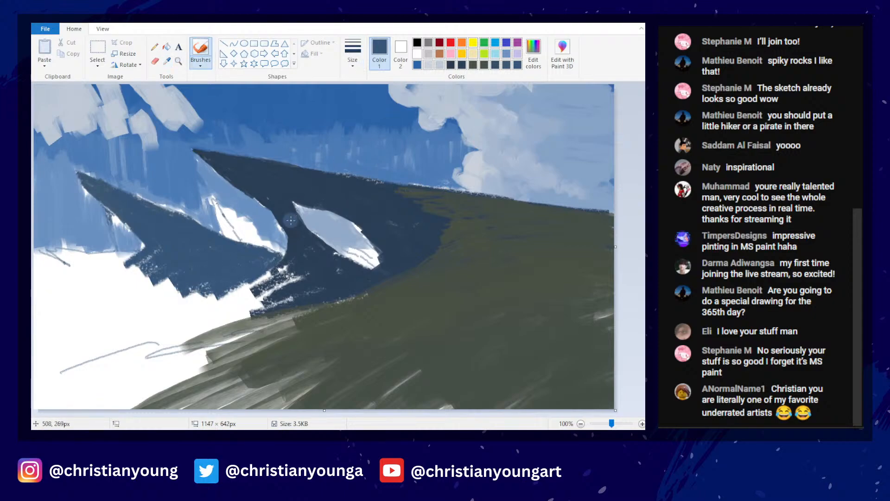
- Sample the main rock's dark blue and add strokes at the arch's left foot and the opening's lower edge
{"action": "left_click", "coordinate": [167, 61]}
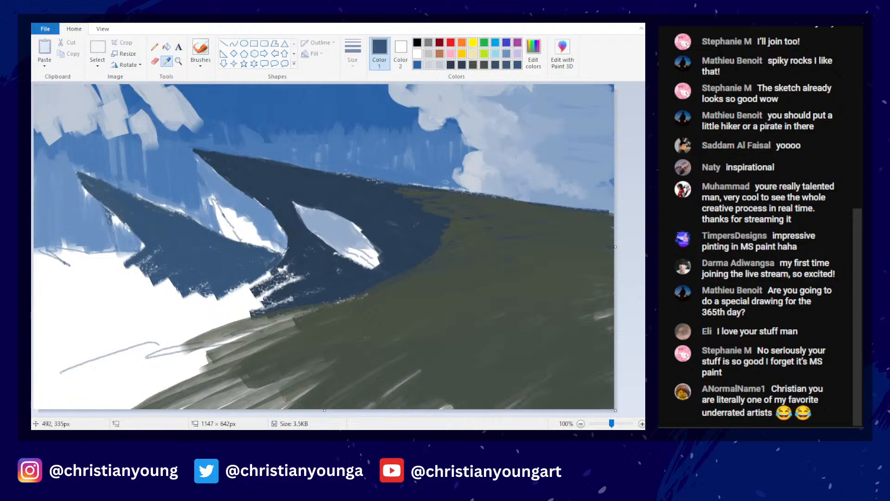
{"action": "left_click", "coordinate": [277, 266]}
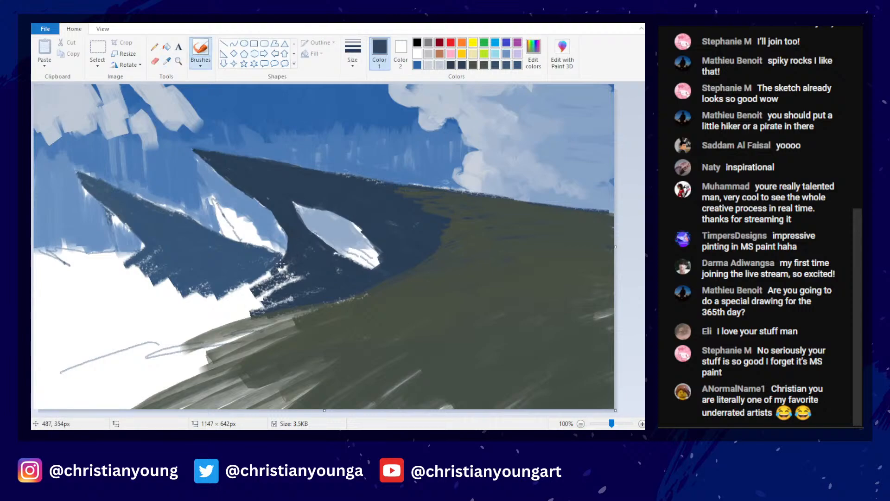
{"action": "left_click_drag", "start_coordinate": [282, 260], "coordinate": [234, 299]}
{"action": "left_click_drag", "start_coordinate": [356, 258], "coordinate": [351, 256]}
{"action": "scroll", "coordinate": [420, 198], "scroll_direction": "down", "scroll_amount": 3, "text": "ctrl"}
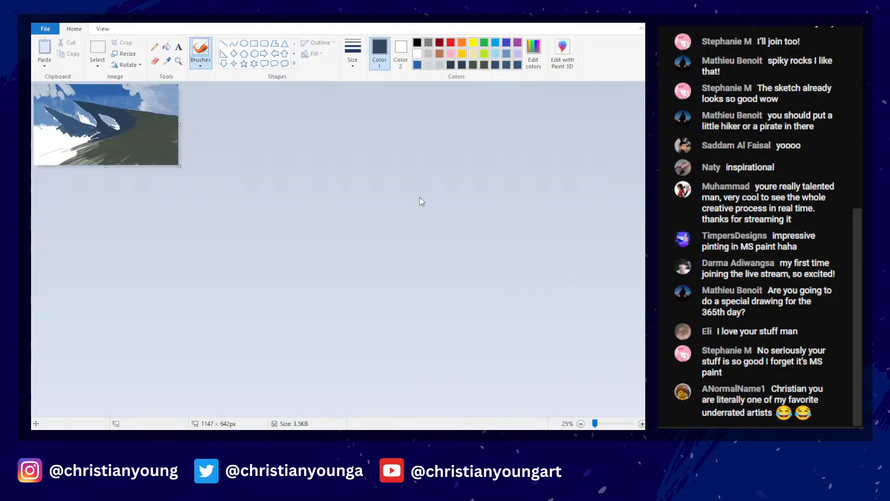
{"action": "scroll", "coordinate": [417, 194], "scroll_direction": "up", "scroll_amount": 2, "text": "ctrl"}
{"action": "scroll", "coordinate": [416, 191], "scroll_direction": "up", "scroll_amount": 1, "text": "ctrl"}
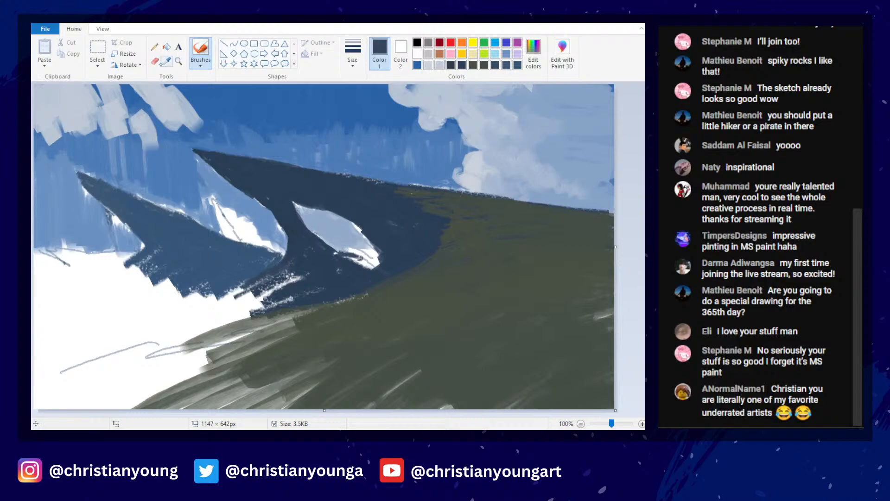
- Mix a brighter slate blue, choose a larger brush, and extend the left peak's base toward the left
{"action": "left_click", "coordinate": [539, 66]}
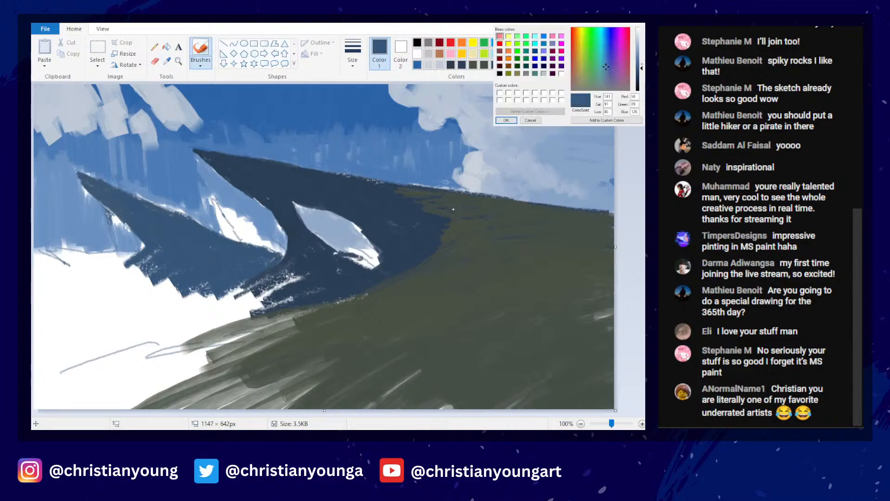
{"action": "left_click", "coordinate": [506, 120]}
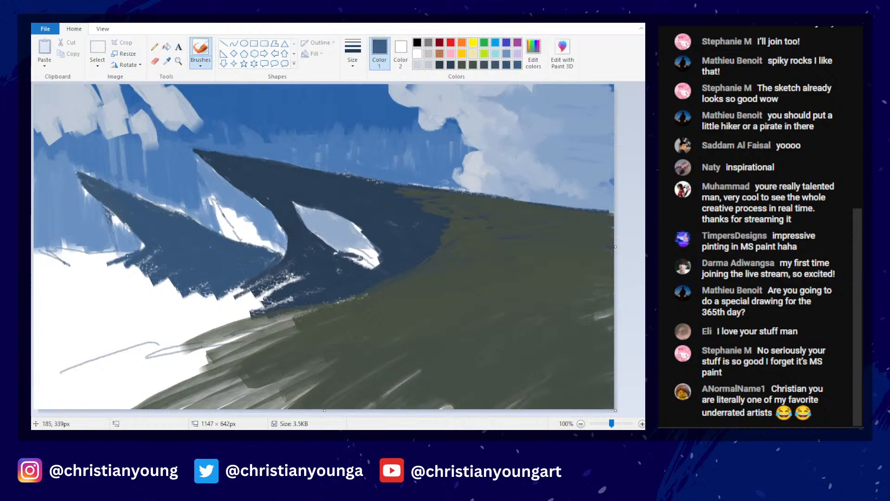
{"action": "mouse_move", "coordinate": [129, 256]}
{"action": "left_mouse_down"}
{"action": "mouse_move", "coordinate": [101, 266]}
{"action": "mouse_move", "coordinate": [161, 256]}
{"action": "mouse_move", "coordinate": [111, 270]}
{"action": "mouse_move", "coordinate": [154, 250]}
{"action": "mouse_move", "coordinate": [84, 275]}
{"action": "left_mouse_up"}
{"action": "left_click", "coordinate": [353, 54]}
{"action": "left_click", "coordinate": [359, 130]}
{"action": "left_click_drag", "start_coordinate": [160, 260], "coordinate": [110, 275]}
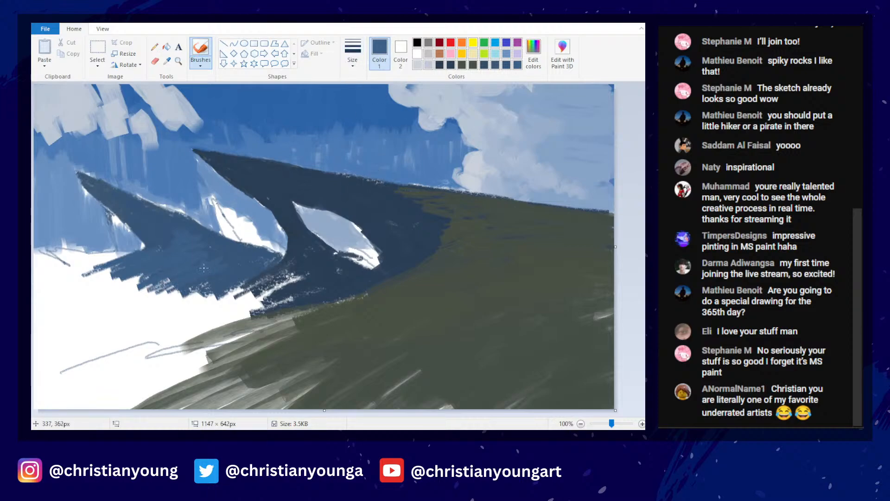
- Sweep wide slate blue strokes from the left peak's base down to the canvas's left edge
{"action": "mouse_move", "coordinate": [213, 280]}
{"action": "left_mouse_down"}
{"action": "mouse_move", "coordinate": [131, 309]}
{"action": "mouse_move", "coordinate": [158, 320]}
{"action": "left_mouse_up"}
{"action": "left_click_drag", "start_coordinate": [241, 265], "coordinate": [91, 314]}
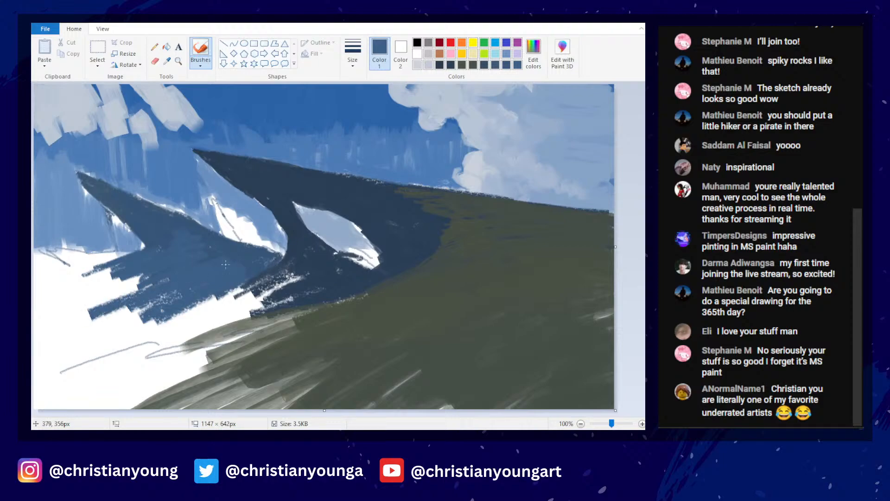
{"action": "left_click_drag", "start_coordinate": [153, 282], "coordinate": [87, 302]}
{"action": "left_click_drag", "start_coordinate": [148, 277], "coordinate": [77, 295]}
{"action": "left_click_drag", "start_coordinate": [125, 265], "coordinate": [48, 287]}
{"action": "left_click_drag", "start_coordinate": [104, 274], "coordinate": [38, 290]}
{"action": "left_click_drag", "start_coordinate": [118, 290], "coordinate": [43, 319]}
{"action": "left_click_drag", "start_coordinate": [144, 293], "coordinate": [61, 328]}
{"action": "left_click_drag", "start_coordinate": [174, 297], "coordinate": [88, 328]}
{"action": "left_click_drag", "start_coordinate": [217, 298], "coordinate": [124, 328]}
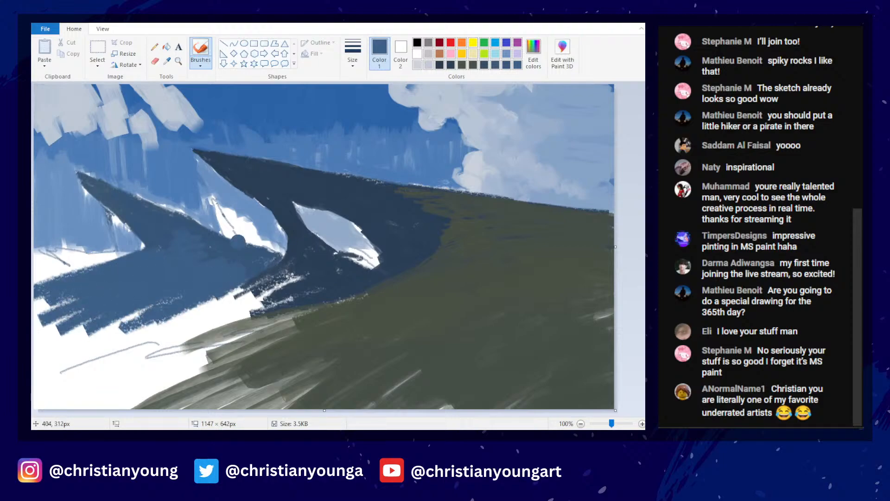
- Sample the ground's dark olive and sweep broad strokes from the slope down toward the canvas's lower-left corner
{"action": "left_click", "coordinate": [167, 60]}
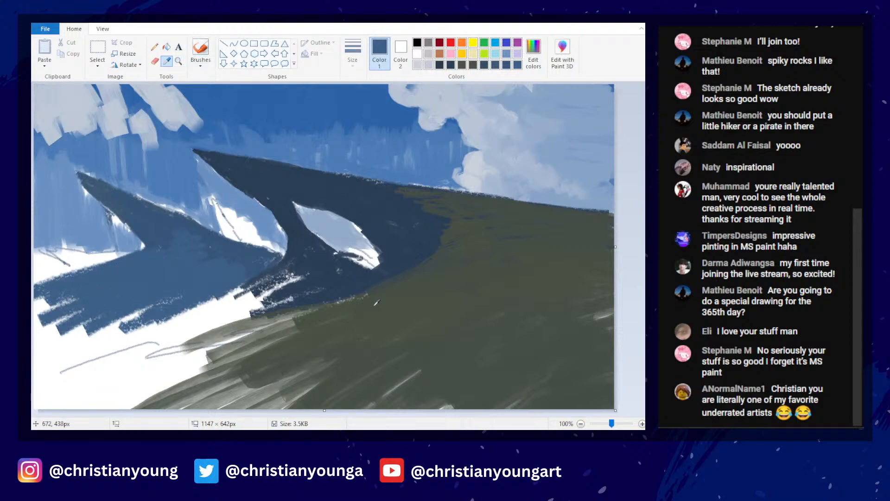
{"action": "left_click", "coordinate": [309, 306]}
{"action": "mouse_move", "coordinate": [267, 317]}
{"action": "left_mouse_down"}
{"action": "mouse_move", "coordinate": [92, 368]}
{"action": "mouse_move", "coordinate": [113, 366]}
{"action": "left_mouse_up"}
{"action": "left_click_drag", "start_coordinate": [239, 339], "coordinate": [97, 388]}
{"action": "mouse_move", "coordinate": [296, 317]}
{"action": "left_mouse_down"}
{"action": "mouse_move", "coordinate": [53, 368]}
{"action": "mouse_move", "coordinate": [160, 370]}
{"action": "mouse_move", "coordinate": [101, 398]}
{"action": "left_mouse_up"}
{"action": "left_click_drag", "start_coordinate": [288, 331], "coordinate": [81, 400]}
{"action": "left_click_drag", "start_coordinate": [231, 336], "coordinate": [95, 404]}
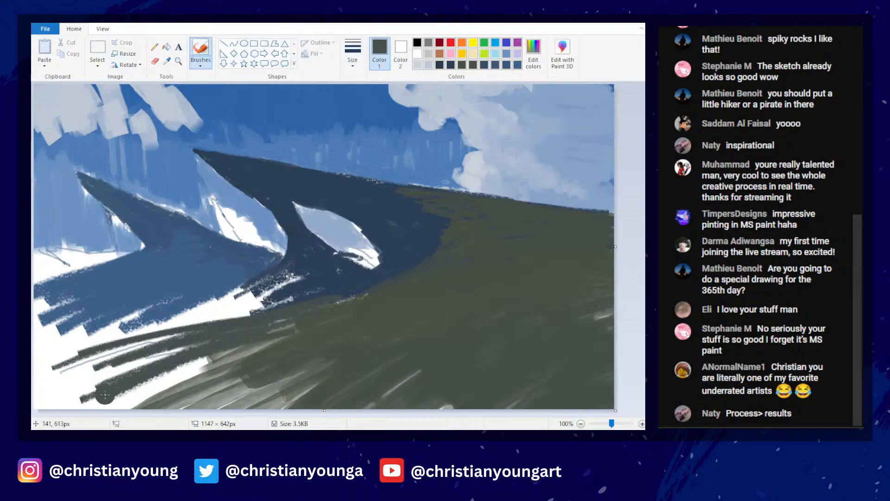
{"action": "mouse_move", "coordinate": [259, 343]}
{"action": "left_mouse_down"}
{"action": "mouse_move", "coordinate": [80, 410]}
{"action": "mouse_move", "coordinate": [140, 410]}
{"action": "left_mouse_up"}
- Sample a warmer olive from the ground and cover the pale streaks in the lower foreground
{"action": "left_click", "coordinate": [167, 61]}
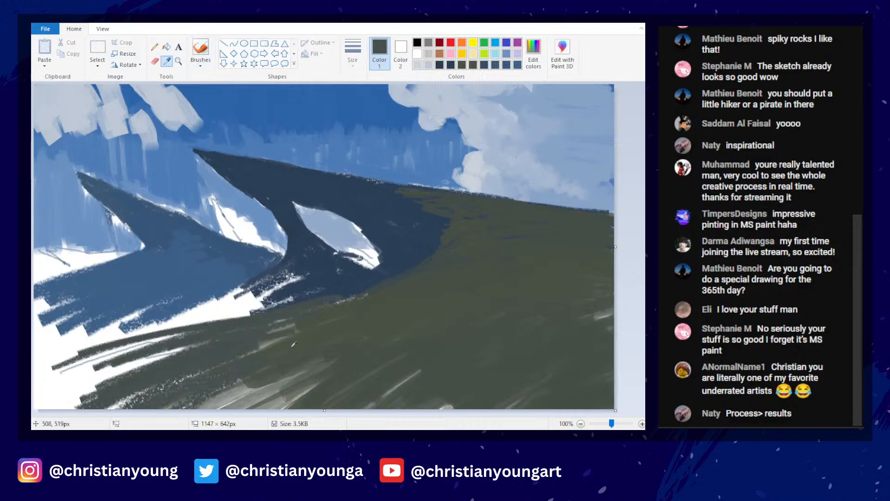
{"action": "left_click", "coordinate": [292, 346]}
{"action": "mouse_move", "coordinate": [316, 364]}
{"action": "left_mouse_down"}
{"action": "mouse_move", "coordinate": [181, 406]}
{"action": "mouse_move", "coordinate": [202, 408]}
{"action": "left_mouse_up"}
{"action": "mouse_move", "coordinate": [318, 379]}
{"action": "left_mouse_down"}
{"action": "mouse_move", "coordinate": [222, 412]}
{"action": "mouse_move", "coordinate": [274, 410]}
{"action": "left_mouse_up"}
{"action": "left_click_drag", "start_coordinate": [297, 328], "coordinate": [216, 373]}
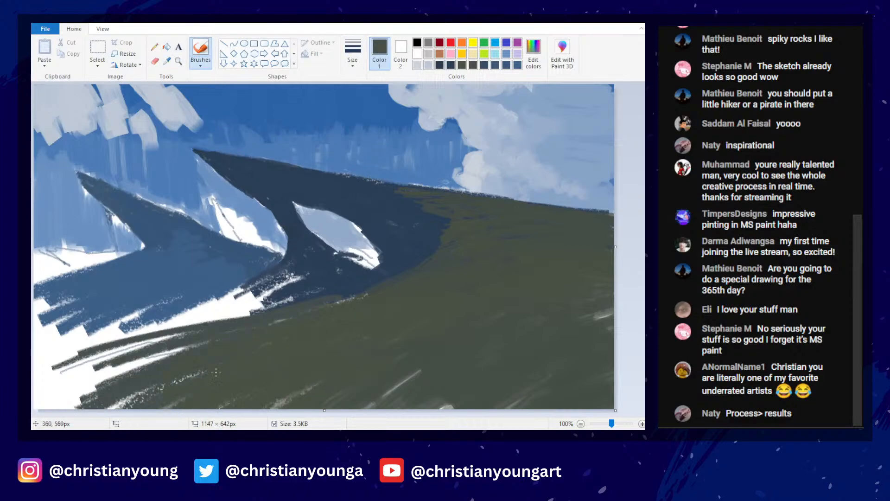
{"action": "left_click_drag", "start_coordinate": [319, 383], "coordinate": [281, 407]}
{"action": "scroll", "coordinate": [426, 255], "scroll_direction": "down", "scroll_amount": 3}
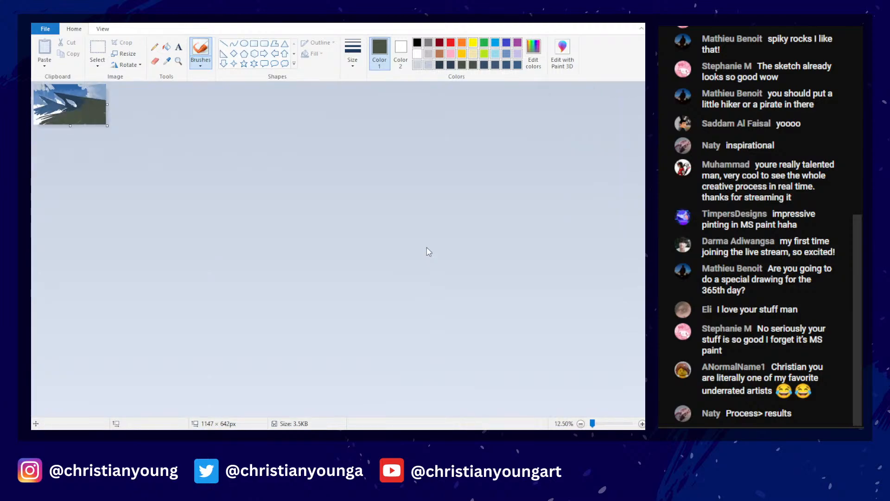
{"action": "scroll", "coordinate": [426, 247], "scroll_direction": "up", "scroll_amount": 3}
{"action": "scroll", "coordinate": [442, 259], "scroll_direction": "down", "scroll_amount": 3}
{"action": "scroll", "coordinate": [442, 259], "scroll_direction": "up", "scroll_amount": 3}
{"action": "scroll", "coordinate": [440, 258], "scroll_direction": "down", "scroll_amount": 3}
{"action": "scroll", "coordinate": [440, 259], "scroll_direction": "up", "scroll_amount": 3}
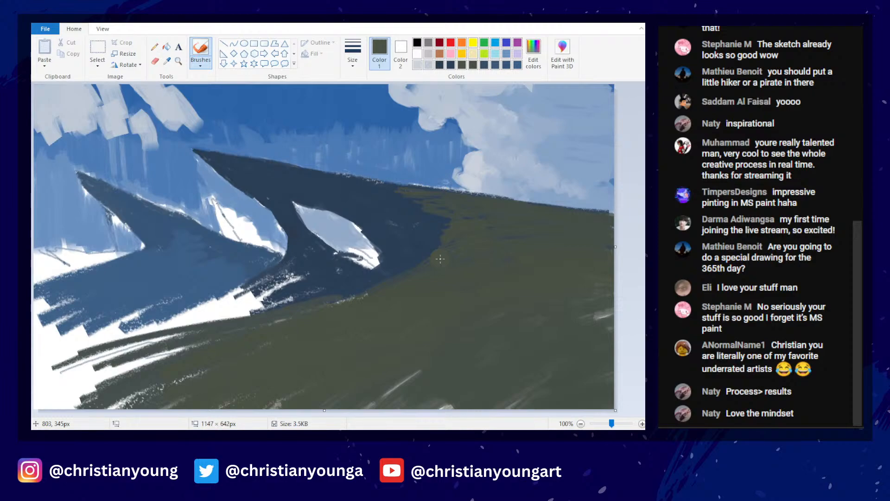
- Sample the left peak's slate blue, adjust the brush size, and paint a smaller spike in the white gap between the two peaks
{"action": "left_click", "coordinate": [168, 61]}
{"action": "left_click", "coordinate": [174, 241]}
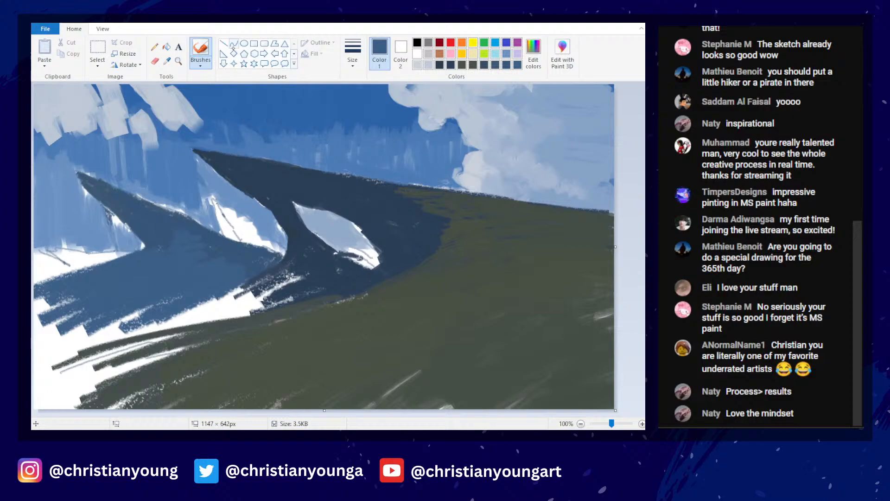
{"action": "left_click", "coordinate": [358, 57]}
{"action": "mouse_move", "coordinate": [214, 202]}
{"action": "left_mouse_down"}
{"action": "mouse_move", "coordinate": [223, 232]}
{"action": "mouse_move", "coordinate": [246, 224]}
{"action": "mouse_move", "coordinate": [282, 254]}
{"action": "mouse_move", "coordinate": [218, 211]}
{"action": "mouse_move", "coordinate": [227, 239]}
{"action": "mouse_move", "coordinate": [253, 243]}
{"action": "mouse_move", "coordinate": [223, 217]}
{"action": "mouse_move", "coordinate": [254, 240]}
{"action": "mouse_move", "coordinate": [238, 244]}
{"action": "left_mouse_up"}
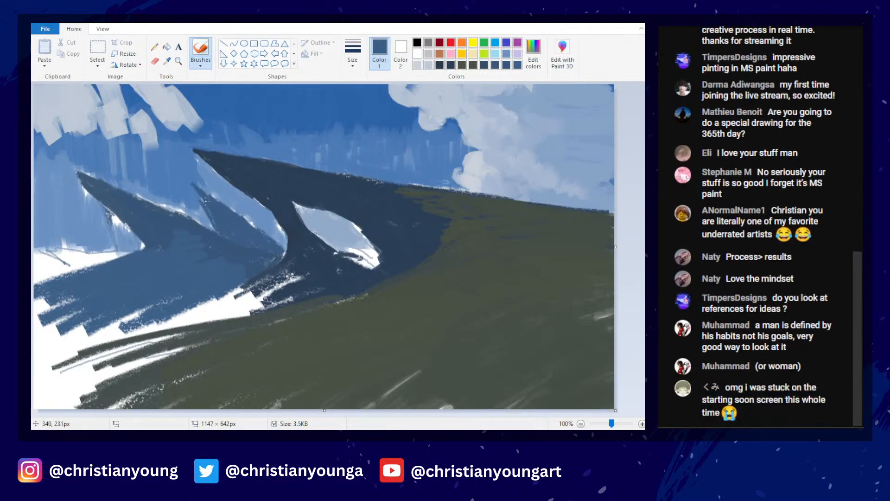
{"action": "scroll", "coordinate": [393, 212], "scroll_direction": "down", "scroll_amount": 3}
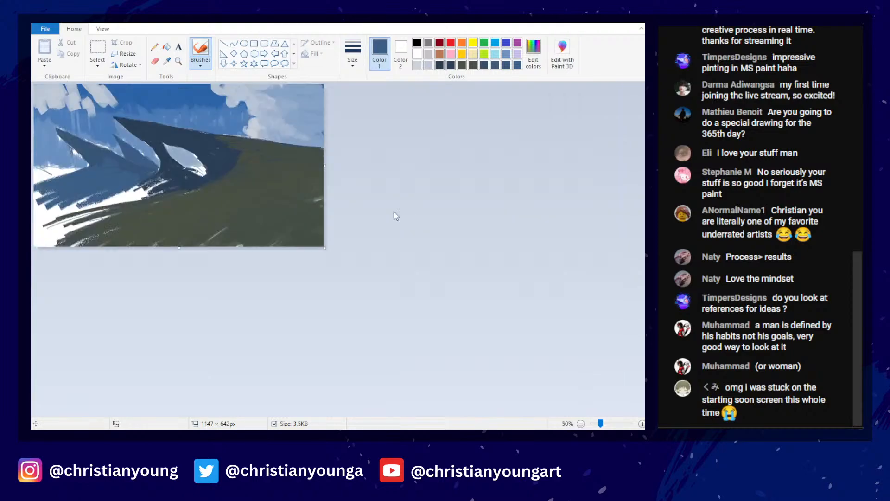
{"action": "scroll", "coordinate": [385, 212], "scroll_direction": "up", "scroll_amount": 3}
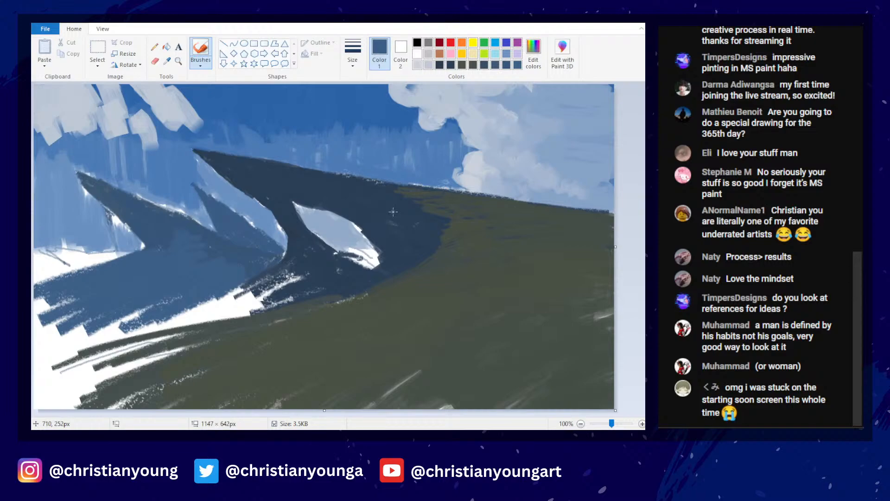
- Sample the light sky blue and fill the white gap along the left peak's left edge
{"action": "left_click", "coordinate": [167, 61]}
{"action": "left_click", "coordinate": [191, 207]}
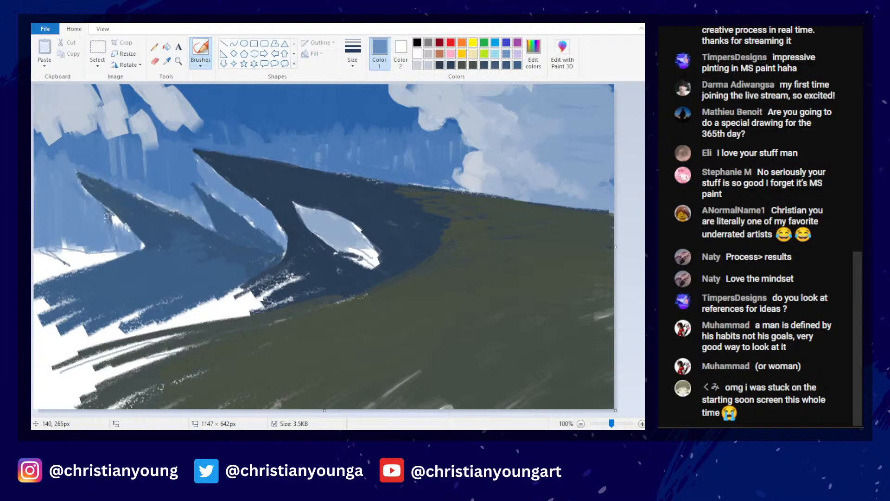
{"action": "mouse_move", "coordinate": [107, 217]}
{"action": "left_mouse_down"}
{"action": "mouse_move", "coordinate": [120, 223]}
{"action": "mouse_move", "coordinate": [112, 216]}
{"action": "left_mouse_up"}
{"action": "scroll", "coordinate": [363, 177], "scroll_direction": "down", "scroll_amount": 3}
{"action": "scroll", "coordinate": [363, 180], "scroll_direction": "up", "scroll_amount": 3}
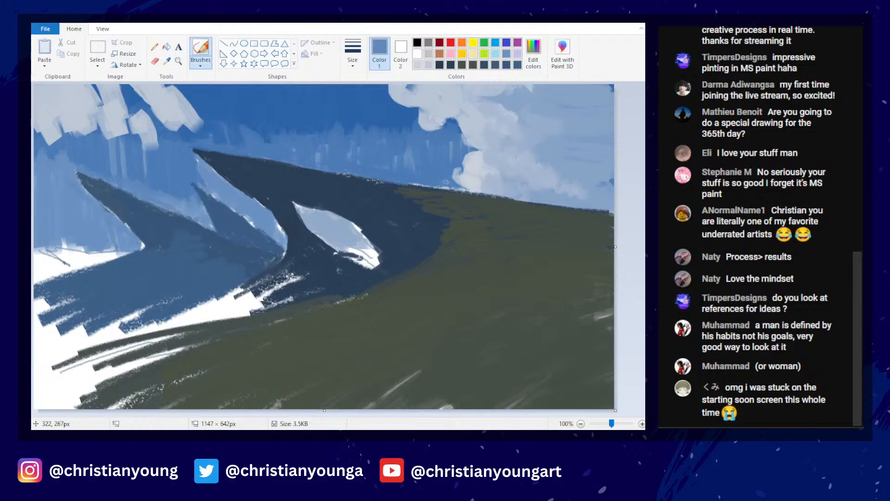
{"action": "scroll", "coordinate": [275, 199], "scroll_direction": "down", "scroll_amount": 2}
{"action": "scroll", "coordinate": [275, 199], "scroll_direction": "up", "scroll_amount": 2}
- Mix a brighter blue from the left peak's base color and paint the white strip beside the base up to the horizon
{"action": "left_click", "coordinate": [167, 61]}
{"action": "left_click", "coordinate": [149, 279]}
{"action": "left_click", "coordinate": [534, 54]}
{"action": "left_click", "coordinate": [515, 116]}
{"action": "mouse_move", "coordinate": [141, 255]}
{"action": "left_mouse_down"}
{"action": "mouse_move", "coordinate": [42, 277]}
{"action": "mouse_move", "coordinate": [59, 263]}
{"action": "left_mouse_up"}
{"action": "mouse_move", "coordinate": [109, 250]}
{"action": "left_mouse_down"}
{"action": "mouse_move", "coordinate": [35, 251]}
{"action": "mouse_move", "coordinate": [34, 273]}
{"action": "left_mouse_up"}
{"action": "left_click_drag", "start_coordinate": [61, 274], "coordinate": [38, 283]}
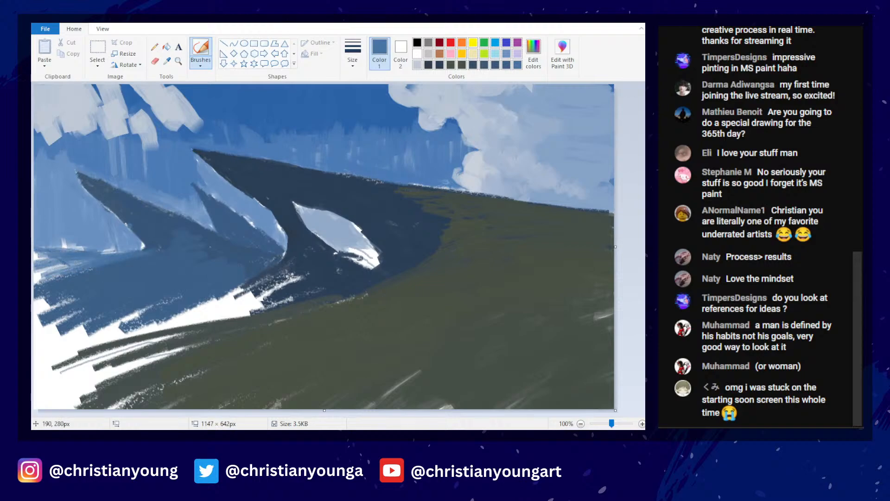
- Choose another brush size and layer more brighter blue strokes along the horizon out to the canvas's left edge
{"action": "left_click", "coordinate": [392, 103]}
{"action": "left_click_drag", "start_coordinate": [138, 265], "coordinate": [37, 284]}
{"action": "left_click_drag", "start_coordinate": [143, 263], "coordinate": [44, 273]}
{"action": "left_click_drag", "start_coordinate": [94, 256], "coordinate": [36, 270]}
{"action": "left_click_drag", "start_coordinate": [98, 251], "coordinate": [35, 262]}
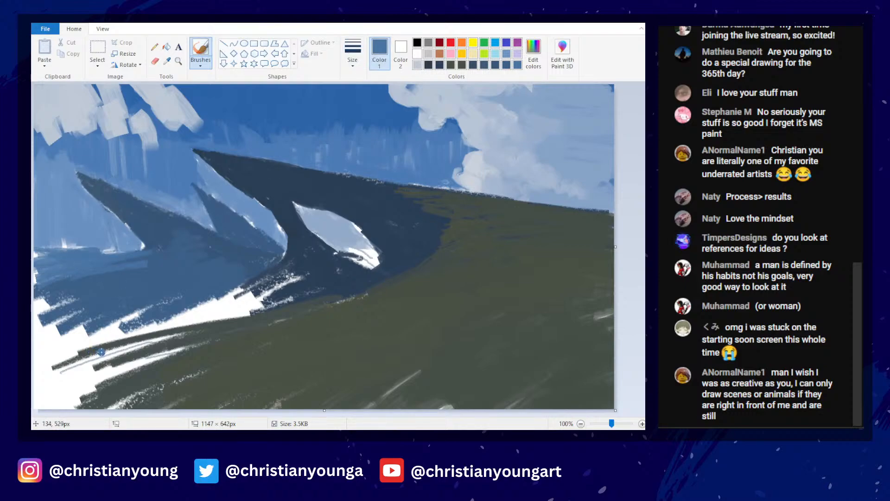
- Change the brush size and blend the left peak's base with brighter blue and sampled darker slate blue strokes
{"action": "left_click", "coordinate": [353, 54]}
{"action": "left_click", "coordinate": [383, 140]}
{"action": "mouse_move", "coordinate": [82, 296]}
{"action": "left_mouse_down"}
{"action": "mouse_move", "coordinate": [40, 306]}
{"action": "mouse_move", "coordinate": [118, 302]}
{"action": "left_mouse_up"}
{"action": "left_click", "coordinate": [167, 61]}
{"action": "left_click", "coordinate": [123, 281]}
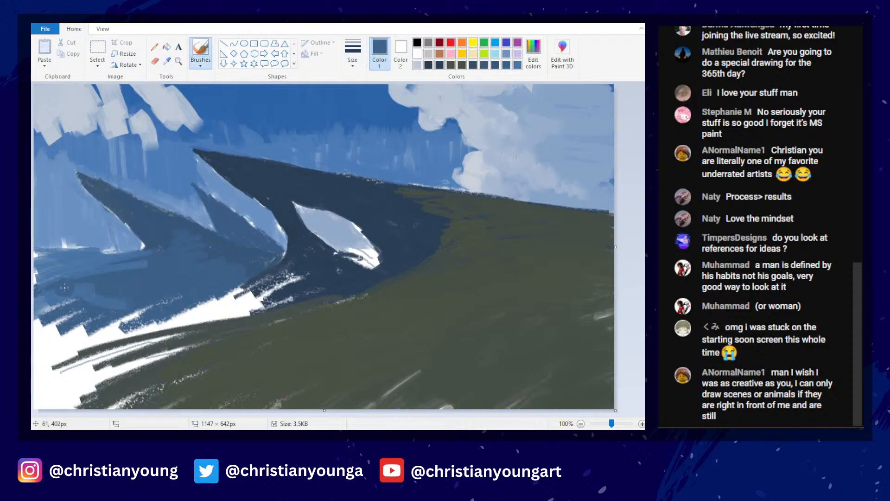
{"action": "mouse_move", "coordinate": [65, 287]}
{"action": "left_mouse_down"}
{"action": "mouse_move", "coordinate": [79, 270]}
{"action": "mouse_move", "coordinate": [132, 309]}
{"action": "left_mouse_up"}
{"action": "left_click_drag", "start_coordinate": [70, 267], "coordinate": [129, 268]}
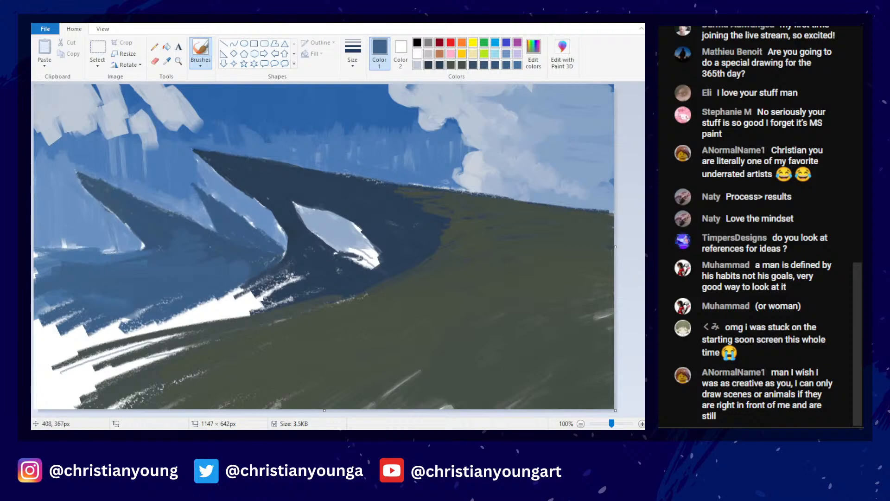
- Examine the overall composition at reduced zoom levels, comparing it with the full-size view
{"action": "scroll", "coordinate": [341, 190], "scroll_direction": "down", "scroll_amount": 3}
{"action": "scroll", "coordinate": [340, 190], "scroll_direction": "up", "scroll_amount": 3}
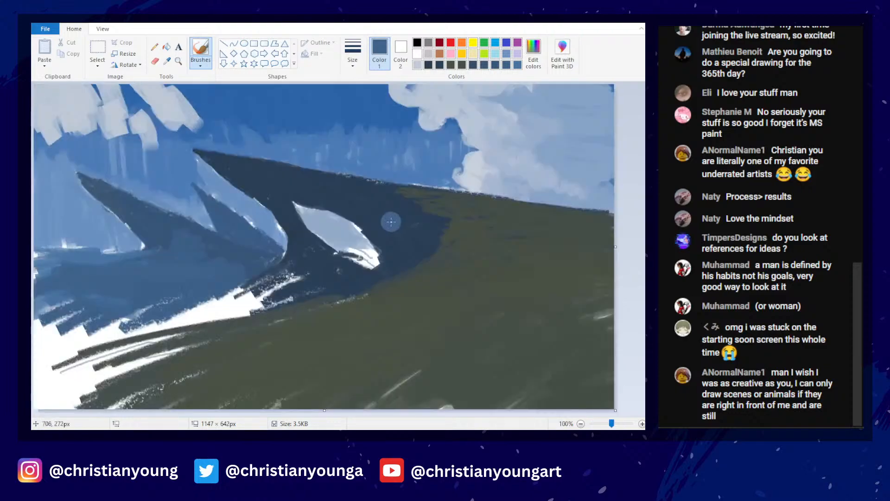
{"action": "scroll", "coordinate": [401, 219], "scroll_direction": "down", "scroll_amount": 3}
{"action": "scroll", "coordinate": [401, 219], "scroll_direction": "up", "scroll_amount": 3}
{"action": "scroll", "coordinate": [403, 219], "scroll_direction": "down", "scroll_amount": 3}
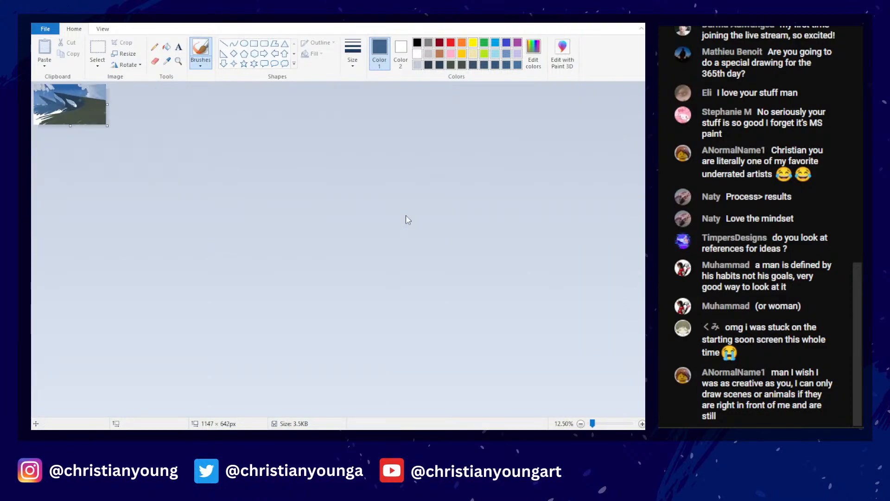
{"action": "scroll", "coordinate": [406, 216], "scroll_direction": "up", "scroll_amount": 2}
{"action": "scroll", "coordinate": [406, 216], "scroll_direction": "down", "scroll_amount": 2}
{"action": "scroll", "coordinate": [406, 216], "scroll_direction": "up", "scroll_amount": 3}
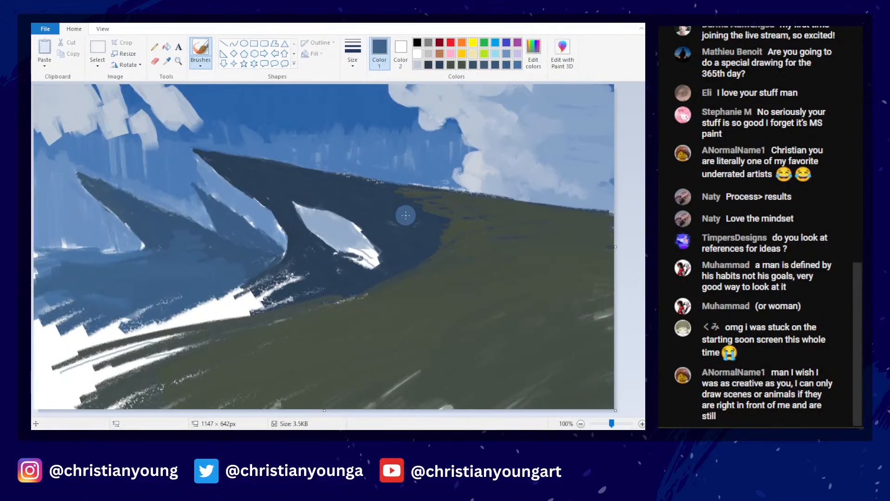
{"action": "scroll", "coordinate": [405, 215], "scroll_direction": "down", "scroll_amount": 1}
{"action": "scroll", "coordinate": [407, 217], "scroll_direction": "up", "scroll_amount": 1}
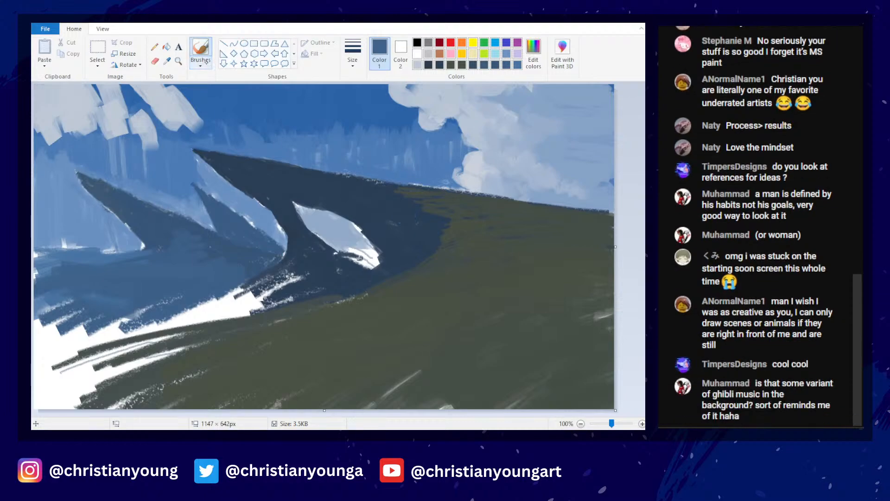
- Sample the ground's olive, adjust the brush size, and fill the lower-left corner and the pale foreground streaks
{"action": "left_click", "coordinate": [167, 61]}
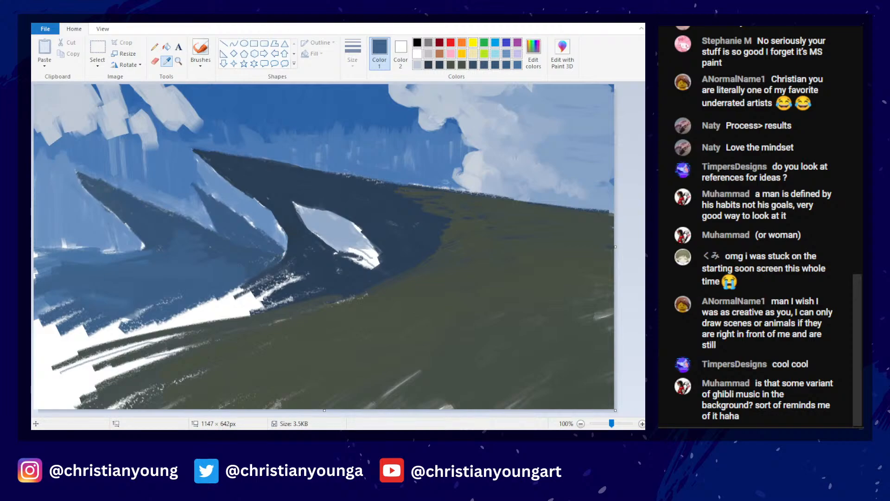
{"action": "left_click", "coordinate": [292, 312]}
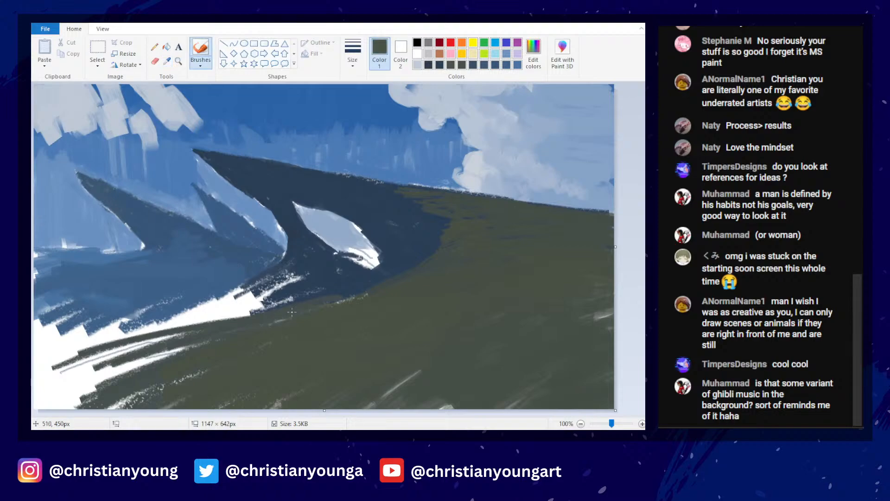
{"action": "mouse_move", "coordinate": [95, 377]}
{"action": "left_mouse_down"}
{"action": "mouse_move", "coordinate": [200, 345]}
{"action": "mouse_move", "coordinate": [61, 403]}
{"action": "left_mouse_up"}
{"action": "left_click", "coordinate": [353, 53]}
{"action": "left_click_drag", "start_coordinate": [77, 389], "coordinate": [185, 350]}
{"action": "mouse_move", "coordinate": [129, 366]}
{"action": "left_mouse_down"}
{"action": "mouse_move", "coordinate": [38, 401]}
{"action": "mouse_move", "coordinate": [146, 394]}
{"action": "left_mouse_up"}
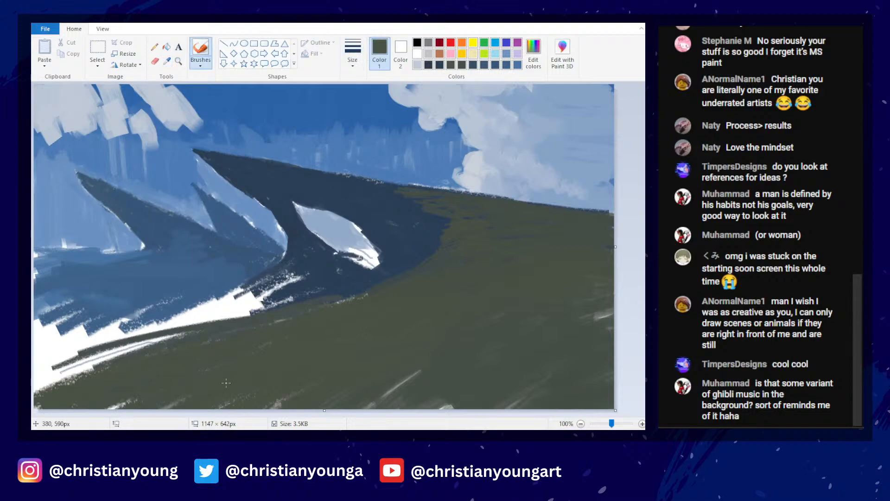
{"action": "left_click_drag", "start_coordinate": [226, 383], "coordinate": [162, 405]}
{"action": "left_click_drag", "start_coordinate": [423, 370], "coordinate": [364, 406]}
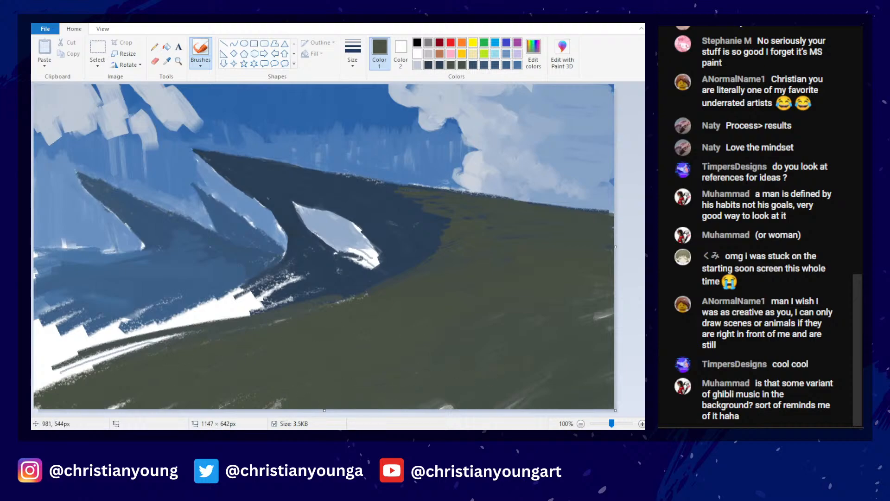
- Extend the olive ground up to the sketched slope line with long strokes reaching the canvas's left edge
{"action": "mouse_move", "coordinate": [182, 337]}
{"action": "left_mouse_down"}
{"action": "mouse_move", "coordinate": [37, 384]}
{"action": "mouse_move", "coordinate": [129, 362]}
{"action": "mouse_move", "coordinate": [39, 383]}
{"action": "left_mouse_up"}
{"action": "mouse_move", "coordinate": [170, 338]}
{"action": "left_mouse_down"}
{"action": "mouse_move", "coordinate": [39, 365]}
{"action": "mouse_move", "coordinate": [191, 328]}
{"action": "left_mouse_up"}
{"action": "left_click_drag", "start_coordinate": [191, 327], "coordinate": [38, 355]}
{"action": "left_click_drag", "start_coordinate": [38, 354], "coordinate": [250, 317]}
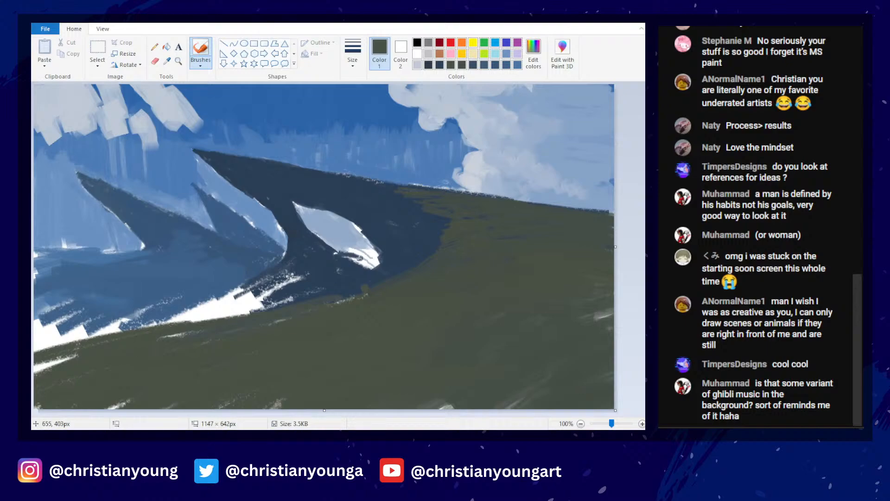
- Try a sampled grey stroke over the white gap along the ground's upper-left edge
{"action": "left_click", "coordinate": [167, 60]}
{"action": "left_click", "coordinate": [185, 320]}
{"action": "left_click_drag", "start_coordinate": [174, 323], "coordinate": [234, 316]}
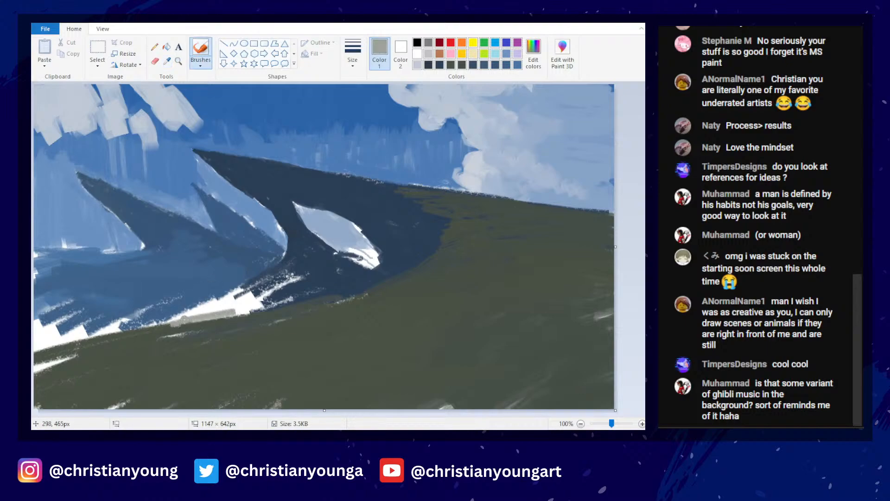
{"action": "left_click", "coordinate": [178, 61]}
{"action": "left_click", "coordinate": [200, 49]}
- Mix a warmer olive from the sampled ground color and paint the white gap below the blue base toward the arch's foot
{"action": "left_click", "coordinate": [167, 60]}
{"action": "left_click", "coordinate": [332, 310]}
{"action": "left_click", "coordinate": [533, 53]}
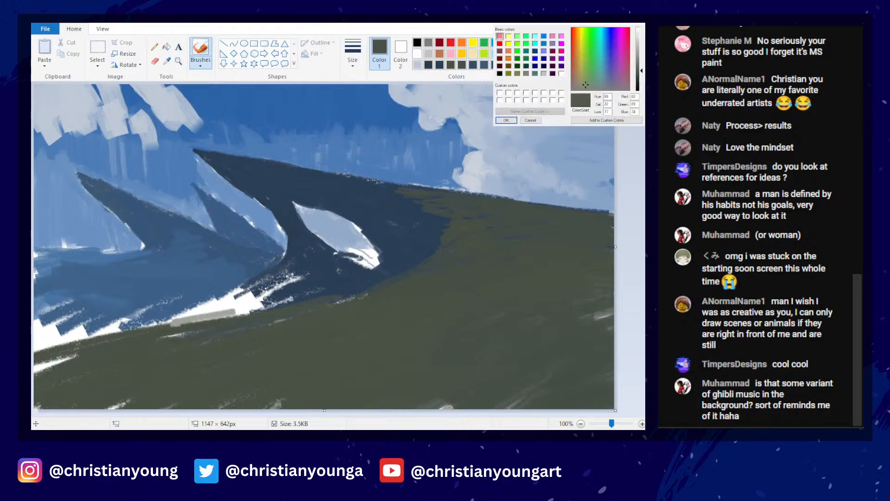
{"action": "left_click", "coordinate": [506, 120]}
{"action": "mouse_move", "coordinate": [168, 330]}
{"action": "left_mouse_down"}
{"action": "mouse_move", "coordinate": [47, 346]}
{"action": "mouse_move", "coordinate": [41, 338]}
{"action": "mouse_move", "coordinate": [266, 314]}
{"action": "mouse_move", "coordinate": [151, 341]}
{"action": "mouse_move", "coordinate": [287, 302]}
{"action": "mouse_move", "coordinate": [203, 312]}
{"action": "left_mouse_up"}
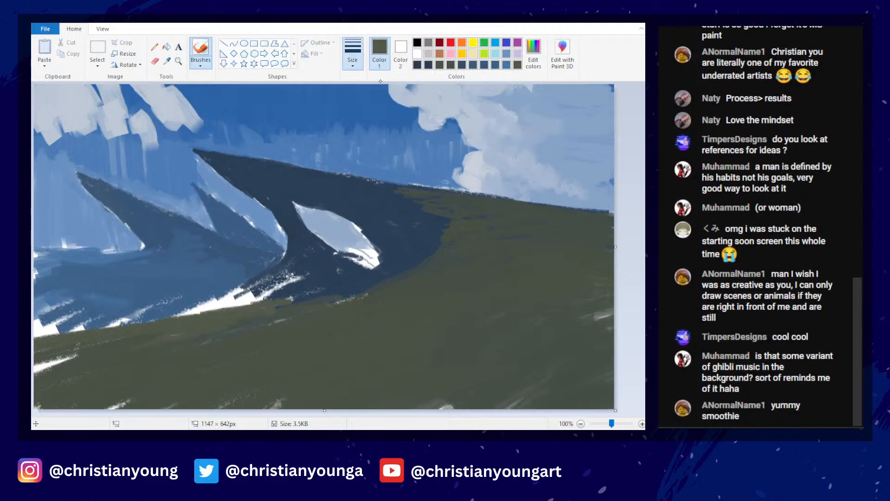
{"action": "mouse_move", "coordinate": [309, 287]}
{"action": "left_mouse_down"}
{"action": "mouse_move", "coordinate": [176, 316]}
{"action": "mouse_move", "coordinate": [246, 301]}
{"action": "mouse_move", "coordinate": [203, 299]}
{"action": "mouse_move", "coordinate": [241, 291]}
{"action": "mouse_move", "coordinate": [100, 325]}
{"action": "mouse_move", "coordinate": [146, 317]}
{"action": "left_mouse_up"}
{"action": "scroll", "coordinate": [269, 166], "scroll_direction": "down", "scroll_amount": 3}
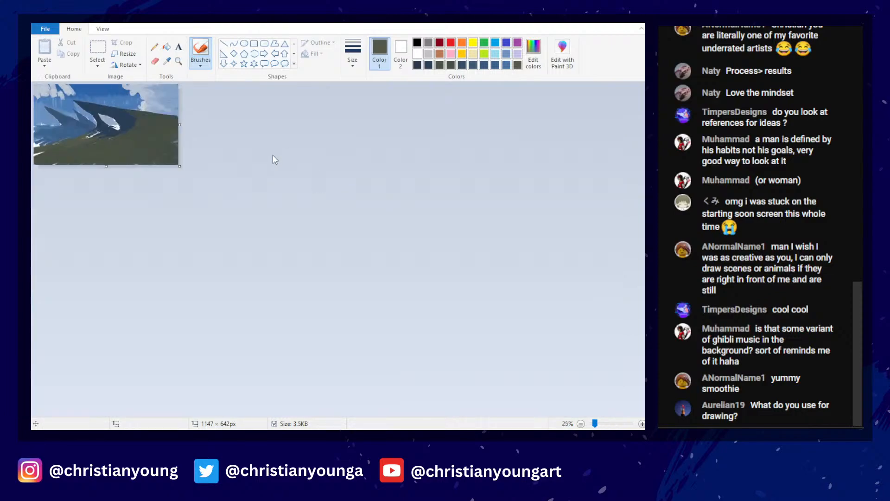
{"action": "scroll", "coordinate": [314, 179], "scroll_direction": "up", "scroll_amount": 3}
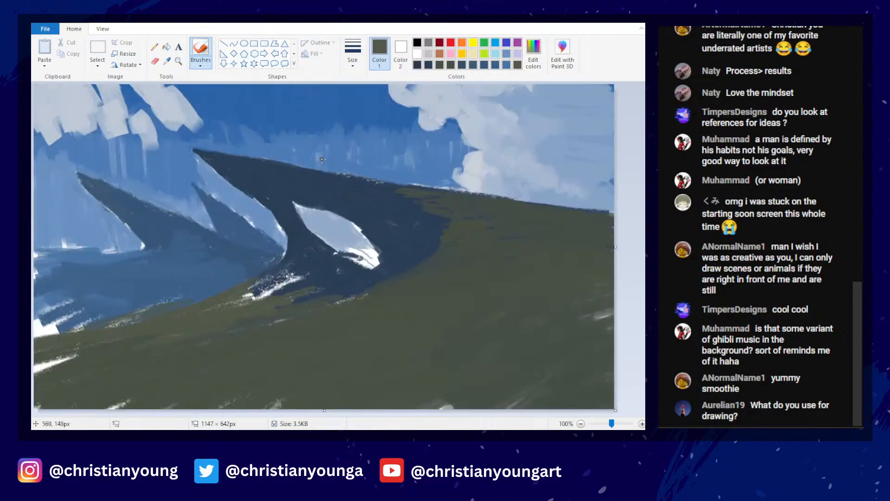
- Mix a cooler grey-green and cover the remaining white at the left end of the ground's upper edge
{"action": "left_click", "coordinate": [533, 54]}
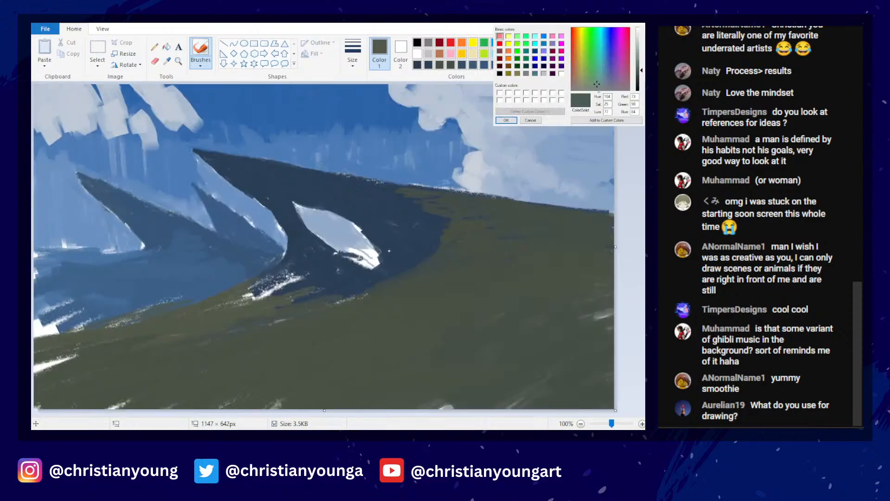
{"action": "left_click", "coordinate": [506, 120]}
{"action": "mouse_move", "coordinate": [132, 320]}
{"action": "left_mouse_down"}
{"action": "mouse_move", "coordinate": [42, 336]}
{"action": "mouse_move", "coordinate": [102, 316]}
{"action": "mouse_move", "coordinate": [42, 331]}
{"action": "mouse_move", "coordinate": [68, 319]}
{"action": "mouse_move", "coordinate": [32, 320]}
{"action": "mouse_move", "coordinate": [49, 305]}
{"action": "mouse_move", "coordinate": [120, 304]}
{"action": "left_mouse_up"}
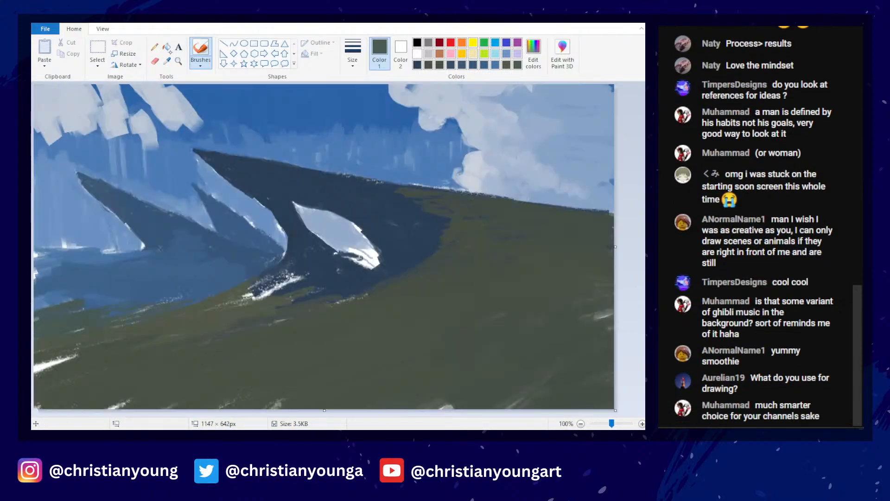
- Sample the main rock's dark blue and fill the white patch at the arch's left foot
{"action": "left_click", "coordinate": [166, 62]}
{"action": "left_click", "coordinate": [277, 188]}
{"action": "mouse_move", "coordinate": [284, 279]}
{"action": "left_mouse_down"}
{"action": "mouse_move", "coordinate": [239, 298]}
{"action": "mouse_move", "coordinate": [286, 272]}
{"action": "mouse_move", "coordinate": [277, 271]}
{"action": "mouse_move", "coordinate": [268, 291]}
{"action": "mouse_move", "coordinate": [285, 275]}
{"action": "left_mouse_up"}
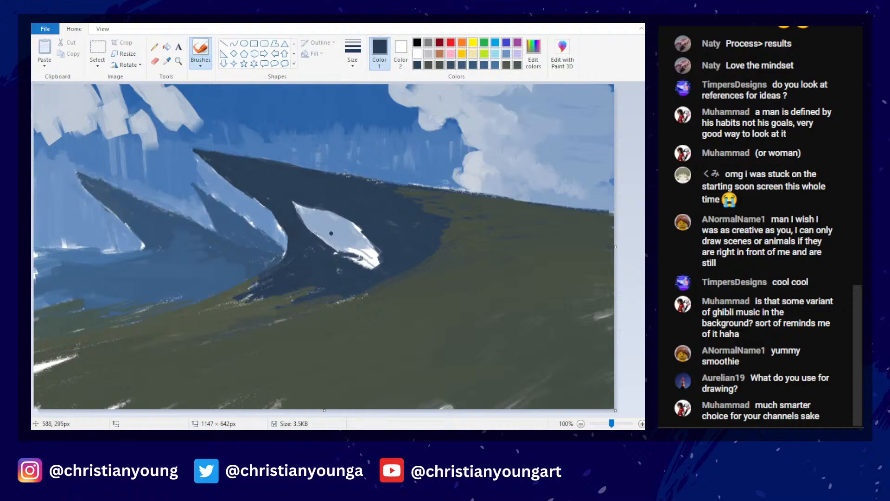
{"action": "scroll", "coordinate": [393, 201], "scroll_direction": "down", "scroll_amount": 2}
{"action": "scroll", "coordinate": [393, 213], "scroll_direction": "up", "scroll_amount": 2}
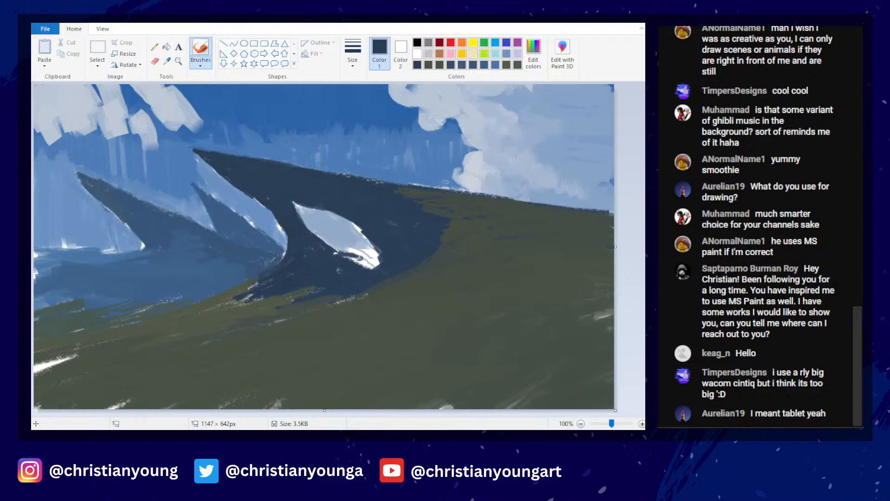
- Sample olive and darker tones from the ground's upper edge and touch up the white specks beneath the blue base
{"action": "left_click", "coordinate": [167, 61]}
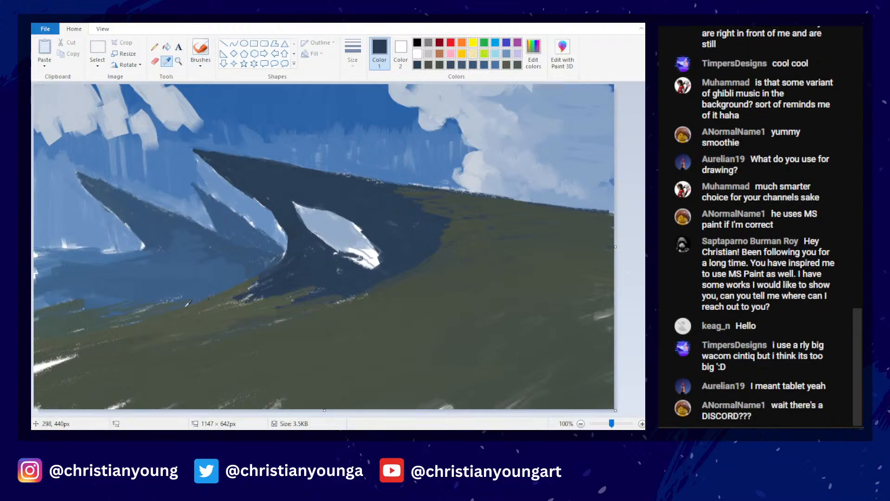
{"action": "left_click", "coordinate": [197, 307]}
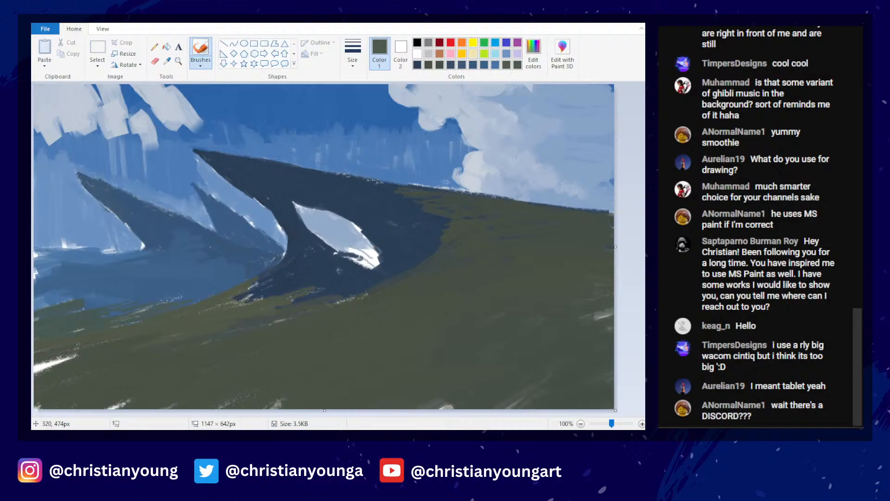
{"action": "left_click", "coordinate": [167, 61]}
{"action": "left_click", "coordinate": [322, 301]}
{"action": "left_click", "coordinate": [167, 62]}
{"action": "left_click", "coordinate": [306, 295]}
- Sample the rock's dark blue and the opening's light blue, and refine the upper edge of the arch opening
{"action": "left_click", "coordinate": [167, 61]}
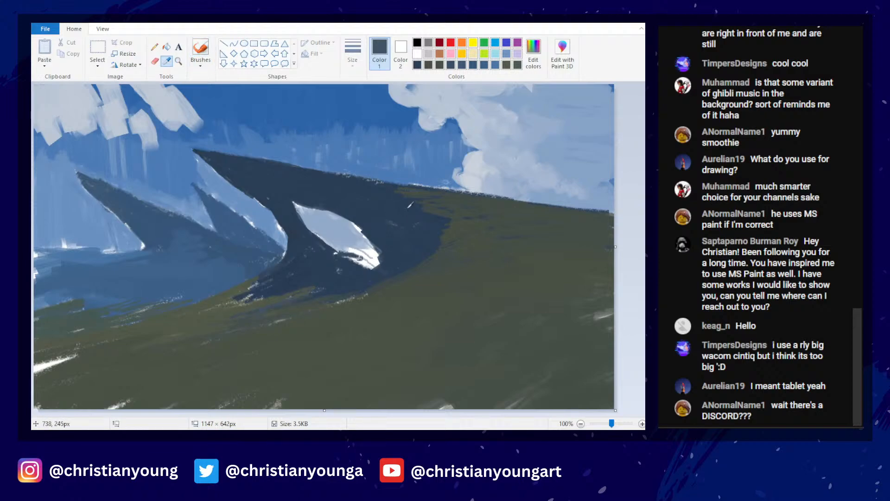
{"action": "left_click", "coordinate": [322, 206]}
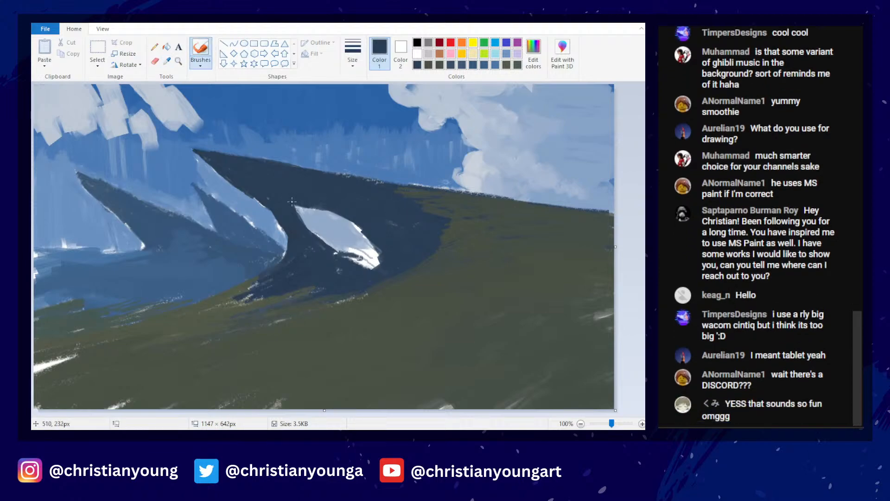
{"action": "left_click", "coordinate": [167, 62]}
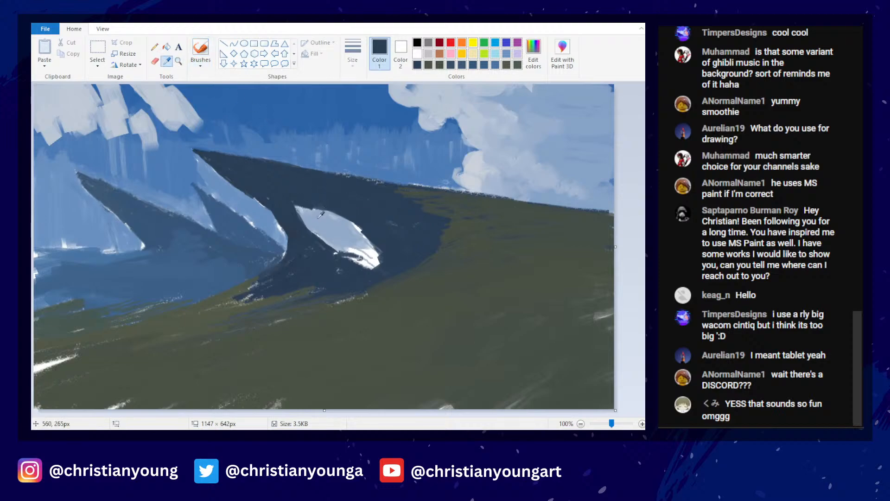
{"action": "left_click", "coordinate": [321, 215]}
{"action": "left_click_drag", "start_coordinate": [302, 204], "coordinate": [326, 210]}
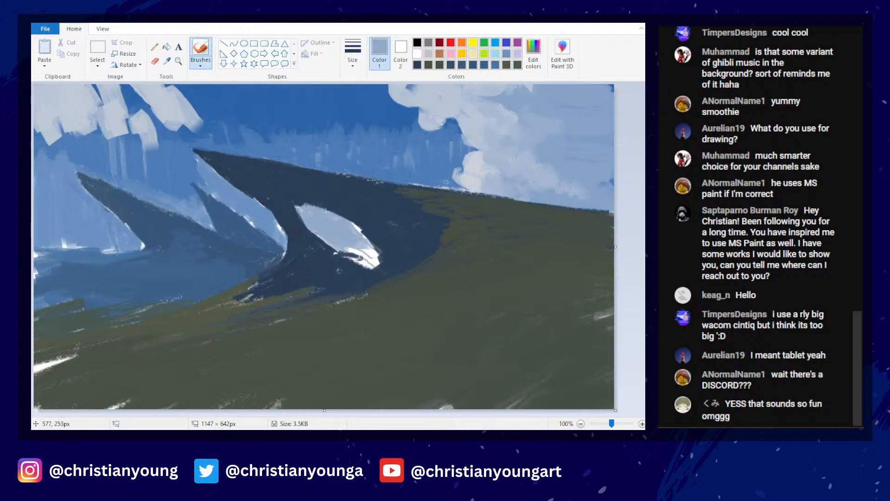
- Sample the nearby ground olive and cover the white patch at the ground's far left edge
{"action": "left_click", "coordinate": [167, 61]}
{"action": "left_click", "coordinate": [108, 350]}
{"action": "mouse_move", "coordinate": [108, 350]}
{"action": "left_mouse_down"}
{"action": "mouse_move", "coordinate": [33, 364]}
{"action": "mouse_move", "coordinate": [64, 358]}
{"action": "left_mouse_up"}
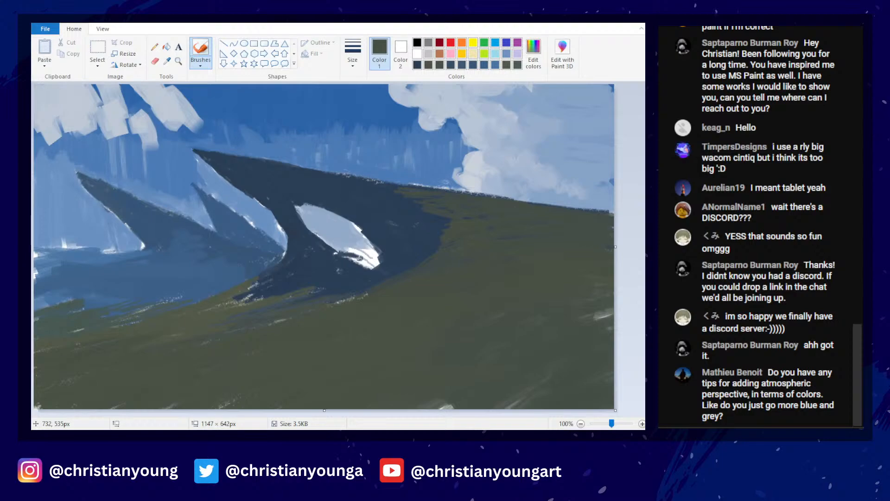
- Sample the ground green and cover the white specks below the arch and along the ground's lower and right edges
{"action": "left_click", "coordinate": [167, 61]}
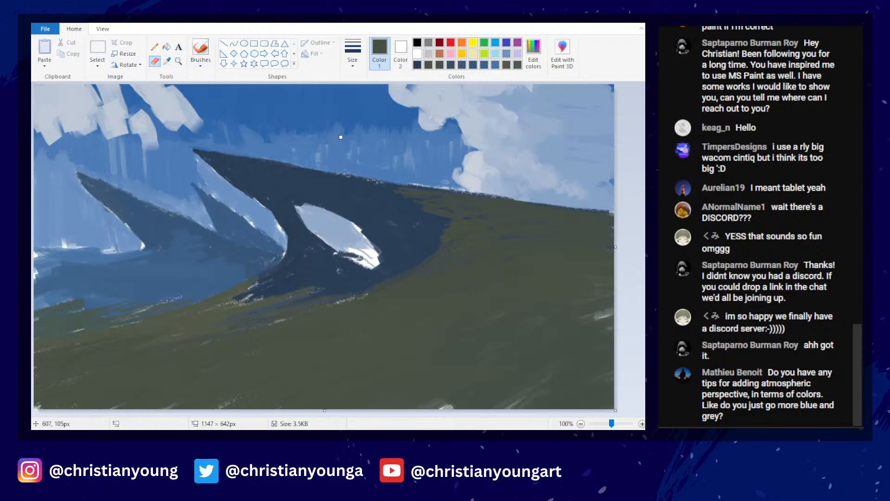
{"action": "left_click", "coordinate": [365, 308]}
{"action": "left_click", "coordinate": [166, 61]}
{"action": "left_click", "coordinate": [348, 301]}
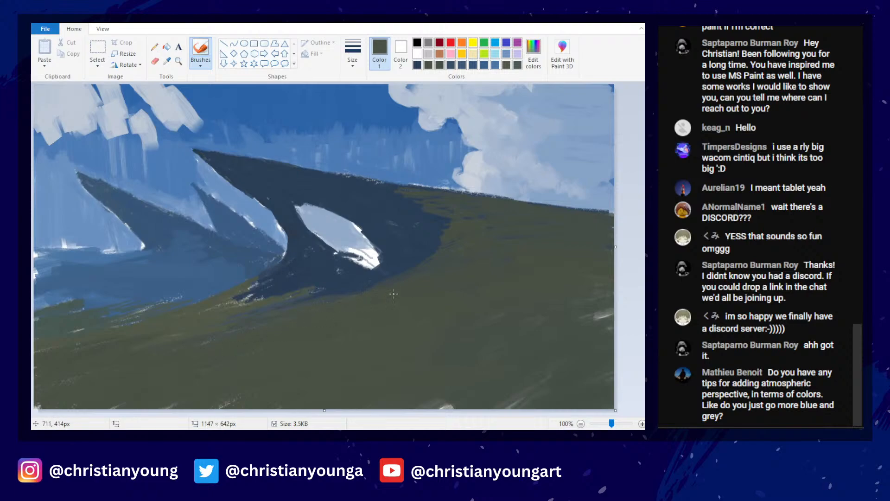
{"action": "mouse_move", "coordinate": [452, 405]}
{"action": "left_mouse_down"}
{"action": "mouse_move", "coordinate": [494, 379]}
{"action": "mouse_move", "coordinate": [454, 407]}
{"action": "left_mouse_up"}
{"action": "left_click_drag", "start_coordinate": [613, 313], "coordinate": [592, 320]}
- Mix a lighter version of the ground olive and paint a thin highlight along the main rock's tip
{"action": "left_click", "coordinate": [533, 53]}
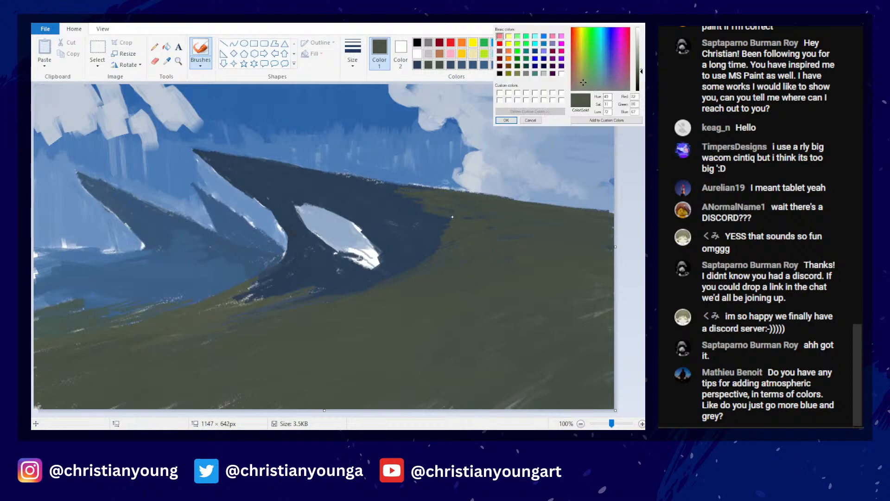
{"action": "left_click_drag", "start_coordinate": [641, 71], "coordinate": [642, 66]}
{"action": "left_click", "coordinate": [507, 120]}
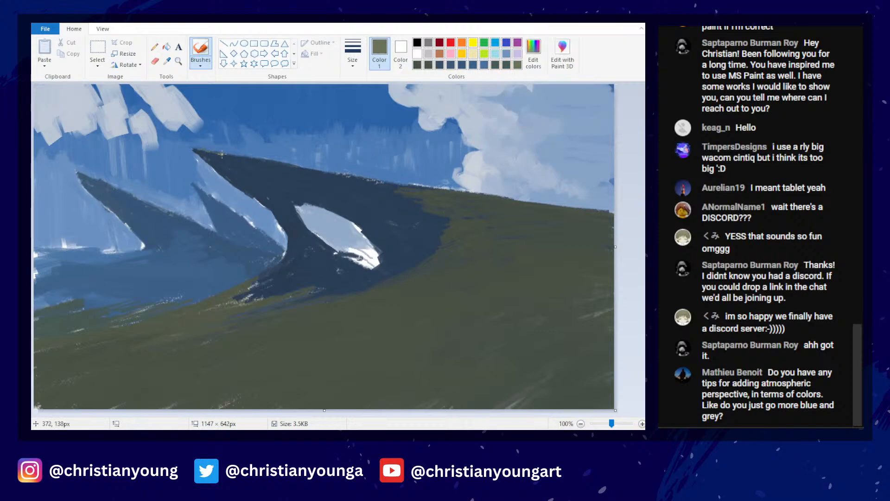
- Mix a brighter, yellower olive and paint a sunlit highlight along the main rock's ridge down to the grass
{"action": "left_click", "coordinate": [534, 53]}
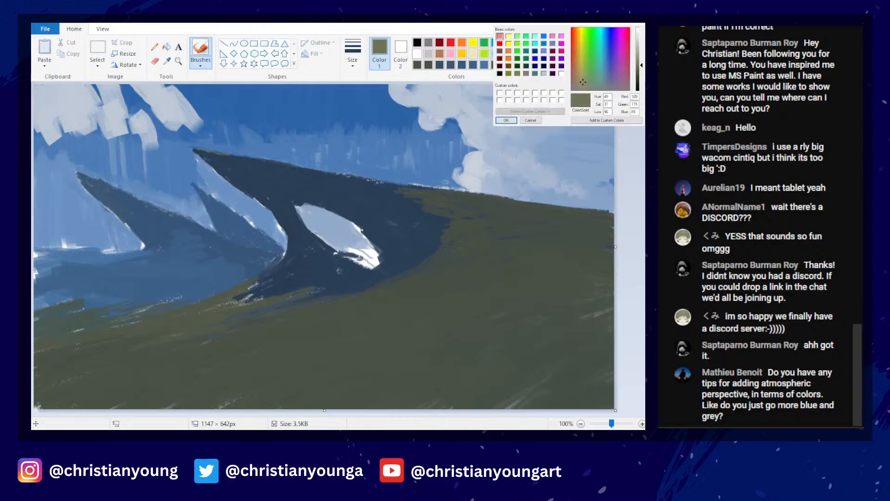
{"action": "left_click", "coordinate": [581, 77]}
{"action": "left_click", "coordinate": [640, 56]}
{"action": "left_click", "coordinate": [578, 79]}
{"action": "left_click", "coordinate": [578, 85]}
{"action": "left_click", "coordinate": [581, 79]}
{"action": "left_click", "coordinate": [506, 120]}
{"action": "mouse_move", "coordinate": [350, 175]}
{"action": "left_mouse_down"}
{"action": "mouse_move", "coordinate": [405, 189]}
{"action": "mouse_move", "coordinate": [399, 192]}
{"action": "mouse_move", "coordinate": [423, 188]}
{"action": "left_mouse_up"}
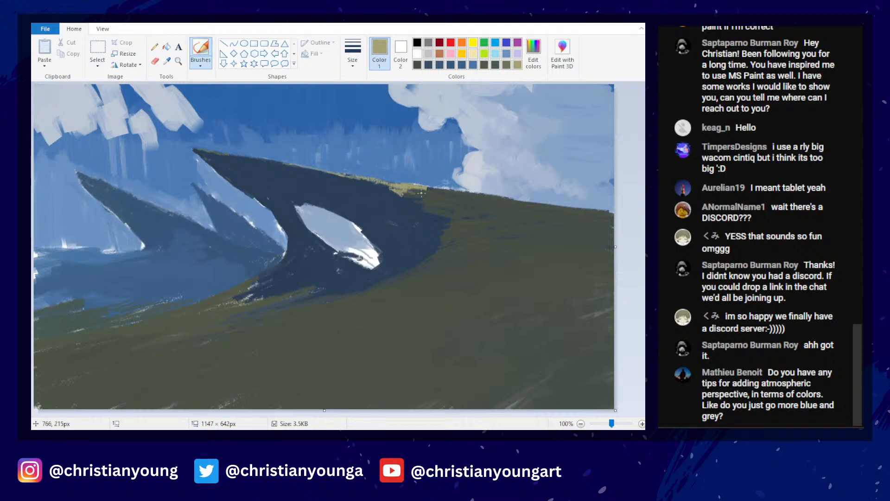
- Mix a darker yellow-olive and extend the ridge highlight onto the grass along the hill's upper edge
{"action": "left_click", "coordinate": [534, 52]}
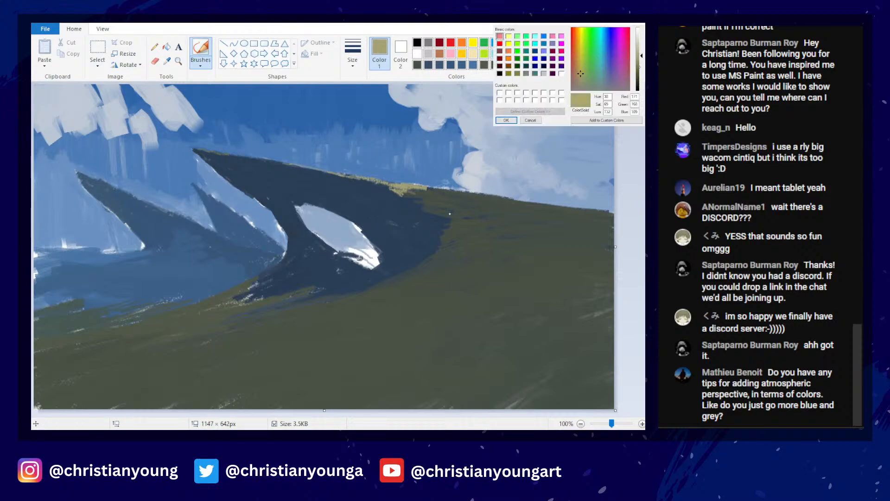
{"action": "left_click", "coordinate": [507, 121]}
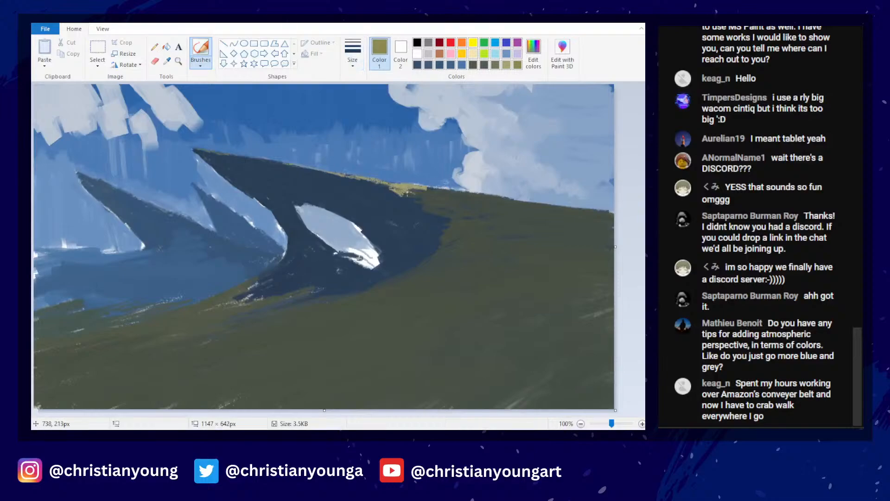
{"action": "mouse_move", "coordinate": [429, 200]}
{"action": "left_mouse_down"}
{"action": "mouse_move", "coordinate": [424, 195]}
{"action": "mouse_move", "coordinate": [438, 190]}
{"action": "mouse_move", "coordinate": [489, 194]}
{"action": "left_mouse_up"}
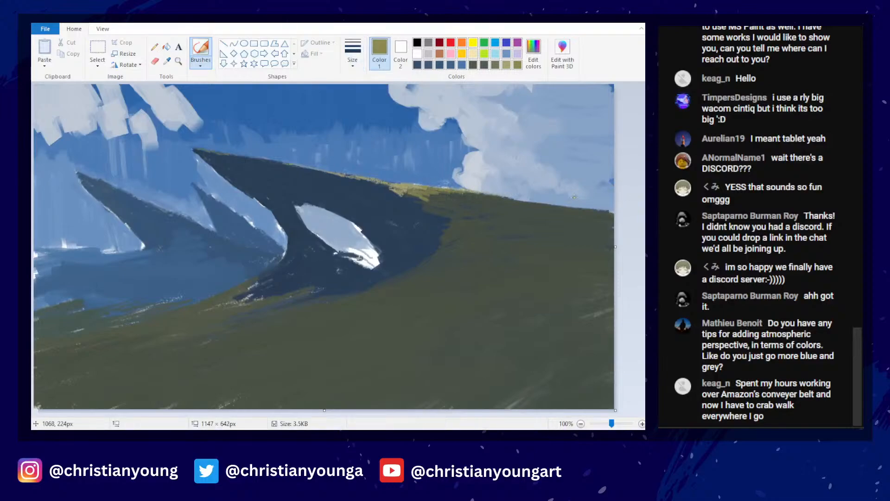
- Sample a muted olive from the ridge highlight and blend it into the grass bordering the dark blue rock
{"action": "scroll", "coordinate": [481, 211], "scroll_direction": "down", "scroll_amount": 3}
{"action": "scroll", "coordinate": [477, 209], "scroll_direction": "up", "scroll_amount": 3}
{"action": "scroll", "coordinate": [473, 209], "scroll_direction": "down", "scroll_amount": 3}
{"action": "scroll", "coordinate": [473, 209], "scroll_direction": "up", "scroll_amount": 3}
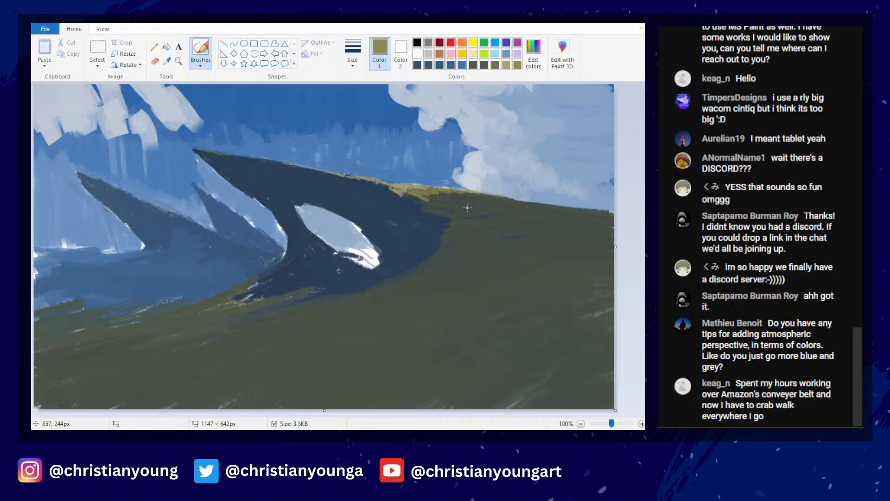
{"action": "left_click", "coordinate": [166, 60]}
{"action": "left_click", "coordinate": [404, 271]}
{"action": "left_click", "coordinate": [353, 55]}
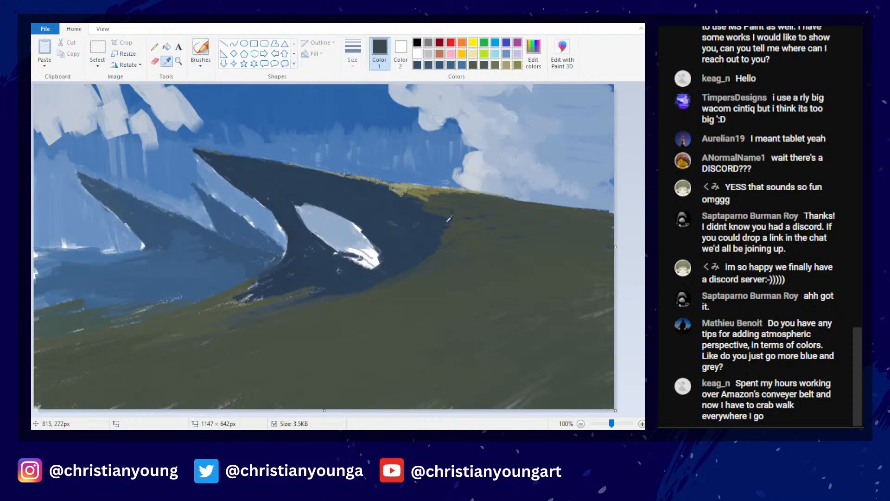
{"action": "left_click", "coordinate": [166, 61]}
{"action": "left_click", "coordinate": [431, 193]}
{"action": "mouse_move", "coordinate": [416, 204]}
{"action": "left_mouse_down"}
{"action": "mouse_move", "coordinate": [416, 201]}
{"action": "mouse_move", "coordinate": [453, 198]}
{"action": "left_mouse_up"}
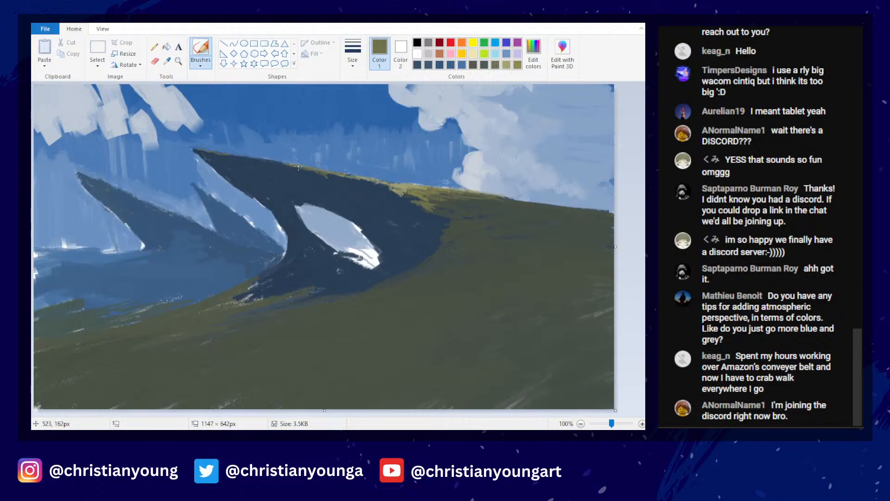
- Sample the sky blue between the peaks and paint over the white specks along the main rock's left edge
{"action": "left_click", "coordinate": [167, 61]}
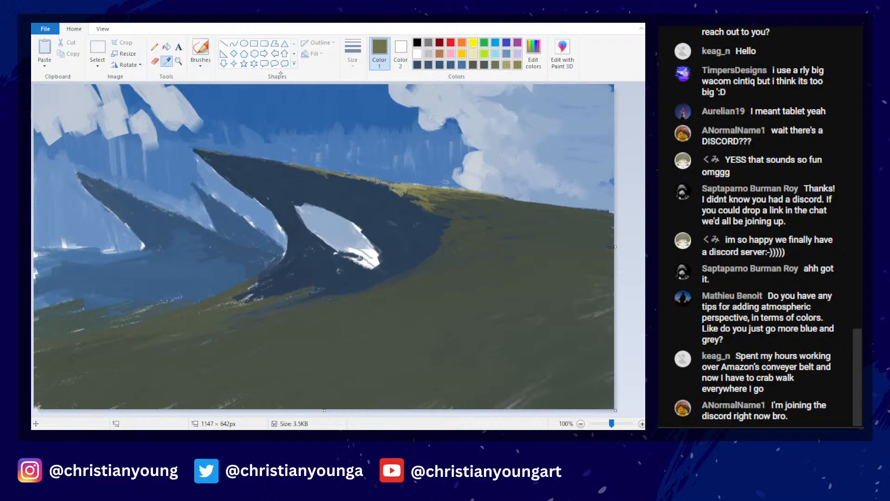
{"action": "left_click", "coordinate": [251, 203]}
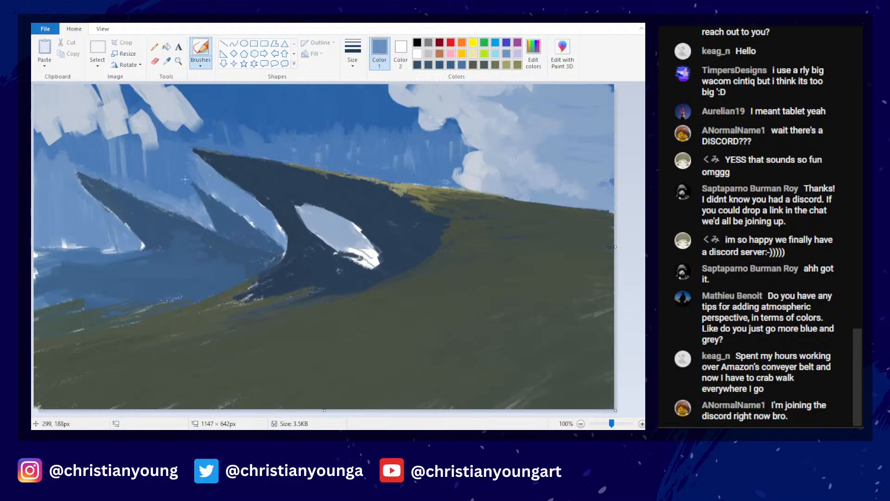
{"action": "scroll", "coordinate": [444, 165], "scroll_direction": "down", "scroll_amount": 3}
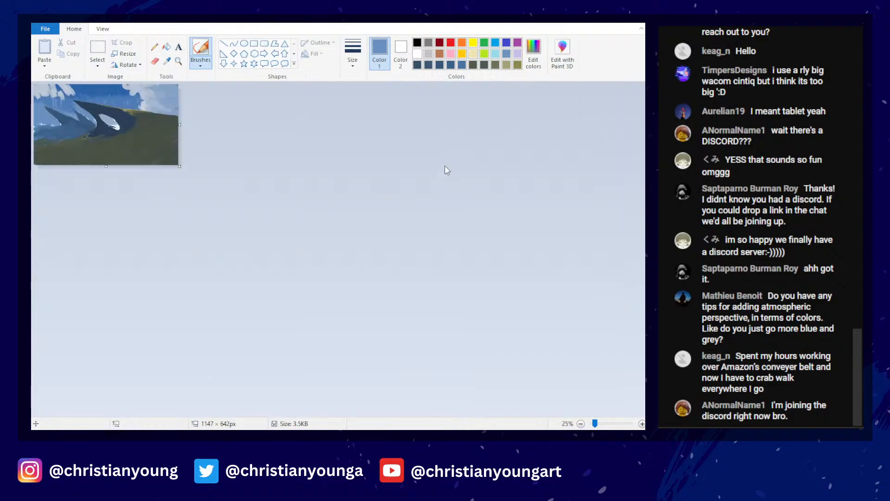
{"action": "scroll", "coordinate": [444, 164], "scroll_direction": "up", "scroll_amount": 3}
{"action": "scroll", "coordinate": [444, 164], "scroll_direction": "down", "scroll_amount": 2}
{"action": "scroll", "coordinate": [445, 164], "scroll_direction": "up", "scroll_amount": 2}
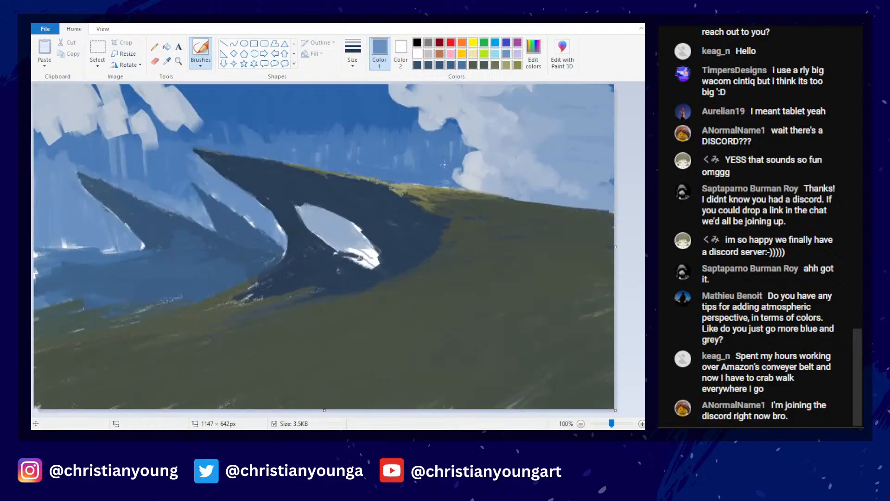
- Mix a darker blue from the sampled distant base and fill the white patch at the bottom of the arch opening
{"action": "left_click", "coordinate": [167, 61]}
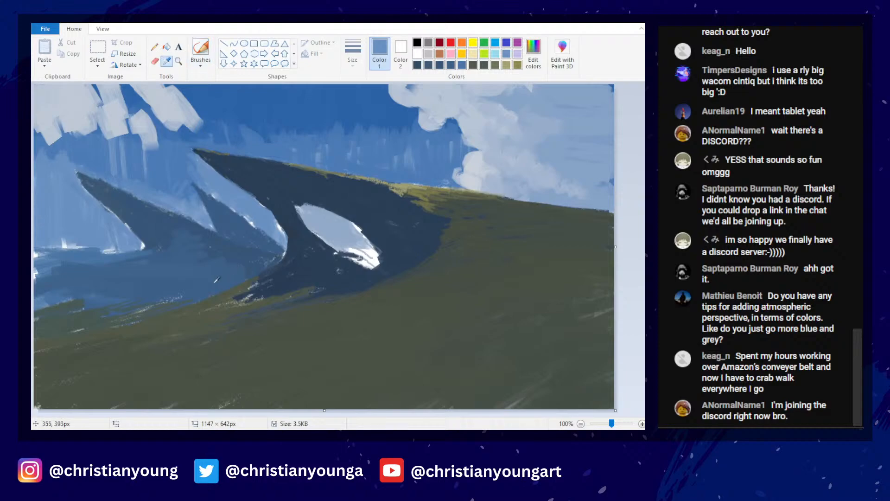
{"action": "left_click", "coordinate": [216, 280]}
{"action": "left_click", "coordinate": [533, 55]}
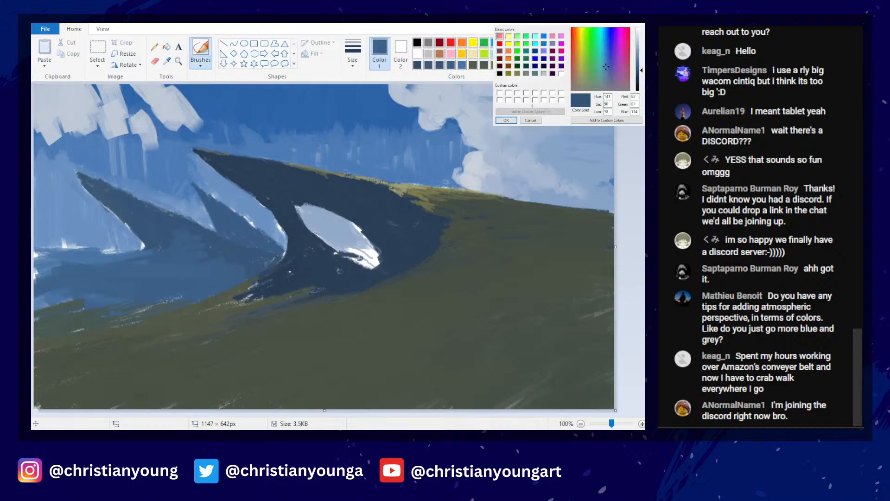
{"action": "left_click", "coordinate": [507, 120]}
{"action": "mouse_move", "coordinate": [341, 247]}
{"action": "left_mouse_down"}
{"action": "mouse_move", "coordinate": [371, 256]}
{"action": "mouse_move", "coordinate": [374, 264]}
{"action": "mouse_move", "coordinate": [356, 261]}
{"action": "mouse_move", "coordinate": [371, 268]}
{"action": "mouse_move", "coordinate": [379, 252]}
{"action": "mouse_move", "coordinate": [362, 257]}
{"action": "mouse_move", "coordinate": [376, 264]}
{"action": "mouse_move", "coordinate": [371, 271]}
{"action": "mouse_move", "coordinate": [378, 265]}
{"action": "left_mouse_up"}
{"action": "mouse_move", "coordinate": [332, 248]}
{"action": "left_mouse_down"}
{"action": "mouse_move", "coordinate": [372, 253]}
{"action": "mouse_move", "coordinate": [361, 257]}
{"action": "left_mouse_up"}
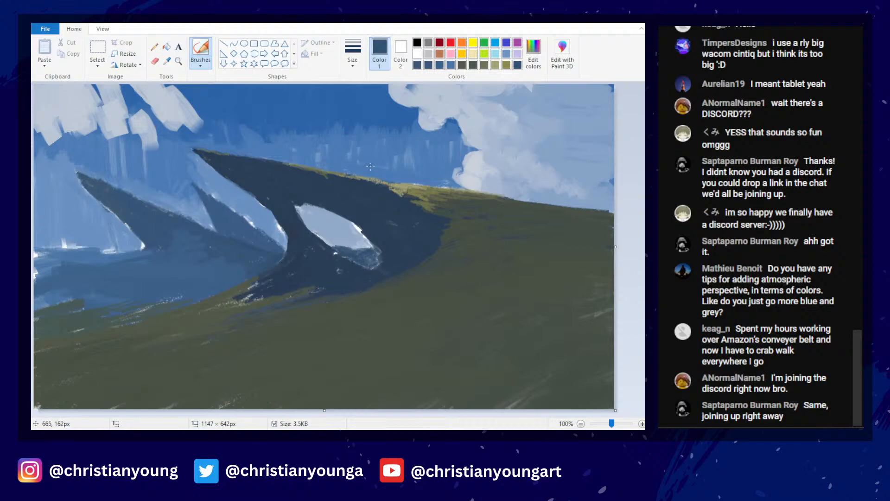
- Sample the pale cloud color, change the brush size and paint a cloud in the sky left of the leftmost peak
{"action": "scroll", "coordinate": [377, 158], "scroll_direction": "down", "scroll_amount": 3, "text": "ctrl"}
{"action": "scroll", "coordinate": [377, 158], "scroll_direction": "up", "scroll_amount": 2, "text": "ctrl"}
{"action": "scroll", "coordinate": [377, 156], "scroll_direction": "up", "scroll_amount": 1, "text": "ctrl"}
{"action": "left_click", "coordinate": [167, 61]}
{"action": "left_click", "coordinate": [177, 110]}
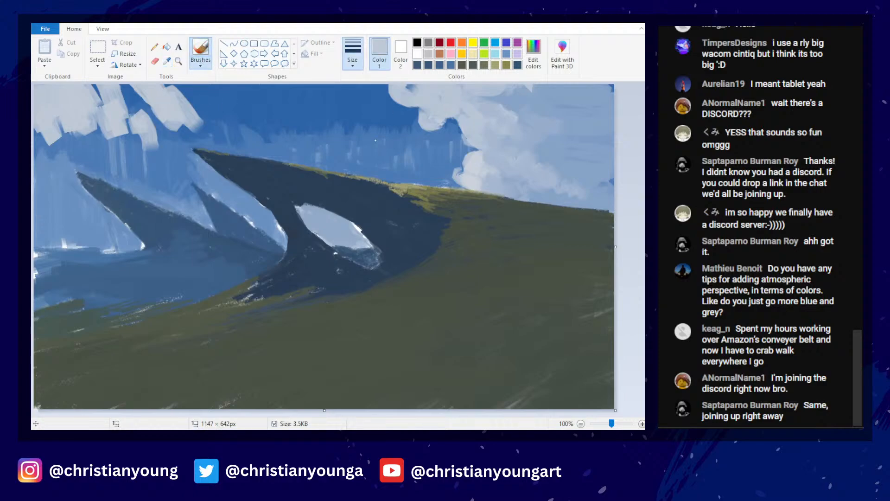
{"action": "left_click", "coordinate": [363, 141]}
{"action": "mouse_move", "coordinate": [44, 184]}
{"action": "left_mouse_down"}
{"action": "mouse_move", "coordinate": [39, 234]}
{"action": "mouse_move", "coordinate": [47, 210]}
{"action": "mouse_move", "coordinate": [73, 235]}
{"action": "mouse_move", "coordinate": [62, 217]}
{"action": "mouse_move", "coordinate": [98, 234]}
{"action": "left_mouse_up"}
- Sample tones from the new cloud and fill it in down to the leftmost peak's edge, adjusting the brush size
{"action": "left_click", "coordinate": [167, 61]}
{"action": "left_click", "coordinate": [85, 213]}
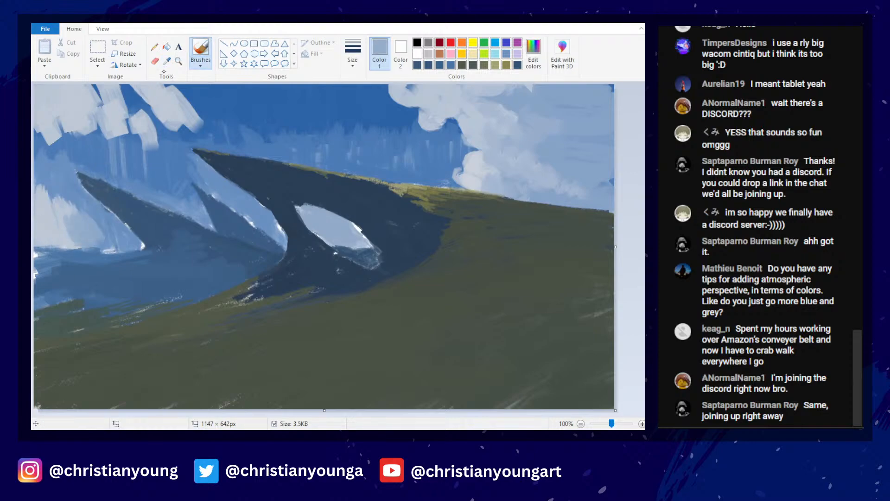
{"action": "left_click", "coordinate": [167, 61]}
{"action": "left_click", "coordinate": [65, 216]}
{"action": "mouse_move", "coordinate": [70, 199]}
{"action": "left_mouse_down"}
{"action": "mouse_move", "coordinate": [108, 237]}
{"action": "mouse_move", "coordinate": [118, 225]}
{"action": "mouse_move", "coordinate": [128, 235]}
{"action": "mouse_move", "coordinate": [117, 247]}
{"action": "mouse_move", "coordinate": [145, 247]}
{"action": "left_mouse_up"}
{"action": "left_click", "coordinate": [353, 54]}
{"action": "left_click", "coordinate": [353, 105]}
{"action": "left_click", "coordinate": [353, 55]}
{"action": "left_click", "coordinate": [364, 118]}
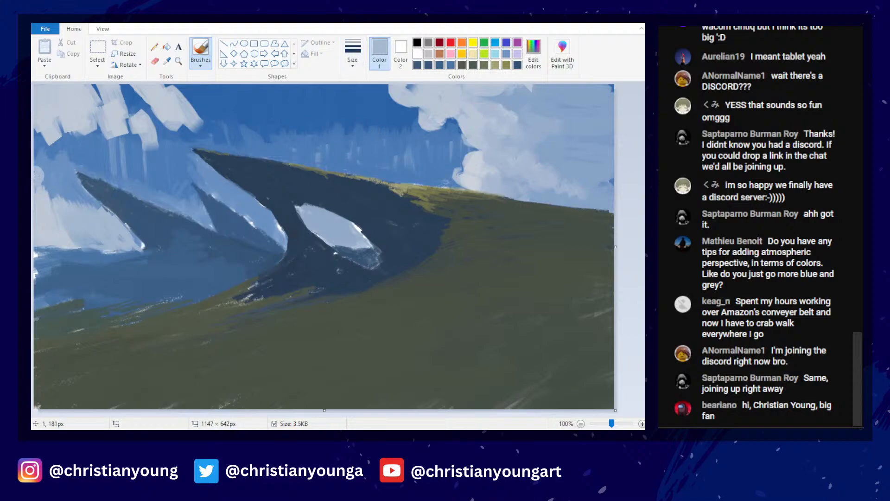
- Sample the pale tone of the left cloud and fill the blue gaps in it above the leftmost peak
{"action": "left_click", "coordinate": [155, 61]}
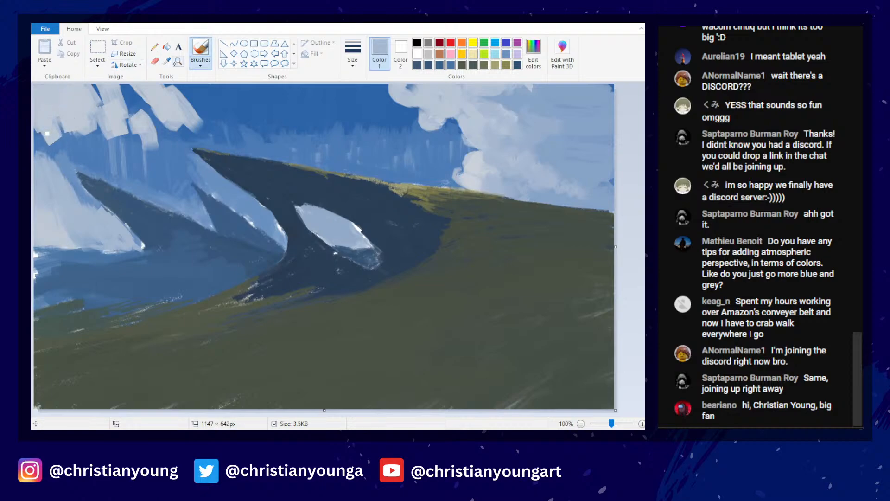
{"action": "left_click", "coordinate": [167, 61]}
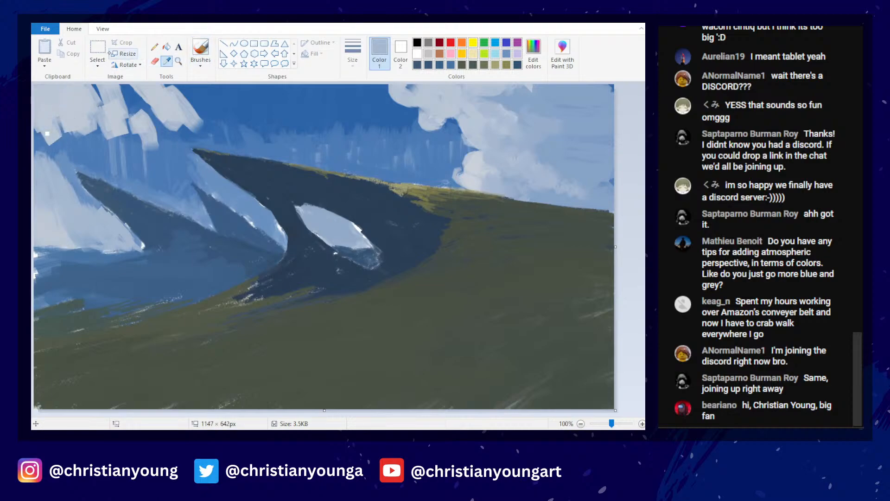
{"action": "left_click", "coordinate": [42, 124]}
{"action": "mouse_move", "coordinate": [38, 122]}
{"action": "left_mouse_down"}
{"action": "mouse_move", "coordinate": [77, 148]}
{"action": "mouse_move", "coordinate": [99, 139]}
{"action": "mouse_move", "coordinate": [102, 115]}
{"action": "mouse_move", "coordinate": [120, 139]}
{"action": "mouse_move", "coordinate": [132, 130]}
{"action": "mouse_move", "coordinate": [135, 141]}
{"action": "left_mouse_up"}
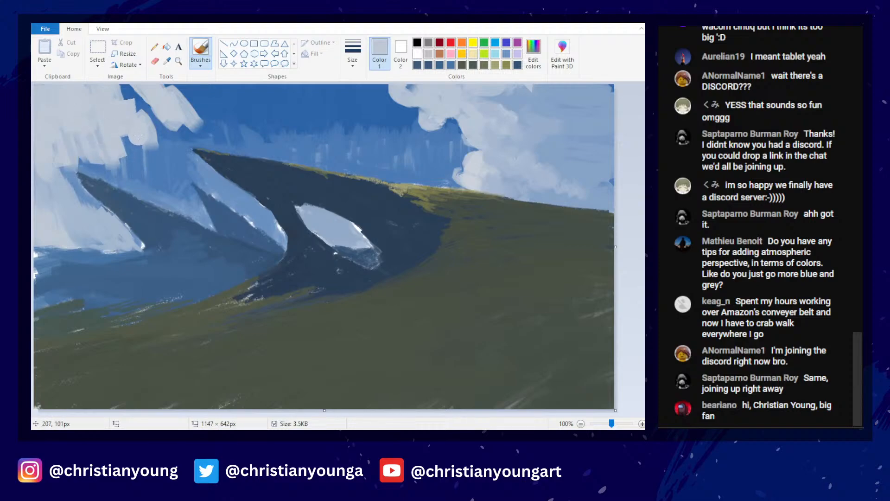
{"action": "left_click_drag", "start_coordinate": [130, 102], "coordinate": [140, 111]}
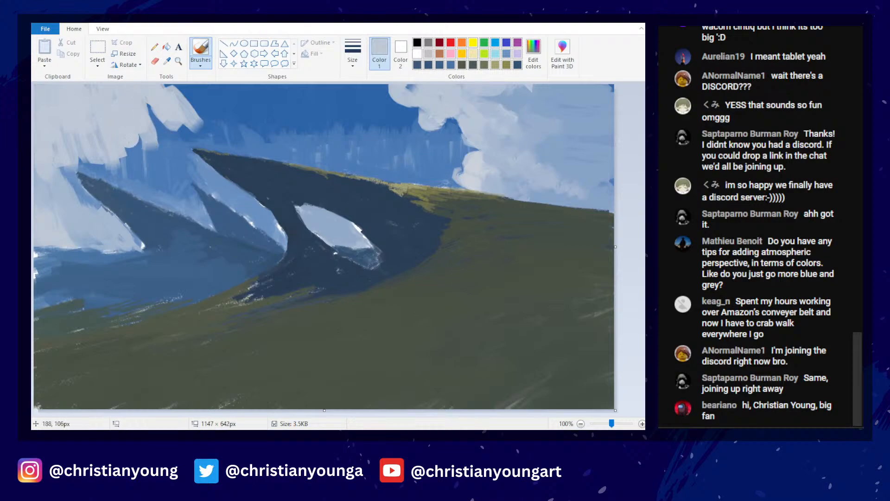
{"action": "left_click_drag", "start_coordinate": [129, 142], "coordinate": [137, 164]}
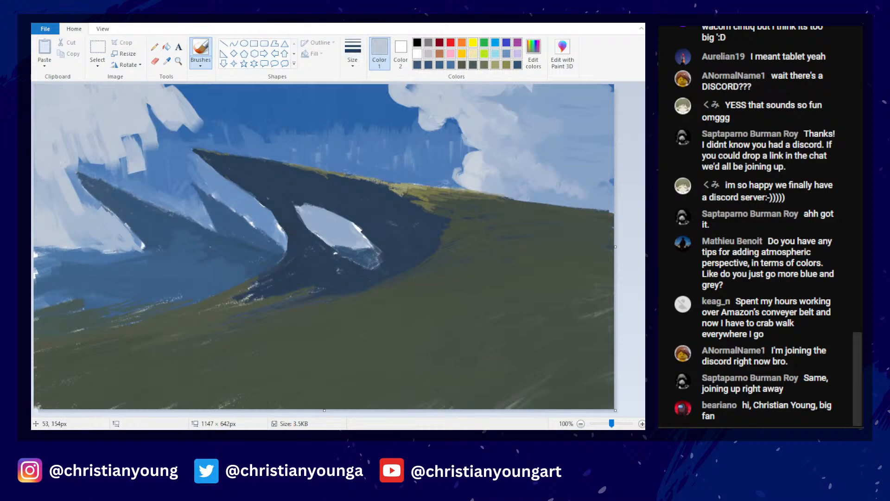
- Sample a cloud tone beside the leftmost peak and extend the cloud over that peak toward the main rock's tip
{"action": "left_click", "coordinate": [167, 60]}
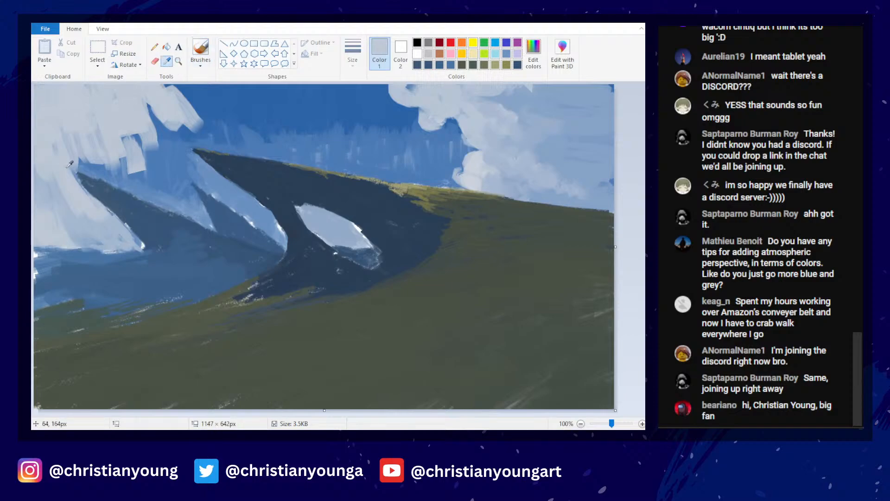
{"action": "left_click", "coordinate": [49, 172]}
{"action": "mouse_move", "coordinate": [75, 175]}
{"action": "left_mouse_down"}
{"action": "mouse_move", "coordinate": [100, 172]}
{"action": "mouse_move", "coordinate": [114, 184]}
{"action": "mouse_move", "coordinate": [123, 166]}
{"action": "mouse_move", "coordinate": [130, 179]}
{"action": "mouse_move", "coordinate": [133, 141]}
{"action": "mouse_move", "coordinate": [149, 172]}
{"action": "left_mouse_up"}
{"action": "scroll", "coordinate": [290, 178], "scroll_direction": "down", "scroll_amount": 3}
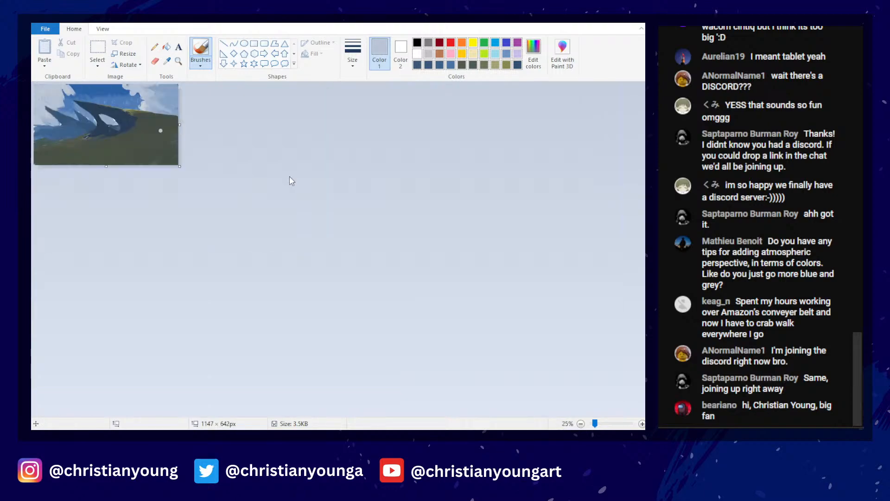
{"action": "scroll", "coordinate": [290, 179], "scroll_direction": "up", "scroll_amount": 3}
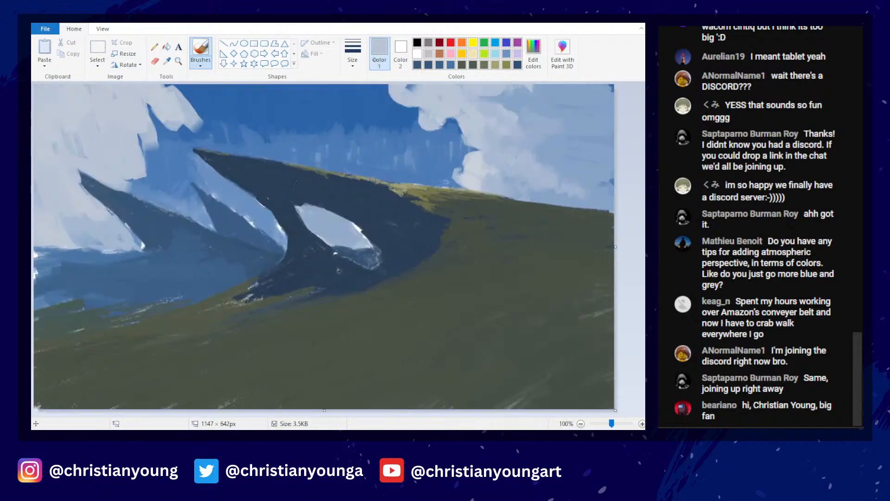
{"action": "left_click_drag", "start_coordinate": [185, 75], "coordinate": [197, 103]}
{"action": "mouse_move", "coordinate": [143, 137]}
{"action": "left_mouse_down"}
{"action": "mouse_move", "coordinate": [150, 167]}
{"action": "mouse_move", "coordinate": [144, 136]}
{"action": "mouse_move", "coordinate": [174, 190]}
{"action": "left_mouse_up"}
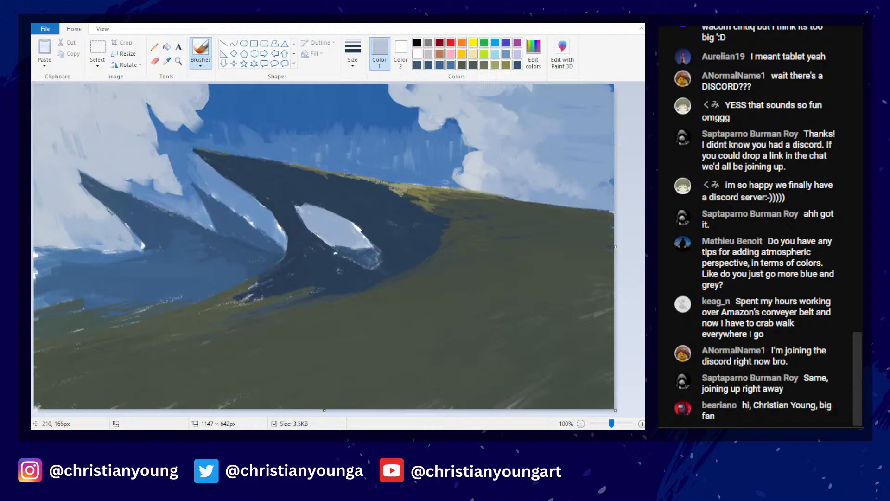
- Change the brush size and fill the sky between the leftmost and middle peaks with cloud color
{"action": "left_click", "coordinate": [386, 110]}
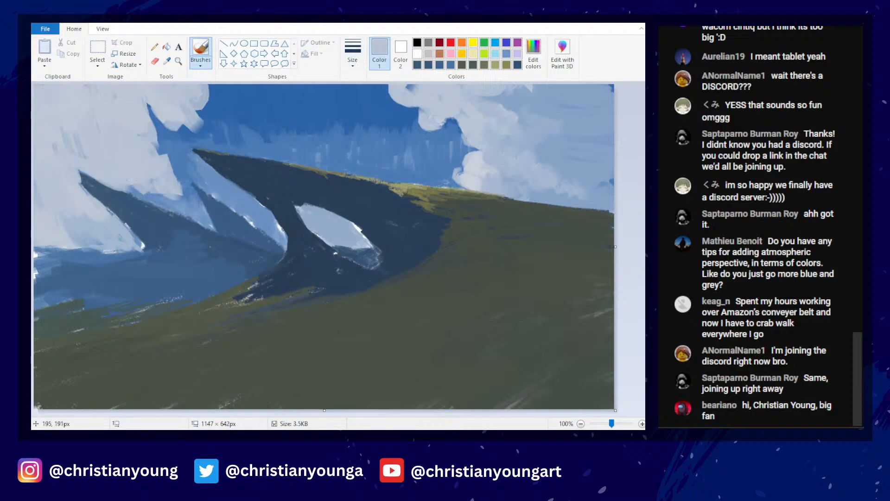
{"action": "left_click_drag", "start_coordinate": [133, 189], "coordinate": [207, 227]}
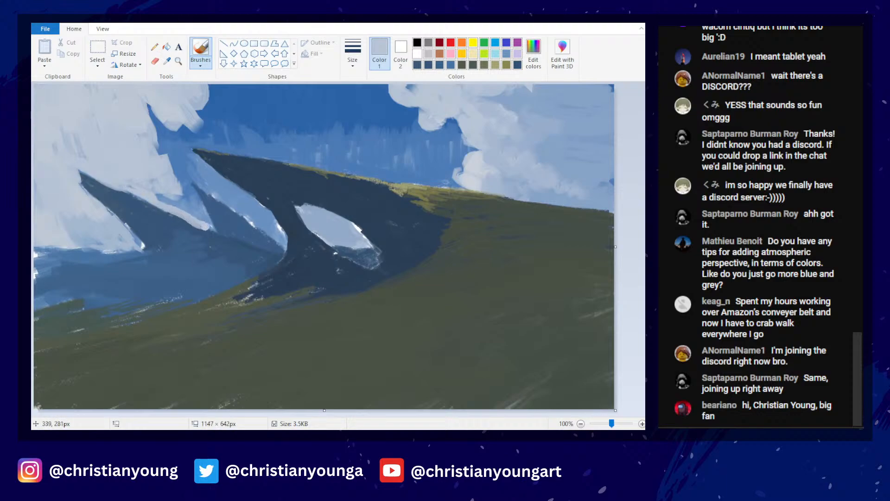
{"action": "left_click_drag", "start_coordinate": [166, 196], "coordinate": [187, 208]}
{"action": "mouse_move", "coordinate": [188, 208]}
{"action": "left_mouse_down"}
{"action": "mouse_move", "coordinate": [155, 195]}
{"action": "mouse_move", "coordinate": [199, 215]}
{"action": "left_mouse_up"}
{"action": "left_click_drag", "start_coordinate": [183, 186], "coordinate": [205, 218]}
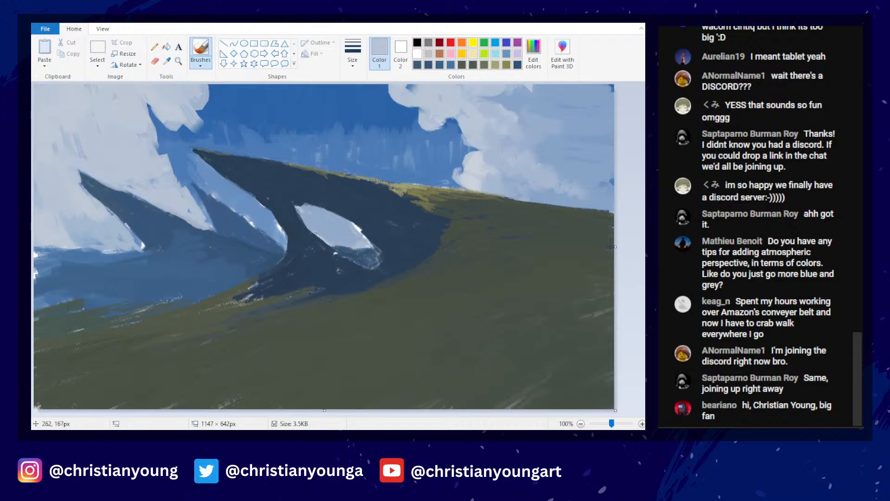
- Brush cloud strokes into the blue sky between the middle peak's tip and the main rock's tip
{"action": "left_click_drag", "start_coordinate": [171, 166], "coordinate": [188, 185]}
{"action": "left_click_drag", "start_coordinate": [166, 147], "coordinate": [196, 182]}
{"action": "left_click_drag", "start_coordinate": [183, 153], "coordinate": [196, 174]}
{"action": "left_click_drag", "start_coordinate": [157, 127], "coordinate": [165, 149]}
{"action": "mouse_move", "coordinate": [161, 126]}
{"action": "left_mouse_down"}
{"action": "mouse_move", "coordinate": [168, 144]}
{"action": "mouse_move", "coordinate": [183, 145]}
{"action": "left_mouse_up"}
{"action": "left_click_drag", "start_coordinate": [176, 127], "coordinate": [189, 144]}
- Adjust the brush size and paint cloud color along the middle peak's left edge to sharpen its outline
{"action": "left_click", "coordinate": [353, 54]}
{"action": "left_click", "coordinate": [388, 142]}
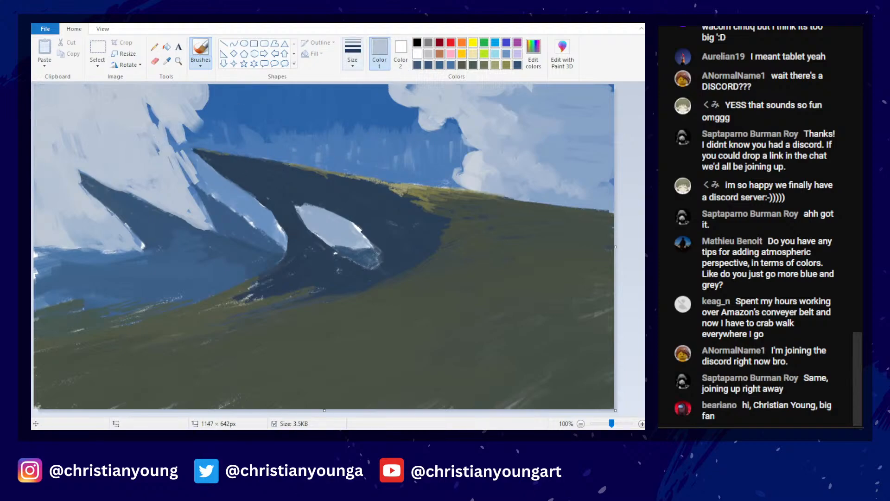
{"action": "left_click", "coordinate": [353, 55]}
{"action": "left_click", "coordinate": [387, 118]}
{"action": "mouse_move", "coordinate": [188, 165]}
{"action": "left_mouse_down"}
{"action": "mouse_move", "coordinate": [210, 187]}
{"action": "mouse_move", "coordinate": [201, 213]}
{"action": "left_mouse_up"}
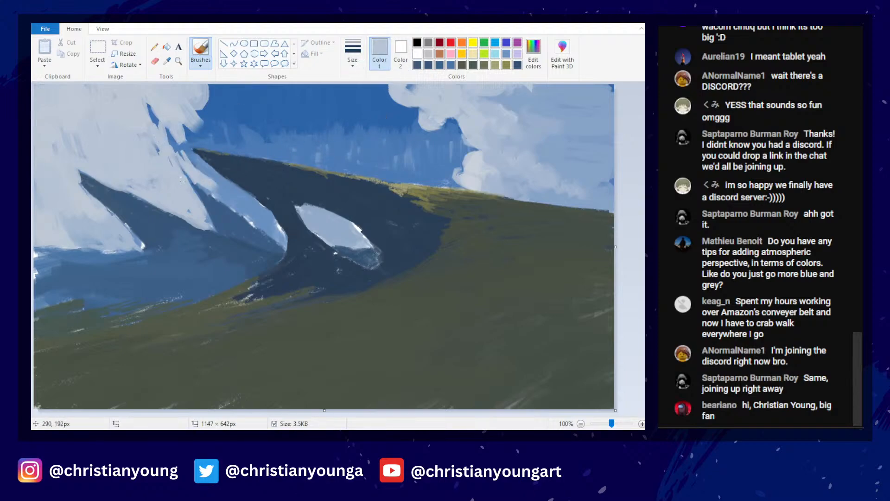
{"action": "scroll", "coordinate": [380, 181], "scroll_direction": "down", "scroll_amount": 3}
{"action": "scroll", "coordinate": [380, 181], "scroll_direction": "up", "scroll_amount": 3}
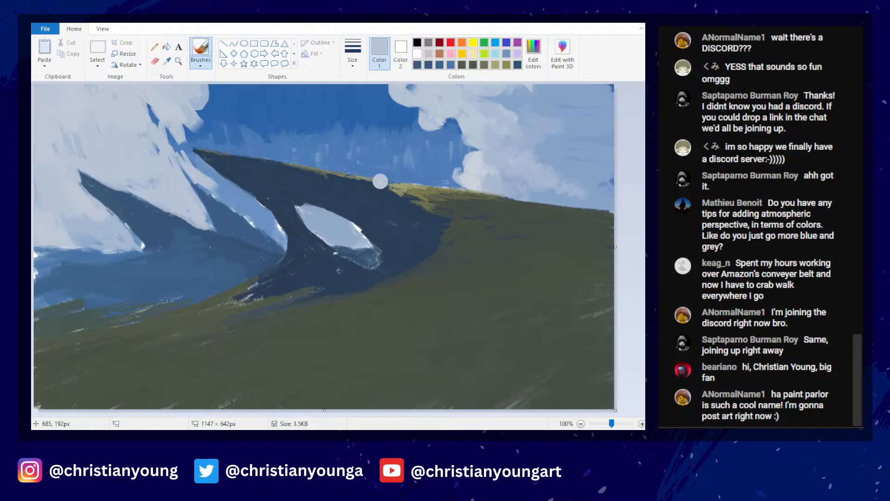
{"action": "scroll", "coordinate": [380, 181], "scroll_direction": "down", "scroll_amount": 3}
{"action": "scroll", "coordinate": [404, 188], "scroll_direction": "up", "scroll_amount": 3}
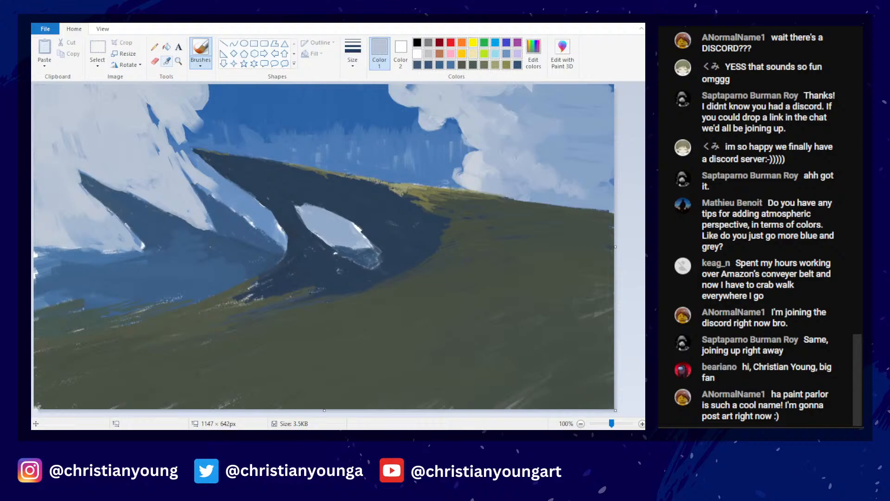
- Extend the left cloud with puffs into the sky above the main rock's tip and cover remaining blue gaps in it
{"action": "mouse_move", "coordinate": [208, 89]}
{"action": "left_mouse_down"}
{"action": "mouse_move", "coordinate": [221, 103]}
{"action": "mouse_move", "coordinate": [204, 103]}
{"action": "mouse_move", "coordinate": [233, 114]}
{"action": "mouse_move", "coordinate": [213, 120]}
{"action": "left_mouse_up"}
{"action": "mouse_move", "coordinate": [233, 107]}
{"action": "left_mouse_down"}
{"action": "mouse_move", "coordinate": [246, 128]}
{"action": "mouse_move", "coordinate": [234, 127]}
{"action": "left_mouse_up"}
{"action": "left_click_drag", "start_coordinate": [197, 105], "coordinate": [204, 113]}
{"action": "left_click_drag", "start_coordinate": [239, 117], "coordinate": [262, 140]}
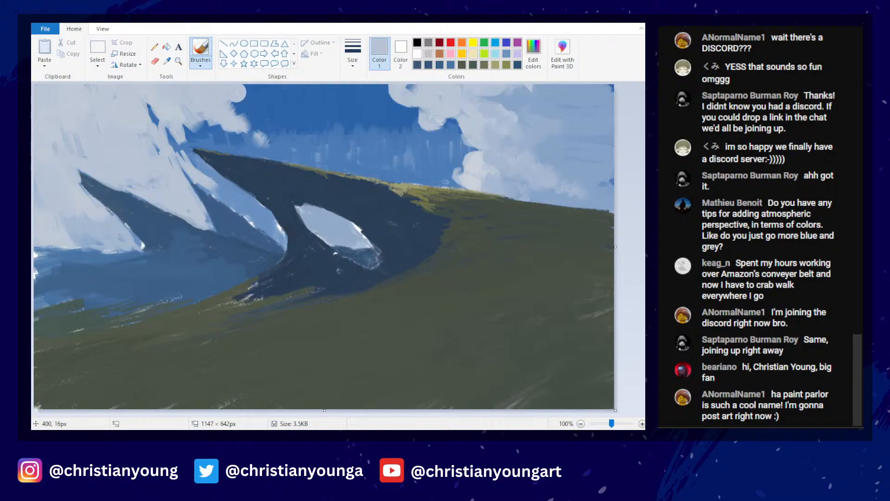
{"action": "mouse_move", "coordinate": [238, 89]}
{"action": "left_mouse_down"}
{"action": "mouse_move", "coordinate": [250, 108]}
{"action": "mouse_move", "coordinate": [271, 118]}
{"action": "left_mouse_up"}
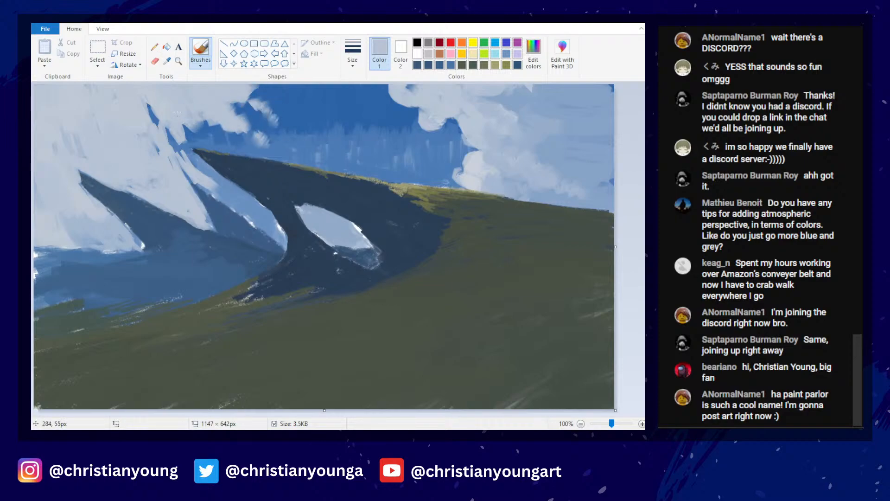
{"action": "left_click_drag", "start_coordinate": [150, 108], "coordinate": [156, 119]}
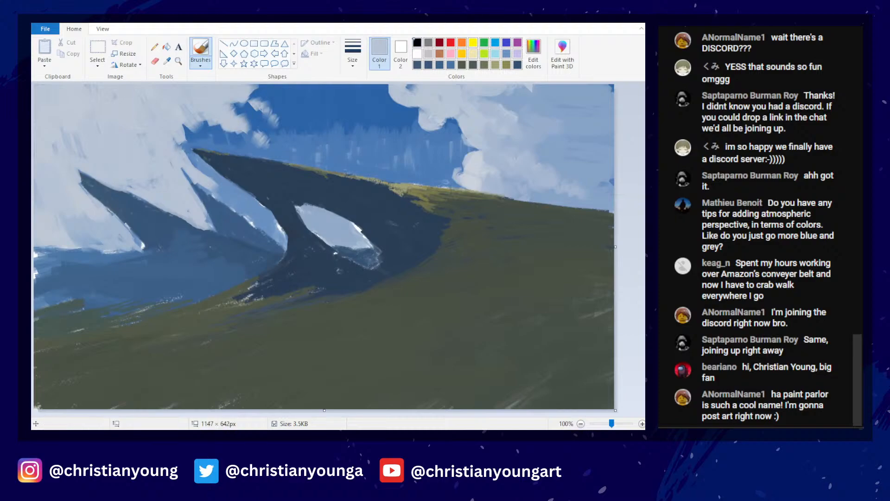
- Change the brush size and fill the blue gaps around the main rock's tip and behind the middle peak with cloud color
{"action": "left_click", "coordinate": [387, 124]}
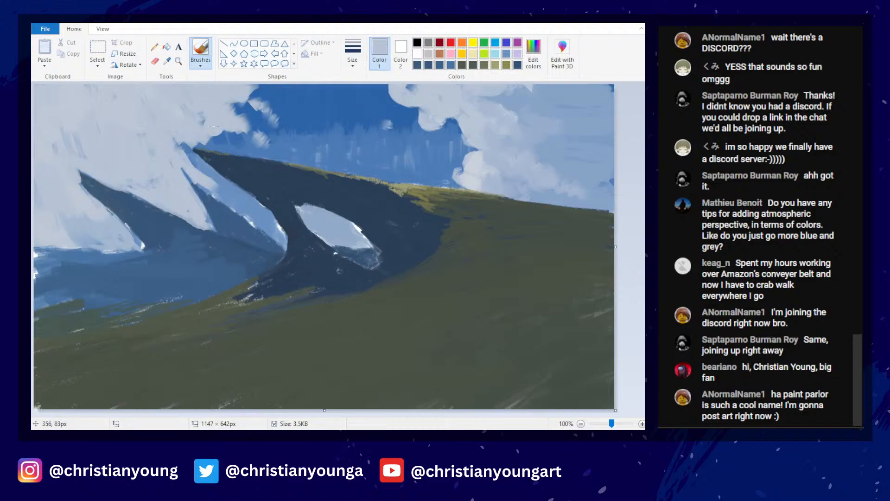
{"action": "mouse_move", "coordinate": [208, 122]}
{"action": "left_mouse_down"}
{"action": "mouse_move", "coordinate": [231, 132]}
{"action": "mouse_move", "coordinate": [221, 140]}
{"action": "mouse_move", "coordinate": [184, 136]}
{"action": "mouse_move", "coordinate": [223, 138]}
{"action": "left_mouse_up"}
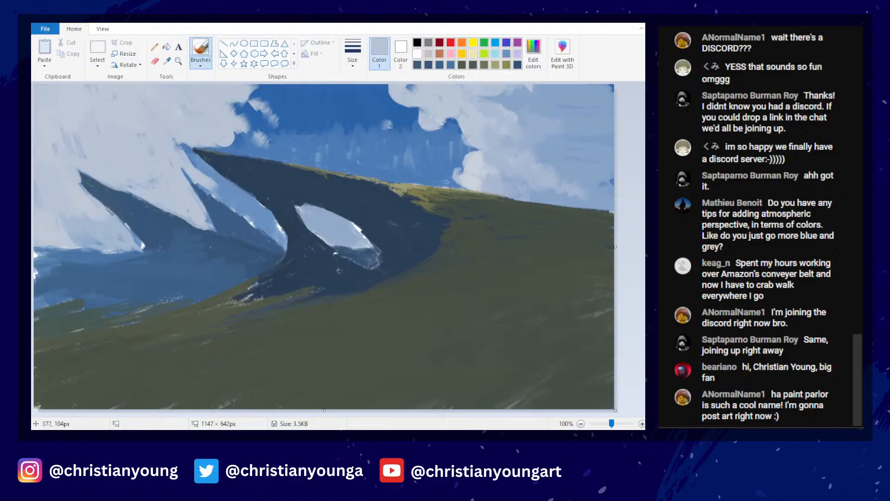
{"action": "scroll", "coordinate": [378, 221], "scroll_direction": "down", "scroll_amount": 3}
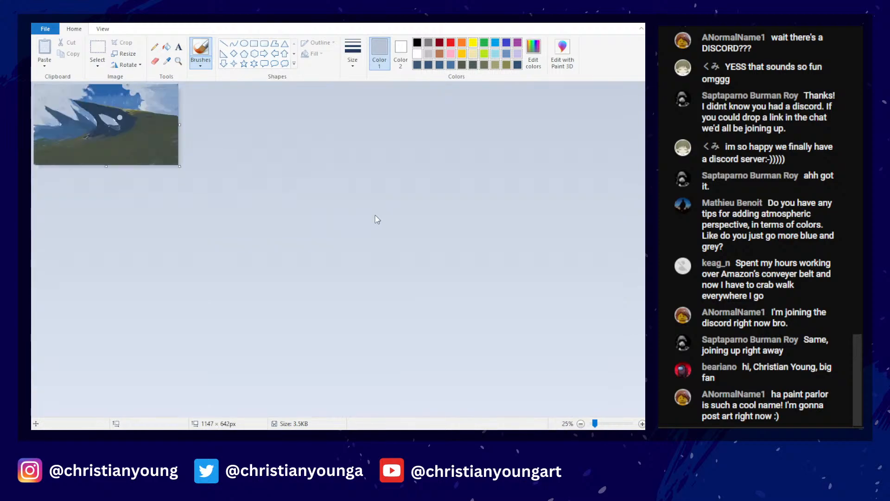
{"action": "scroll", "coordinate": [378, 221], "scroll_direction": "up", "scroll_amount": 4}
{"action": "scroll", "coordinate": [366, 216], "scroll_direction": "down", "scroll_amount": 1}
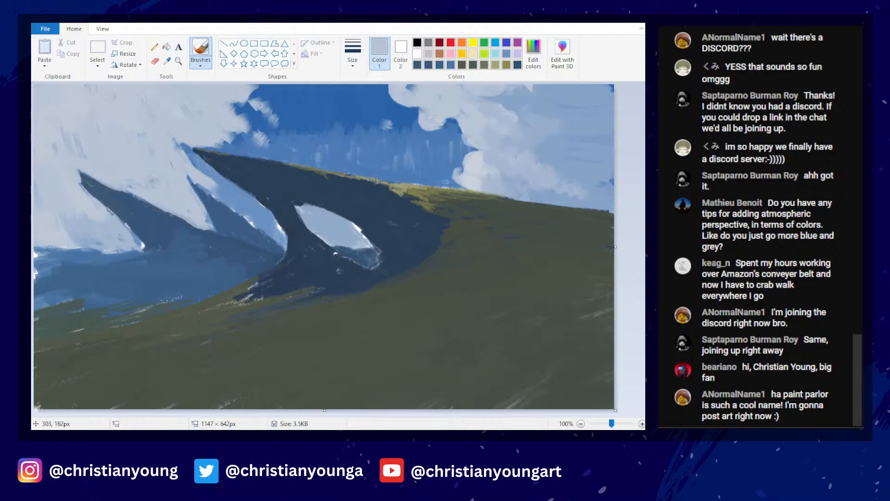
{"action": "mouse_move", "coordinate": [176, 148]}
{"action": "left_mouse_down"}
{"action": "mouse_move", "coordinate": [192, 158]}
{"action": "mouse_move", "coordinate": [181, 142]}
{"action": "left_mouse_up"}
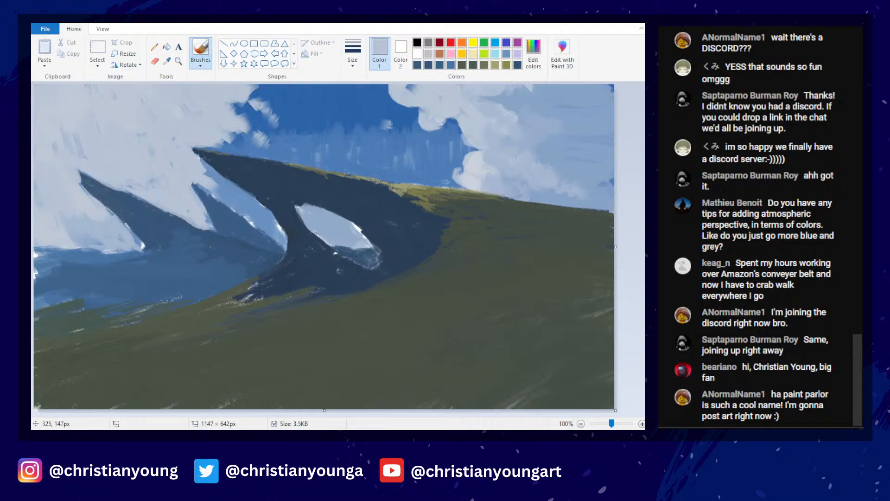
{"action": "left_click_drag", "start_coordinate": [207, 168], "coordinate": [251, 215]}
- Sample the pale tone between the main rock and middle peak, adjust the brush size and dab a small puff at the cloud's right edge
{"action": "left_click", "coordinate": [167, 61]}
{"action": "left_click", "coordinate": [217, 182]}
{"action": "left_click", "coordinate": [354, 53]}
{"action": "left_click", "coordinate": [356, 127]}
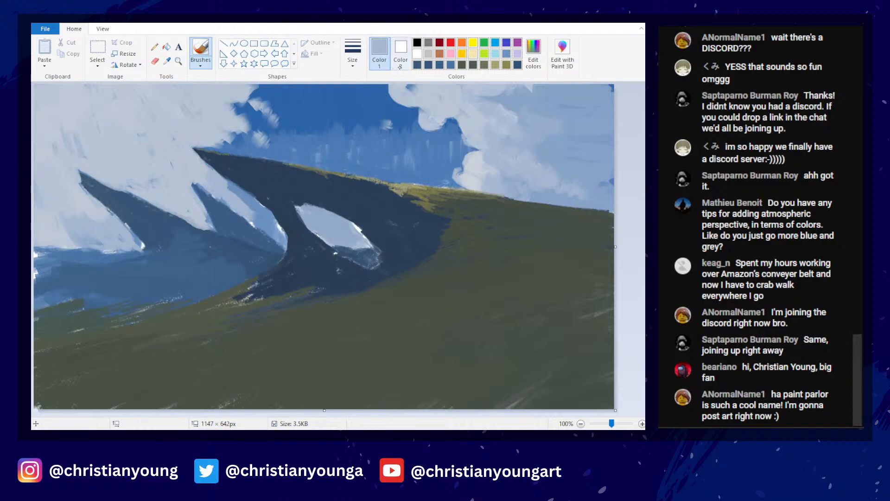
{"action": "left_click", "coordinate": [353, 54]}
{"action": "left_click", "coordinate": [384, 106]}
{"action": "left_click_drag", "start_coordinate": [242, 129], "coordinate": [255, 138]}
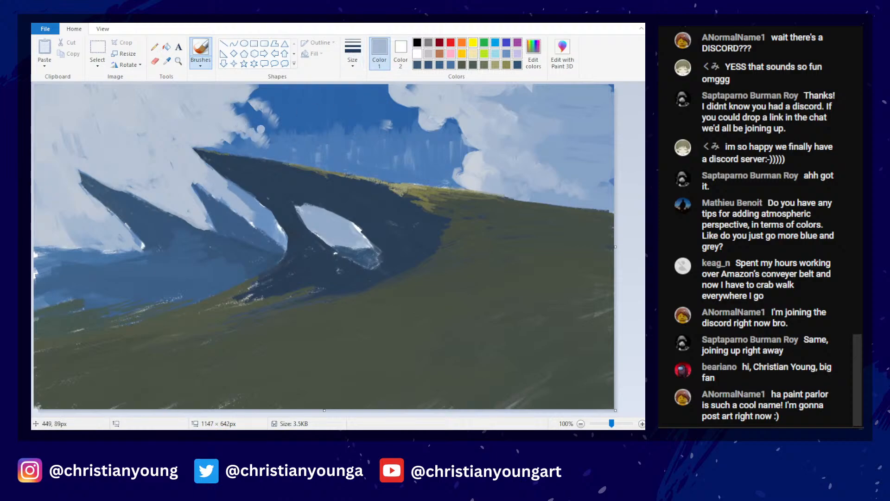
- Change the brush size and spread the left cloud over the main rock with broad strokes and scattered puffs
{"action": "left_click", "coordinate": [354, 54]}
{"action": "left_click", "coordinate": [364, 143]}
{"action": "mouse_move", "coordinate": [248, 98]}
{"action": "left_mouse_down"}
{"action": "mouse_move", "coordinate": [224, 96]}
{"action": "mouse_move", "coordinate": [296, 123]}
{"action": "left_mouse_up"}
{"action": "left_click_drag", "start_coordinate": [217, 89], "coordinate": [179, 93]}
{"action": "left_click_drag", "start_coordinate": [214, 103], "coordinate": [172, 102]}
{"action": "mouse_move", "coordinate": [243, 124]}
{"action": "left_mouse_down"}
{"action": "mouse_move", "coordinate": [274, 135]}
{"action": "mouse_move", "coordinate": [287, 151]}
{"action": "mouse_move", "coordinate": [313, 134]}
{"action": "mouse_move", "coordinate": [331, 141]}
{"action": "left_mouse_up"}
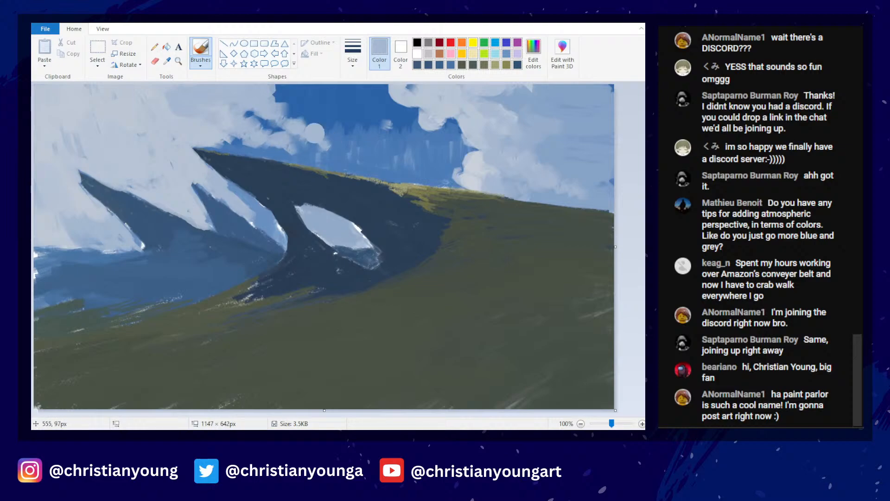
{"action": "scroll", "coordinate": [367, 126], "scroll_direction": "down", "scroll_amount": 3, "text": "ctrl"}
{"action": "scroll", "coordinate": [374, 144], "scroll_direction": "up", "scroll_amount": 3, "text": "ctrl"}
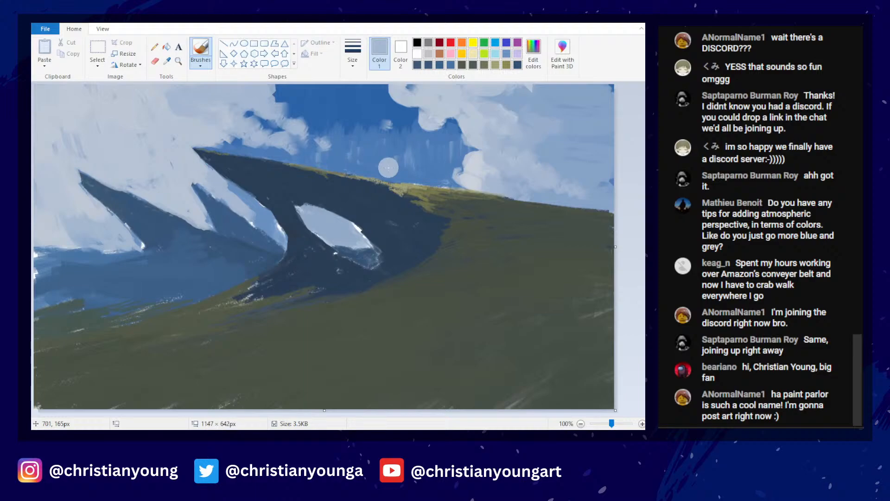
- Sample shadow tones from the right cloud and shade its upper left part
{"action": "left_click", "coordinate": [167, 60]}
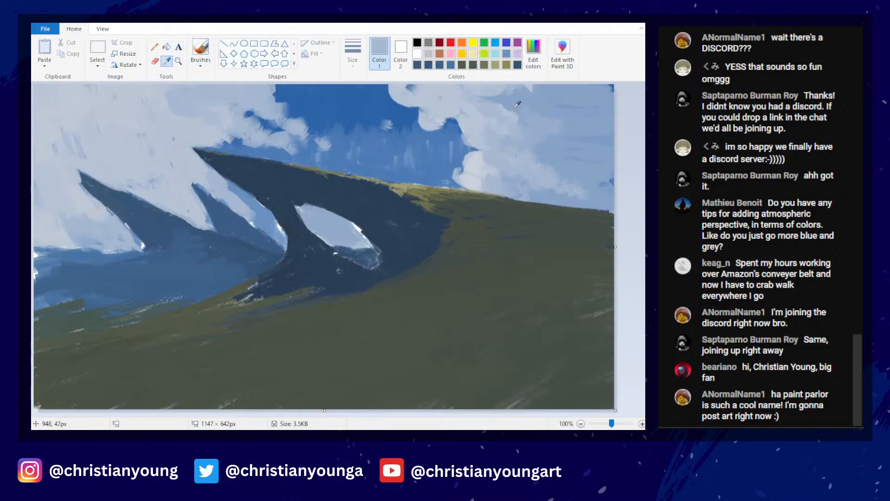
{"action": "left_click", "coordinate": [517, 104]}
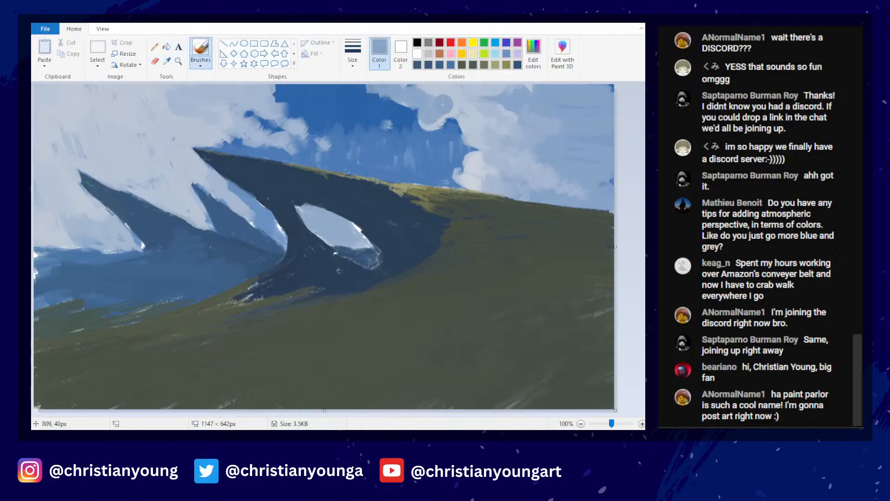
{"action": "left_click", "coordinate": [167, 61]}
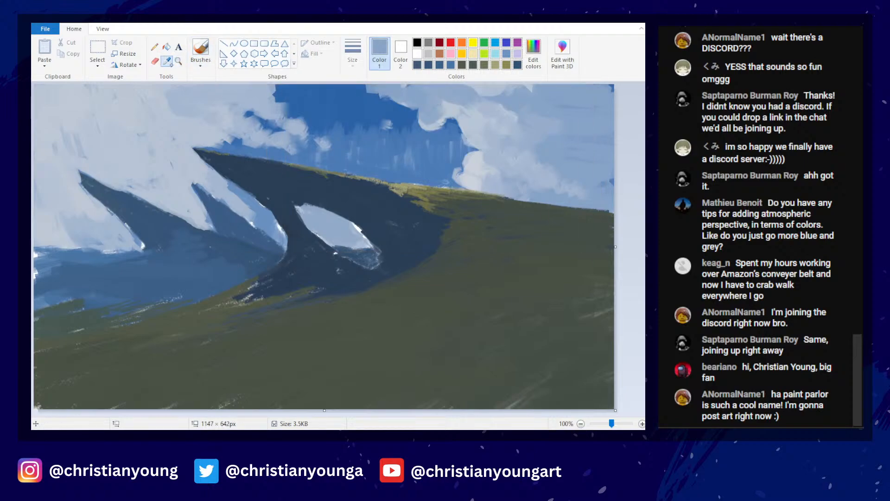
{"action": "left_click", "coordinate": [468, 102]}
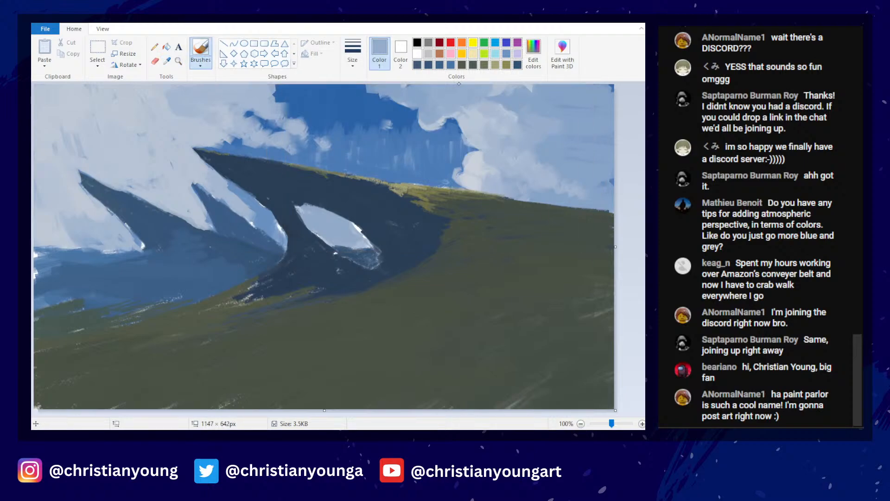
{"action": "mouse_move", "coordinate": [448, 120]}
{"action": "left_mouse_down"}
{"action": "mouse_move", "coordinate": [464, 107]}
{"action": "mouse_move", "coordinate": [492, 113]}
{"action": "mouse_move", "coordinate": [481, 84]}
{"action": "mouse_move", "coordinate": [508, 102]}
{"action": "left_mouse_up"}
{"action": "scroll", "coordinate": [482, 155], "scroll_direction": "down", "scroll_amount": 3}
{"action": "scroll", "coordinate": [501, 181], "scroll_direction": "up", "scroll_amount": 3}
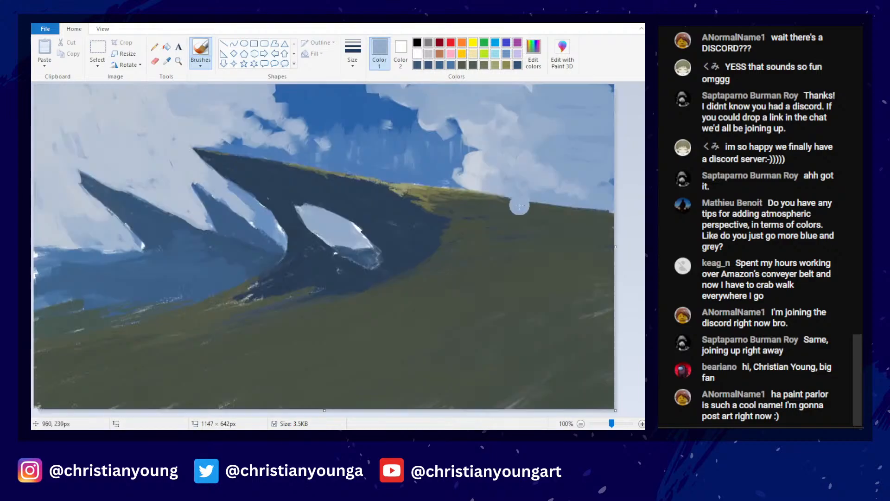
- Paint bluish cloud puffs across the upper sky between the left and right clouds
{"action": "mouse_move", "coordinate": [380, 104]}
{"action": "left_mouse_down"}
{"action": "mouse_move", "coordinate": [354, 93]}
{"action": "mouse_move", "coordinate": [376, 121]}
{"action": "mouse_move", "coordinate": [334, 91]}
{"action": "mouse_move", "coordinate": [343, 113]}
{"action": "mouse_move", "coordinate": [383, 99]}
{"action": "mouse_move", "coordinate": [334, 102]}
{"action": "mouse_move", "coordinate": [394, 100]}
{"action": "mouse_move", "coordinate": [473, 128]}
{"action": "mouse_move", "coordinate": [443, 139]}
{"action": "mouse_move", "coordinate": [523, 128]}
{"action": "mouse_move", "coordinate": [505, 111]}
{"action": "mouse_move", "coordinate": [538, 93]}
{"action": "mouse_move", "coordinate": [552, 97]}
{"action": "mouse_move", "coordinate": [552, 115]}
{"action": "left_mouse_up"}
{"action": "scroll", "coordinate": [565, 122], "scroll_direction": "down", "scroll_amount": 2}
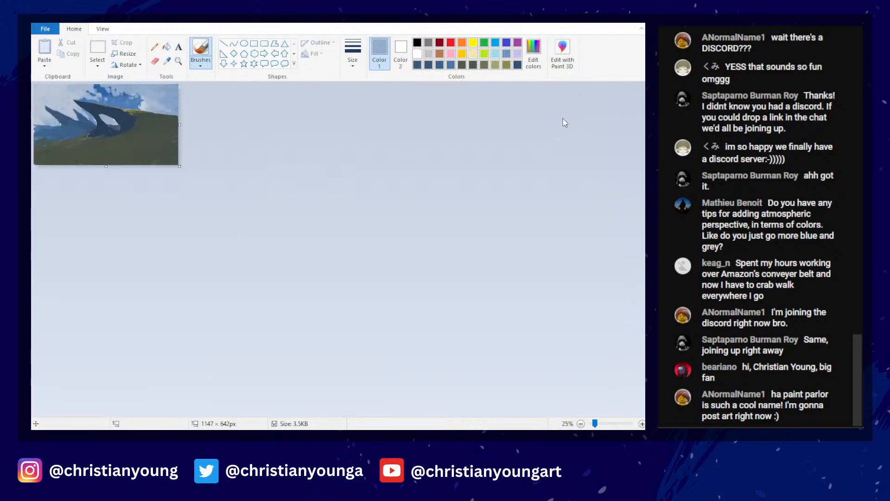
{"action": "scroll", "coordinate": [565, 123], "scroll_direction": "up", "scroll_amount": 2}
{"action": "scroll", "coordinate": [487, 143], "scroll_direction": "down", "scroll_amount": 2}
{"action": "scroll", "coordinate": [496, 139], "scroll_direction": "up", "scroll_amount": 2}
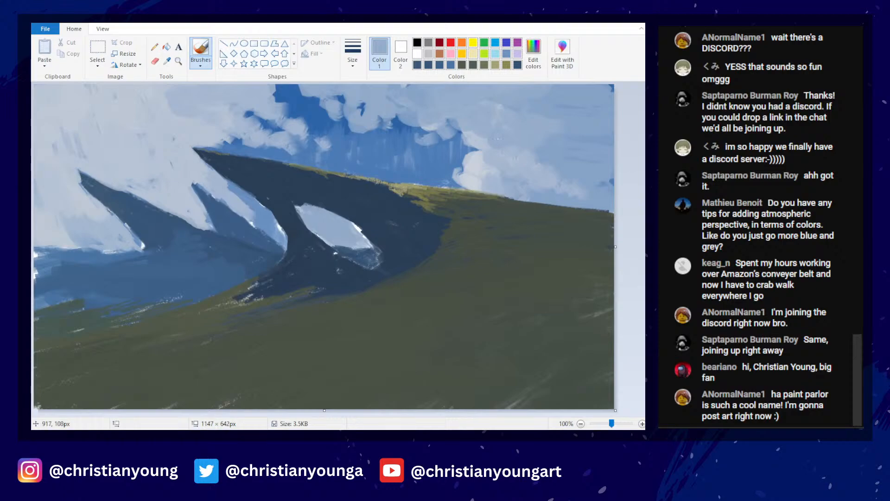
- Sample the blue ground below the peaks, mix a muted grey-green from it and dab it on the left peak's upper slope
{"action": "scroll", "coordinate": [449, 174], "scroll_direction": "down", "scroll_amount": 2}
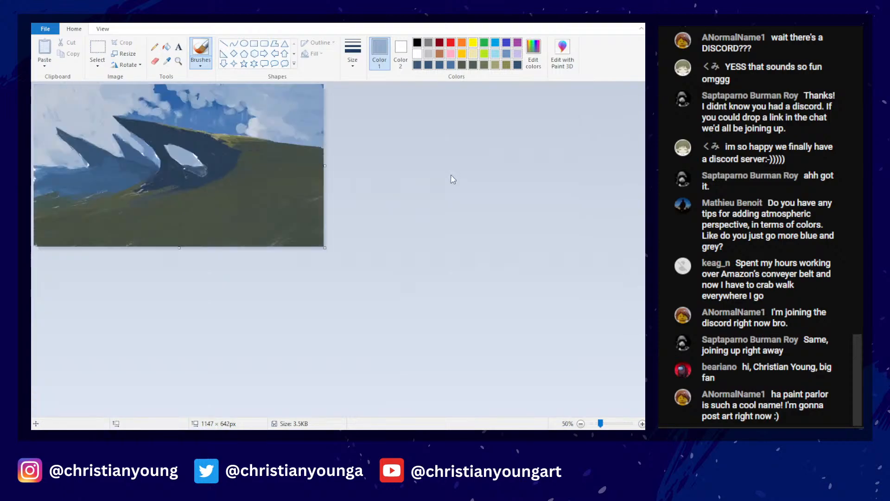
{"action": "scroll", "coordinate": [453, 176], "scroll_direction": "up", "scroll_amount": 2}
{"action": "scroll", "coordinate": [453, 176], "scroll_direction": "down", "scroll_amount": 2}
{"action": "scroll", "coordinate": [483, 186], "scroll_direction": "up", "scroll_amount": 2}
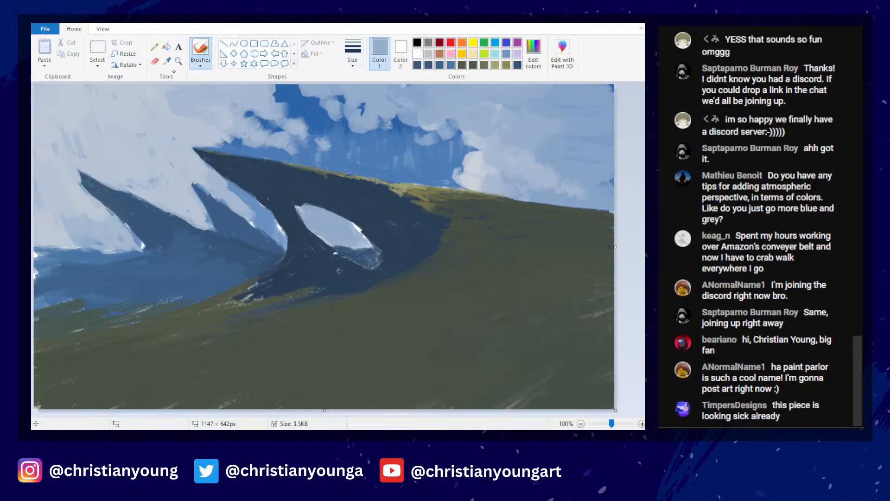
{"action": "left_click", "coordinate": [167, 60]}
{"action": "left_click", "coordinate": [178, 277]}
{"action": "left_click", "coordinate": [534, 54]}
{"action": "left_click", "coordinate": [605, 80]}
{"action": "left_click", "coordinate": [506, 120]}
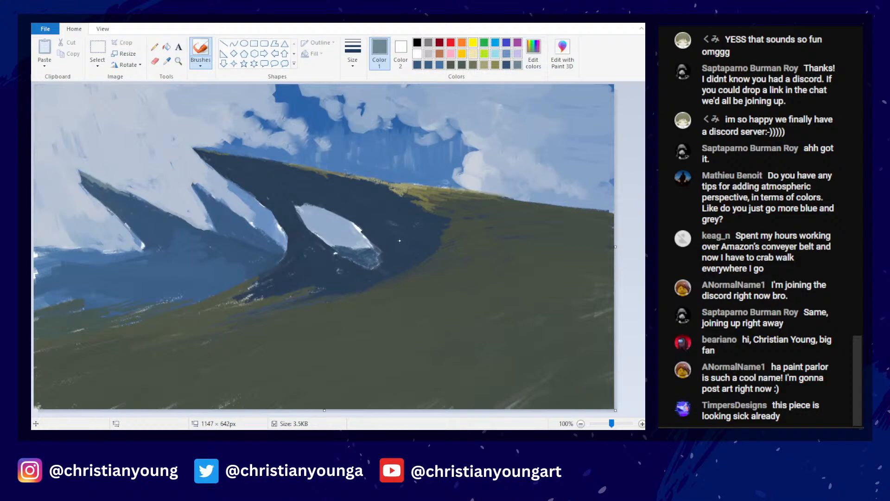
- Adjust the grey-green tone and brush it along the sunlit back slope of the left peak
{"action": "left_click", "coordinate": [533, 54]}
{"action": "left_click", "coordinate": [606, 81]}
{"action": "left_click", "coordinate": [640, 62]}
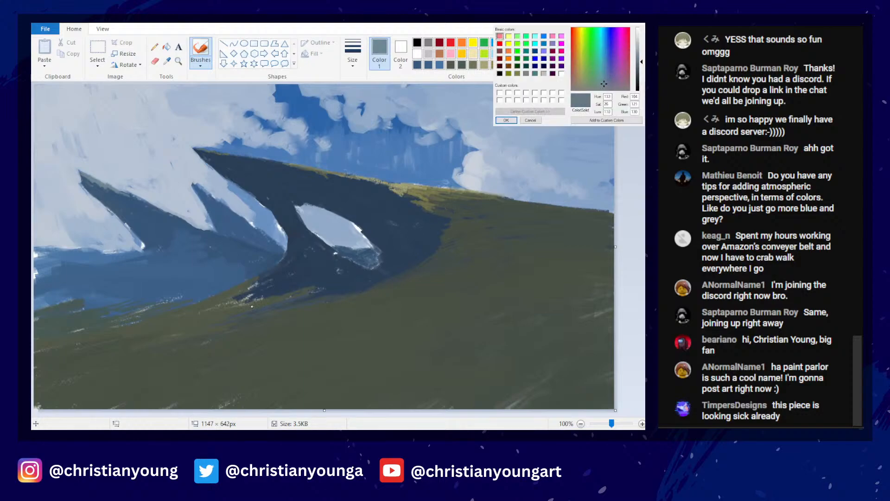
{"action": "key", "text": "Return"}
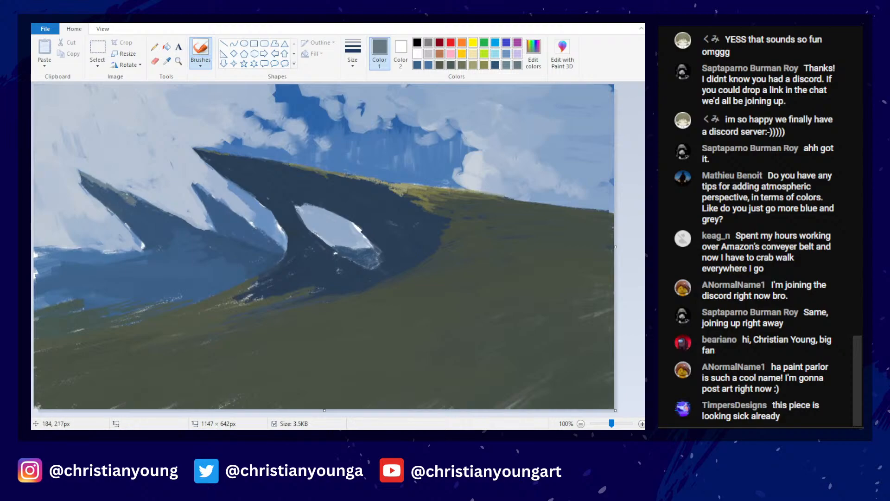
{"action": "mouse_move", "coordinate": [146, 205]}
{"action": "left_mouse_down"}
{"action": "mouse_move", "coordinate": [149, 226]}
{"action": "mouse_move", "coordinate": [135, 217]}
{"action": "mouse_move", "coordinate": [163, 214]}
{"action": "left_mouse_up"}
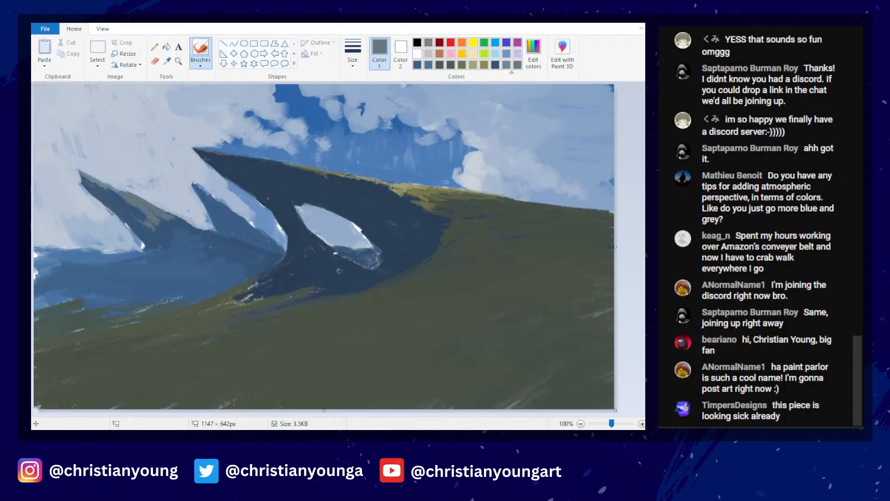
- Adjust the grey-green again and extend the left peak's sunlit slope down to its base toward the middle peak
{"action": "left_click", "coordinate": [533, 53]}
{"action": "left_click", "coordinate": [507, 119]}
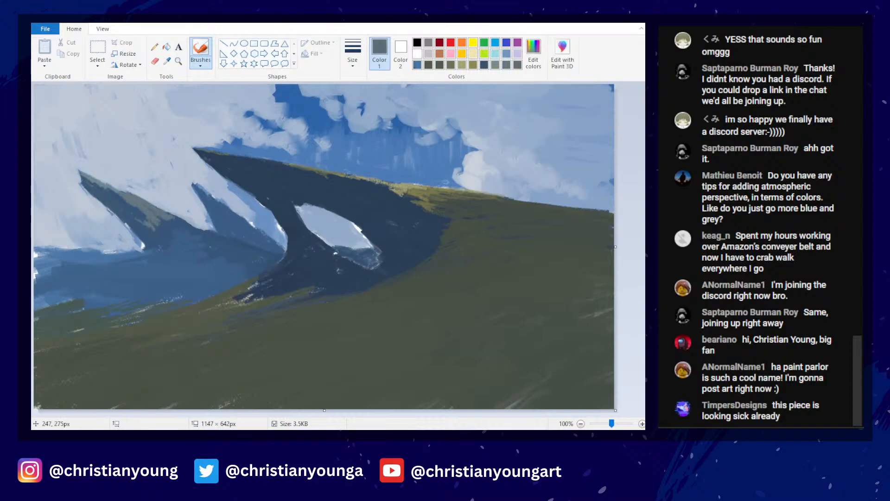
{"action": "mouse_move", "coordinate": [156, 225]}
{"action": "left_mouse_down"}
{"action": "mouse_move", "coordinate": [161, 237]}
{"action": "mouse_move", "coordinate": [153, 223]}
{"action": "mouse_move", "coordinate": [171, 228]}
{"action": "left_mouse_up"}
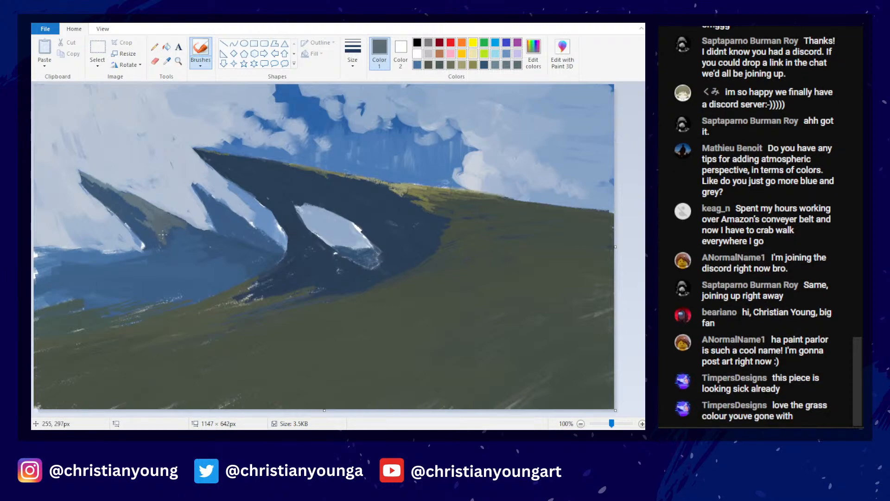
{"action": "left_click_drag", "start_coordinate": [166, 230], "coordinate": [198, 238]}
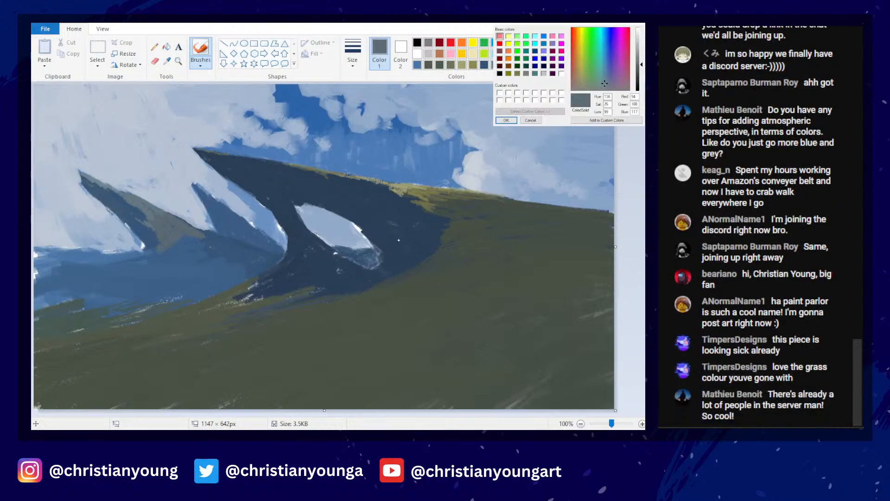
- Mix a slightly darker, greener grey and paint it across the foot of the left peak
{"action": "left_click_drag", "start_coordinate": [399, 240], "coordinate": [396, 242]}
{"action": "left_click", "coordinate": [451, 213]}
{"action": "left_click", "coordinate": [513, 121]}
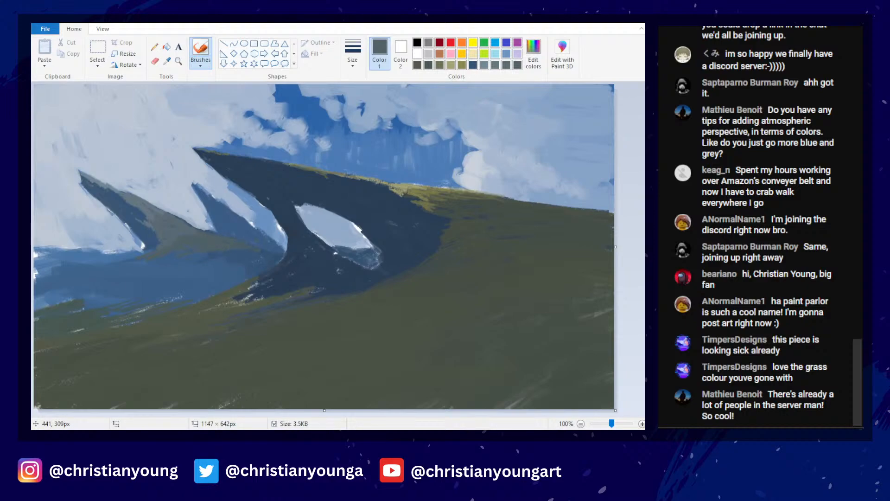
{"action": "left_click", "coordinate": [534, 54]}
{"action": "left_click", "coordinate": [633, 63]}
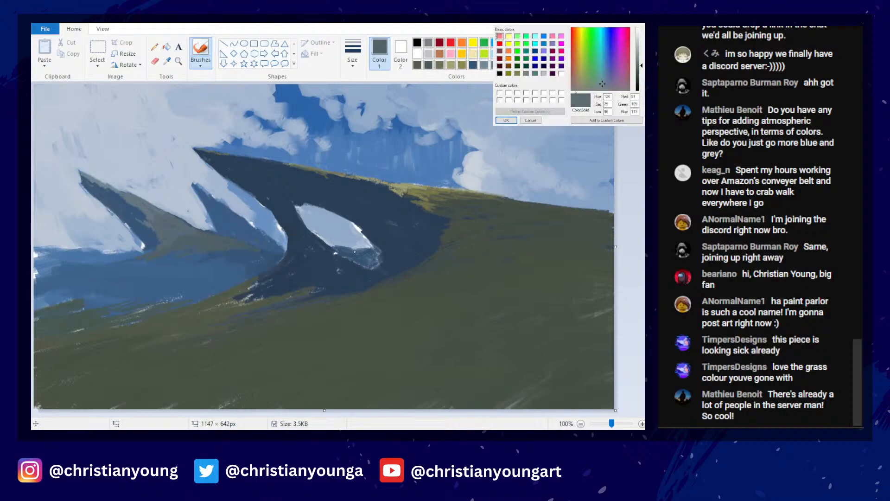
{"action": "left_click", "coordinate": [506, 120]}
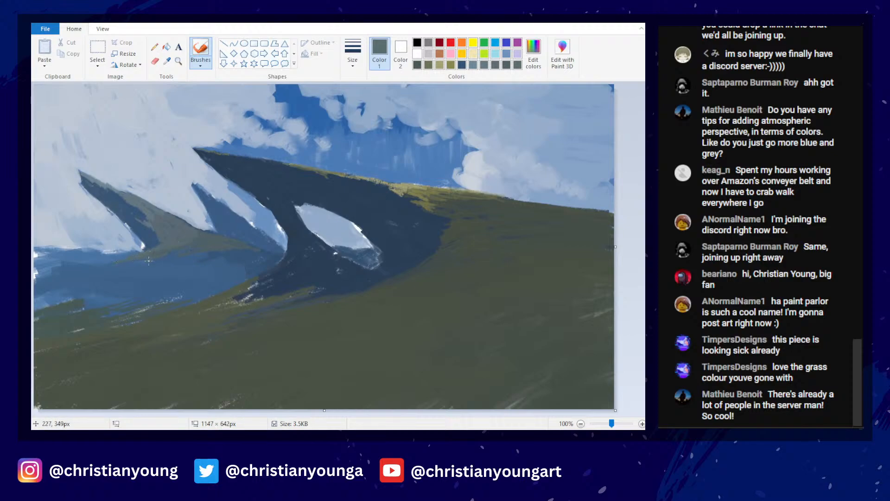
- Sample the tone at the left peak's foot, shift it toward green and cover the blue ground below the peaks with grassy strokes
{"action": "scroll", "coordinate": [339, 238], "scroll_direction": "down", "scroll_amount": 2}
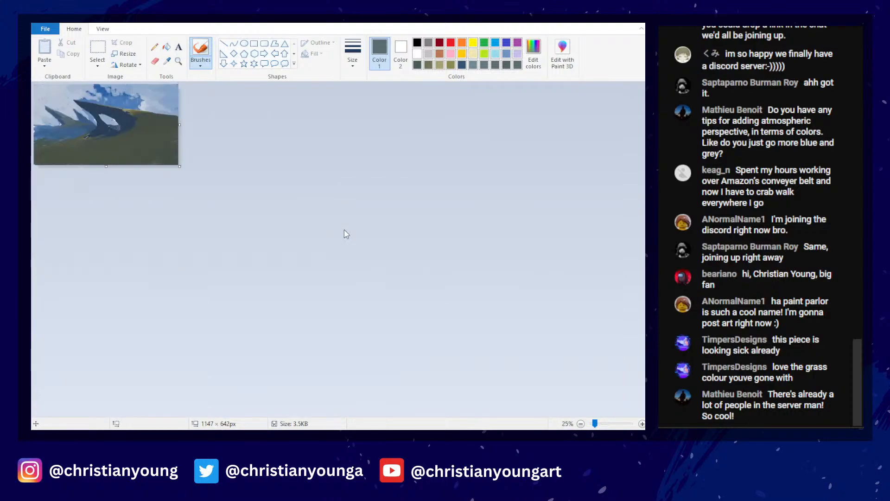
{"action": "scroll", "coordinate": [349, 237], "scroll_direction": "up", "scroll_amount": 2}
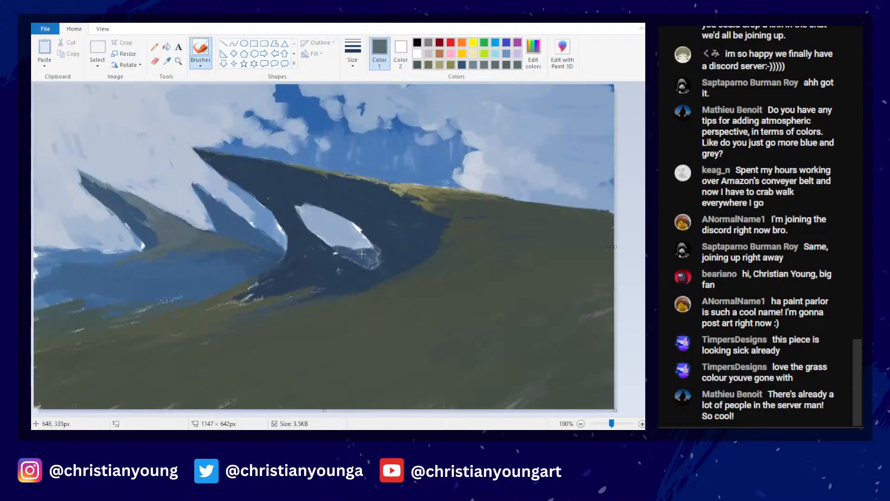
{"action": "left_click", "coordinate": [167, 61]}
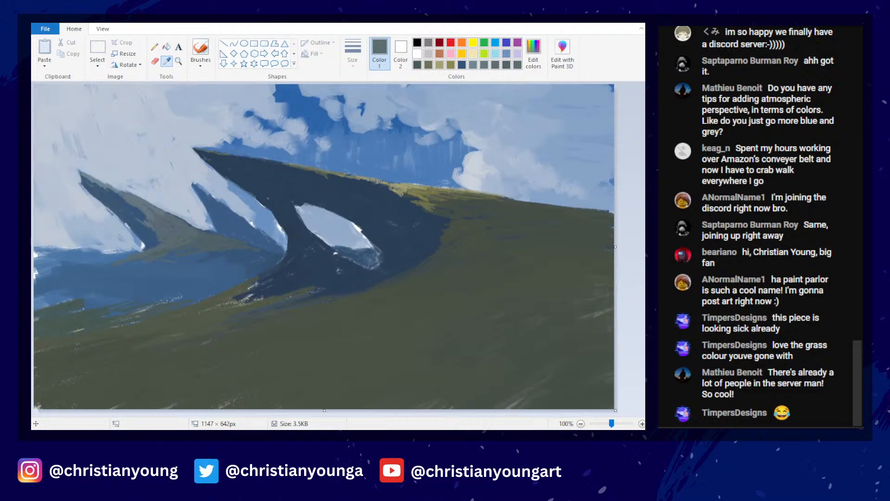
{"action": "left_click", "coordinate": [191, 246]}
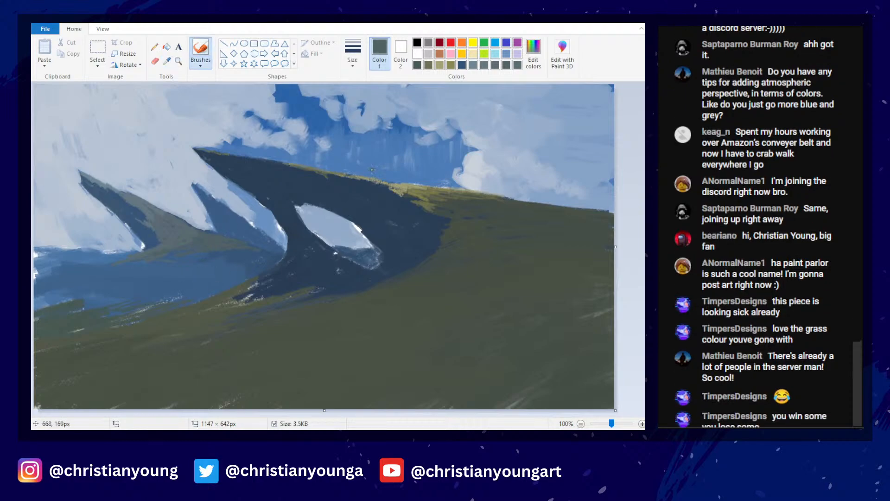
{"action": "left_click", "coordinate": [541, 57]}
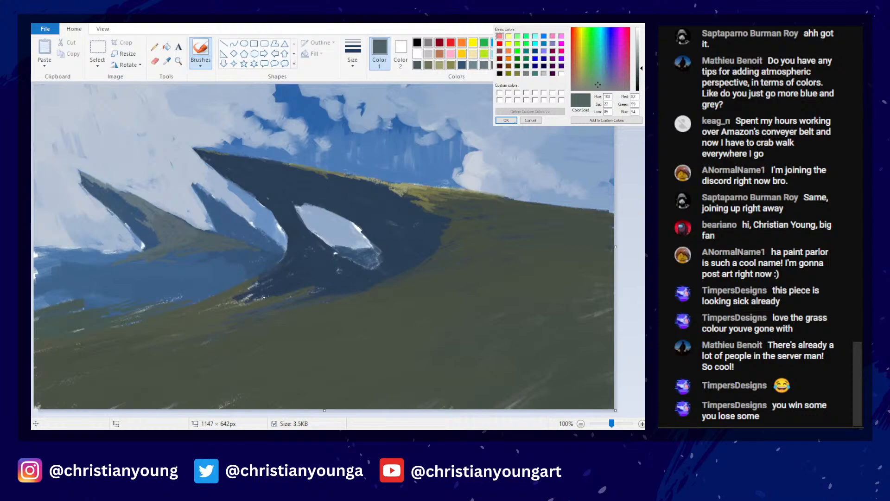
{"action": "left_click", "coordinate": [506, 120]}
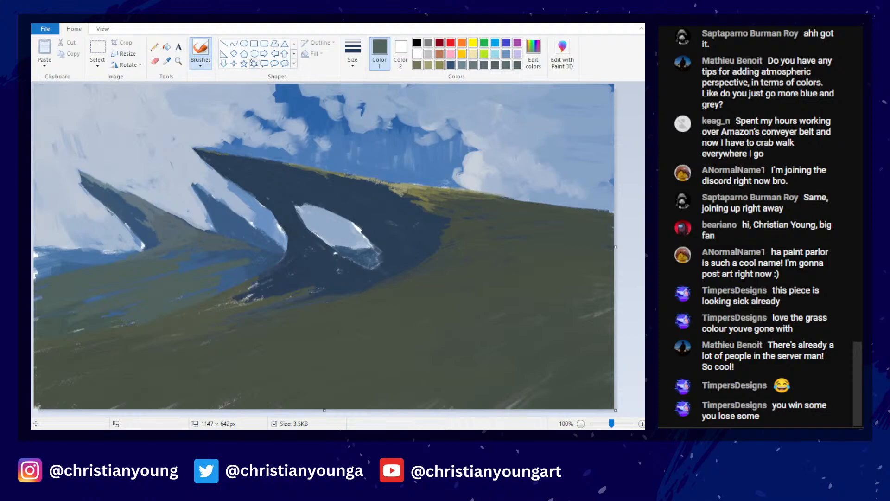
- Sample the left peak's slope, mix a muted green-grey and add strokes below the middle peak and on the left slope
{"action": "left_click", "coordinate": [166, 60]}
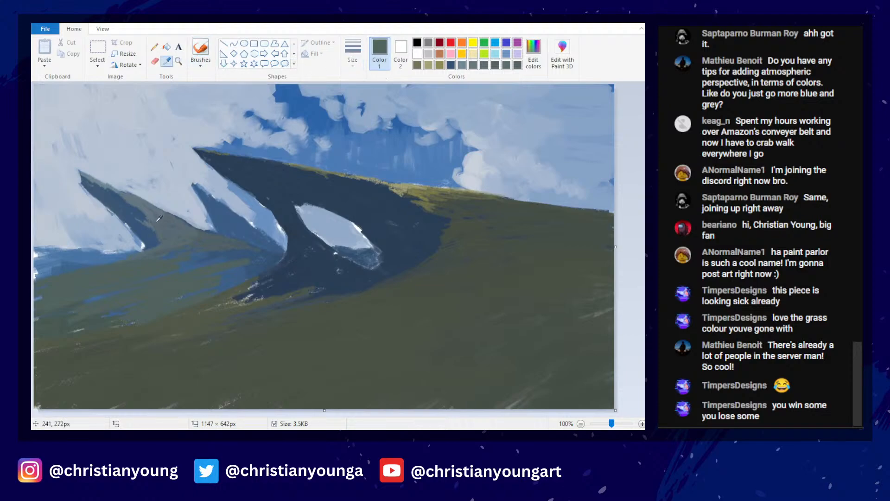
{"action": "left_click", "coordinate": [159, 216]}
{"action": "left_click", "coordinate": [533, 53]}
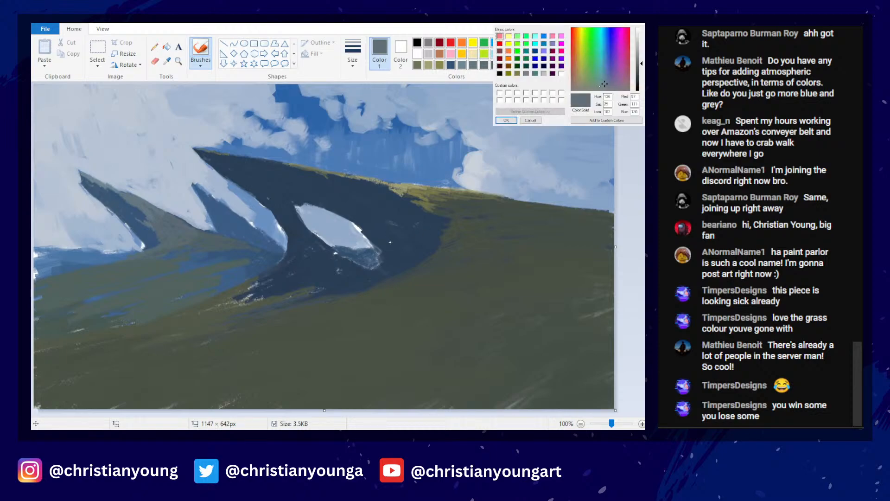
{"action": "left_click", "coordinate": [506, 120]}
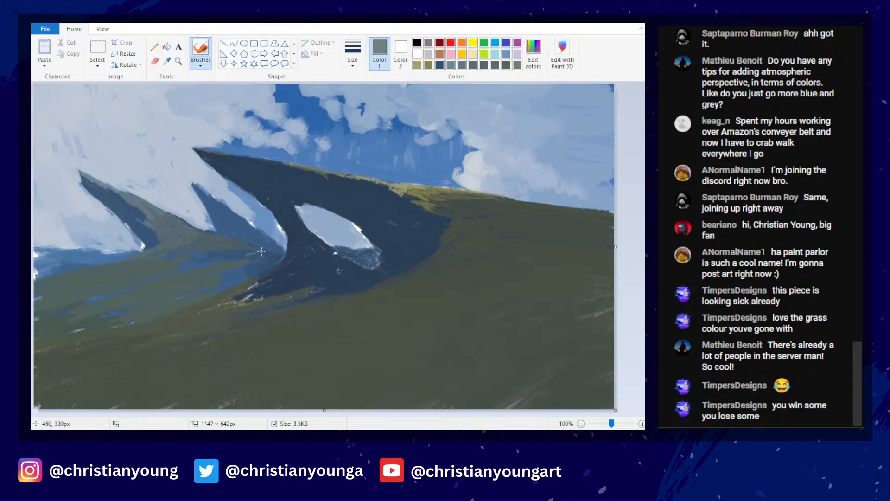
{"action": "left_click_drag", "start_coordinate": [262, 251], "coordinate": [222, 262]}
{"action": "left_click_drag", "start_coordinate": [173, 217], "coordinate": [187, 218]}
{"action": "scroll", "coordinate": [355, 195], "scroll_direction": "down", "scroll_amount": 3}
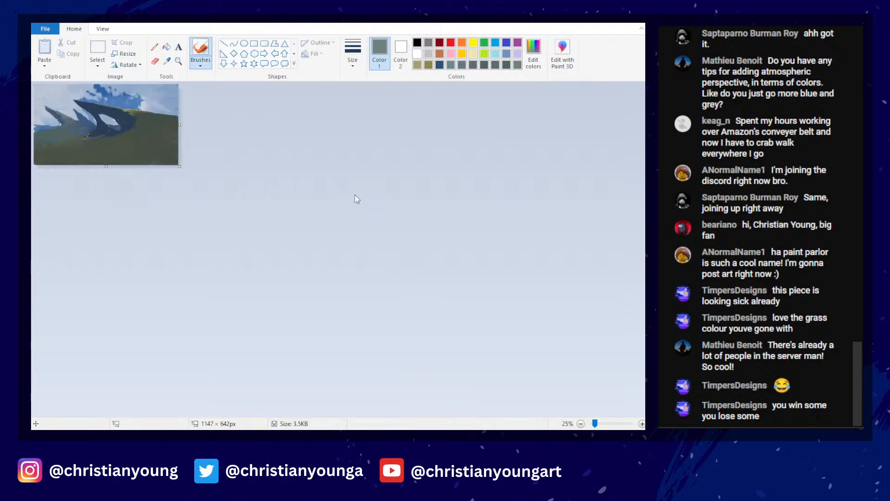
{"action": "scroll", "coordinate": [355, 194], "scroll_direction": "up", "scroll_amount": 3}
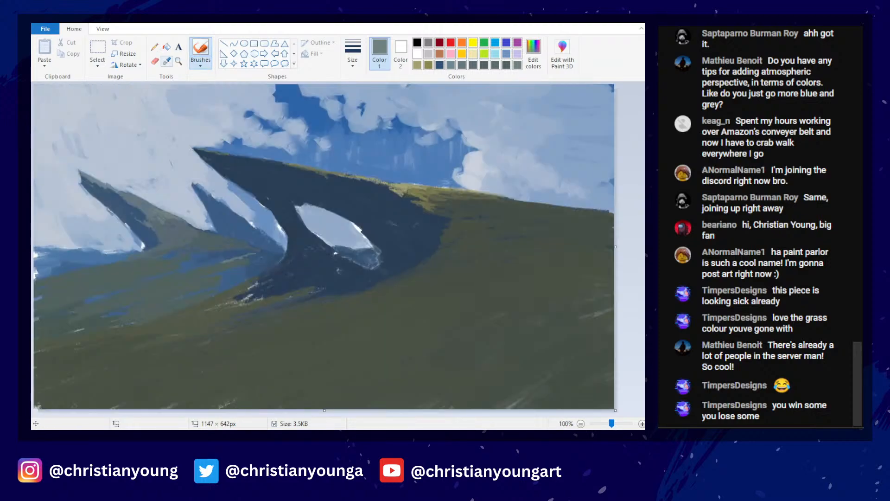
- Sample the ground below the middle peak, mix a muted olive green and blend grassy strokes into the main rock's base
{"action": "left_click", "coordinate": [167, 61]}
{"action": "left_click", "coordinate": [240, 261]}
{"action": "left_click", "coordinate": [533, 53]}
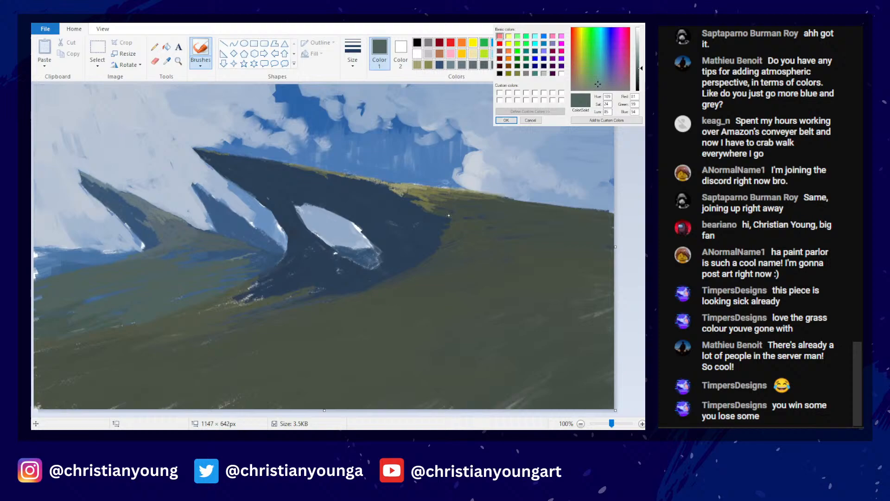
{"action": "left_click", "coordinate": [506, 120]}
{"action": "mouse_move", "coordinate": [322, 286]}
{"action": "left_mouse_down"}
{"action": "mouse_move", "coordinate": [305, 300]}
{"action": "mouse_move", "coordinate": [294, 284]}
{"action": "mouse_move", "coordinate": [247, 286]}
{"action": "left_mouse_up"}
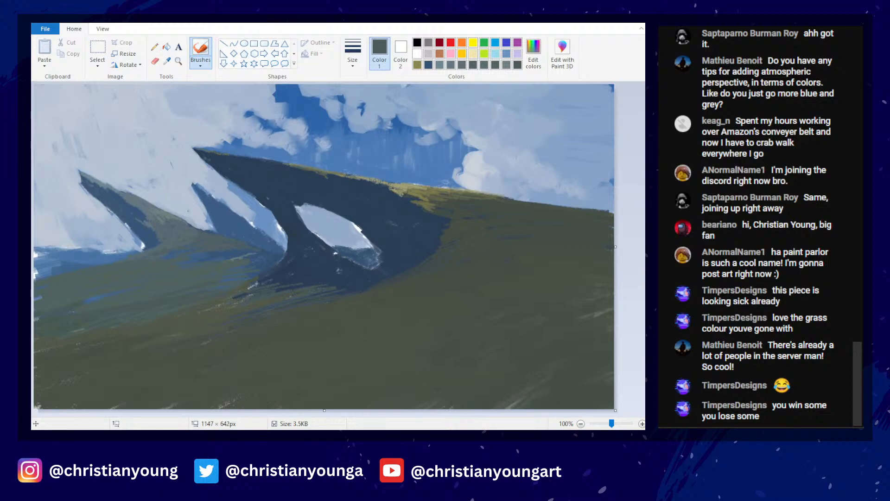
{"action": "scroll", "coordinate": [294, 242], "scroll_direction": "down", "scroll_amount": 3}
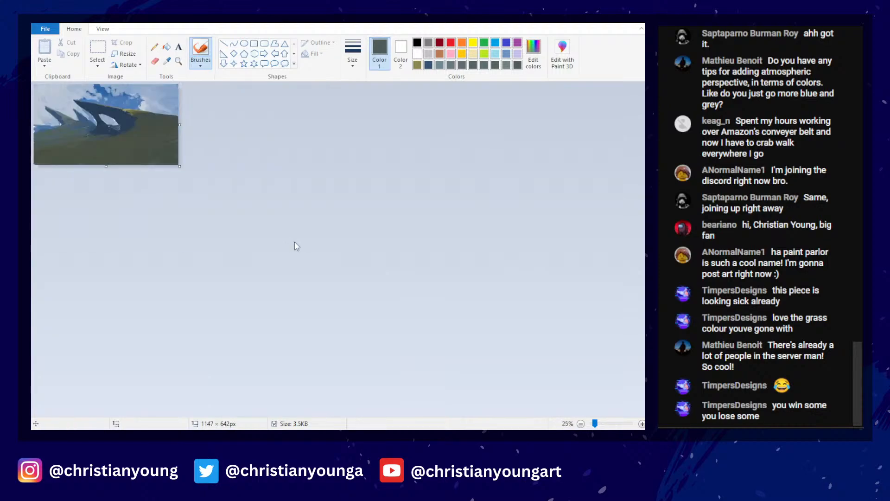
{"action": "scroll", "coordinate": [295, 243], "scroll_direction": "up", "scroll_amount": 3}
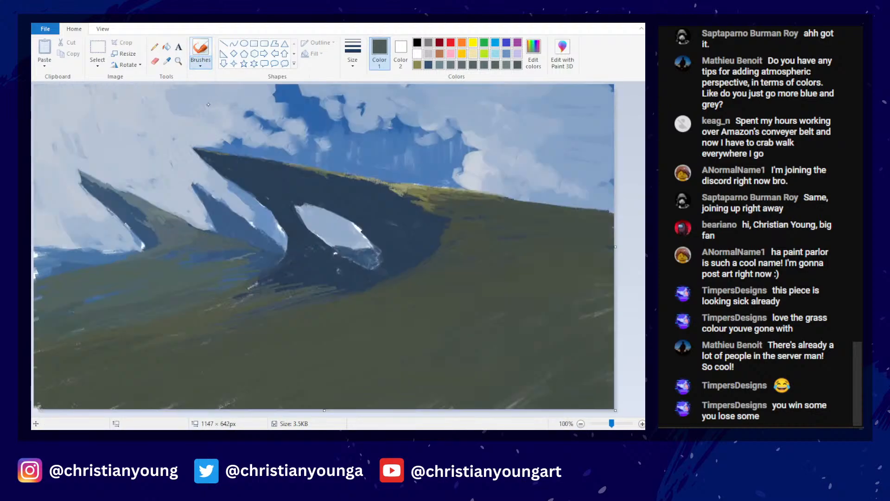
- Sample the pale cloud tone between the middle peak and main rock and repaint the gap to sharpen the middle peak's edge
{"action": "left_click", "coordinate": [166, 61]}
{"action": "left_click", "coordinate": [238, 206]}
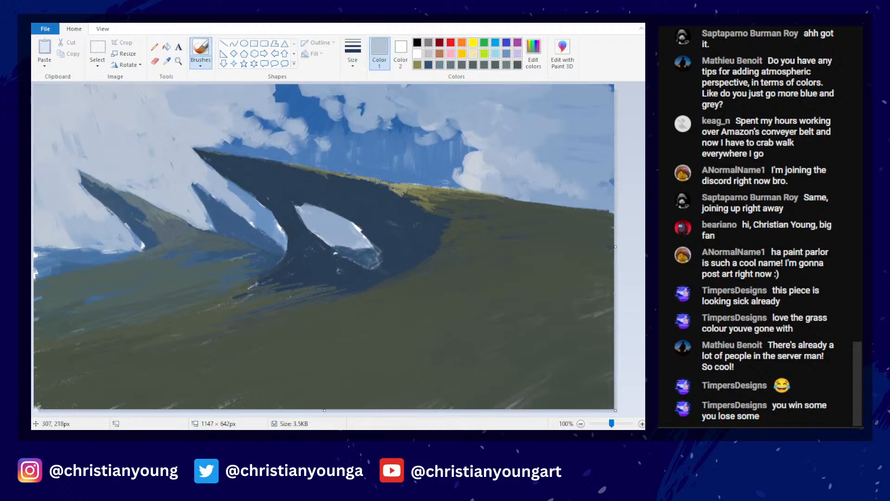
{"action": "mouse_move", "coordinate": [238, 206]}
{"action": "left_mouse_down"}
{"action": "mouse_move", "coordinate": [284, 248]}
{"action": "mouse_move", "coordinate": [275, 225]}
{"action": "mouse_move", "coordinate": [254, 216]}
{"action": "mouse_move", "coordinate": [230, 185]}
{"action": "mouse_move", "coordinate": [265, 218]}
{"action": "left_mouse_up"}
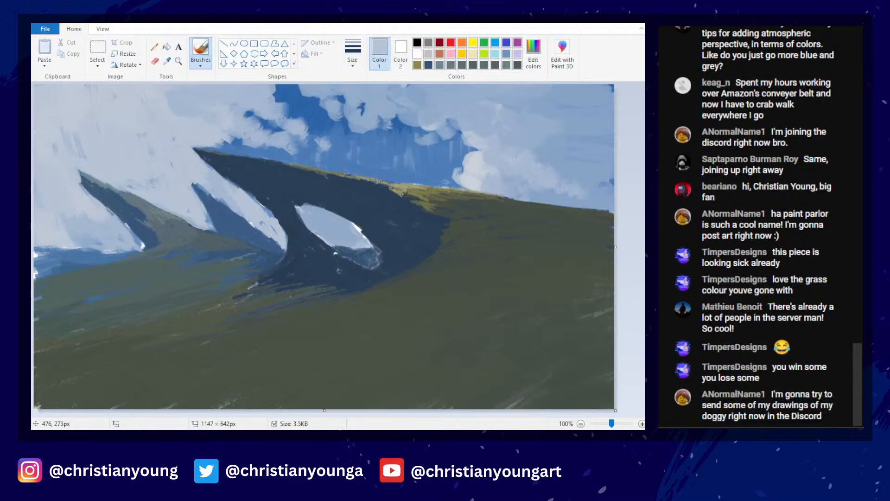
{"action": "scroll", "coordinate": [356, 179], "scroll_direction": "down", "scroll_amount": 2}
{"action": "scroll", "coordinate": [361, 181], "scroll_direction": "up", "scroll_amount": 2}
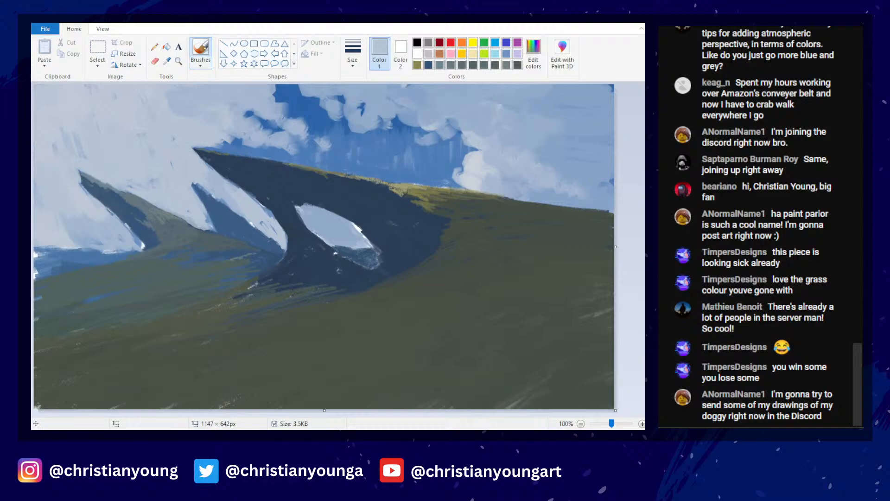
- Switch the brush, resample the pale tone between the middle peak and main rock and smooth the cloud there
{"action": "left_click", "coordinate": [201, 64]}
{"action": "left_click", "coordinate": [222, 102]}
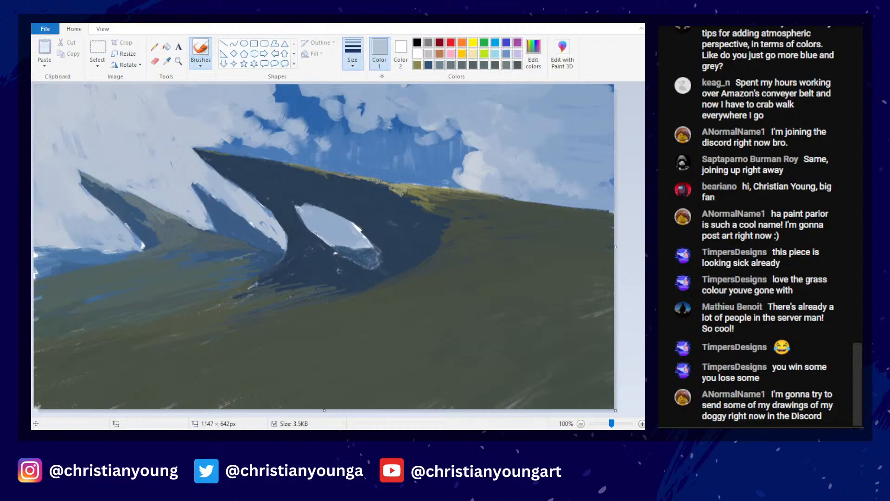
{"action": "left_click", "coordinate": [167, 61]}
{"action": "left_click", "coordinate": [258, 200]}
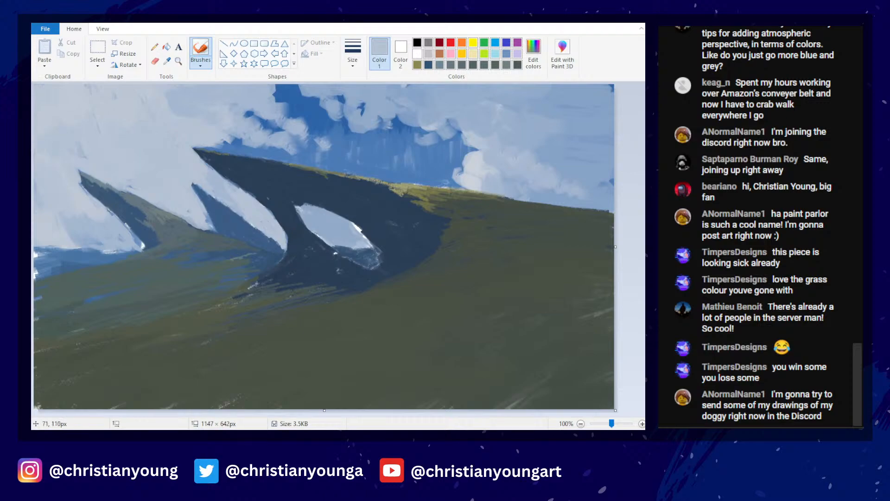
- Examine the composition of the whole painting at reduced and full size
{"action": "scroll", "coordinate": [344, 181], "scroll_direction": "down", "scroll_amount": 3}
{"action": "scroll", "coordinate": [344, 182], "scroll_direction": "up", "scroll_amount": 3}
{"action": "scroll", "coordinate": [347, 192], "scroll_direction": "down", "scroll_amount": 2}
{"action": "scroll", "coordinate": [347, 194], "scroll_direction": "up", "scroll_amount": 3}
{"action": "scroll", "coordinate": [349, 192], "scroll_direction": "down", "scroll_amount": 1}
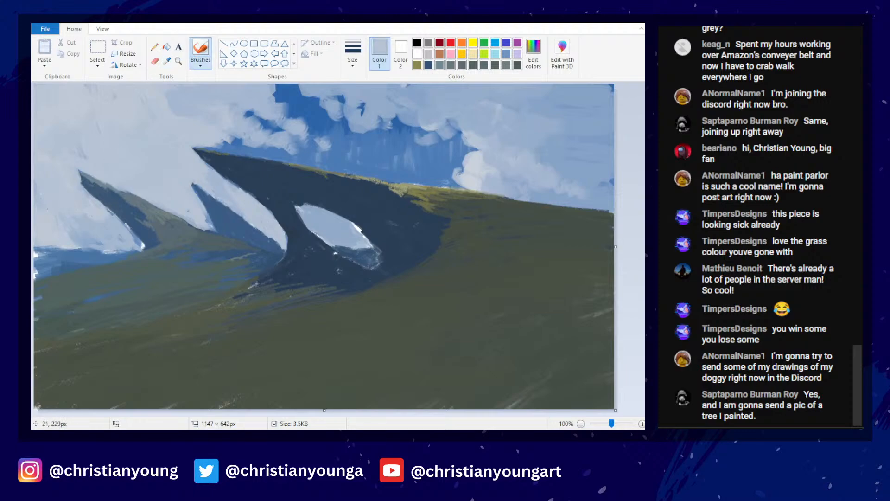
{"action": "scroll", "coordinate": [332, 224], "scroll_direction": "down", "scroll_amount": 1}
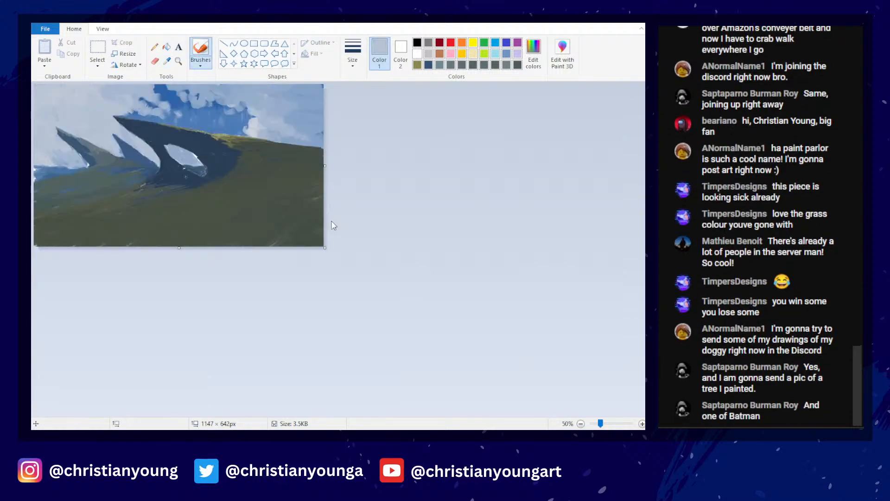
{"action": "scroll", "coordinate": [333, 225], "scroll_direction": "up", "scroll_amount": 1}
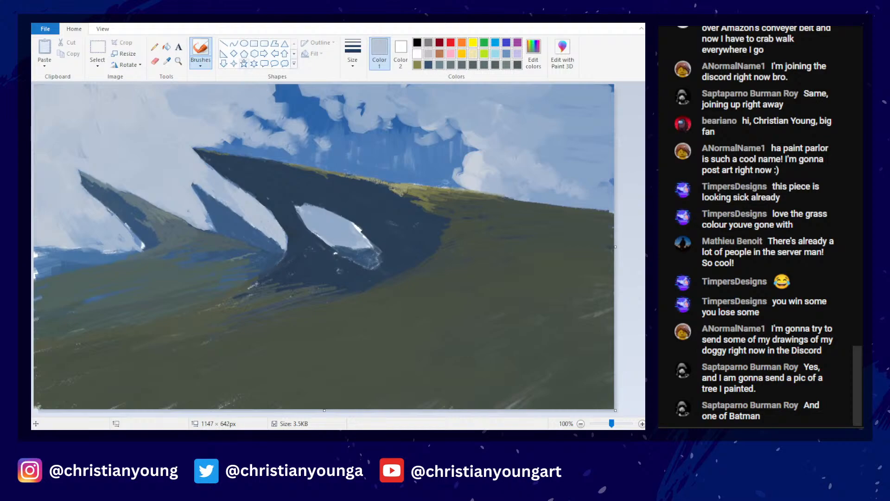
- Switch the brush, sample the bright cloud above the grassy ridge, mix a near-white and paint sunlit highlights along the cloud above the main rock's tip
{"action": "left_click", "coordinate": [200, 64]}
{"action": "left_click", "coordinate": [201, 83]}
{"action": "left_click", "coordinate": [167, 61]}
{"action": "left_click", "coordinate": [472, 171]}
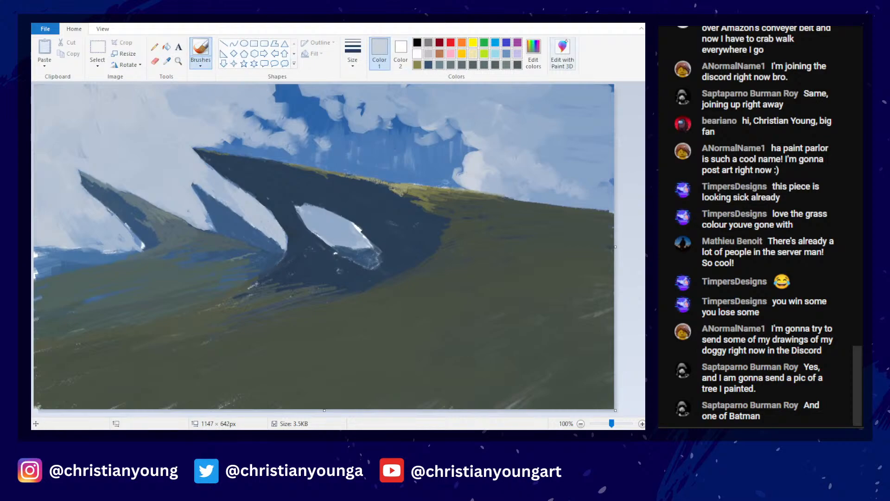
{"action": "left_click", "coordinate": [533, 54]}
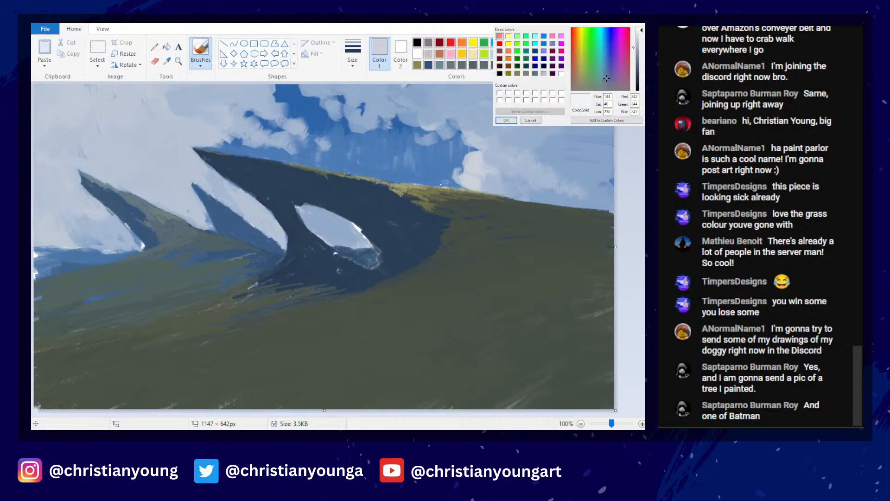
{"action": "left_click", "coordinate": [507, 120]}
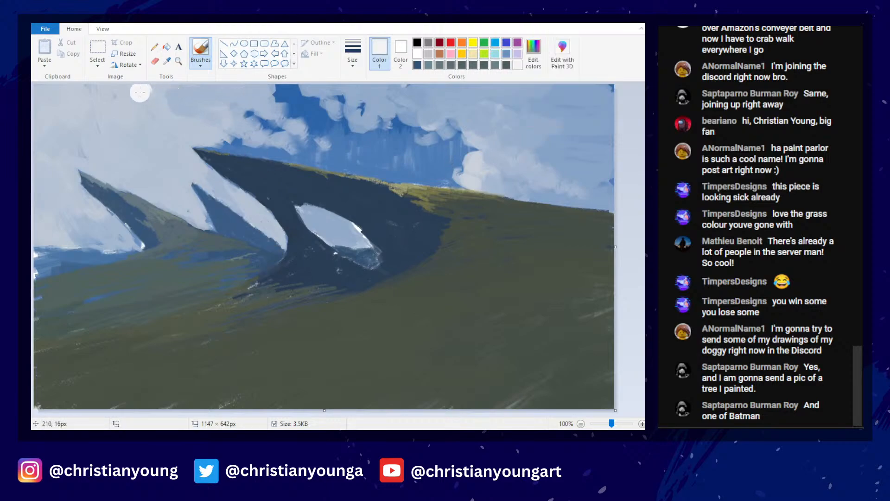
{"action": "mouse_move", "coordinate": [145, 89]}
{"action": "left_mouse_down"}
{"action": "mouse_move", "coordinate": [175, 88]}
{"action": "mouse_move", "coordinate": [159, 95]}
{"action": "mouse_move", "coordinate": [177, 107]}
{"action": "mouse_move", "coordinate": [191, 101]}
{"action": "mouse_move", "coordinate": [191, 110]}
{"action": "mouse_move", "coordinate": [216, 108]}
{"action": "mouse_move", "coordinate": [196, 113]}
{"action": "mouse_move", "coordinate": [250, 120]}
{"action": "left_mouse_up"}
- Sample the pale cloud tone beside the new highlights and soften their lower edge into the shaded cloud
{"action": "left_click", "coordinate": [166, 61]}
{"action": "left_click", "coordinate": [189, 104]}
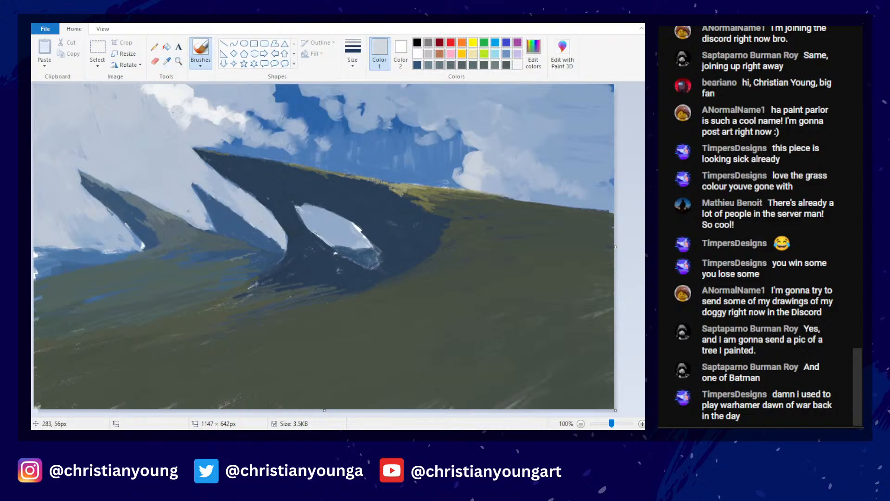
{"action": "mouse_move", "coordinate": [182, 114]}
{"action": "left_mouse_down"}
{"action": "mouse_move", "coordinate": [232, 122]}
{"action": "mouse_move", "coordinate": [257, 112]}
{"action": "left_mouse_up"}
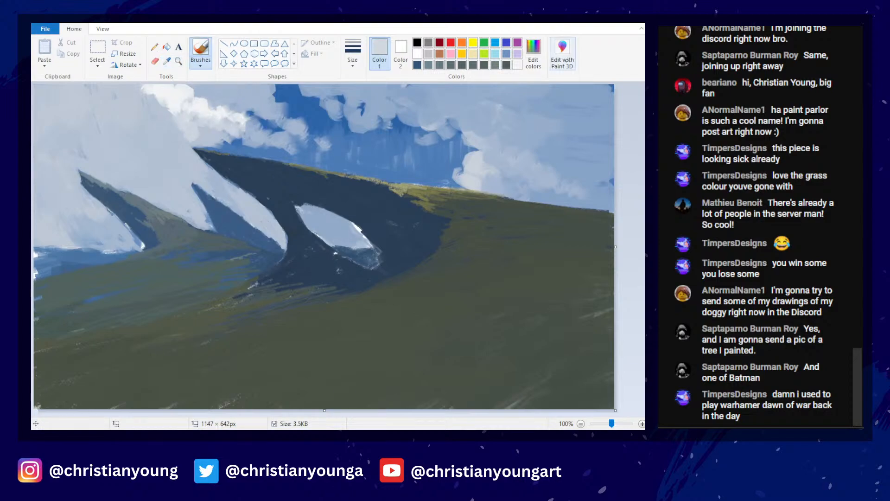
- Reuse the mixed near-white and extend the bright, puffy cloud highlights up and down above the main rock's tip
{"action": "left_click", "coordinate": [517, 65]}
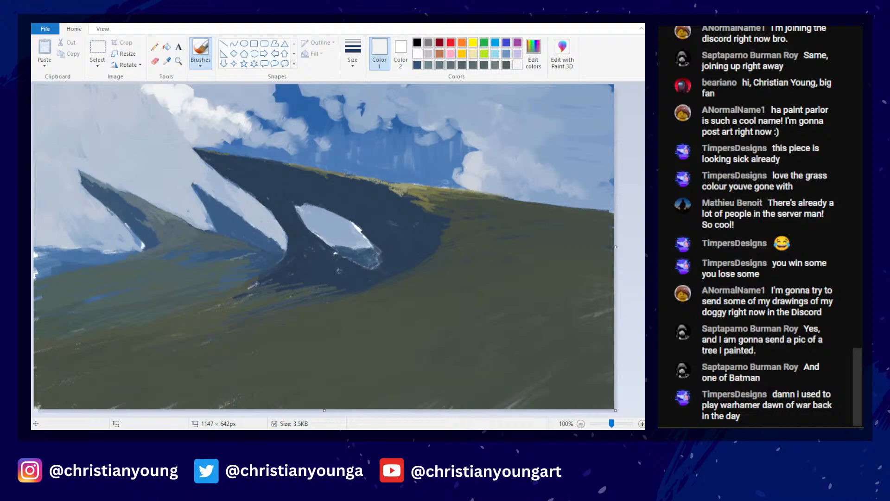
{"action": "mouse_move", "coordinate": [204, 95]}
{"action": "left_mouse_down"}
{"action": "mouse_move", "coordinate": [207, 116]}
{"action": "mouse_move", "coordinate": [153, 109]}
{"action": "left_mouse_up"}
{"action": "mouse_move", "coordinate": [181, 137]}
{"action": "left_mouse_down"}
{"action": "mouse_move", "coordinate": [176, 119]}
{"action": "mouse_move", "coordinate": [168, 118]}
{"action": "mouse_move", "coordinate": [163, 139]}
{"action": "mouse_move", "coordinate": [179, 118]}
{"action": "mouse_move", "coordinate": [180, 127]}
{"action": "mouse_move", "coordinate": [127, 79]}
{"action": "mouse_move", "coordinate": [141, 100]}
{"action": "left_mouse_up"}
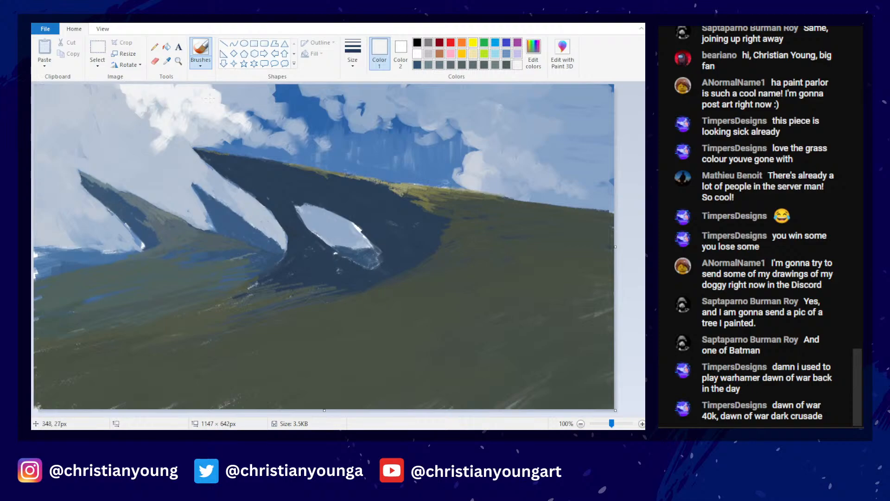
- Sample the shaded cloud tone just below the bright puffs, near the main rock's tip
{"action": "left_click", "coordinate": [167, 61]}
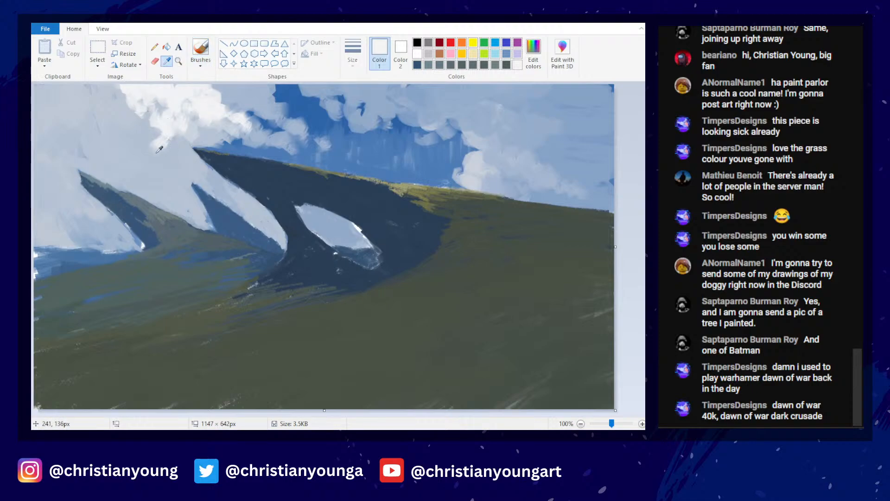
- Sample the pale cloud grey beside the cliffs and paint soft strokes into the clouds above them
{"action": "left_click", "coordinate": [156, 150]}
{"action": "left_click_drag", "start_coordinate": [214, 124], "coordinate": [219, 138]}
{"action": "mouse_move", "coordinate": [139, 113]}
{"action": "left_mouse_down"}
{"action": "mouse_move", "coordinate": [123, 122]}
{"action": "mouse_move", "coordinate": [82, 107]}
{"action": "mouse_move", "coordinate": [100, 119]}
{"action": "mouse_move", "coordinate": [105, 148]}
{"action": "mouse_move", "coordinate": [69, 112]}
{"action": "mouse_move", "coordinate": [106, 127]}
{"action": "mouse_move", "coordinate": [124, 142]}
{"action": "mouse_move", "coordinate": [126, 164]}
{"action": "mouse_move", "coordinate": [133, 144]}
{"action": "mouse_move", "coordinate": [120, 98]}
{"action": "mouse_move", "coordinate": [150, 114]}
{"action": "left_mouse_up"}
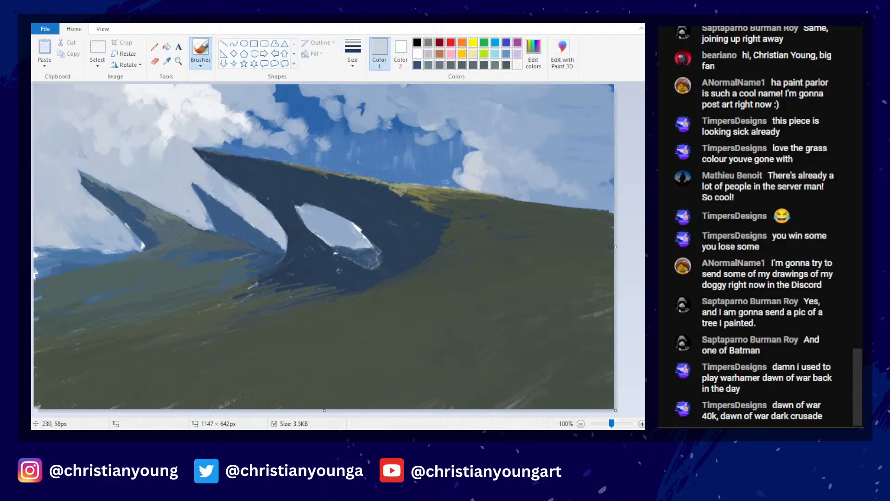
{"action": "scroll", "coordinate": [381, 223], "scroll_direction": "down", "scroll_amount": 3}
{"action": "scroll", "coordinate": [397, 226], "scroll_direction": "up", "scroll_amount": 3}
{"action": "scroll", "coordinate": [390, 229], "scroll_direction": "down", "scroll_amount": 3}
{"action": "scroll", "coordinate": [385, 228], "scroll_direction": "up", "scroll_amount": 3}
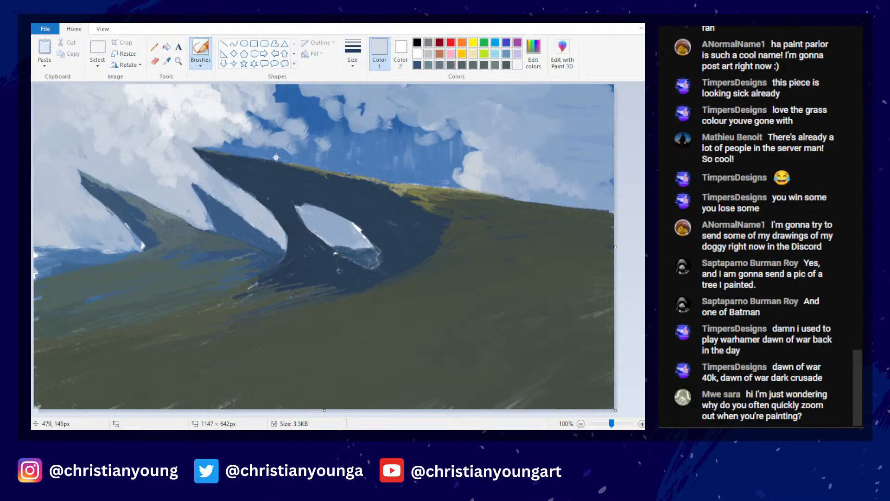
- Undo the last two strokes and repaint the cloud edge beside the blue sky above the large arch
{"action": "key", "text": "ctrl+z"}
{"action": "key", "text": "ctrl+z"}
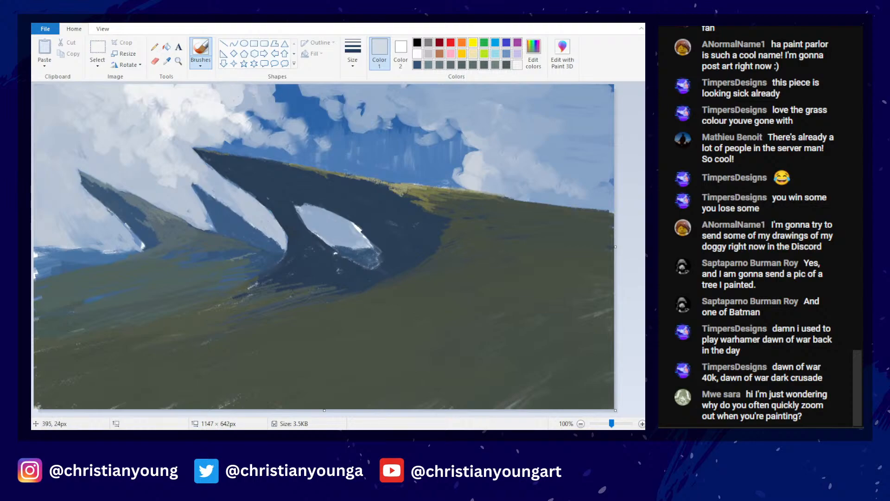
{"action": "left_click_drag", "start_coordinate": [258, 98], "coordinate": [277, 103]}
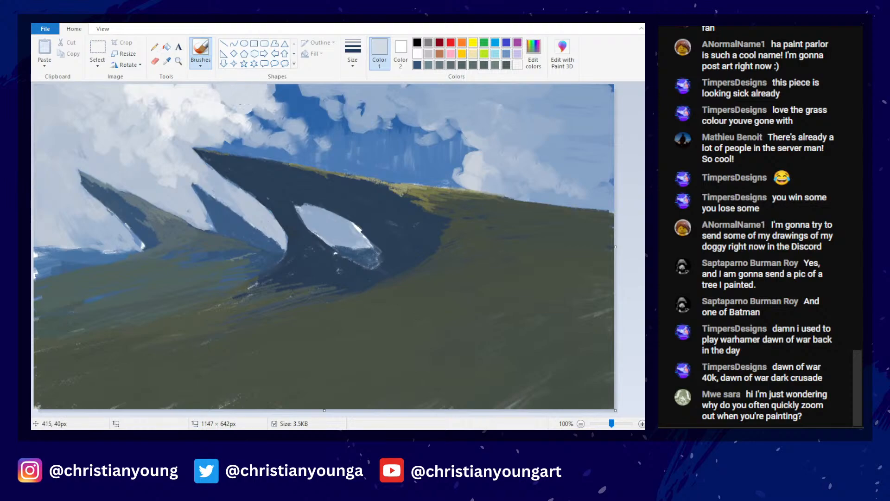
{"action": "scroll", "coordinate": [393, 167], "scroll_direction": "down", "scroll_amount": 2}
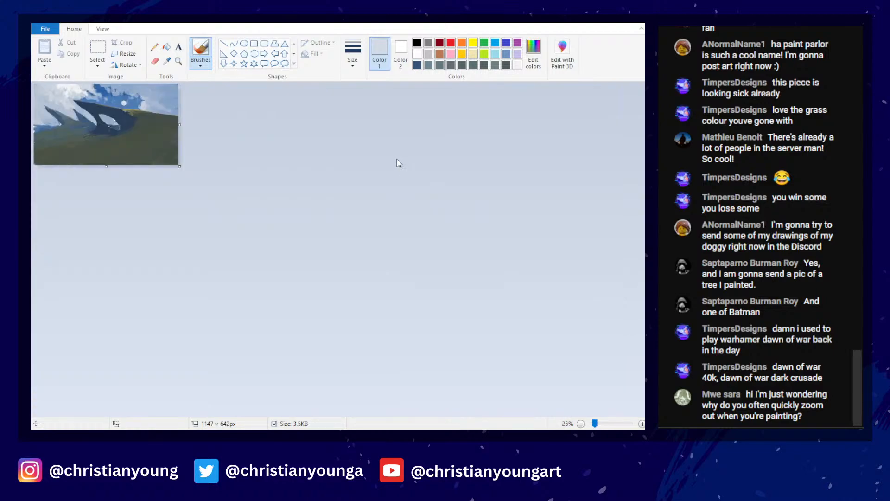
{"action": "scroll", "coordinate": [399, 163], "scroll_direction": "up", "scroll_amount": 2}
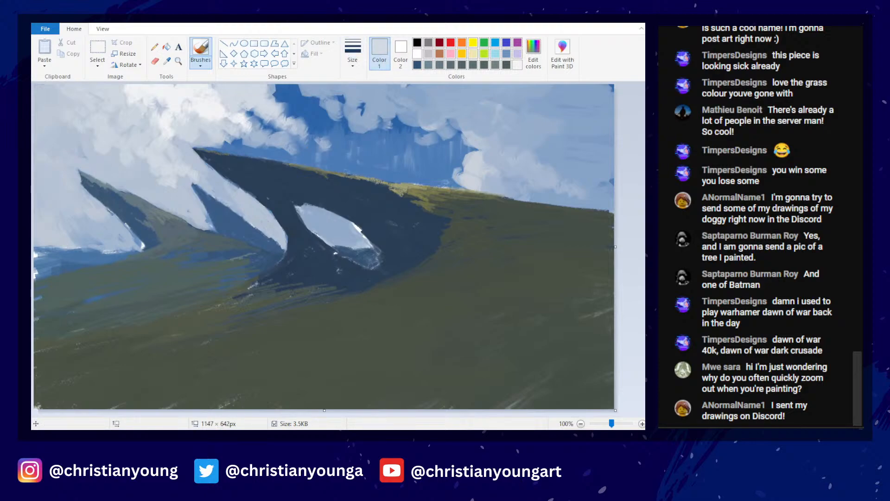
- Sample the olive-yellow of the sunlit crest and brush grass strokes along the hilltop to the right of the arch
{"action": "left_click", "coordinate": [167, 61]}
{"action": "left_click", "coordinate": [410, 192]}
{"action": "mouse_move", "coordinate": [432, 190]}
{"action": "left_mouse_down"}
{"action": "mouse_move", "coordinate": [450, 190]}
{"action": "mouse_move", "coordinate": [435, 205]}
{"action": "mouse_move", "coordinate": [466, 200]}
{"action": "left_mouse_up"}
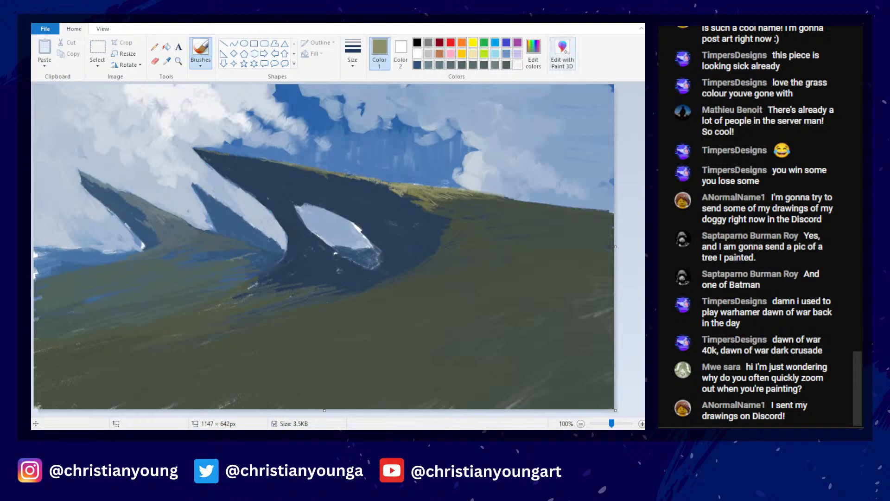
- Mix a lighter sandy yellow and paint a thin highlight along the top edge near the arch's pointed tip
{"action": "left_click", "coordinate": [534, 53]}
{"action": "left_click", "coordinate": [631, 51]}
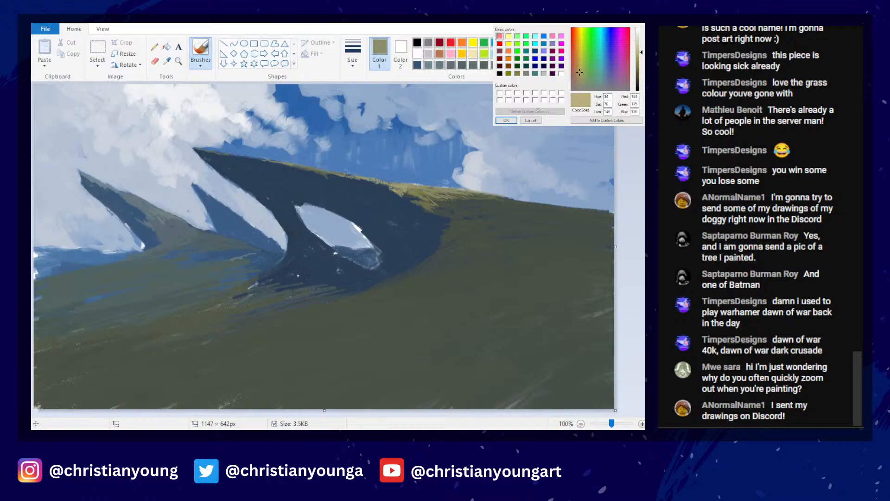
{"action": "left_click", "coordinate": [507, 120]}
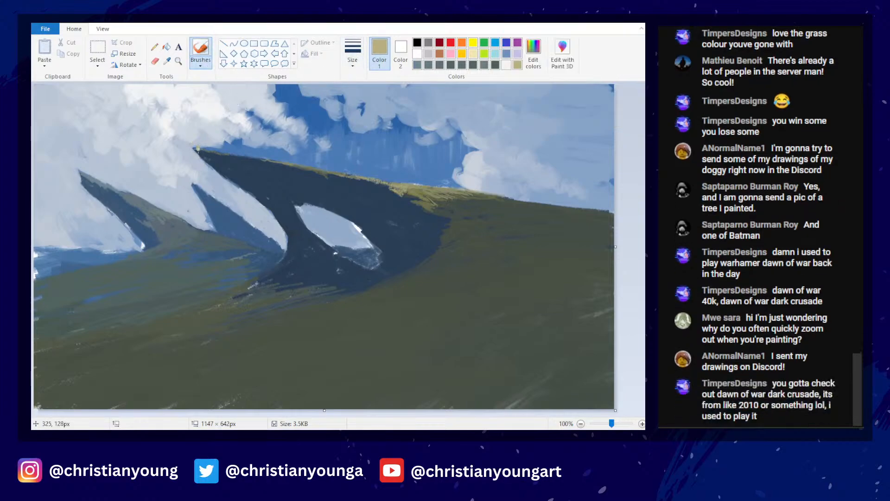
{"action": "left_click_drag", "start_coordinate": [196, 148], "coordinate": [225, 155]}
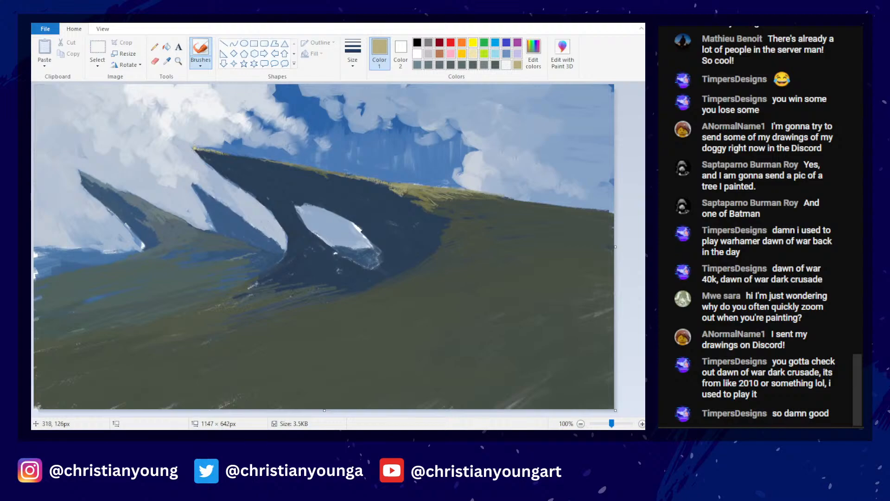
{"action": "left_click_drag", "start_coordinate": [242, 150], "coordinate": [266, 148]}
{"action": "scroll", "coordinate": [453, 294], "scroll_direction": "down", "scroll_amount": 1}
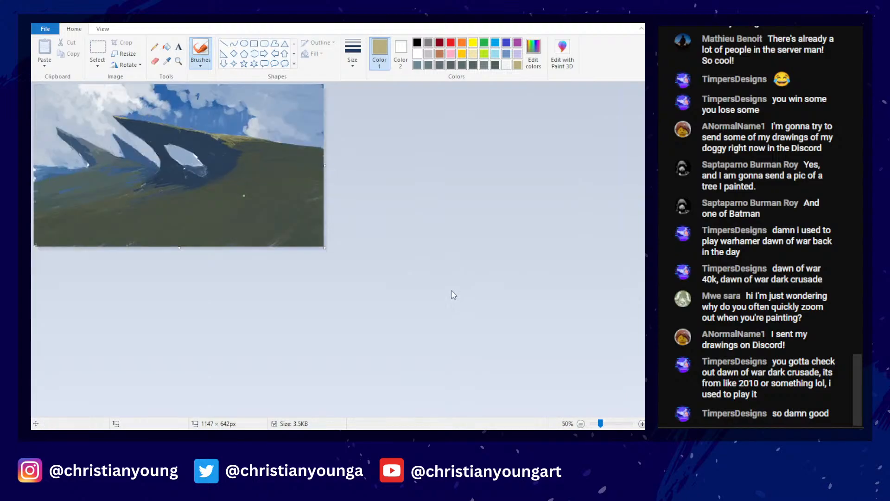
{"action": "scroll", "coordinate": [453, 288], "scroll_direction": "up", "scroll_amount": 1}
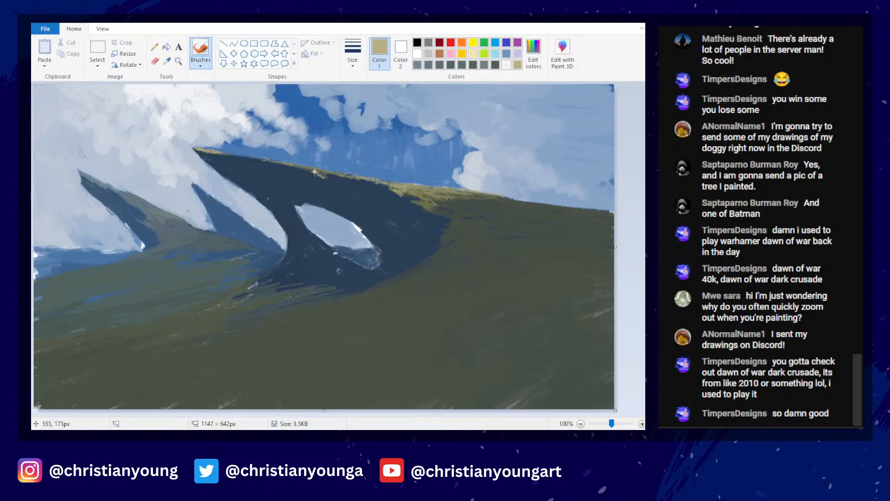
- Undo the last ridge stroke, mix a warmer tan and extend the highlights along the arch's upper edge towards the crest
{"action": "left_click_drag", "start_coordinate": [315, 172], "coordinate": [326, 180]}
{"action": "key", "text": "ctrl+z"}
{"action": "left_click", "coordinate": [533, 52]}
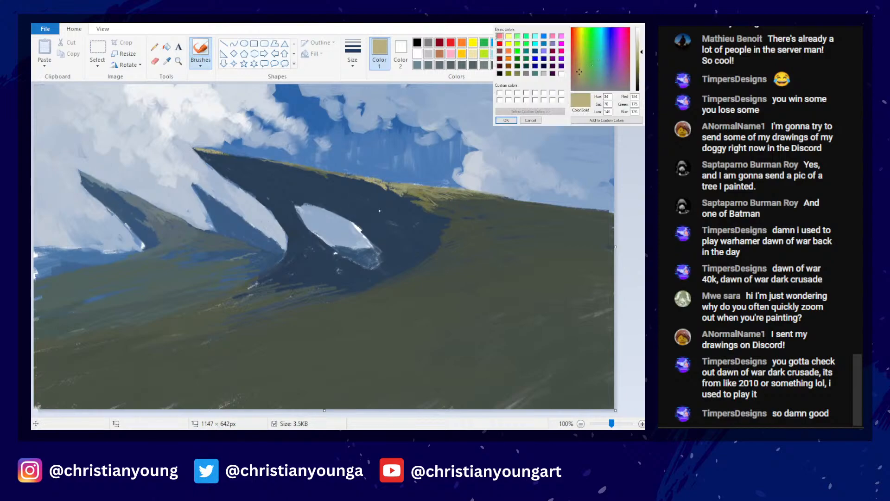
{"action": "left_click", "coordinate": [506, 120]}
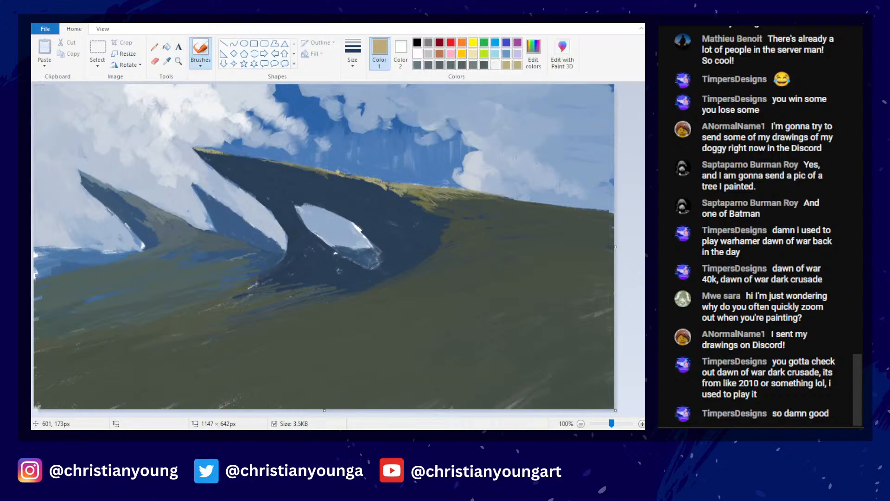
{"action": "scroll", "coordinate": [468, 160], "scroll_direction": "down", "scroll_amount": 2}
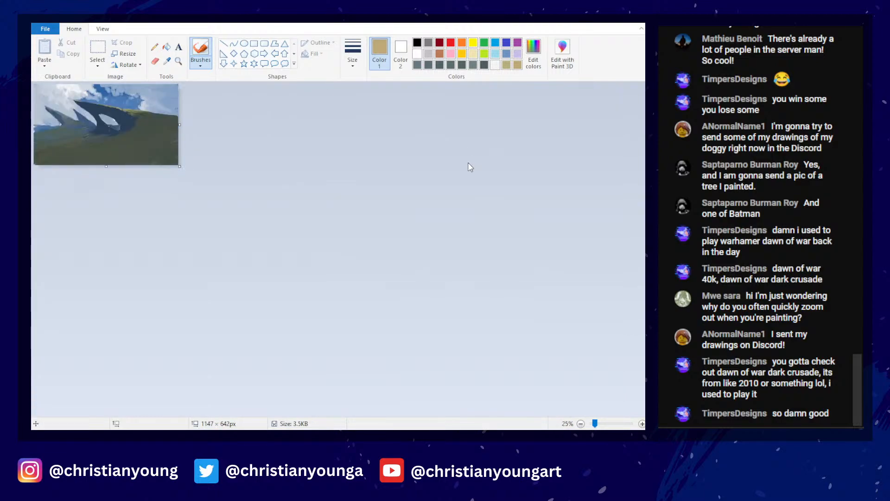
{"action": "scroll", "coordinate": [470, 167], "scroll_direction": "up", "scroll_amount": 2}
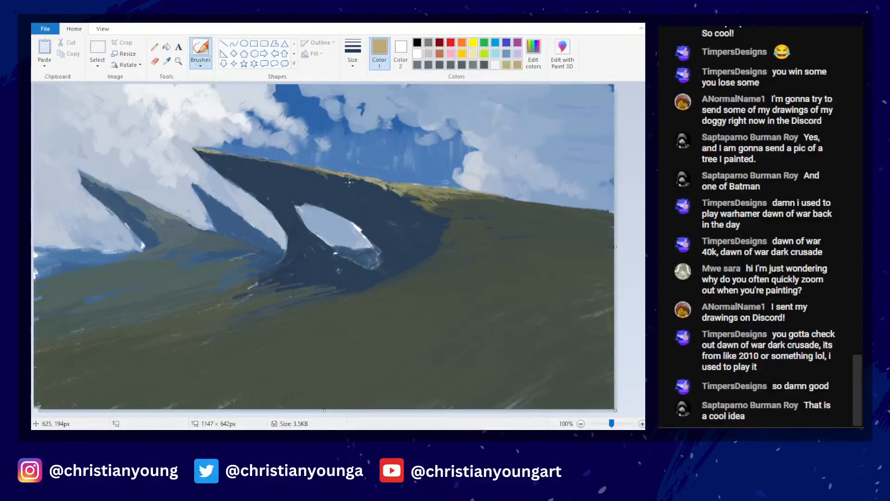
{"action": "left_click_drag", "start_coordinate": [342, 175], "coordinate": [369, 184]}
- Refine the grass edge on the crest with sampled dark shadow and olive colours, and save the painting
{"action": "left_click", "coordinate": [167, 61]}
{"action": "left_click", "coordinate": [361, 187]}
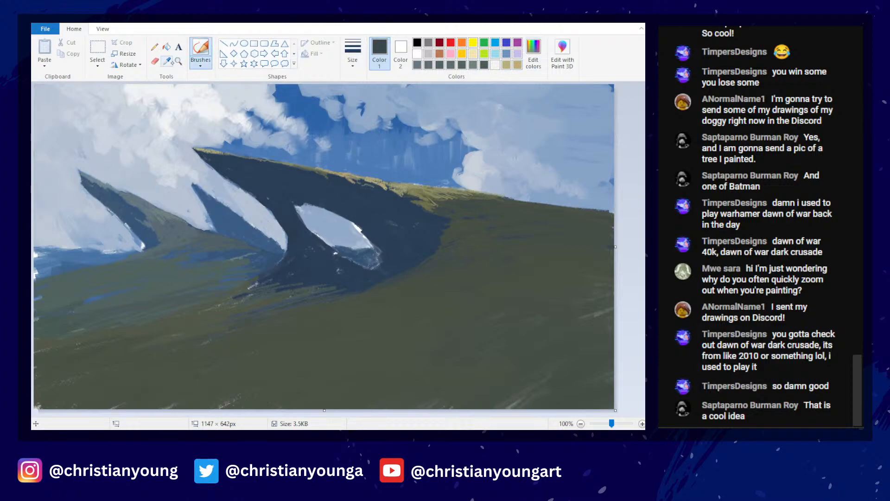
{"action": "left_click", "coordinate": [167, 60]}
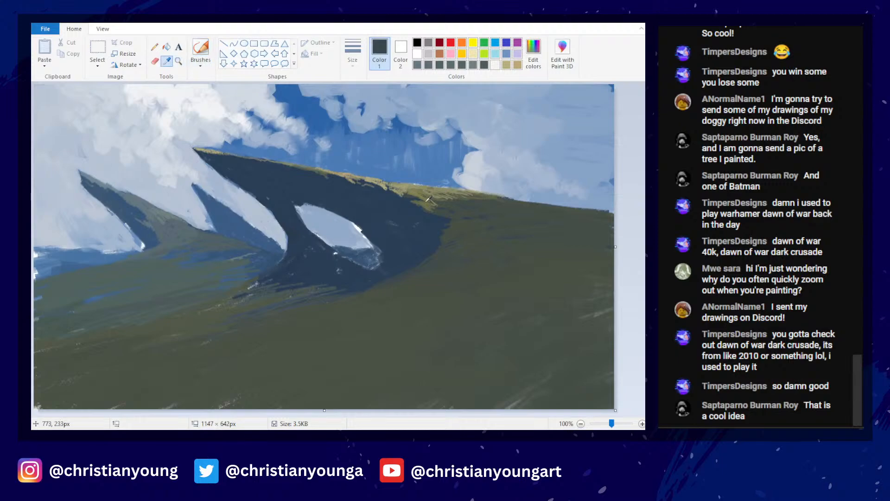
{"action": "left_click", "coordinate": [430, 205]}
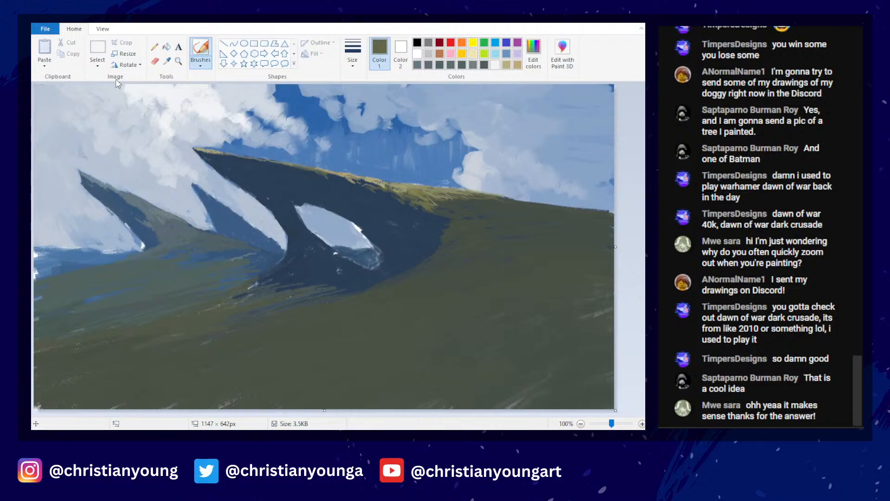
{"action": "key", "text": "ctrl+s"}
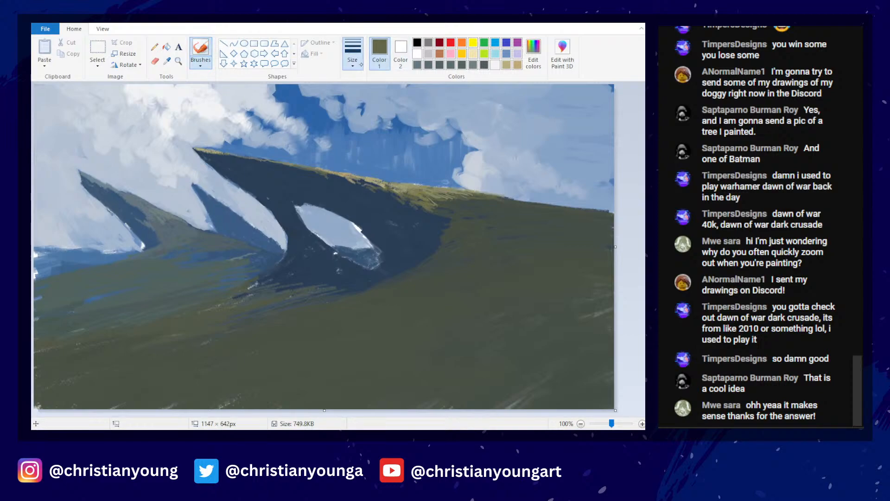
- Sample the arch's dark blue, adjust it in the colour editor and paint shadow strokes to the right of the opening
{"action": "left_click", "coordinate": [167, 61]}
{"action": "left_click", "coordinate": [423, 221]}
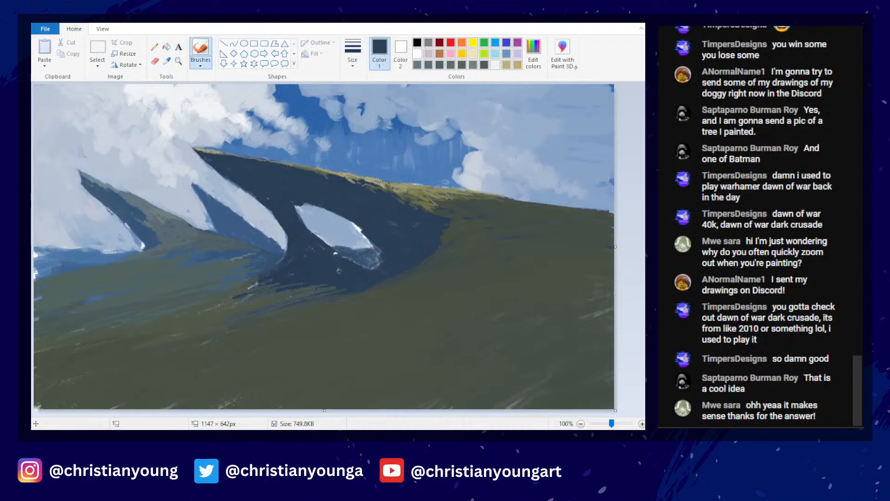
{"action": "left_click", "coordinate": [533, 52]}
{"action": "left_click", "coordinate": [512, 120]}
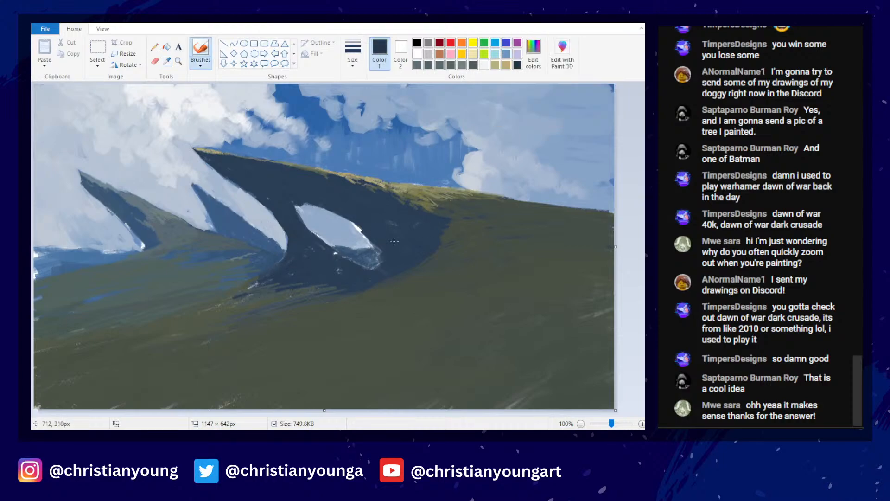
{"action": "mouse_move", "coordinate": [379, 245]}
{"action": "left_mouse_down"}
{"action": "mouse_move", "coordinate": [383, 265]}
{"action": "mouse_move", "coordinate": [395, 242]}
{"action": "mouse_move", "coordinate": [377, 279]}
{"action": "mouse_move", "coordinate": [429, 253]}
{"action": "left_mouse_up"}
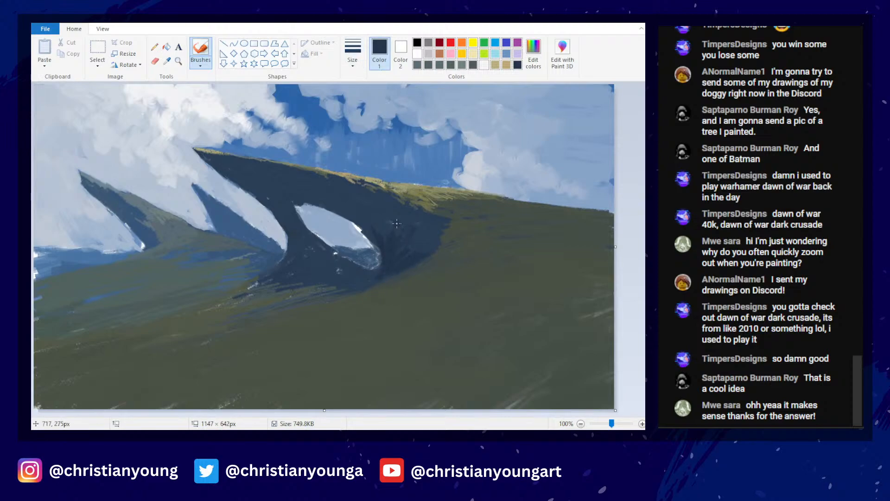
{"action": "left_click_drag", "start_coordinate": [416, 223], "coordinate": [413, 250]}
- Change the brush size, resample the shadow blue and fill in the shaded face around the opening's right side
{"action": "left_click", "coordinate": [353, 54]}
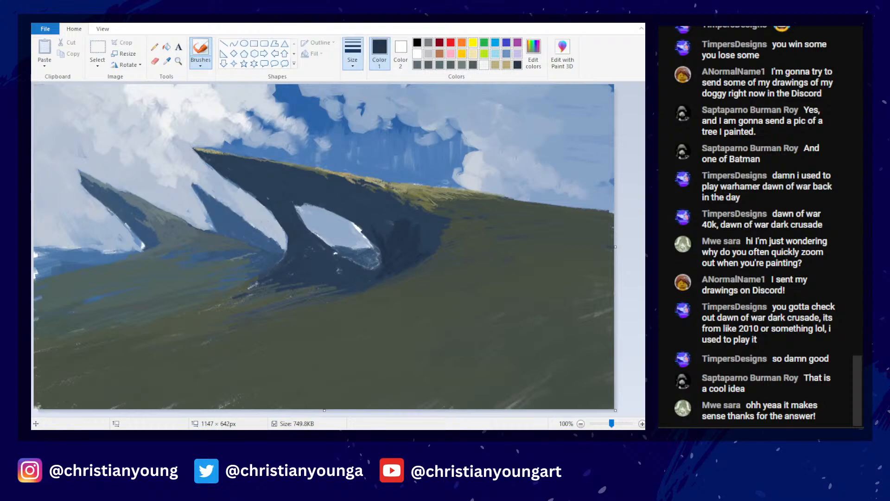
{"action": "left_click", "coordinate": [383, 106]}
{"action": "left_click", "coordinate": [167, 61]}
{"action": "left_click", "coordinate": [415, 231]}
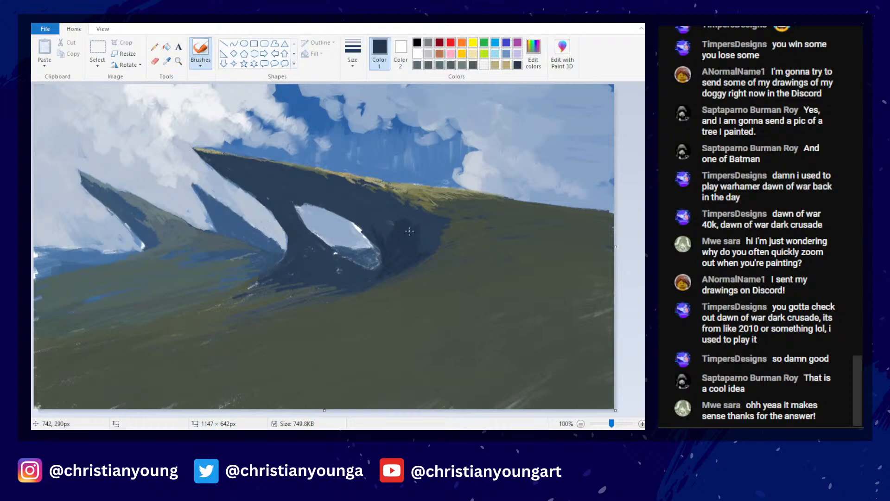
{"action": "left_click_drag", "start_coordinate": [391, 207], "coordinate": [385, 242]}
{"action": "left_click_drag", "start_coordinate": [419, 216], "coordinate": [435, 247]}
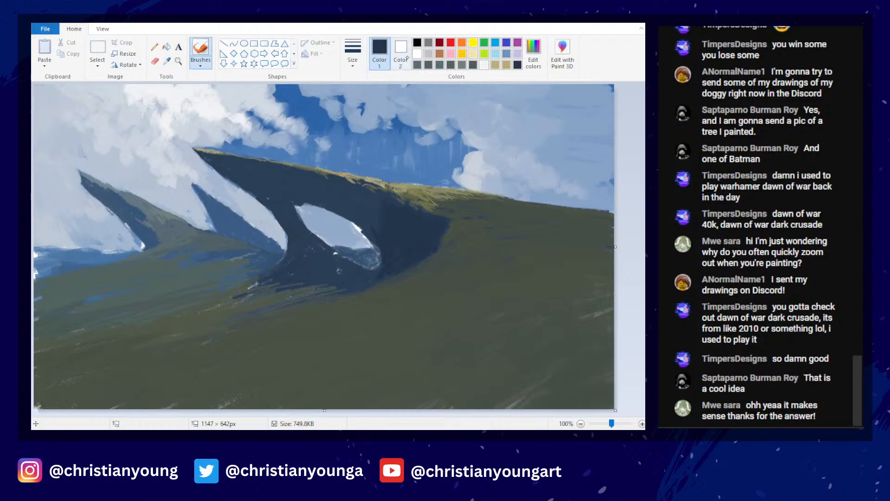
- Vary the brush size and paint dark blue shading across the arch's face above the opening
{"action": "left_click", "coordinate": [353, 54]}
{"action": "left_click", "coordinate": [387, 101]}
{"action": "left_click", "coordinate": [353, 54]}
{"action": "left_click", "coordinate": [372, 135]}
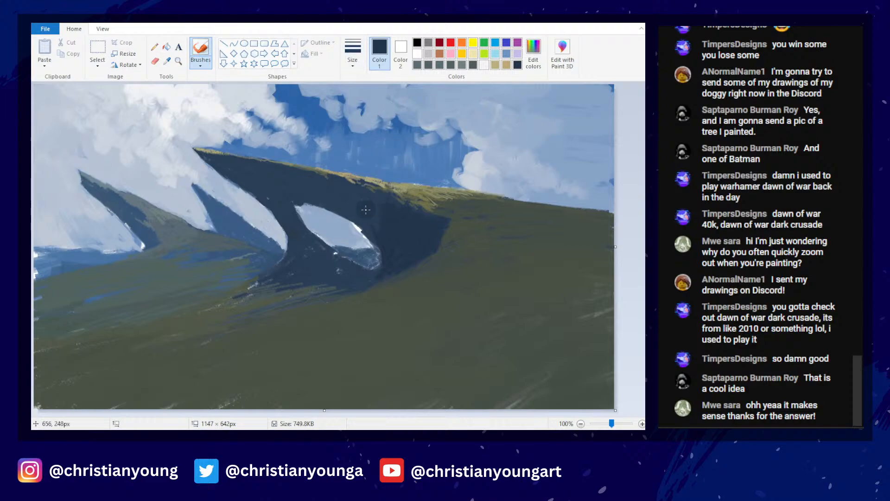
{"action": "mouse_move", "coordinate": [366, 209]}
{"action": "left_mouse_down"}
{"action": "mouse_move", "coordinate": [378, 223]}
{"action": "mouse_move", "coordinate": [354, 206]}
{"action": "mouse_move", "coordinate": [373, 204]}
{"action": "left_mouse_up"}
{"action": "left_click", "coordinate": [353, 54]}
{"action": "left_click", "coordinate": [364, 135]}
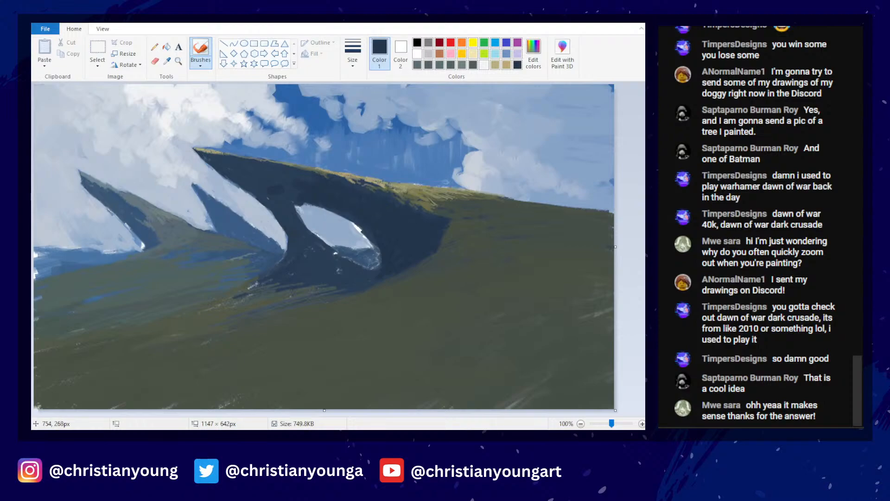
{"action": "scroll", "coordinate": [426, 218], "scroll_direction": "down", "scroll_amount": 3}
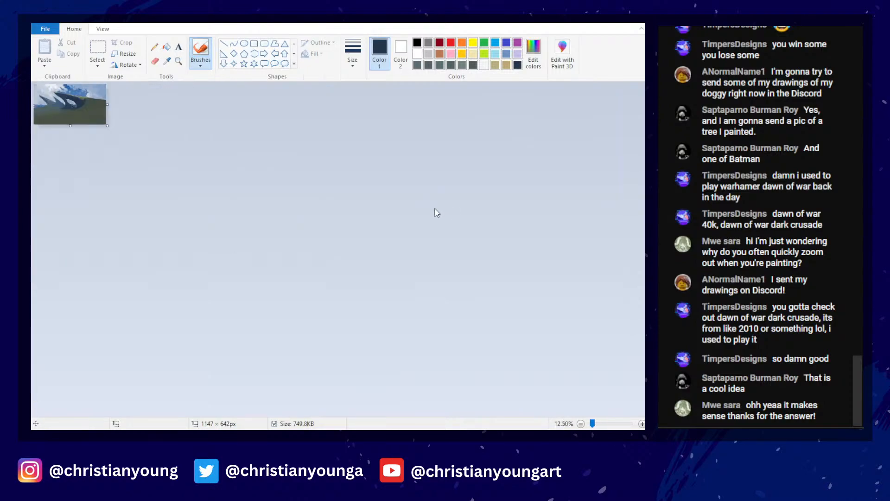
{"action": "scroll", "coordinate": [435, 208], "scroll_direction": "up", "scroll_amount": 2}
{"action": "scroll", "coordinate": [443, 211], "scroll_direction": "up", "scroll_amount": 1}
{"action": "scroll", "coordinate": [442, 207], "scroll_direction": "down", "scroll_amount": 3}
{"action": "scroll", "coordinate": [443, 194], "scroll_direction": "up", "scroll_amount": 3}
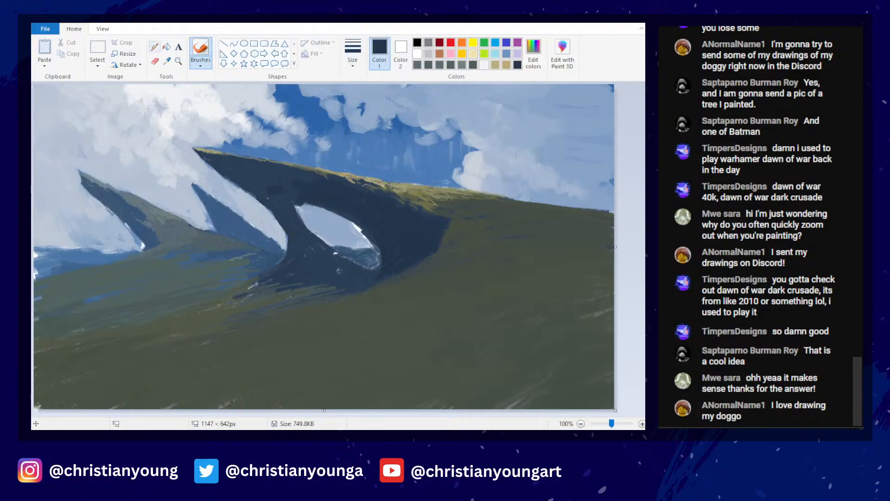
- Sample a slate blue and clean up the shaded edge of the small leftmost cliff
{"action": "left_click", "coordinate": [167, 61]}
{"action": "left_click", "coordinate": [189, 156]}
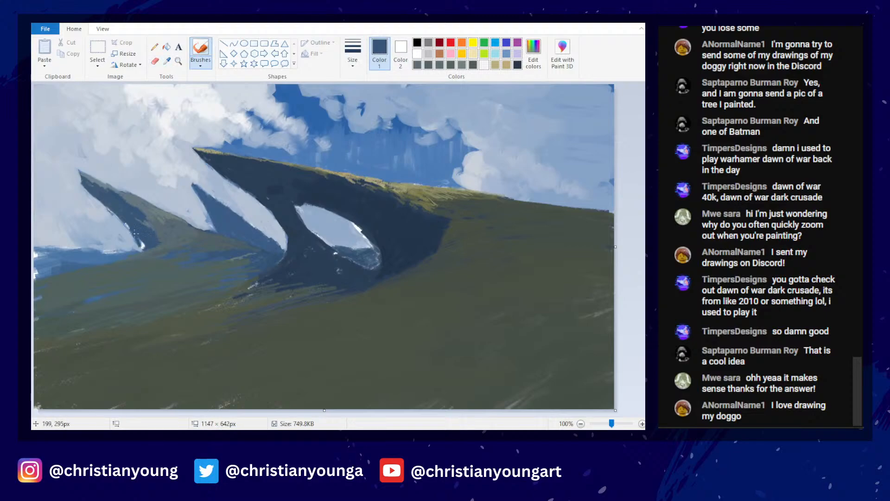
{"action": "mouse_move", "coordinate": [135, 235]}
{"action": "left_mouse_down"}
{"action": "mouse_move", "coordinate": [142, 245]}
{"action": "mouse_move", "coordinate": [135, 234]}
{"action": "left_mouse_up"}
{"action": "left_click_drag", "start_coordinate": [110, 204], "coordinate": [118, 217]}
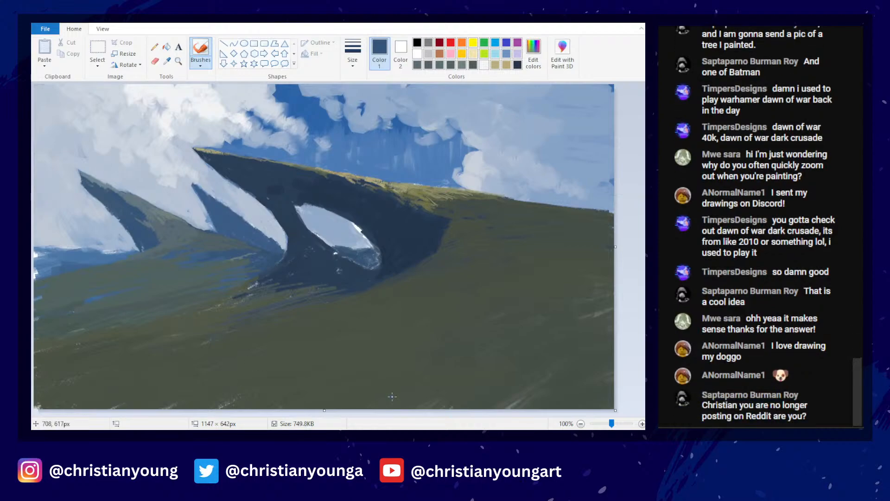
- Sample the grey-green of the leftmost cliff's grassy slope and adjust it in the colour editor as the brush colour
{"action": "left_click", "coordinate": [167, 61]}
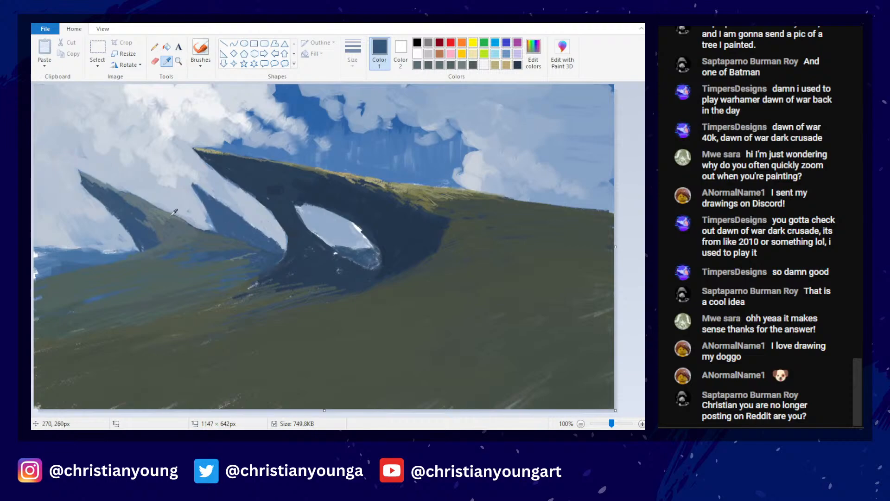
{"action": "left_click", "coordinate": [172, 214]}
{"action": "left_click", "coordinate": [533, 53]}
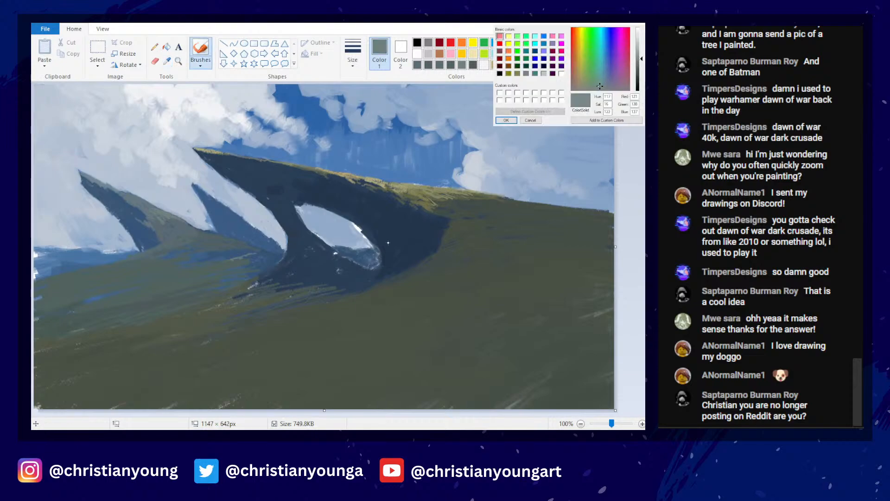
{"action": "left_click", "coordinate": [507, 120]}
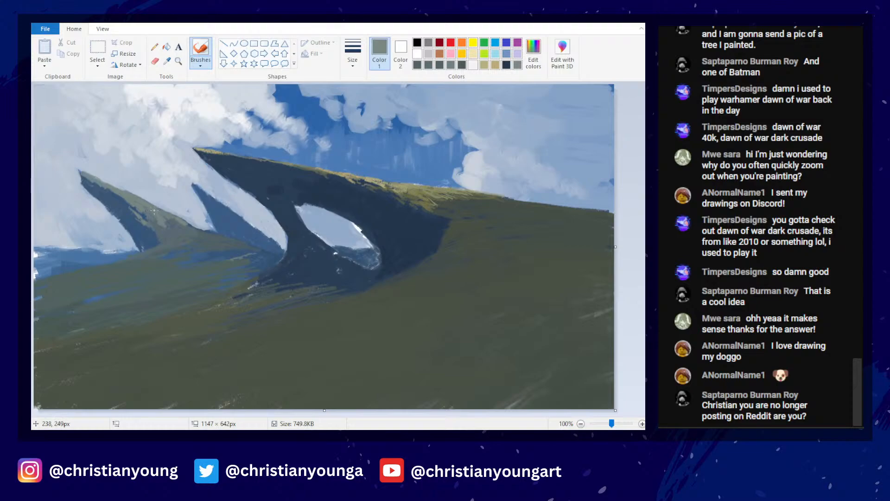
- Sample the ridge's yellow-olive, adjust it in the colour editor and paint sunlit streaks on the slope left of the arch's base
{"action": "left_click", "coordinate": [167, 60]}
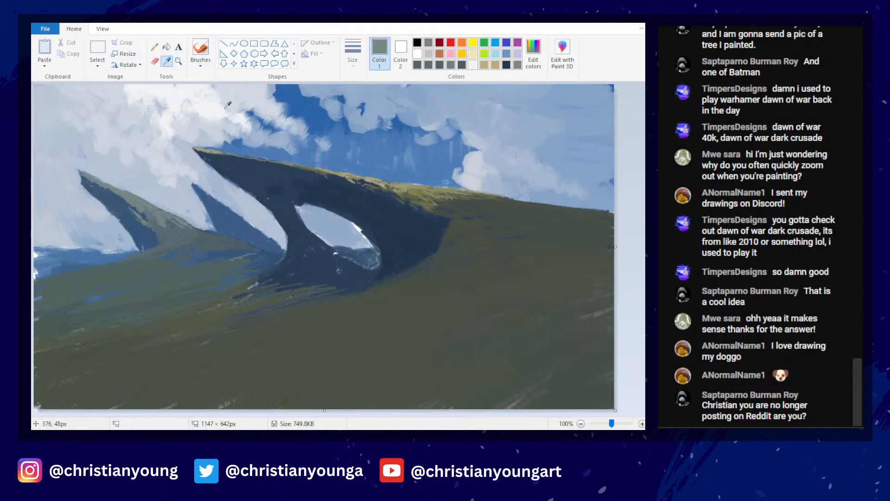
{"action": "left_click", "coordinate": [393, 186]}
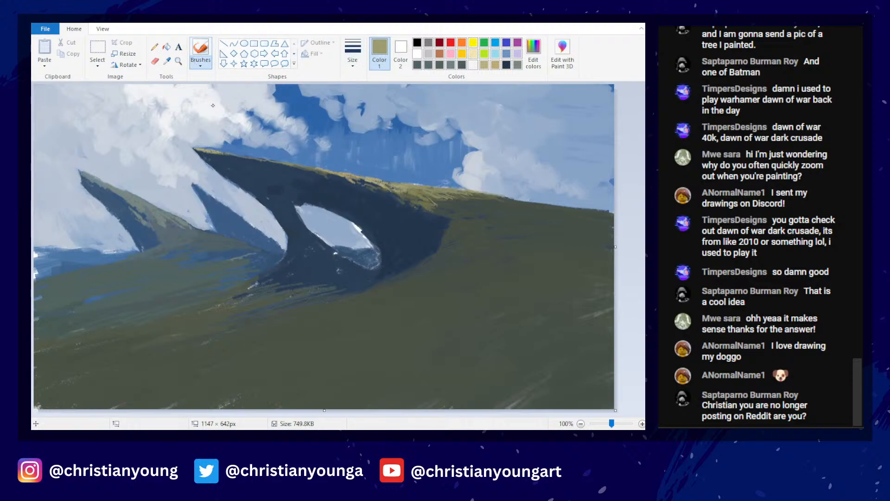
{"action": "left_click", "coordinate": [533, 51]}
{"action": "left_click", "coordinate": [506, 120]}
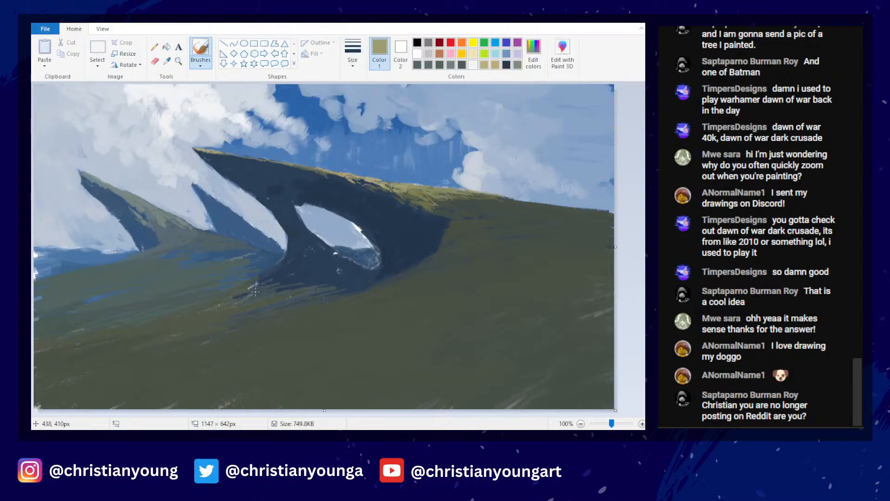
{"action": "mouse_move", "coordinate": [231, 275]}
{"action": "left_mouse_down"}
{"action": "mouse_move", "coordinate": [101, 303]}
{"action": "mouse_move", "coordinate": [229, 286]}
{"action": "left_mouse_up"}
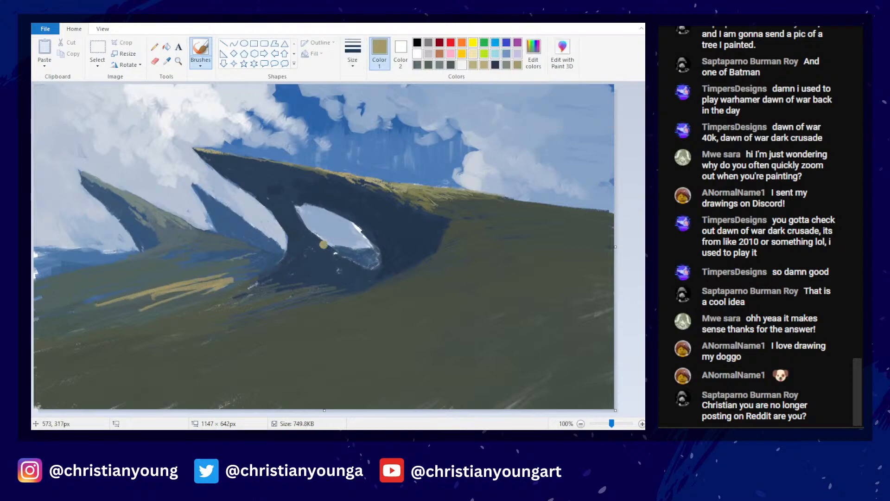
- Shift the brush colour to a greener olive and extend the sunlit grass streaks up to the foot of the arch's left pillar
{"action": "left_click", "coordinate": [534, 52]}
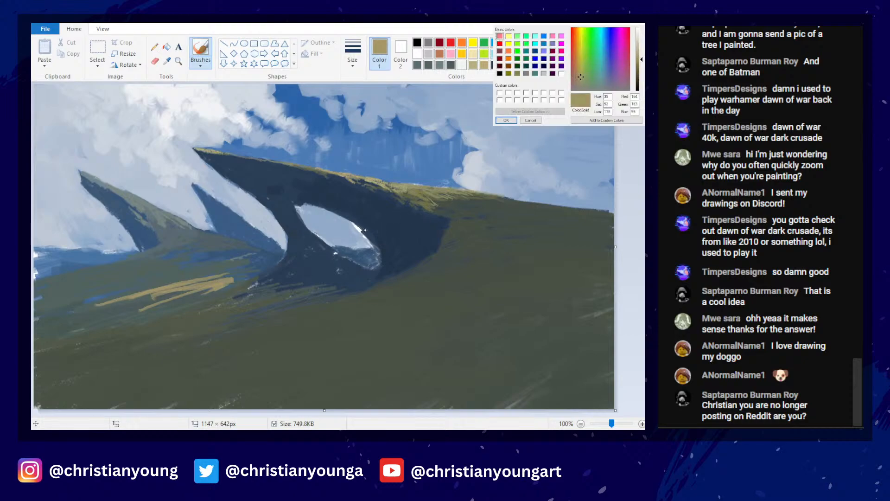
{"action": "left_click", "coordinate": [506, 120]}
{"action": "mouse_move", "coordinate": [206, 283]}
{"action": "left_mouse_down"}
{"action": "mouse_move", "coordinate": [170, 302]}
{"action": "mouse_move", "coordinate": [222, 289]}
{"action": "mouse_move", "coordinate": [256, 278]}
{"action": "left_mouse_up"}
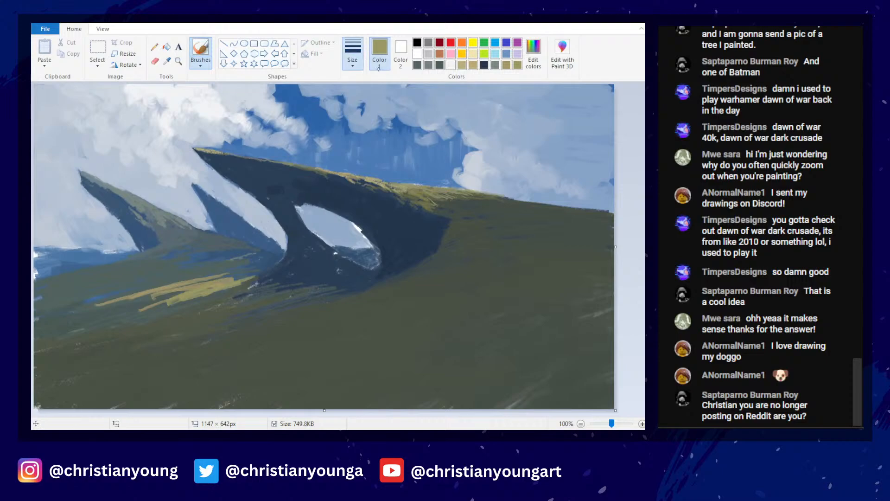
{"action": "mouse_move", "coordinate": [191, 299]}
{"action": "left_mouse_down"}
{"action": "mouse_move", "coordinate": [109, 321]}
{"action": "mouse_move", "coordinate": [247, 280]}
{"action": "mouse_move", "coordinate": [164, 280]}
{"action": "mouse_move", "coordinate": [262, 269]}
{"action": "mouse_move", "coordinate": [255, 274]}
{"action": "mouse_move", "coordinate": [268, 263]}
{"action": "mouse_move", "coordinate": [222, 265]}
{"action": "mouse_move", "coordinate": [276, 256]}
{"action": "mouse_move", "coordinate": [265, 263]}
{"action": "mouse_move", "coordinate": [243, 268]}
{"action": "mouse_move", "coordinate": [271, 248]}
{"action": "left_mouse_up"}
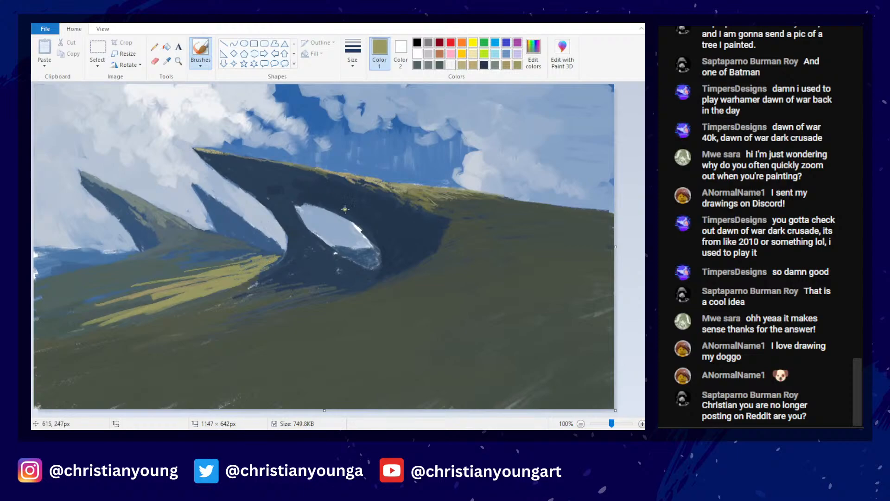
- Sample a duller olive from the sunlit patch and paint long grass streaks from it down the slope toward the canvas's left edge
{"action": "scroll", "coordinate": [401, 180], "scroll_direction": "down", "scroll_amount": 3}
{"action": "scroll", "coordinate": [407, 171], "scroll_direction": "up", "scroll_amount": 2}
{"action": "scroll", "coordinate": [407, 169], "scroll_direction": "up", "scroll_amount": 1}
{"action": "left_click", "coordinate": [167, 61]}
{"action": "left_click", "coordinate": [150, 297]}
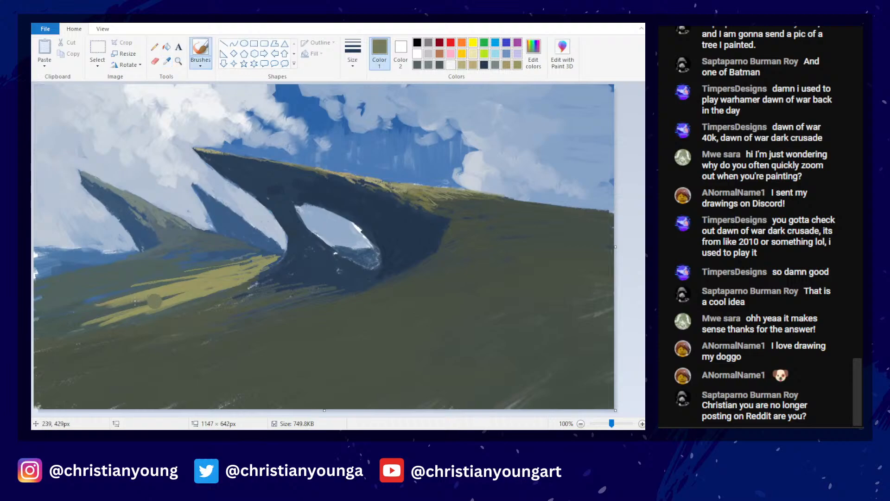
{"action": "left_click_drag", "start_coordinate": [154, 302], "coordinate": [85, 324]}
{"action": "left_click_drag", "start_coordinate": [151, 305], "coordinate": [41, 334]}
{"action": "left_click_drag", "start_coordinate": [199, 296], "coordinate": [134, 318]}
- Change the brush size and paint more muted olive streaks across the upper part of the left slope
{"action": "left_click", "coordinate": [352, 54]}
{"action": "left_click", "coordinate": [390, 102]}
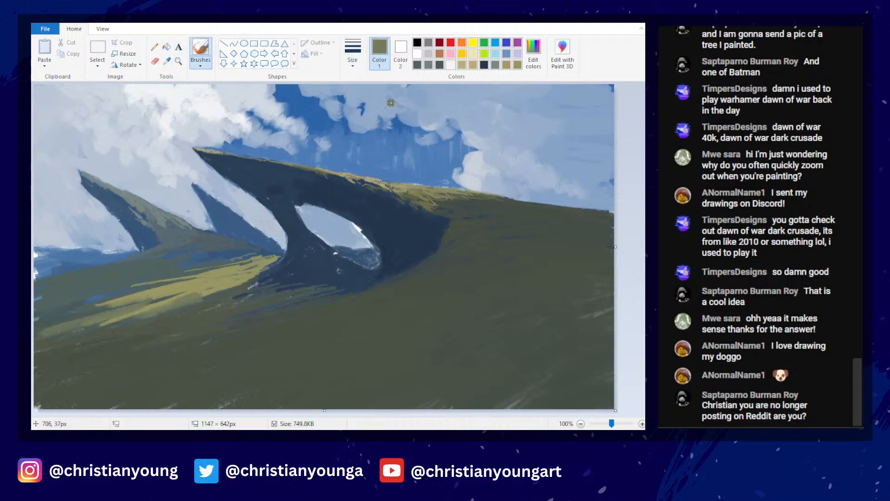
{"action": "mouse_move", "coordinate": [188, 289]}
{"action": "left_mouse_down"}
{"action": "mouse_move", "coordinate": [74, 322]}
{"action": "mouse_move", "coordinate": [45, 321]}
{"action": "left_mouse_up"}
{"action": "left_click_drag", "start_coordinate": [138, 294], "coordinate": [40, 313]}
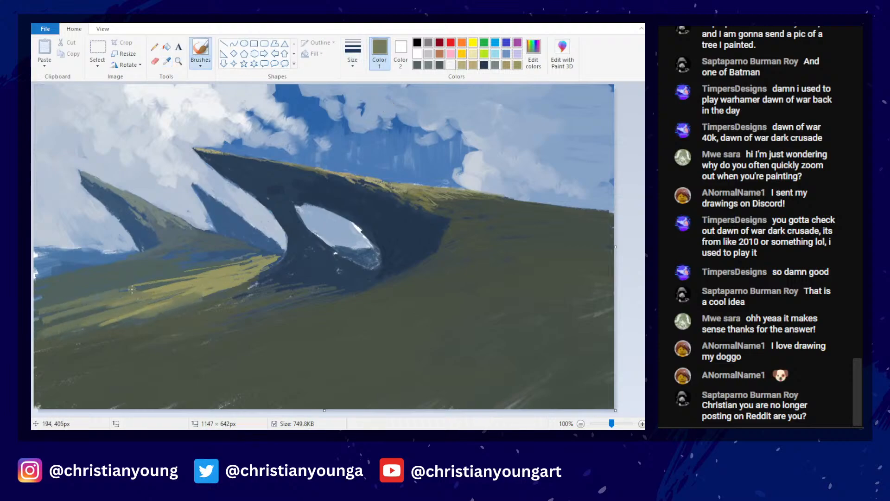
- Sample the arch's dark blue and try a stroke along the outer foot of its left pillar
{"action": "scroll", "coordinate": [318, 218], "scroll_direction": "down", "scroll_amount": 4}
{"action": "scroll", "coordinate": [320, 214], "scroll_direction": "up", "scroll_amount": 4}
{"action": "left_click", "coordinate": [167, 60]}
{"action": "left_click", "coordinate": [275, 194]}
{"action": "left_click", "coordinate": [178, 60]}
{"action": "left_click", "coordinate": [167, 61]}
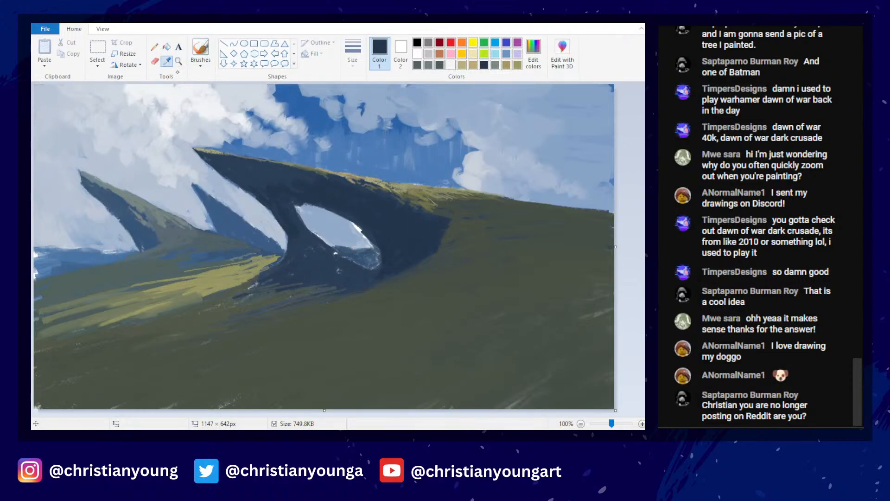
{"action": "left_click", "coordinate": [284, 199]}
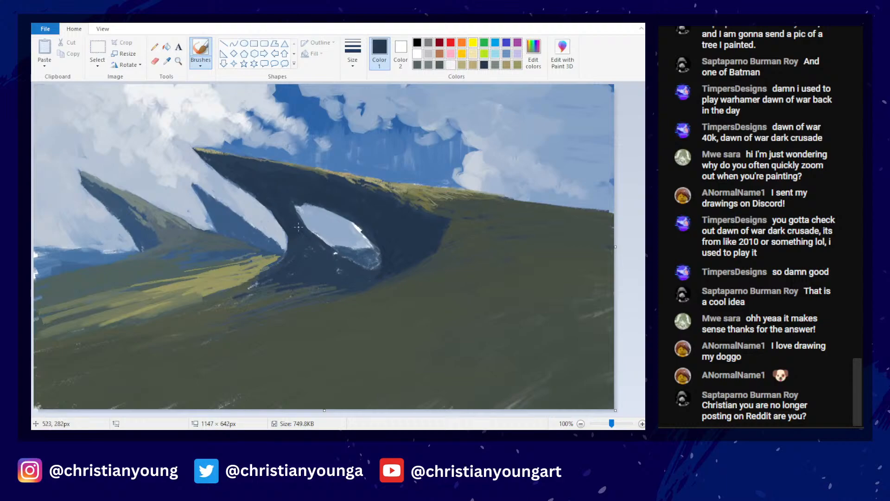
{"action": "left_click_drag", "start_coordinate": [285, 244], "coordinate": [272, 267]}
{"action": "key", "text": "ctrl+z"}
{"action": "left_click", "coordinate": [178, 60]}
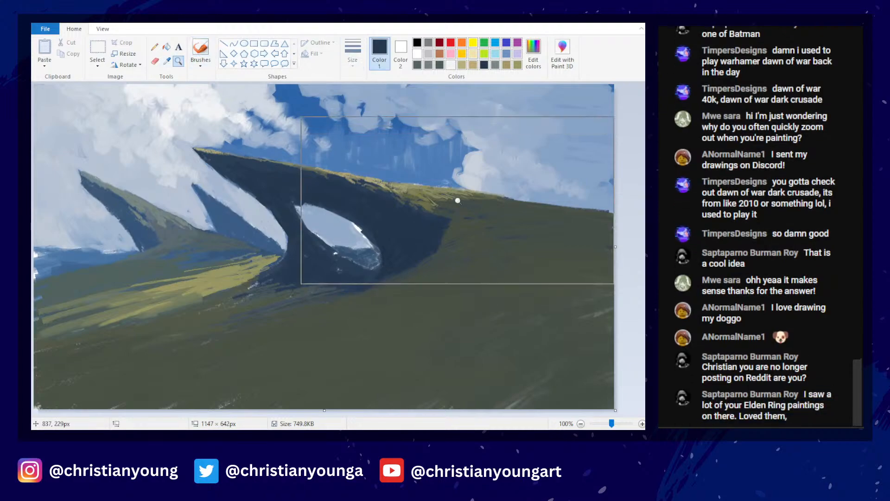
{"action": "left_click", "coordinate": [201, 49]}
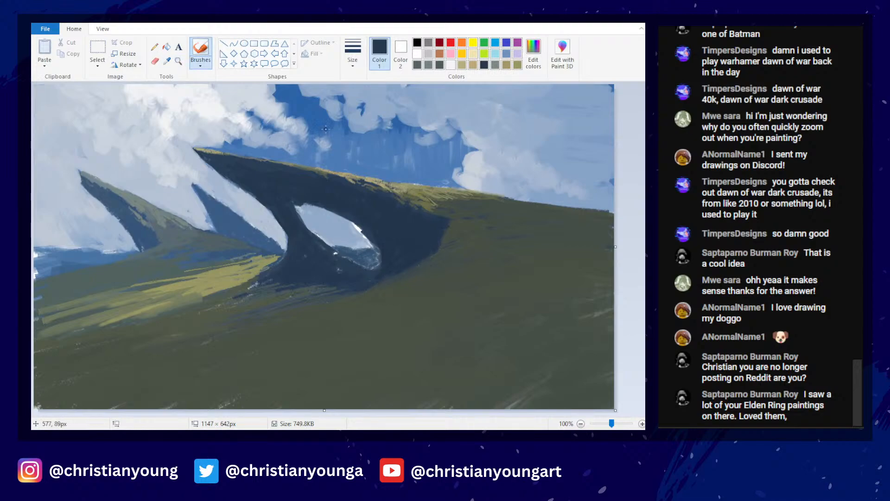
- Sample the dark grey-green below the arch, darken it in the colour editor and paint shadow along the ground under the arch
{"action": "left_click", "coordinate": [167, 61]}
{"action": "left_click", "coordinate": [322, 293]}
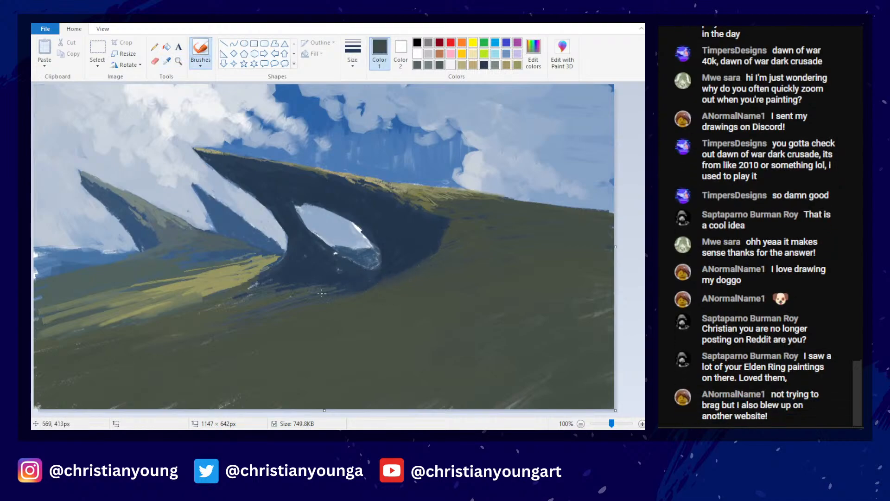
{"action": "left_click", "coordinate": [533, 53]}
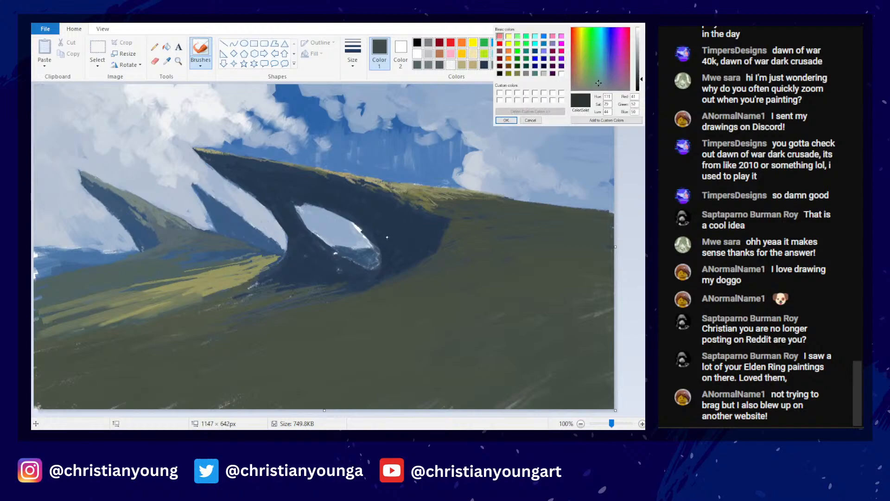
{"action": "left_click", "coordinate": [634, 78]}
{"action": "left_click", "coordinate": [505, 121]}
{"action": "left_click_drag", "start_coordinate": [293, 289], "coordinate": [323, 279]}
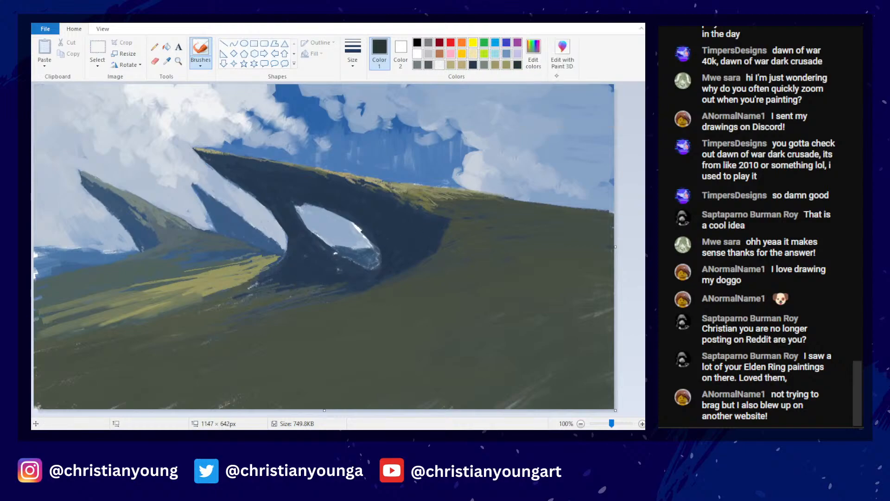
- Readjust the dark green's brightness in the colour editor and blend the shadowed grass beneath the arch's opening
{"action": "left_click", "coordinate": [533, 54]}
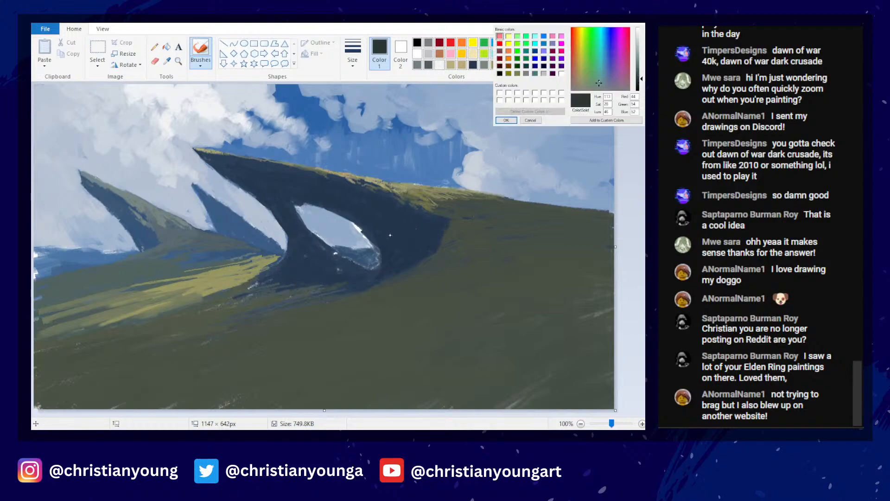
{"action": "left_click", "coordinate": [506, 121]}
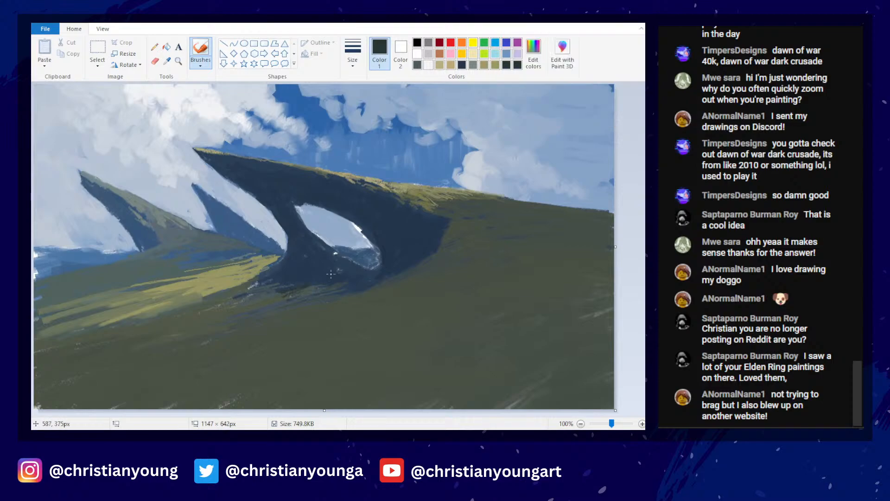
{"action": "left_click", "coordinate": [533, 53]}
{"action": "left_click", "coordinate": [640, 76]}
{"action": "left_click", "coordinate": [506, 121]}
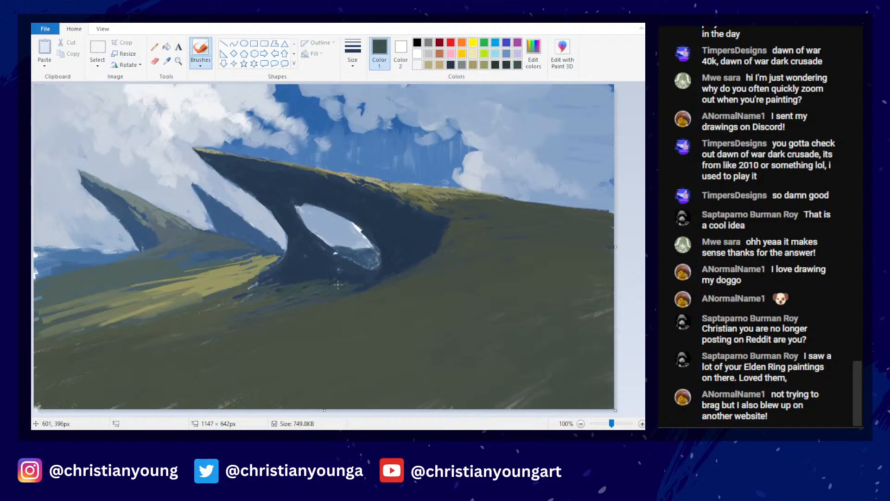
{"action": "left_click", "coordinate": [534, 53]}
{"action": "key", "text": "Return"}
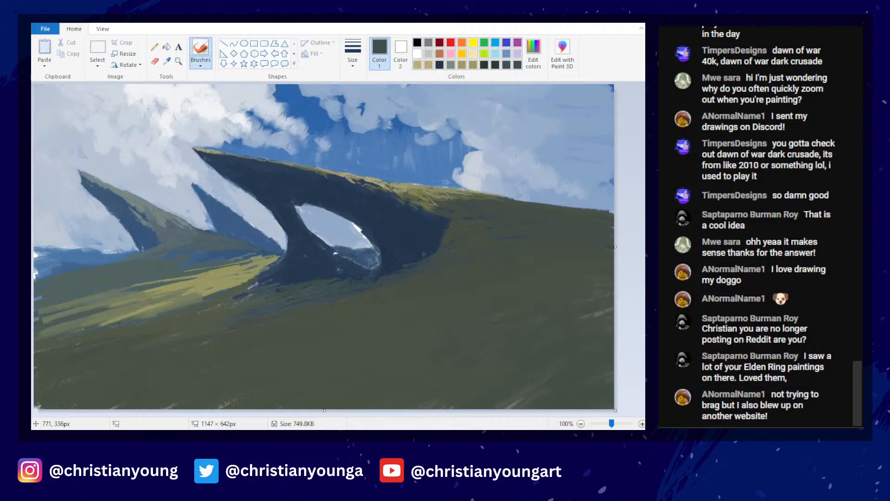
- Sample the sunlit yellow-green, adjust it in the colour editor and fill out the lit grass beside the left pillar's foot
{"action": "scroll", "coordinate": [412, 224], "scroll_direction": "down", "scroll_amount": 2}
{"action": "scroll", "coordinate": [406, 224], "scroll_direction": "up", "scroll_amount": 2}
{"action": "left_click", "coordinate": [167, 62]}
{"action": "left_click", "coordinate": [194, 284]}
{"action": "left_click_drag", "start_coordinate": [234, 285], "coordinate": [262, 273]}
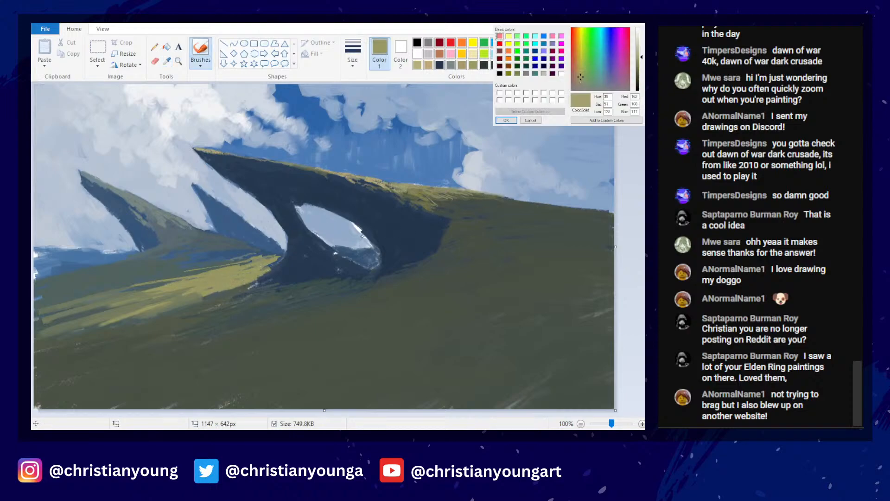
{"action": "left_click", "coordinate": [506, 120]}
{"action": "mouse_move", "coordinate": [216, 263]}
{"action": "left_mouse_down"}
{"action": "mouse_move", "coordinate": [134, 276]}
{"action": "mouse_move", "coordinate": [191, 276]}
{"action": "mouse_move", "coordinate": [266, 256]}
{"action": "left_mouse_up"}
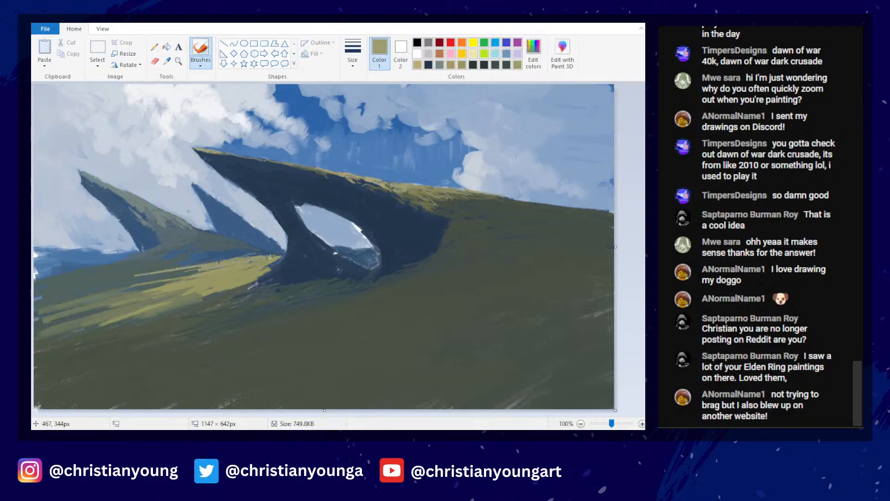
- Paint yellow-green sunlit ground inside the lower part of the arch's opening
{"action": "mouse_move", "coordinate": [344, 255]}
{"action": "left_mouse_down"}
{"action": "mouse_move", "coordinate": [375, 262]}
{"action": "mouse_move", "coordinate": [371, 268]}
{"action": "mouse_move", "coordinate": [362, 254]}
{"action": "left_mouse_up"}
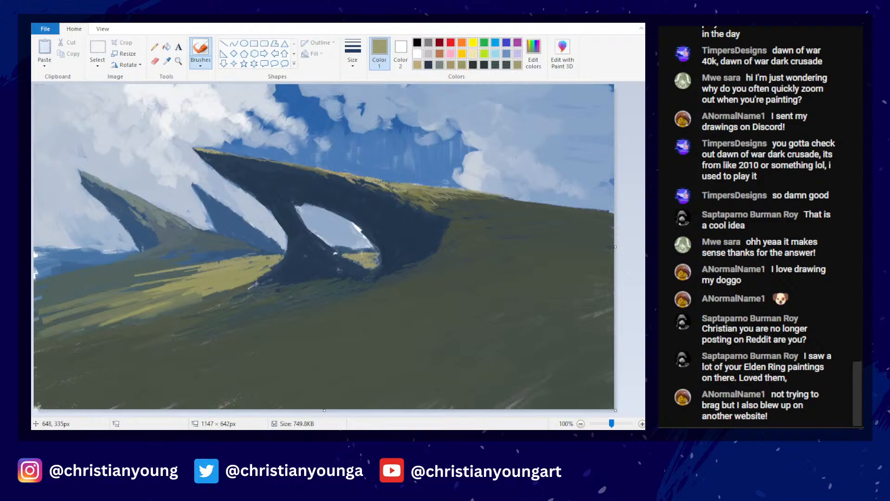
{"action": "scroll", "coordinate": [364, 201], "scroll_direction": "down", "scroll_amount": 2}
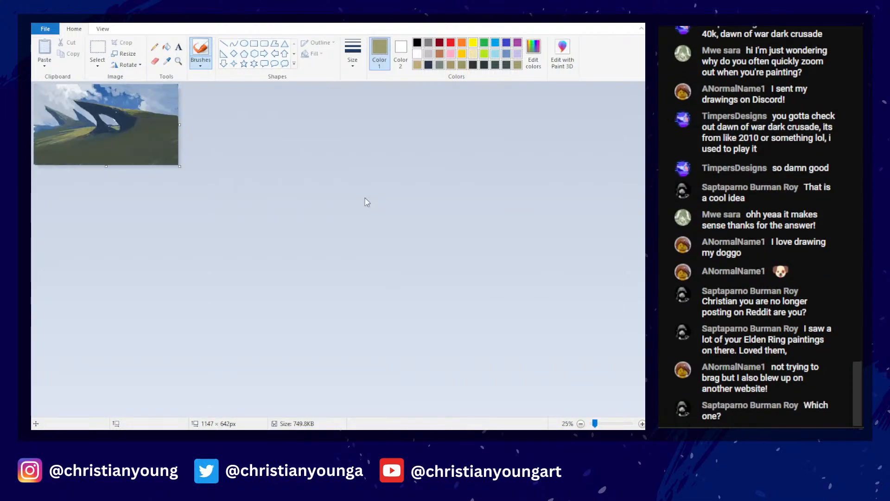
{"action": "scroll", "coordinate": [367, 201], "scroll_direction": "up", "scroll_amount": 2}
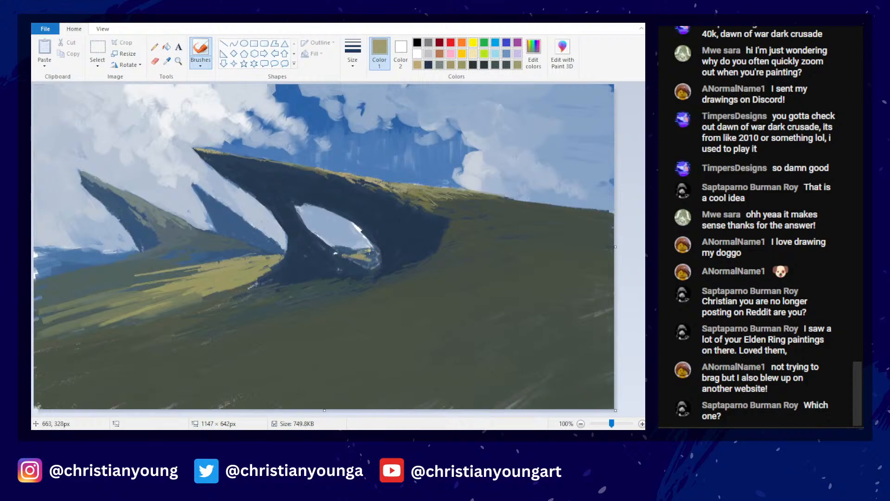
{"action": "mouse_move", "coordinate": [369, 250]}
{"action": "left_mouse_down"}
{"action": "mouse_move", "coordinate": [348, 261]}
{"action": "mouse_move", "coordinate": [341, 249]}
{"action": "mouse_move", "coordinate": [362, 256]}
{"action": "left_mouse_up"}
- Lighten the yellow-green in the colour editor and add brighter highlights to the sunlit grass left of the arch
{"action": "left_click", "coordinate": [533, 52]}
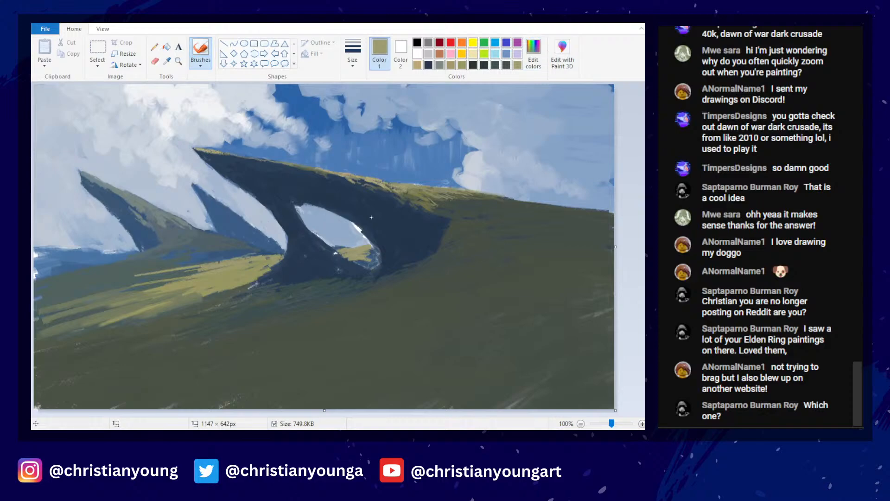
{"action": "left_click", "coordinate": [641, 51]}
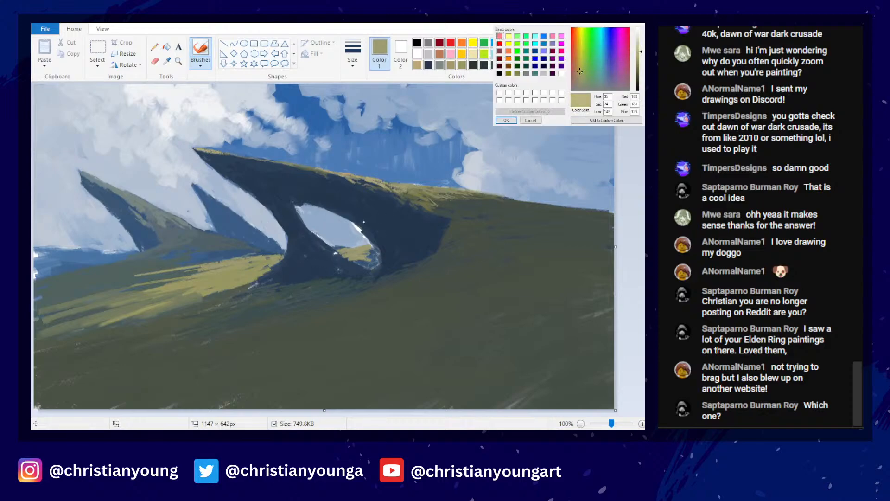
{"action": "left_click", "coordinate": [506, 120]}
{"action": "mouse_move", "coordinate": [255, 294]}
{"action": "left_mouse_down"}
{"action": "mouse_move", "coordinate": [238, 284]}
{"action": "mouse_move", "coordinate": [251, 267]}
{"action": "left_mouse_up"}
{"action": "left_click_drag", "start_coordinate": [188, 284], "coordinate": [269, 262]}
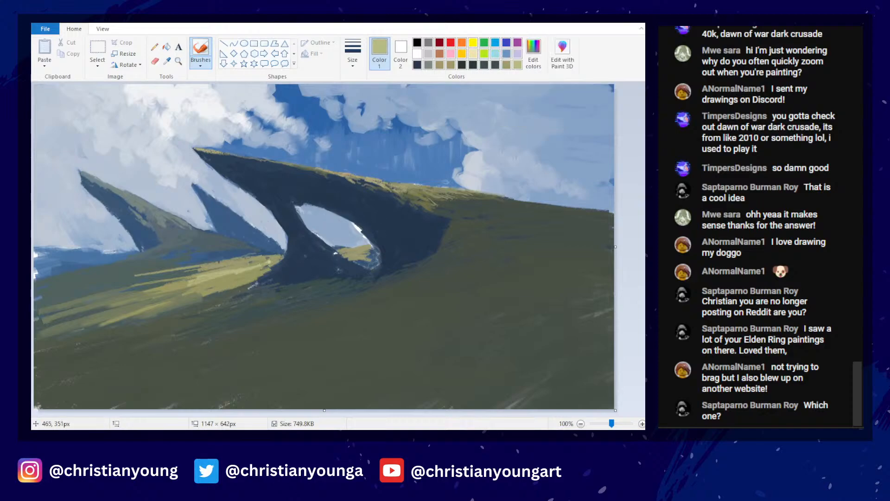
- Darken the pale yellow-green slightly and blend more streaks across the sunlit patch and its upper left edge
{"action": "left_click", "coordinate": [533, 52]}
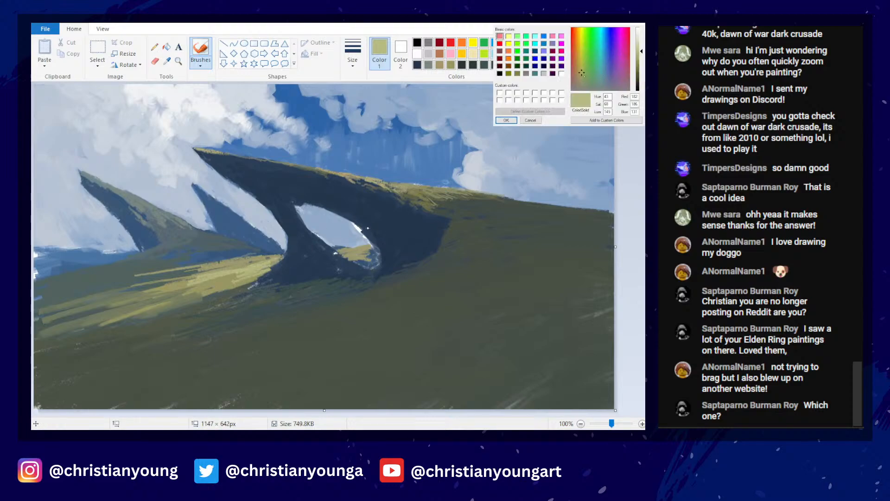
{"action": "left_click", "coordinate": [639, 54]}
{"action": "left_click", "coordinate": [506, 120]}
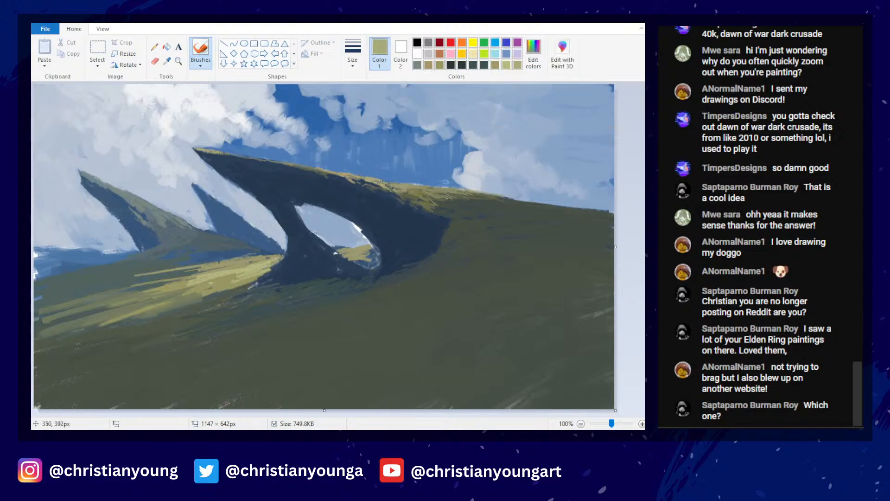
{"action": "mouse_move", "coordinate": [191, 287]}
{"action": "left_mouse_down"}
{"action": "mouse_move", "coordinate": [143, 297]}
{"action": "mouse_move", "coordinate": [163, 293]}
{"action": "left_mouse_up"}
{"action": "left_click_drag", "start_coordinate": [228, 278], "coordinate": [135, 306]}
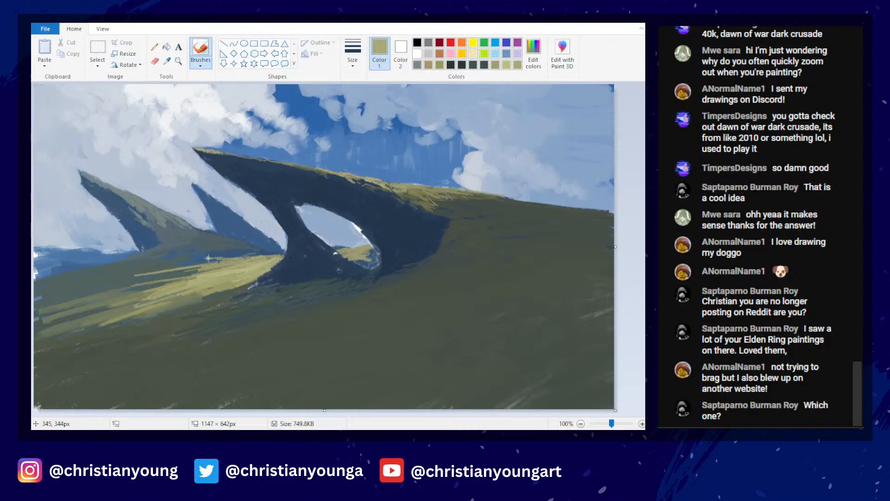
{"action": "mouse_move", "coordinate": [159, 280]}
{"action": "left_mouse_down"}
{"action": "mouse_move", "coordinate": [74, 289]}
{"action": "mouse_move", "coordinate": [152, 288]}
{"action": "left_mouse_up"}
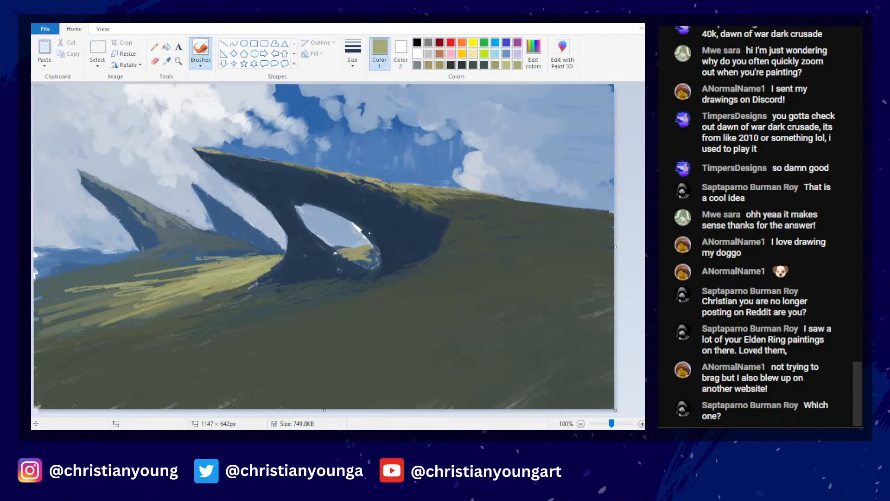
- Shift the pale yellow-green to a duller olive in the colour editor and blend strokes into the sunlit grass left of the arch
{"action": "left_click", "coordinate": [533, 53]}
{"action": "left_click", "coordinate": [585, 77]}
{"action": "left_click", "coordinate": [508, 121]}
{"action": "left_click_drag", "start_coordinate": [103, 300], "coordinate": [69, 310]}
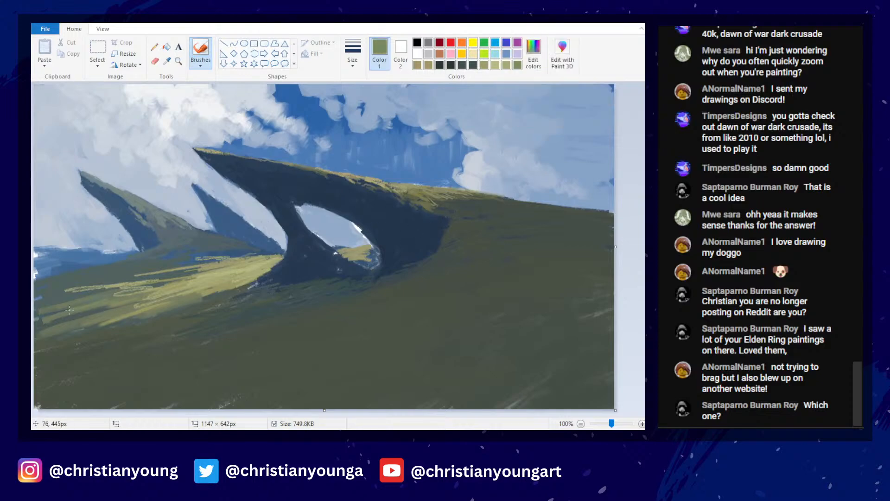
{"action": "left_click", "coordinate": [534, 53]}
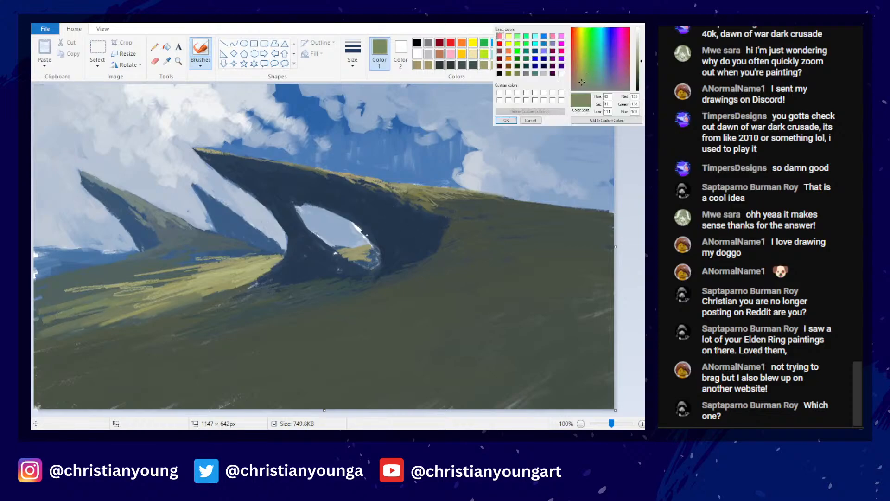
{"action": "left_click", "coordinate": [506, 120]}
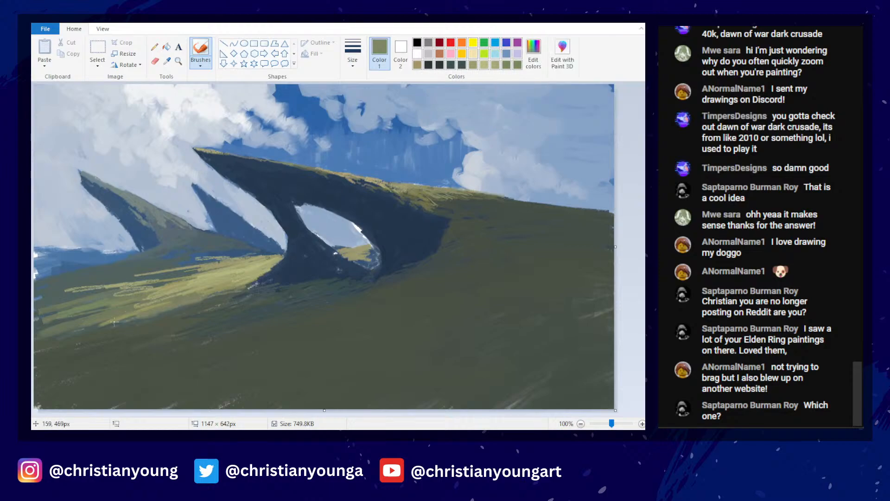
- Paint olive strokes on the ground inside the arch's opening and along the upper edge of the sunlit patch
{"action": "left_click_drag", "start_coordinate": [351, 255], "coordinate": [360, 267]}
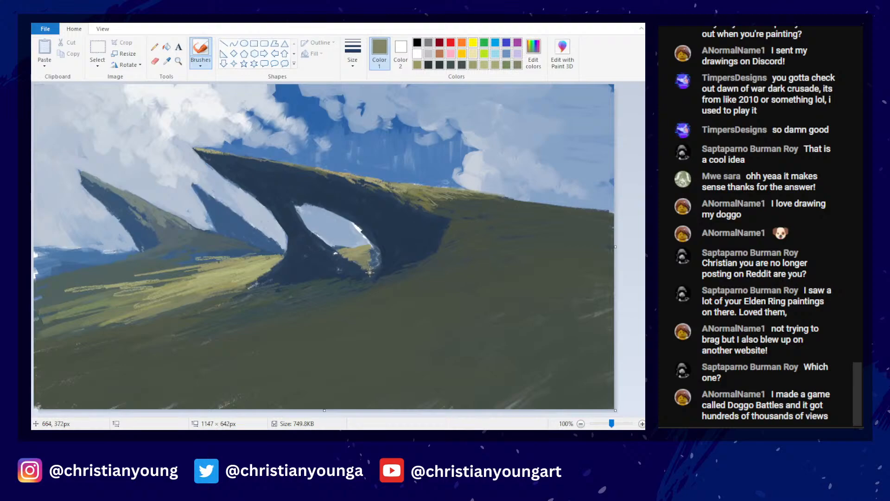
{"action": "mouse_move", "coordinate": [154, 279]}
{"action": "left_mouse_down"}
{"action": "mouse_move", "coordinate": [65, 299]}
{"action": "mouse_move", "coordinate": [128, 290]}
{"action": "mouse_move", "coordinate": [96, 282]}
{"action": "mouse_move", "coordinate": [137, 274]}
{"action": "mouse_move", "coordinate": [190, 270]}
{"action": "left_mouse_up"}
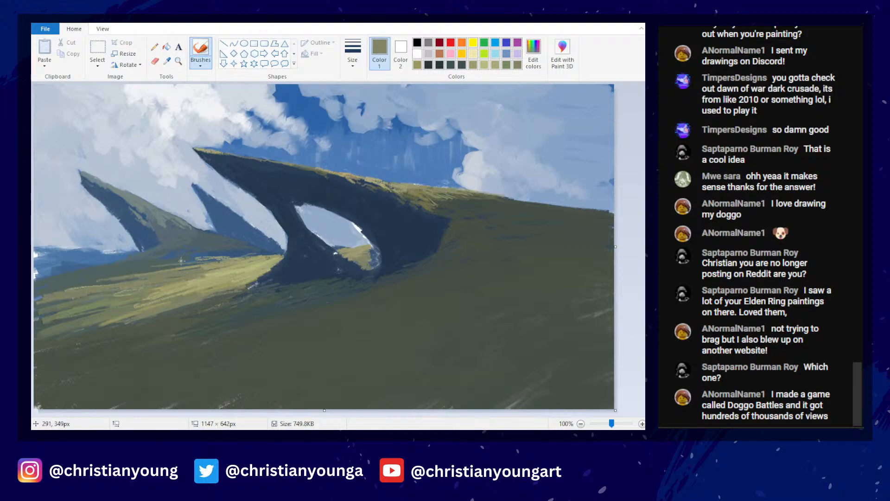
{"action": "scroll", "coordinate": [416, 245], "scroll_direction": "down", "scroll_amount": 2}
{"action": "scroll", "coordinate": [406, 224], "scroll_direction": "down", "scroll_amount": 1}
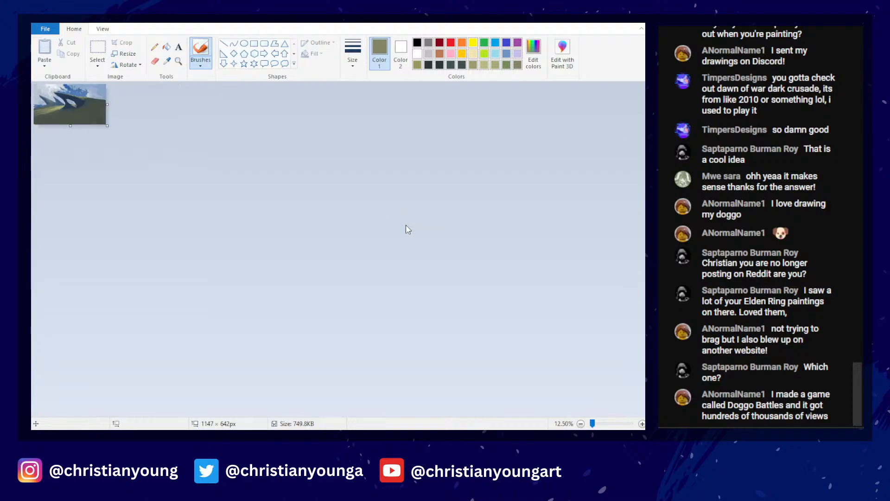
{"action": "scroll", "coordinate": [408, 227], "scroll_direction": "up", "scroll_amount": 3}
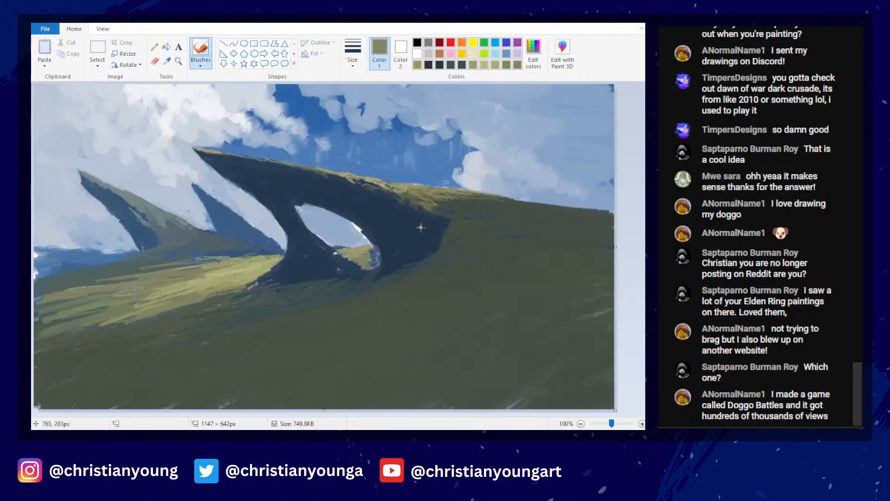
- Sample the arch's dark blue shadow and paint over the light remnants at the lower right of the opening, refining the opening's edge
{"action": "left_click", "coordinate": [167, 60]}
{"action": "left_click", "coordinate": [368, 262]}
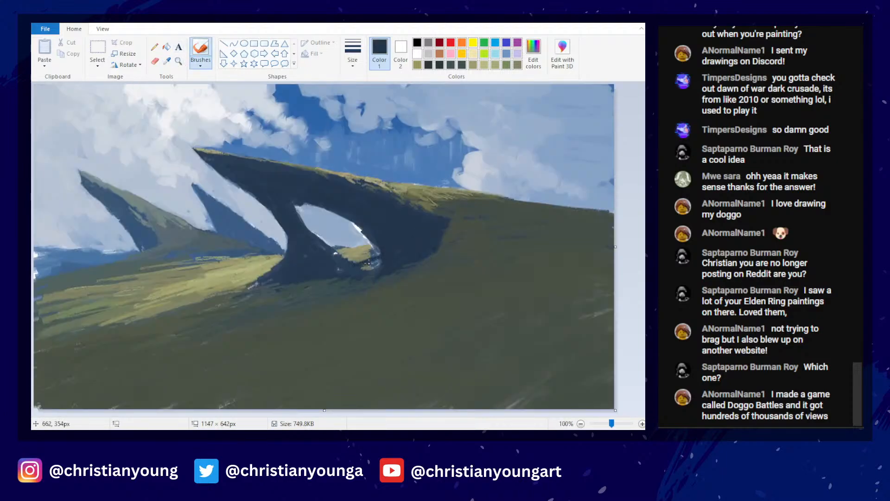
{"action": "mouse_move", "coordinate": [369, 262]}
{"action": "left_mouse_down"}
{"action": "mouse_move", "coordinate": [375, 267]}
{"action": "mouse_move", "coordinate": [352, 256]}
{"action": "mouse_move", "coordinate": [377, 255]}
{"action": "left_mouse_up"}
{"action": "scroll", "coordinate": [401, 244], "scroll_direction": "down", "scroll_amount": 2}
{"action": "scroll", "coordinate": [410, 240], "scroll_direction": "up", "scroll_amount": 2}
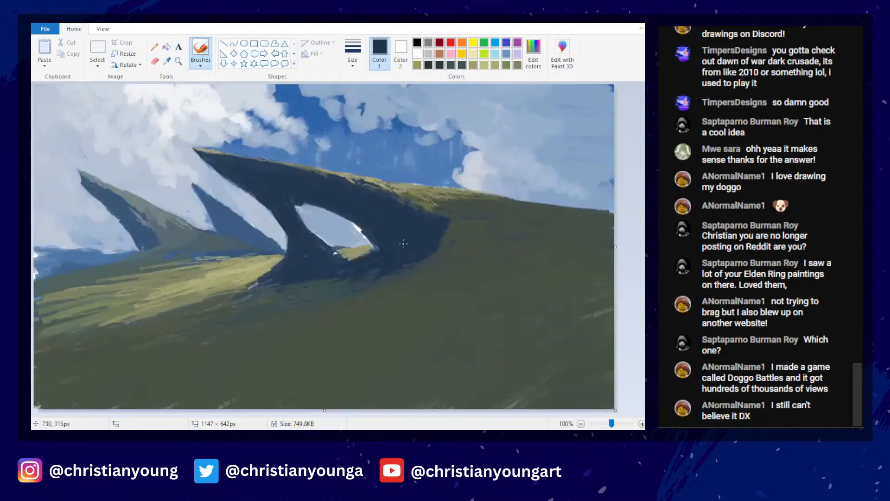
{"action": "mouse_move", "coordinate": [301, 222]}
{"action": "left_mouse_down"}
{"action": "mouse_move", "coordinate": [295, 209]}
{"action": "mouse_move", "coordinate": [303, 204]}
{"action": "left_mouse_up"}
{"action": "scroll", "coordinate": [399, 214], "scroll_direction": "down", "scroll_amount": 3}
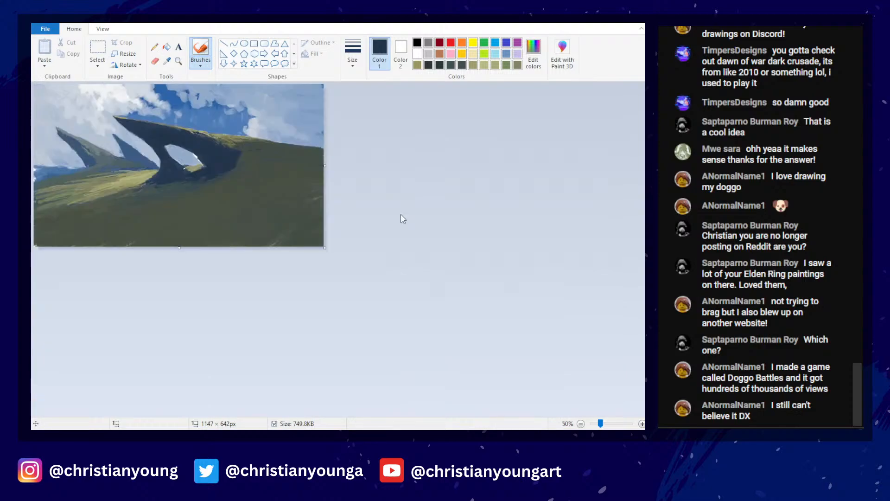
{"action": "scroll", "coordinate": [399, 218], "scroll_direction": "up", "scroll_amount": 3}
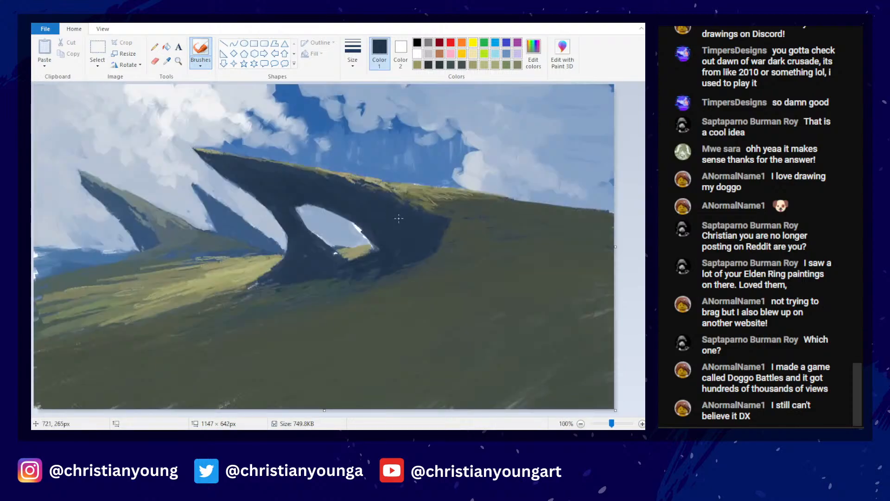
- Sample the grey-green of the ground behind the arch, make it greener and paint the grassy slope running from the distant cliffs to the arch's foot
{"action": "left_click", "coordinate": [166, 61]}
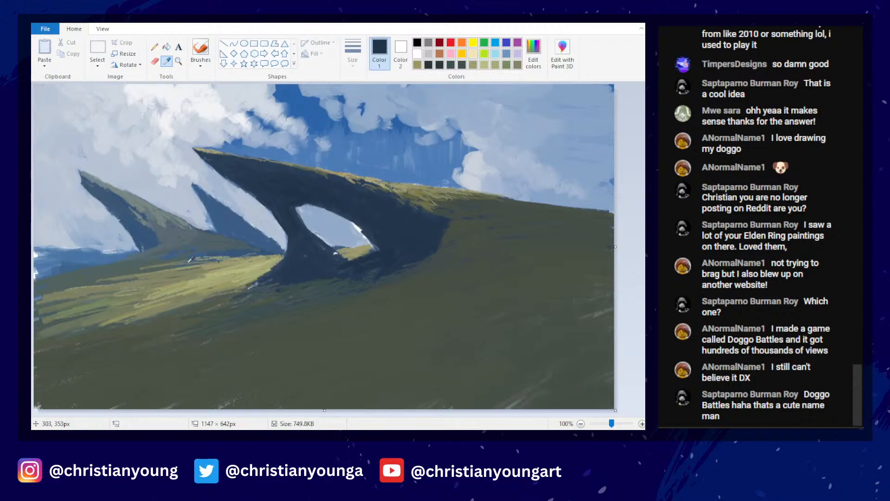
{"action": "left_click", "coordinate": [193, 260]}
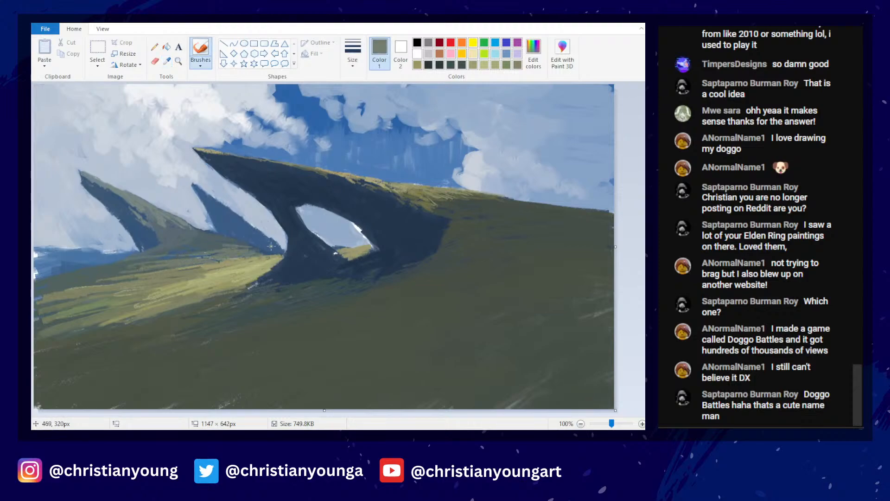
{"action": "left_click", "coordinate": [534, 51]}
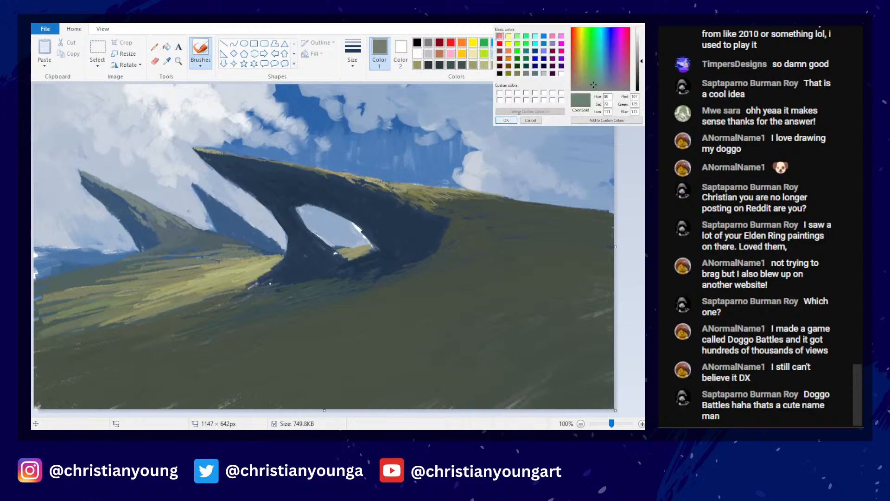
{"action": "left_click", "coordinate": [507, 121]}
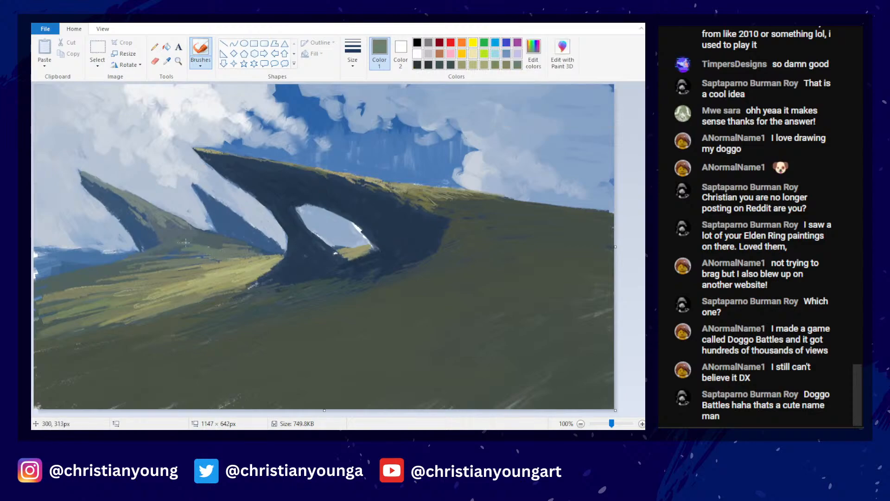
{"action": "mouse_move", "coordinate": [175, 234]}
{"action": "left_mouse_down"}
{"action": "mouse_move", "coordinate": [168, 241]}
{"action": "mouse_move", "coordinate": [186, 230]}
{"action": "mouse_move", "coordinate": [153, 254]}
{"action": "mouse_move", "coordinate": [225, 242]}
{"action": "mouse_move", "coordinate": [262, 251]}
{"action": "left_mouse_up"}
{"action": "mouse_move", "coordinate": [188, 225]}
{"action": "left_mouse_down"}
{"action": "mouse_move", "coordinate": [220, 231]}
{"action": "mouse_move", "coordinate": [223, 248]}
{"action": "mouse_move", "coordinate": [282, 256]}
{"action": "left_mouse_up"}
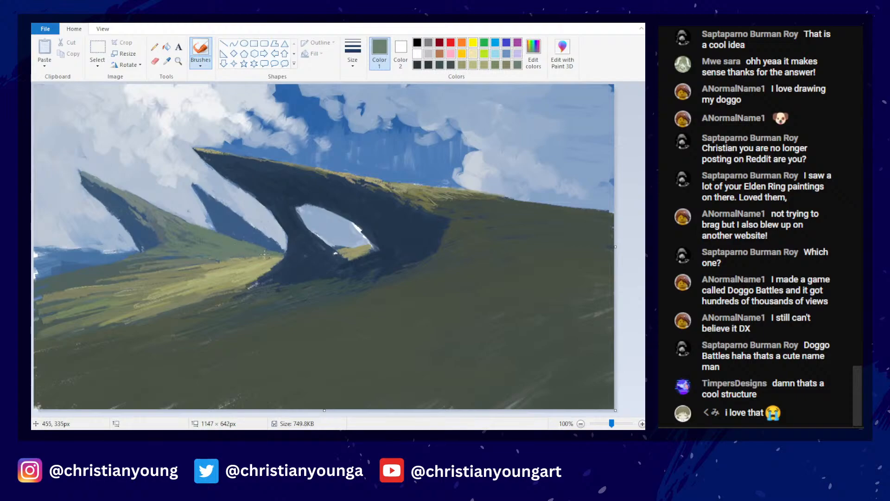
- Sample the sunlit yellow-green and blend it along the lower edge of the green slope beside the arch's left foot
{"action": "left_click", "coordinate": [167, 62]}
{"action": "left_click", "coordinate": [247, 255]}
{"action": "left_click_drag", "start_coordinate": [215, 257], "coordinate": [282, 256]}
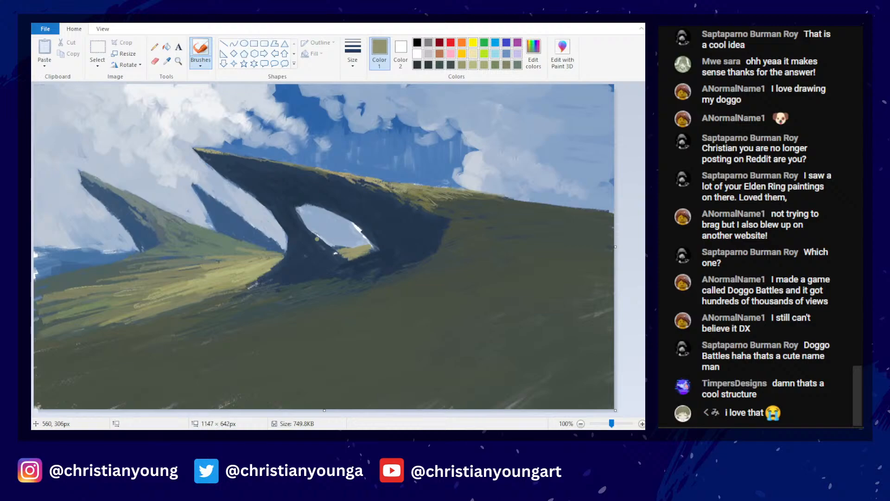
{"action": "scroll", "coordinate": [316, 239], "scroll_direction": "down", "scroll_amount": 3}
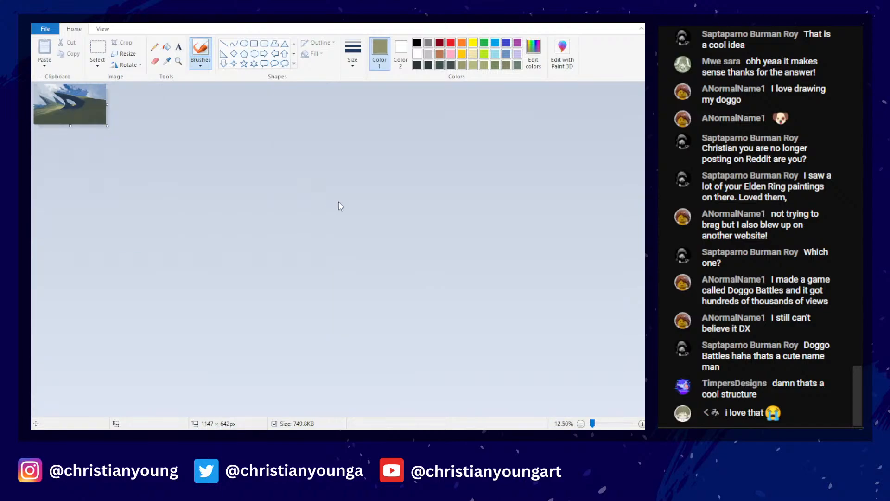
{"action": "scroll", "coordinate": [339, 201], "scroll_direction": "up", "scroll_amount": 3}
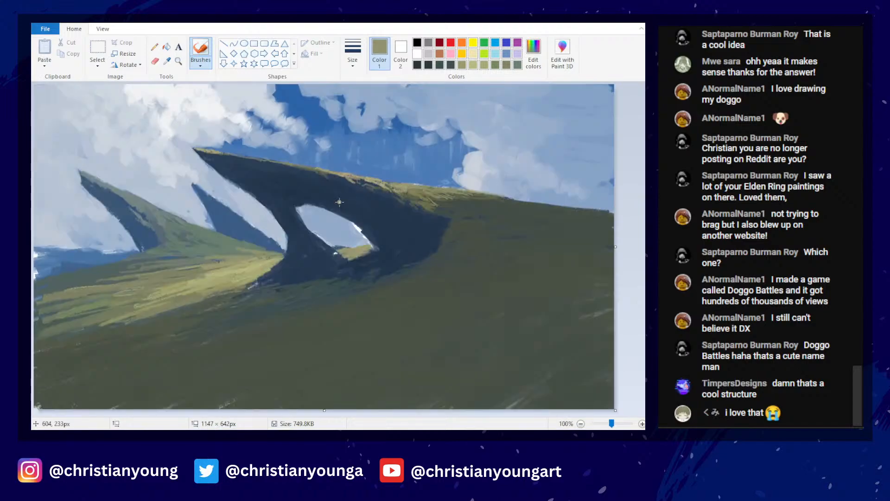
- Sample the far-left cliff's dark blue shadow and paint a second slender leg beneath it, leaving a narrow opening
{"action": "left_click", "coordinate": [167, 61]}
{"action": "left_click", "coordinate": [124, 211]}
{"action": "left_click_drag", "start_coordinate": [111, 210], "coordinate": [123, 251]}
{"action": "mouse_move", "coordinate": [102, 197]}
{"action": "left_mouse_down"}
{"action": "mouse_move", "coordinate": [98, 211]}
{"action": "mouse_move", "coordinate": [120, 229]}
{"action": "mouse_move", "coordinate": [121, 255]}
{"action": "left_mouse_up"}
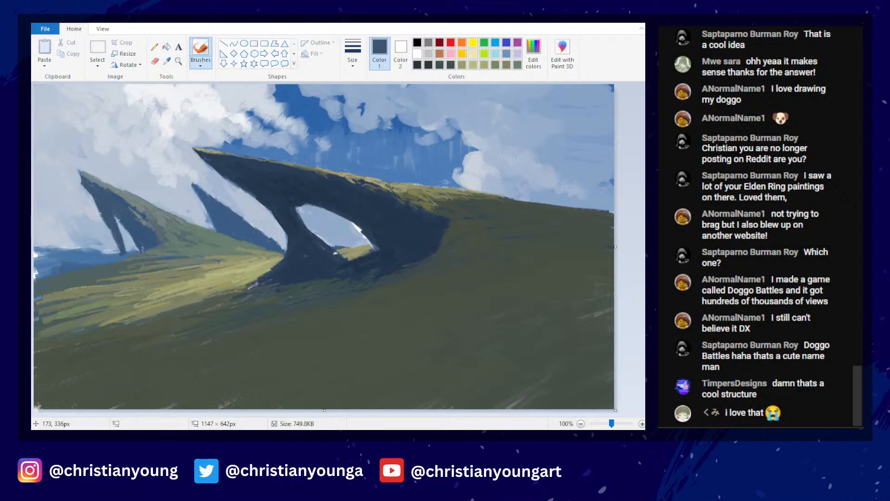
{"action": "scroll", "coordinate": [299, 266], "scroll_direction": "down", "scroll_amount": 3}
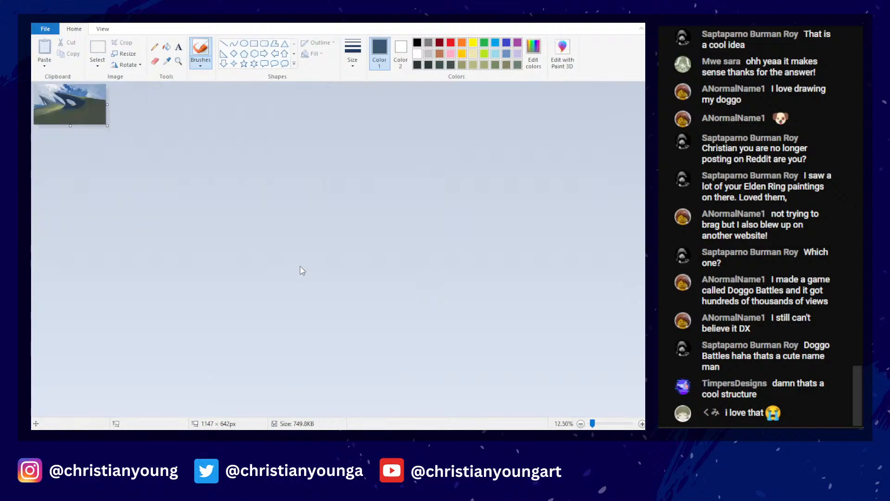
{"action": "scroll", "coordinate": [300, 267], "scroll_direction": "up", "scroll_amount": 3}
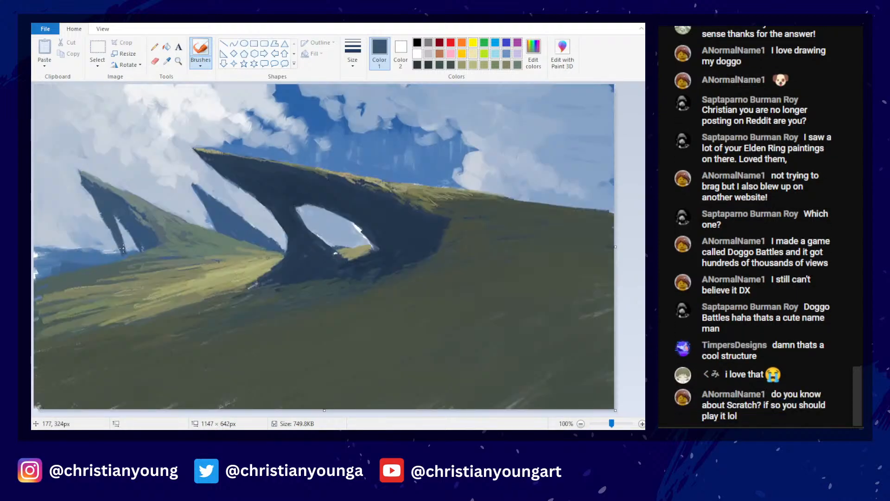
- Sample the nearby greens and blend the grass around the base of the far-left cliff
{"action": "left_click", "coordinate": [167, 61]}
{"action": "left_click", "coordinate": [130, 259]}
{"action": "left_click", "coordinate": [166, 61]}
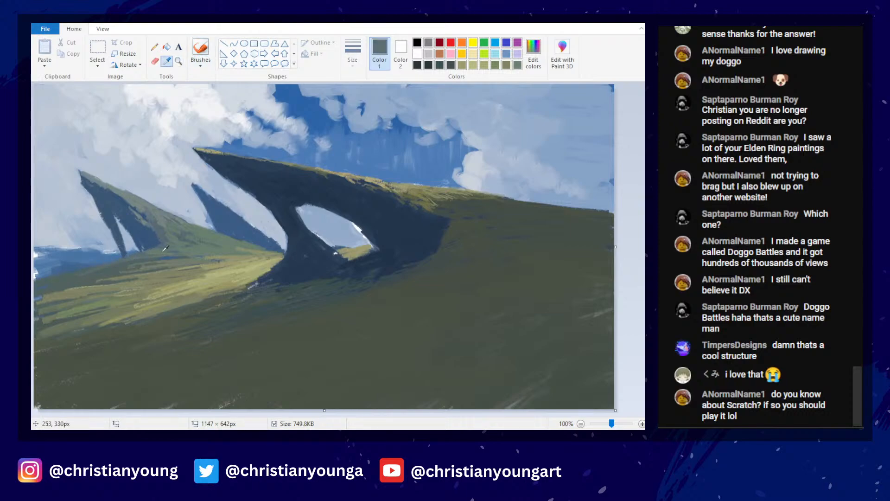
{"action": "left_click", "coordinate": [156, 251]}
{"action": "mouse_move", "coordinate": [157, 251]}
{"action": "left_mouse_down"}
{"action": "mouse_move", "coordinate": [125, 258]}
{"action": "mouse_move", "coordinate": [165, 256]}
{"action": "mouse_move", "coordinate": [143, 266]}
{"action": "left_mouse_up"}
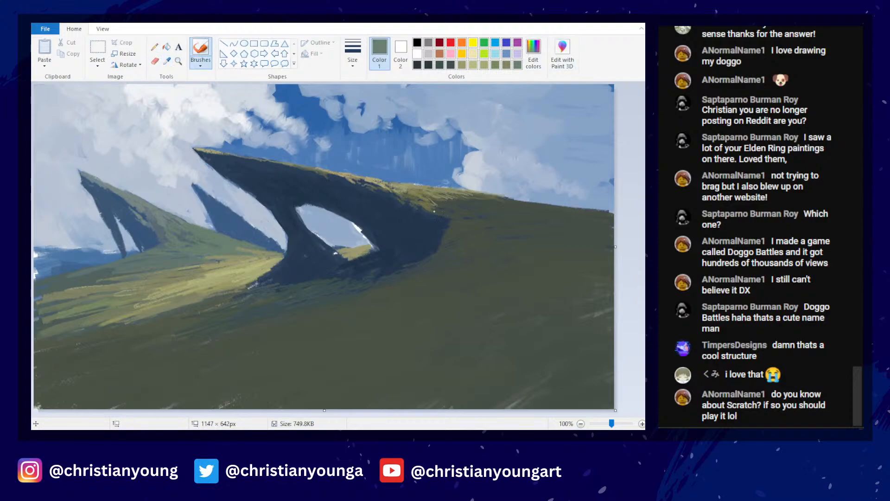
- Shift the green to a bluish grey-green in the colour editor and paint the lit grassy slope down the back of the middle cliff
{"action": "left_click", "coordinate": [533, 53]}
{"action": "left_click", "coordinate": [596, 87]}
{"action": "left_click", "coordinate": [506, 121]}
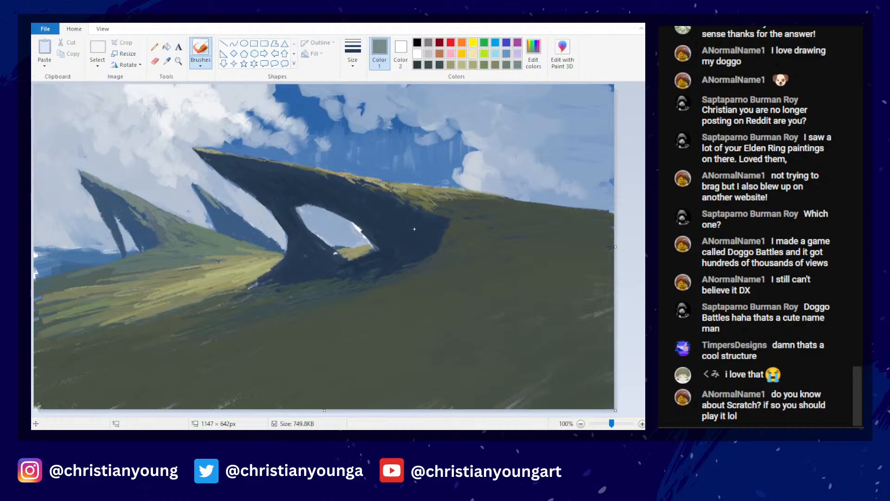
{"action": "left_click", "coordinate": [533, 53]}
{"action": "left_click", "coordinate": [602, 85]}
{"action": "left_click", "coordinate": [506, 121]}
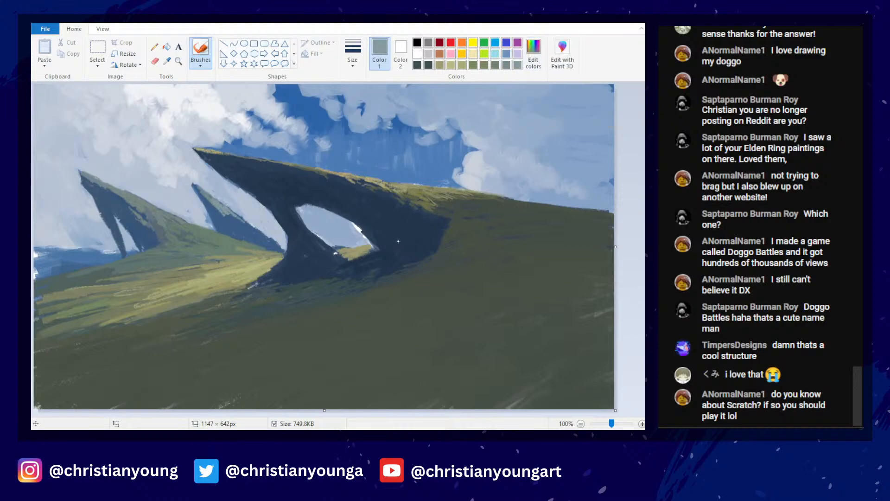
{"action": "left_click", "coordinate": [534, 53]}
{"action": "key", "text": "Return"}
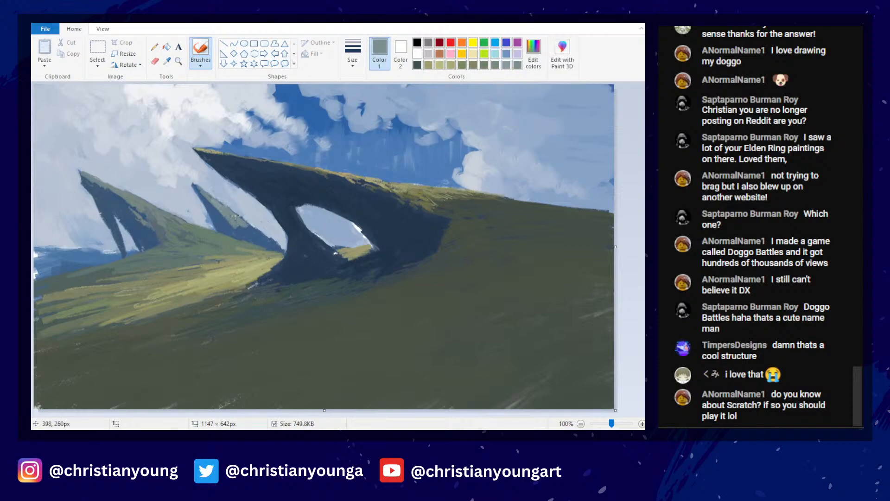
{"action": "left_click_drag", "start_coordinate": [245, 222], "coordinate": [277, 246]}
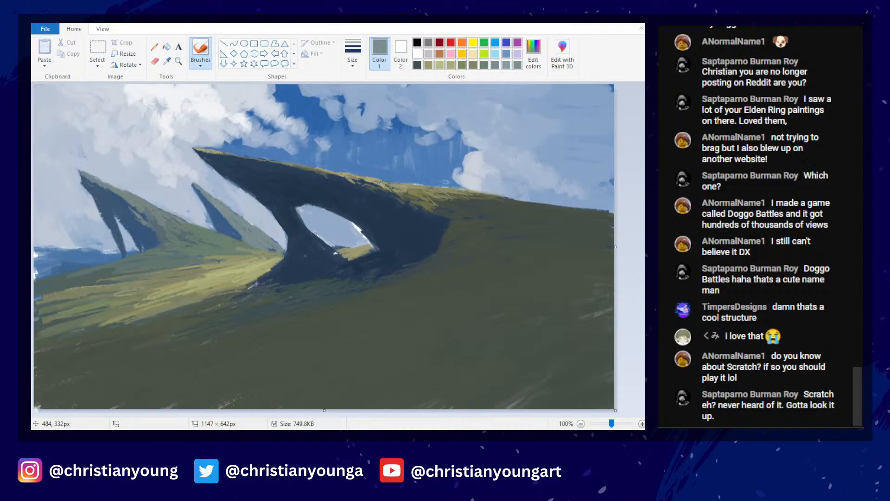
- Save the painting and cover the white specks on the right edge of the arch's opening with sampled pale sky blue
{"action": "left_click", "coordinate": [55, 32]}
{"action": "left_click", "coordinate": [70, 91]}
{"action": "left_click", "coordinate": [167, 61]}
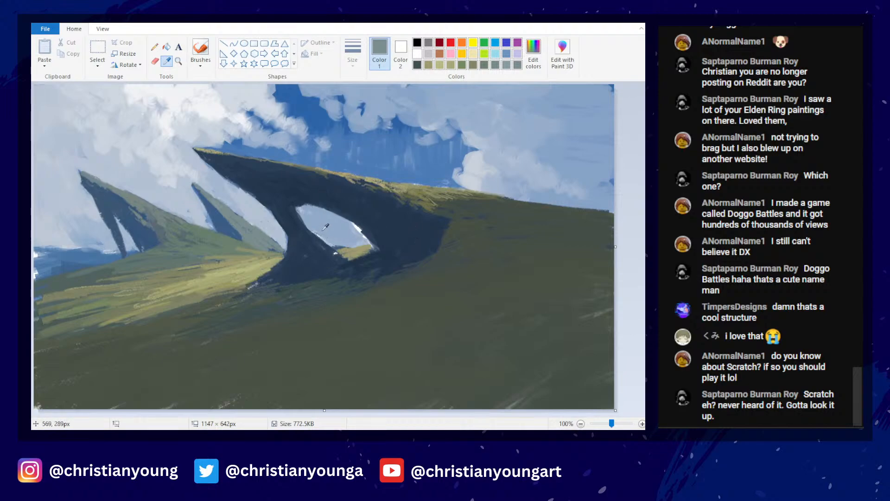
{"action": "left_click", "coordinate": [324, 226]}
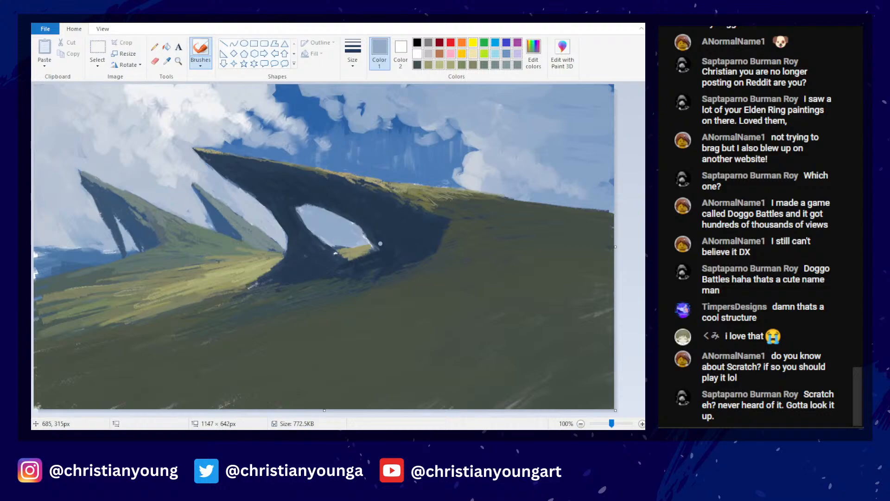
{"action": "left_click", "coordinate": [166, 61]}
{"action": "left_click", "coordinate": [254, 209]}
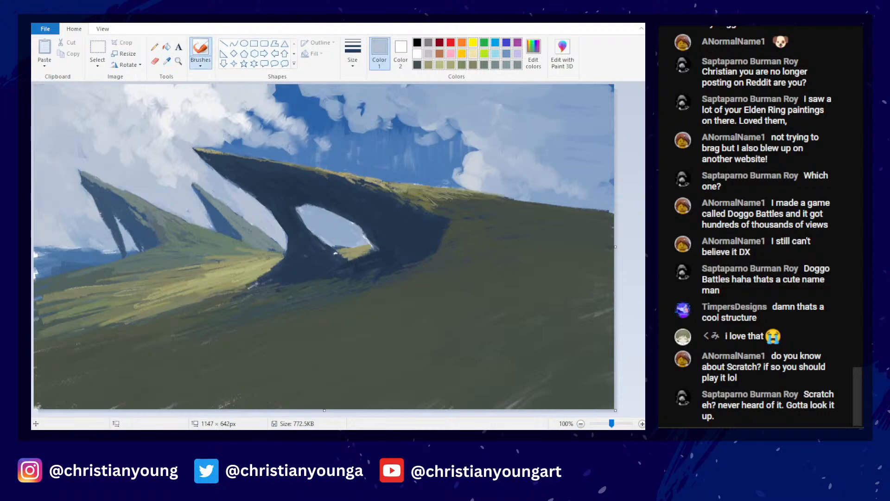
- Paint a small distant cliff at the far left in blue sampled from the horizon, and narrow the canvas to 1123 px
{"action": "left_click", "coordinate": [166, 60]}
{"action": "left_click", "coordinate": [74, 253]}
{"action": "mouse_move", "coordinate": [74, 253]}
{"action": "left_mouse_down"}
{"action": "mouse_move", "coordinate": [62, 237]}
{"action": "mouse_move", "coordinate": [61, 255]}
{"action": "left_mouse_up"}
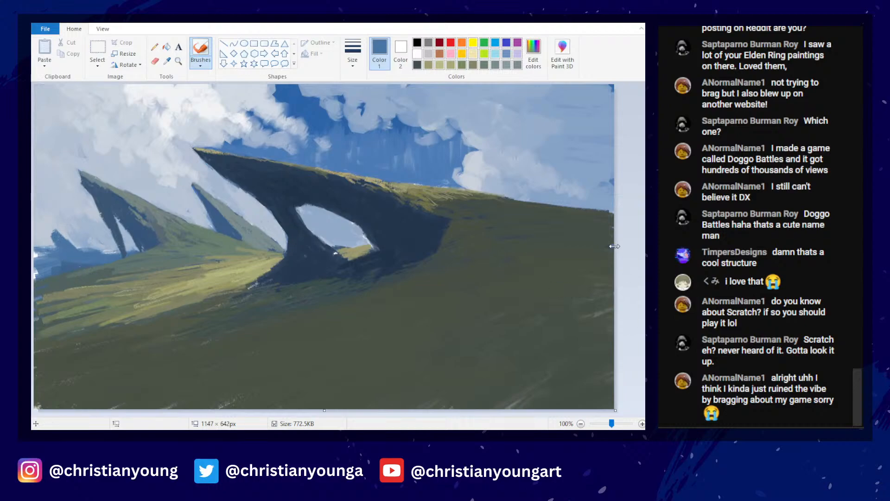
{"action": "left_click_drag", "start_coordinate": [616, 246], "coordinate": [603, 246]}
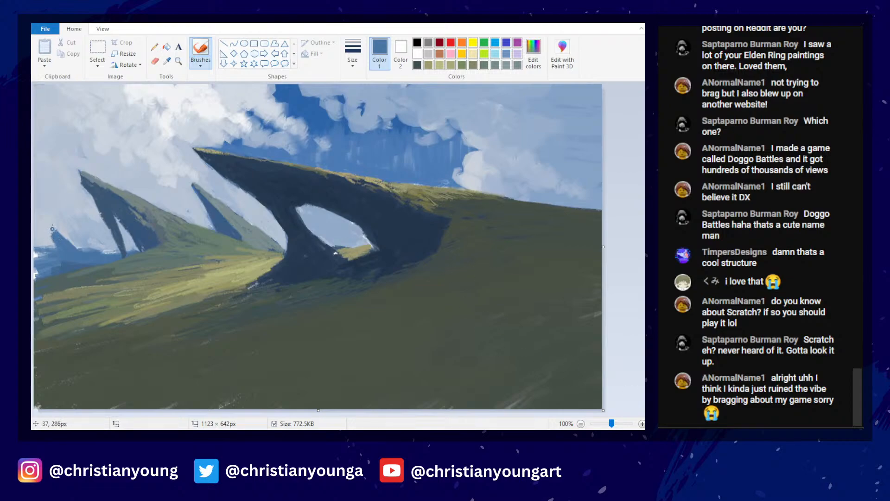
- Refine the small distant blue cliff's pointed shape and add blue strokes between it and the far-left arch
{"action": "mouse_move", "coordinate": [53, 229]}
{"action": "left_mouse_down"}
{"action": "mouse_move", "coordinate": [55, 248]}
{"action": "mouse_move", "coordinate": [48, 230]}
{"action": "mouse_move", "coordinate": [60, 241]}
{"action": "left_mouse_up"}
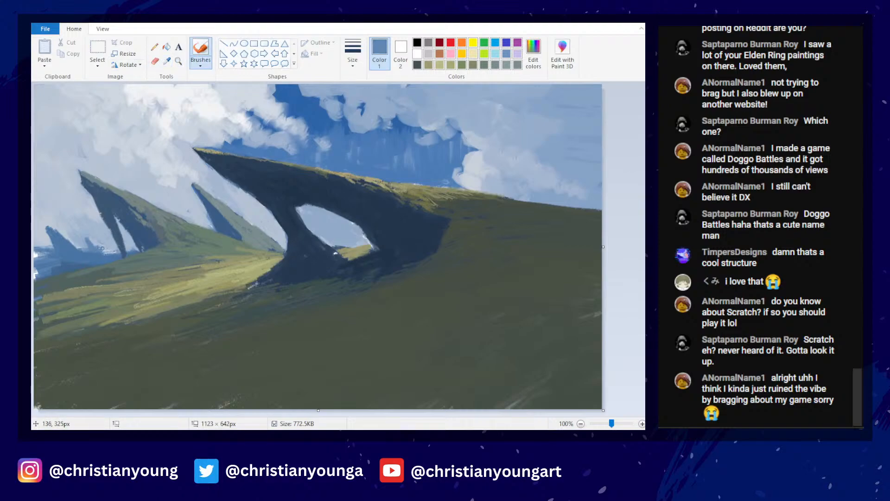
{"action": "left_click_drag", "start_coordinate": [102, 248], "coordinate": [99, 244]}
{"action": "scroll", "coordinate": [387, 250], "scroll_direction": "down", "scroll_amount": 3}
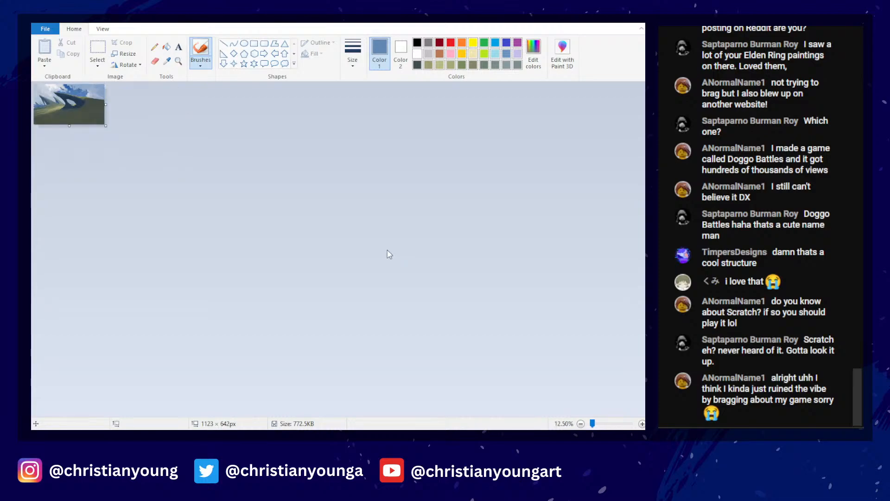
- Add blue strokes at the base of the far-left arch and paint distant blue shapes inside the main arch's opening
{"action": "scroll", "coordinate": [388, 251], "scroll_direction": "up", "scroll_amount": 3}
{"action": "left_click_drag", "start_coordinate": [108, 243], "coordinate": [114, 254]}
{"action": "mouse_move", "coordinate": [274, 234]}
{"action": "left_mouse_down"}
{"action": "mouse_move", "coordinate": [283, 244]}
{"action": "mouse_move", "coordinate": [339, 244]}
{"action": "mouse_move", "coordinate": [327, 232]}
{"action": "mouse_move", "coordinate": [335, 244]}
{"action": "left_mouse_up"}
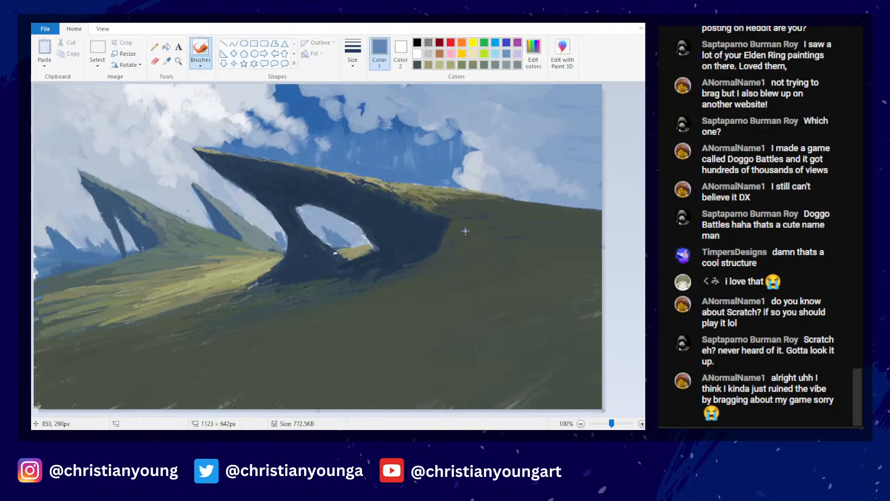
{"action": "scroll", "coordinate": [464, 229], "scroll_direction": "down", "scroll_amount": 3}
{"action": "scroll", "coordinate": [465, 229], "scroll_direction": "up", "scroll_amount": 2}
{"action": "scroll", "coordinate": [465, 231], "scroll_direction": "up", "scroll_amount": 1}
- Refine the left meadow's grass with sampled grey-green below the far-left arch and darker green along the shaded lower edge
{"action": "left_click", "coordinate": [167, 60]}
{"action": "left_click", "coordinate": [132, 254]}
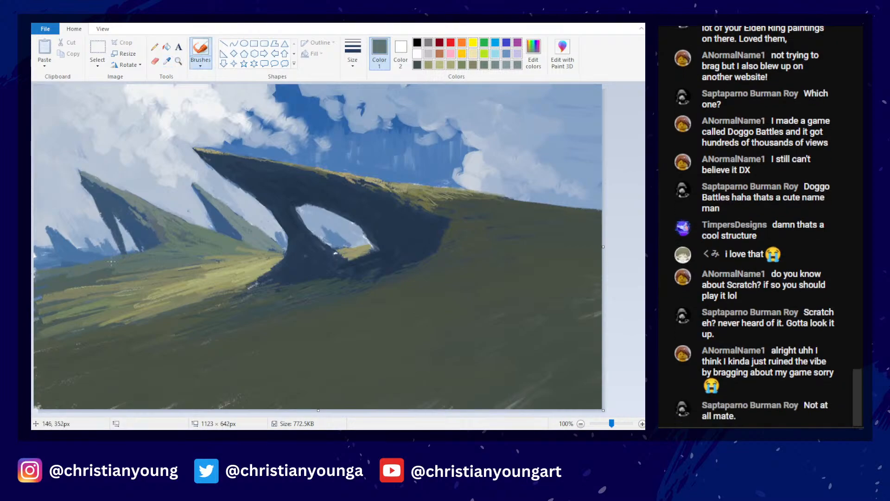
{"action": "left_click_drag", "start_coordinate": [78, 278], "coordinate": [63, 281]}
{"action": "left_click", "coordinate": [167, 61]}
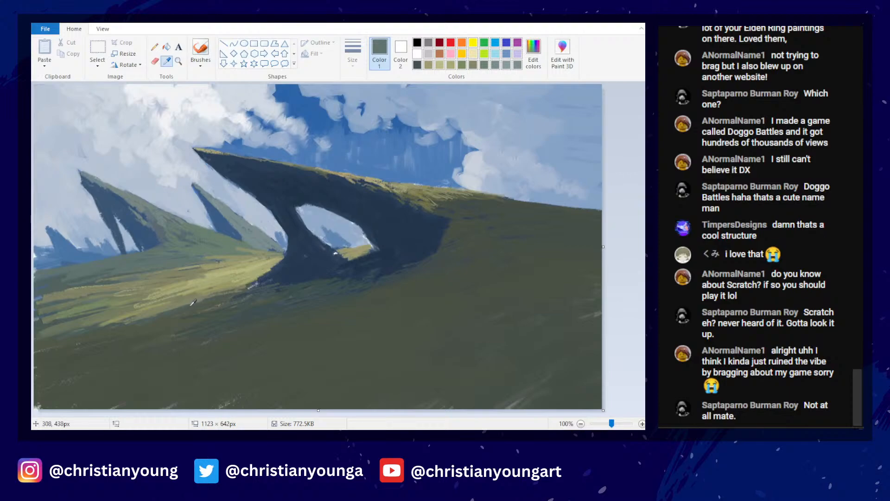
{"action": "left_click", "coordinate": [190, 303]}
{"action": "mouse_move", "coordinate": [65, 324]}
{"action": "left_mouse_down"}
{"action": "mouse_move", "coordinate": [43, 332]}
{"action": "mouse_move", "coordinate": [146, 317]}
{"action": "left_mouse_up"}
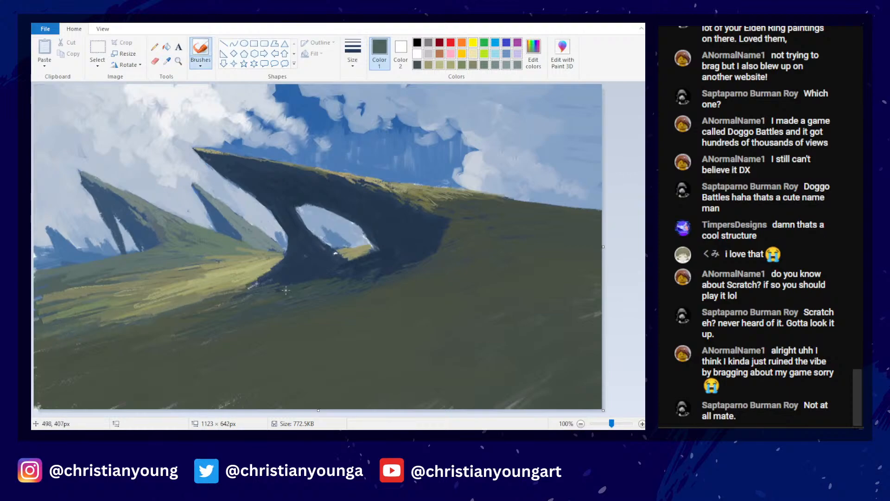
- Try light yellow-green strokes sampled from the sunlit grass on the dark slope below the main arch, and undo them
{"action": "left_click", "coordinate": [167, 60]}
{"action": "left_click", "coordinate": [239, 278]}
{"action": "left_click_drag", "start_coordinate": [269, 313], "coordinate": [306, 299]}
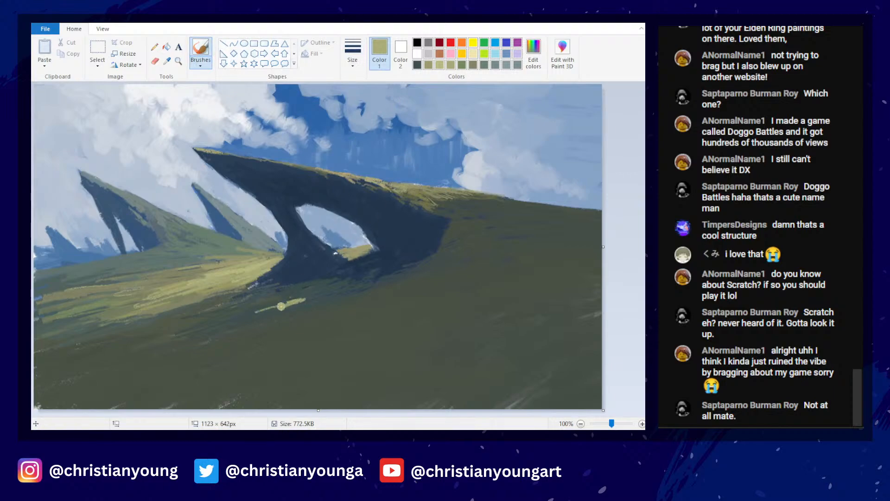
{"action": "mouse_move", "coordinate": [280, 304]}
{"action": "left_mouse_down"}
{"action": "mouse_move", "coordinate": [225, 321]}
{"action": "mouse_move", "coordinate": [290, 298]}
{"action": "left_mouse_up"}
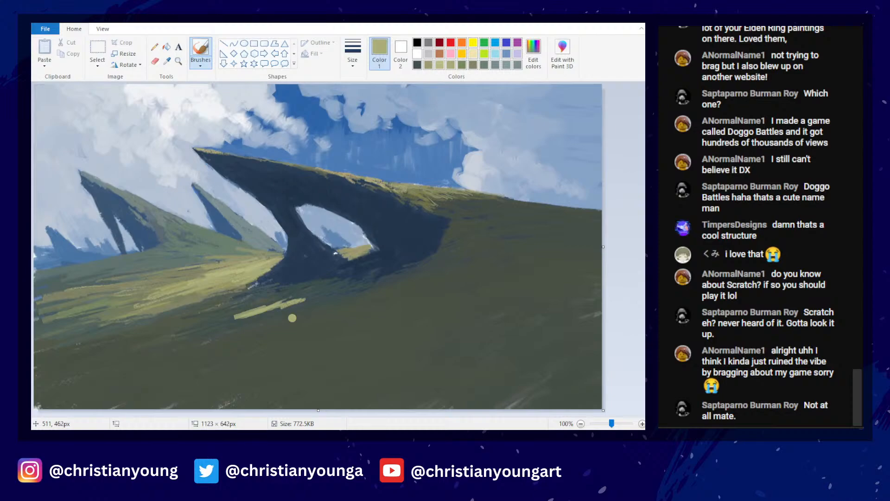
{"action": "key", "text": "ctrl+z"}
{"action": "scroll", "coordinate": [488, 203], "scroll_direction": "down", "scroll_amount": 3}
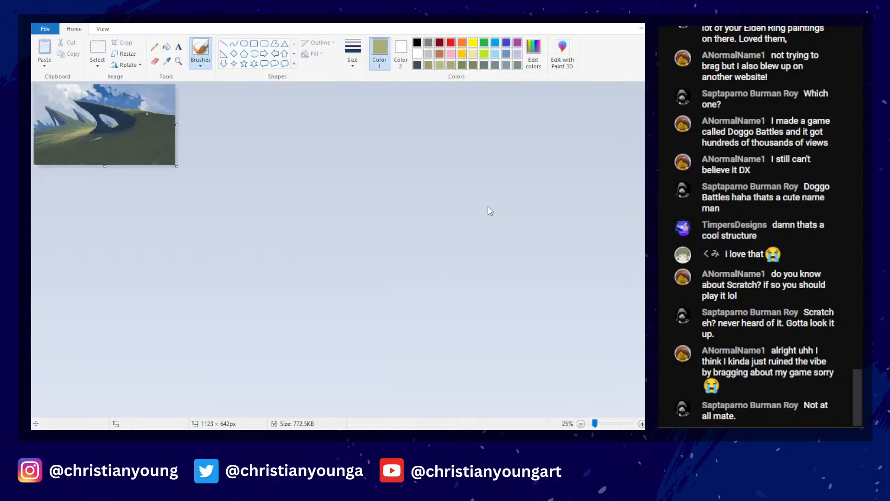
{"action": "scroll", "coordinate": [490, 206], "scroll_direction": "up", "scroll_amount": 3}
{"action": "scroll", "coordinate": [491, 209], "scroll_direction": "down", "scroll_amount": 1}
{"action": "scroll", "coordinate": [492, 211], "scroll_direction": "up", "scroll_amount": 1}
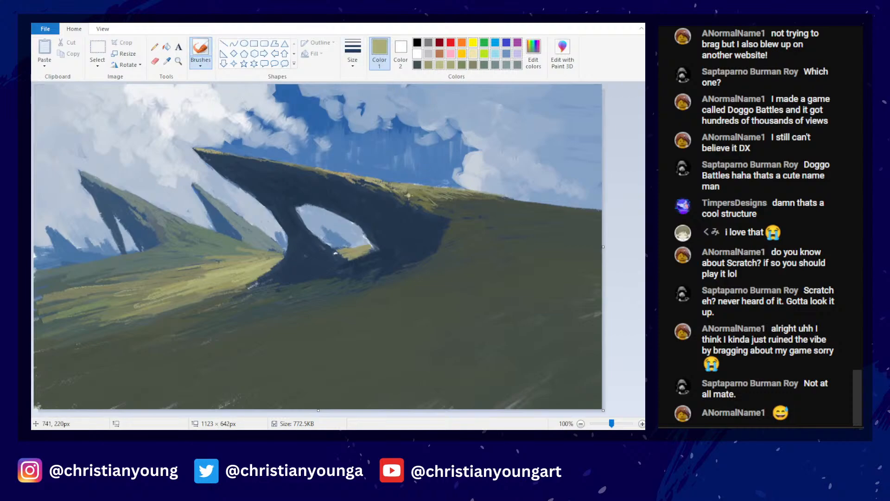
- Paint sunlit grass strokes along the main arch's top ridge, shifting the light green to a warmer yellow in the colour editor
{"action": "mouse_move", "coordinate": [409, 196]}
{"action": "left_mouse_down"}
{"action": "mouse_move", "coordinate": [385, 184]}
{"action": "mouse_move", "coordinate": [420, 196]}
{"action": "mouse_move", "coordinate": [452, 189]}
{"action": "left_mouse_up"}
{"action": "left_click", "coordinate": [533, 52]}
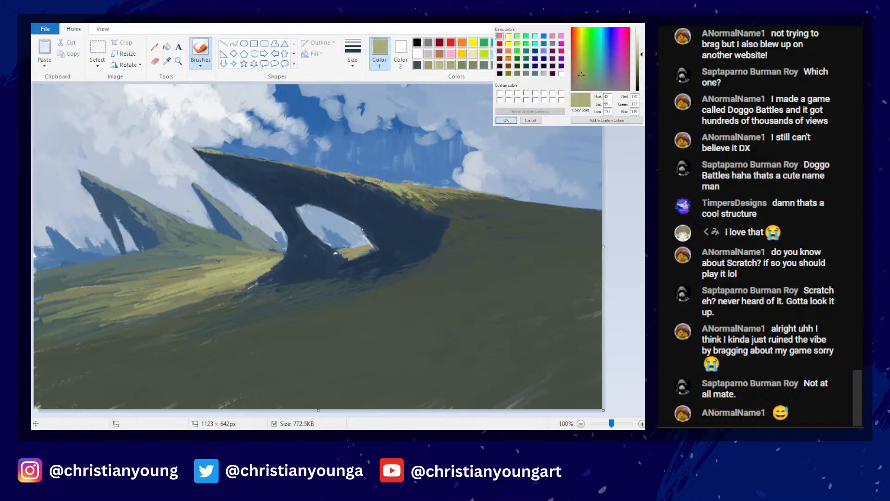
{"action": "left_click", "coordinate": [507, 120]}
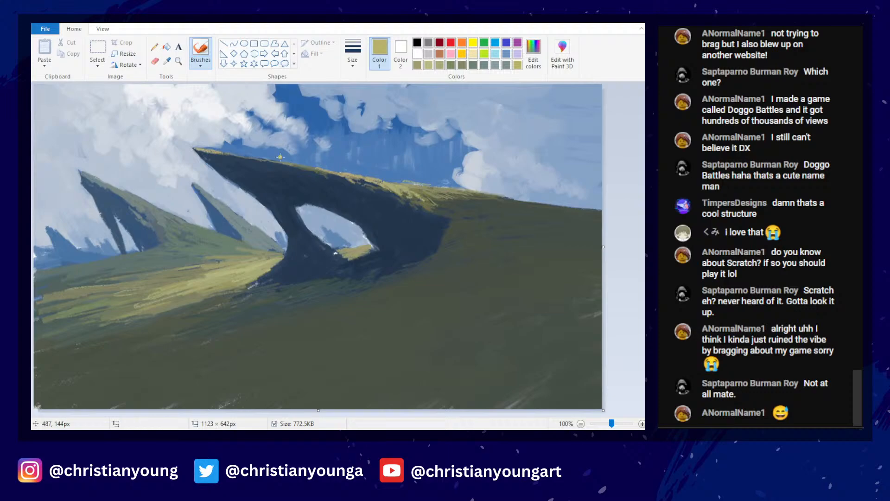
{"action": "mouse_move", "coordinate": [268, 160]}
{"action": "left_mouse_down"}
{"action": "mouse_move", "coordinate": [339, 178]}
{"action": "mouse_move", "coordinate": [329, 169]}
{"action": "mouse_move", "coordinate": [400, 180]}
{"action": "left_mouse_up"}
- Mix a brownish grey in the colour editor and change the brush size for rock details on the main arch
{"action": "left_click", "coordinate": [533, 54]}
{"action": "left_click", "coordinate": [578, 85]}
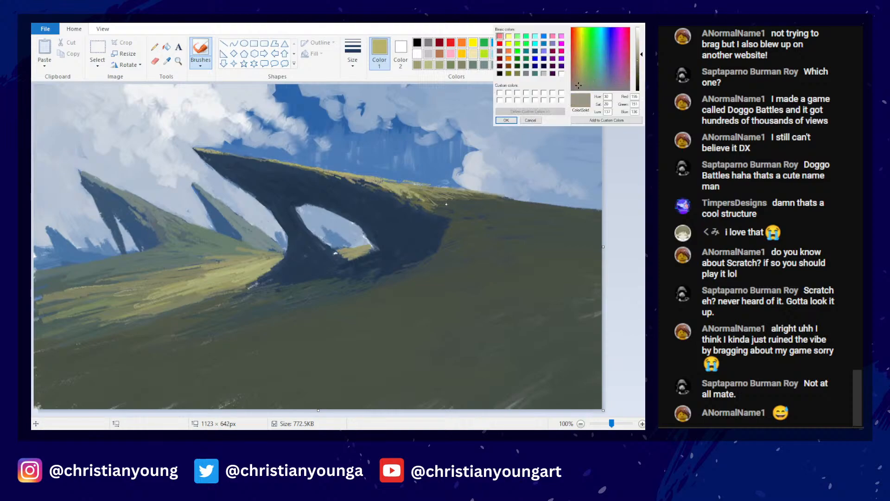
{"action": "left_click", "coordinate": [639, 60]}
{"action": "left_click", "coordinate": [507, 120]}
{"action": "left_click", "coordinate": [353, 54]}
{"action": "left_click", "coordinate": [390, 79]}
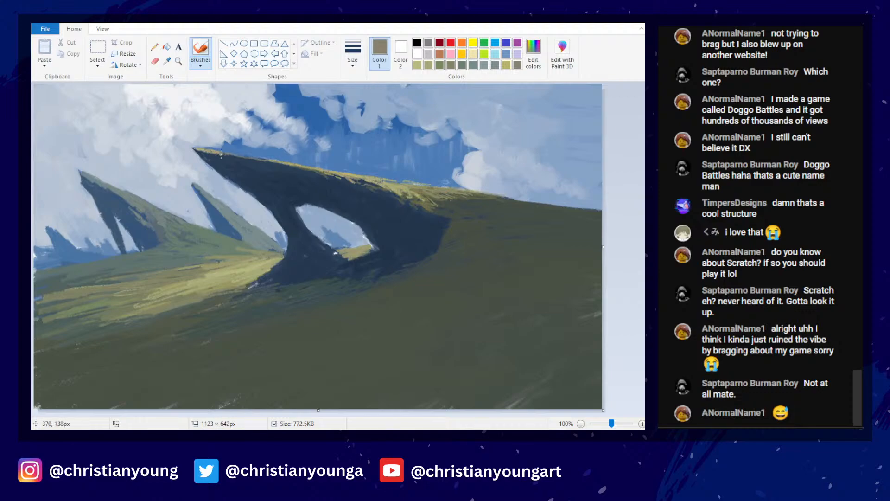
- Lighten the brown to a neutral grey, switch the brush type and paint rocky highlights just below the main arch's grassy top edge
{"action": "left_click", "coordinate": [534, 53]}
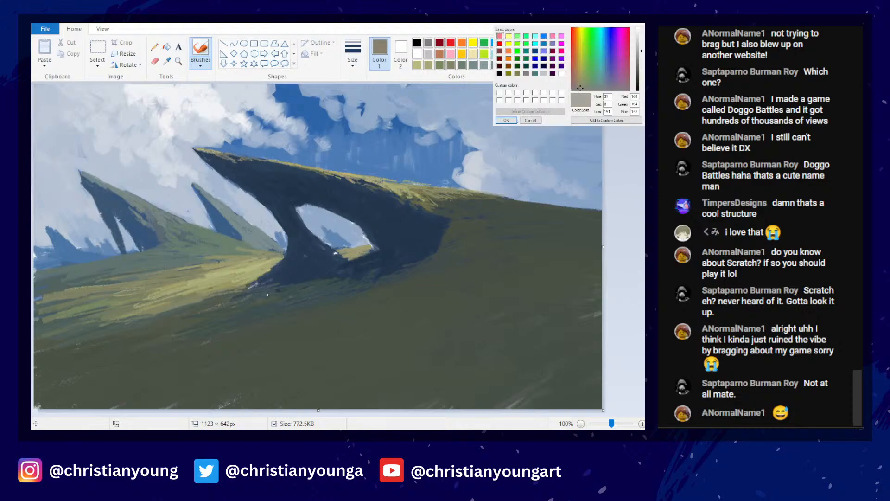
{"action": "left_click", "coordinate": [516, 120]}
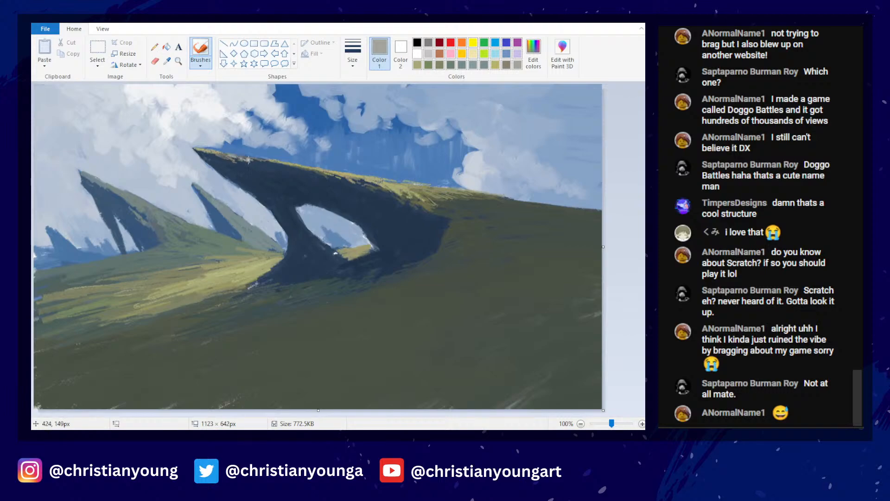
{"action": "left_click_drag", "start_coordinate": [248, 160], "coordinate": [260, 159]}
{"action": "left_click", "coordinate": [201, 64]}
{"action": "left_click", "coordinate": [268, 103]}
{"action": "mouse_move", "coordinate": [273, 163]}
{"action": "left_mouse_down"}
{"action": "mouse_move", "coordinate": [255, 161]}
{"action": "mouse_move", "coordinate": [278, 162]}
{"action": "left_mouse_up"}
{"action": "left_click_drag", "start_coordinate": [329, 176], "coordinate": [379, 188]}
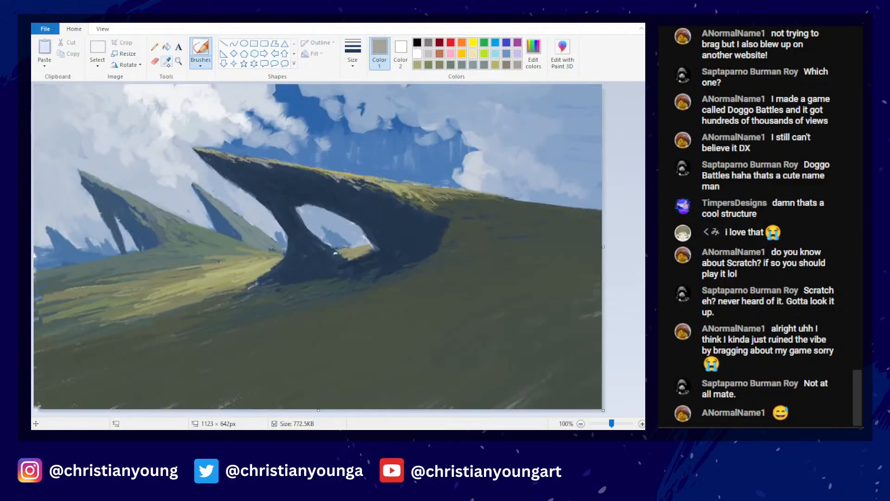
- Sample the dark shadow under the main arch, adjust it in the colour editor and extend the shadow down the slope to the left
{"action": "left_click", "coordinate": [168, 61]}
{"action": "left_click", "coordinate": [389, 278]}
{"action": "key", "text": "Return"}
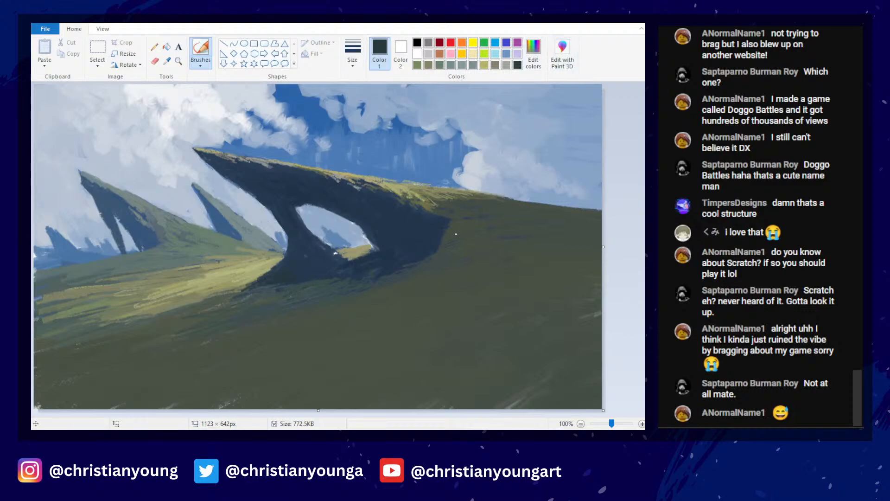
{"action": "left_click", "coordinate": [533, 53]}
{"action": "left_click", "coordinate": [506, 120]}
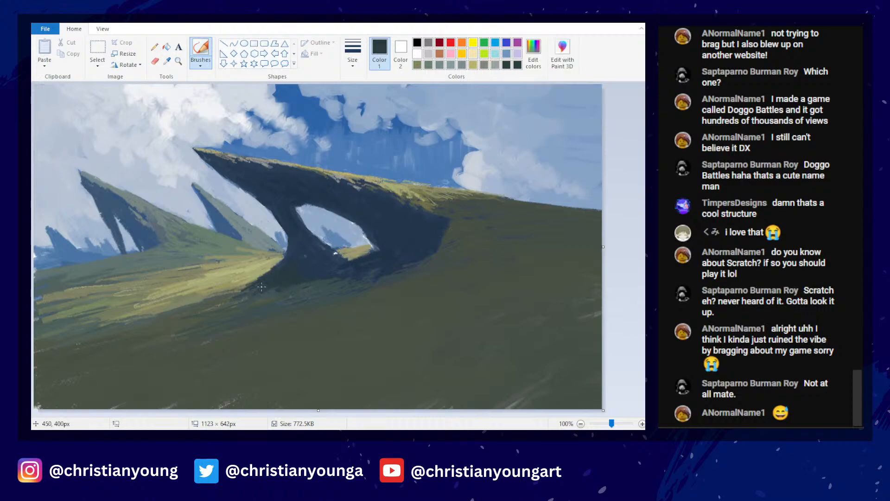
{"action": "left_click_drag", "start_coordinate": [250, 292], "coordinate": [213, 307]}
{"action": "left_click_drag", "start_coordinate": [242, 301], "coordinate": [172, 320]}
{"action": "left_click_drag", "start_coordinate": [273, 294], "coordinate": [242, 305]}
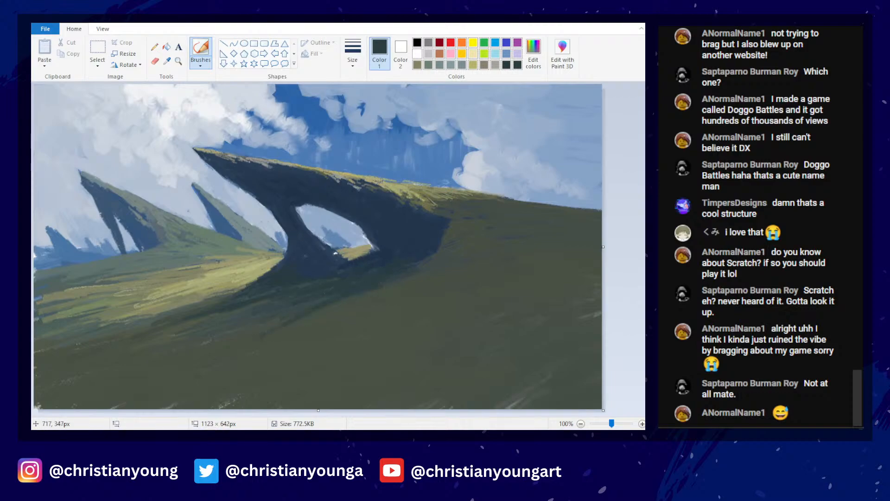
- Sample the slope's dark green to blend the shadow below the main arch, and save the painting
{"action": "left_click", "coordinate": [167, 60]}
{"action": "left_click", "coordinate": [332, 311]}
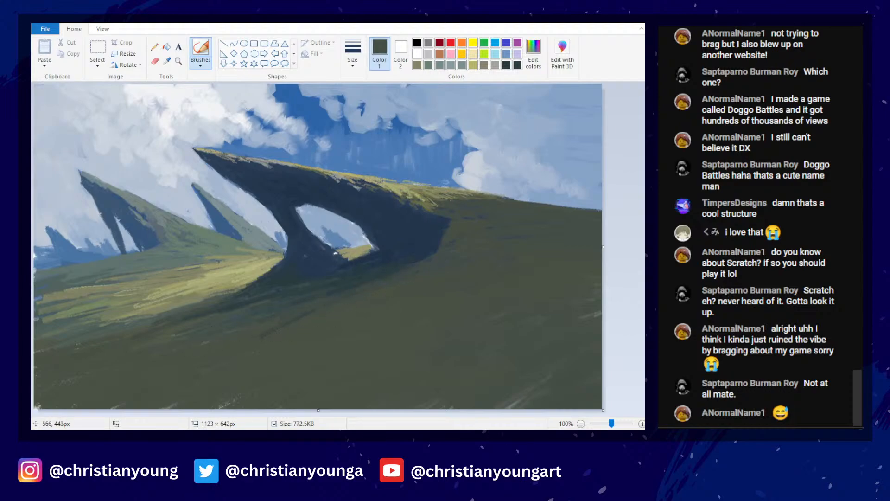
{"action": "scroll", "coordinate": [464, 211], "scroll_direction": "down", "scroll_amount": 3, "text": "ctrl"}
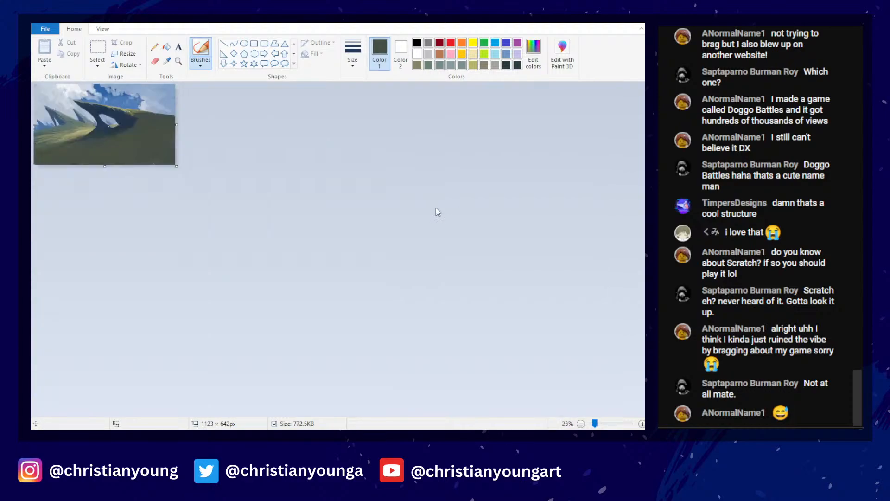
{"action": "scroll", "coordinate": [438, 196], "scroll_direction": "up", "scroll_amount": 3, "text": "ctrl"}
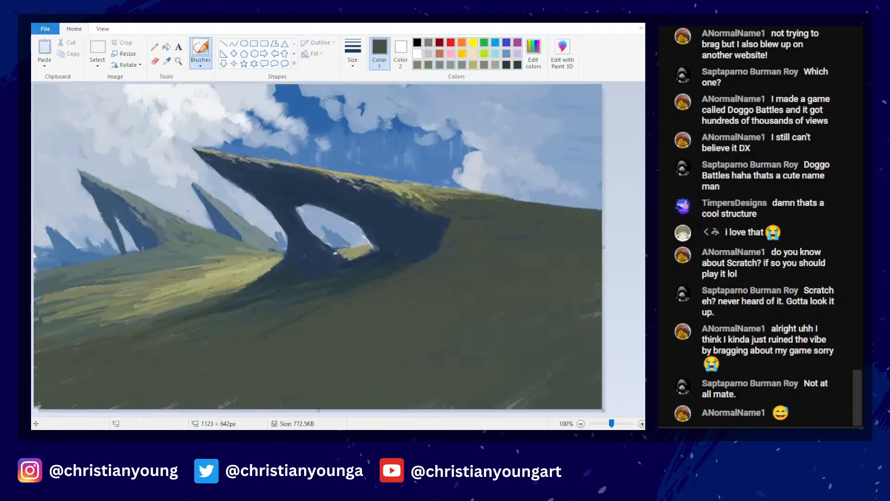
{"action": "key", "text": "ctrl+s"}
- Paint a small bright white cloud above the main cliff's right ridge, using sampled cloud white and a different brush type and size
{"action": "left_click", "coordinate": [167, 61]}
{"action": "left_click", "coordinate": [172, 118]}
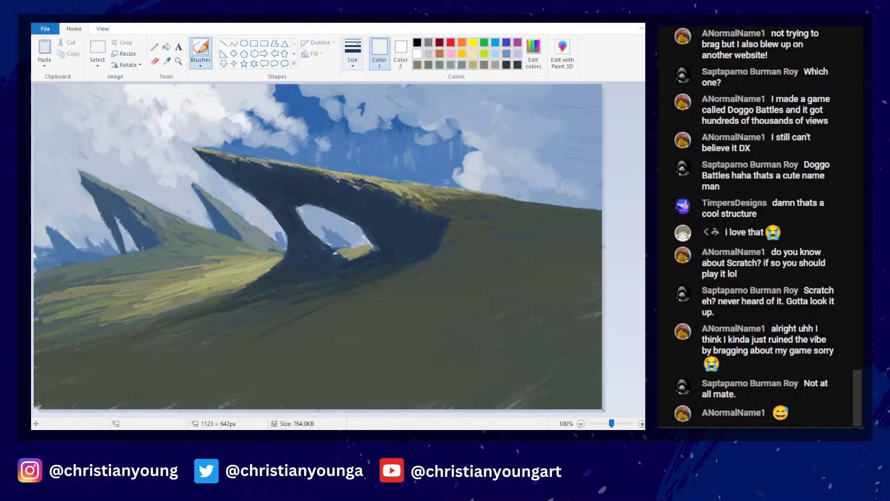
{"action": "left_click", "coordinate": [200, 64]}
{"action": "left_click", "coordinate": [200, 100]}
{"action": "left_click", "coordinate": [354, 55]}
{"action": "left_click", "coordinate": [362, 122]}
{"action": "mouse_move", "coordinate": [399, 166]}
{"action": "left_mouse_down"}
{"action": "mouse_move", "coordinate": [412, 148]}
{"action": "mouse_move", "coordinate": [426, 173]}
{"action": "left_mouse_up"}
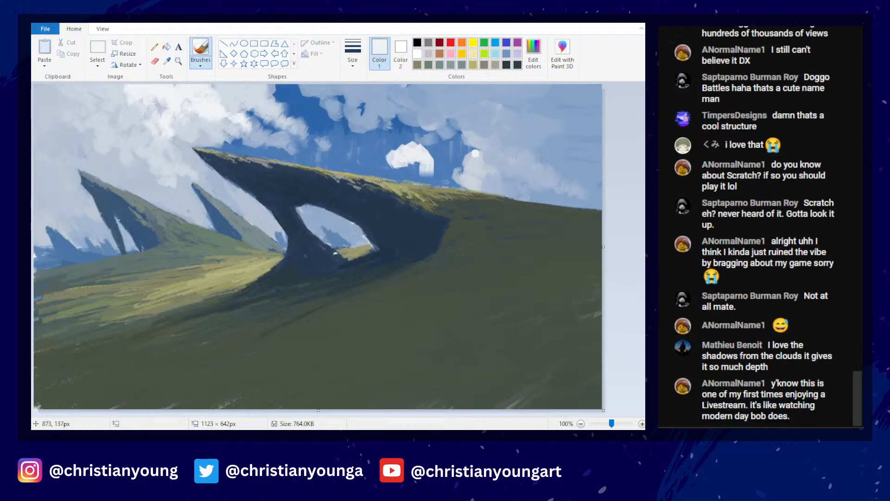
{"action": "mouse_move", "coordinate": [432, 172]}
{"action": "left_mouse_down"}
{"action": "mouse_move", "coordinate": [443, 157]}
{"action": "mouse_move", "coordinate": [459, 155]}
{"action": "mouse_move", "coordinate": [459, 168]}
{"action": "mouse_move", "coordinate": [477, 152]}
{"action": "left_mouse_up"}
{"action": "mouse_move", "coordinate": [381, 174]}
{"action": "left_mouse_down"}
{"action": "mouse_move", "coordinate": [394, 164]}
{"action": "mouse_move", "coordinate": [399, 172]}
{"action": "mouse_move", "coordinate": [381, 176]}
{"action": "left_mouse_up"}
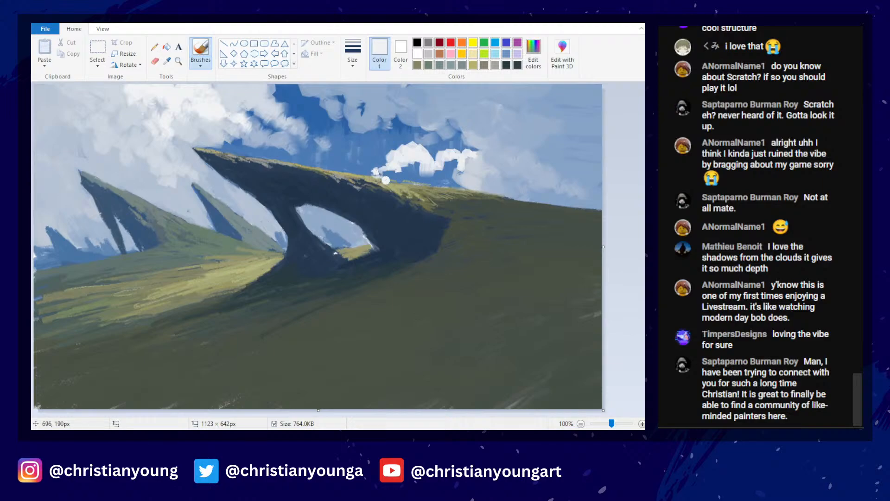
- Shade the underside of the small white cloud above the ridge with sampled pale blue-grey
{"action": "left_click", "coordinate": [167, 61]}
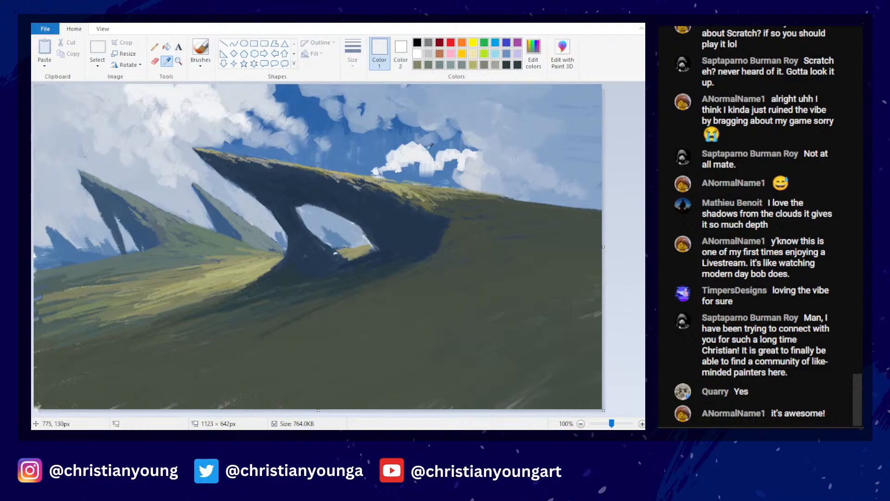
{"action": "left_click", "coordinate": [429, 166]}
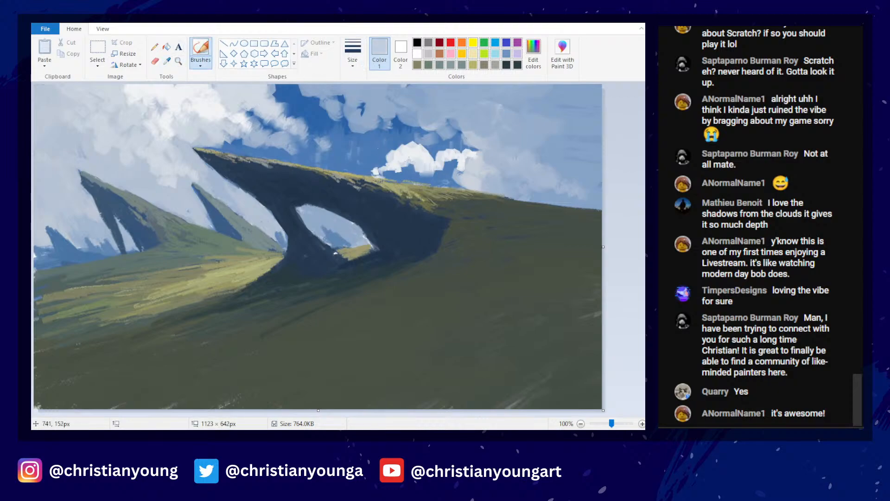
{"action": "mouse_move", "coordinate": [414, 169]}
{"action": "left_mouse_down"}
{"action": "mouse_move", "coordinate": [379, 174]}
{"action": "mouse_move", "coordinate": [409, 169]}
{"action": "mouse_move", "coordinate": [404, 174]}
{"action": "mouse_move", "coordinate": [429, 174]}
{"action": "mouse_move", "coordinate": [443, 184]}
{"action": "mouse_move", "coordinate": [452, 163]}
{"action": "mouse_move", "coordinate": [440, 183]}
{"action": "mouse_move", "coordinate": [436, 173]}
{"action": "mouse_move", "coordinate": [450, 166]}
{"action": "mouse_move", "coordinate": [448, 177]}
{"action": "mouse_move", "coordinate": [467, 163]}
{"action": "mouse_move", "coordinate": [452, 180]}
{"action": "left_mouse_up"}
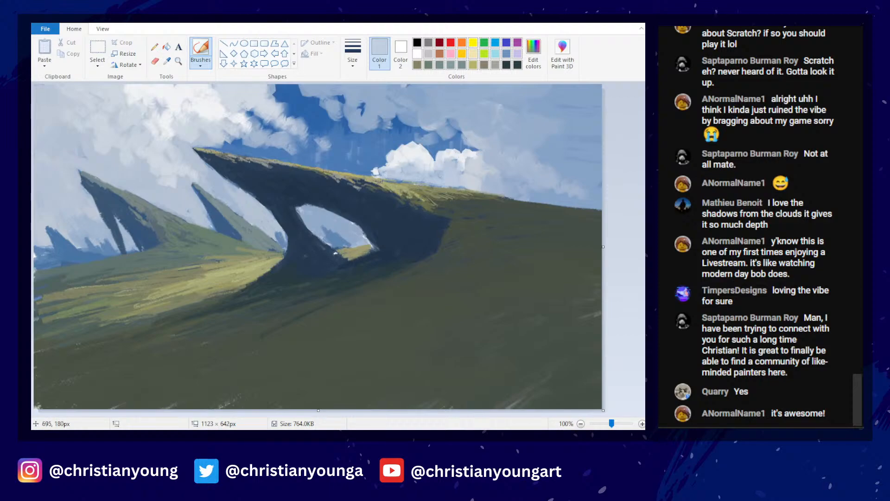
{"action": "mouse_move", "coordinate": [388, 177]}
{"action": "left_mouse_down"}
{"action": "mouse_move", "coordinate": [406, 157]}
{"action": "mouse_move", "coordinate": [432, 181]}
{"action": "left_mouse_up"}
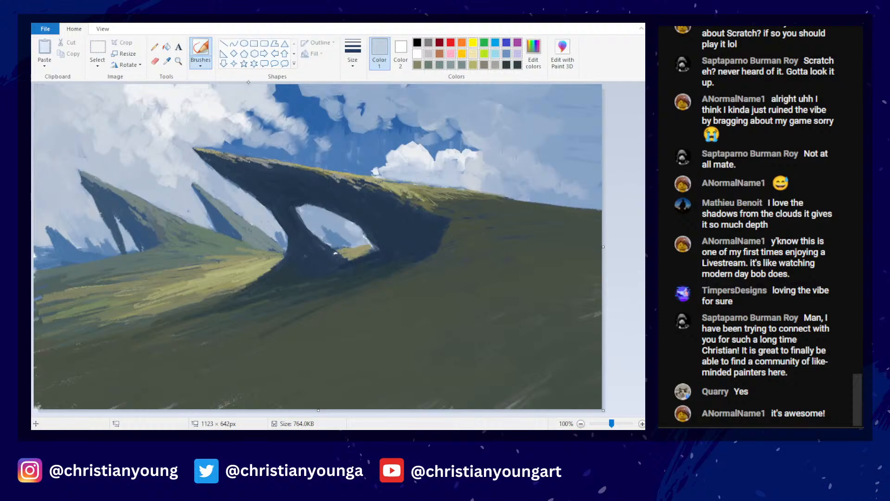
- Paint pale blue-grey cloud inside the main arch's opening and save the painting
{"action": "mouse_move", "coordinate": [317, 224]}
{"action": "left_mouse_down"}
{"action": "mouse_move", "coordinate": [331, 240]}
{"action": "mouse_move", "coordinate": [355, 242]}
{"action": "mouse_move", "coordinate": [341, 223]}
{"action": "left_mouse_up"}
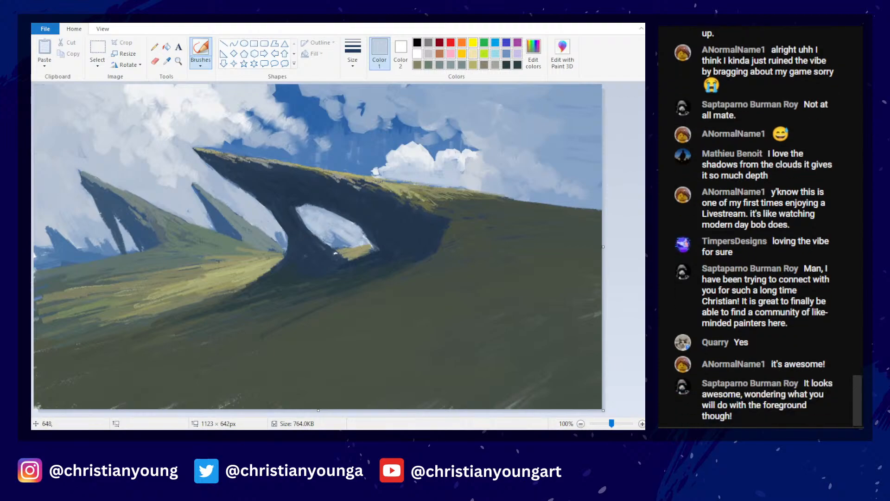
{"action": "scroll", "coordinate": [361, 229], "scroll_direction": "down", "scroll_amount": 2}
{"action": "scroll", "coordinate": [361, 225], "scroll_direction": "up", "scroll_amount": 2}
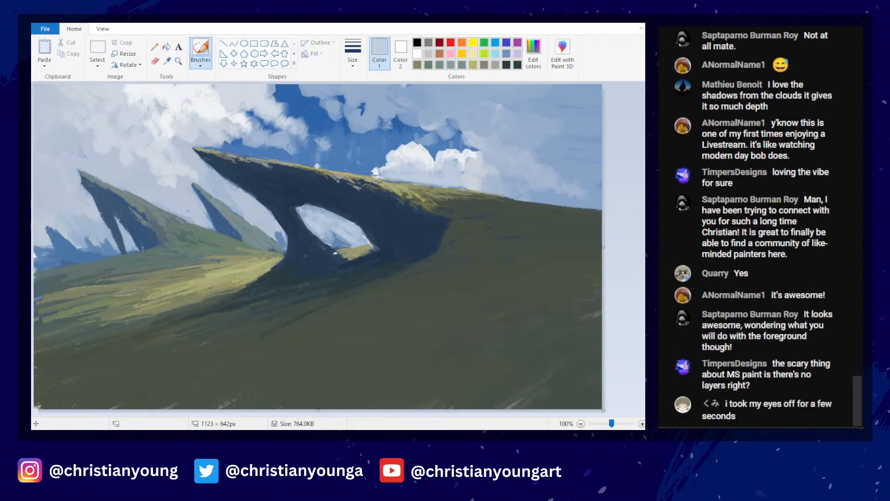
{"action": "key", "text": "ctrl+s"}
{"action": "scroll", "coordinate": [413, 190], "scroll_direction": "down", "scroll_amount": 2}
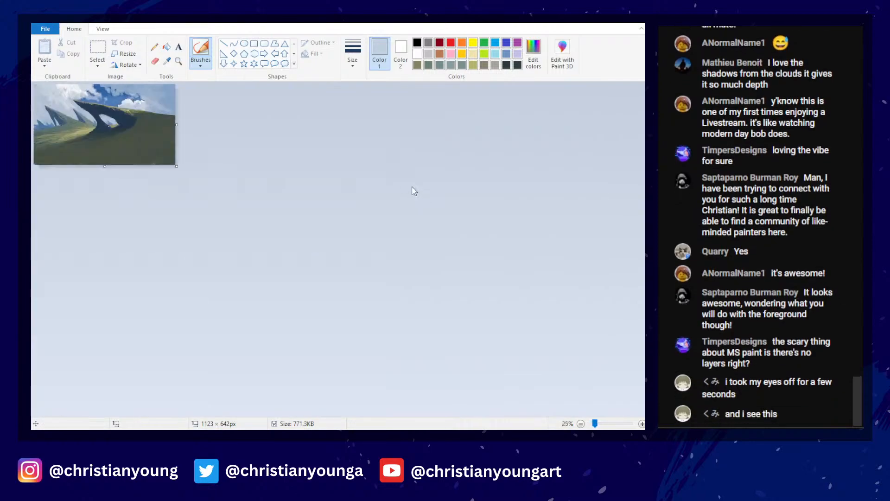
{"action": "scroll", "coordinate": [413, 188], "scroll_direction": "up", "scroll_amount": 2}
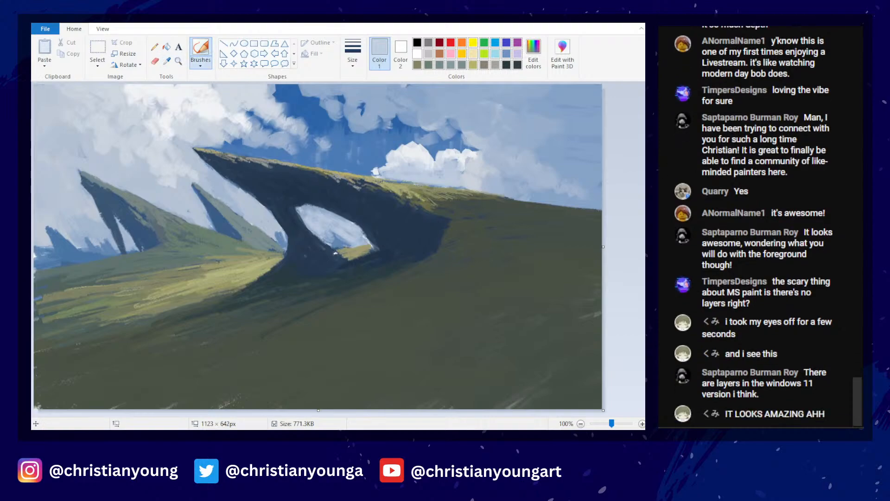
- Sample the main cliff's shadow blue, darken it, and paint rock texture across the cliff's shaded face
{"action": "left_click", "coordinate": [166, 61]}
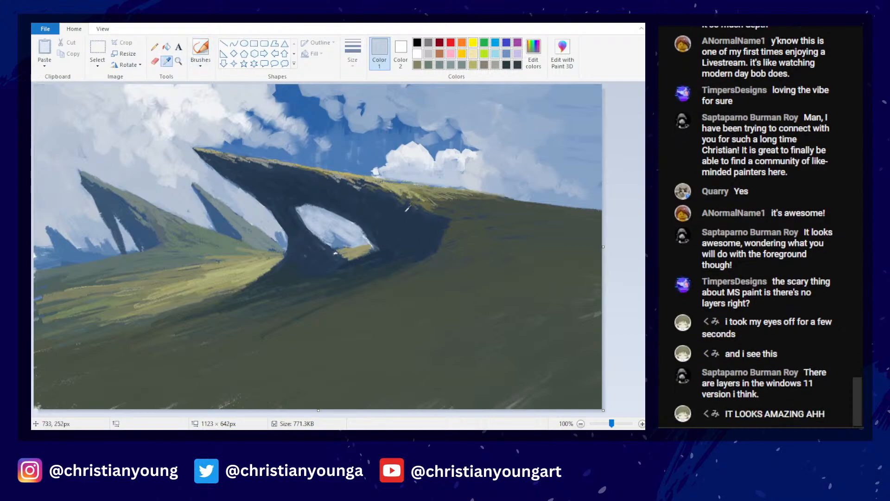
{"action": "left_click", "coordinate": [398, 232]}
{"action": "left_click", "coordinate": [534, 54]}
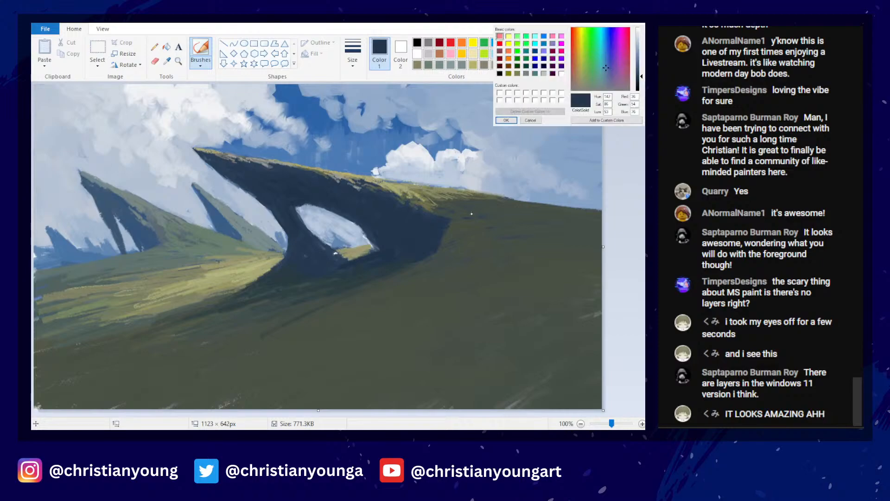
{"action": "left_click", "coordinate": [506, 120]}
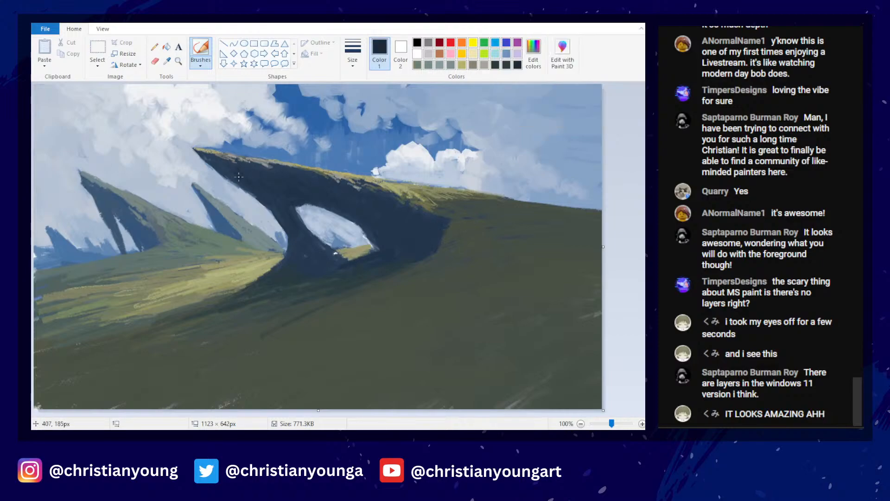
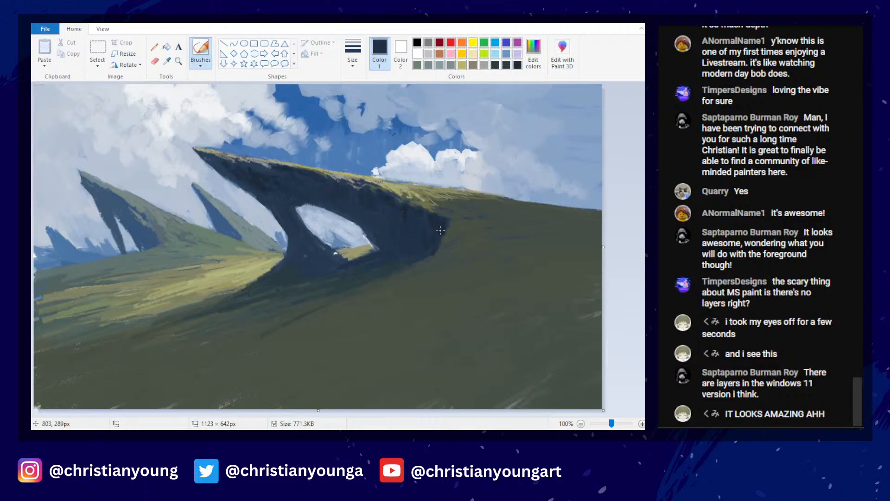
{"action": "scroll", "coordinate": [440, 213], "scroll_direction": "down", "scroll_amount": 2}
{"action": "scroll", "coordinate": [440, 213], "scroll_direction": "up", "scroll_amount": 2}
- Sample the dark shadow on the slope, adjust its brightness, and extend the main arch's cast shadow along the grass edge
{"action": "left_click", "coordinate": [166, 61]}
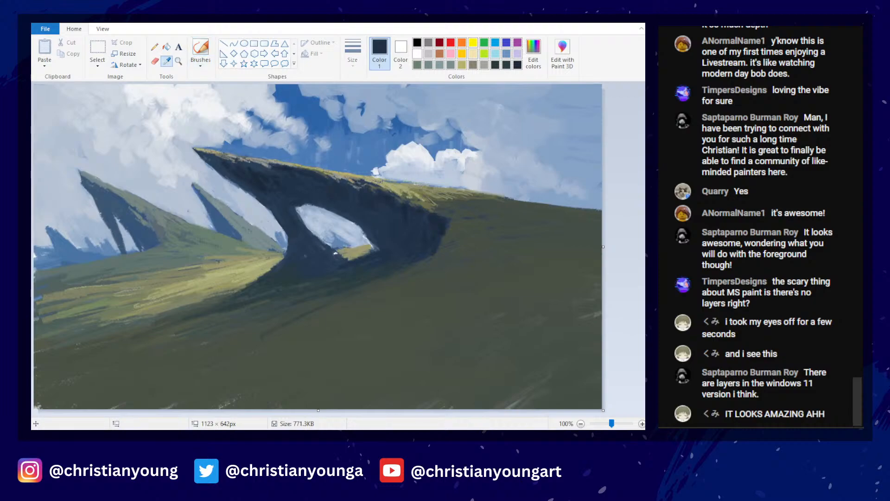
{"action": "left_click", "coordinate": [258, 288]}
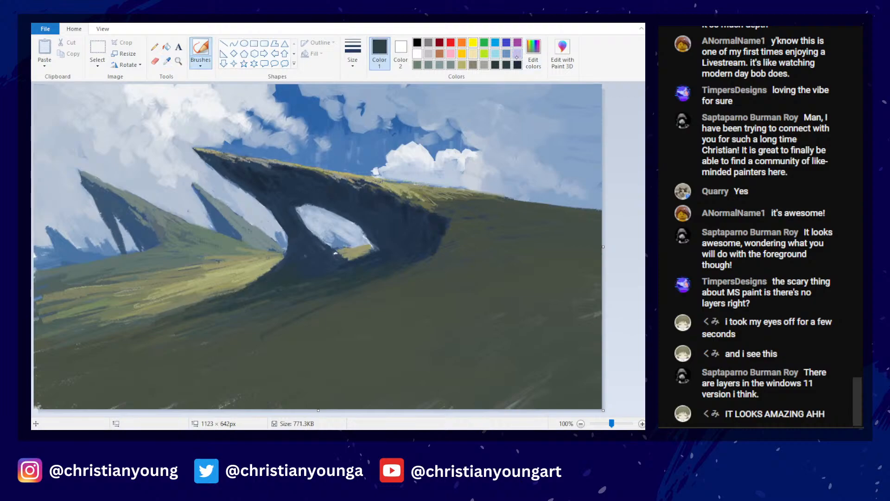
{"action": "left_click", "coordinate": [533, 55]}
{"action": "left_click", "coordinate": [638, 76]}
{"action": "key", "text": "Return"}
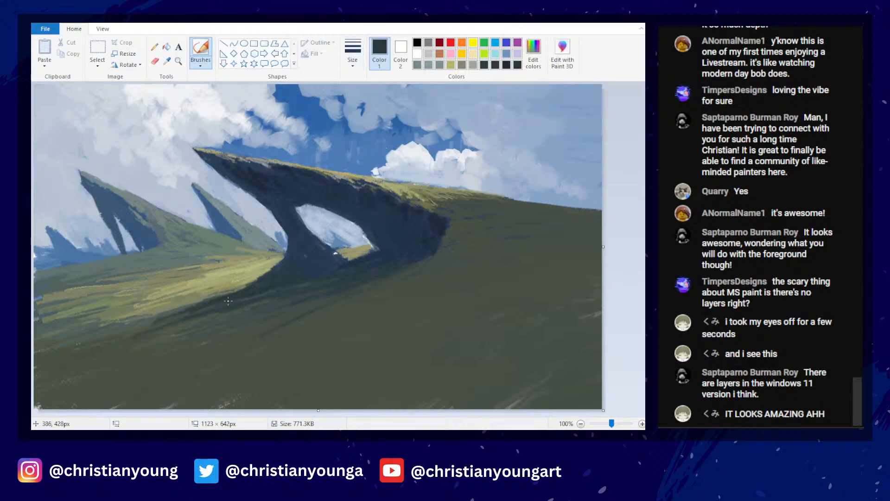
{"action": "mouse_move", "coordinate": [228, 301]}
{"action": "left_mouse_down"}
{"action": "mouse_move", "coordinate": [75, 341]}
{"action": "mouse_move", "coordinate": [148, 326]}
{"action": "left_mouse_up"}
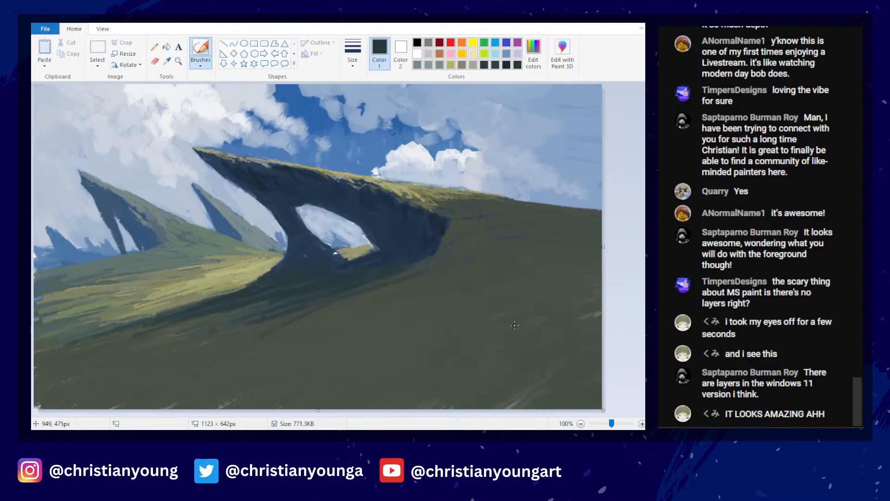
{"action": "scroll", "coordinate": [414, 236], "scroll_direction": "down", "scroll_amount": 3}
{"action": "scroll", "coordinate": [414, 232], "scroll_direction": "up", "scroll_amount": 3}
- Sample the ridge's olive green and paint a sunlit grass edge along the main cliff's right ridge
{"action": "left_click", "coordinate": [167, 61]}
{"action": "left_click", "coordinate": [420, 188]}
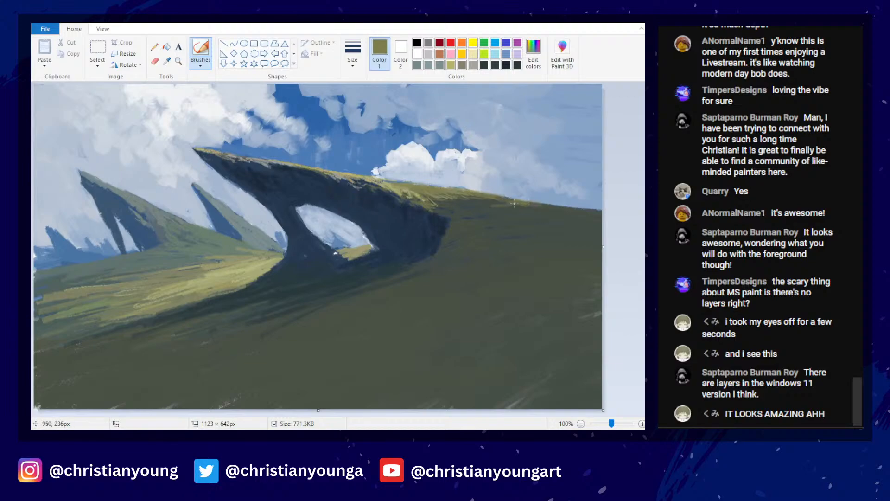
{"action": "left_click_drag", "start_coordinate": [474, 200], "coordinate": [573, 205]}
{"action": "scroll", "coordinate": [410, 199], "scroll_direction": "down", "scroll_amount": 3}
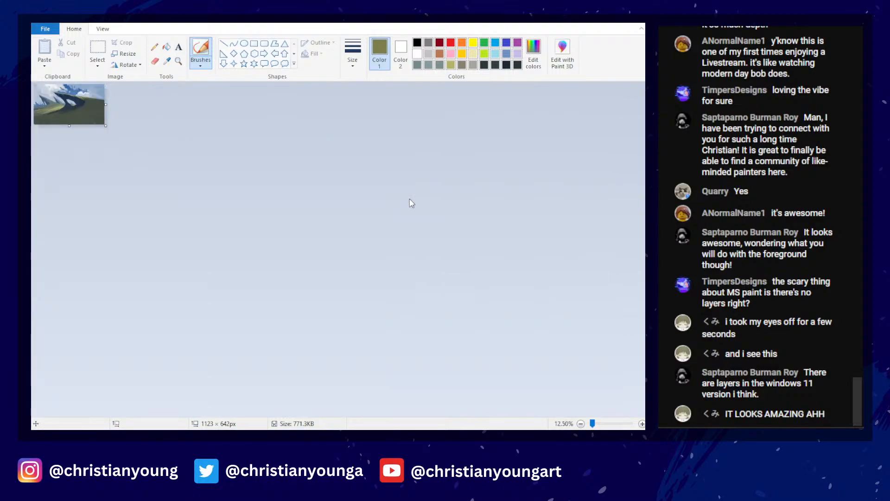
{"action": "scroll", "coordinate": [410, 200], "scroll_direction": "up", "scroll_amount": 3}
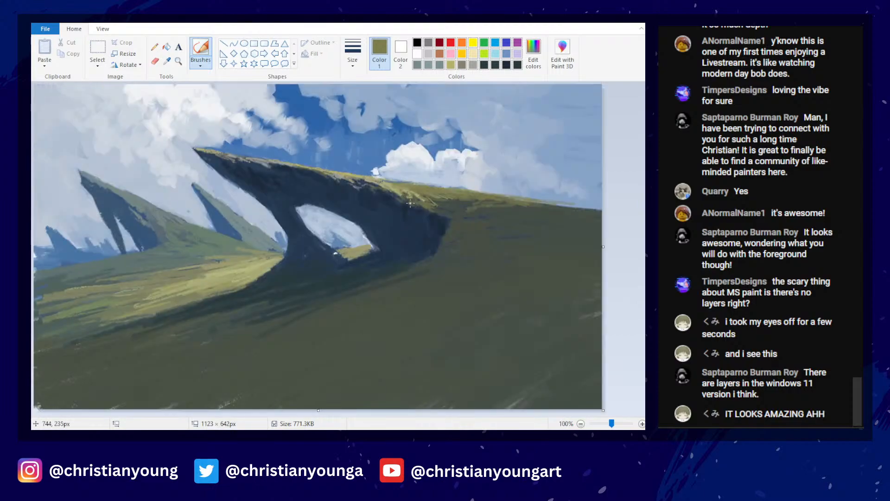
- Sample light olive grass and paint soft sunlit strokes on the slope below the distant cliffs
{"action": "left_click", "coordinate": [167, 61]}
{"action": "left_click", "coordinate": [238, 254]}
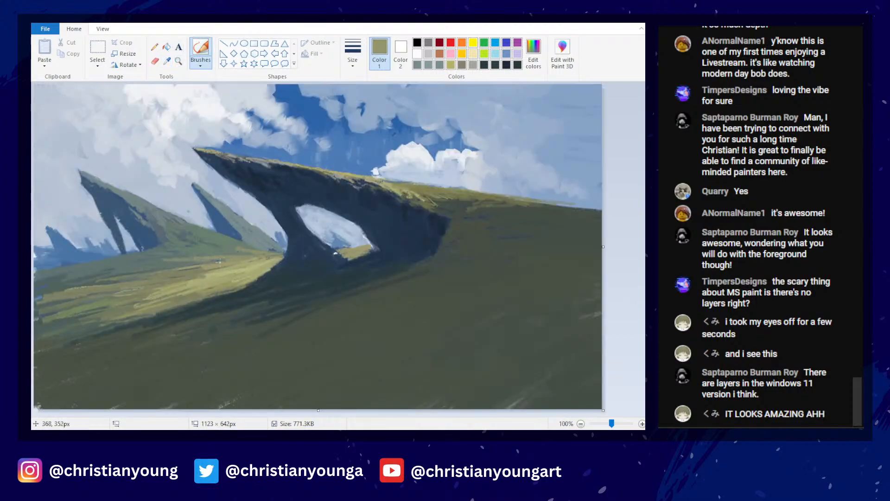
{"action": "left_click_drag", "start_coordinate": [198, 260], "coordinate": [238, 257]}
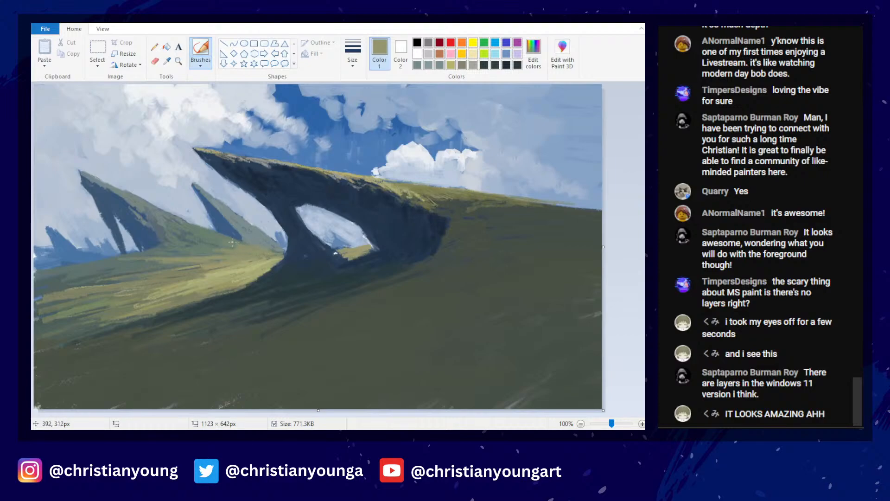
{"action": "left_click_drag", "start_coordinate": [214, 242], "coordinate": [232, 248]}
- Sample the distant slope's muted green and blend grass strokes across the far-left hillside
{"action": "left_click", "coordinate": [170, 64]}
{"action": "left_click", "coordinate": [212, 249]}
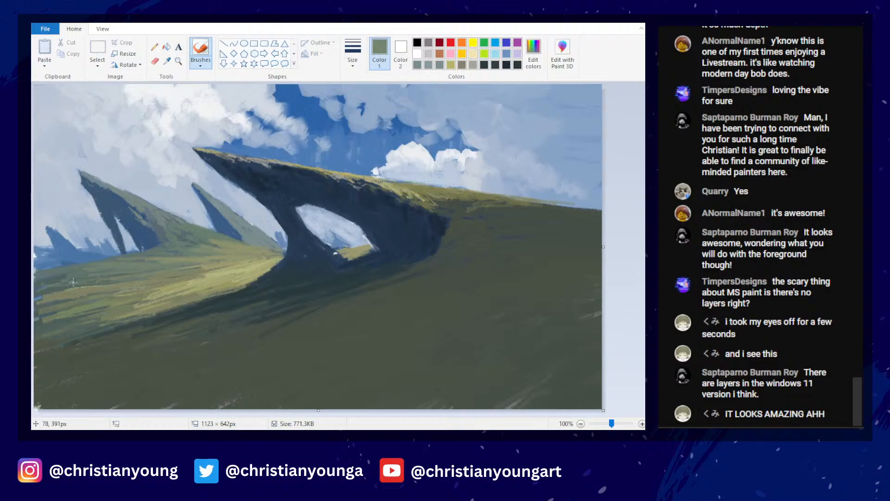
{"action": "left_click_drag", "start_coordinate": [37, 296], "coordinate": [85, 284]}
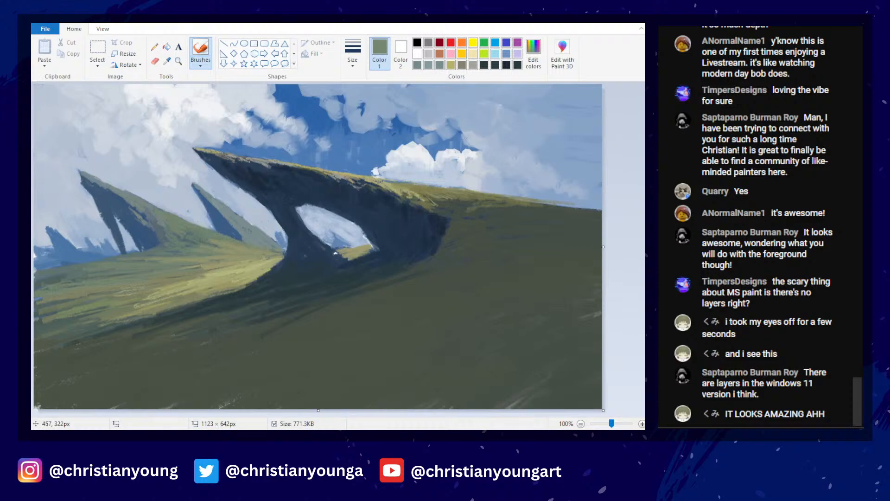
{"action": "scroll", "coordinate": [363, 151], "scroll_direction": "down", "scroll_amount": 3}
{"action": "scroll", "coordinate": [362, 157], "scroll_direction": "up", "scroll_amount": 3}
- Sample the distant arch's shadow blue, adjust its brightness, and paint over the arch's shaded rock
{"action": "left_click", "coordinate": [167, 61]}
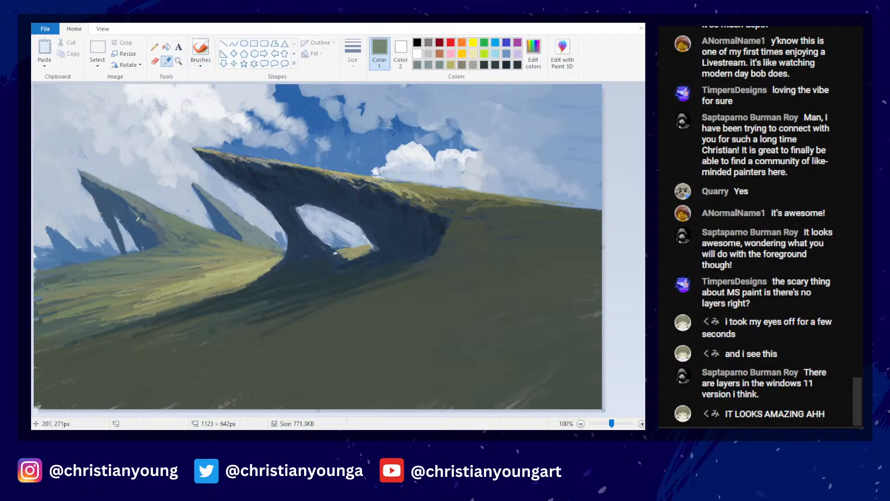
{"action": "left_click", "coordinate": [139, 218]}
{"action": "left_click", "coordinate": [639, 65]}
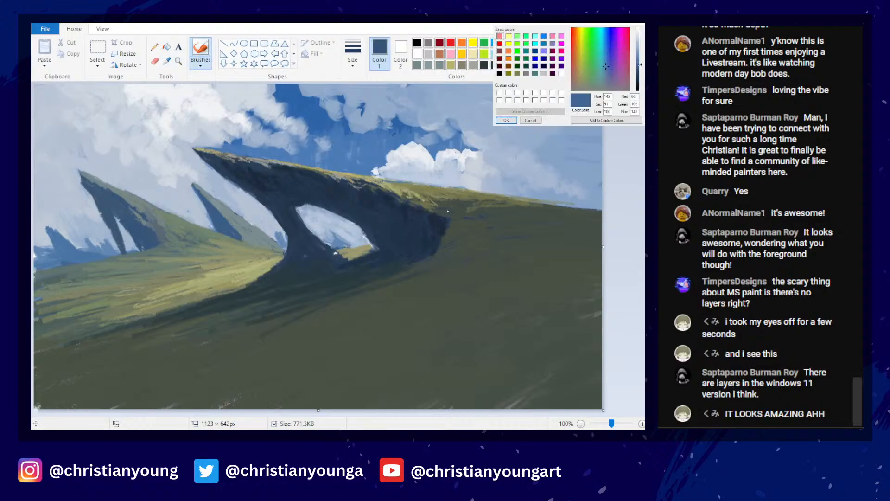
{"action": "left_click", "coordinate": [507, 120]}
{"action": "mouse_move", "coordinate": [110, 230]}
{"action": "left_mouse_down"}
{"action": "mouse_move", "coordinate": [121, 256]}
{"action": "mouse_move", "coordinate": [117, 219]}
{"action": "mouse_move", "coordinate": [131, 235]}
{"action": "left_mouse_up"}
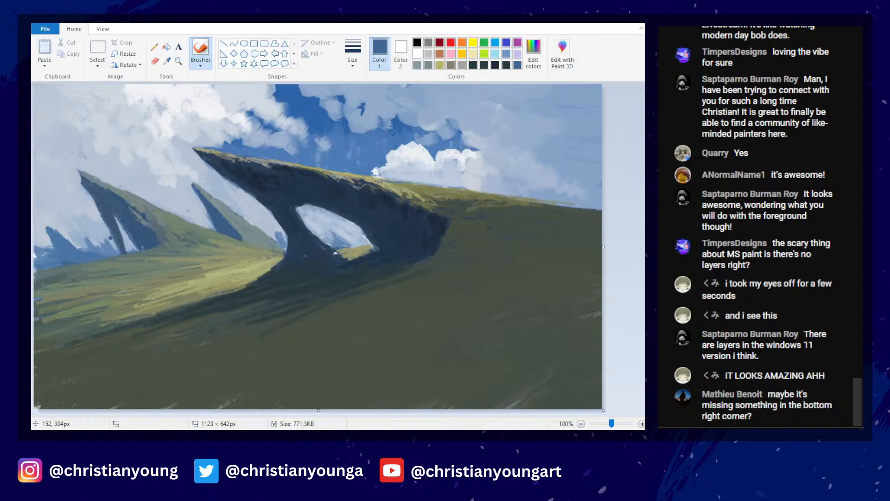
- Sample the main cliff's dark shadow and adjust its brightness, testing it with an angular rock outline on the right slope
{"action": "left_click", "coordinate": [167, 60]}
{"action": "left_click", "coordinate": [433, 223]}
{"action": "left_click", "coordinate": [167, 60]}
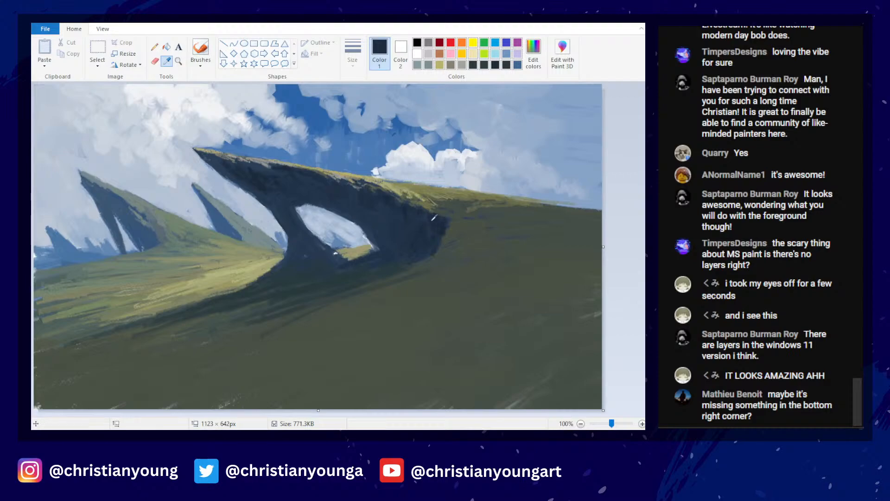
{"action": "left_click", "coordinate": [435, 228]}
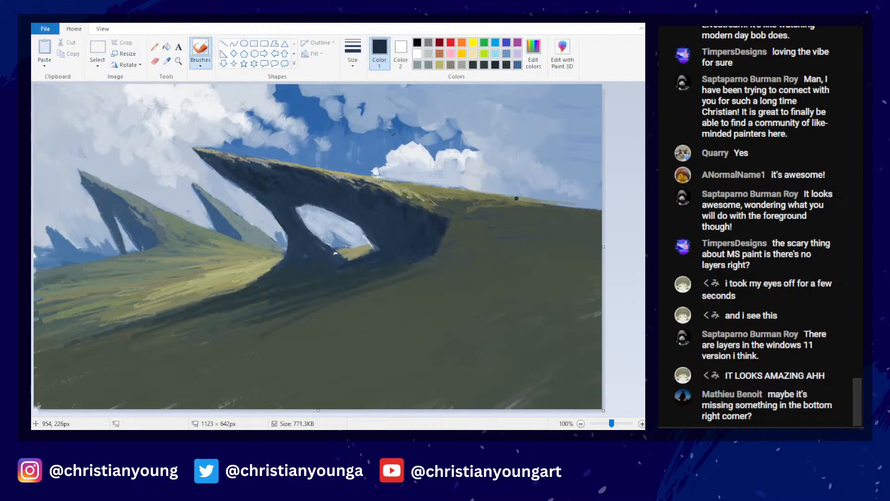
{"action": "mouse_move", "coordinate": [527, 283]}
{"action": "left_mouse_down"}
{"action": "mouse_move", "coordinate": [533, 291]}
{"action": "mouse_move", "coordinate": [521, 255]}
{"action": "mouse_move", "coordinate": [565, 276]}
{"action": "left_mouse_up"}
{"action": "left_click", "coordinate": [533, 46]}
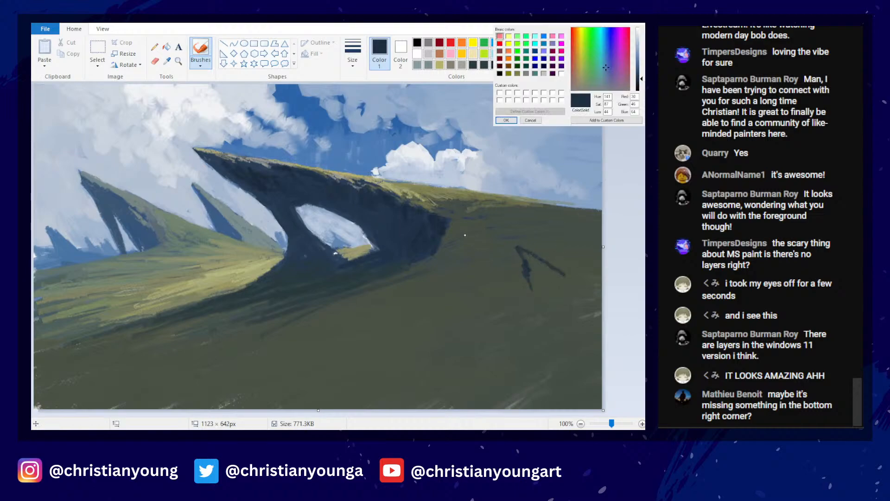
{"action": "left_click", "coordinate": [507, 120]}
- Undo the angular outline and paint a wide, jagged dark rock at the right edge of the slope
{"action": "mouse_move", "coordinate": [531, 278]}
{"action": "left_mouse_down"}
{"action": "mouse_move", "coordinate": [522, 246]}
{"action": "mouse_move", "coordinate": [566, 276]}
{"action": "left_mouse_up"}
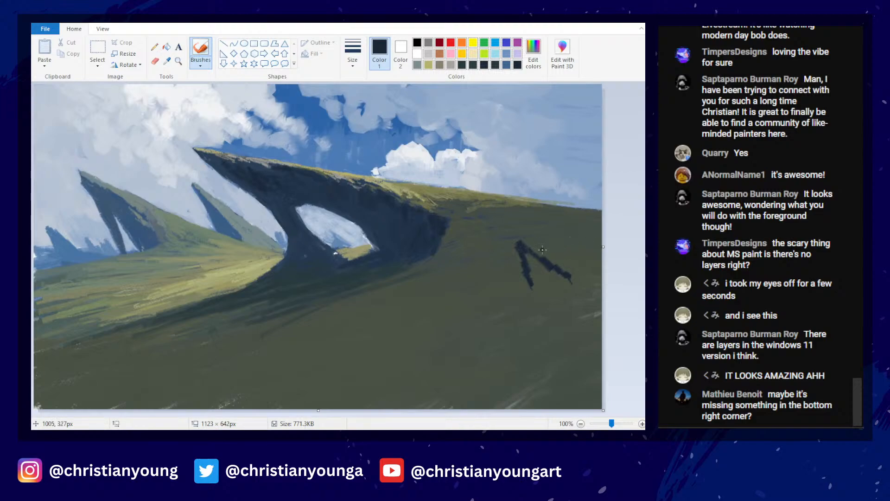
{"action": "key", "text": "ctrl+z"}
{"action": "key", "text": "ctrl+z"}
{"action": "mouse_move", "coordinate": [524, 297]}
{"action": "left_mouse_down"}
{"action": "mouse_move", "coordinate": [523, 258]}
{"action": "mouse_move", "coordinate": [519, 268]}
{"action": "mouse_move", "coordinate": [548, 277]}
{"action": "mouse_move", "coordinate": [529, 263]}
{"action": "mouse_move", "coordinate": [602, 277]}
{"action": "left_mouse_up"}
{"action": "key", "text": "ctrl+z"}
{"action": "key", "text": "ctrl+z"}
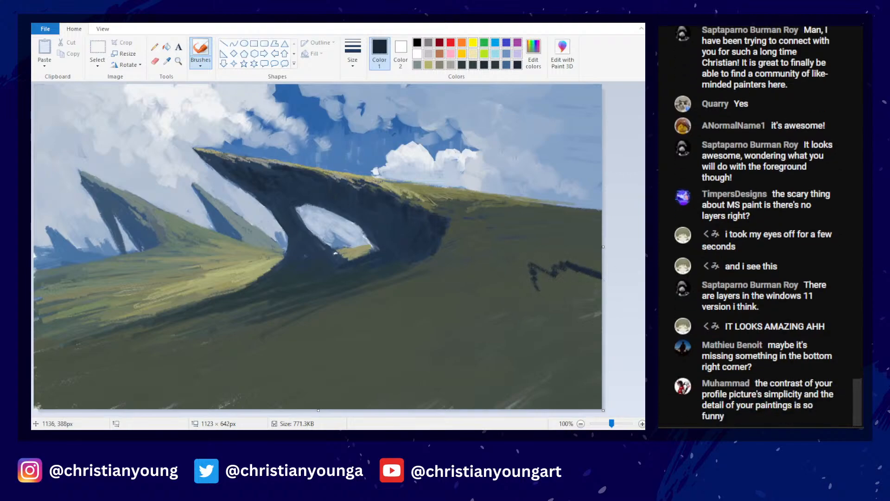
{"action": "mouse_move", "coordinate": [542, 278]}
{"action": "left_mouse_down"}
{"action": "mouse_move", "coordinate": [589, 276]}
{"action": "mouse_move", "coordinate": [536, 274]}
{"action": "mouse_move", "coordinate": [564, 289]}
{"action": "mouse_move", "coordinate": [588, 288]}
{"action": "mouse_move", "coordinate": [544, 280]}
{"action": "left_mouse_up"}
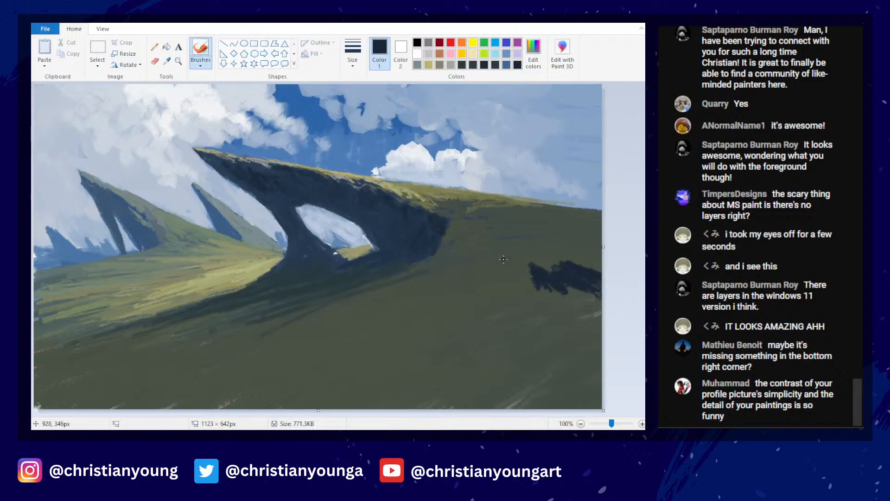
- Paint a small dark rock above the jagged one, undoing the trial strokes made lower on the slope
{"action": "mouse_move", "coordinate": [459, 316]}
{"action": "left_mouse_down"}
{"action": "mouse_move", "coordinate": [462, 327]}
{"action": "mouse_move", "coordinate": [454, 285]}
{"action": "mouse_move", "coordinate": [483, 293]}
{"action": "left_mouse_up"}
{"action": "key", "text": "ctrl+z"}
{"action": "mouse_move", "coordinate": [445, 329]}
{"action": "left_mouse_down"}
{"action": "mouse_move", "coordinate": [446, 299]}
{"action": "mouse_move", "coordinate": [476, 291]}
{"action": "mouse_move", "coordinate": [529, 310]}
{"action": "left_mouse_up"}
{"action": "key", "text": "ctrl+z"}
{"action": "mouse_move", "coordinate": [544, 245]}
{"action": "left_mouse_down"}
{"action": "mouse_move", "coordinate": [551, 235]}
{"action": "mouse_move", "coordinate": [565, 244]}
{"action": "left_mouse_up"}
- Try to paint a dark, pointed cliff rising above the horizon at the right edge of the canvas
{"action": "mouse_move", "coordinate": [554, 208]}
{"action": "left_mouse_down"}
{"action": "mouse_move", "coordinate": [551, 198]}
{"action": "mouse_move", "coordinate": [605, 210]}
{"action": "left_mouse_up"}
{"action": "key", "text": "ctrl+z"}
{"action": "mouse_move", "coordinate": [533, 187]}
{"action": "left_mouse_down"}
{"action": "mouse_move", "coordinate": [602, 202]}
{"action": "mouse_move", "coordinate": [527, 186]}
{"action": "mouse_move", "coordinate": [603, 198]}
{"action": "mouse_move", "coordinate": [551, 200]}
{"action": "mouse_move", "coordinate": [538, 191]}
{"action": "mouse_move", "coordinate": [586, 195]}
{"action": "mouse_move", "coordinate": [552, 191]}
{"action": "mouse_move", "coordinate": [589, 204]}
{"action": "mouse_move", "coordinate": [545, 201]}
{"action": "mouse_move", "coordinate": [585, 197]}
{"action": "mouse_move", "coordinate": [597, 208]}
{"action": "mouse_move", "coordinate": [518, 183]}
{"action": "mouse_move", "coordinate": [545, 199]}
{"action": "mouse_move", "coordinate": [508, 179]}
{"action": "mouse_move", "coordinate": [551, 198]}
{"action": "left_mouse_up"}
{"action": "key", "text": "ctrl+z"}
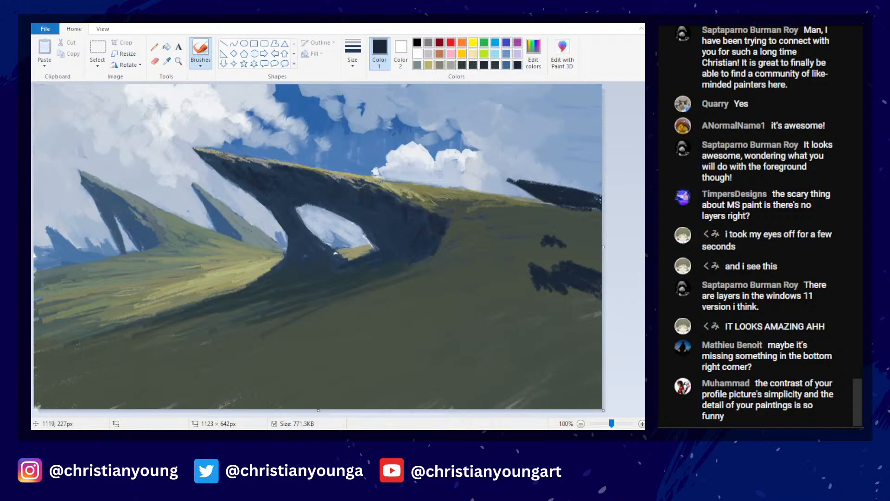
{"action": "scroll", "coordinate": [502, 229], "scroll_direction": "down", "scroll_amount": 2}
{"action": "scroll", "coordinate": [503, 230], "scroll_direction": "up", "scroll_amount": 2}
- Sample the slope's dark green and try covering the horizon cliff's top and base with grass, undoing the last stroke
{"action": "left_click", "coordinate": [167, 61]}
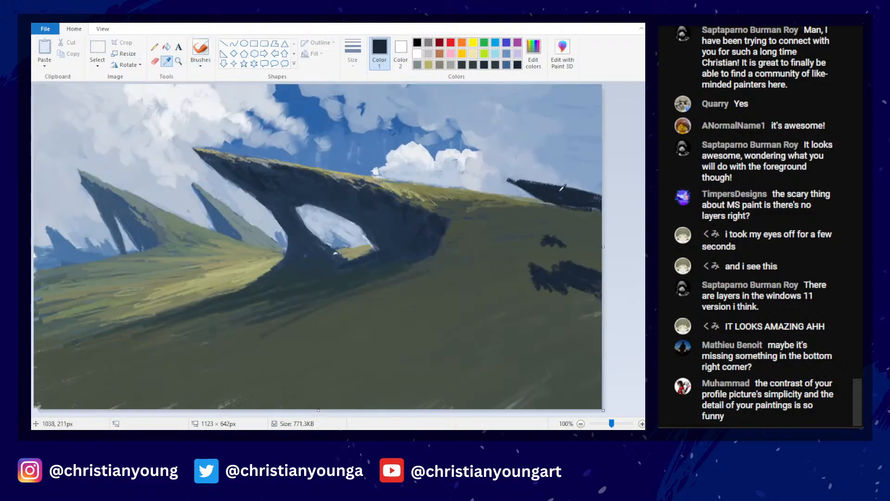
{"action": "left_click", "coordinate": [546, 207]}
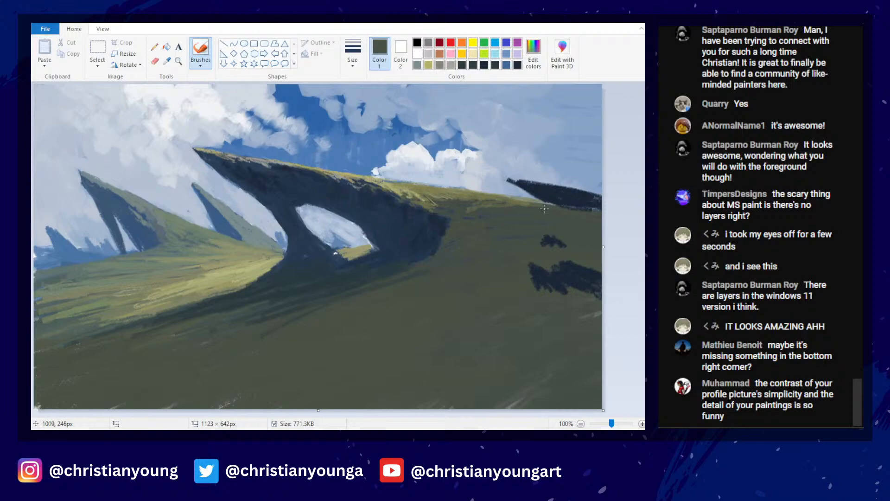
{"action": "mouse_move", "coordinate": [544, 209]}
{"action": "left_mouse_down"}
{"action": "mouse_move", "coordinate": [587, 210]}
{"action": "mouse_move", "coordinate": [524, 182]}
{"action": "mouse_move", "coordinate": [596, 197]}
{"action": "left_mouse_up"}
{"action": "mouse_move", "coordinate": [523, 179]}
{"action": "left_mouse_down"}
{"action": "mouse_move", "coordinate": [598, 195]}
{"action": "mouse_move", "coordinate": [582, 206]}
{"action": "mouse_move", "coordinate": [596, 202]}
{"action": "mouse_move", "coordinate": [532, 184]}
{"action": "mouse_move", "coordinate": [601, 203]}
{"action": "left_mouse_up"}
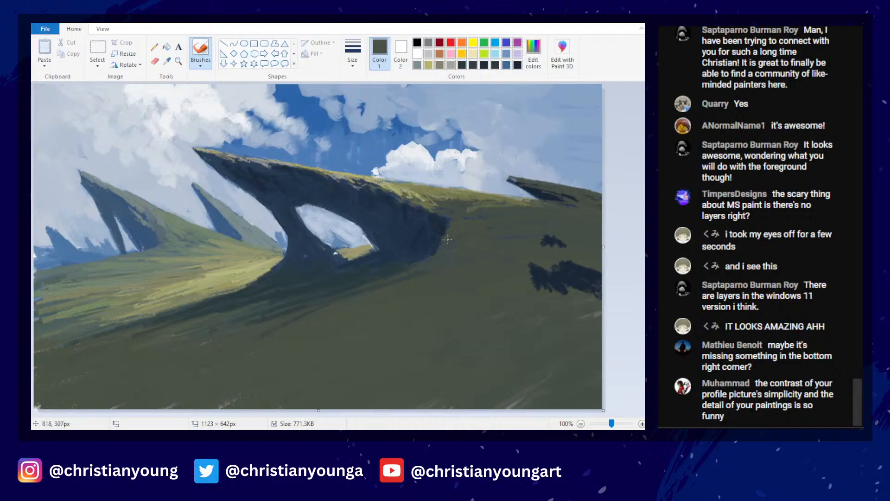
{"action": "scroll", "coordinate": [448, 240], "scroll_direction": "down", "scroll_amount": 3}
{"action": "scroll", "coordinate": [447, 228], "scroll_direction": "up", "scroll_amount": 3}
{"action": "key", "text": "ctrl+z"}
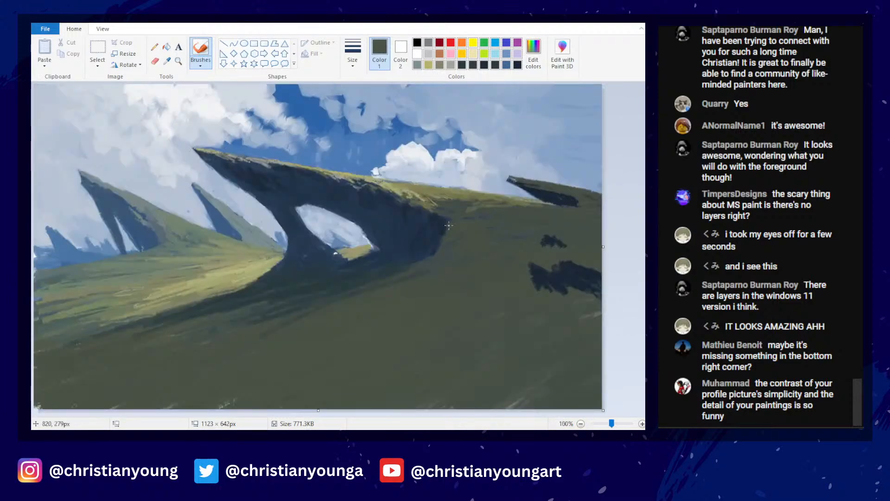
- Try darker shades on the horizon cliff's tip and underside, and remove the cliff from the painting
{"action": "left_click", "coordinate": [517, 65]}
{"action": "mouse_move", "coordinate": [520, 188]}
{"action": "left_mouse_down"}
{"action": "mouse_move", "coordinate": [530, 195]}
{"action": "mouse_move", "coordinate": [507, 181]}
{"action": "left_mouse_up"}
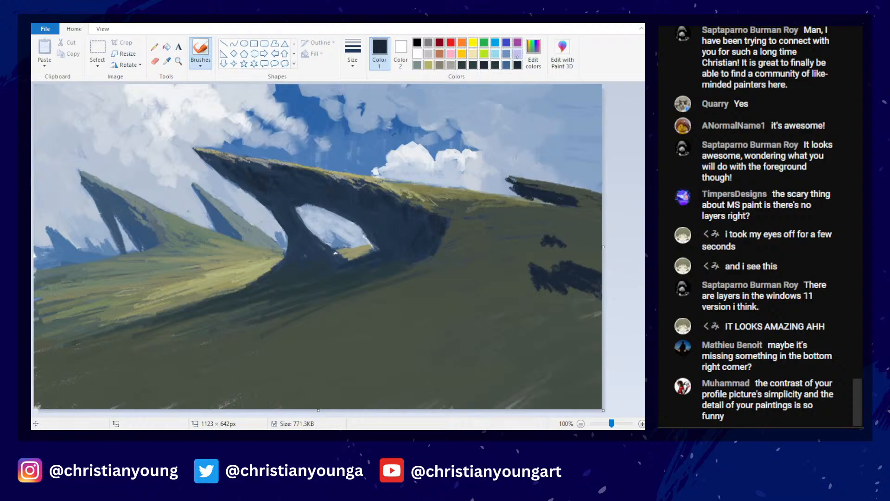
{"action": "left_click", "coordinate": [495, 65]}
{"action": "mouse_move", "coordinate": [556, 201]}
{"action": "left_mouse_down"}
{"action": "mouse_move", "coordinate": [533, 206]}
{"action": "mouse_move", "coordinate": [584, 201]}
{"action": "mouse_move", "coordinate": [555, 189]}
{"action": "mouse_move", "coordinate": [591, 199]}
{"action": "left_mouse_up"}
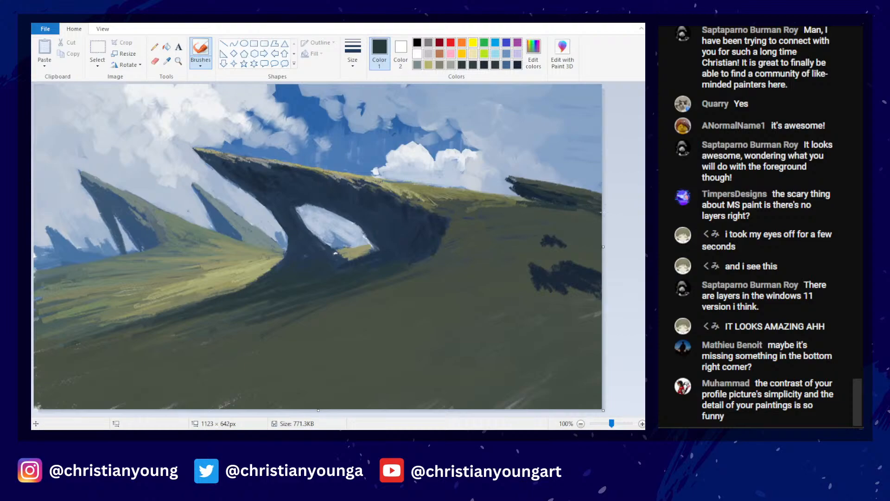
{"action": "scroll", "coordinate": [484, 170], "scroll_direction": "down", "scroll_amount": 3}
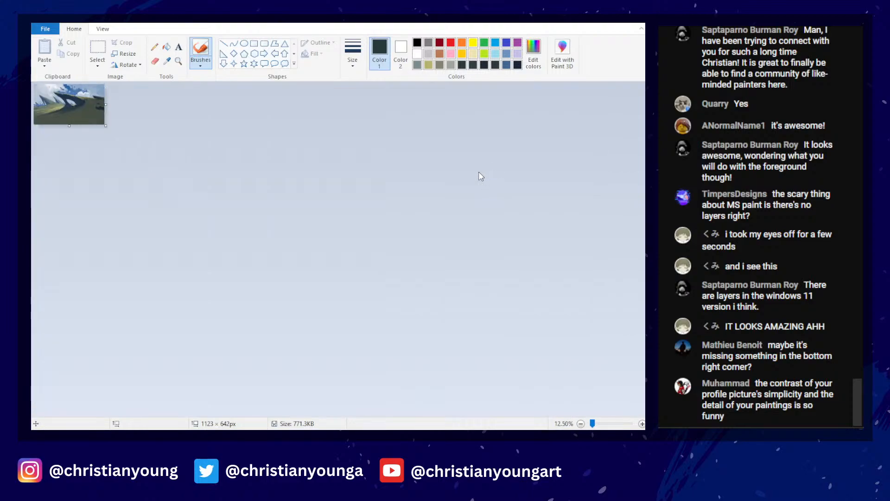
{"action": "scroll", "coordinate": [481, 176], "scroll_direction": "up", "scroll_amount": 3}
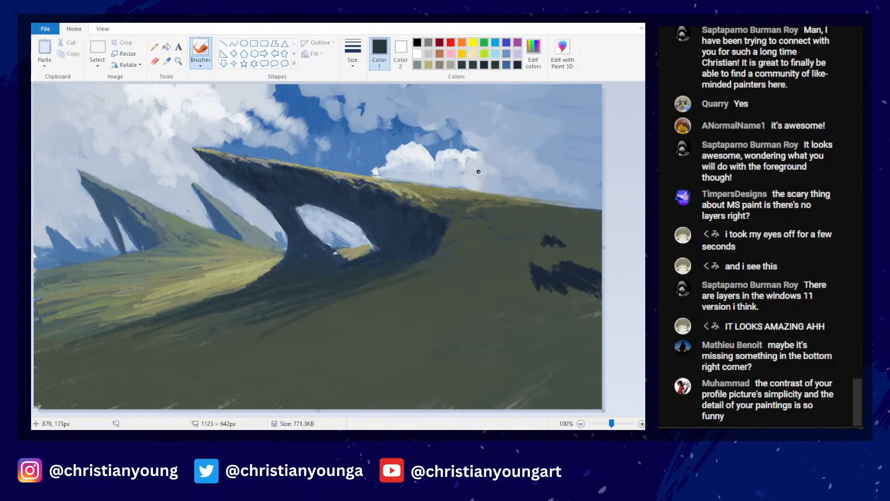
- Sample the jagged rock's dark blue and paint three more rocks on the slope below it
{"action": "scroll", "coordinate": [481, 176], "scroll_direction": "down", "scroll_amount": 2}
{"action": "scroll", "coordinate": [480, 174], "scroll_direction": "up", "scroll_amount": 2}
{"action": "left_click", "coordinate": [167, 61]}
{"action": "left_click", "coordinate": [579, 277]}
{"action": "mouse_move", "coordinate": [462, 328]}
{"action": "left_mouse_down"}
{"action": "mouse_move", "coordinate": [468, 303]}
{"action": "mouse_move", "coordinate": [482, 316]}
{"action": "mouse_move", "coordinate": [493, 307]}
{"action": "mouse_move", "coordinate": [502, 320]}
{"action": "left_mouse_up"}
{"action": "left_click_drag", "start_coordinate": [541, 313], "coordinate": [590, 310]}
{"action": "left_click_drag", "start_coordinate": [526, 328], "coordinate": [527, 329]}
- Adjust the dark blue in the color editor and paint a small rock lower in the foreground
{"action": "left_click", "coordinate": [534, 52]}
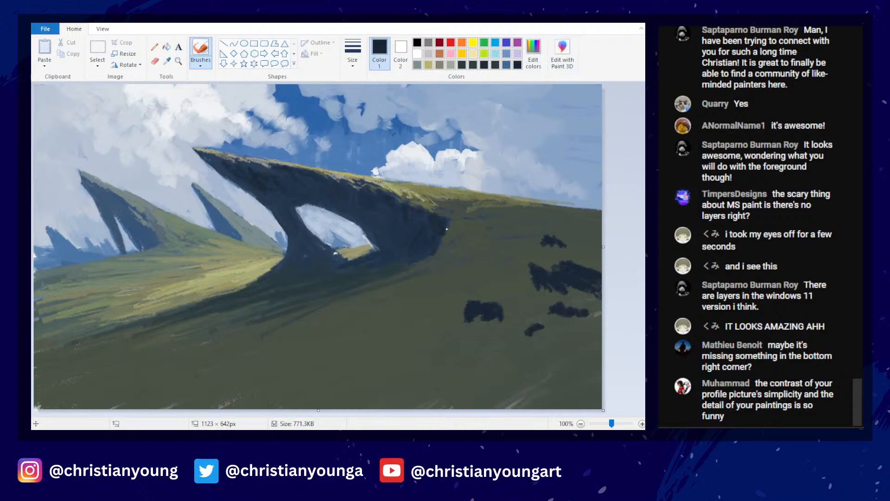
{"action": "left_click", "coordinate": [512, 122]}
{"action": "mouse_move", "coordinate": [457, 369]}
{"action": "left_mouse_down"}
{"action": "mouse_move", "coordinate": [447, 358]}
{"action": "mouse_move", "coordinate": [459, 352]}
{"action": "mouse_move", "coordinate": [464, 361]}
{"action": "left_mouse_up"}
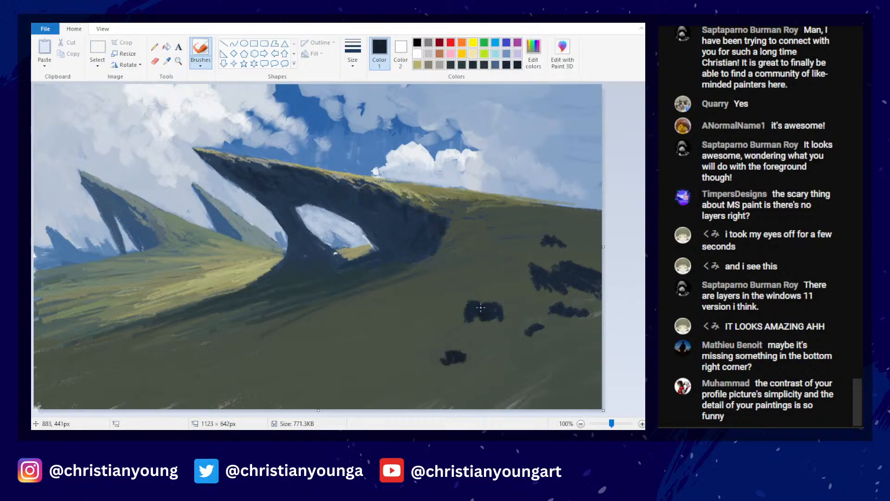
- Fill out the middle rock and paint small dark rocks around the jagged rock and farther down the slope
{"action": "left_click_drag", "start_coordinate": [480, 307], "coordinate": [468, 317]}
{"action": "mouse_move", "coordinate": [556, 275]}
{"action": "left_mouse_down"}
{"action": "mouse_move", "coordinate": [586, 277]}
{"action": "mouse_move", "coordinate": [568, 307]}
{"action": "mouse_move", "coordinate": [591, 314]}
{"action": "left_mouse_up"}
{"action": "mouse_move", "coordinate": [560, 262]}
{"action": "left_mouse_down"}
{"action": "mouse_move", "coordinate": [566, 250]}
{"action": "mouse_move", "coordinate": [598, 253]}
{"action": "left_mouse_up"}
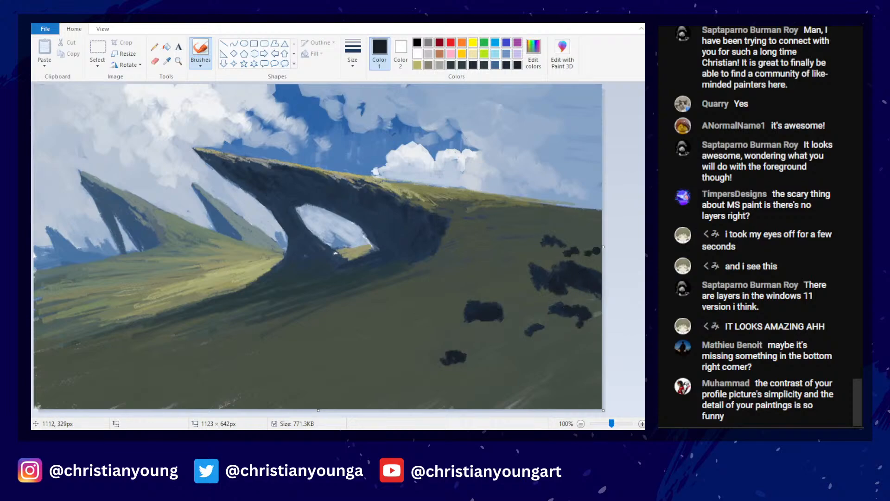
{"action": "scroll", "coordinate": [553, 229], "scroll_direction": "down", "scroll_amount": 2}
{"action": "scroll", "coordinate": [554, 230], "scroll_direction": "up", "scroll_amount": 2}
{"action": "left_click_drag", "start_coordinate": [409, 371], "coordinate": [426, 369]}
{"action": "left_click_drag", "start_coordinate": [295, 335], "coordinate": [318, 327]}
- Adjust the dark blue and the brush size, and paint small rocks on the mid slope and beside the lower rocks, undoing the last stroke
{"action": "left_click", "coordinate": [533, 53]}
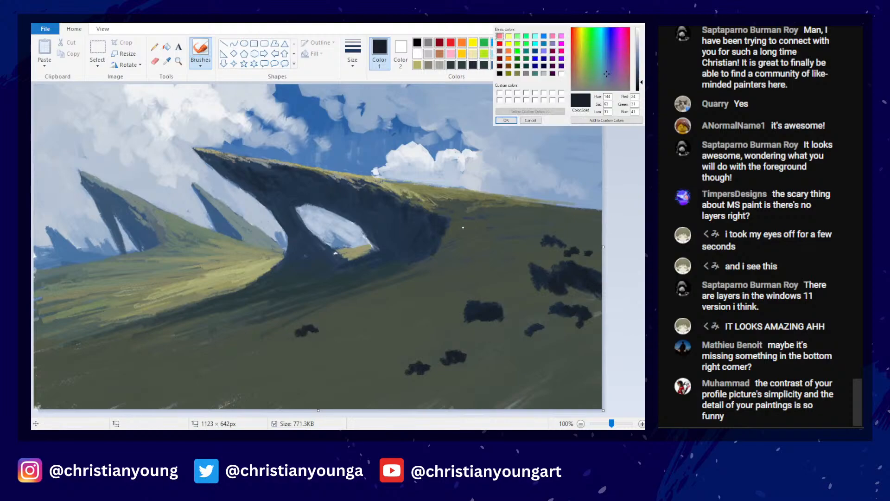
{"action": "left_click", "coordinate": [256, 293]}
{"action": "left_click", "coordinate": [354, 54]}
{"action": "left_click", "coordinate": [393, 131]}
{"action": "left_click", "coordinate": [354, 54]}
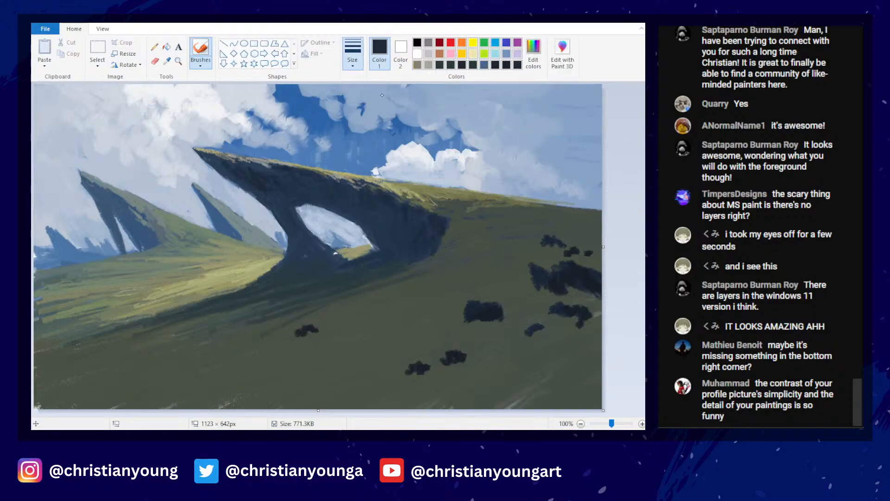
{"action": "left_click", "coordinate": [382, 95]}
{"action": "left_click_drag", "start_coordinate": [327, 314], "coordinate": [362, 310]}
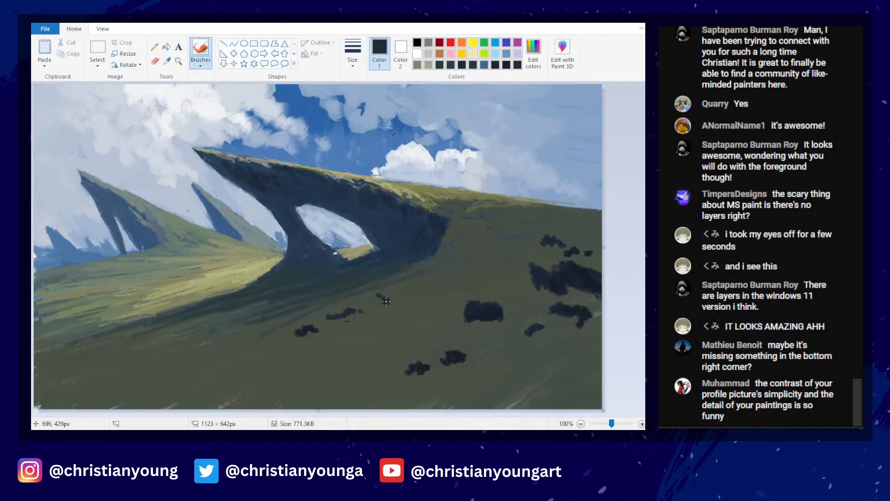
{"action": "mouse_move", "coordinate": [460, 351]}
{"action": "left_mouse_down"}
{"action": "mouse_move", "coordinate": [462, 359]}
{"action": "mouse_move", "coordinate": [484, 352]}
{"action": "mouse_move", "coordinate": [513, 317]}
{"action": "mouse_move", "coordinate": [505, 317]}
{"action": "mouse_move", "coordinate": [526, 314]}
{"action": "left_mouse_up"}
{"action": "scroll", "coordinate": [524, 258], "scroll_direction": "down", "scroll_amount": 3}
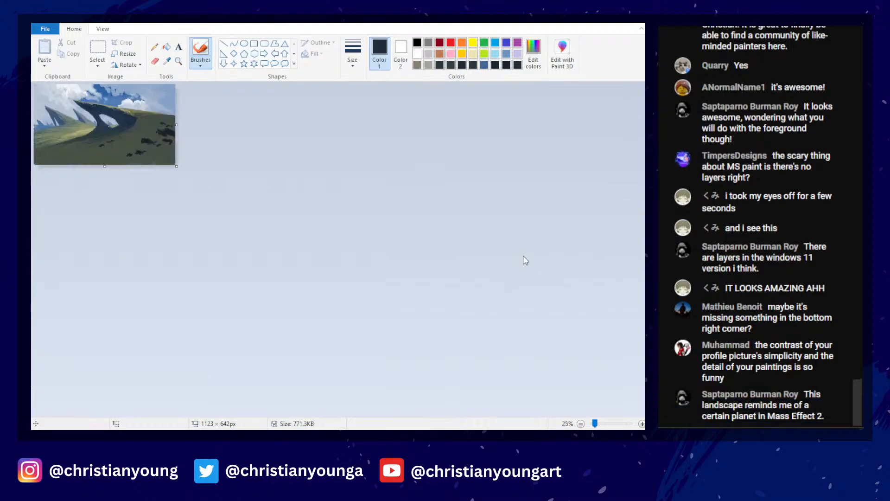
{"action": "scroll", "coordinate": [524, 258], "scroll_direction": "up", "scroll_amount": 3}
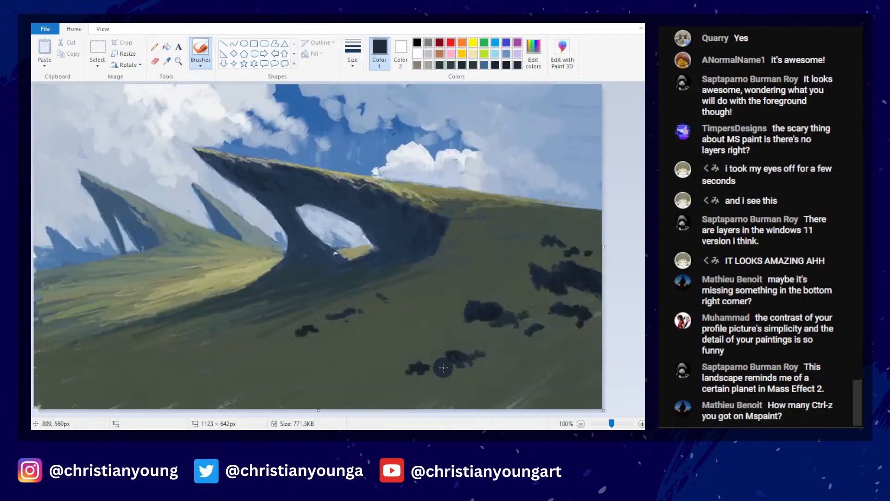
{"action": "mouse_move", "coordinate": [410, 402]}
{"action": "left_mouse_down"}
{"action": "mouse_move", "coordinate": [389, 394]}
{"action": "mouse_move", "coordinate": [407, 405]}
{"action": "left_mouse_up"}
{"action": "key", "text": "ctrl+z"}
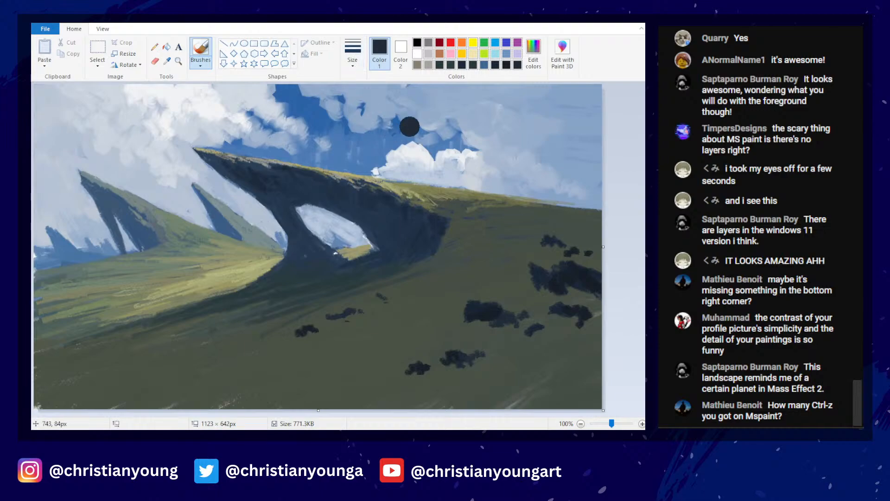
- Sample the slope's green, darken it in the color editor and paint tall dark grass over the near corner of the foreground slope
{"action": "left_click", "coordinate": [167, 61]}
{"action": "left_click", "coordinate": [456, 236]}
{"action": "left_click", "coordinate": [534, 54]}
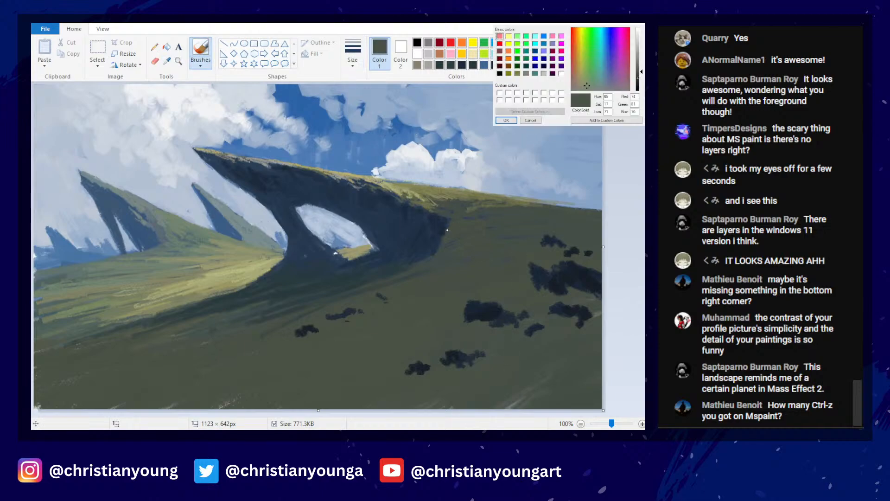
{"action": "left_click", "coordinate": [638, 78]}
{"action": "left_click", "coordinate": [507, 120]}
{"action": "mouse_move", "coordinate": [449, 376]}
{"action": "left_mouse_down"}
{"action": "mouse_move", "coordinate": [466, 396]}
{"action": "mouse_move", "coordinate": [459, 373]}
{"action": "mouse_move", "coordinate": [480, 401]}
{"action": "left_mouse_up"}
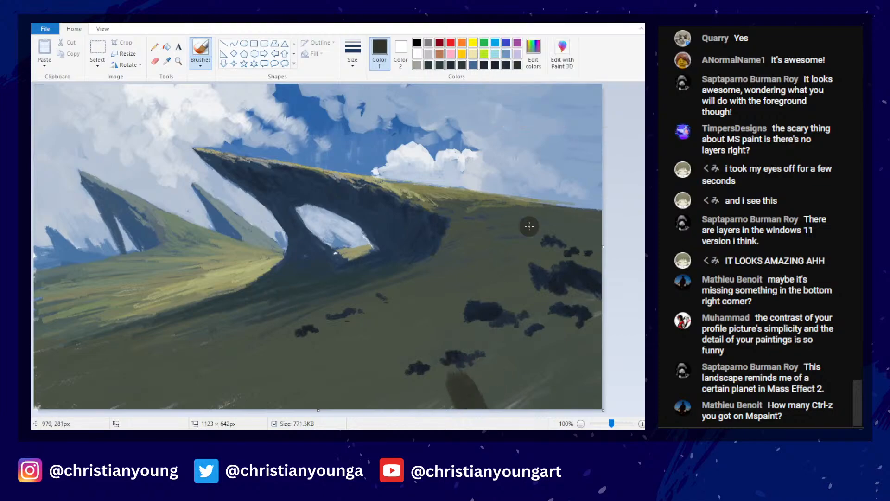
{"action": "left_click", "coordinate": [534, 53]}
{"action": "left_click", "coordinate": [506, 120]}
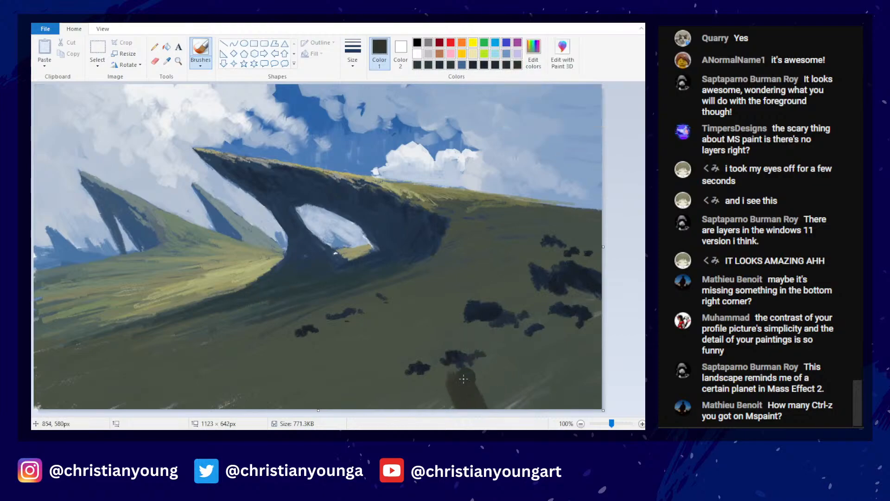
{"action": "mouse_move", "coordinate": [457, 371]}
{"action": "left_mouse_down"}
{"action": "mouse_move", "coordinate": [526, 387]}
{"action": "mouse_move", "coordinate": [510, 394]}
{"action": "mouse_move", "coordinate": [507, 363]}
{"action": "mouse_move", "coordinate": [521, 362]}
{"action": "mouse_move", "coordinate": [539, 385]}
{"action": "mouse_move", "coordinate": [551, 357]}
{"action": "mouse_move", "coordinate": [532, 336]}
{"action": "mouse_move", "coordinate": [557, 345]}
{"action": "mouse_move", "coordinate": [583, 336]}
{"action": "mouse_move", "coordinate": [556, 369]}
{"action": "mouse_move", "coordinate": [572, 387]}
{"action": "mouse_move", "coordinate": [595, 374]}
{"action": "mouse_move", "coordinate": [593, 342]}
{"action": "left_mouse_up"}
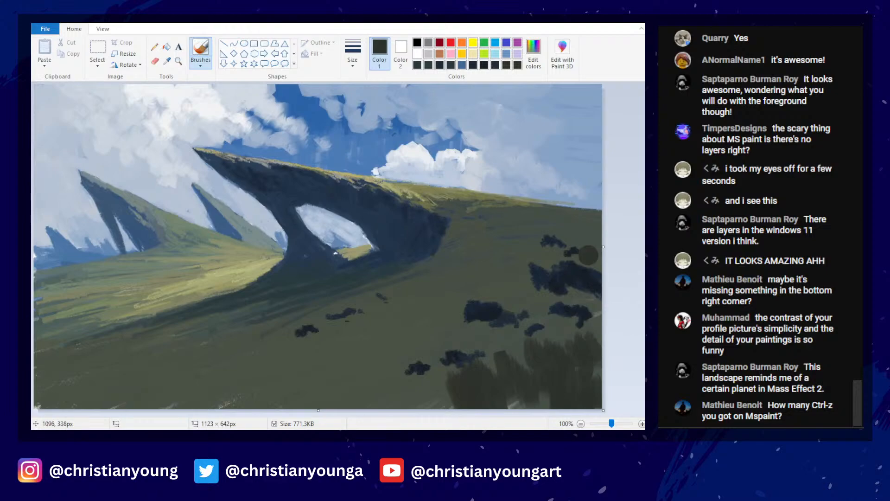
- Reduce the brush size, adjust the dark green and extend the foreground grass with thinner blades around the lower rocks
{"action": "left_click", "coordinate": [353, 53]}
{"action": "left_click", "coordinate": [371, 102]}
{"action": "mouse_move", "coordinate": [406, 387]}
{"action": "left_mouse_down"}
{"action": "mouse_move", "coordinate": [436, 408]}
{"action": "mouse_move", "coordinate": [426, 366]}
{"action": "mouse_move", "coordinate": [449, 366]}
{"action": "left_mouse_up"}
{"action": "left_click", "coordinate": [533, 51]}
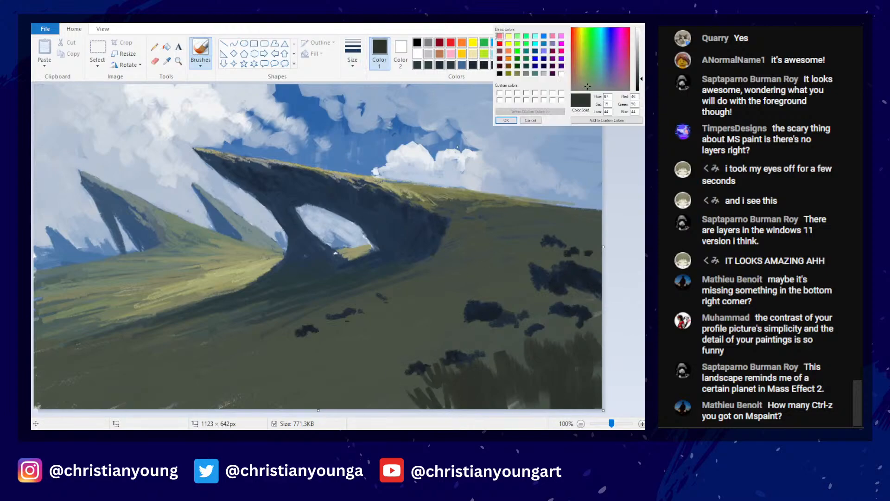
{"action": "left_click", "coordinate": [507, 120]}
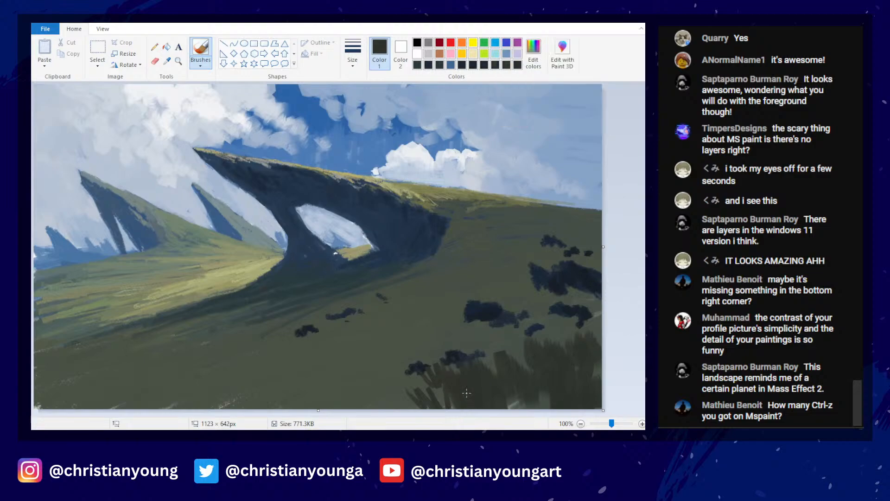
{"action": "mouse_move", "coordinate": [480, 357]}
{"action": "left_mouse_down"}
{"action": "mouse_move", "coordinate": [480, 323]}
{"action": "mouse_move", "coordinate": [507, 332]}
{"action": "mouse_move", "coordinate": [511, 355]}
{"action": "mouse_move", "coordinate": [518, 328]}
{"action": "mouse_move", "coordinate": [554, 338]}
{"action": "left_mouse_up"}
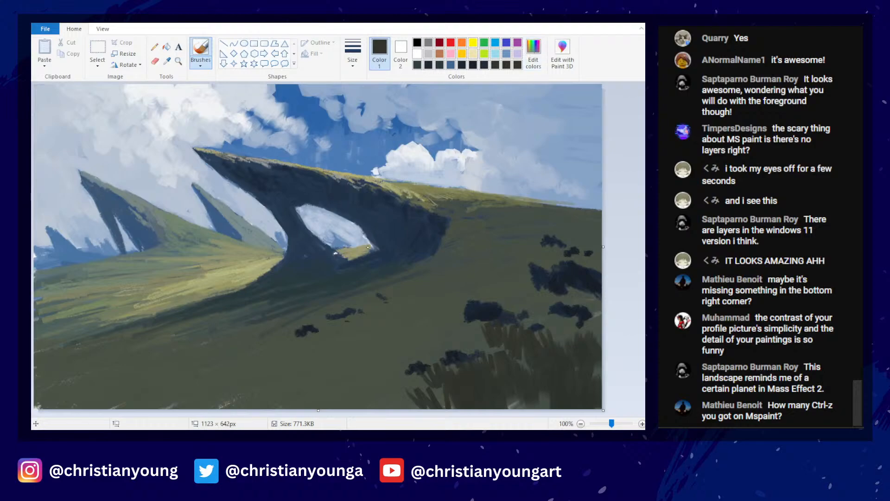
- Shift the grass color slightly and paint short tufts along the grass patch's upper edge, up to the rocks
{"action": "left_click", "coordinate": [533, 53]}
{"action": "left_click", "coordinate": [507, 120]}
{"action": "mouse_move", "coordinate": [413, 380]}
{"action": "left_mouse_down"}
{"action": "mouse_move", "coordinate": [440, 393]}
{"action": "mouse_move", "coordinate": [389, 384]}
{"action": "mouse_move", "coordinate": [426, 408]}
{"action": "mouse_move", "coordinate": [424, 359]}
{"action": "mouse_move", "coordinate": [493, 363]}
{"action": "left_mouse_up"}
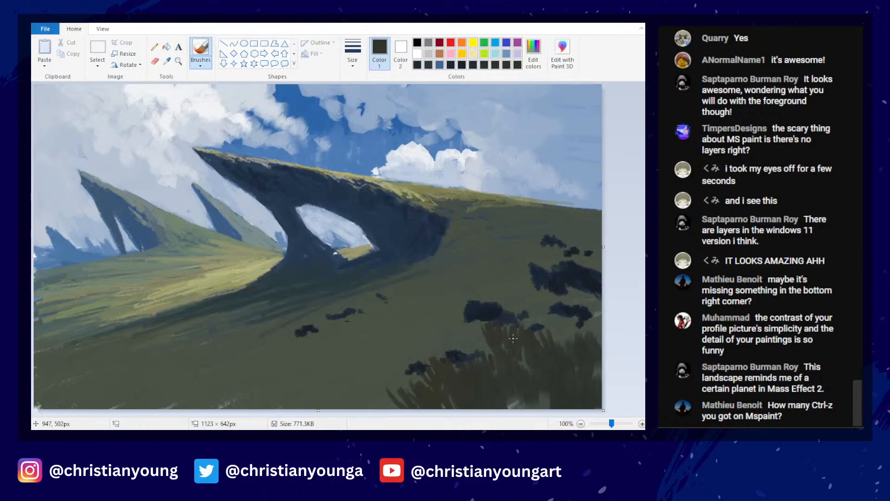
{"action": "left_click_drag", "start_coordinate": [552, 327], "coordinate": [556, 342]}
{"action": "mouse_move", "coordinate": [570, 320]}
{"action": "left_mouse_down"}
{"action": "mouse_move", "coordinate": [561, 346]}
{"action": "mouse_move", "coordinate": [582, 339]}
{"action": "left_mouse_up"}
{"action": "left_click_drag", "start_coordinate": [596, 326], "coordinate": [594, 338]}
{"action": "left_click_drag", "start_coordinate": [546, 313], "coordinate": [551, 332]}
{"action": "mouse_move", "coordinate": [562, 315]}
{"action": "left_mouse_down"}
{"action": "mouse_move", "coordinate": [562, 334]}
{"action": "mouse_move", "coordinate": [572, 333]}
{"action": "left_mouse_up"}
{"action": "left_click_drag", "start_coordinate": [579, 317], "coordinate": [577, 335]}
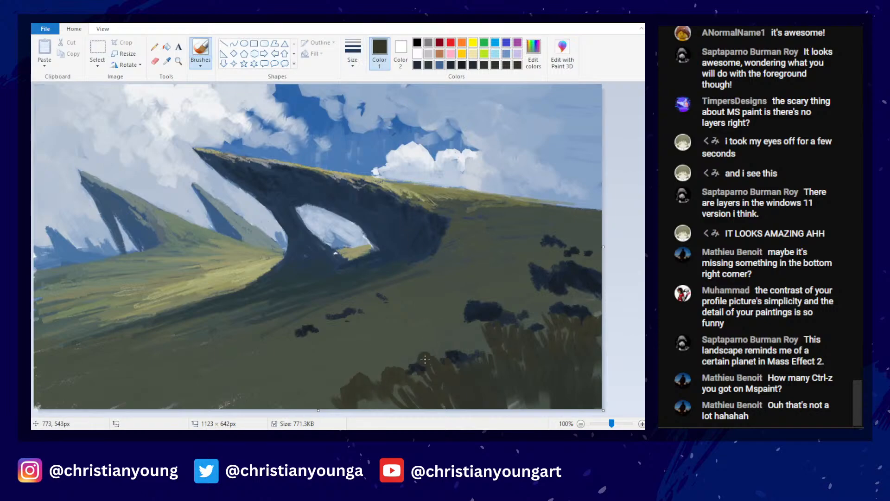
- Fill in the foreground grass patch and brush grass over the lower edge of the jagged rock
{"action": "mouse_move", "coordinate": [459, 343]}
{"action": "left_mouse_down"}
{"action": "mouse_move", "coordinate": [494, 335]}
{"action": "mouse_move", "coordinate": [522, 410]}
{"action": "mouse_move", "coordinate": [544, 401]}
{"action": "left_mouse_up"}
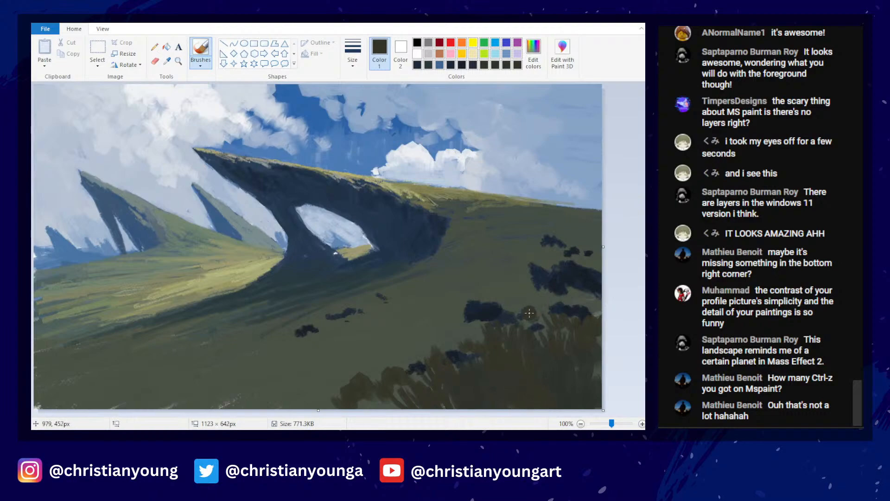
{"action": "mouse_move", "coordinate": [540, 294]}
{"action": "left_mouse_down"}
{"action": "mouse_move", "coordinate": [577, 283]}
{"action": "mouse_move", "coordinate": [597, 302]}
{"action": "left_mouse_up"}
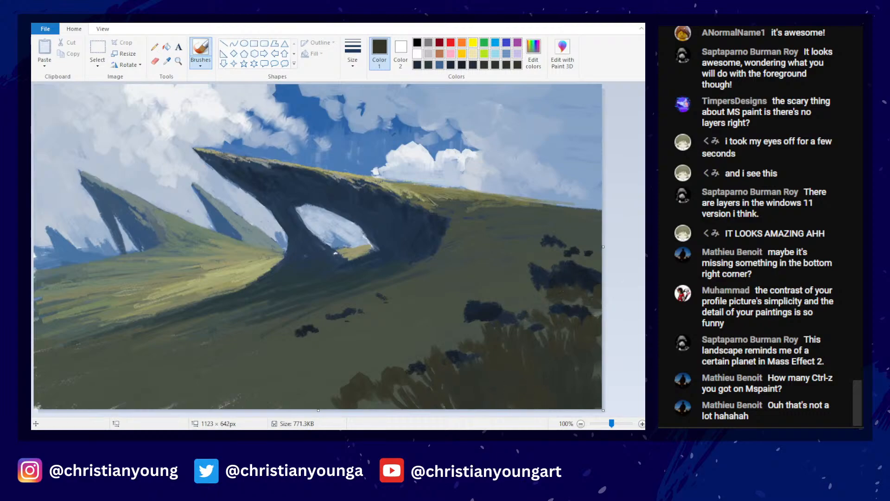
{"action": "scroll", "coordinate": [457, 284], "scroll_direction": "down", "scroll_amount": 1}
{"action": "scroll", "coordinate": [452, 279], "scroll_direction": "up", "scroll_amount": 1}
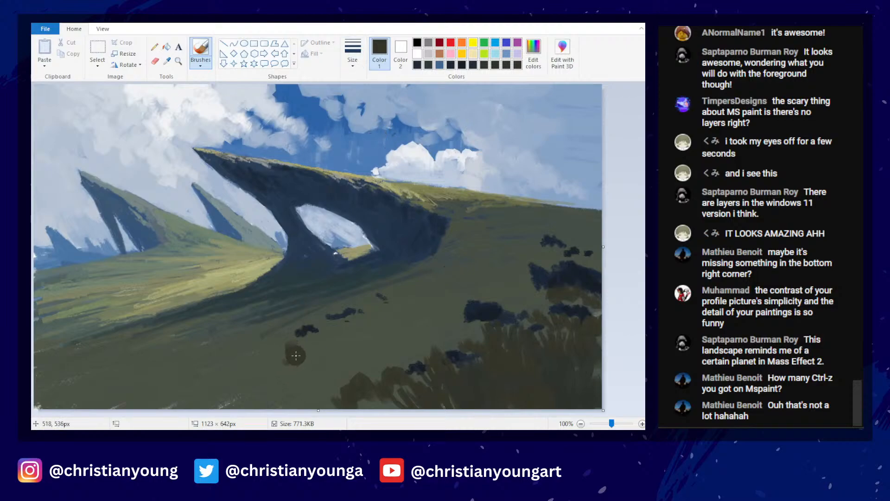
- Adjust the dark green again and spread the foreground grass farther across the lower slope and over the lowest rocks
{"action": "left_click", "coordinate": [533, 52]}
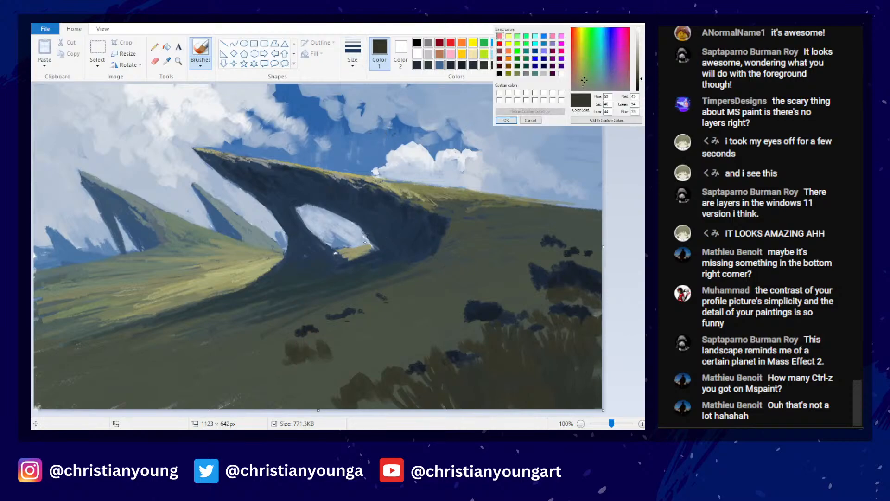
{"action": "left_click", "coordinate": [507, 120]}
{"action": "mouse_move", "coordinate": [302, 395]}
{"action": "left_mouse_down"}
{"action": "mouse_move", "coordinate": [318, 403]}
{"action": "mouse_move", "coordinate": [325, 389]}
{"action": "mouse_move", "coordinate": [360, 394]}
{"action": "mouse_move", "coordinate": [355, 386]}
{"action": "left_mouse_up"}
{"action": "left_click_drag", "start_coordinate": [373, 376], "coordinate": [401, 389]}
{"action": "mouse_move", "coordinate": [404, 350]}
{"action": "left_mouse_down"}
{"action": "mouse_move", "coordinate": [410, 380]}
{"action": "mouse_move", "coordinate": [420, 375]}
{"action": "mouse_move", "coordinate": [418, 354]}
{"action": "mouse_move", "coordinate": [470, 350]}
{"action": "mouse_move", "coordinate": [442, 338]}
{"action": "mouse_move", "coordinate": [478, 334]}
{"action": "mouse_move", "coordinate": [495, 357]}
{"action": "mouse_move", "coordinate": [479, 316]}
{"action": "mouse_move", "coordinate": [495, 316]}
{"action": "mouse_move", "coordinate": [451, 324]}
{"action": "mouse_move", "coordinate": [475, 335]}
{"action": "mouse_move", "coordinate": [492, 323]}
{"action": "mouse_move", "coordinate": [511, 332]}
{"action": "left_mouse_up"}
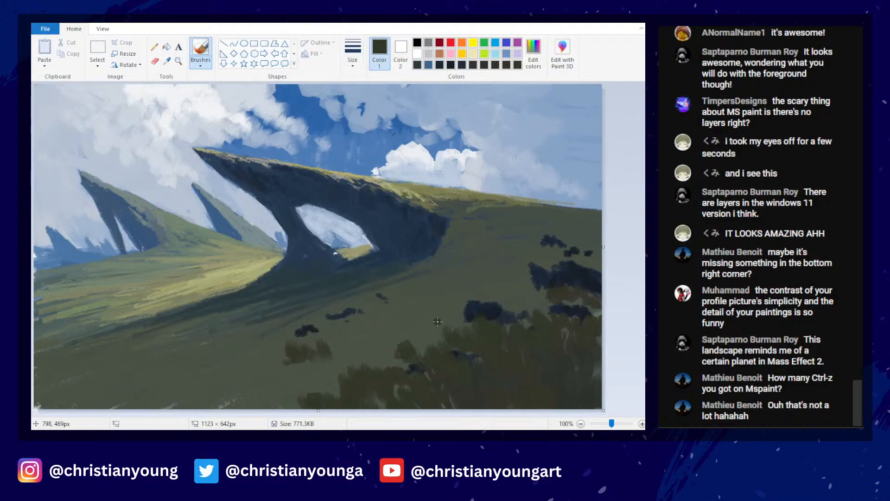
- Sample the dark grass color and paint more tufts along the patch's upper edge and below the small rock on the lower slope
{"action": "left_click", "coordinate": [167, 61]}
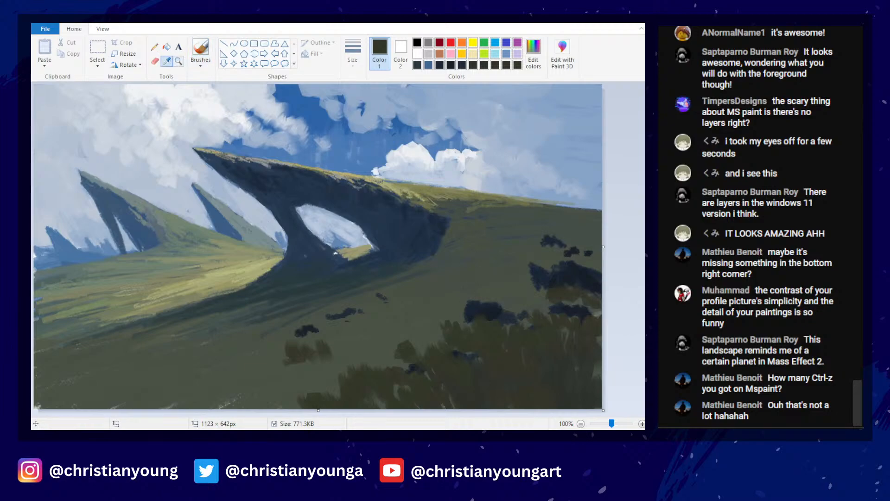
{"action": "left_click", "coordinate": [451, 329]}
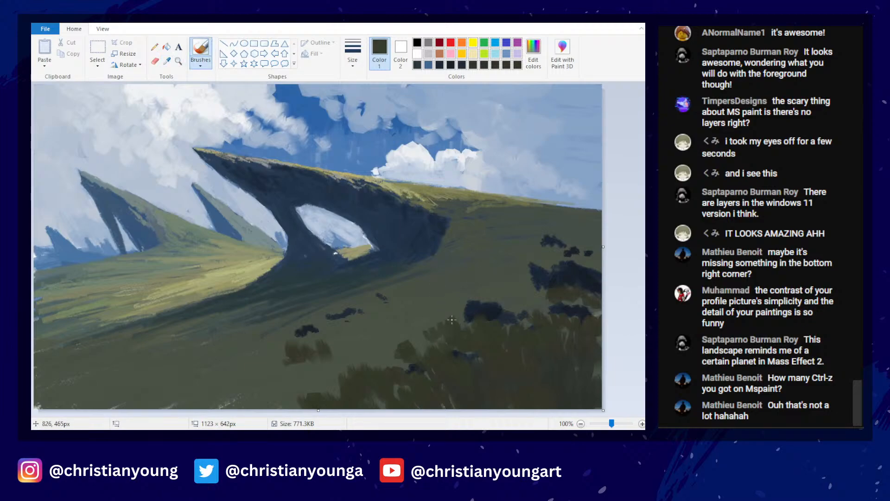
{"action": "left_click_drag", "start_coordinate": [538, 306], "coordinate": [549, 311]}
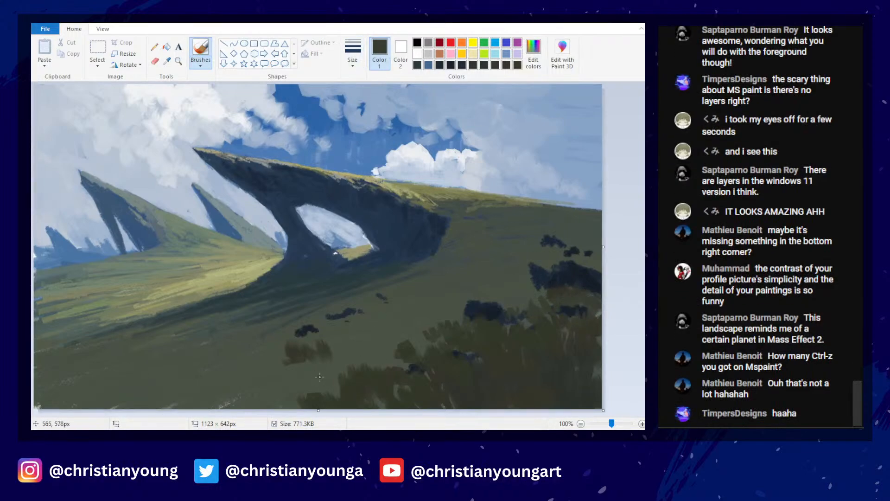
{"action": "left_click_drag", "start_coordinate": [328, 377], "coordinate": [339, 396]}
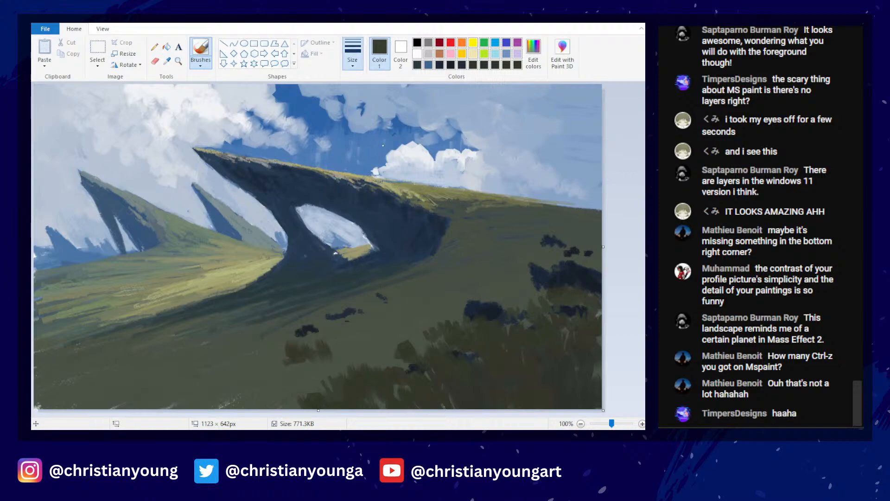
{"action": "mouse_move", "coordinate": [322, 354]}
{"action": "left_mouse_down"}
{"action": "mouse_move", "coordinate": [297, 365]}
{"action": "mouse_move", "coordinate": [336, 373]}
{"action": "mouse_move", "coordinate": [355, 353]}
{"action": "mouse_move", "coordinate": [380, 366]}
{"action": "left_mouse_up"}
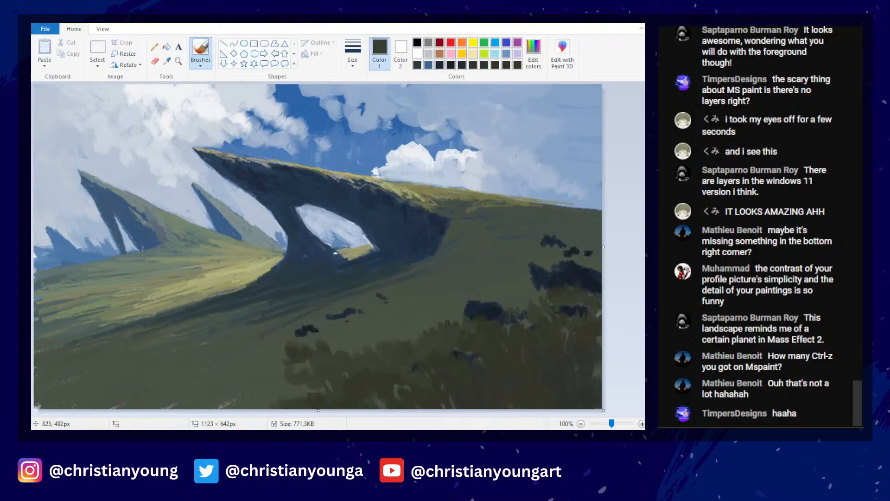
- Sample the shadowed green near the arch's base and paint grass around the middle rock to blend the patch's upper edge
{"action": "scroll", "coordinate": [443, 235], "scroll_direction": "down", "scroll_amount": 3}
{"action": "scroll", "coordinate": [443, 236], "scroll_direction": "up", "scroll_amount": 3}
{"action": "left_click", "coordinate": [167, 61]}
{"action": "left_click", "coordinate": [395, 265]}
{"action": "mouse_move", "coordinate": [461, 291]}
{"action": "left_mouse_down"}
{"action": "mouse_move", "coordinate": [447, 297]}
{"action": "mouse_move", "coordinate": [529, 287]}
{"action": "left_mouse_up"}
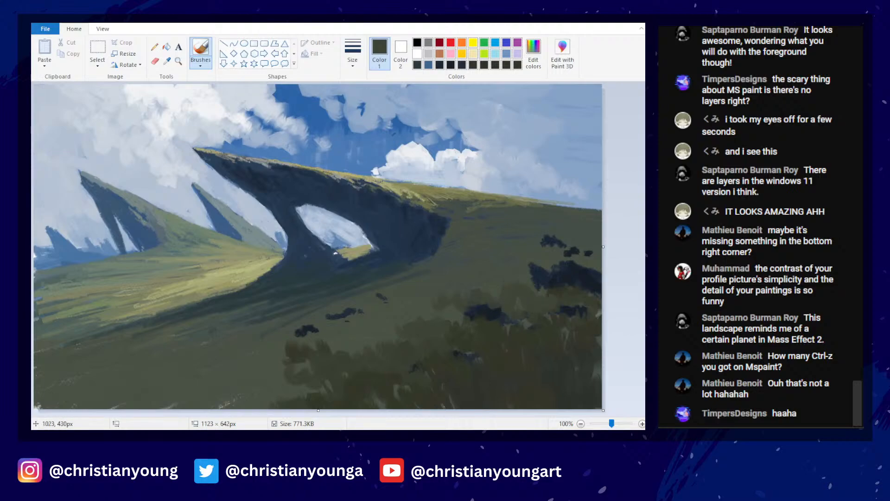
{"action": "scroll", "coordinate": [557, 234], "scroll_direction": "down", "scroll_amount": 3, "text": "ctrl"}
{"action": "scroll", "coordinate": [519, 235], "scroll_direction": "up", "scroll_amount": 3, "text": "ctrl"}
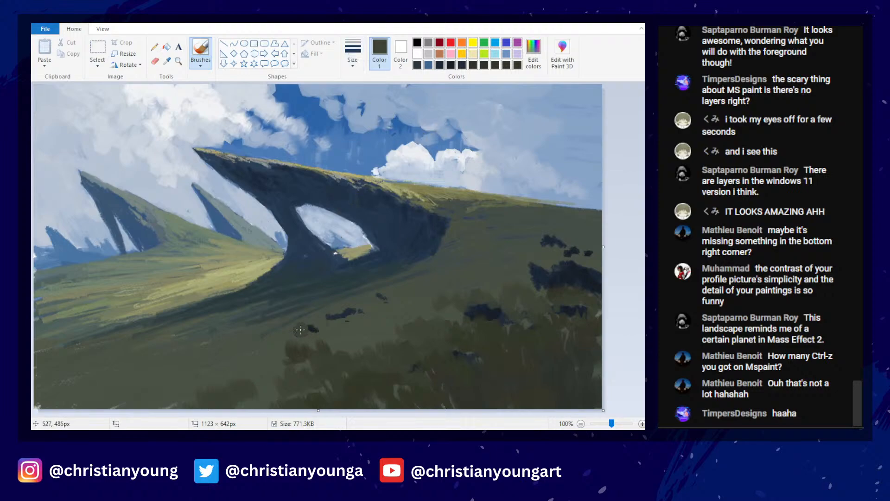
- Adjust the green in the color editor and paint long diagonal grass strokes across the empty lower part of the shadowed slope
{"action": "left_click", "coordinate": [534, 51]}
{"action": "key", "text": "Return"}
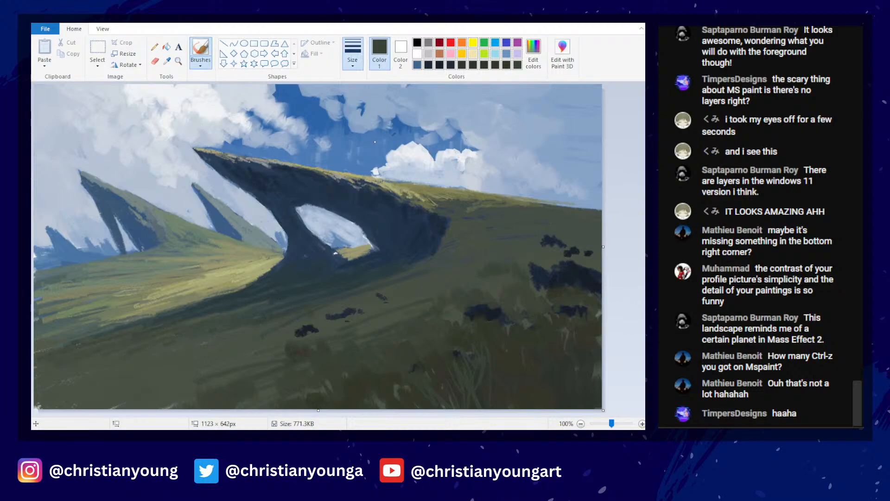
{"action": "left_click_drag", "start_coordinate": [179, 345], "coordinate": [46, 392]}
{"action": "mouse_move", "coordinate": [239, 336]}
{"action": "left_mouse_down"}
{"action": "mouse_move", "coordinate": [69, 401]}
{"action": "mouse_move", "coordinate": [147, 400]}
{"action": "left_mouse_up"}
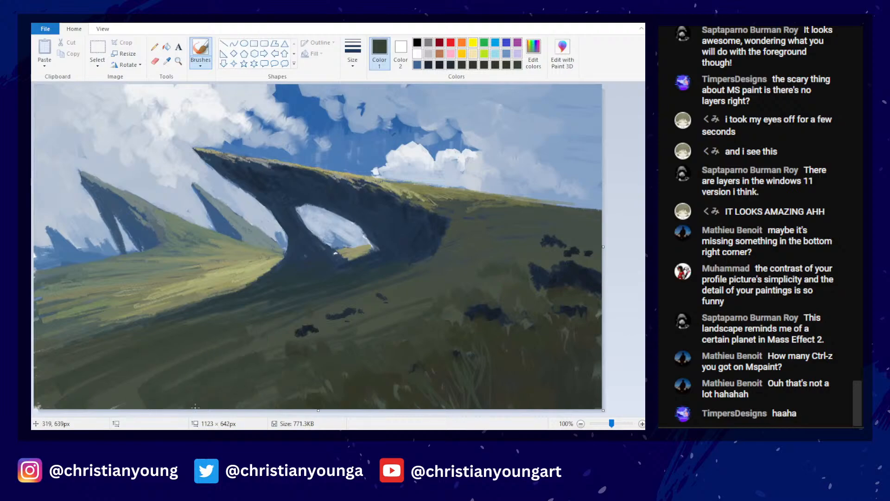
- Cover the small mid-slope rocks with diagonal grass strokes and continue them up the shadowed slope below the arch
{"action": "left_click_drag", "start_coordinate": [317, 321], "coordinate": [255, 351]}
{"action": "left_click_drag", "start_coordinate": [345, 321], "coordinate": [293, 339]}
{"action": "mouse_move", "coordinate": [372, 320]}
{"action": "left_mouse_down"}
{"action": "mouse_move", "coordinate": [418, 300]}
{"action": "mouse_move", "coordinate": [358, 334]}
{"action": "left_mouse_up"}
{"action": "left_click_drag", "start_coordinate": [381, 295], "coordinate": [428, 274]}
{"action": "mouse_move", "coordinate": [468, 271]}
{"action": "left_mouse_down"}
{"action": "mouse_move", "coordinate": [422, 300]}
{"action": "mouse_move", "coordinate": [360, 309]}
{"action": "left_mouse_up"}
{"action": "scroll", "coordinate": [383, 242], "scroll_direction": "down", "scroll_amount": 3}
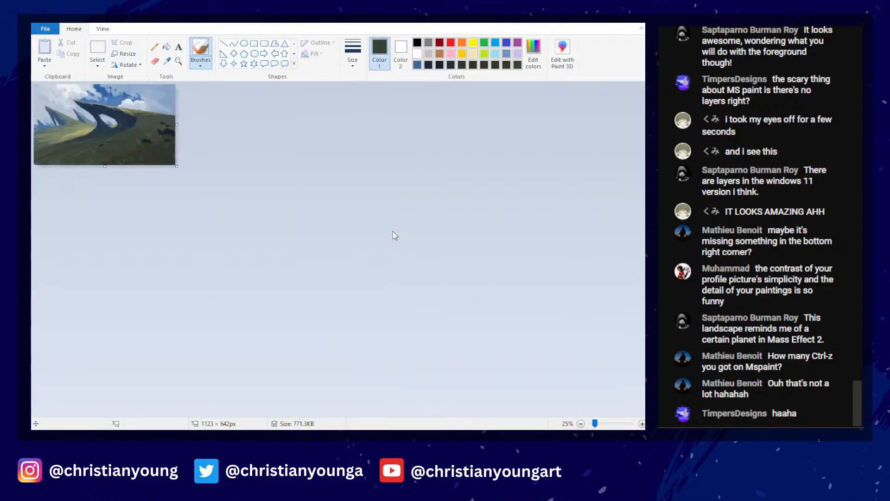
{"action": "scroll", "coordinate": [406, 236], "scroll_direction": "up", "scroll_amount": 3}
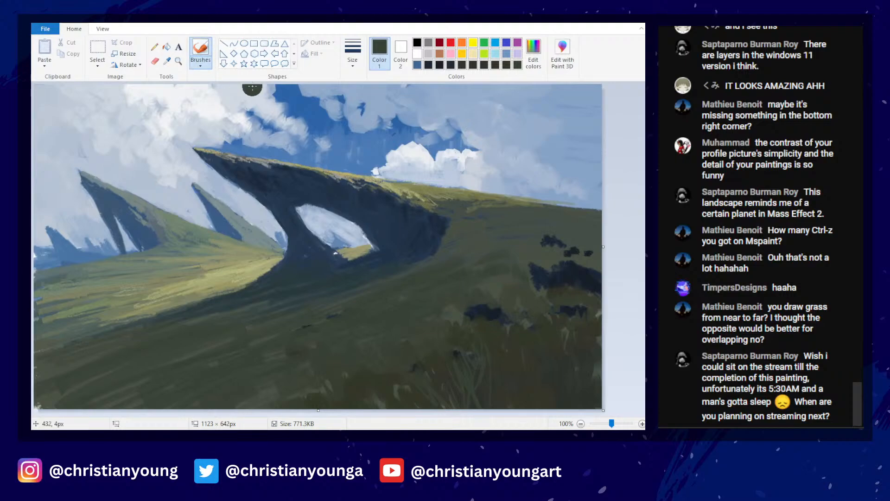
- Sample the dark blue at the base of the arch's pillar and paint over the bright spot beside it
{"action": "left_click", "coordinate": [167, 60]}
{"action": "left_click", "coordinate": [316, 256]}
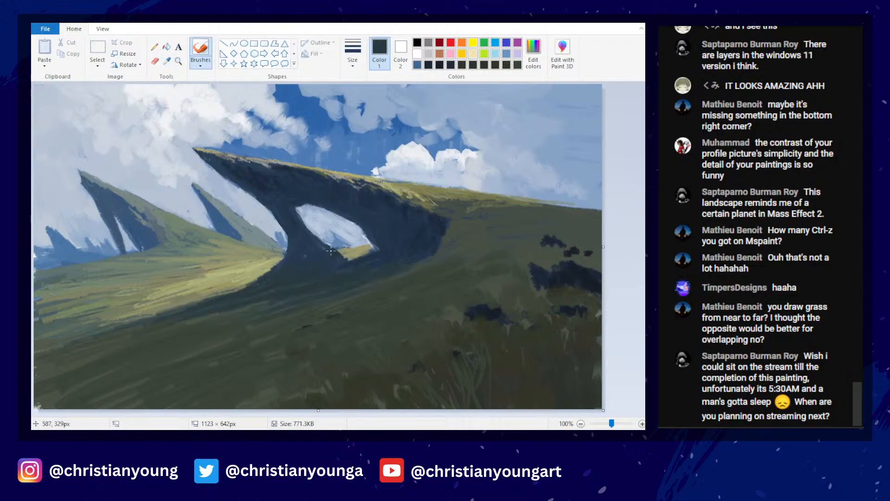
{"action": "left_click_drag", "start_coordinate": [340, 251], "coordinate": [348, 258]}
{"action": "scroll", "coordinate": [477, 201], "scroll_direction": "down", "scroll_amount": 3}
{"action": "scroll", "coordinate": [468, 200], "scroll_direction": "up", "scroll_amount": 3}
{"action": "scroll", "coordinate": [463, 197], "scroll_direction": "down", "scroll_amount": 3}
{"action": "scroll", "coordinate": [470, 204], "scroll_direction": "up", "scroll_amount": 3}
{"action": "scroll", "coordinate": [469, 202], "scroll_direction": "down", "scroll_amount": 3}
{"action": "scroll", "coordinate": [469, 202], "scroll_direction": "up", "scroll_amount": 3}
{"action": "left_click", "coordinate": [154, 60]}
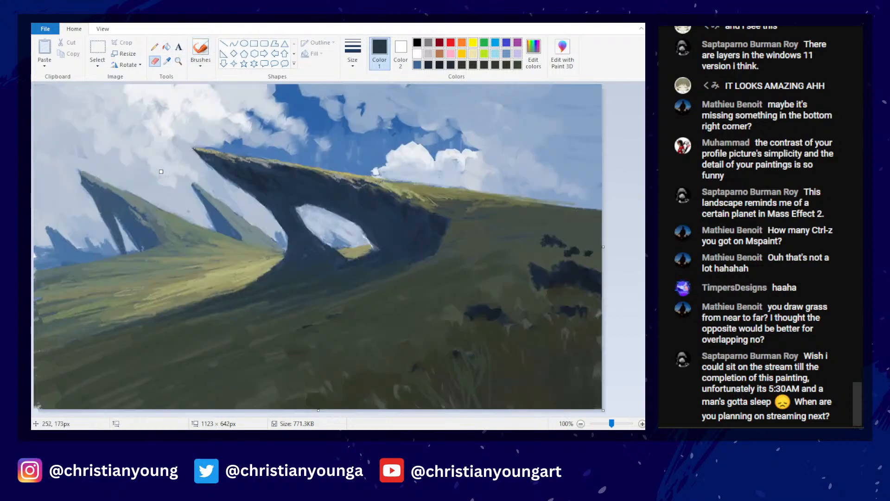
{"action": "left_click", "coordinate": [201, 48]}
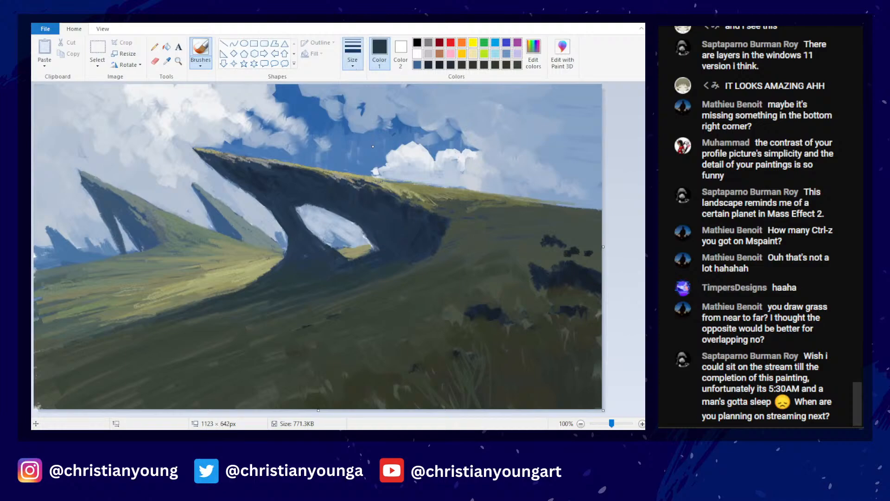
- Sample pale grey-blues from the clouds around the distant cliffs and paint soft cloud strokes across the sky behind them
{"action": "left_click", "coordinate": [167, 61]}
{"action": "left_click", "coordinate": [194, 179]}
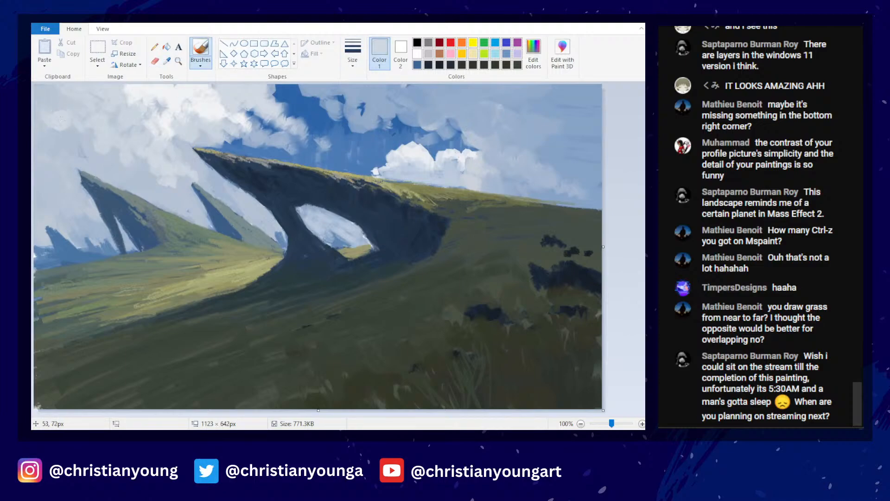
{"action": "mouse_move", "coordinate": [62, 119]}
{"action": "left_mouse_down"}
{"action": "mouse_move", "coordinate": [44, 94]}
{"action": "mouse_move", "coordinate": [60, 136]}
{"action": "mouse_move", "coordinate": [58, 104]}
{"action": "mouse_move", "coordinate": [42, 109]}
{"action": "mouse_move", "coordinate": [41, 140]}
{"action": "mouse_move", "coordinate": [78, 136]}
{"action": "mouse_move", "coordinate": [122, 166]}
{"action": "mouse_move", "coordinate": [163, 160]}
{"action": "mouse_move", "coordinate": [119, 154]}
{"action": "mouse_move", "coordinate": [172, 179]}
{"action": "mouse_move", "coordinate": [175, 191]}
{"action": "mouse_move", "coordinate": [125, 149]}
{"action": "mouse_move", "coordinate": [143, 157]}
{"action": "mouse_move", "coordinate": [159, 182]}
{"action": "mouse_move", "coordinate": [188, 195]}
{"action": "mouse_move", "coordinate": [150, 151]}
{"action": "left_mouse_up"}
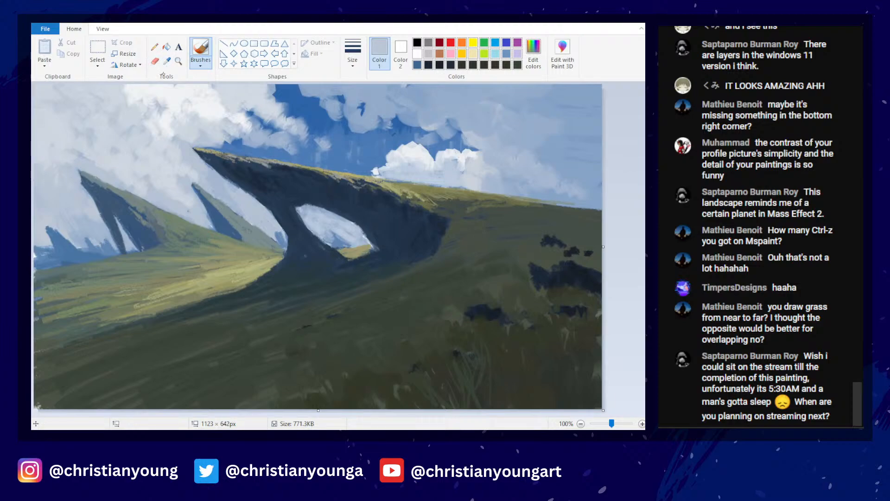
{"action": "left_click", "coordinate": [167, 61]}
{"action": "left_click", "coordinate": [43, 161]}
{"action": "scroll", "coordinate": [342, 161], "scroll_direction": "down", "scroll_amount": 3}
{"action": "scroll", "coordinate": [343, 171], "scroll_direction": "up", "scroll_amount": 3}
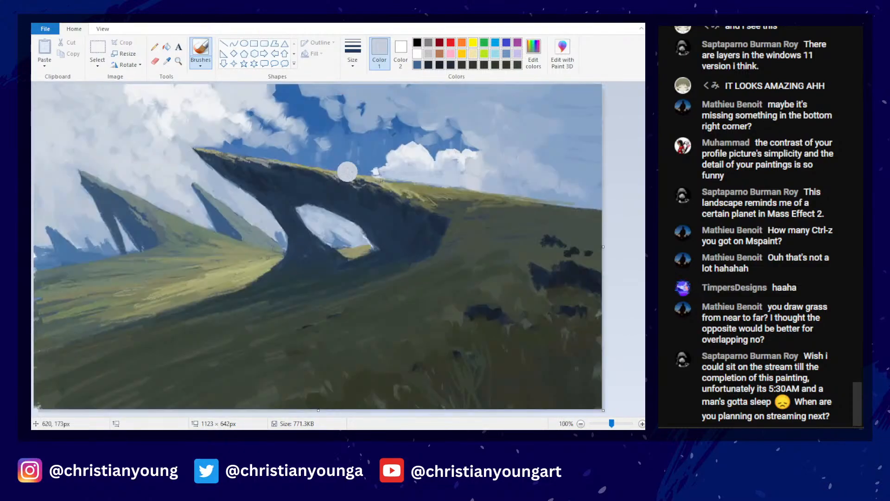
- Sample the distant cliff's shadow blue, adjust it in the color editor to touch up the cliff's base, and save the painting
{"action": "left_click", "coordinate": [167, 61]}
{"action": "left_click", "coordinate": [108, 197]}
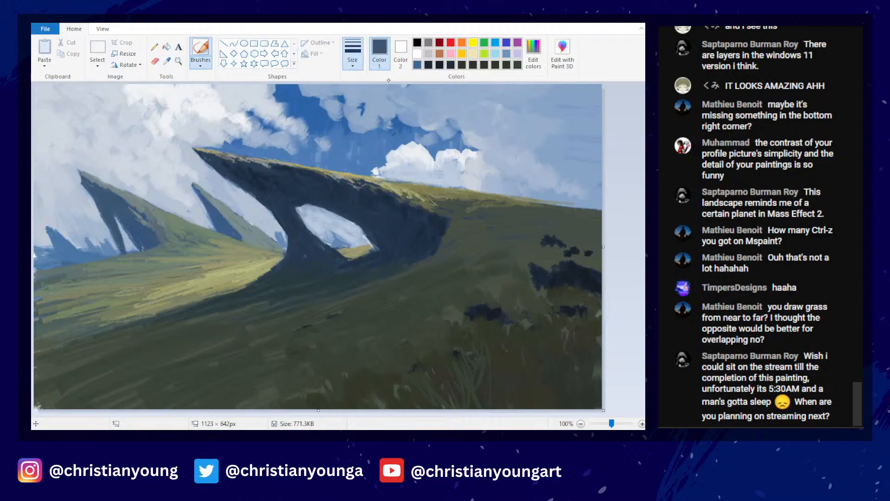
{"action": "left_click", "coordinate": [534, 53]}
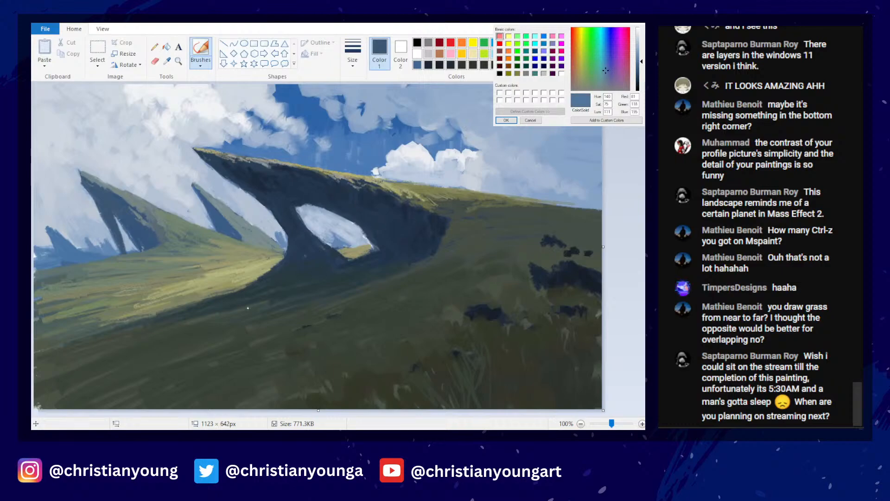
{"action": "key", "text": "Return"}
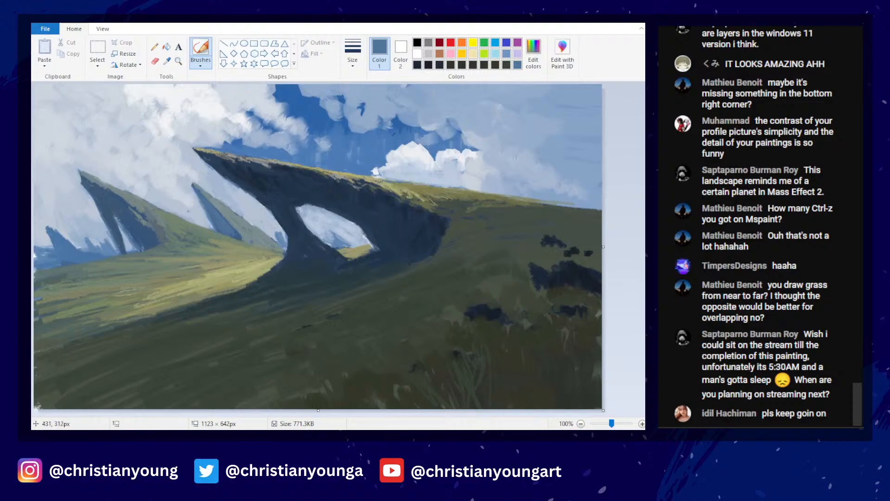
{"action": "scroll", "coordinate": [365, 200], "scroll_direction": "down", "scroll_amount": 2}
{"action": "scroll", "coordinate": [365, 195], "scroll_direction": "up", "scroll_amount": 2}
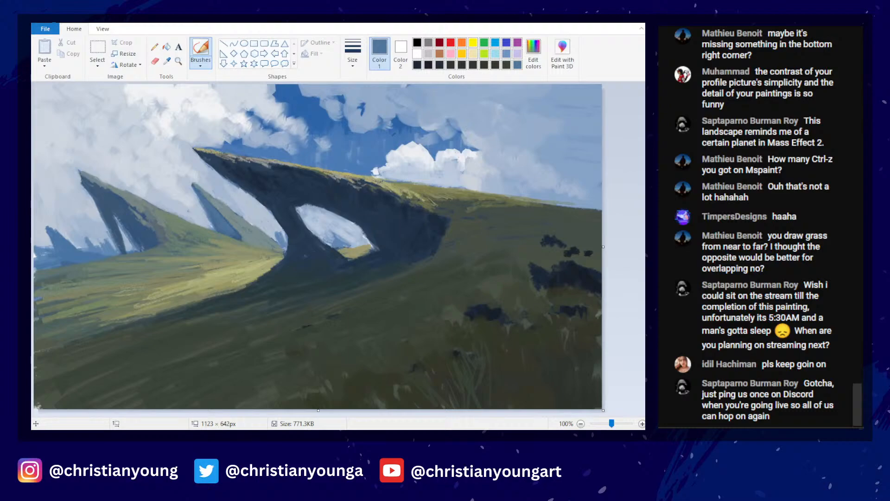
{"action": "key", "text": "ctrl+s"}
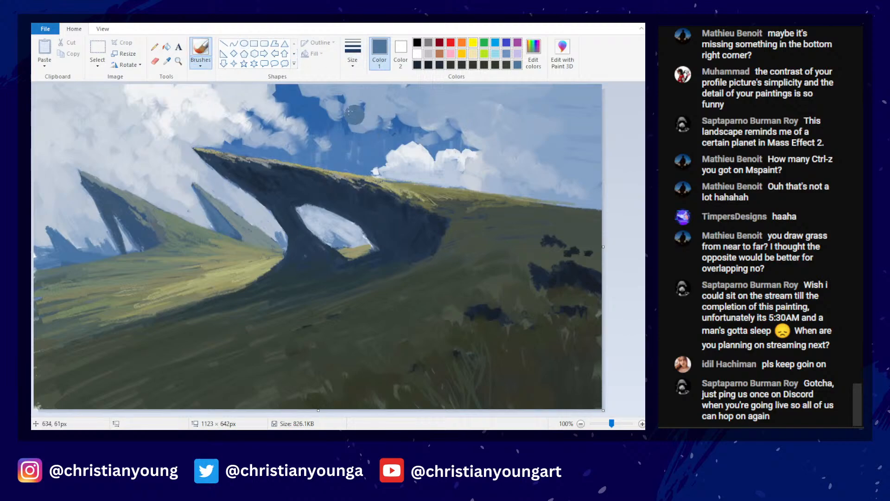
- Sample the foreground's dark green, adjust it in the color editor, paint grass over the small rocks above the large dark one, and save
{"action": "left_click", "coordinate": [167, 60]}
{"action": "left_click", "coordinate": [460, 385]}
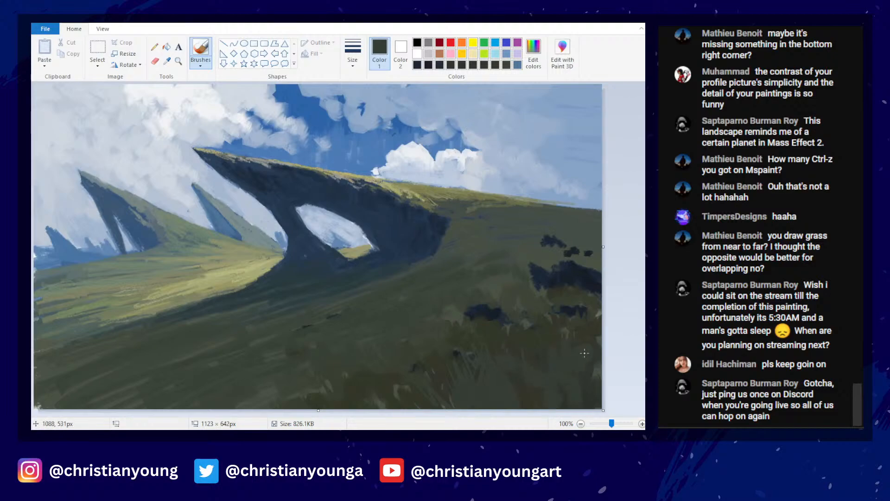
{"action": "left_click", "coordinate": [155, 62]}
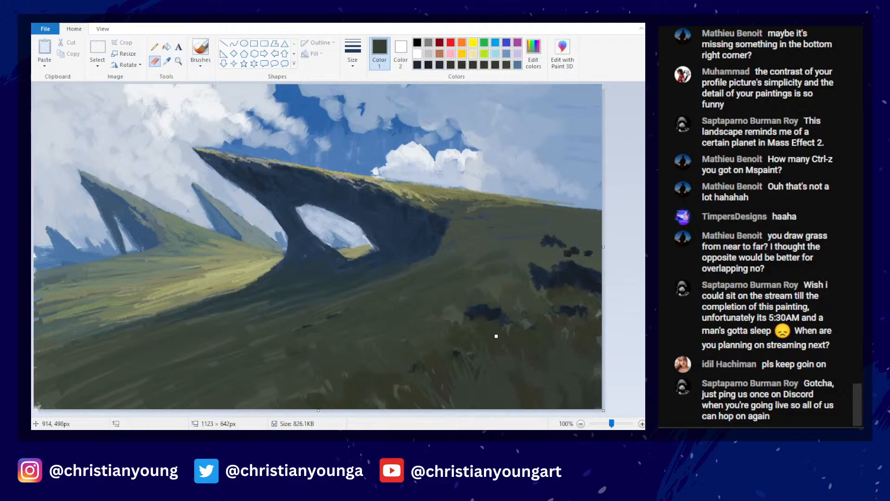
{"action": "left_click", "coordinate": [166, 61]}
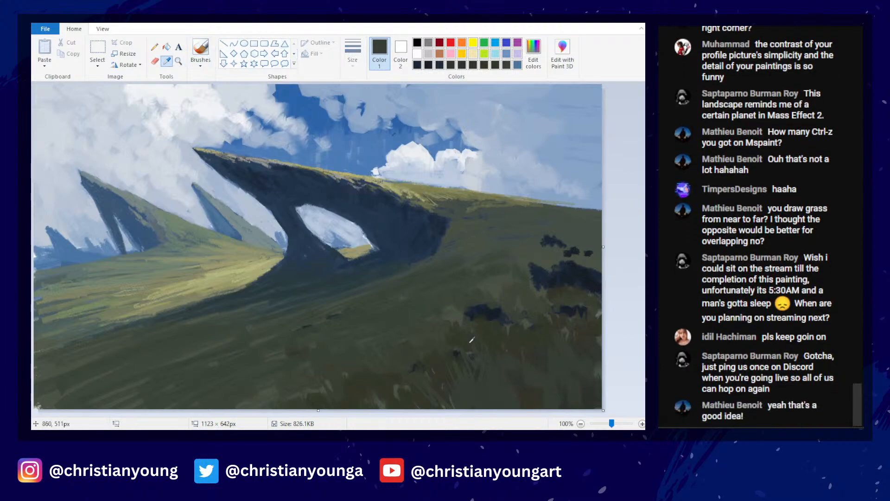
{"action": "left_click", "coordinate": [200, 49]}
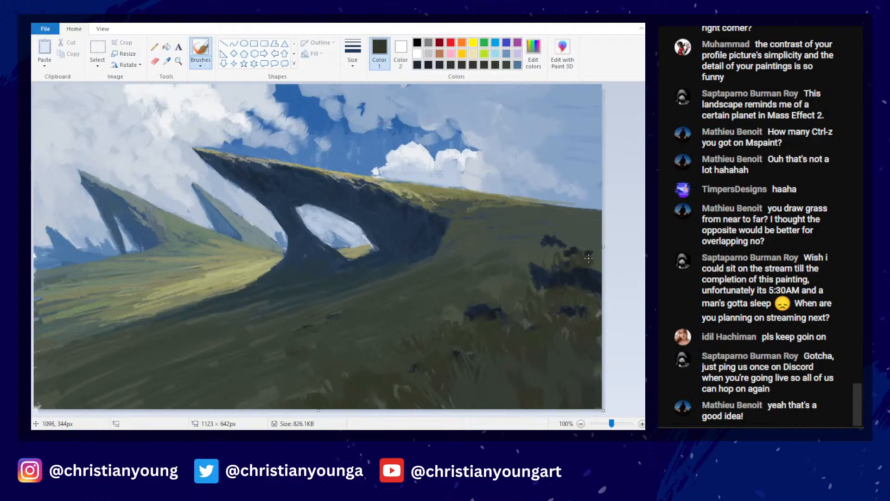
{"action": "left_click", "coordinate": [533, 53]}
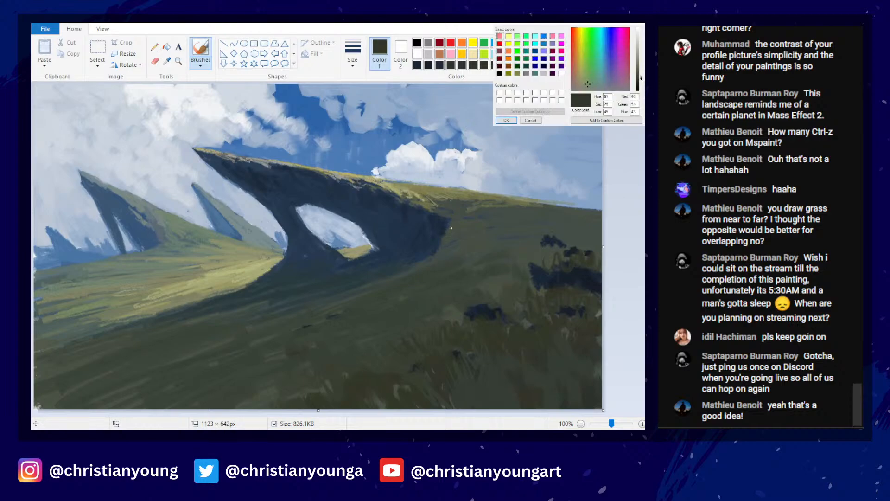
{"action": "left_click", "coordinate": [506, 120]}
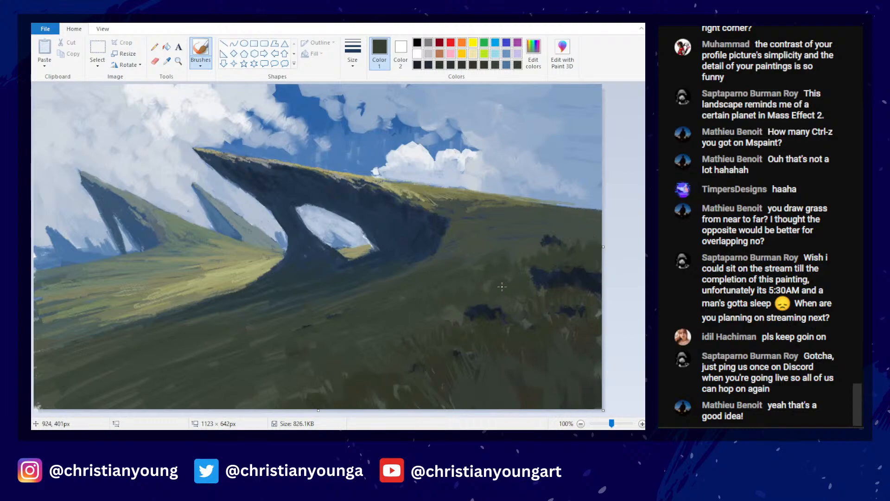
{"action": "left_click_drag", "start_coordinate": [268, 393], "coordinate": [308, 393]}
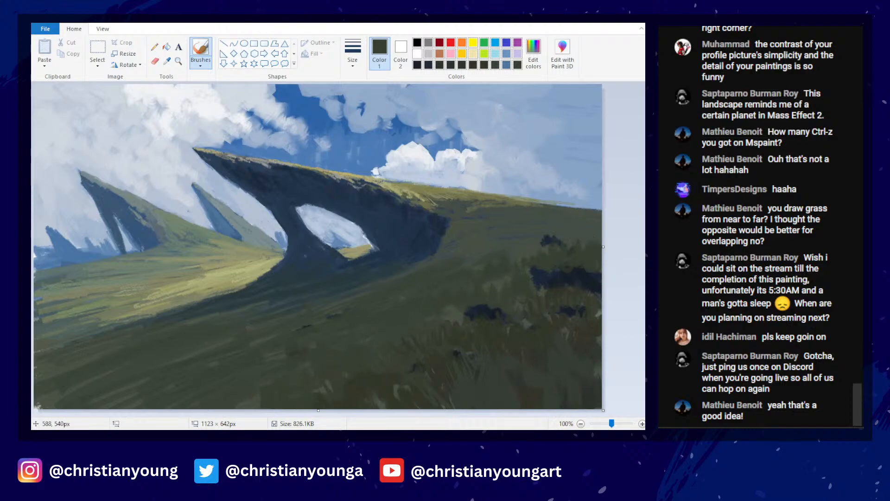
{"action": "left_click", "coordinate": [58, 19]}
- Paint tall grass blades along the lower foreground and over the middle rock with adjusted dark brown-greens sampled beside that rock
{"action": "left_click", "coordinate": [167, 61]}
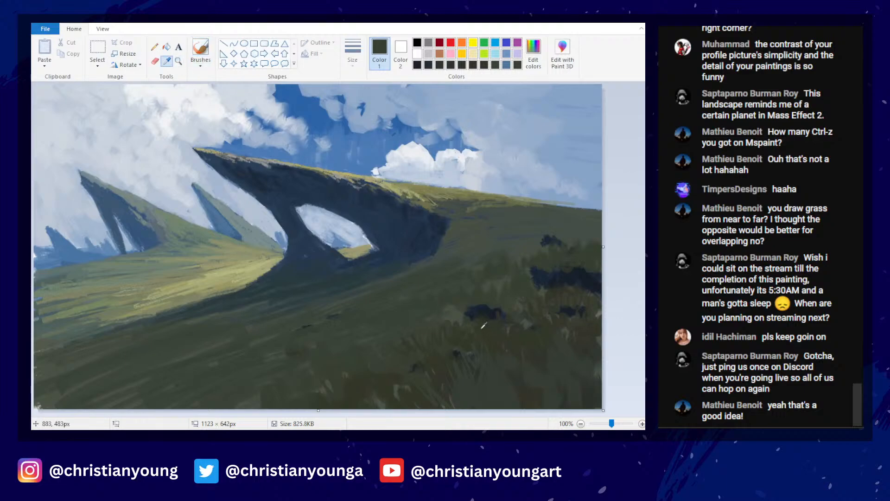
{"action": "left_click", "coordinate": [483, 328]}
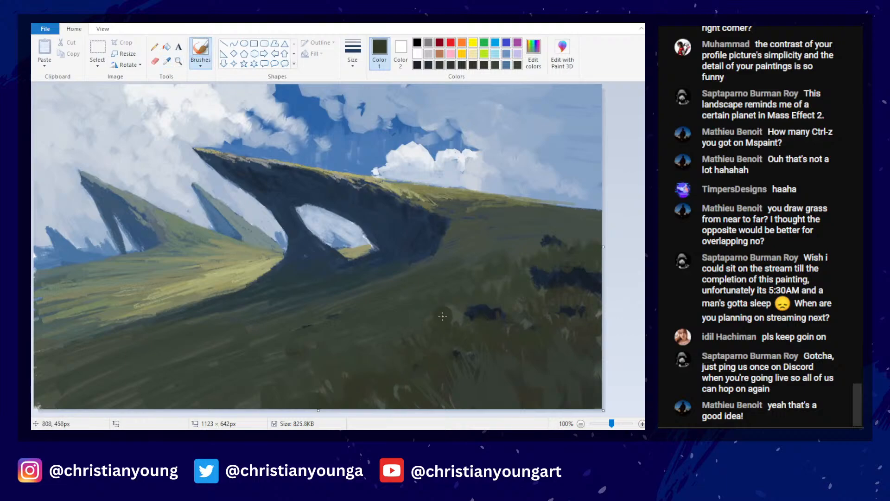
{"action": "left_click", "coordinate": [463, 320]}
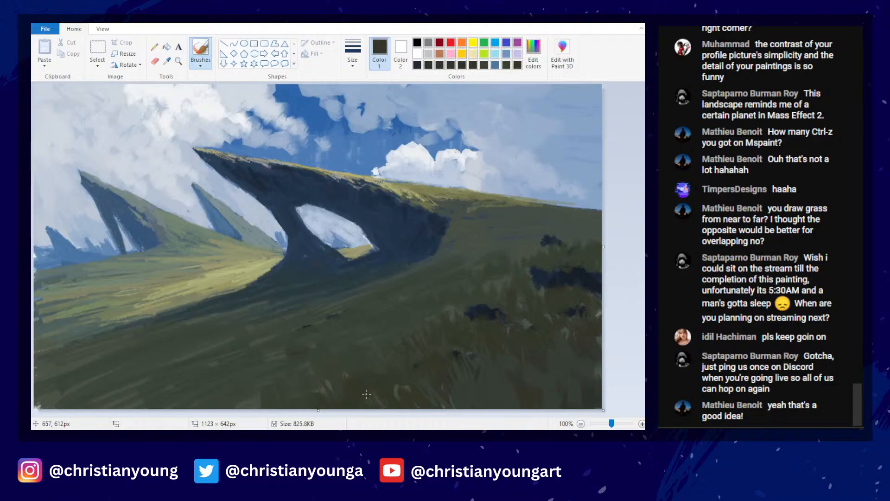
{"action": "left_click", "coordinate": [533, 53]}
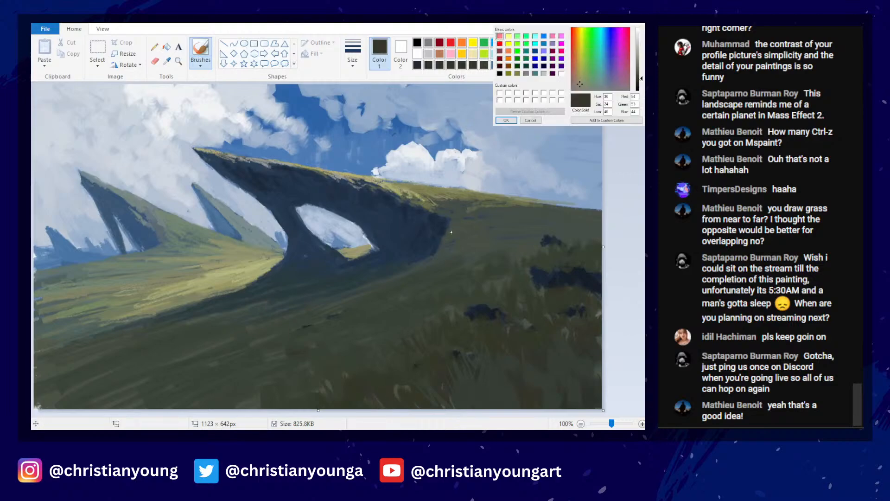
{"action": "left_click", "coordinate": [530, 121]}
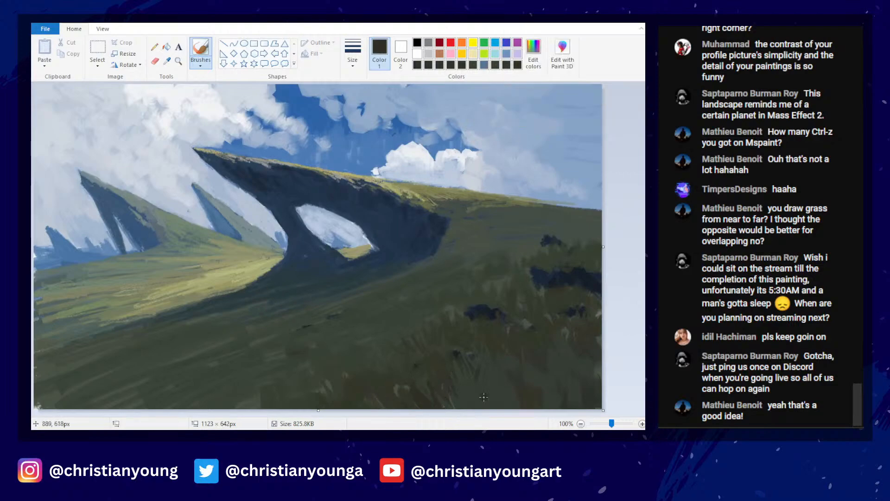
{"action": "mouse_move", "coordinate": [514, 364]}
{"action": "left_mouse_down"}
{"action": "mouse_move", "coordinate": [529, 399]}
{"action": "mouse_move", "coordinate": [514, 413]}
{"action": "left_mouse_up"}
{"action": "mouse_move", "coordinate": [572, 313]}
{"action": "left_mouse_down"}
{"action": "mouse_move", "coordinate": [594, 340]}
{"action": "mouse_move", "coordinate": [556, 331]}
{"action": "mouse_move", "coordinate": [561, 314]}
{"action": "mouse_move", "coordinate": [582, 328]}
{"action": "left_mouse_up"}
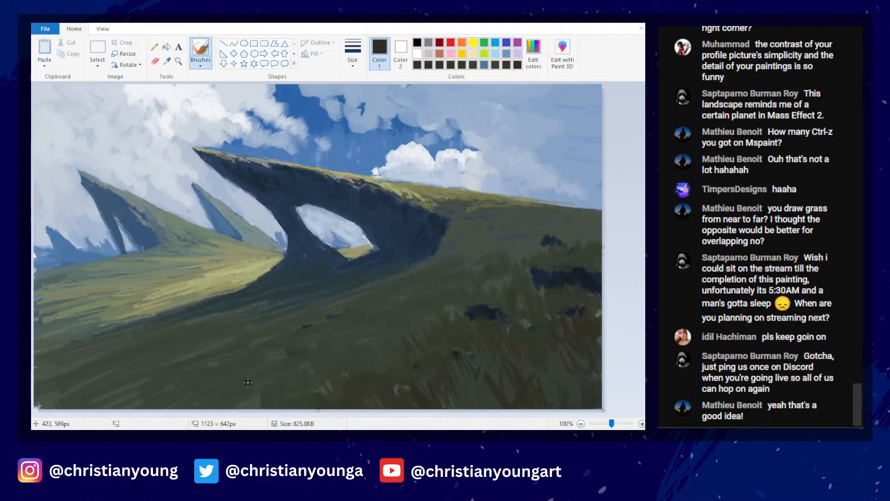
{"action": "left_click_drag", "start_coordinate": [225, 392], "coordinate": [229, 408]}
{"action": "left_click_drag", "start_coordinate": [239, 408], "coordinate": [236, 393]}
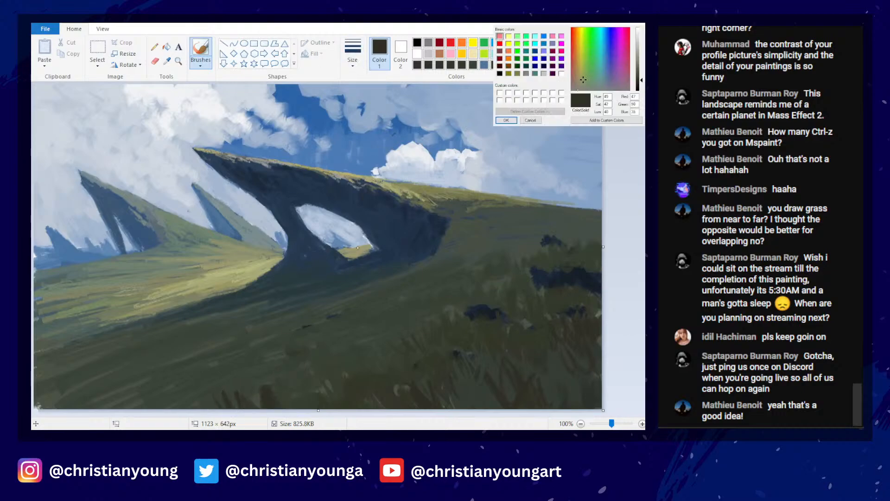
{"action": "left_click", "coordinate": [507, 121]}
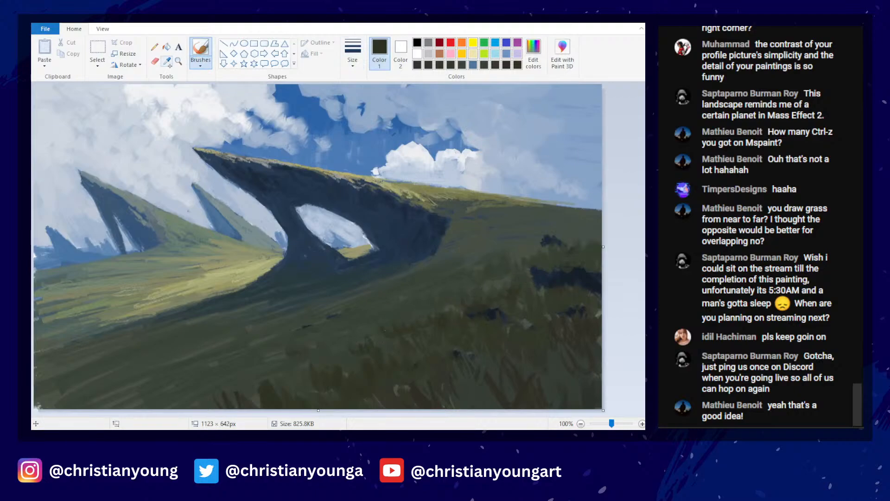
- Sample greens from the shadowed slope and paint short grass strokes around and over the small rock above the large dark one
{"action": "left_click", "coordinate": [167, 61]}
{"action": "left_click", "coordinate": [383, 331]}
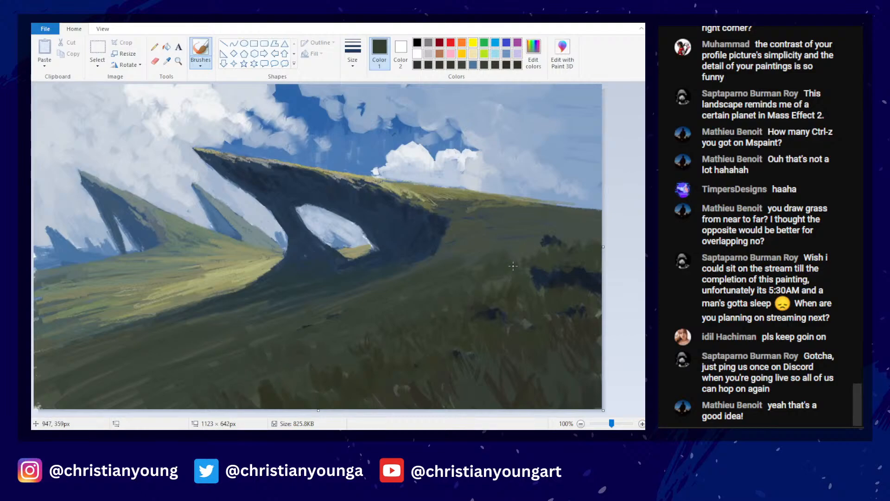
{"action": "left_click_drag", "start_coordinate": [483, 257], "coordinate": [484, 251]}
{"action": "mouse_move", "coordinate": [512, 255]}
{"action": "left_mouse_down"}
{"action": "mouse_move", "coordinate": [514, 242]}
{"action": "mouse_move", "coordinate": [530, 246]}
{"action": "left_mouse_up"}
{"action": "left_click", "coordinate": [167, 61]}
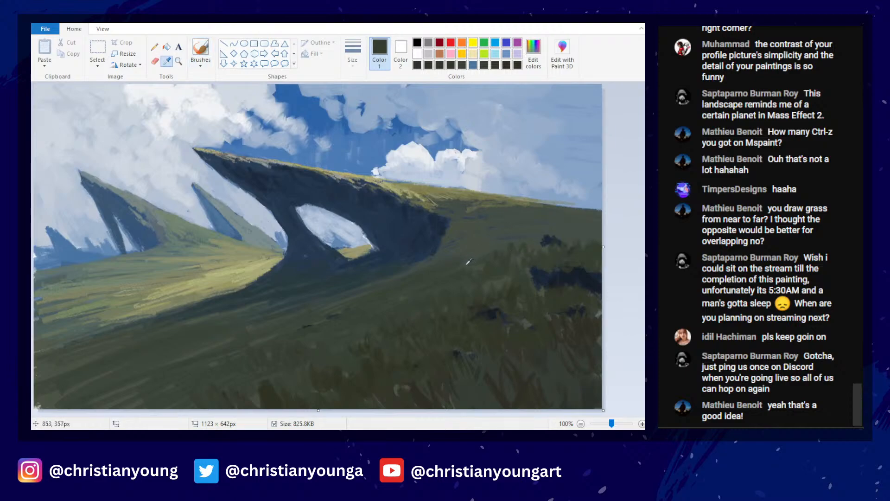
{"action": "left_click", "coordinate": [466, 264]}
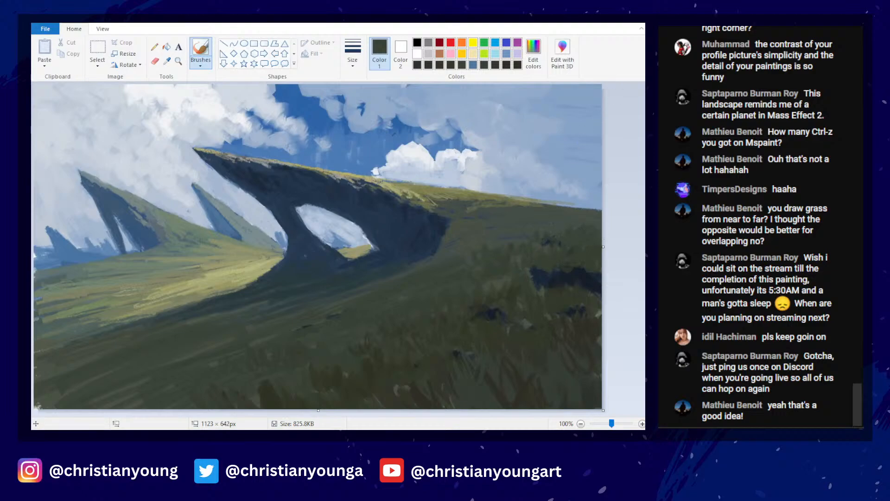
{"action": "left_click", "coordinate": [167, 61]}
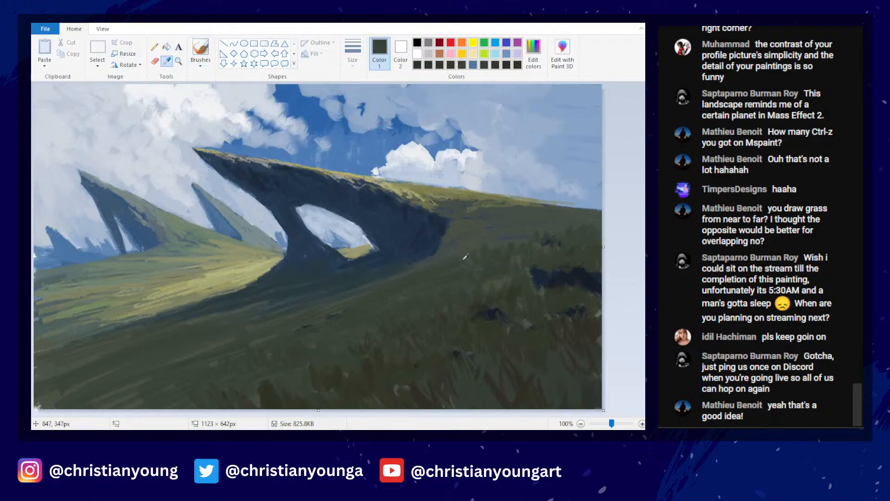
{"action": "left_click", "coordinate": [462, 259]}
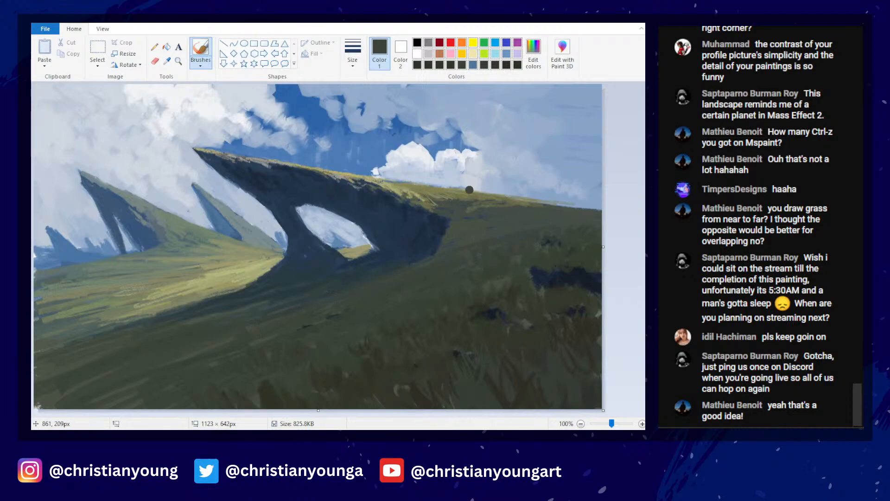
- Adjust the dark green in the color editor and paint diagonal grass strokes across the shadowed slope below the arch
{"action": "left_click", "coordinate": [533, 51]}
{"action": "key", "text": "Return"}
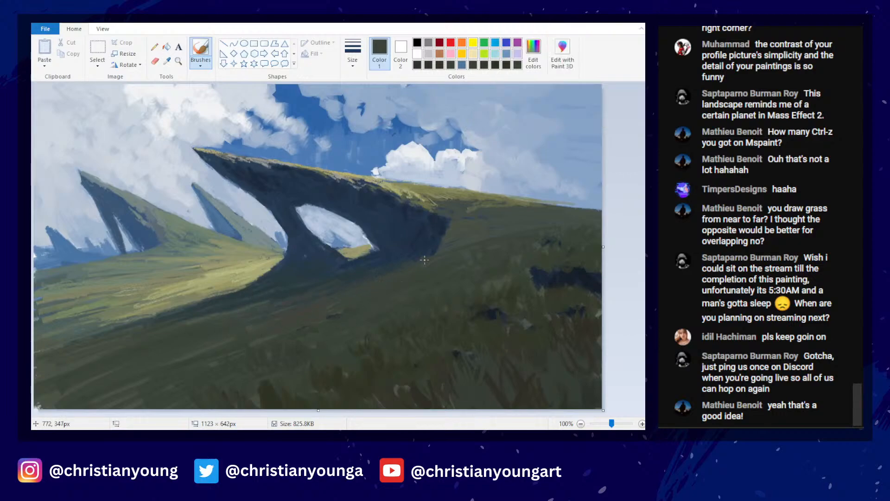
{"action": "left_click", "coordinate": [533, 52]}
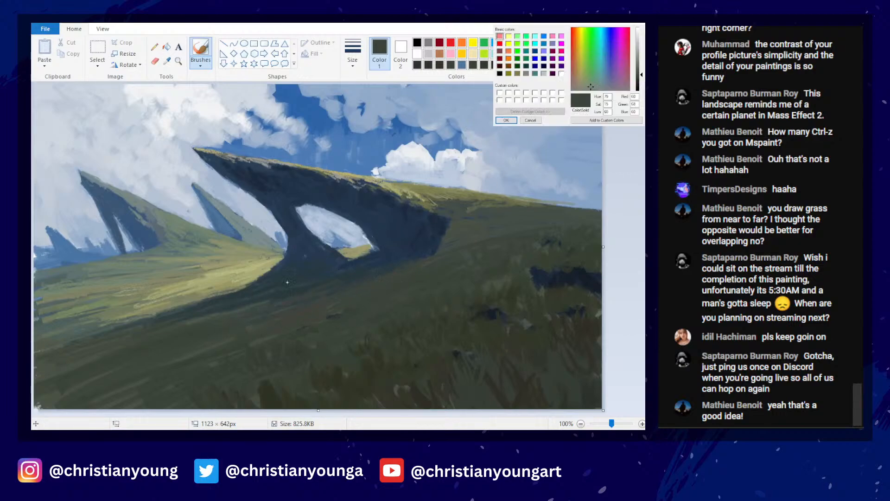
{"action": "key", "text": "Return"}
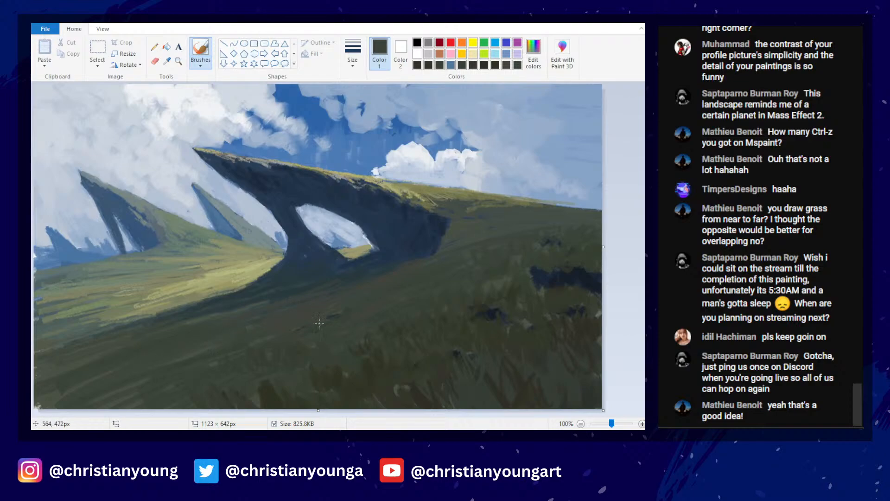
{"action": "left_click", "coordinate": [534, 51]}
{"action": "key", "text": "Return"}
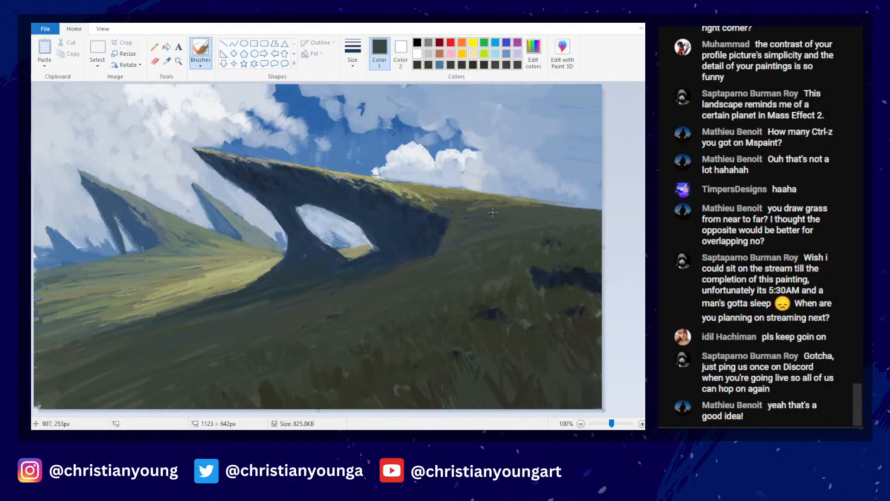
- Paint dark green along the hill's far ridge, sample the olive at the sunlit grass edge to blend it in, and check the whole painting
{"action": "left_click_drag", "start_coordinate": [533, 206], "coordinate": [588, 209]}
{"action": "scroll", "coordinate": [495, 230], "scroll_direction": "down", "scroll_amount": 3}
{"action": "scroll", "coordinate": [493, 235], "scroll_direction": "up", "scroll_amount": 3}
{"action": "left_click", "coordinate": [167, 61]}
{"action": "left_click", "coordinate": [445, 206]}
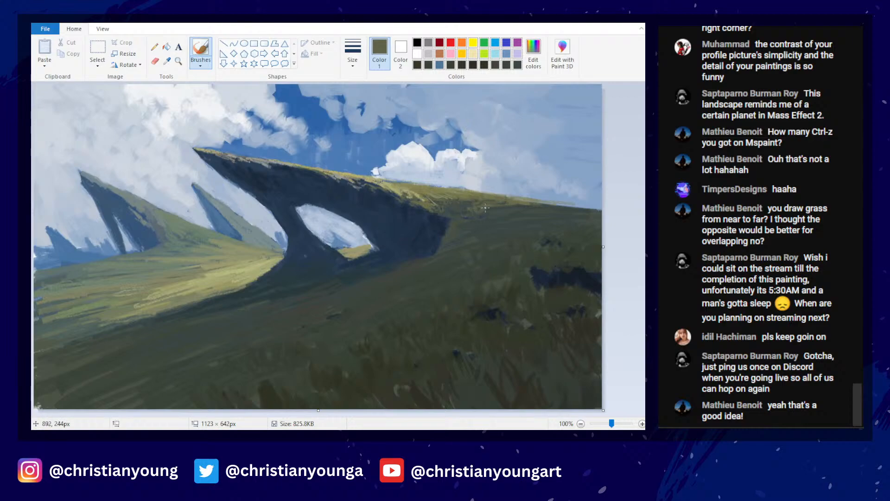
{"action": "scroll", "coordinate": [434, 175], "scroll_direction": "down", "scroll_amount": 3}
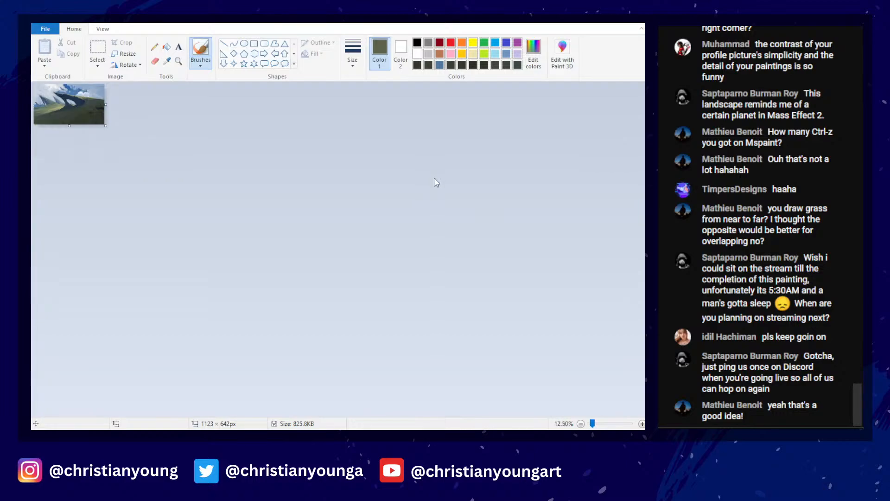
{"action": "scroll", "coordinate": [436, 182], "scroll_direction": "up", "scroll_amount": 3}
{"action": "scroll", "coordinate": [441, 195], "scroll_direction": "down", "scroll_amount": 1}
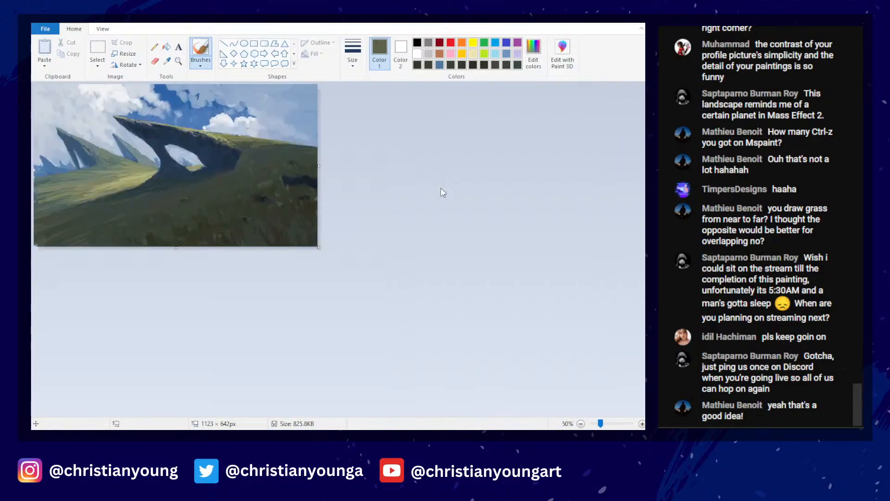
- Sample the sunlit grass tones, mix a pale tan in the color editor, and paint highlights along the arch's top edge
{"action": "scroll", "coordinate": [441, 193], "scroll_direction": "up", "scroll_amount": 1}
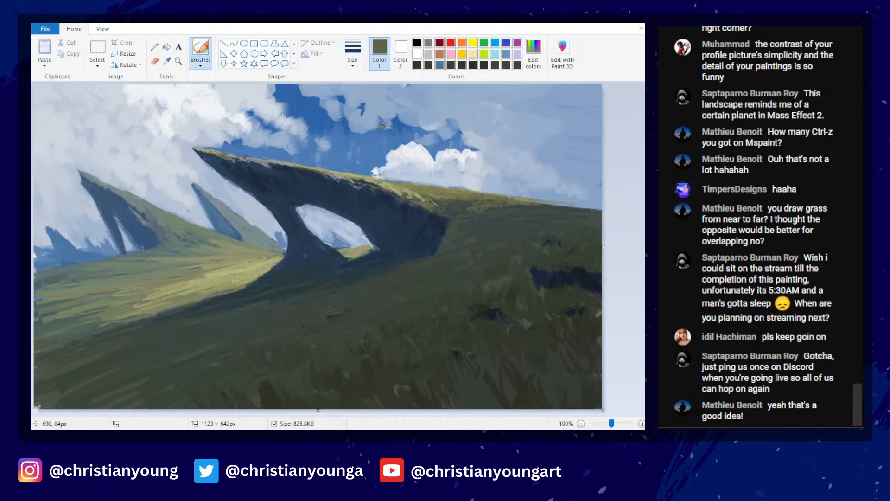
{"action": "left_click", "coordinate": [167, 61]}
{"action": "left_click", "coordinate": [401, 178]}
{"action": "left_click", "coordinate": [167, 61]}
{"action": "left_click", "coordinate": [343, 170]}
{"action": "left_click", "coordinate": [533, 51]}
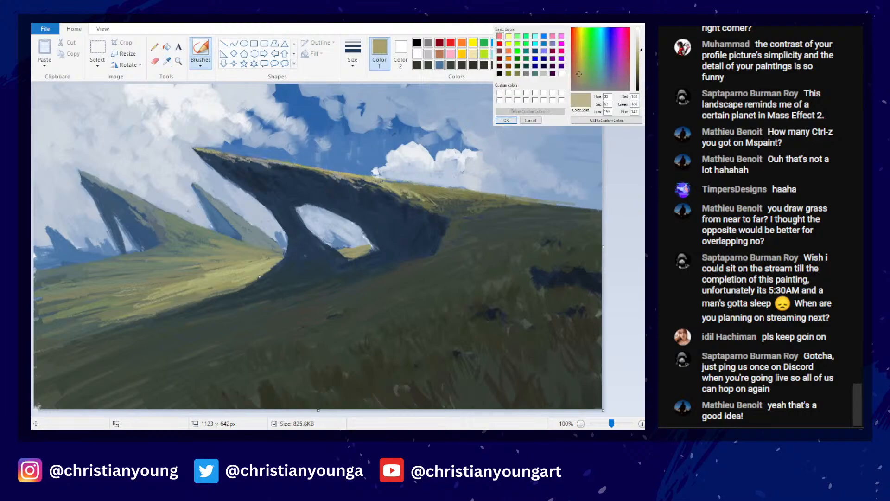
{"action": "left_click", "coordinate": [506, 120]}
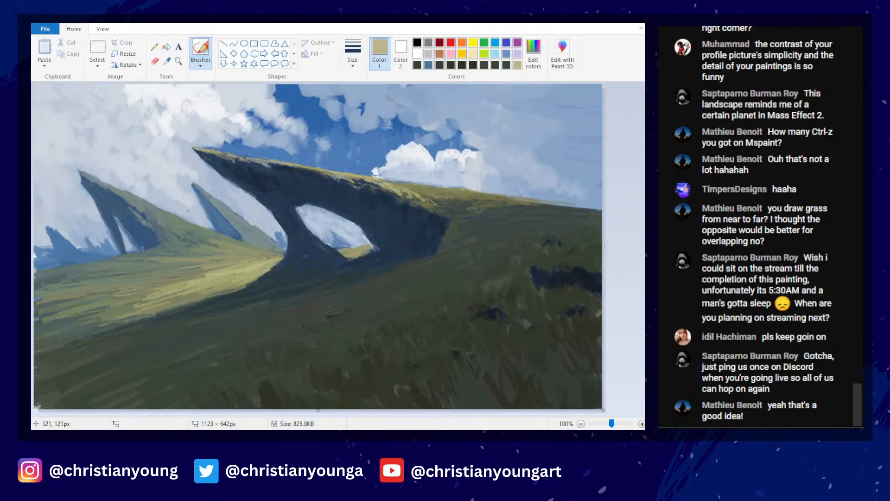
{"action": "left_click_drag", "start_coordinate": [204, 150], "coordinate": [370, 177]}
- Change the brush size and refine the top edge near the arch's tip with tan, sampled gray and sky blue
{"action": "left_click", "coordinate": [353, 53]}
{"action": "left_click", "coordinate": [367, 123]}
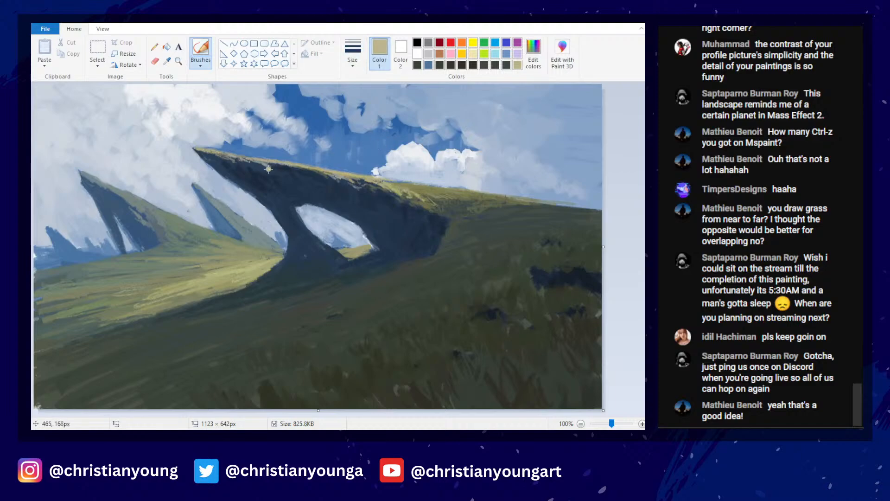
{"action": "mouse_move", "coordinate": [253, 157]}
{"action": "left_mouse_down"}
{"action": "mouse_move", "coordinate": [310, 158]}
{"action": "mouse_move", "coordinate": [227, 153]}
{"action": "left_mouse_up"}
{"action": "left_click", "coordinate": [167, 61]}
{"action": "left_click", "coordinate": [261, 159]}
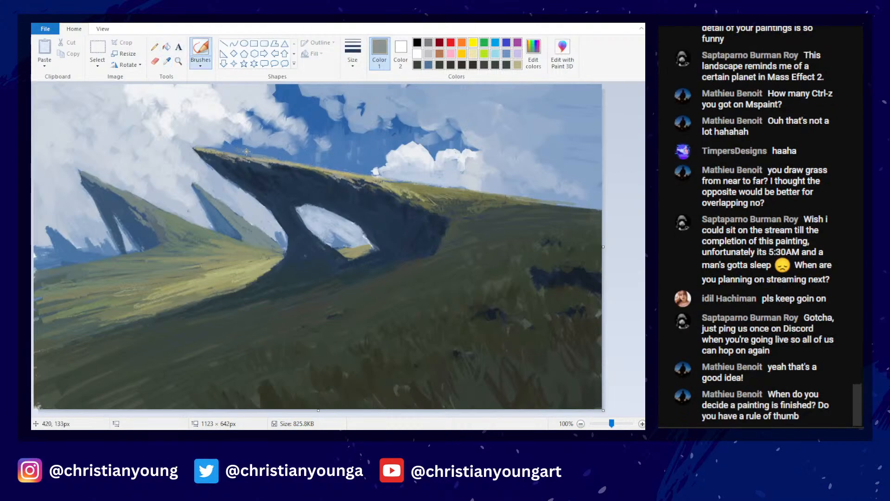
{"action": "left_click", "coordinate": [167, 60]}
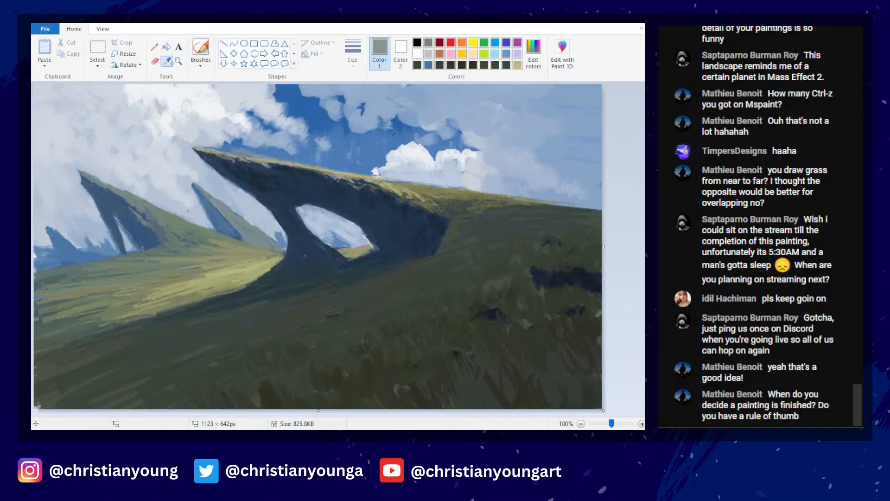
{"action": "left_click", "coordinate": [235, 141]}
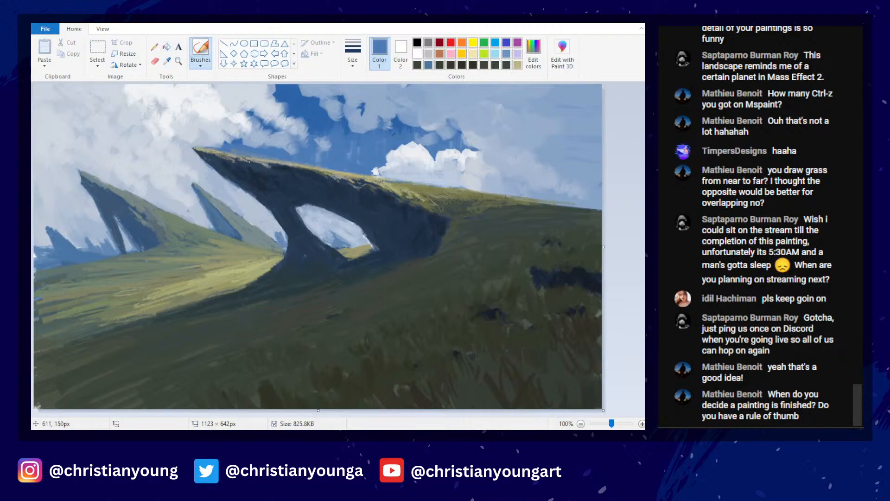
- Check the whole painting at a reduced view and save it
{"action": "scroll", "coordinate": [377, 156], "scroll_direction": "down", "scroll_amount": 4}
{"action": "scroll", "coordinate": [377, 156], "scroll_direction": "up", "scroll_amount": 4}
{"action": "key", "text": "ctrl+s"}
- Sample the arch's dark blue, darken it in the color editor, and paint vertical strokes on the rock face beside the opening
{"action": "left_click", "coordinate": [167, 61]}
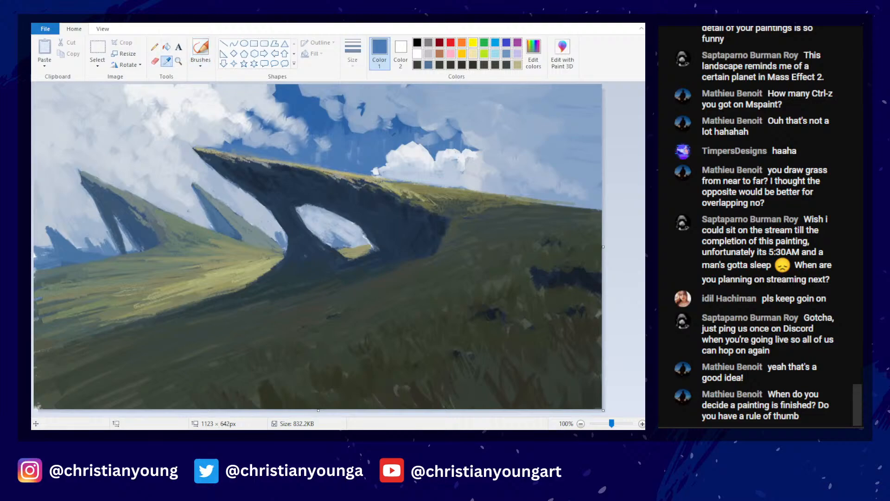
{"action": "left_click", "coordinate": [269, 186]}
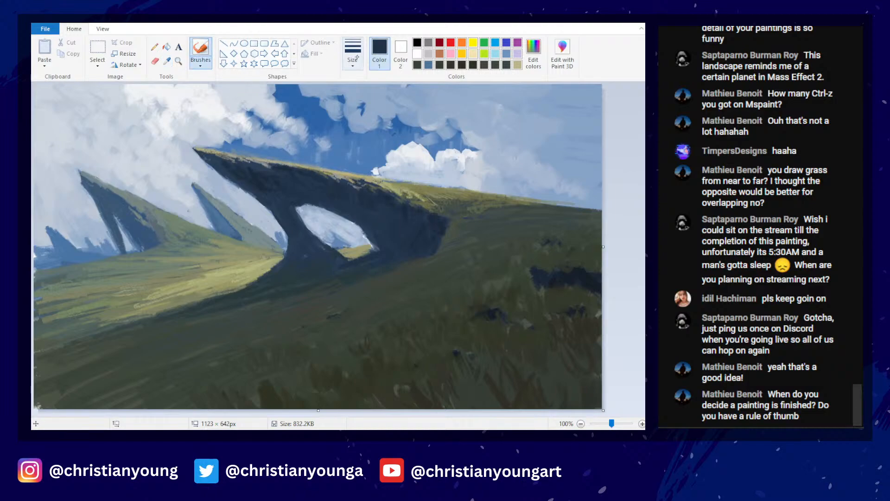
{"action": "left_click", "coordinate": [533, 53]}
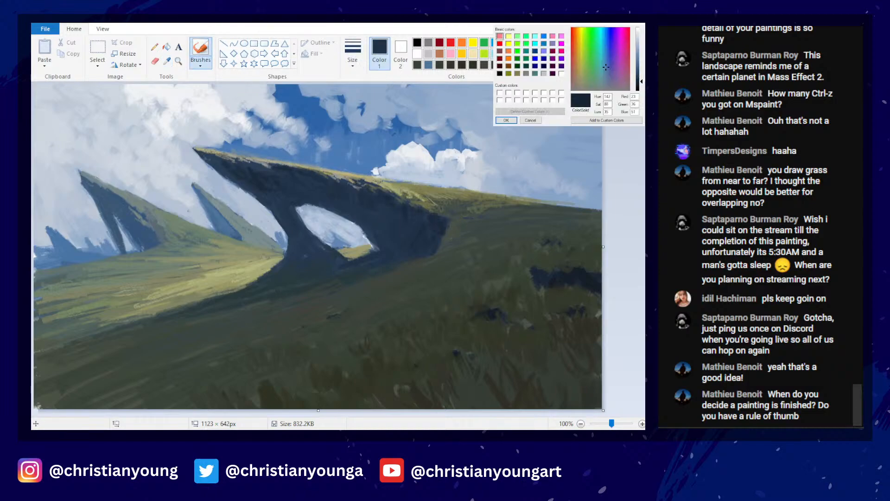
{"action": "left_click", "coordinate": [640, 76]}
{"action": "left_click", "coordinate": [506, 120]}
{"action": "mouse_move", "coordinate": [414, 222]}
{"action": "left_mouse_down"}
{"action": "mouse_move", "coordinate": [410, 244]}
{"action": "mouse_move", "coordinate": [422, 215]}
{"action": "mouse_move", "coordinate": [438, 249]}
{"action": "left_mouse_up"}
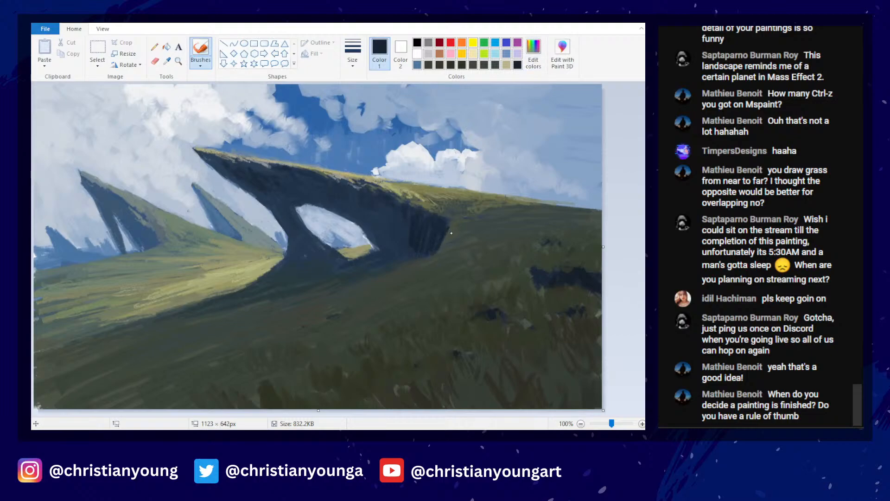
- Adjust the dark blue and refine the far edge of the arch's rock face, blending it into the slope with sampled dark green
{"action": "left_click", "coordinate": [533, 54]}
{"action": "left_click", "coordinate": [605, 68]}
{"action": "left_click", "coordinate": [506, 121]}
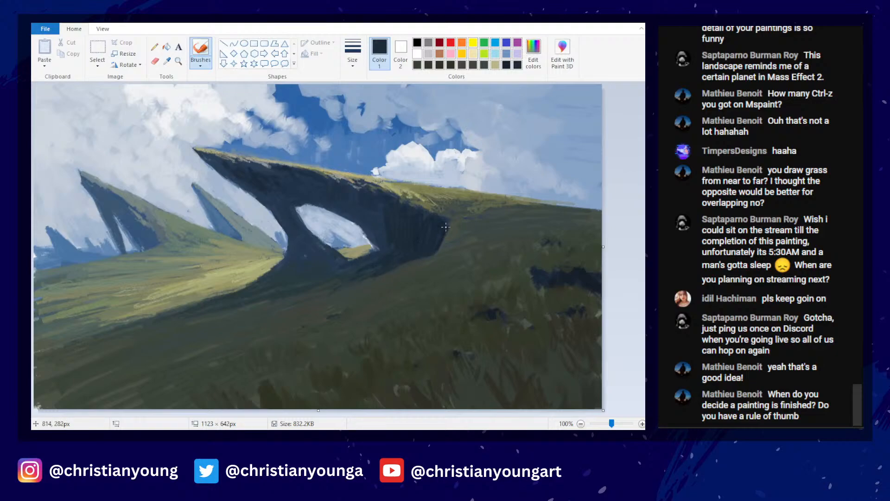
{"action": "left_click_drag", "start_coordinate": [446, 242], "coordinate": [448, 250]}
{"action": "left_click", "coordinate": [167, 61]}
{"action": "left_click", "coordinate": [448, 241]}
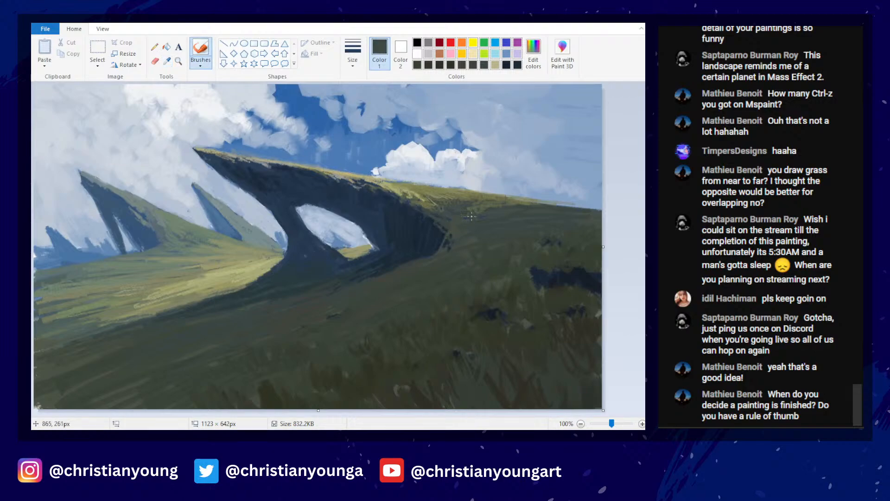
- Paint rock texture over the arch's underside and both pillars with sampled dark blues, and check the whole painting
{"action": "left_click", "coordinate": [517, 64]}
{"action": "left_click", "coordinate": [167, 61]}
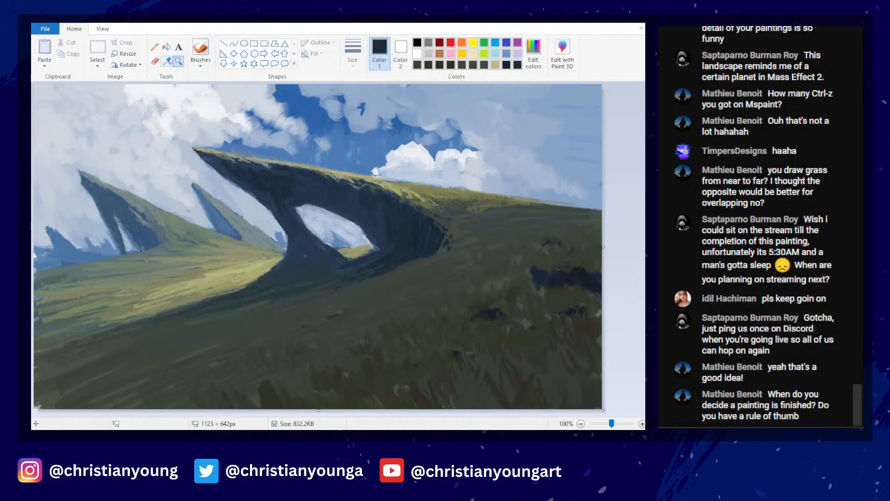
{"action": "left_click", "coordinate": [294, 190]}
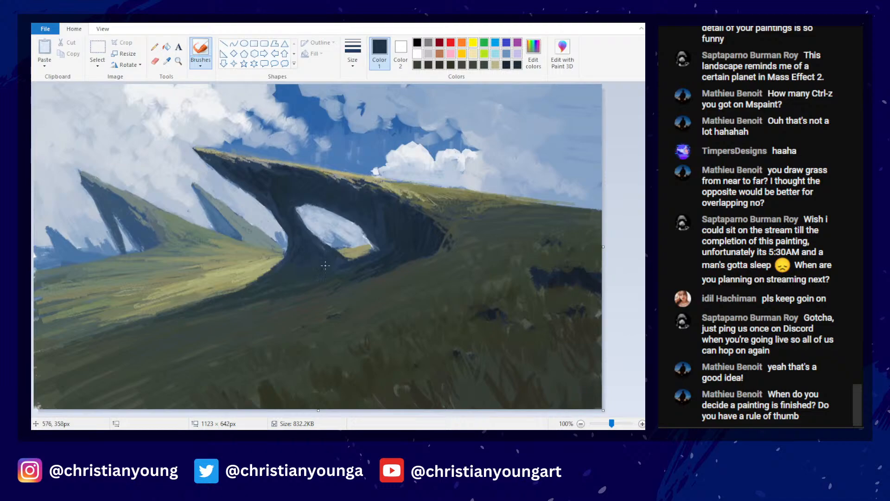
{"action": "left_click", "coordinate": [167, 61]}
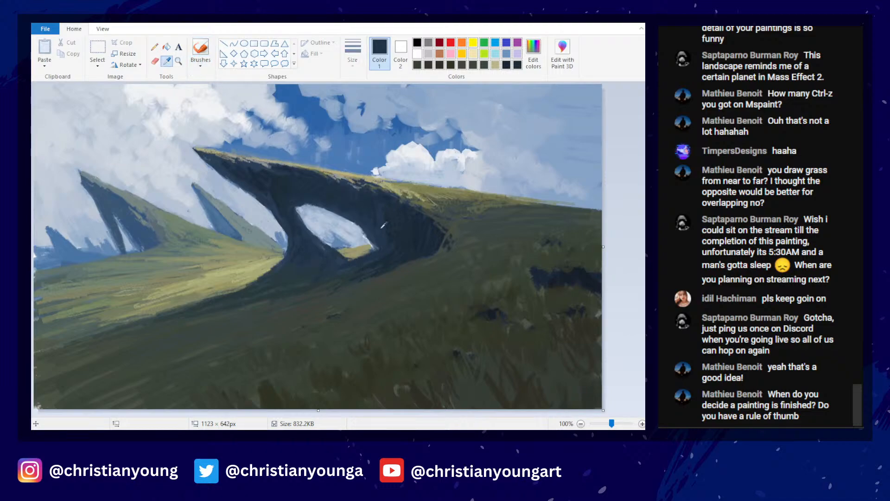
{"action": "left_click", "coordinate": [390, 244]}
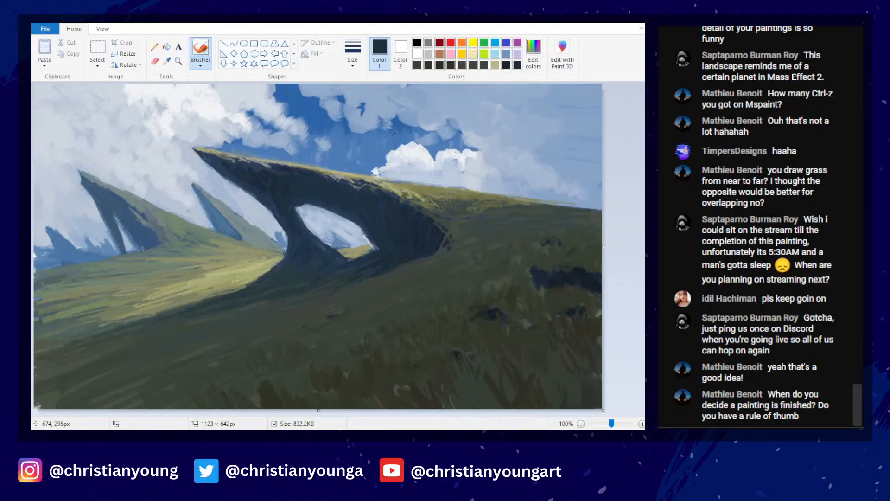
{"action": "scroll", "coordinate": [397, 234], "scroll_direction": "down", "scroll_amount": 1, "text": "ctrl"}
{"action": "scroll", "coordinate": [397, 231], "scroll_direction": "up", "scroll_amount": 1}
- Sample blue-gray at the opening's rim, mute it in the color editor, and paint the inner edge of the slender pillar
{"action": "left_click", "coordinate": [167, 60]}
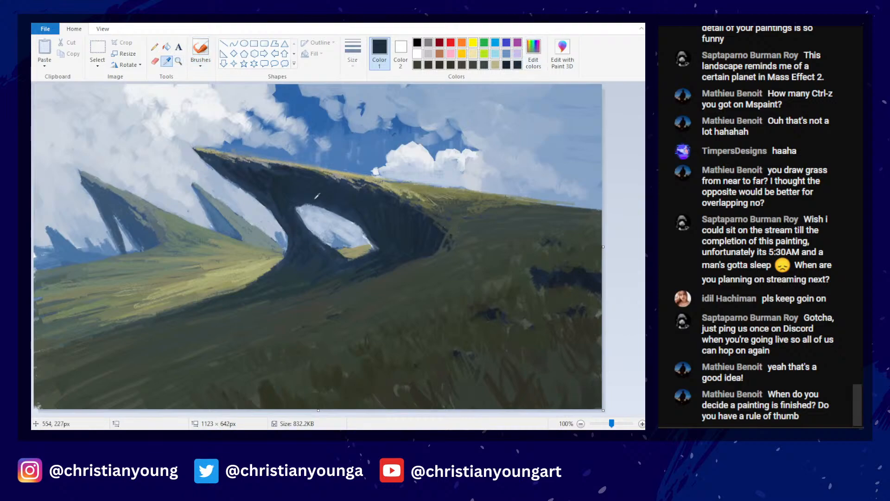
{"action": "left_click", "coordinate": [303, 216]}
{"action": "left_click", "coordinate": [533, 51]}
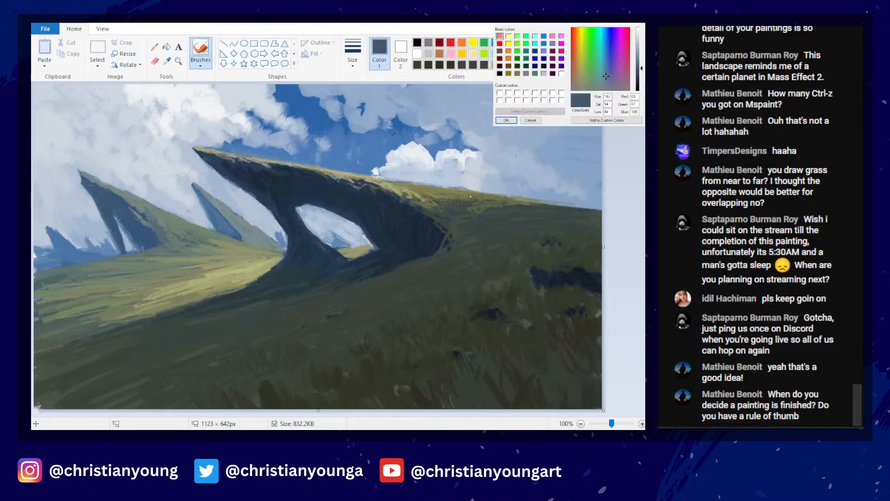
{"action": "left_click", "coordinate": [641, 63]}
{"action": "left_click", "coordinate": [604, 81]}
{"action": "left_click", "coordinate": [506, 121]}
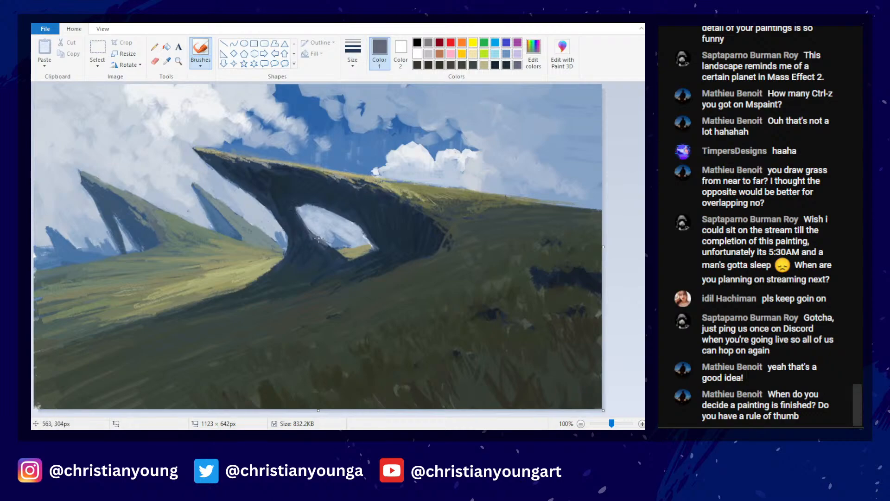
{"action": "left_click_drag", "start_coordinate": [297, 210], "coordinate": [309, 228]}
- Sample the pale sky beside the arch to touch up its outline, and save the painting
{"action": "left_click", "coordinate": [167, 60]}
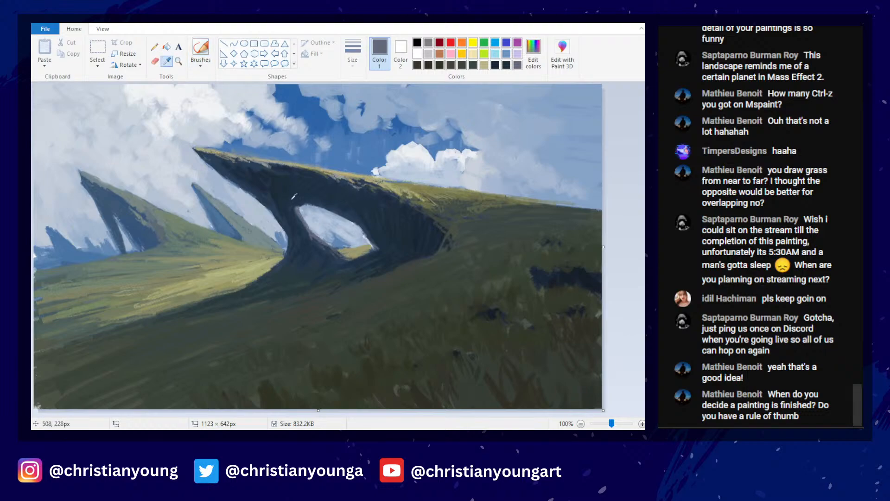
{"action": "left_click", "coordinate": [233, 189]}
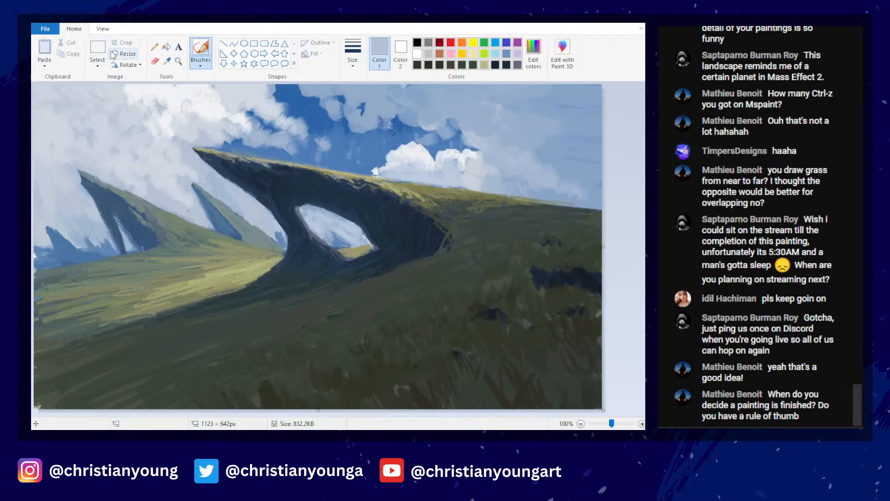
{"action": "left_click", "coordinate": [57, 16]}
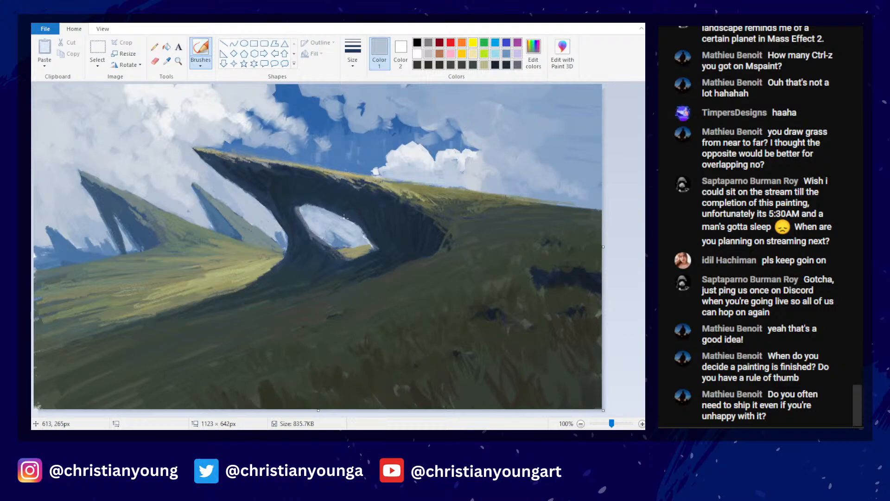
- Sample and adjust olive from the arch's lit edge, and paint grass strokes on the sunlit field and at the opening's base
{"action": "left_click", "coordinate": [167, 61]}
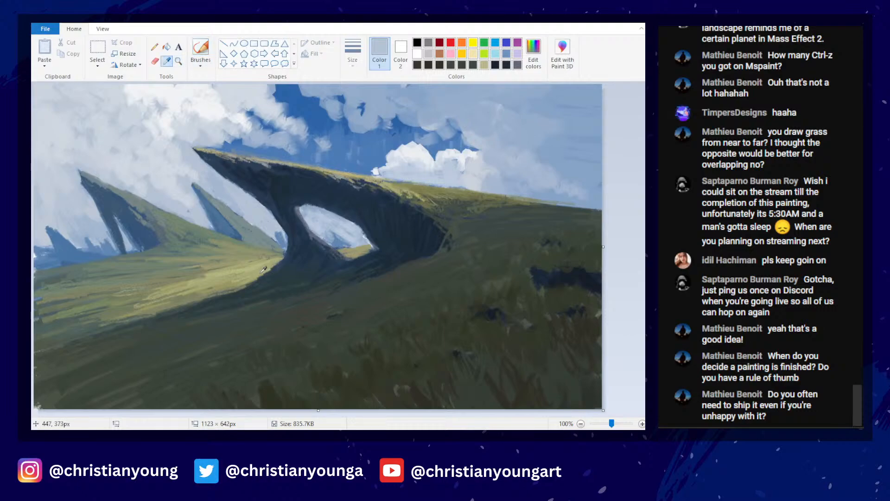
{"action": "left_click", "coordinate": [281, 162]}
{"action": "left_click", "coordinate": [533, 59]}
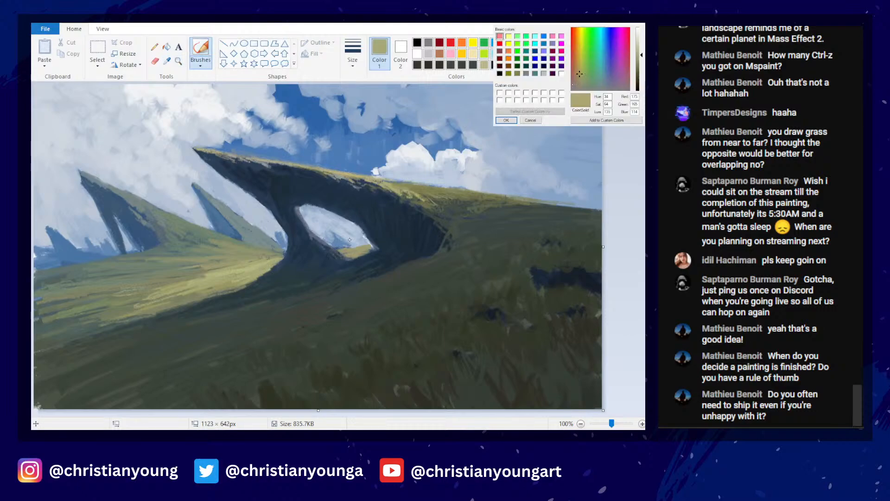
{"action": "left_click", "coordinate": [506, 120]}
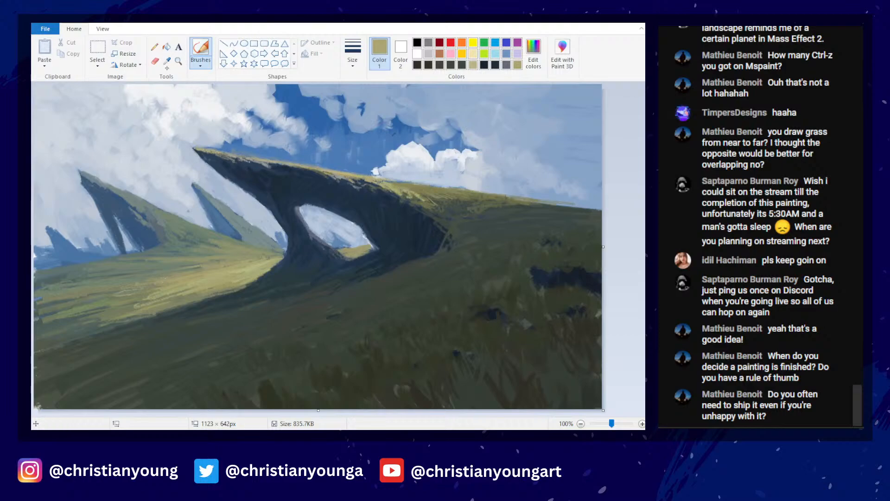
{"action": "left_click", "coordinate": [167, 64]}
{"action": "left_click", "coordinate": [185, 274]}
{"action": "mouse_move", "coordinate": [160, 282]}
{"action": "left_mouse_down"}
{"action": "mouse_move", "coordinate": [102, 294]}
{"action": "mouse_move", "coordinate": [133, 298]}
{"action": "left_mouse_up"}
{"action": "left_click", "coordinate": [337, 249]}
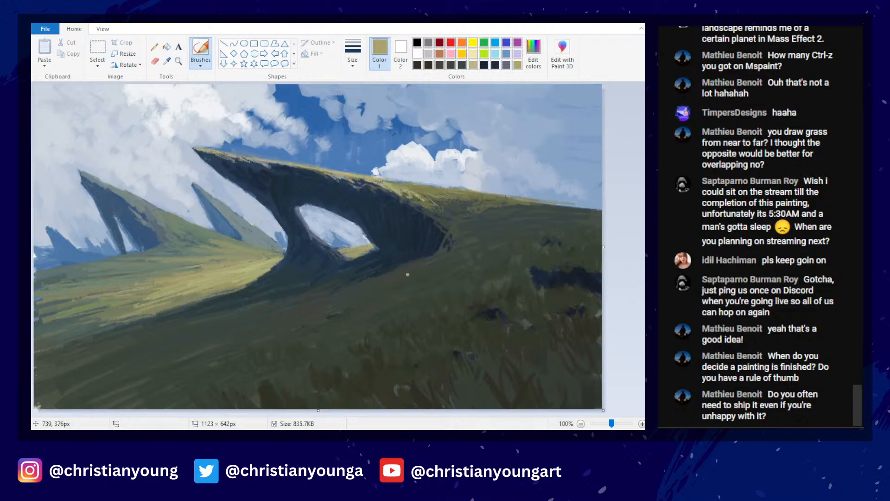
- Sample the pale sky color inside the arch opening and clean up the sky along its lower edge
{"action": "left_click", "coordinate": [167, 60]}
{"action": "left_click", "coordinate": [352, 236]}
{"action": "mouse_move", "coordinate": [348, 244]}
{"action": "left_mouse_down"}
{"action": "mouse_move", "coordinate": [332, 234]}
{"action": "mouse_move", "coordinate": [341, 241]}
{"action": "left_mouse_up"}
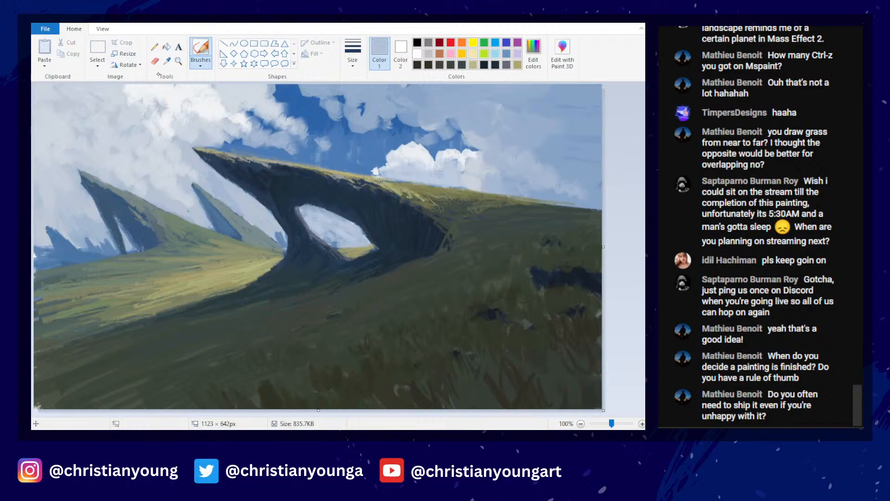
{"action": "left_click", "coordinate": [263, 262]}
- Sample gray-greens and blue-gray from the distant cliffs and paint soft strokes over the farther cliff's shadowed face and grassy slope
{"action": "left_click", "coordinate": [167, 61]}
{"action": "left_click", "coordinate": [258, 232]}
{"action": "left_click", "coordinate": [533, 53]}
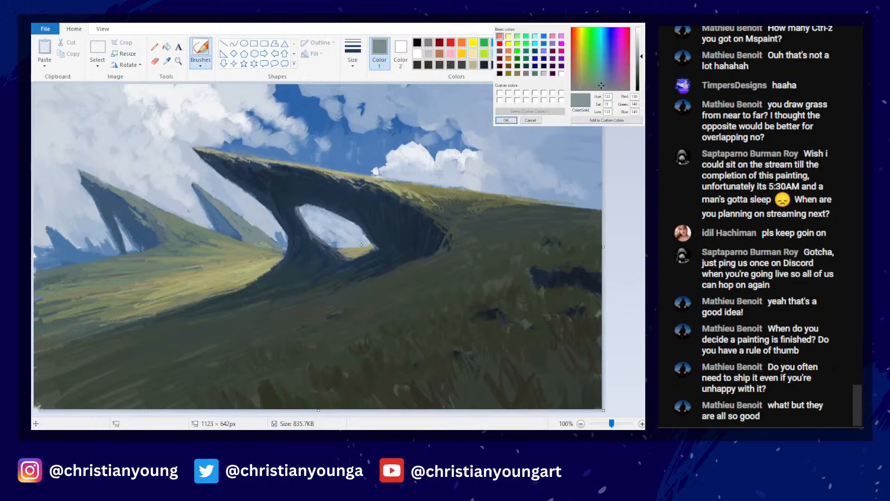
{"action": "left_click", "coordinate": [504, 121]}
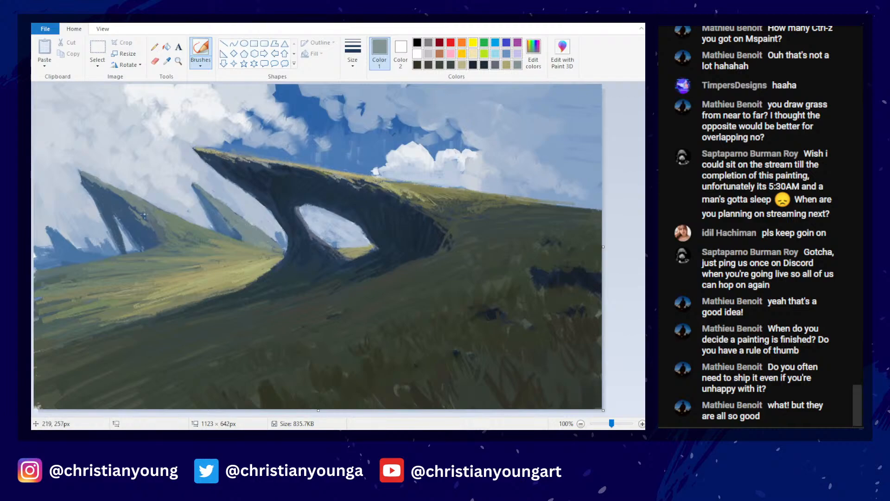
{"action": "left_click_drag", "start_coordinate": [132, 207], "coordinate": [118, 197]}
{"action": "left_click", "coordinate": [167, 61]}
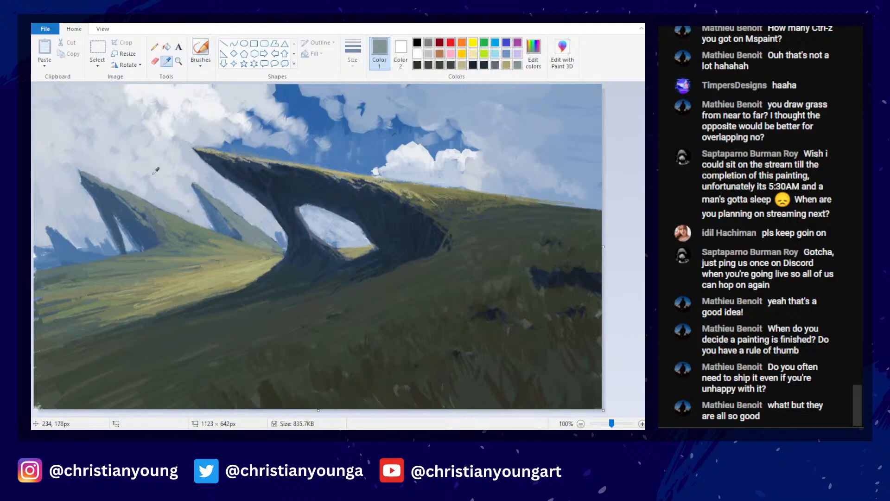
{"action": "left_click", "coordinate": [136, 203]}
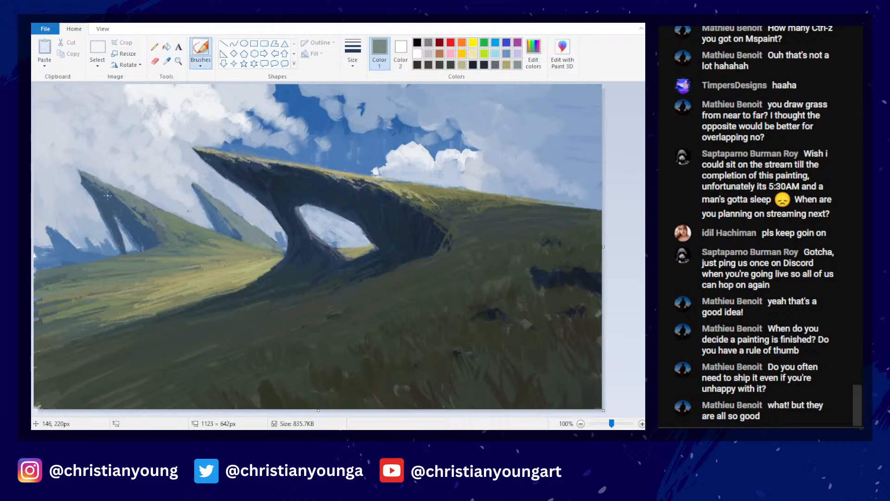
{"action": "left_click", "coordinate": [167, 61]}
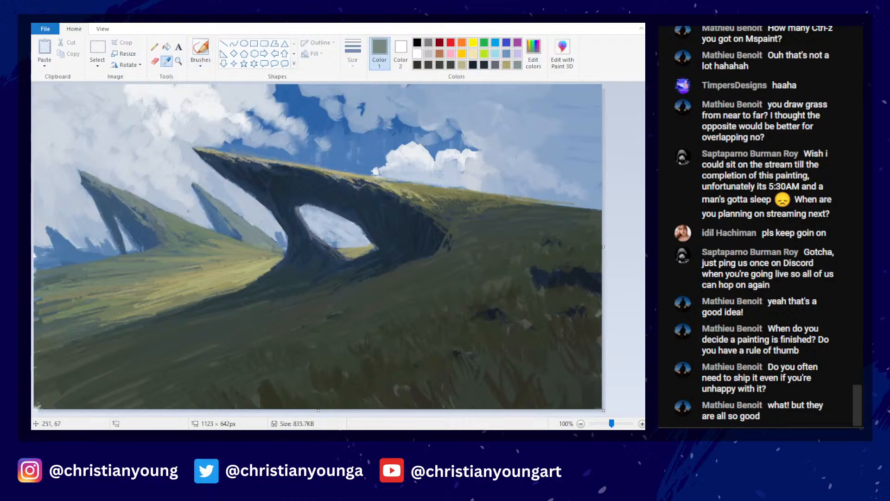
{"action": "left_click", "coordinate": [155, 235]}
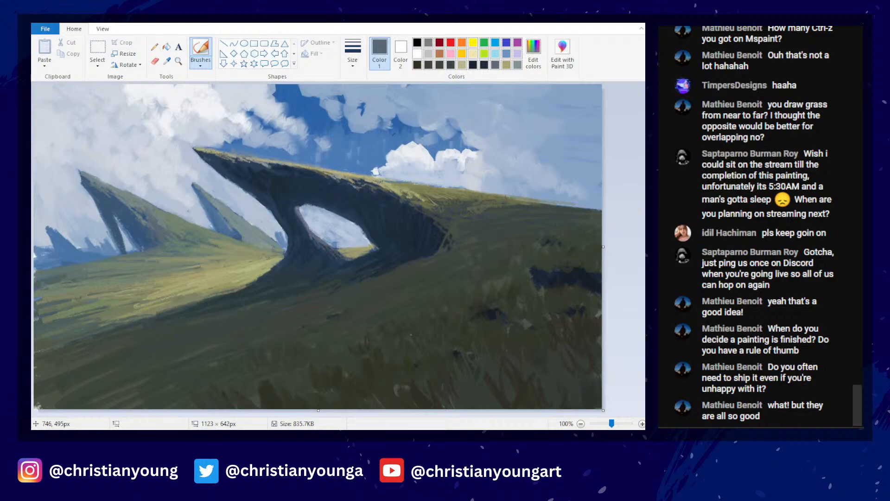
- Mix a light tan from the sampled blue-gray in the color editor as the brush color
{"action": "left_click", "coordinate": [534, 54]}
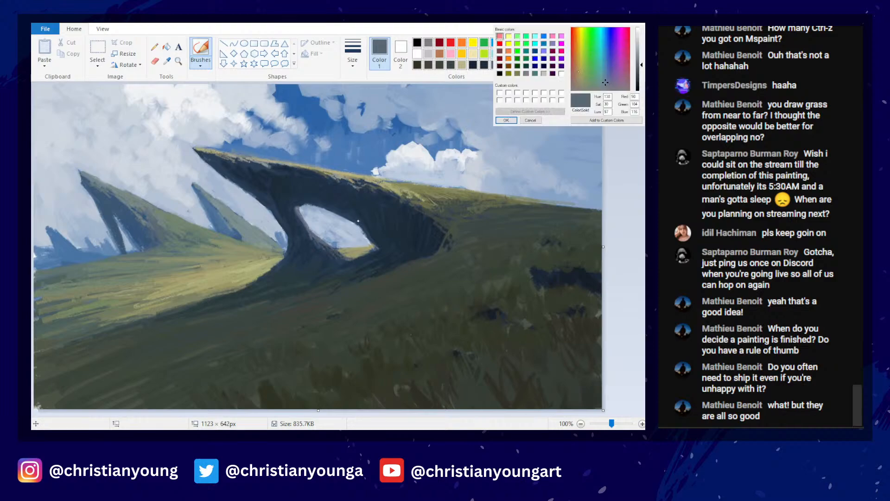
{"action": "left_click", "coordinate": [577, 69]}
{"action": "left_click", "coordinate": [639, 51]}
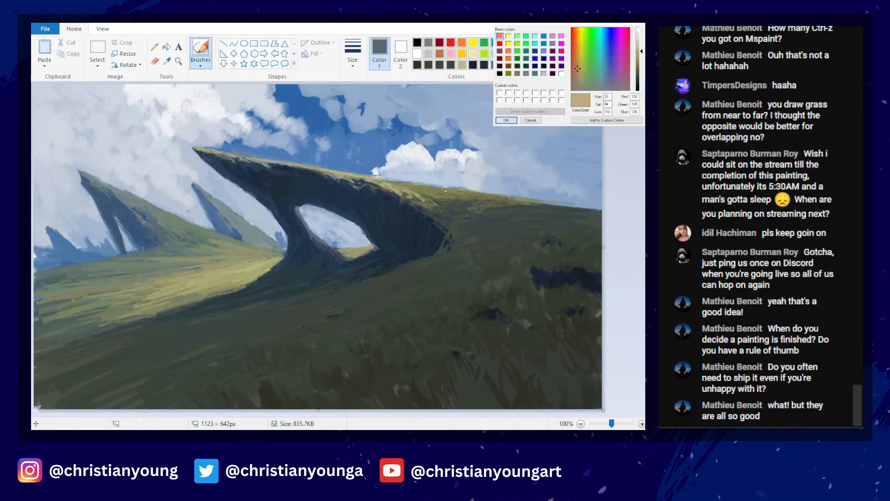
{"action": "left_click", "coordinate": [507, 120]}
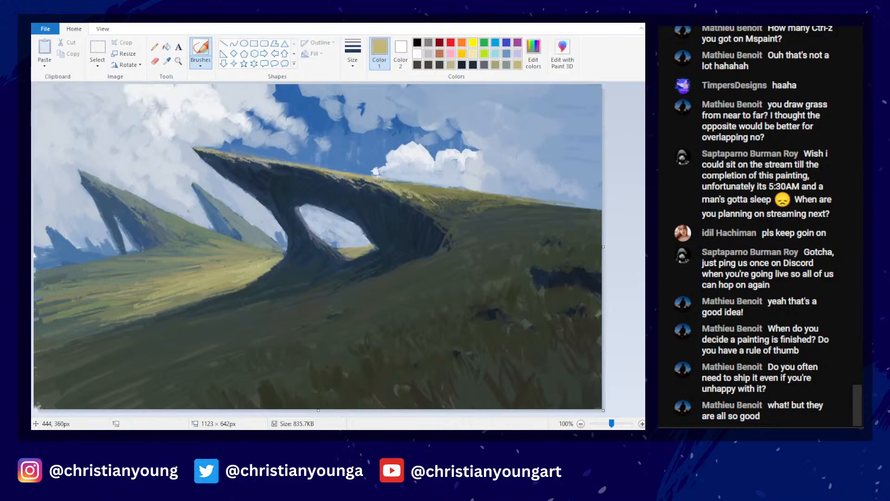
- Paint a short tan highlight along the arch's grassy ridge and review the painting at reduced size
{"action": "left_click_drag", "start_coordinate": [381, 180], "coordinate": [397, 183]}
{"action": "scroll", "coordinate": [421, 176], "scroll_direction": "down", "scroll_amount": 3}
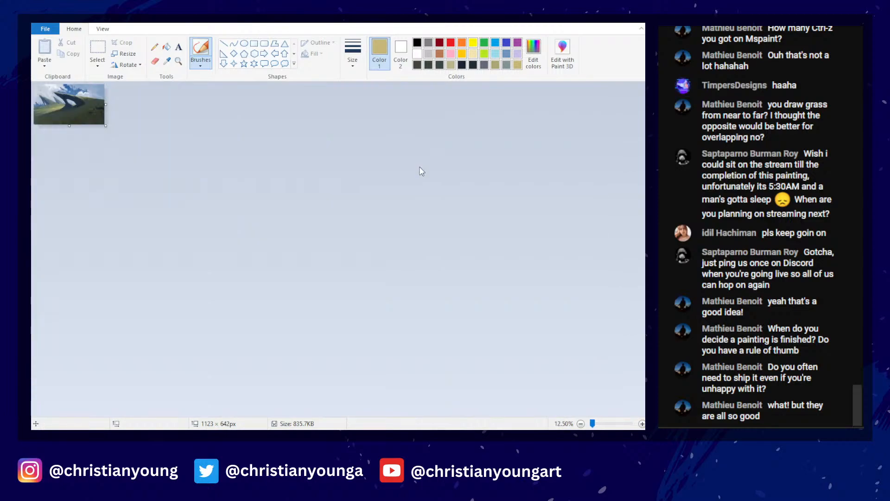
{"action": "scroll", "coordinate": [421, 176], "scroll_direction": "up", "scroll_amount": 3}
{"action": "scroll", "coordinate": [423, 181], "scroll_direction": "down", "scroll_amount": 1}
{"action": "scroll", "coordinate": [425, 185], "scroll_direction": "up", "scroll_amount": 1}
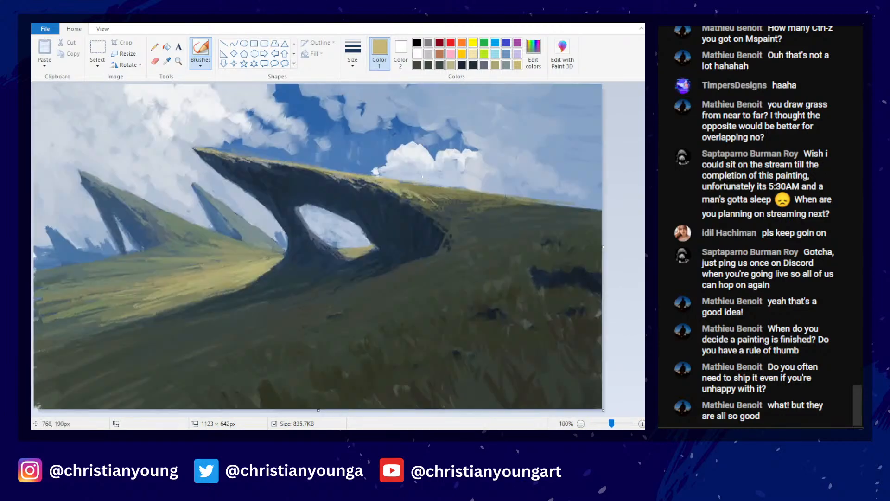
- Sample the grey of the arch's shaded rock and paint rocky texture just beneath its grassy ridge
{"action": "left_click", "coordinate": [167, 61]}
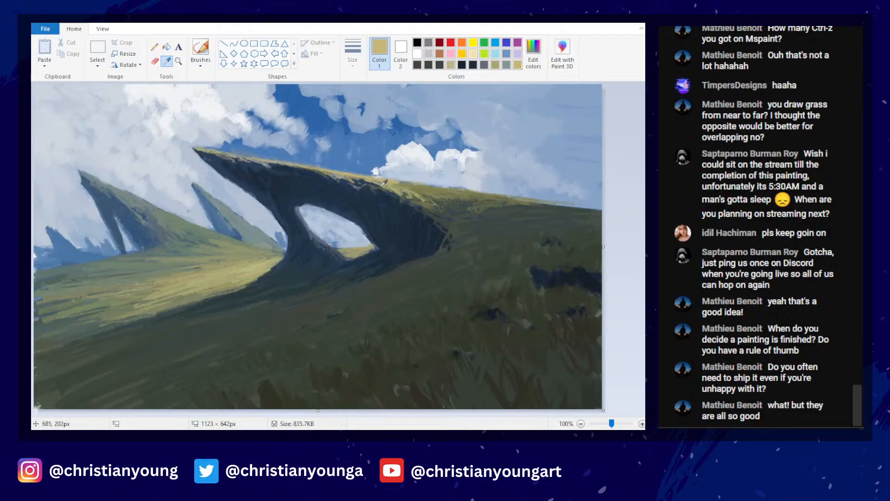
{"action": "left_click", "coordinate": [253, 186]}
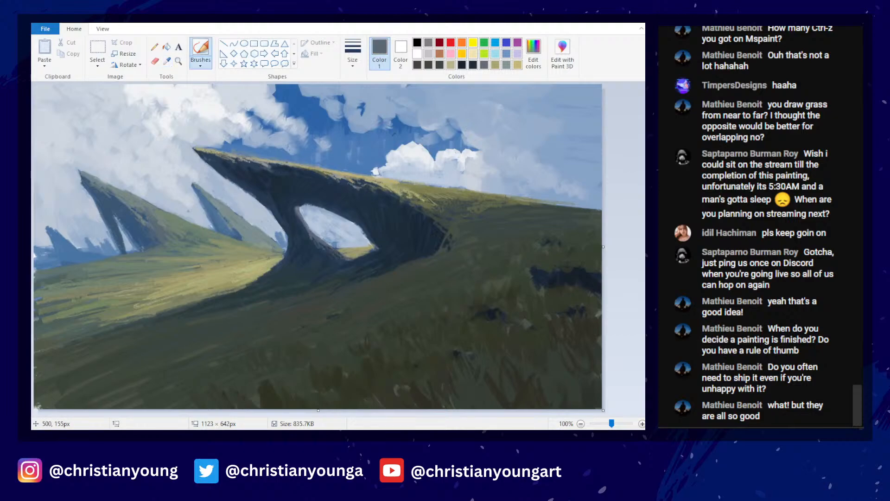
{"action": "left_click", "coordinate": [533, 52]}
{"action": "key", "text": "Escape"}
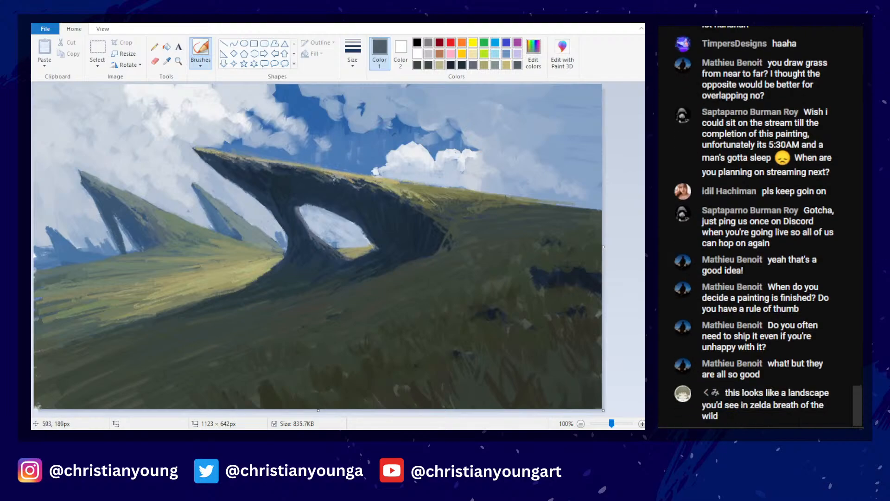
{"action": "scroll", "coordinate": [389, 173], "scroll_direction": "down", "scroll_amount": 3}
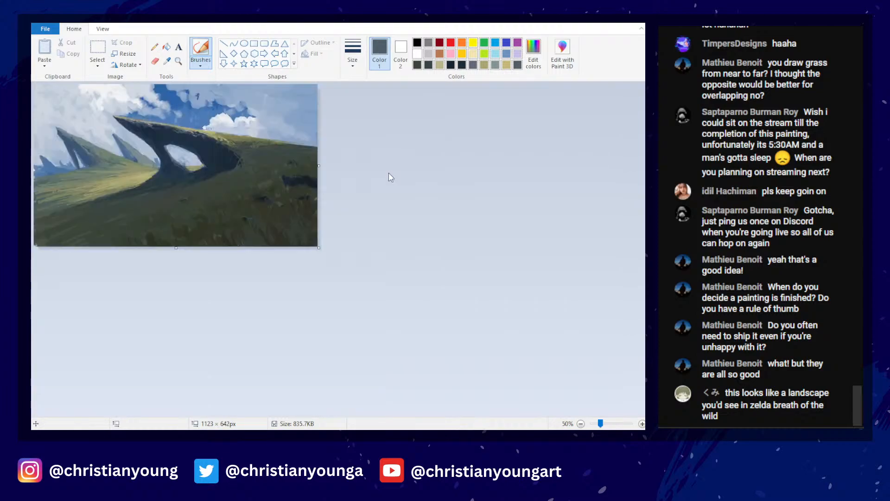
{"action": "scroll", "coordinate": [389, 173], "scroll_direction": "up", "scroll_amount": 2}
{"action": "scroll", "coordinate": [390, 176], "scroll_direction": "up", "scroll_amount": 1}
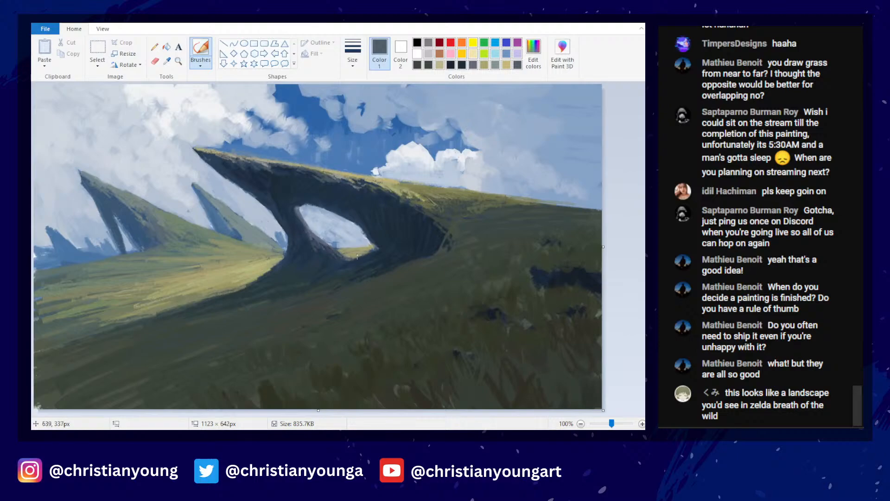
- Mix a muted dark blue brush colour for the shaded rock of the arch
{"action": "left_click", "coordinate": [534, 53]}
{"action": "left_click", "coordinate": [639, 63]}
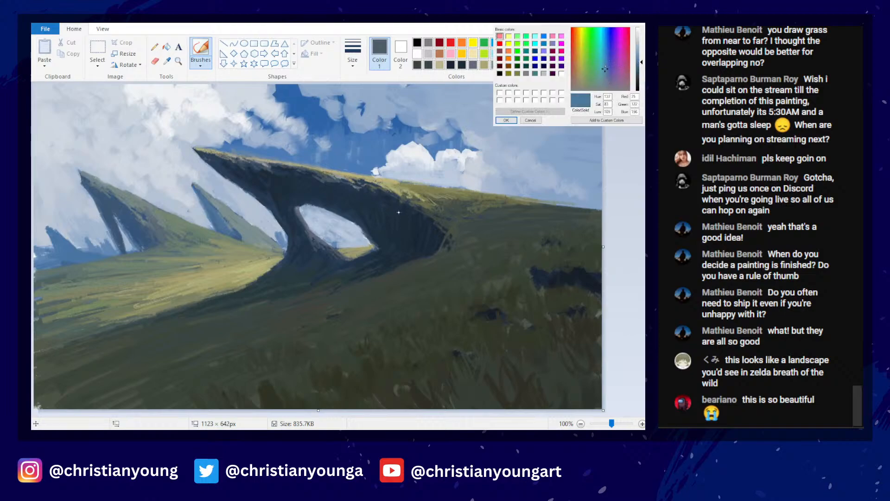
{"action": "left_click", "coordinate": [608, 65]}
{"action": "left_click", "coordinate": [638, 68]}
{"action": "left_click", "coordinate": [506, 120]}
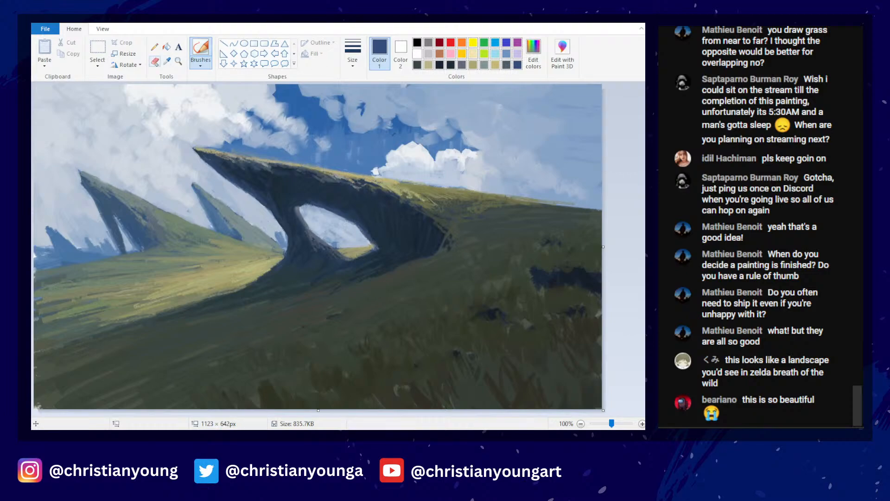
- Sample the dark green ground beneath the arch and mix a dark slate brush colour from it
{"action": "left_click", "coordinate": [167, 61]}
{"action": "left_click", "coordinate": [425, 266]}
{"action": "left_click", "coordinate": [534, 51]}
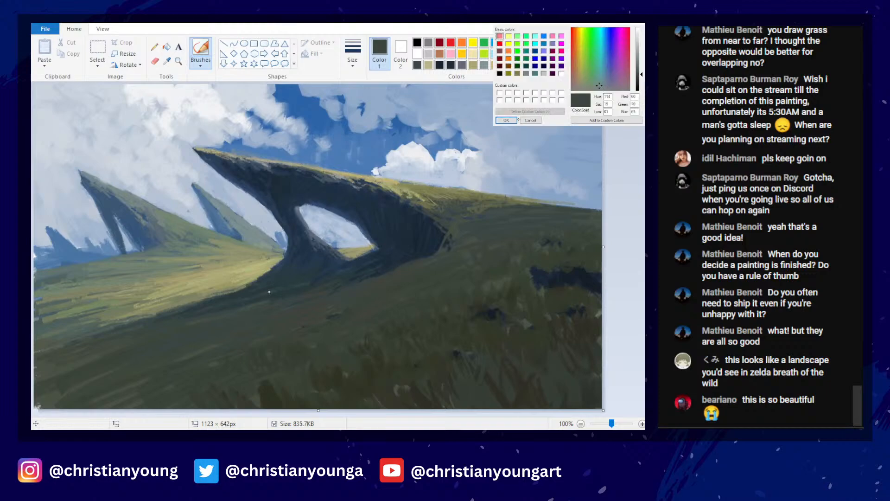
{"action": "key", "text": "Return"}
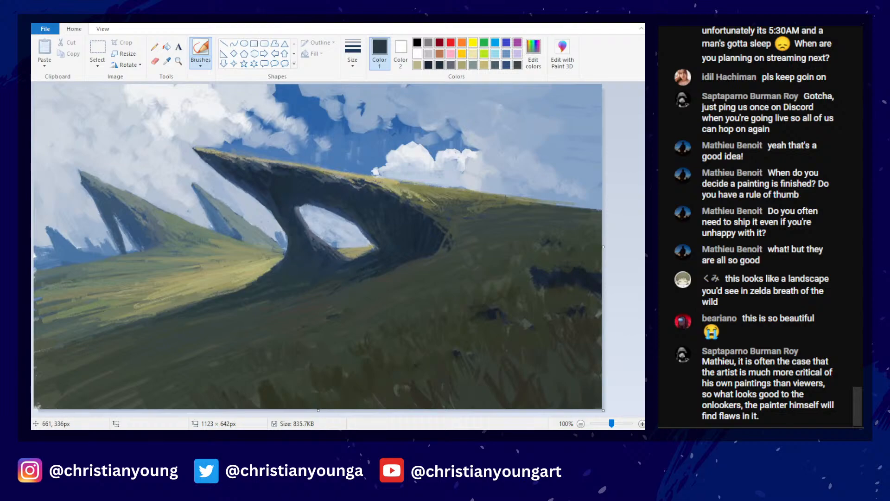
- Review the whole painting at reduced size and save it
{"action": "scroll", "coordinate": [379, 234], "scroll_direction": "down", "scroll_amount": 2, "text": "ctrl"}
{"action": "scroll", "coordinate": [379, 235], "scroll_direction": "up", "scroll_amount": 2, "text": "ctrl"}
{"action": "key", "text": "ctrl+s"}
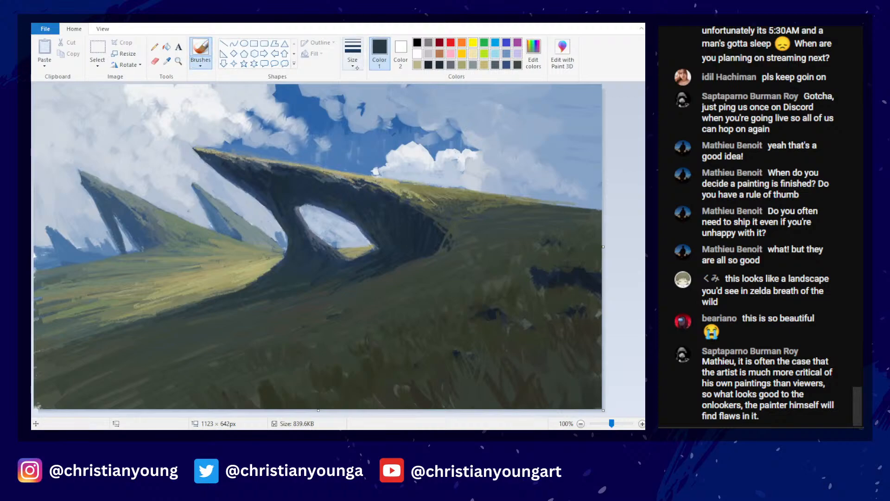
- Sample dark greens from the foreground grass and mix a dark olive brush colour
{"action": "left_click", "coordinate": [167, 60]}
{"action": "left_click", "coordinate": [377, 356]}
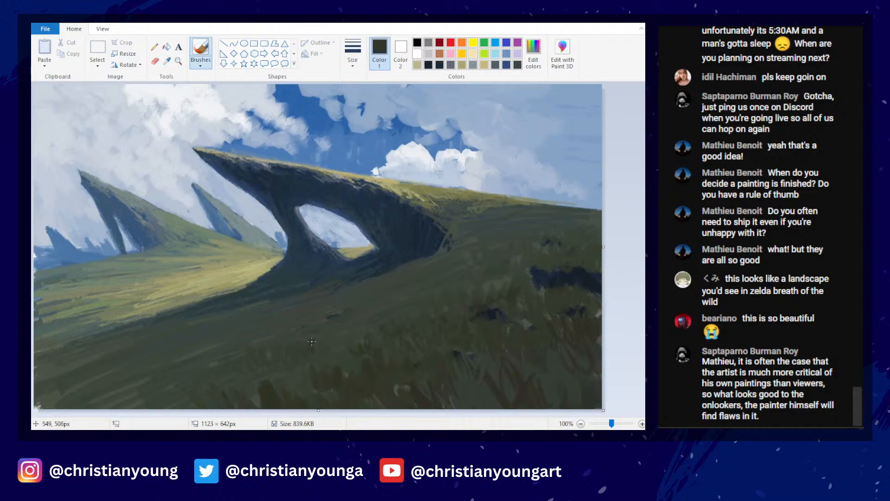
{"action": "left_click", "coordinate": [167, 61]}
{"action": "left_click", "coordinate": [453, 321]}
{"action": "left_click", "coordinate": [534, 50]}
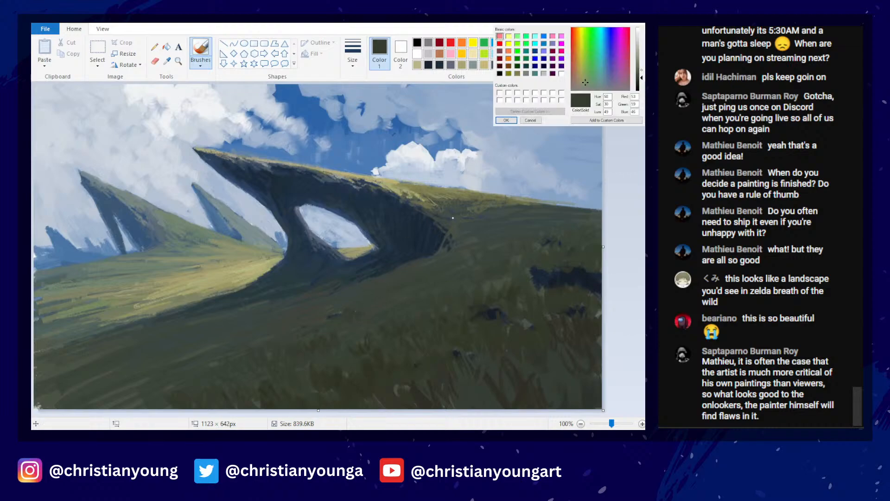
{"action": "left_click", "coordinate": [506, 121]}
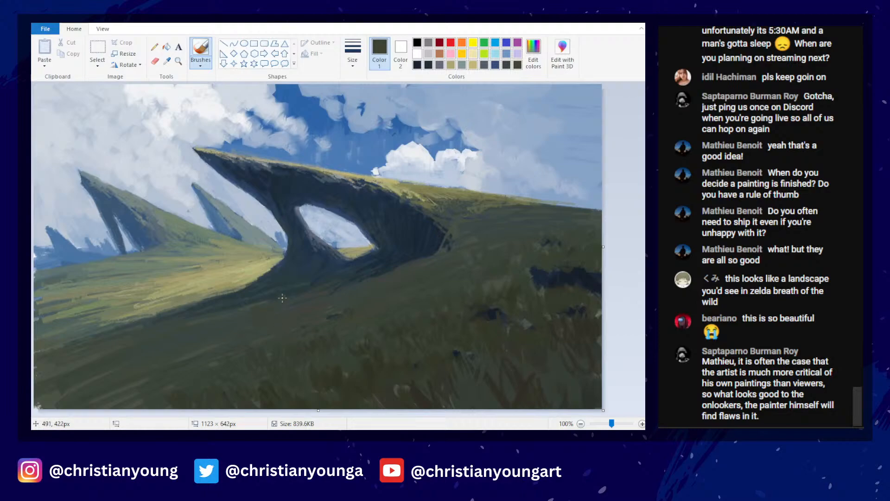
- Adjust the dark green and the brush size, and paint strokes on the shadowed slope and the ridge's far right end
{"action": "left_click", "coordinate": [534, 50]}
{"action": "left_click", "coordinate": [506, 120]}
{"action": "left_click", "coordinate": [353, 53]}
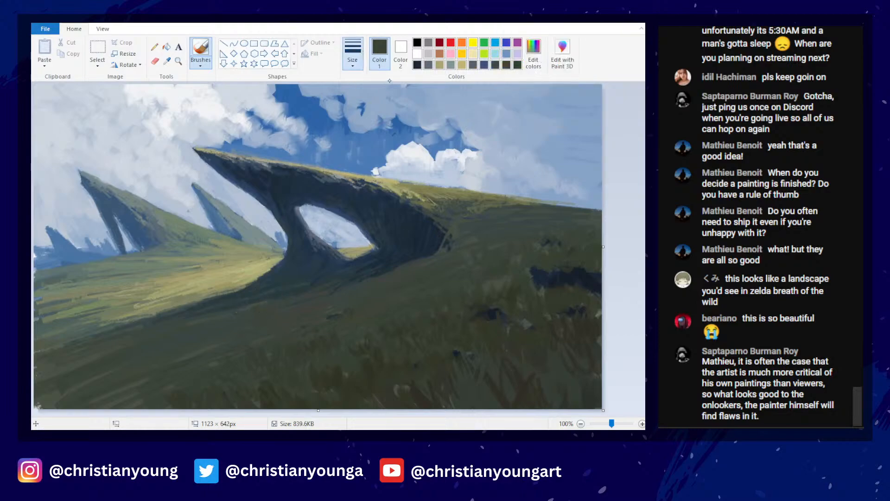
{"action": "left_click", "coordinate": [351, 87]}
{"action": "mouse_move", "coordinate": [270, 304]}
{"action": "left_mouse_down"}
{"action": "mouse_move", "coordinate": [280, 295]}
{"action": "mouse_move", "coordinate": [299, 301]}
{"action": "left_mouse_up"}
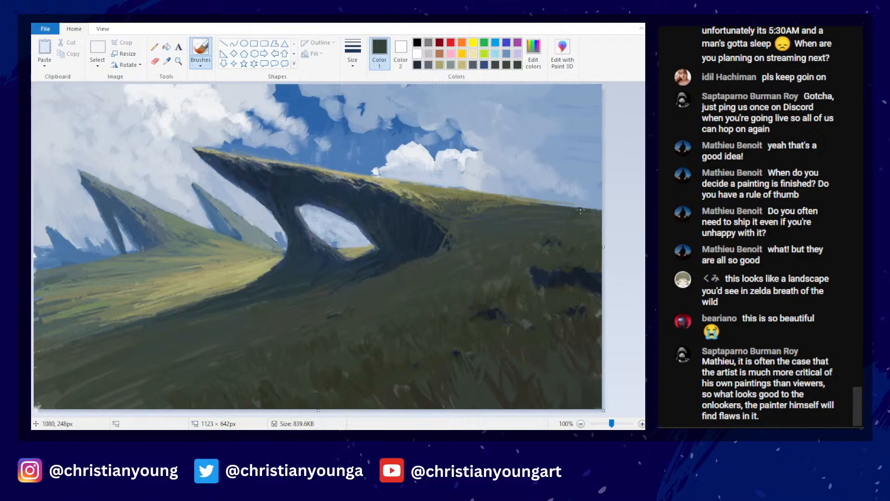
{"action": "left_click_drag", "start_coordinate": [587, 213], "coordinate": [595, 212]}
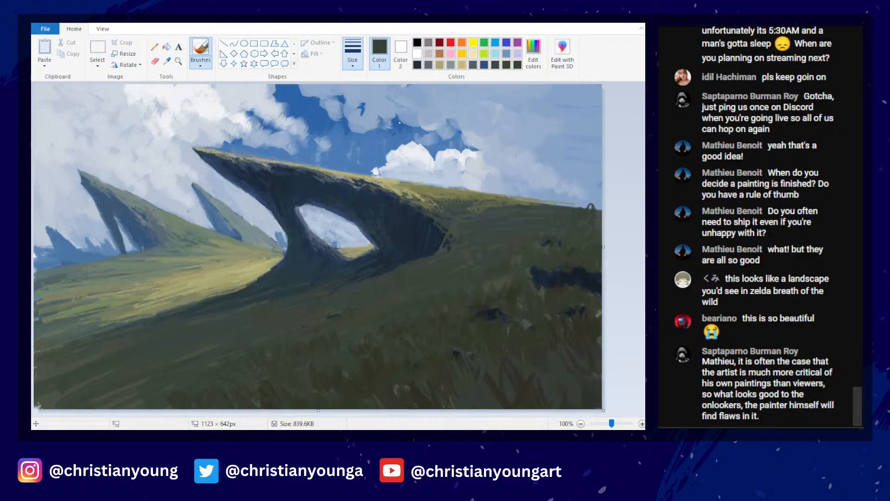
- Sample muted olive greens where the sunlit slope meets the foreground shadow
{"action": "left_click", "coordinate": [167, 60]}
{"action": "left_click", "coordinate": [114, 307]}
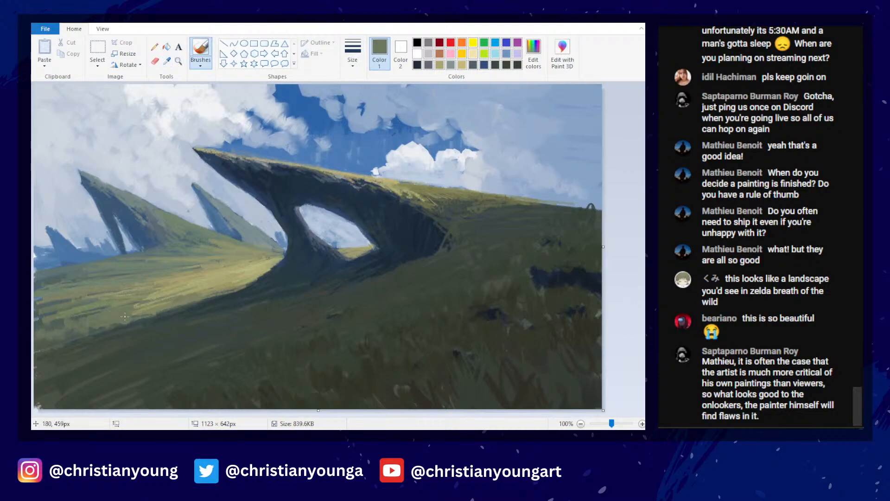
{"action": "left_click", "coordinate": [167, 61]}
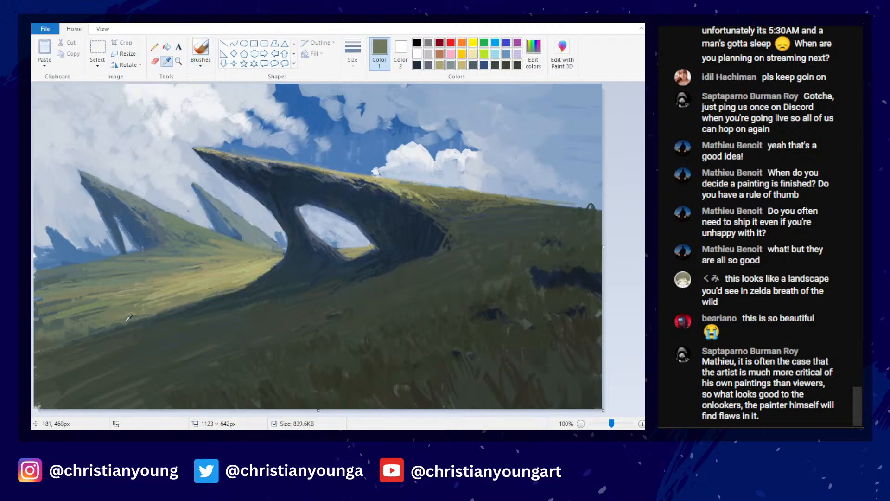
{"action": "left_click", "coordinate": [126, 320]}
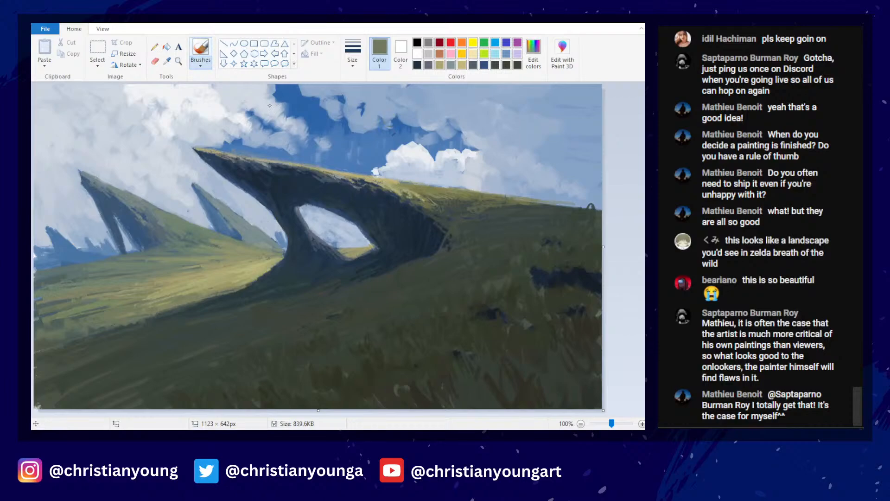
- Mix a dark blue from the middle spire's shaded side and paint it along the far left hill's upper edge
{"action": "left_click", "coordinate": [155, 61]}
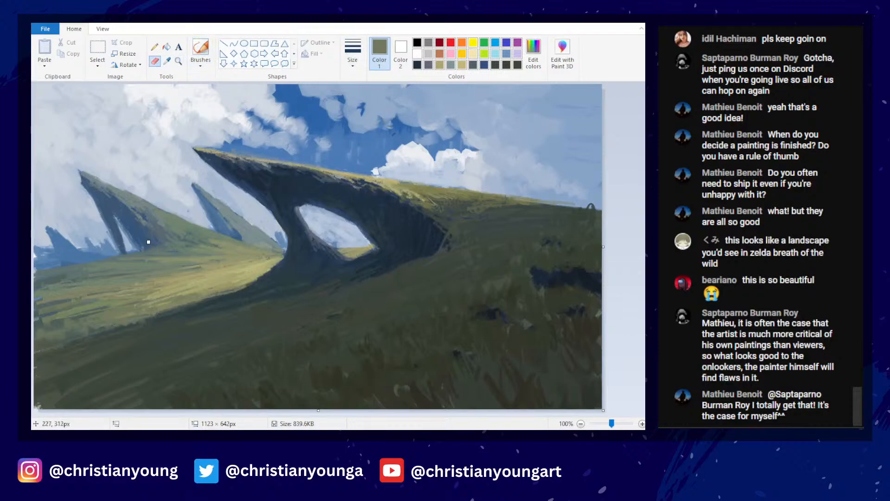
{"action": "left_click", "coordinate": [201, 49]}
{"action": "left_click", "coordinate": [167, 61]}
{"action": "left_click", "coordinate": [220, 223]}
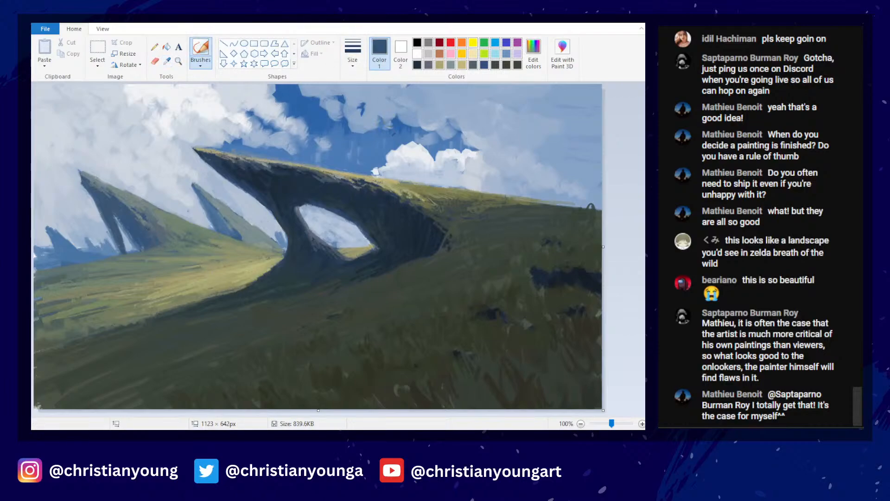
{"action": "left_click", "coordinate": [538, 55]}
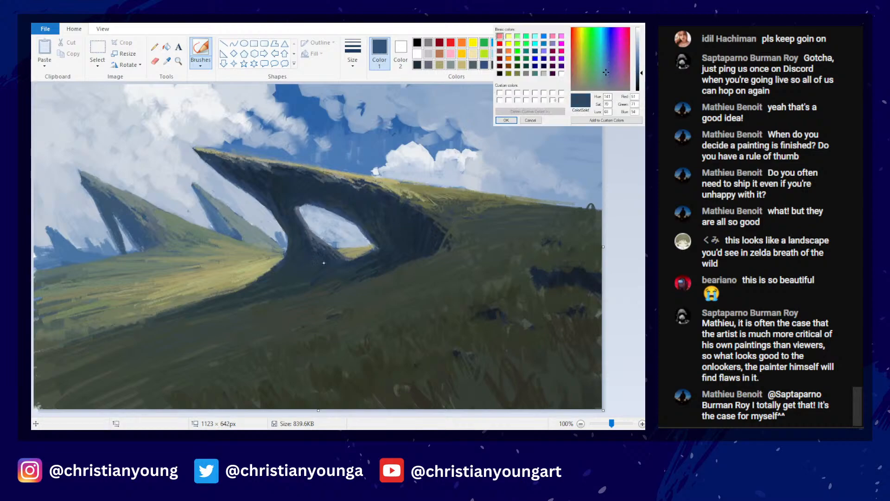
{"action": "key", "text": "Return"}
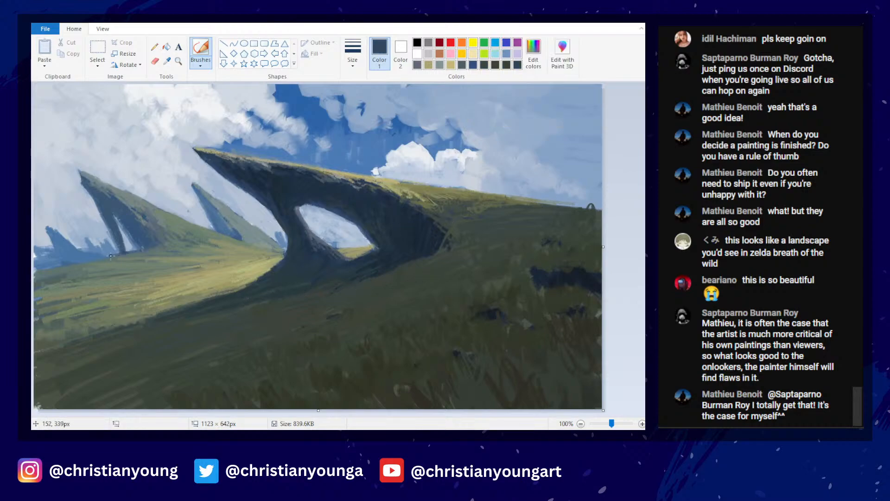
{"action": "mouse_move", "coordinate": [38, 270]}
{"action": "left_mouse_down"}
{"action": "mouse_move", "coordinate": [156, 241]}
{"action": "mouse_move", "coordinate": [40, 268]}
{"action": "left_mouse_up"}
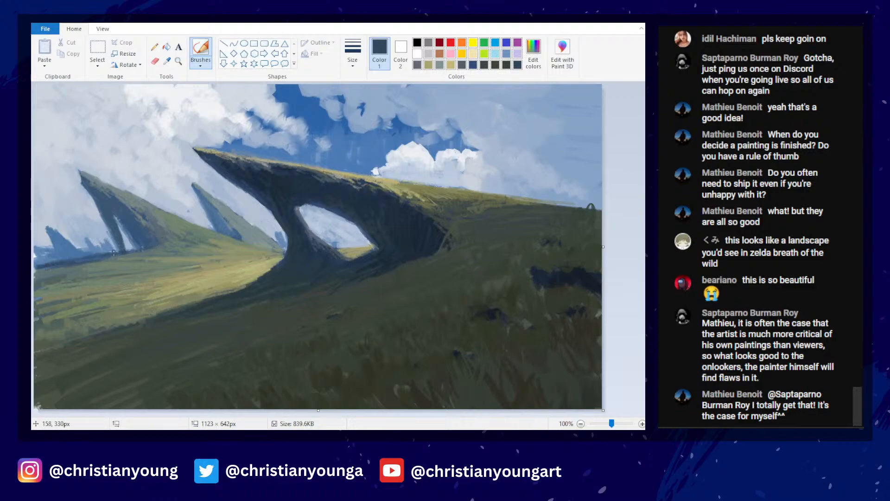
- Sample the grey-green of the left spire's slope and blend strokes into the ground at its base
{"action": "left_click", "coordinate": [167, 60]}
{"action": "left_click", "coordinate": [162, 228]}
{"action": "left_click_drag", "start_coordinate": [135, 251], "coordinate": [111, 255]}
{"action": "left_click_drag", "start_coordinate": [156, 246], "coordinate": [124, 251]}
{"action": "scroll", "coordinate": [333, 217], "scroll_direction": "down", "scroll_amount": 3}
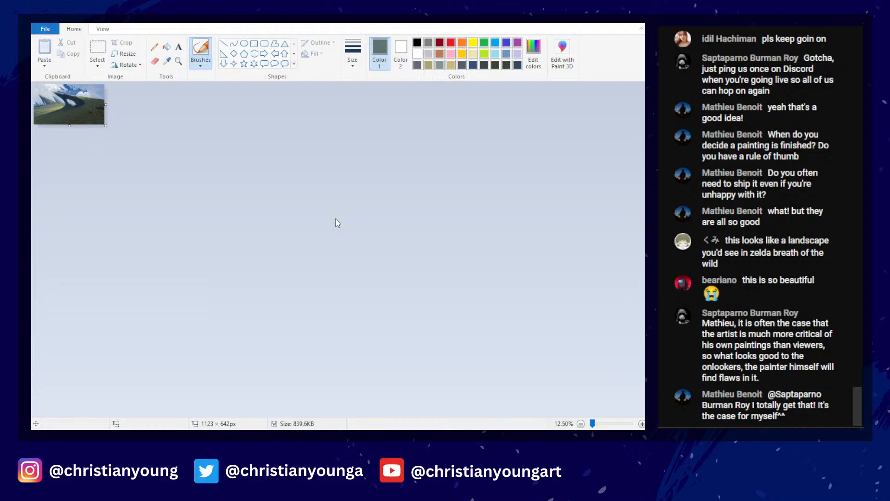
{"action": "scroll", "coordinate": [336, 219], "scroll_direction": "up", "scroll_amount": 3}
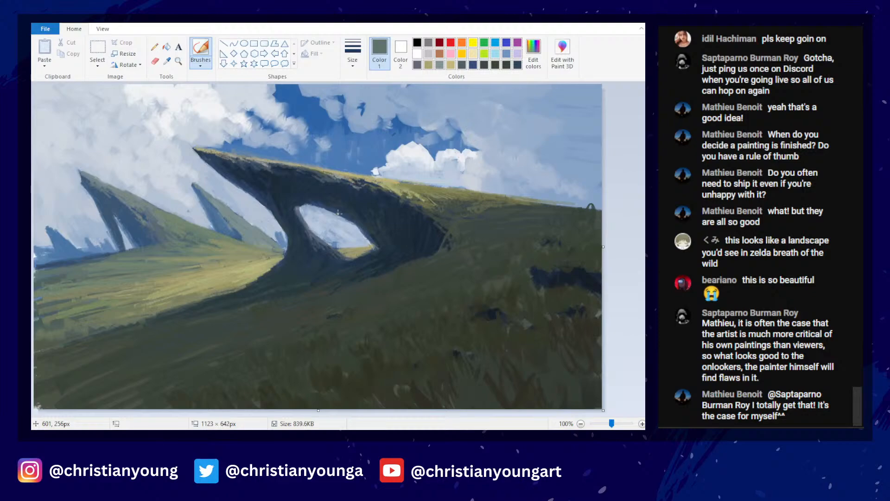
- Sample dark green for the arch's right shoulder, and mix a medium blue from the shaded colour of its left leg
{"action": "left_click", "coordinate": [167, 60]}
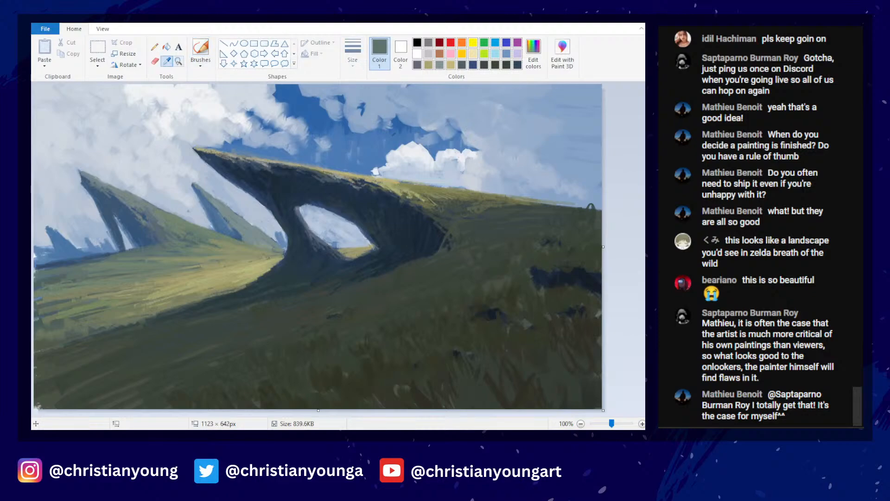
{"action": "left_click", "coordinate": [419, 217]}
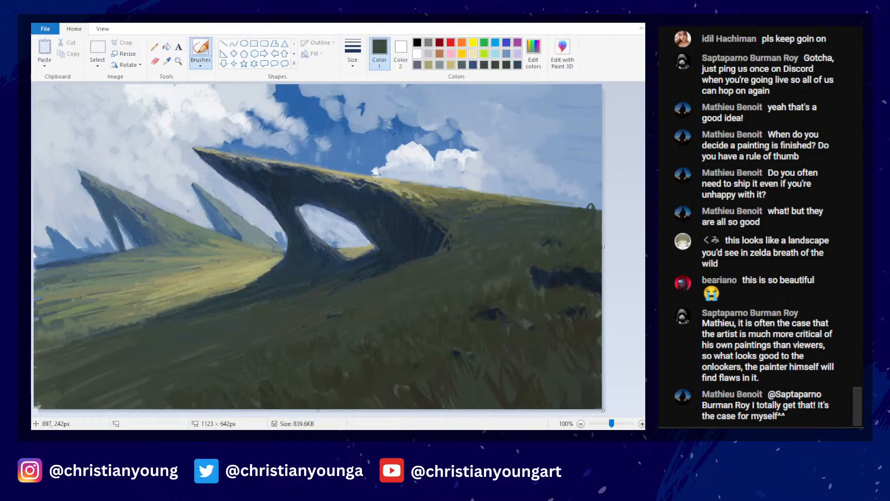
{"action": "left_click", "coordinate": [167, 60]}
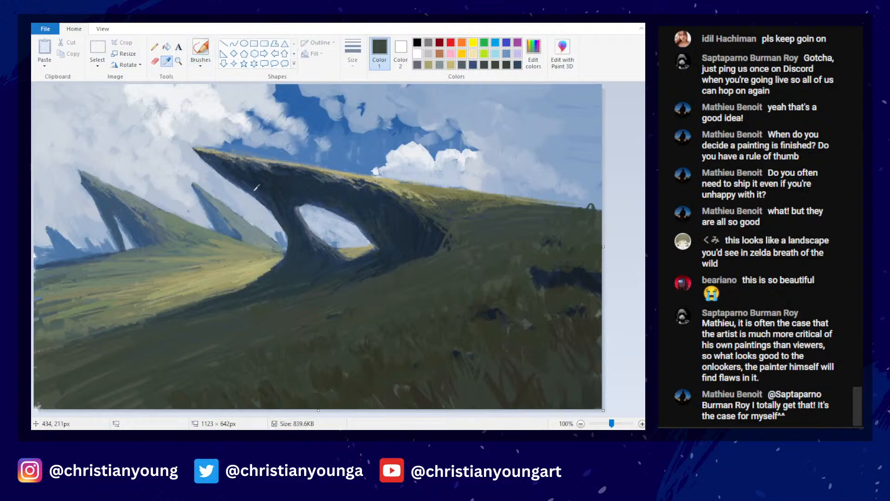
{"action": "left_click", "coordinate": [274, 207]}
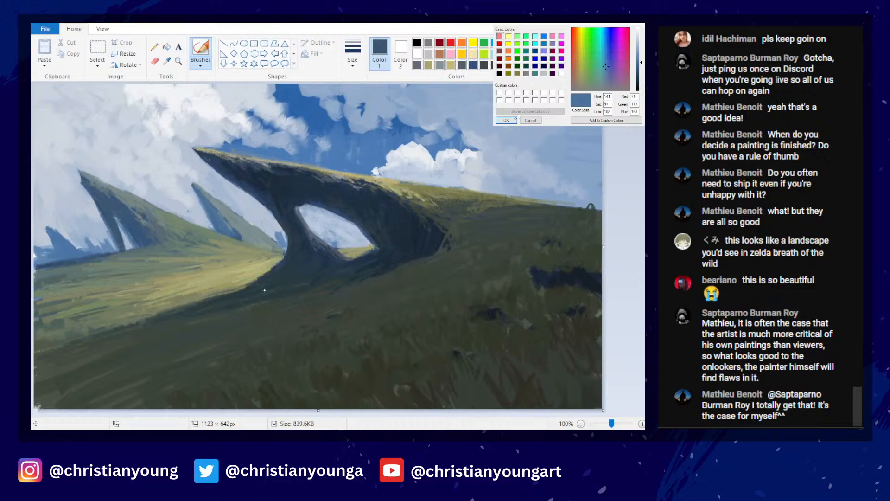
{"action": "key", "text": "Return"}
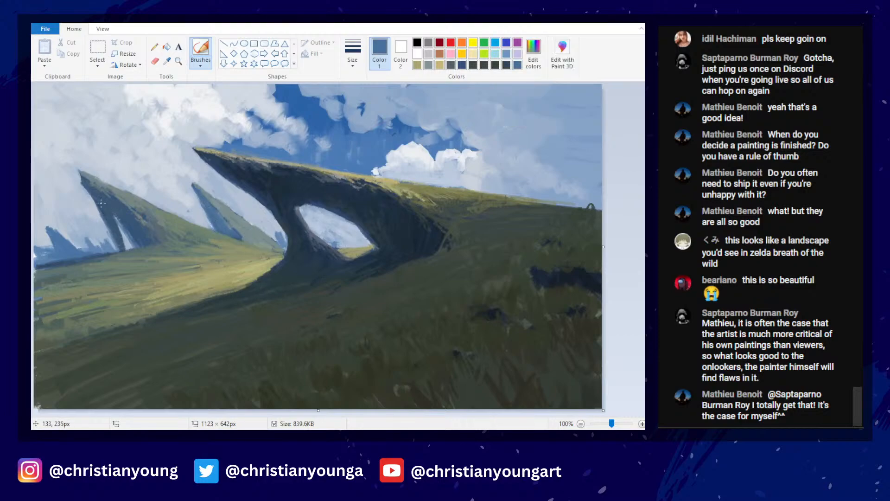
- Sample the grey-green of the left spire's slope and mix a lighter grey brush colour
{"action": "left_click", "coordinate": [167, 61]}
{"action": "left_click", "coordinate": [154, 214]}
{"action": "left_click", "coordinate": [533, 51]}
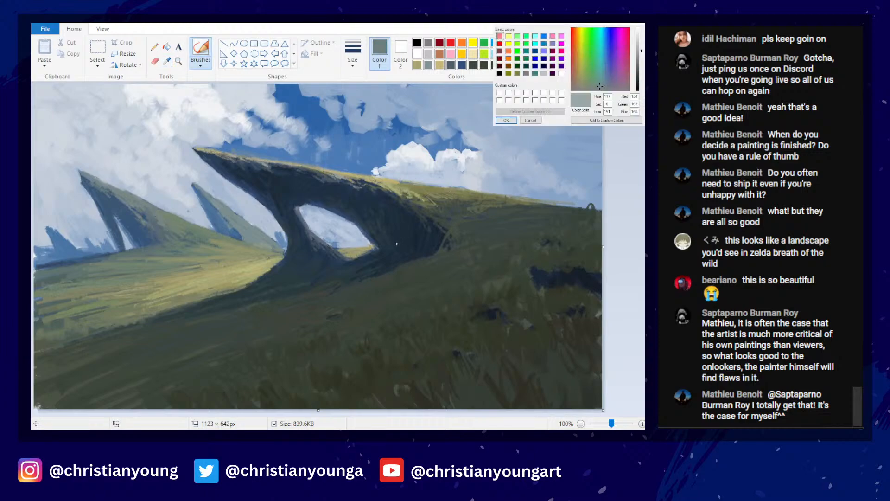
{"action": "left_click", "coordinate": [506, 120]}
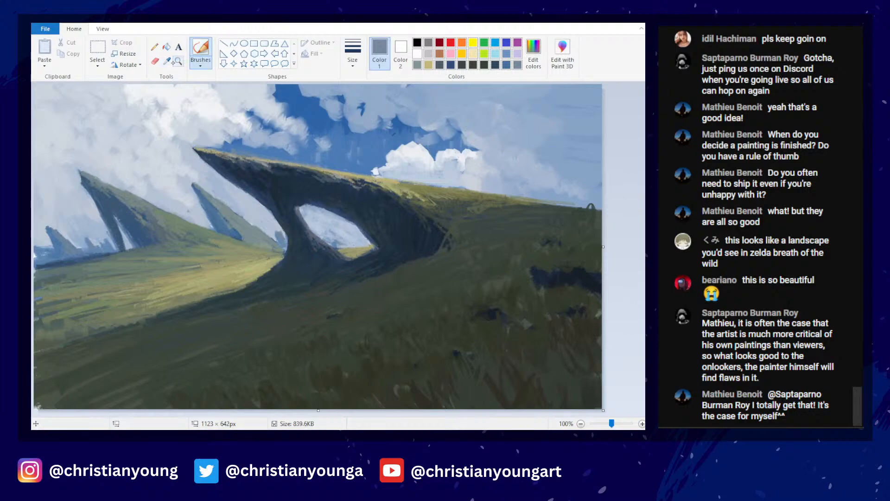
- Sample the bright white of the big cloud and paint highlights on the small cloud's left end and the big cloud's right side
{"action": "left_click", "coordinate": [167, 60]}
{"action": "left_click", "coordinate": [203, 100]}
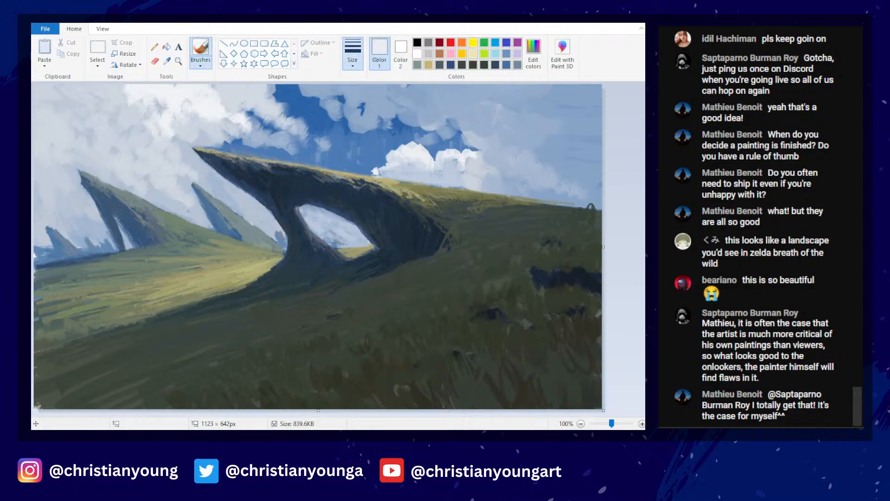
{"action": "mouse_move", "coordinate": [373, 158]}
{"action": "left_mouse_down"}
{"action": "mouse_move", "coordinate": [357, 148]}
{"action": "mouse_move", "coordinate": [377, 161]}
{"action": "mouse_move", "coordinate": [375, 142]}
{"action": "mouse_move", "coordinate": [396, 161]}
{"action": "mouse_move", "coordinate": [379, 166]}
{"action": "left_mouse_up"}
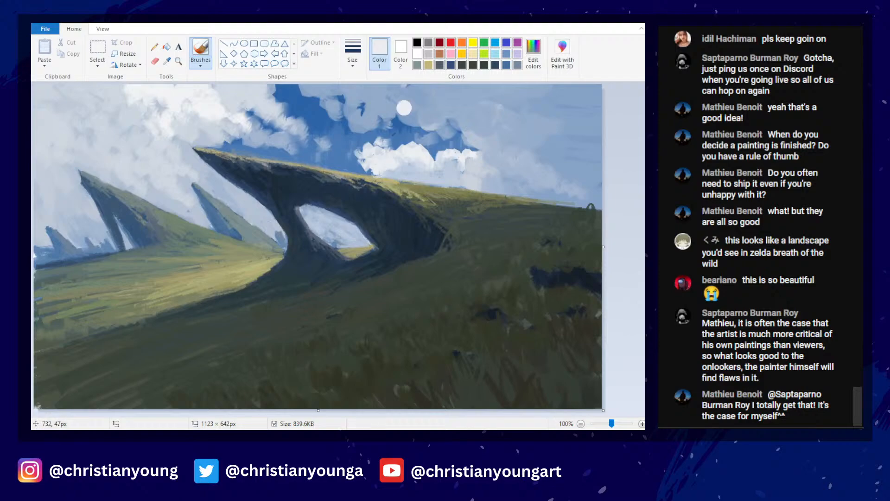
{"action": "mouse_move", "coordinate": [279, 100]}
{"action": "left_mouse_down"}
{"action": "mouse_move", "coordinate": [276, 120]}
{"action": "mouse_move", "coordinate": [285, 108]}
{"action": "mouse_move", "coordinate": [287, 122]}
{"action": "mouse_move", "coordinate": [285, 113]}
{"action": "mouse_move", "coordinate": [301, 118]}
{"action": "mouse_move", "coordinate": [253, 87]}
{"action": "mouse_move", "coordinate": [256, 109]}
{"action": "left_mouse_up"}
- Sample a pale tone at the big cloud's right edge and brush along that edge, around the arch's tip and across the upper-left sky
{"action": "left_click", "coordinate": [166, 61]}
{"action": "left_click", "coordinate": [311, 126]}
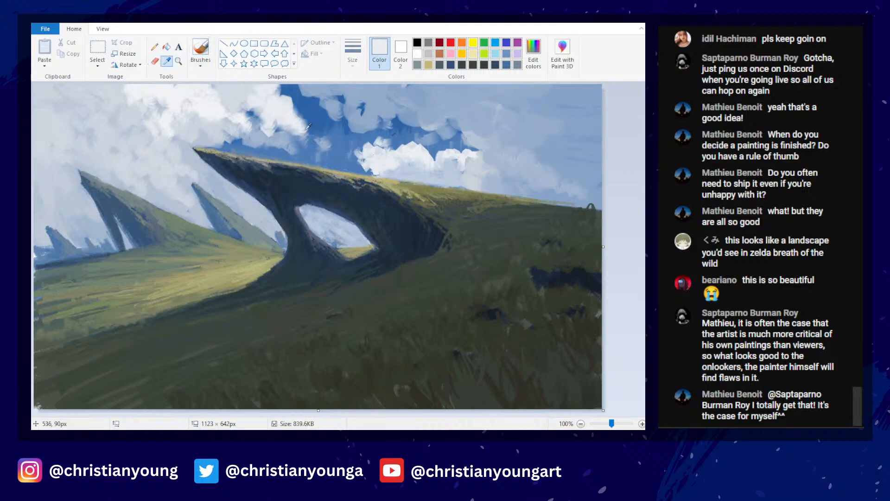
{"action": "left_click_drag", "start_coordinate": [317, 114], "coordinate": [318, 130]}
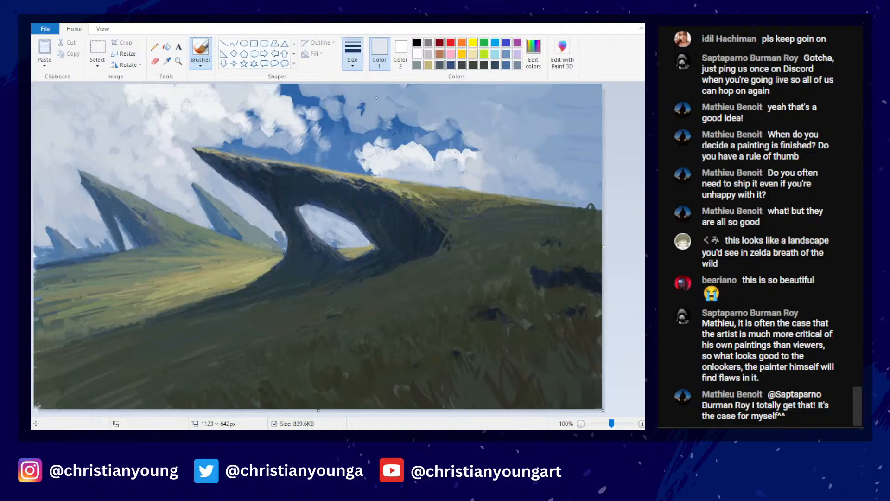
{"action": "left_click_drag", "start_coordinate": [200, 134], "coordinate": [198, 145]}
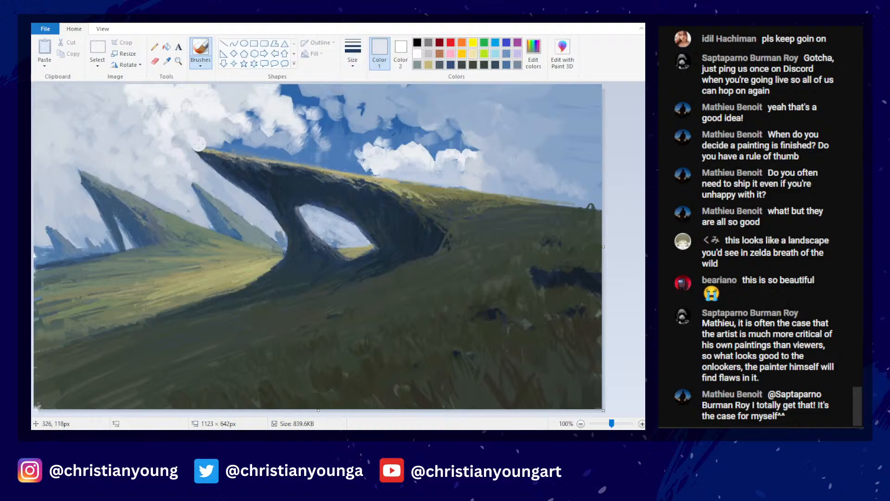
{"action": "left_click_drag", "start_coordinate": [128, 95], "coordinate": [107, 89]}
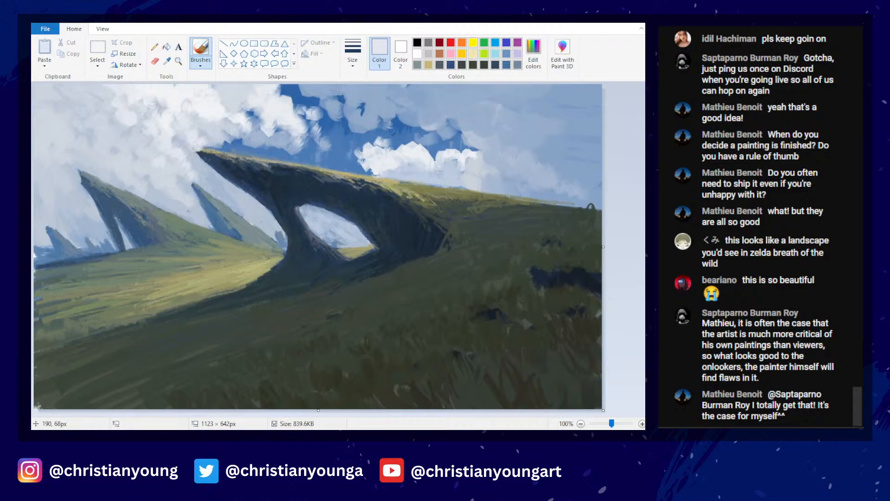
{"action": "scroll", "coordinate": [382, 260], "scroll_direction": "down", "scroll_amount": 3, "text": "ctrl"}
{"action": "scroll", "coordinate": [381, 263], "scroll_direction": "up", "scroll_amount": 3, "text": "ctrl"}
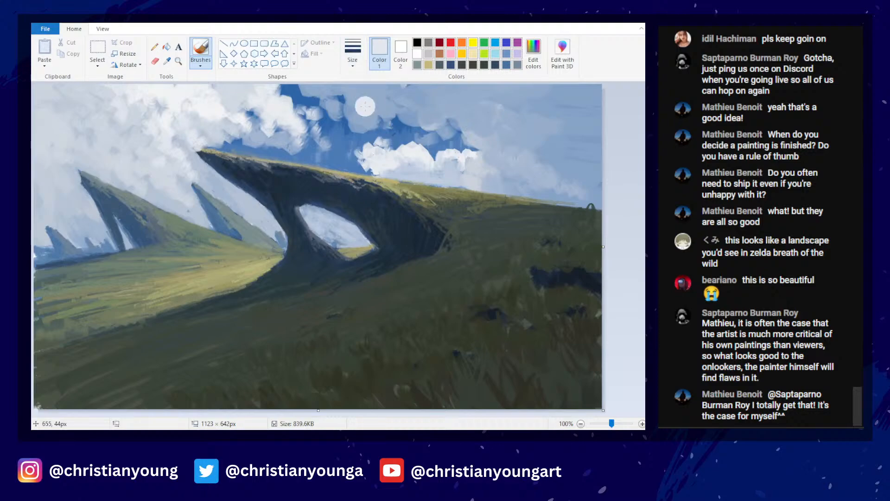
- Mix a medium grey-blue from the sky above the right hill and paint strokes through the clouds there
{"action": "left_click", "coordinate": [167, 61]}
{"action": "left_click", "coordinate": [570, 147]}
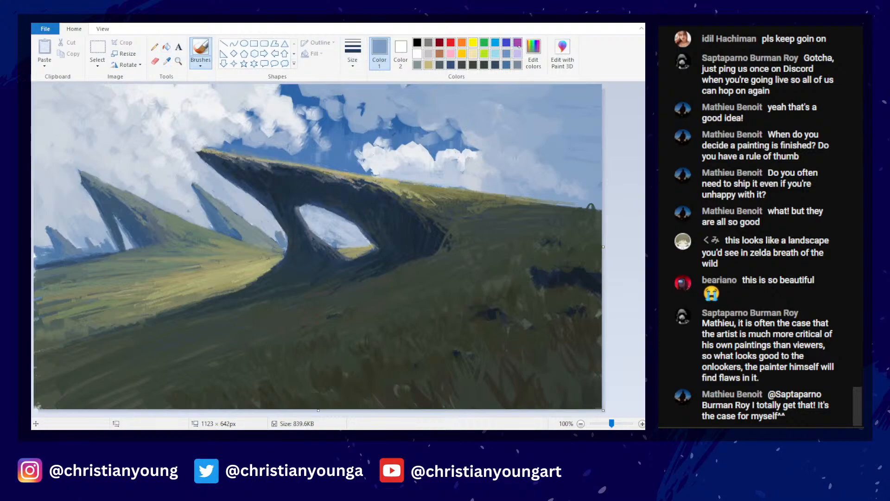
{"action": "left_click", "coordinate": [538, 70]}
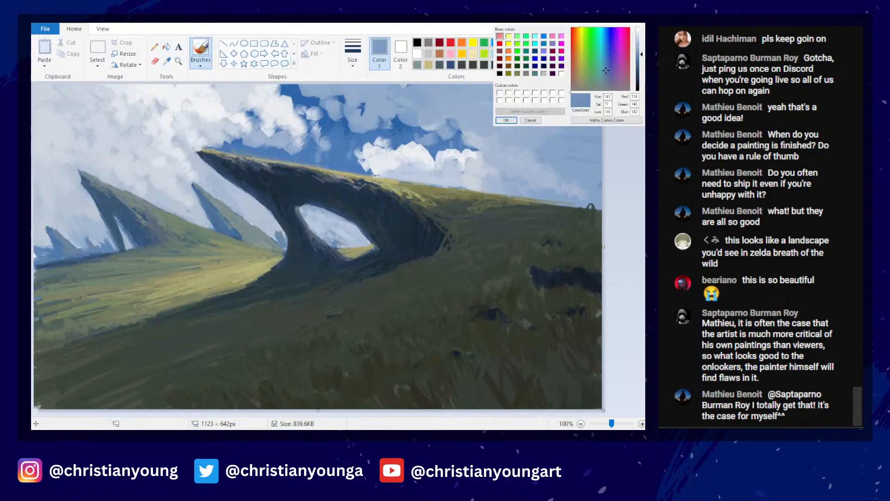
{"action": "left_click", "coordinate": [506, 120]}
{"action": "mouse_move", "coordinate": [525, 147]}
{"action": "left_mouse_down"}
{"action": "mouse_move", "coordinate": [530, 125]}
{"action": "mouse_move", "coordinate": [551, 143]}
{"action": "mouse_move", "coordinate": [536, 116]}
{"action": "mouse_move", "coordinate": [556, 122]}
{"action": "mouse_move", "coordinate": [584, 167]}
{"action": "mouse_move", "coordinate": [561, 112]}
{"action": "mouse_move", "coordinate": [544, 145]}
{"action": "mouse_move", "coordinate": [515, 163]}
{"action": "mouse_move", "coordinate": [549, 158]}
{"action": "mouse_move", "coordinate": [484, 108]}
{"action": "mouse_move", "coordinate": [500, 95]}
{"action": "mouse_move", "coordinate": [474, 117]}
{"action": "left_mouse_up"}
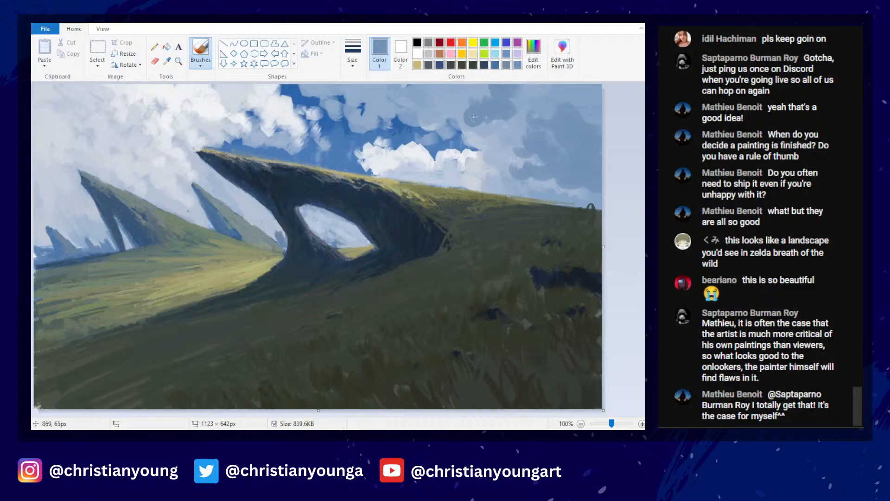
- Sample the fresh grey-blue in the upper-right clouds and blend strokes down to the right hill's crest
{"action": "left_click", "coordinate": [167, 61]}
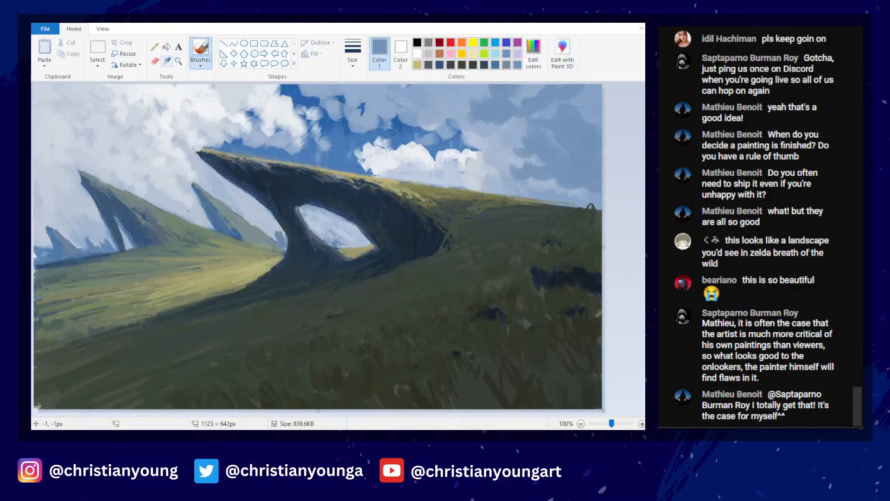
{"action": "left_click", "coordinate": [476, 114]}
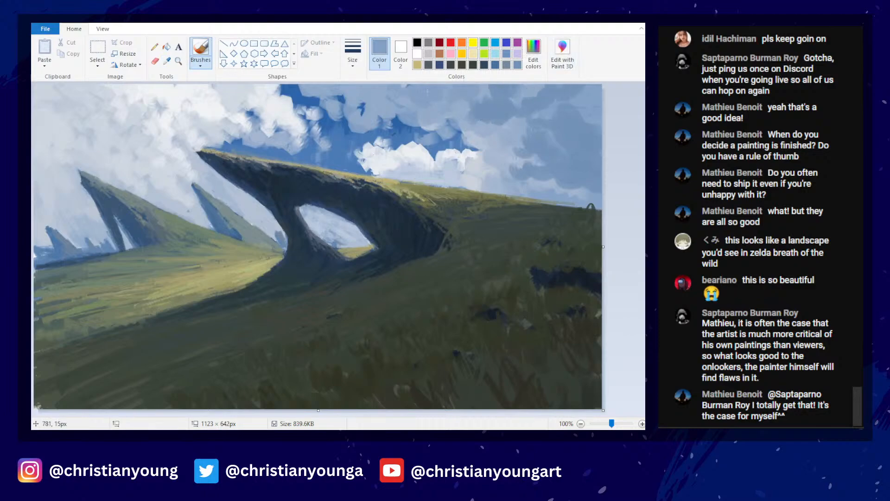
{"action": "mouse_move", "coordinate": [478, 106]}
{"action": "left_mouse_down"}
{"action": "mouse_move", "coordinate": [496, 85]}
{"action": "mouse_move", "coordinate": [529, 86]}
{"action": "mouse_move", "coordinate": [499, 134]}
{"action": "mouse_move", "coordinate": [539, 113]}
{"action": "left_mouse_up"}
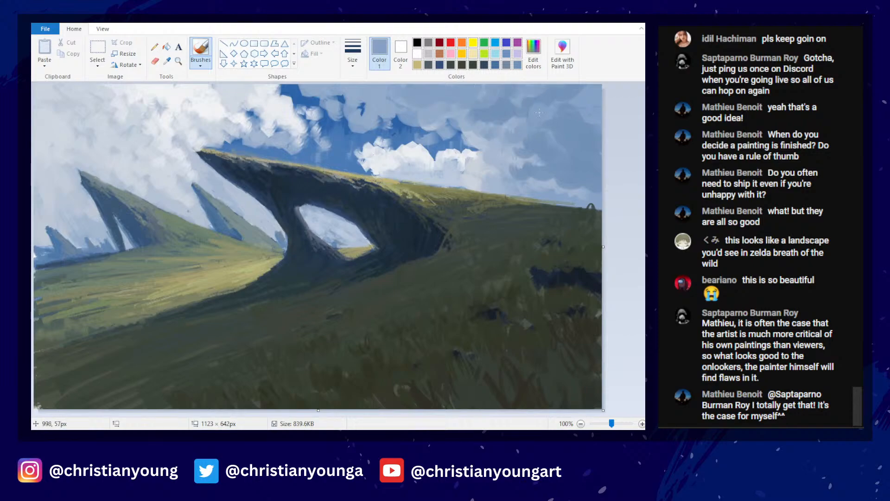
{"action": "left_click_drag", "start_coordinate": [505, 141], "coordinate": [547, 165]}
{"action": "mouse_move", "coordinate": [485, 155]}
{"action": "left_mouse_down"}
{"action": "mouse_move", "coordinate": [532, 175]}
{"action": "mouse_move", "coordinate": [600, 173]}
{"action": "left_mouse_up"}
{"action": "scroll", "coordinate": [503, 212], "scroll_direction": "down", "scroll_amount": 3}
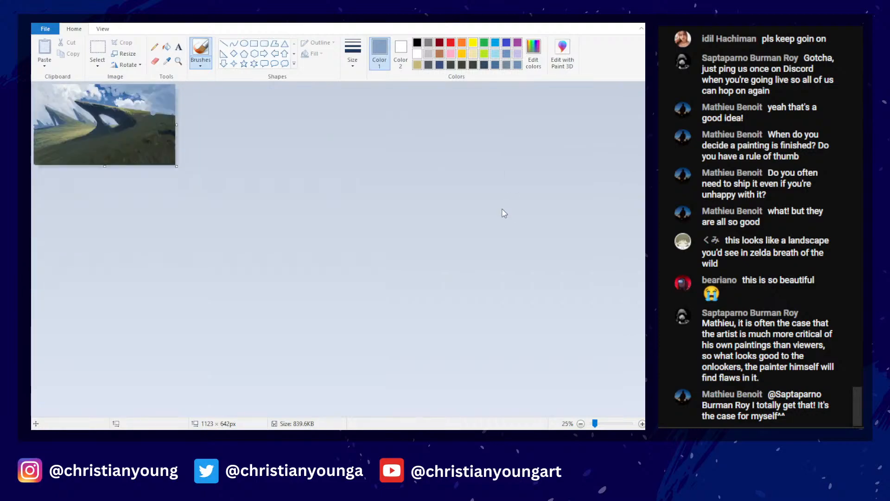
{"action": "scroll", "coordinate": [504, 212], "scroll_direction": "up", "scroll_amount": 3}
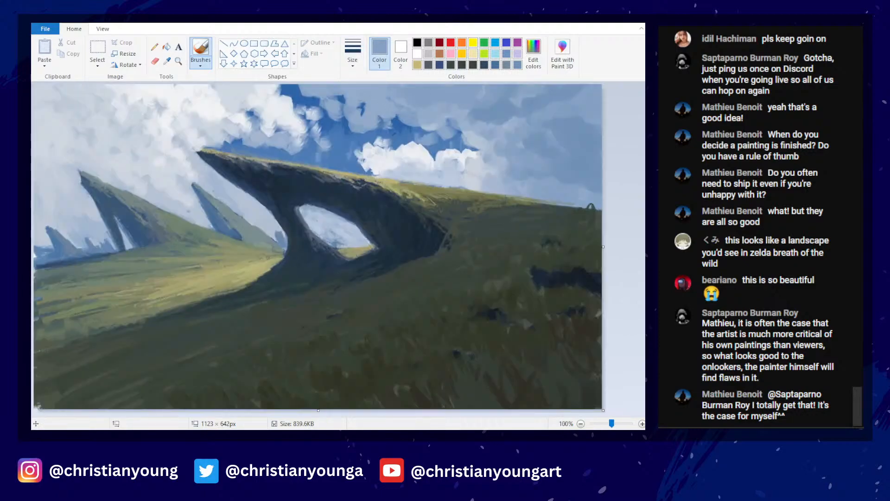
- Sample the white of the small cloud above the arch, followed by the grey of the big cloud's underside
{"action": "left_click", "coordinate": [167, 61]}
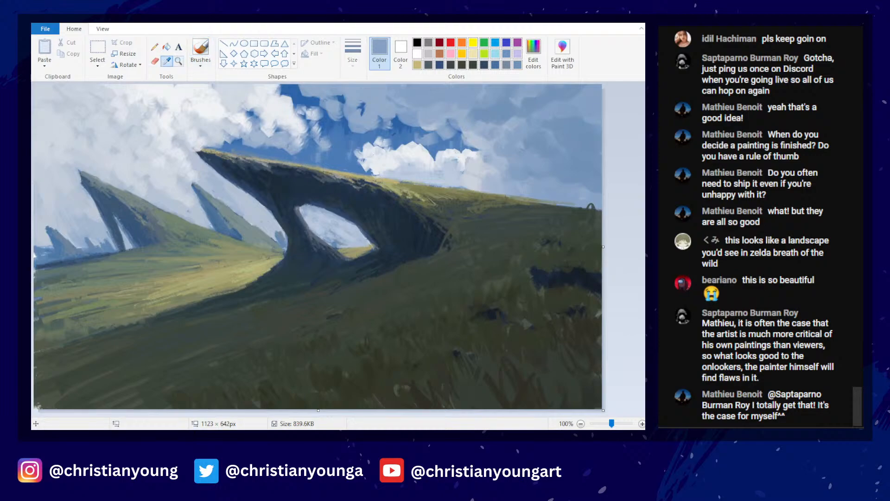
{"action": "left_click", "coordinate": [416, 148]}
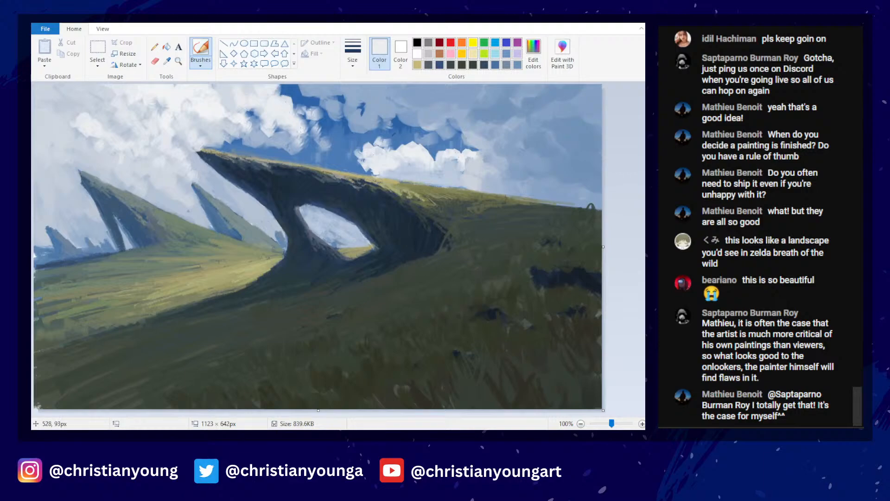
{"action": "left_click", "coordinate": [167, 61]}
{"action": "left_click", "coordinate": [240, 124]}
- Sample the ochre along the arch's top edge and at its tip to touch up the pointed end
{"action": "left_click", "coordinate": [167, 61]}
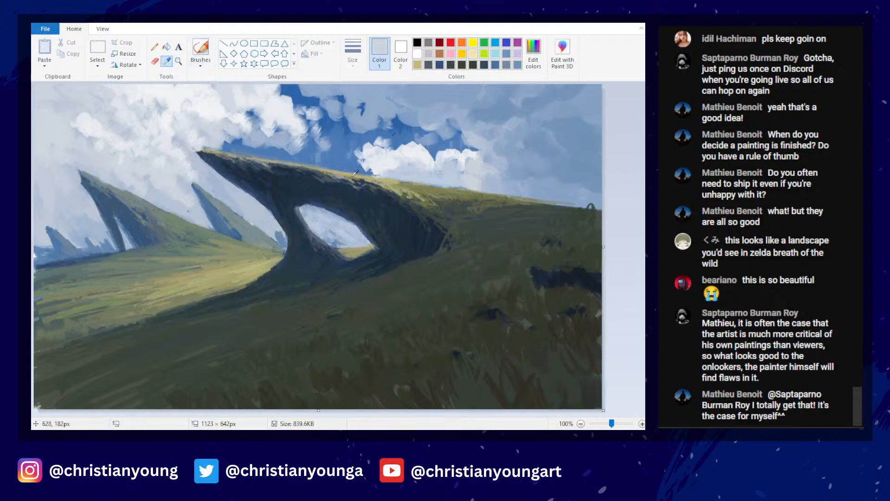
{"action": "left_click", "coordinate": [355, 174]}
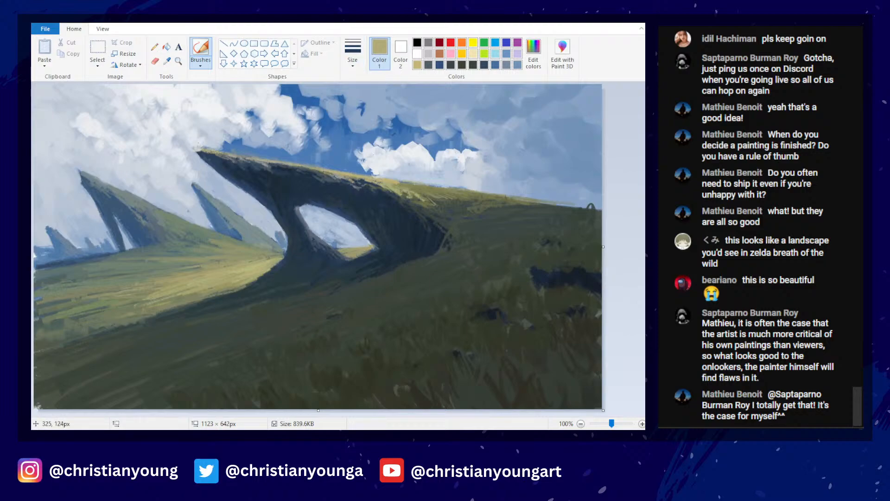
{"action": "left_click", "coordinate": [167, 61]}
{"action": "left_click", "coordinate": [200, 152]}
- Sample pale white beside the arch's tip and brush cloud strokes under the small cloud, left of the arch and inside its opening
{"action": "left_click", "coordinate": [167, 60]}
{"action": "left_click", "coordinate": [214, 130]}
{"action": "left_click_drag", "start_coordinate": [413, 169], "coordinate": [454, 171]}
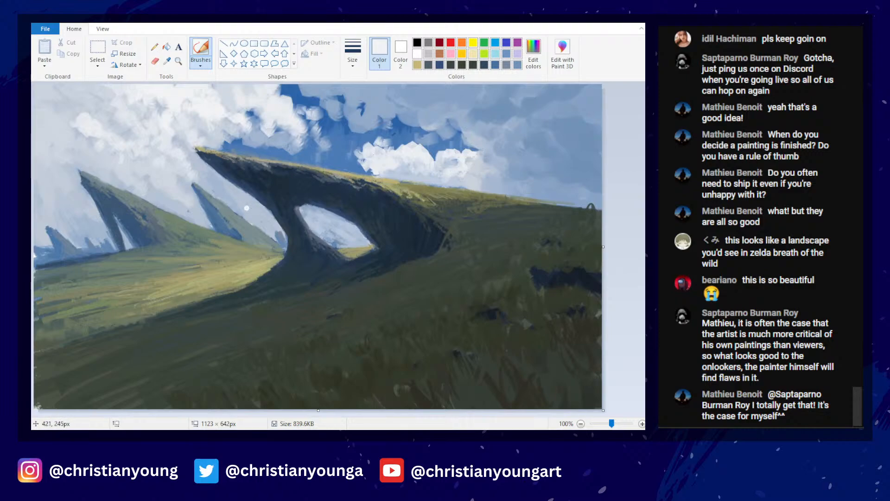
{"action": "mouse_move", "coordinate": [247, 207]}
{"action": "left_mouse_down"}
{"action": "mouse_move", "coordinate": [262, 222]}
{"action": "mouse_move", "coordinate": [279, 182]}
{"action": "mouse_move", "coordinate": [351, 120]}
{"action": "mouse_move", "coordinate": [327, 224]}
{"action": "mouse_move", "coordinate": [307, 217]}
{"action": "mouse_move", "coordinate": [357, 232]}
{"action": "left_mouse_up"}
{"action": "scroll", "coordinate": [386, 208], "scroll_direction": "down", "scroll_amount": 2}
{"action": "scroll", "coordinate": [393, 207], "scroll_direction": "down", "scroll_amount": 1}
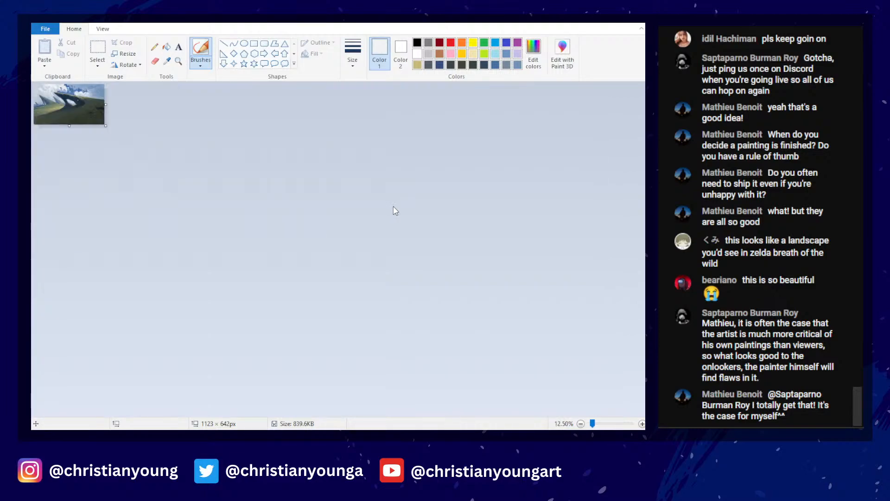
{"action": "scroll", "coordinate": [402, 206], "scroll_direction": "up", "scroll_amount": 3}
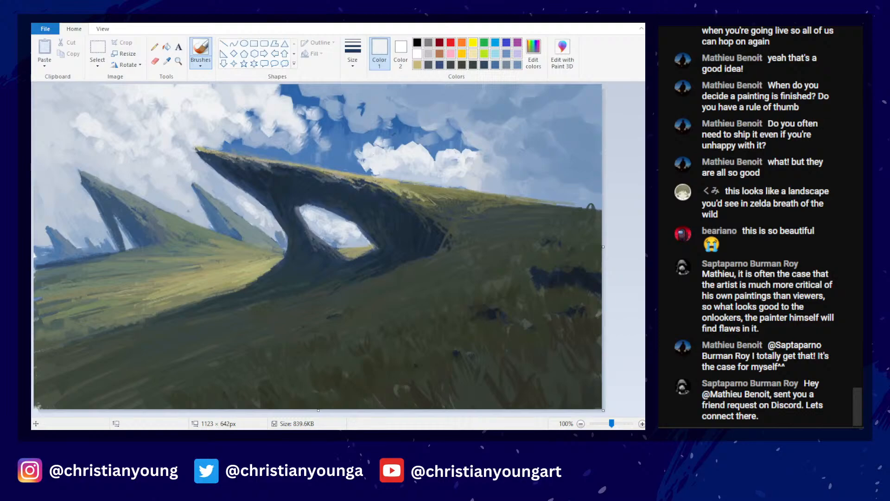
- Sample the small cloud's tone, followed by the grey-blue shadow beneath the big cloud, as the brush colour
{"action": "left_click", "coordinate": [167, 61]}
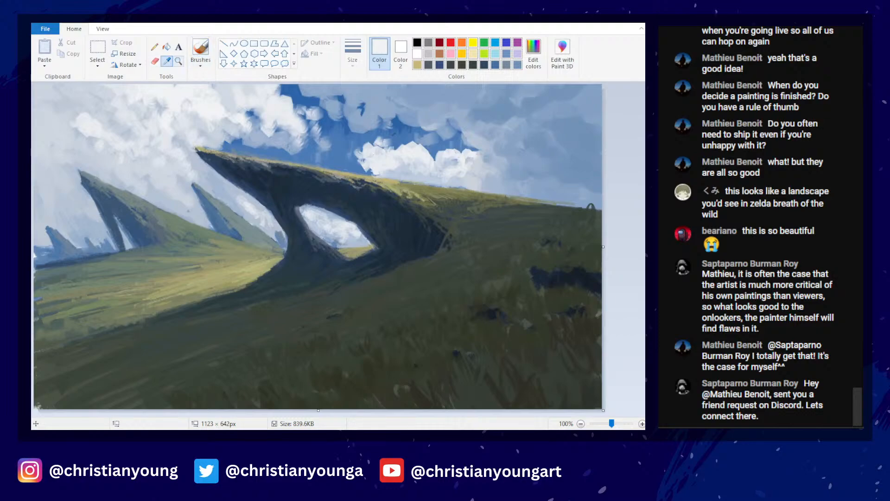
{"action": "left_click", "coordinate": [456, 161]}
{"action": "left_click", "coordinate": [166, 61]}
{"action": "left_click", "coordinate": [253, 138]}
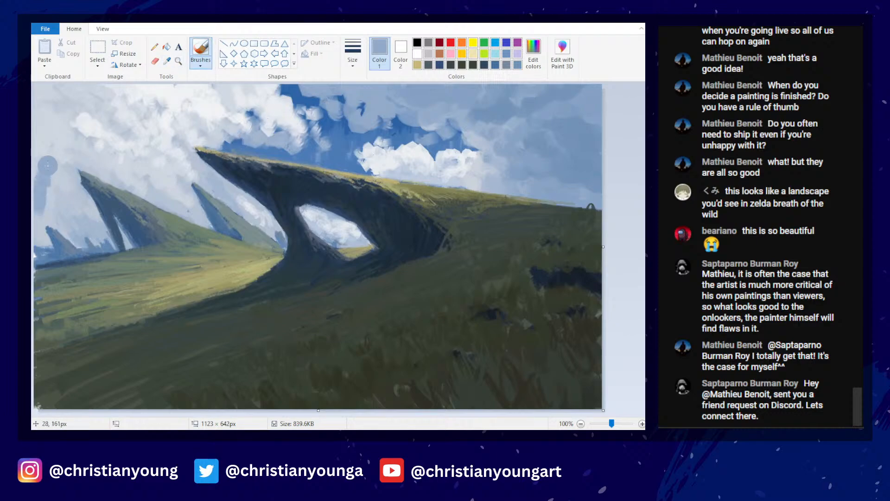
- Sample the grey-blue sky above the far left hill and shade the clouds beside and above the left spire
{"action": "left_click", "coordinate": [167, 61]}
{"action": "left_click", "coordinate": [54, 205]}
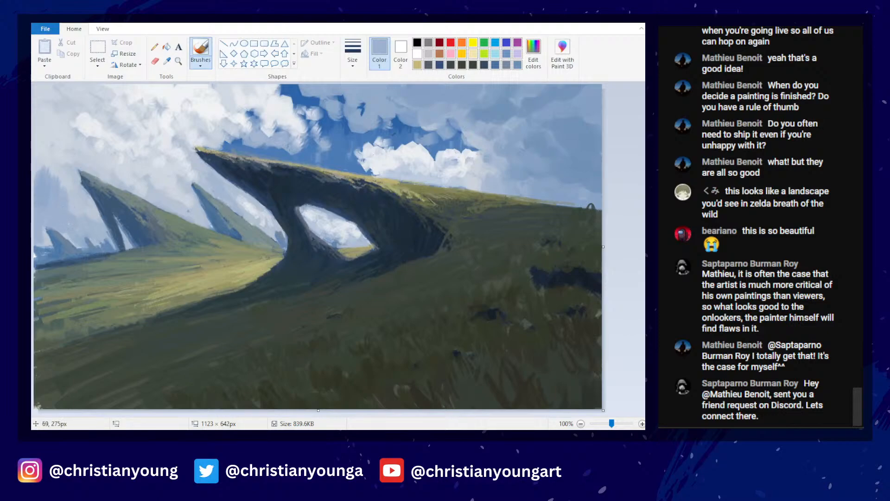
{"action": "left_click_drag", "start_coordinate": [70, 187], "coordinate": [93, 216]}
{"action": "left_click_drag", "start_coordinate": [71, 177], "coordinate": [87, 202]}
{"action": "left_click_drag", "start_coordinate": [49, 138], "coordinate": [39, 172]}
{"action": "mouse_move", "coordinate": [60, 118]}
{"action": "left_mouse_down"}
{"action": "mouse_move", "coordinate": [52, 137]}
{"action": "mouse_move", "coordinate": [69, 151]}
{"action": "left_mouse_up"}
- Sample the cloud tone above the left spire and blend more soft strokes through the clouds around its peak
{"action": "left_click", "coordinate": [167, 61]}
{"action": "left_click", "coordinate": [62, 147]}
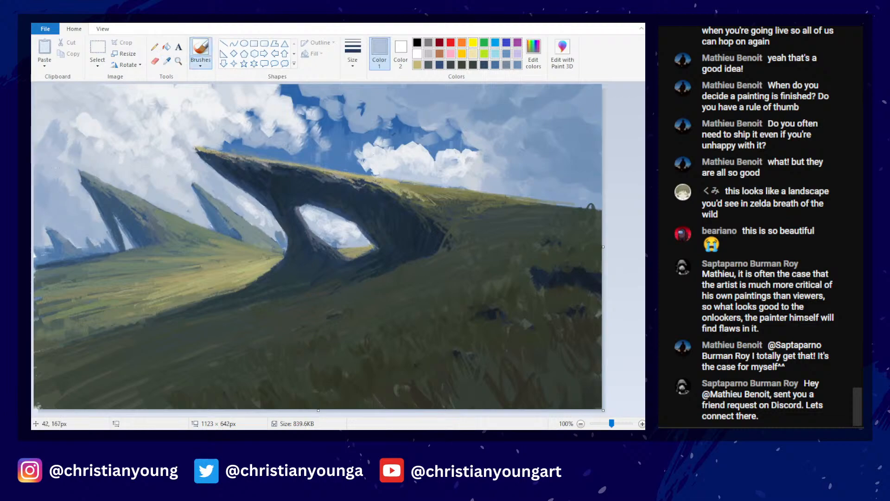
{"action": "left_click_drag", "start_coordinate": [102, 157], "coordinate": [107, 146]}
{"action": "mouse_move", "coordinate": [44, 133]}
{"action": "left_mouse_down"}
{"action": "mouse_move", "coordinate": [56, 109]}
{"action": "mouse_move", "coordinate": [44, 111]}
{"action": "mouse_move", "coordinate": [68, 138]}
{"action": "left_mouse_up"}
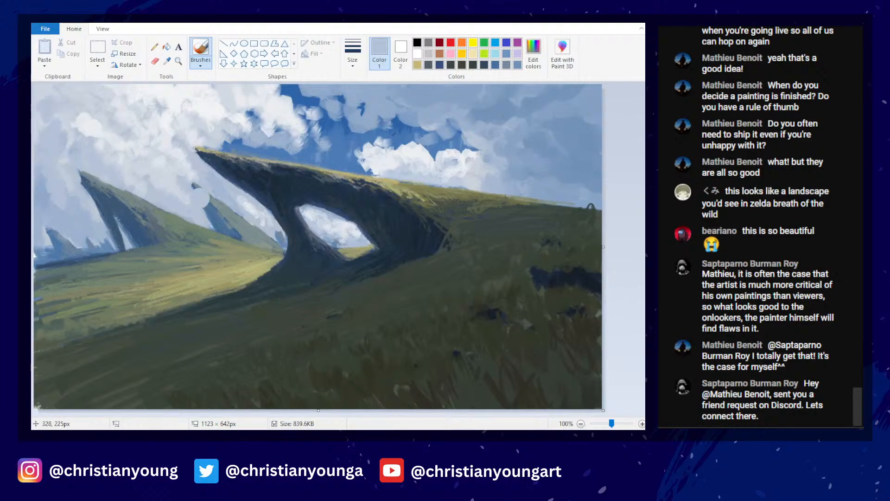
{"action": "scroll", "coordinate": [299, 180], "scroll_direction": "down", "scroll_amount": 2, "text": "ctrl"}
{"action": "scroll", "coordinate": [301, 181], "scroll_direction": "down", "scroll_amount": 1, "text": "ctrl"}
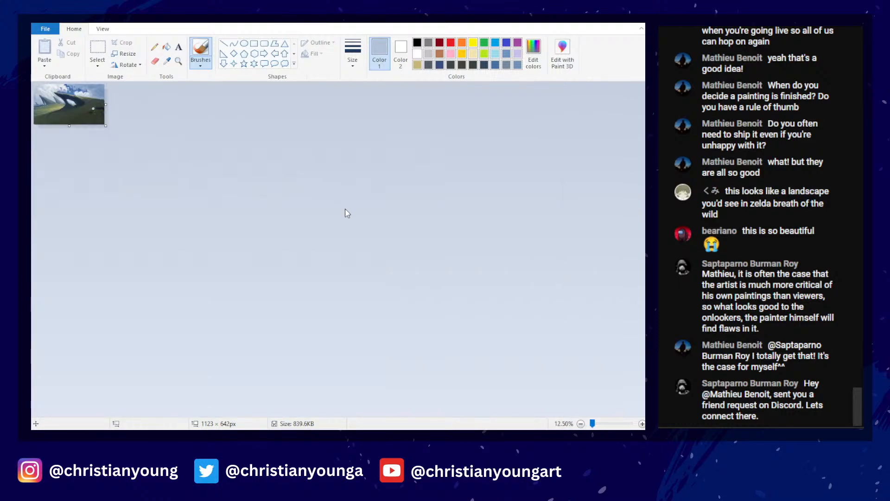
{"action": "scroll", "coordinate": [347, 213], "scroll_direction": "up", "scroll_amount": 3, "text": "ctrl"}
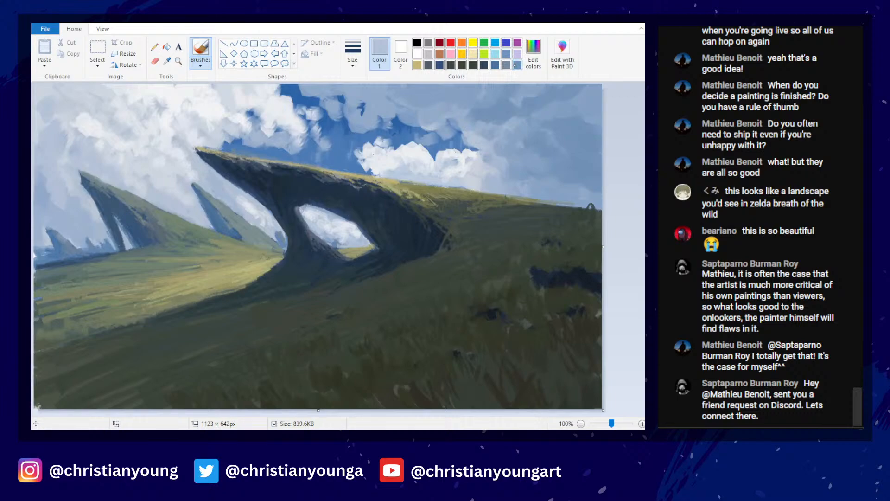
- Mix a darker blue from the last saved palette colour and paint broad strokes through the clouds over the right hill
{"action": "left_click", "coordinate": [518, 64]}
{"action": "left_click", "coordinate": [533, 54]}
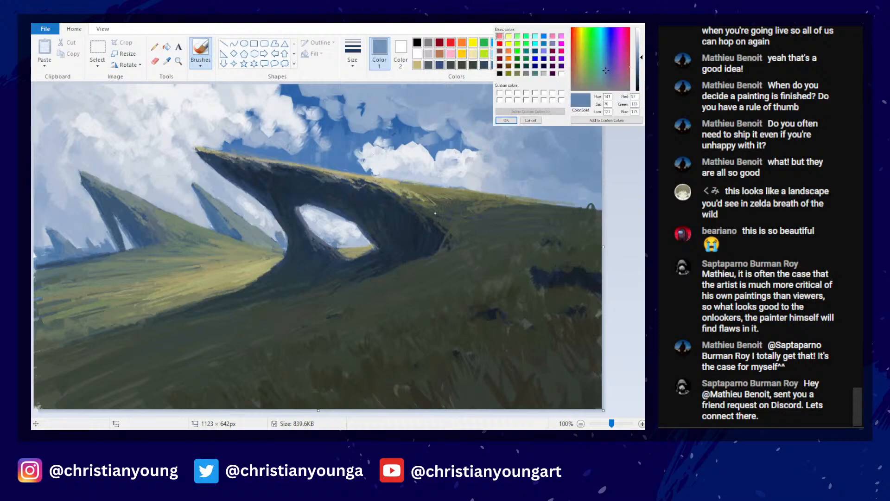
{"action": "left_click", "coordinate": [272, 271]}
{"action": "mouse_move", "coordinate": [571, 144]}
{"action": "left_mouse_down"}
{"action": "mouse_move", "coordinate": [588, 150]}
{"action": "mouse_move", "coordinate": [593, 128]}
{"action": "left_mouse_up"}
{"action": "left_click_drag", "start_coordinate": [528, 98], "coordinate": [604, 109]}
{"action": "mouse_move", "coordinate": [518, 161]}
{"action": "left_mouse_down"}
{"action": "mouse_move", "coordinate": [567, 146]}
{"action": "mouse_move", "coordinate": [602, 156]}
{"action": "left_mouse_up"}
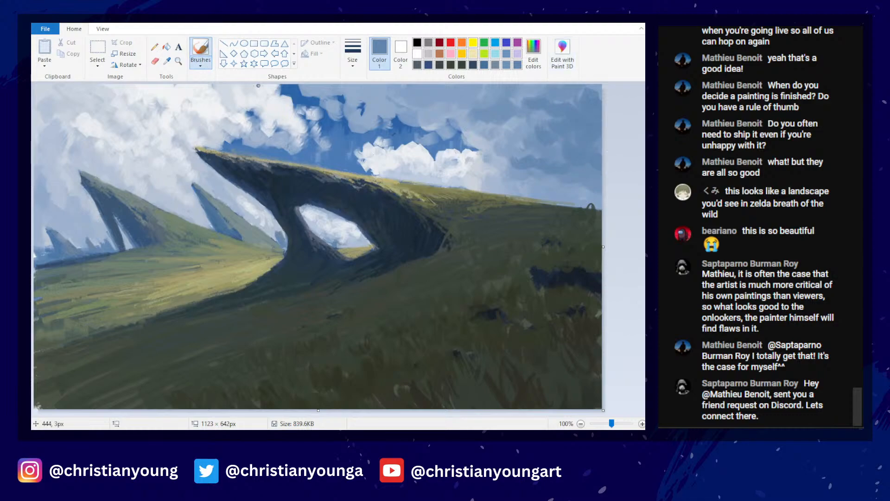
{"action": "left_click_drag", "start_coordinate": [555, 172], "coordinate": [575, 181]}
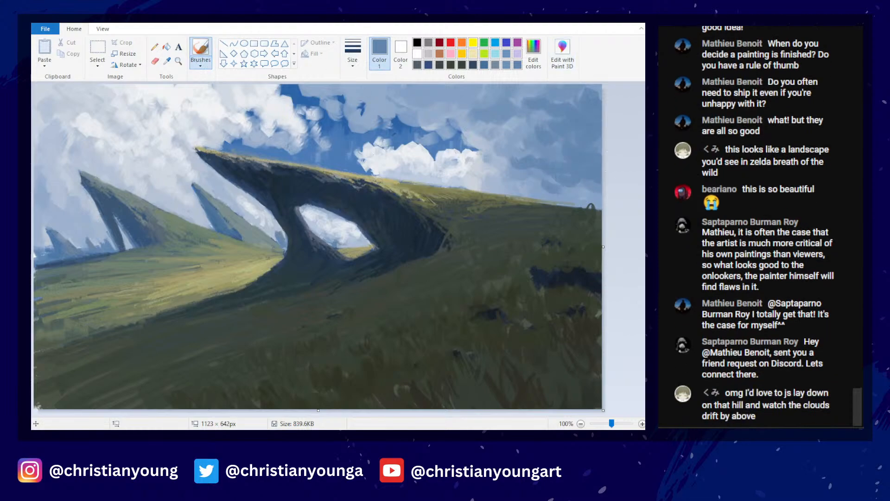
- Sample the blue-grey of the sky just above the right hill's crest to continue blending the clouds there
{"action": "left_click", "coordinate": [167, 62]}
{"action": "left_click", "coordinate": [560, 186]}
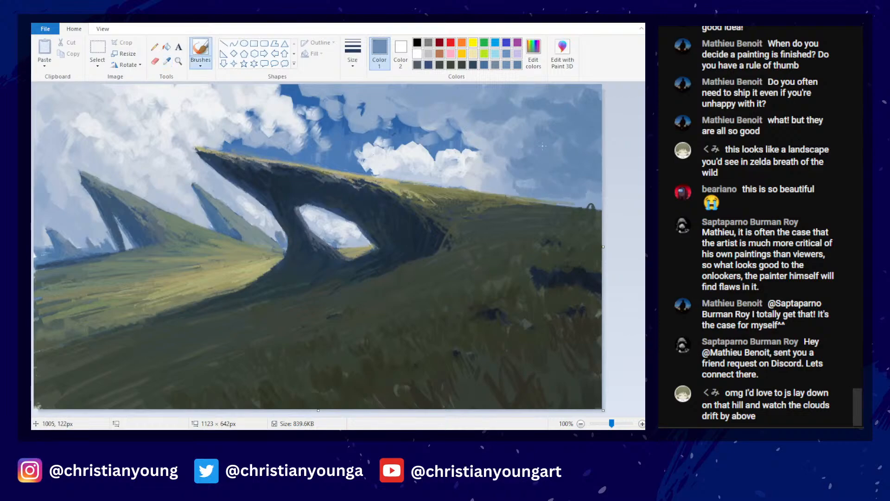
{"action": "scroll", "coordinate": [504, 223], "scroll_direction": "down", "scroll_amount": 2}
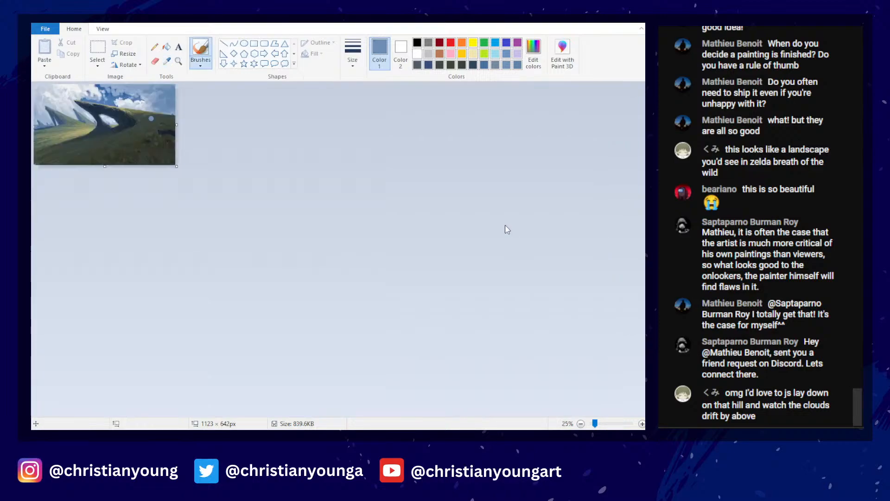
{"action": "scroll", "coordinate": [505, 229], "scroll_direction": "up", "scroll_amount": 2}
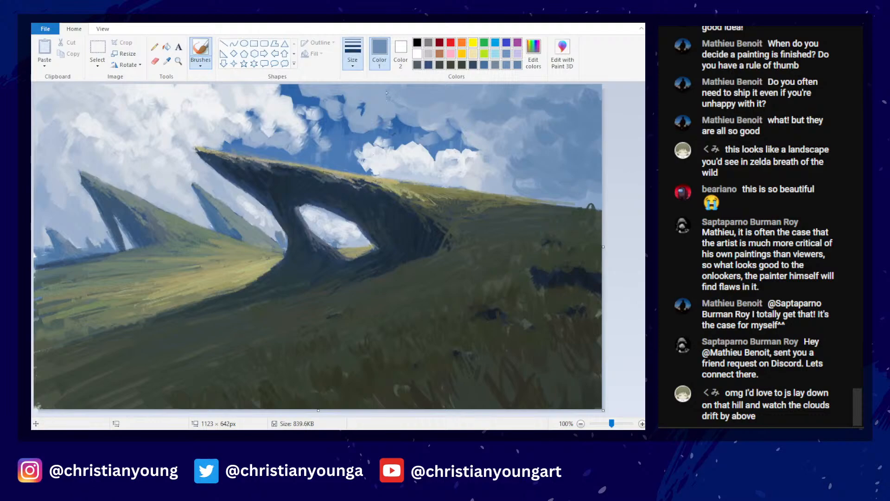
- Sample shadow greens from the hillside below the arch and add small grass strokes along the shadow's edge
{"action": "left_click", "coordinate": [167, 60]}
{"action": "left_click", "coordinate": [242, 313]}
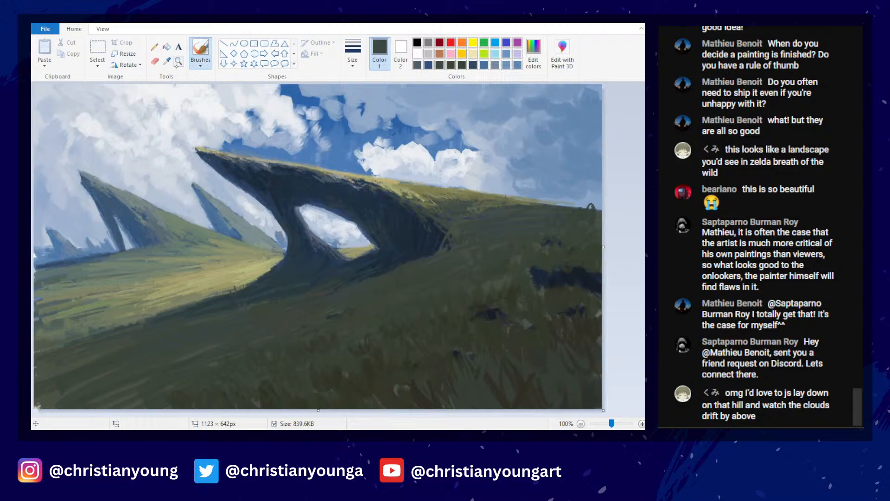
{"action": "left_click", "coordinate": [167, 61]}
{"action": "left_click", "coordinate": [252, 277]}
{"action": "left_click", "coordinate": [167, 61]}
{"action": "left_click", "coordinate": [357, 283]}
{"action": "scroll", "coordinate": [433, 212], "scroll_direction": "down", "scroll_amount": 2}
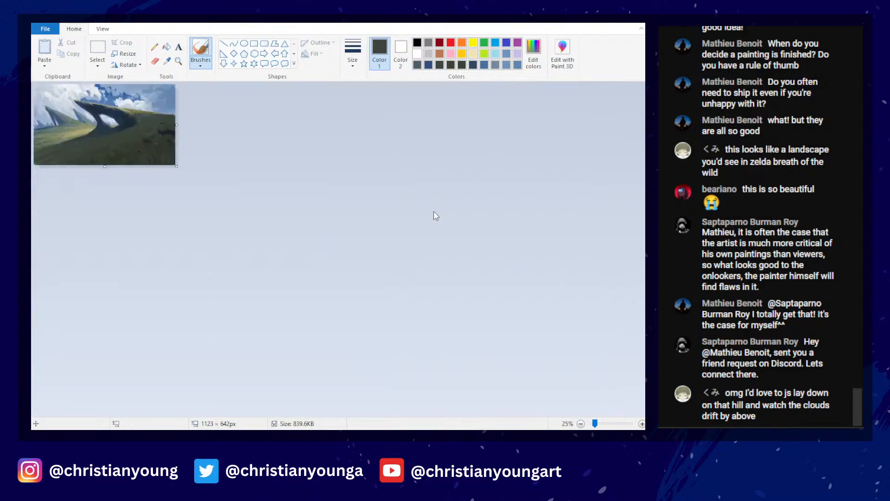
{"action": "scroll", "coordinate": [436, 210], "scroll_direction": "up", "scroll_amount": 2}
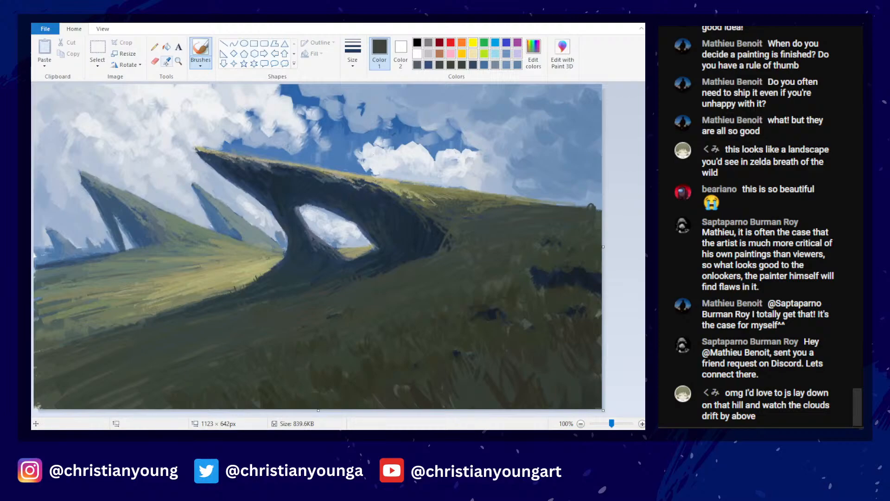
- Sample the dark foreground green, mix darker variations of it and paint grass blades along the painting's lower right and lower centre
{"action": "left_click", "coordinate": [167, 61]}
{"action": "left_click", "coordinate": [365, 385]}
{"action": "left_click", "coordinate": [534, 51]}
{"action": "left_click", "coordinate": [507, 120]}
{"action": "mouse_move", "coordinate": [464, 406]}
{"action": "left_mouse_down"}
{"action": "mouse_move", "coordinate": [488, 406]}
{"action": "mouse_move", "coordinate": [478, 372]}
{"action": "mouse_move", "coordinate": [496, 409]}
{"action": "mouse_move", "coordinate": [496, 365]}
{"action": "mouse_move", "coordinate": [537, 353]}
{"action": "mouse_move", "coordinate": [526, 349]}
{"action": "mouse_move", "coordinate": [558, 387]}
{"action": "mouse_move", "coordinate": [563, 364]}
{"action": "left_mouse_up"}
{"action": "mouse_move", "coordinate": [567, 389]}
{"action": "left_mouse_down"}
{"action": "mouse_move", "coordinate": [554, 353]}
{"action": "mouse_move", "coordinate": [576, 366]}
{"action": "left_mouse_up"}
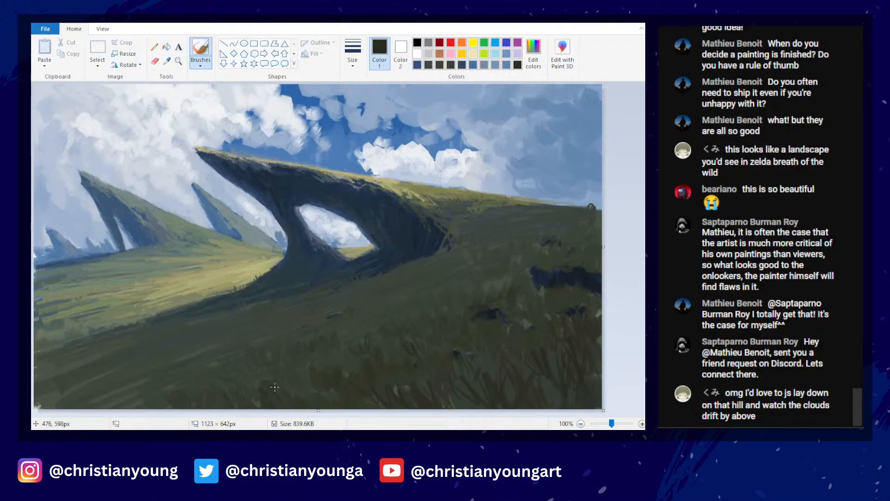
{"action": "left_click_drag", "start_coordinate": [281, 394], "coordinate": [290, 374]}
{"action": "key", "text": "Return"}
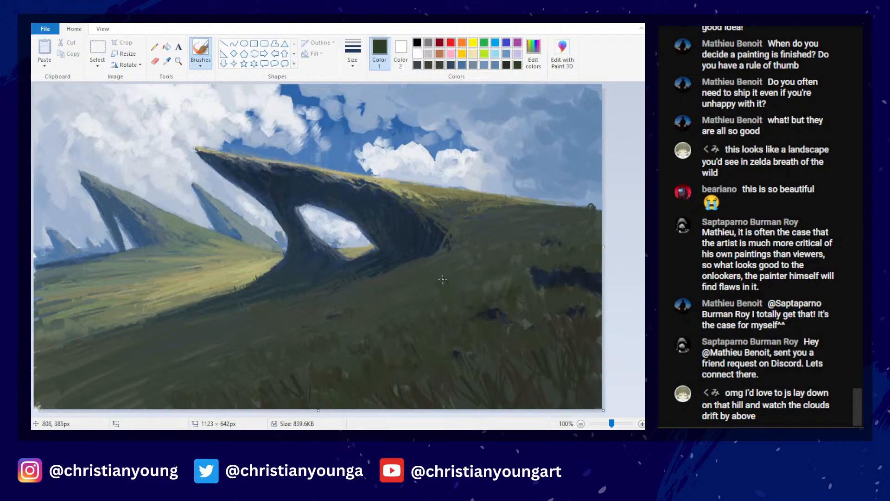
- Mix another dark green and cover the light gap in the lower-left corner of the painting
{"action": "left_click", "coordinate": [533, 54]}
{"action": "left_click", "coordinate": [515, 122]}
{"action": "scroll", "coordinate": [372, 230], "scroll_direction": "down", "scroll_amount": 2}
{"action": "scroll", "coordinate": [372, 230], "scroll_direction": "up", "scroll_amount": 2}
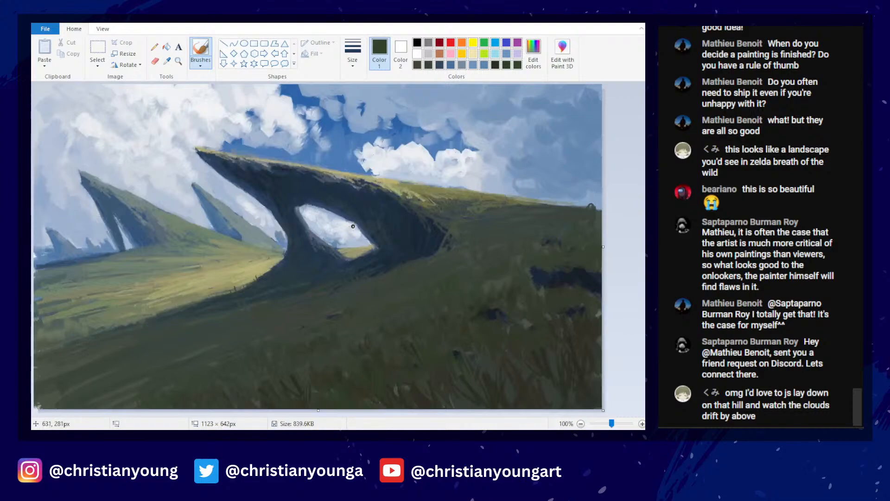
{"action": "left_click_drag", "start_coordinate": [42, 395], "coordinate": [43, 408]}
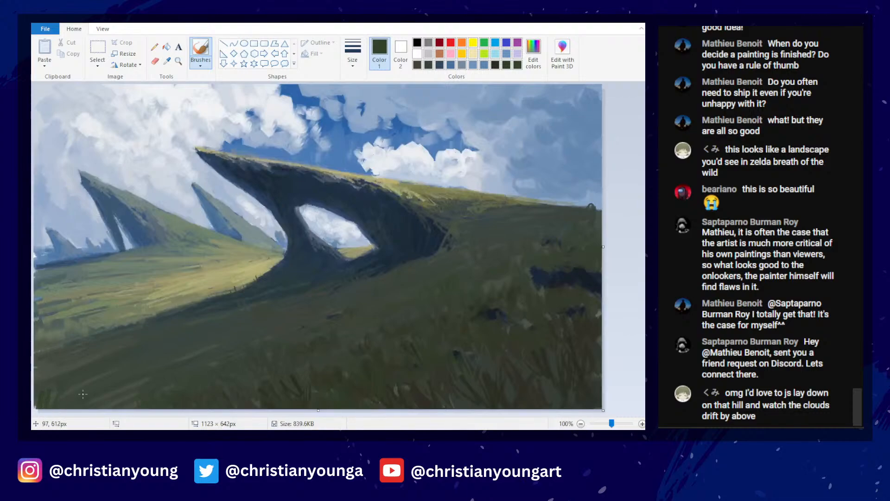
- Sample the pale yellow beside the arch's foot, adjust it and paint light strokes over the sunlit slope and under the arch
{"action": "left_click", "coordinate": [354, 58]}
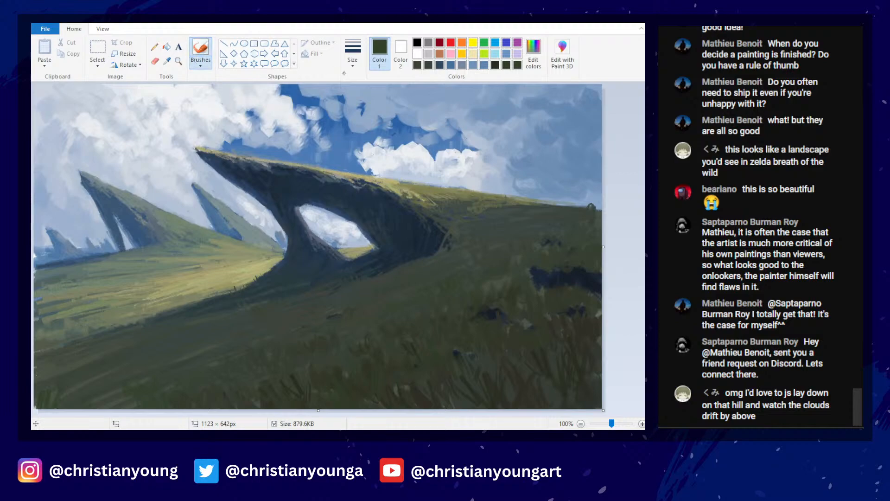
{"action": "left_click", "coordinate": [167, 61]}
{"action": "left_click", "coordinate": [257, 266]}
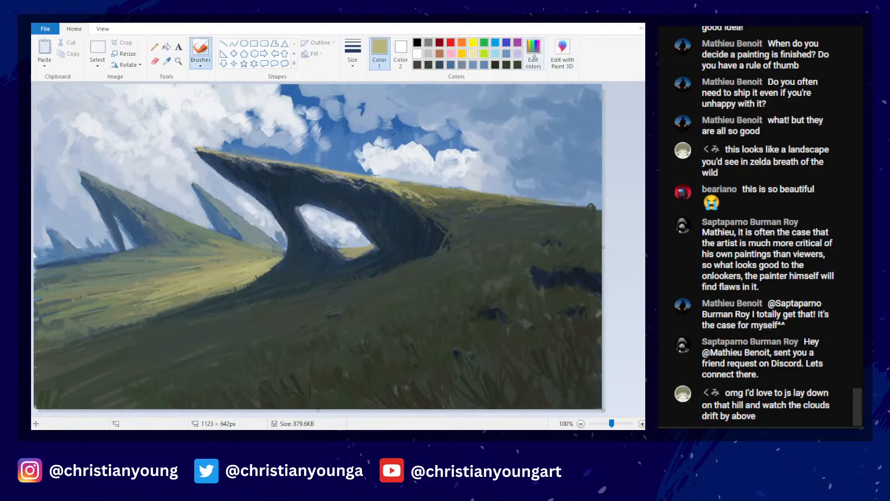
{"action": "left_click", "coordinate": [533, 51]}
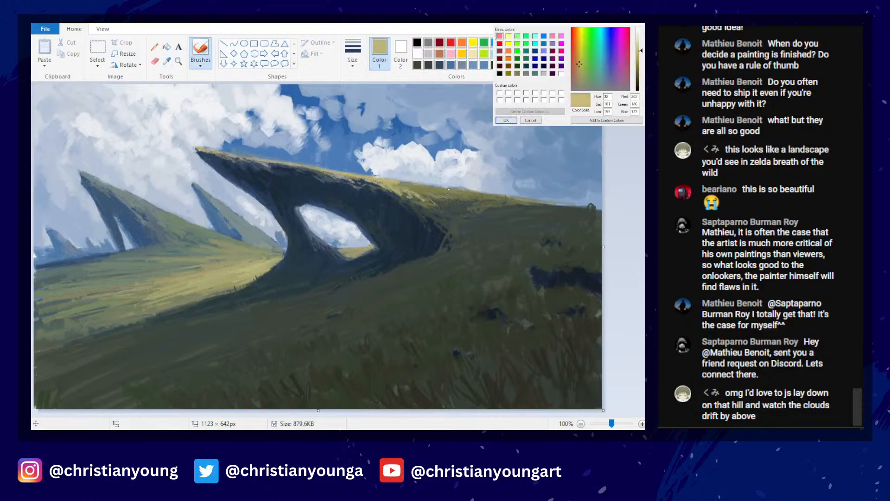
{"action": "key", "text": "Return"}
{"action": "mouse_move", "coordinate": [218, 270]}
{"action": "left_mouse_down"}
{"action": "mouse_move", "coordinate": [170, 281]}
{"action": "mouse_move", "coordinate": [229, 275]}
{"action": "mouse_move", "coordinate": [225, 284]}
{"action": "mouse_move", "coordinate": [106, 291]}
{"action": "left_mouse_up"}
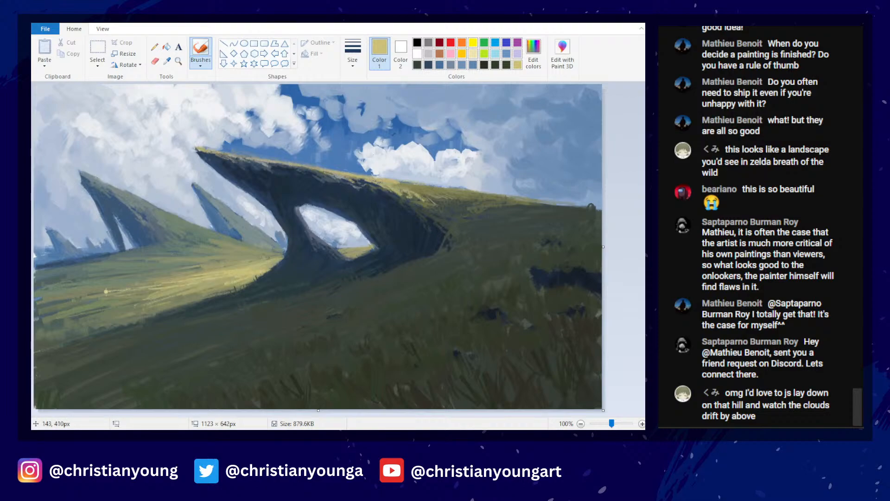
{"action": "mouse_move", "coordinate": [203, 289]}
{"action": "left_mouse_down"}
{"action": "mouse_move", "coordinate": [149, 294]}
{"action": "mouse_move", "coordinate": [147, 303]}
{"action": "left_mouse_up"}
{"action": "left_click_drag", "start_coordinate": [251, 277], "coordinate": [236, 282]}
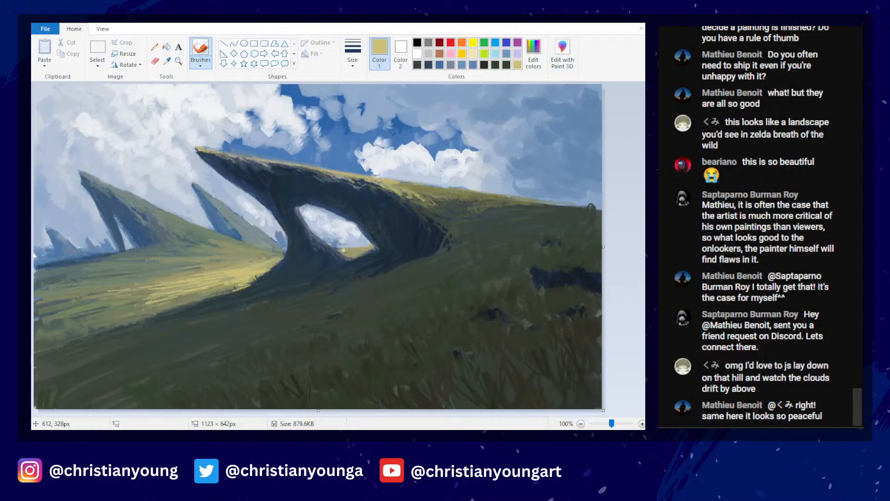
{"action": "mouse_move", "coordinate": [361, 252]}
{"action": "left_mouse_down"}
{"action": "mouse_move", "coordinate": [343, 252]}
{"action": "mouse_move", "coordinate": [366, 254]}
{"action": "left_mouse_up"}
- Mix a warm orange-tan from the yellow and paint streaks across the sunlit grass slope
{"action": "left_click", "coordinate": [533, 52]}
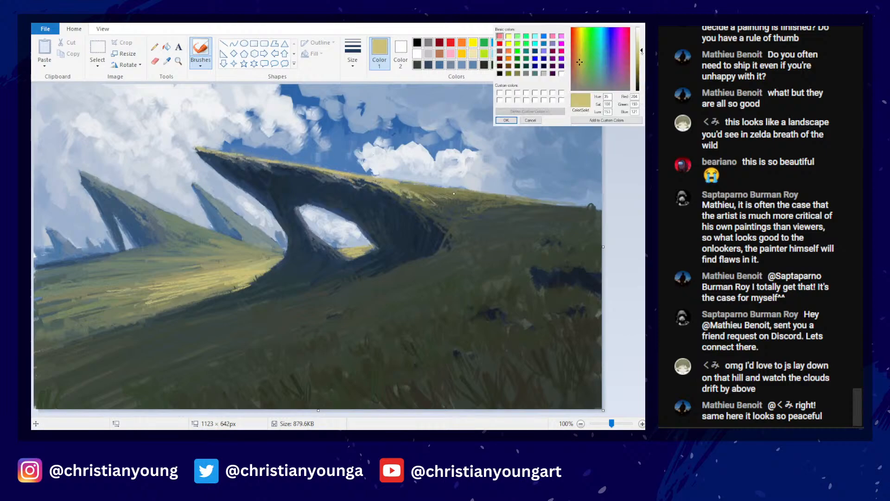
{"action": "left_click", "coordinate": [577, 68]}
{"action": "left_click", "coordinate": [507, 120]}
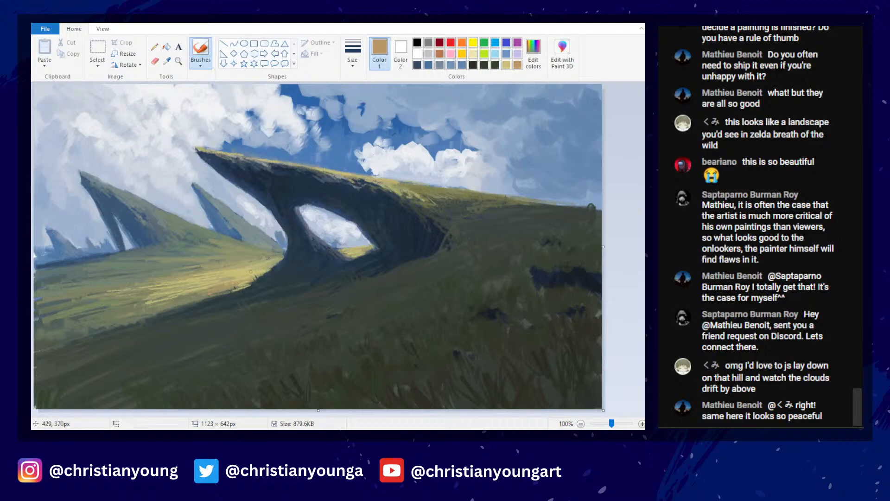
{"action": "left_click", "coordinate": [533, 52]}
{"action": "left_click", "coordinate": [506, 120]}
{"action": "left_click_drag", "start_coordinate": [199, 296], "coordinate": [146, 309]}
{"action": "left_click_drag", "start_coordinate": [111, 281], "coordinate": [156, 274]}
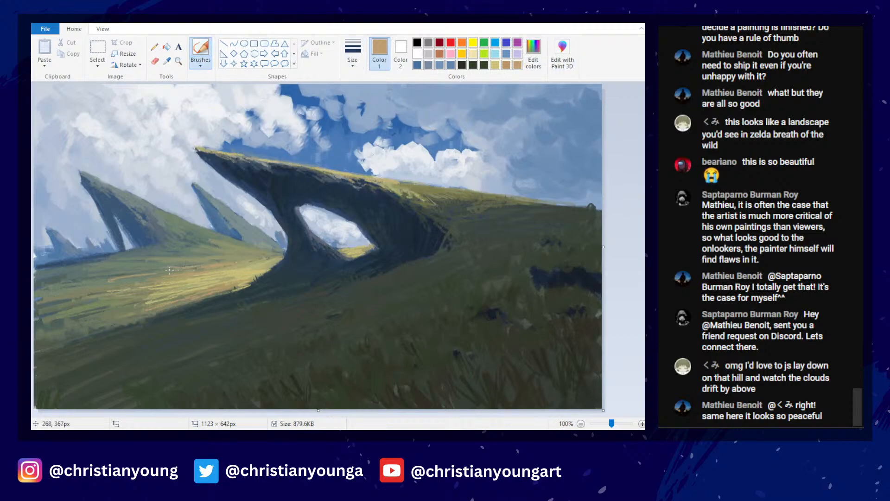
- Mix a muted khaki and add short strokes to the middle of the sunlit slope
{"action": "left_click", "coordinate": [534, 51]}
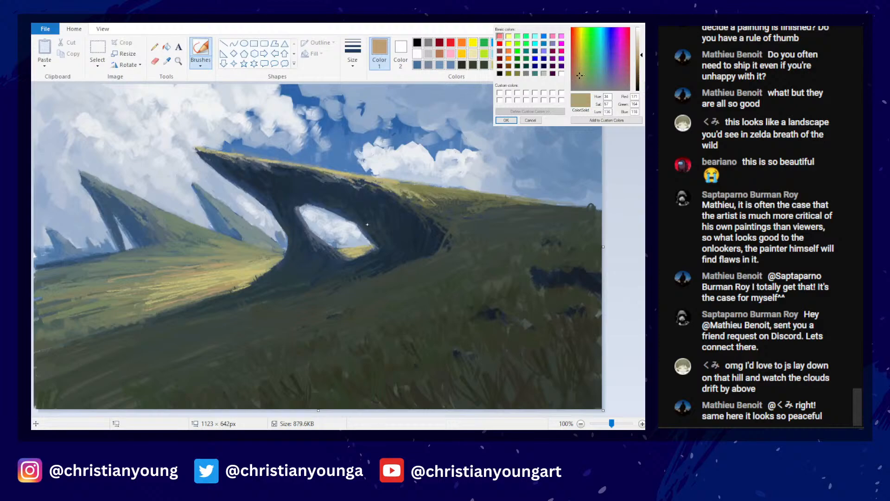
{"action": "key", "text": "Return"}
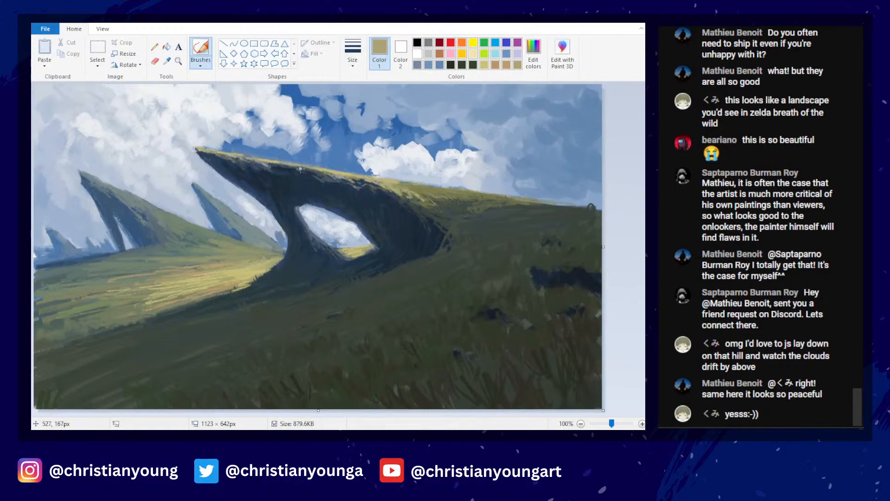
{"action": "mouse_move", "coordinate": [133, 275]}
{"action": "left_mouse_down"}
{"action": "mouse_move", "coordinate": [53, 284]}
{"action": "mouse_move", "coordinate": [122, 286]}
{"action": "mouse_move", "coordinate": [150, 275]}
{"action": "left_mouse_up"}
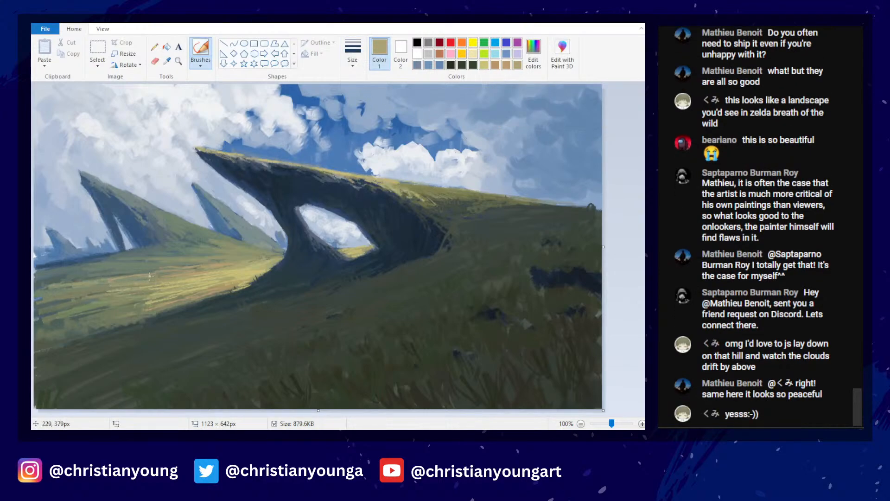
{"action": "scroll", "coordinate": [284, 273], "scroll_direction": "down", "scroll_amount": 3}
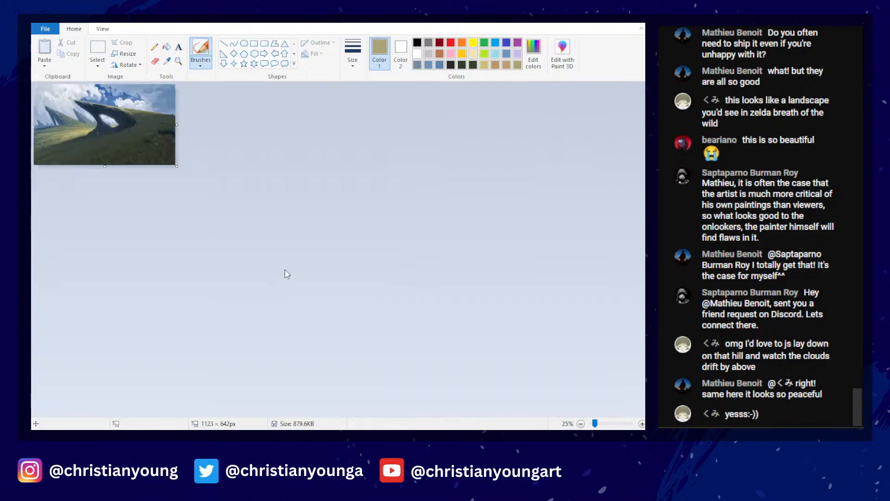
{"action": "scroll", "coordinate": [290, 274], "scroll_direction": "up", "scroll_amount": 3}
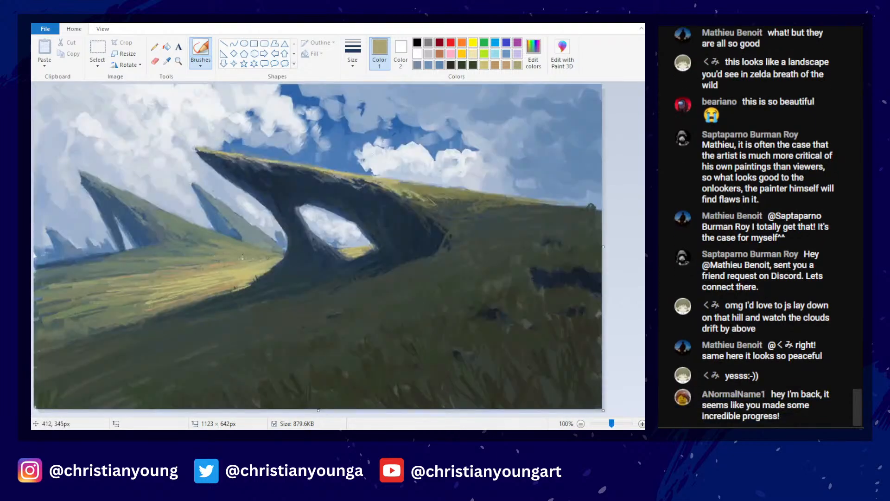
- Sample the olive green just behind the sunlit slope for touching up the distant hillside
{"action": "left_click", "coordinate": [167, 61]}
{"action": "left_click", "coordinate": [225, 249]}
{"action": "scroll", "coordinate": [322, 183], "scroll_direction": "down", "scroll_amount": 3}
{"action": "scroll", "coordinate": [322, 183], "scroll_direction": "down", "scroll_amount": 1}
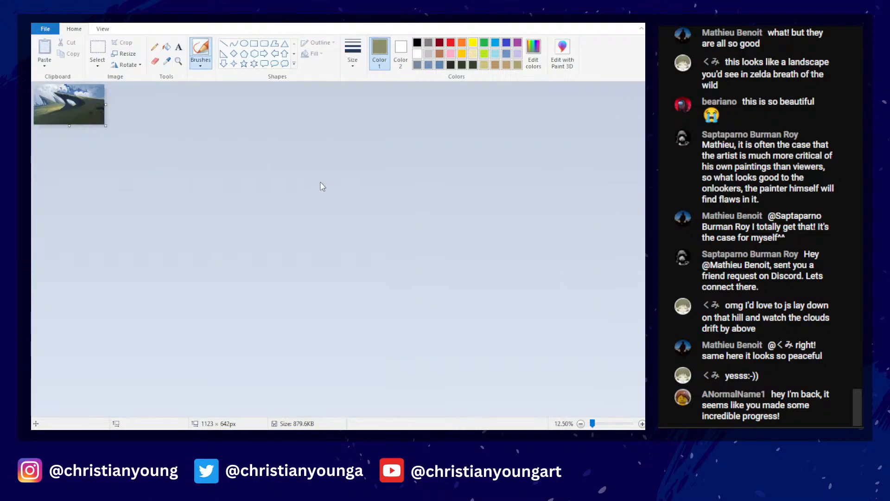
{"action": "scroll", "coordinate": [323, 177], "scroll_direction": "up", "scroll_amount": 4}
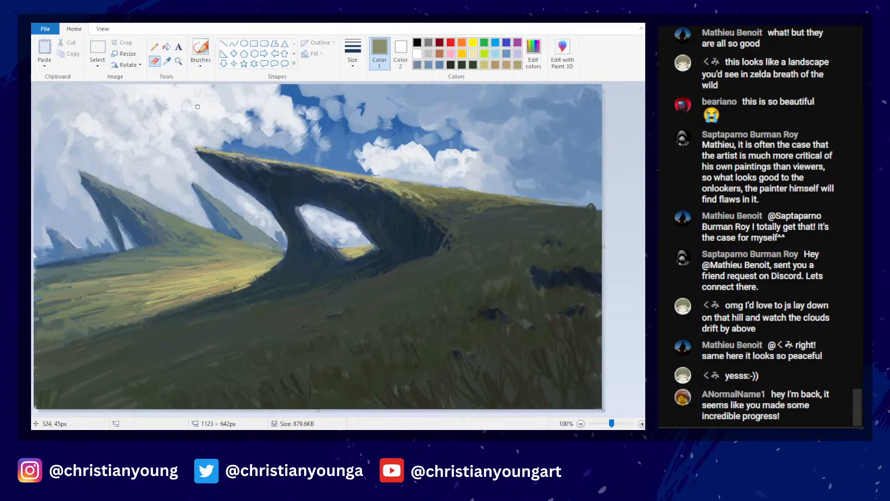
- Sample the left foreground's shadow green and paint along the left spire's upper edge, resampling green from its slope
{"action": "left_click", "coordinate": [166, 61]}
{"action": "left_click", "coordinate": [64, 328]}
{"action": "left_click", "coordinate": [201, 49]}
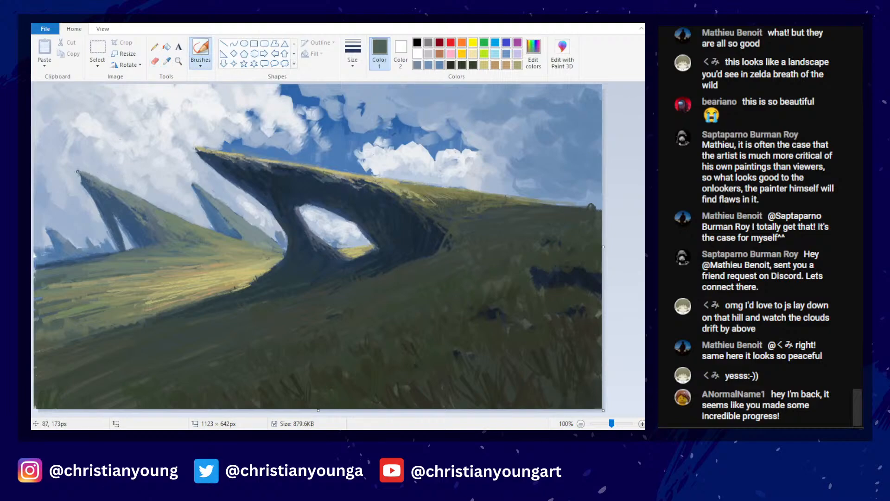
{"action": "left_click_drag", "start_coordinate": [84, 173], "coordinate": [109, 189]}
{"action": "left_click", "coordinate": [166, 61]}
{"action": "left_click", "coordinate": [127, 197]}
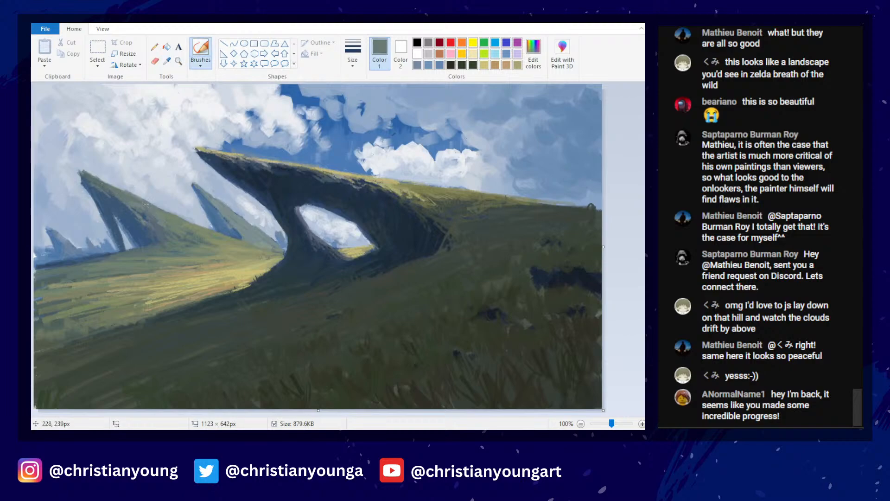
{"action": "scroll", "coordinate": [226, 205], "scroll_direction": "down", "scroll_amount": 2}
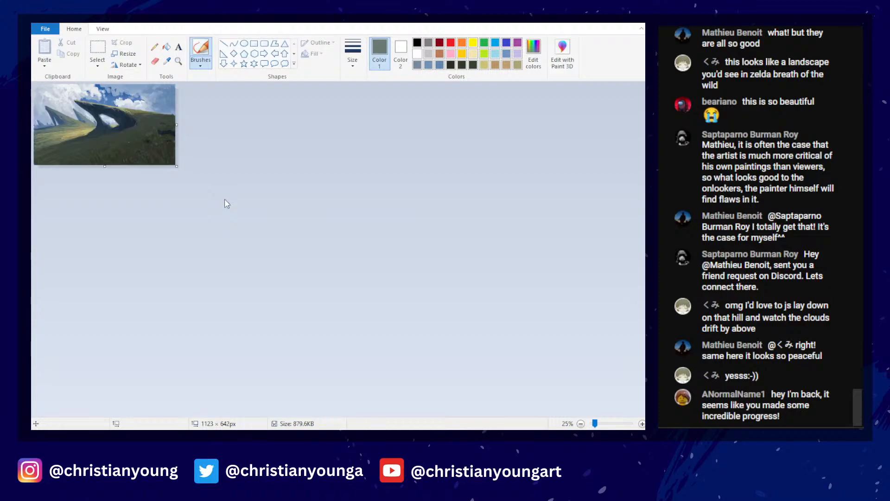
{"action": "scroll", "coordinate": [226, 202], "scroll_direction": "up", "scroll_amount": 2}
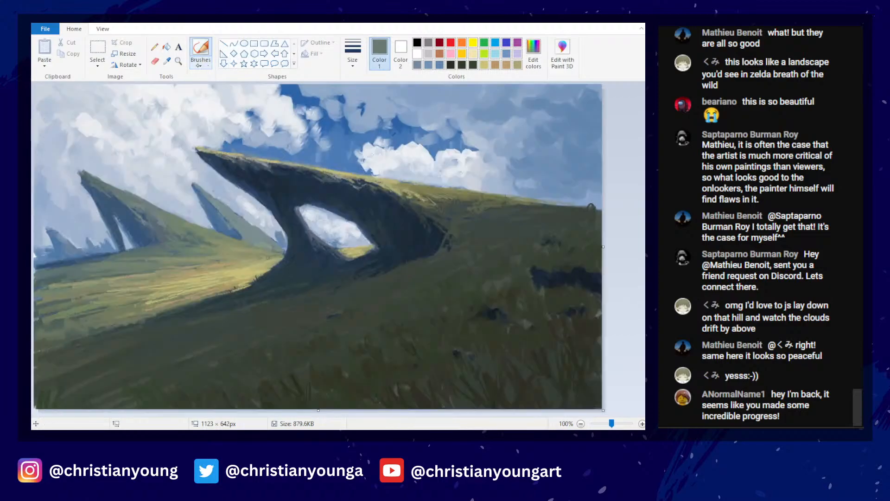
- Sample the blue-grey of the upper-right clouds, mix a greyer tone and paint dark patches into the clouds above the arch's tip
{"action": "left_click", "coordinate": [167, 61]}
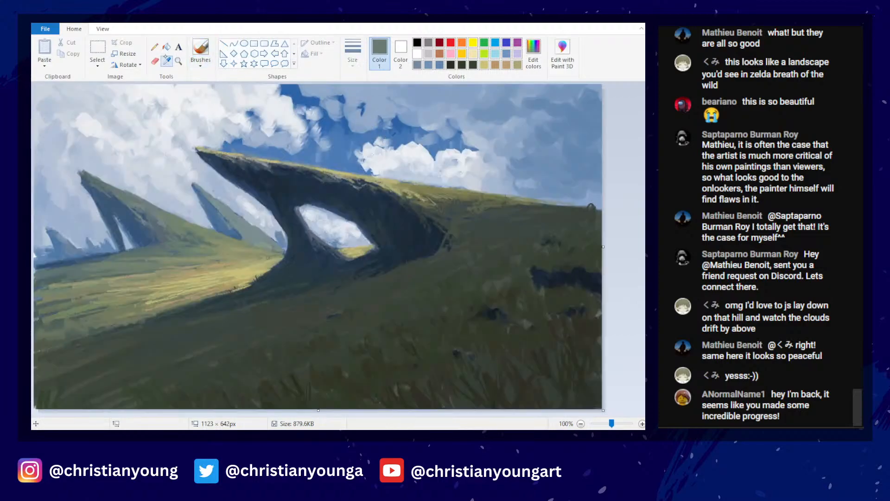
{"action": "left_click", "coordinate": [547, 109]}
{"action": "mouse_move", "coordinate": [210, 93]}
{"action": "left_mouse_down"}
{"action": "mouse_move", "coordinate": [172, 98]}
{"action": "mouse_move", "coordinate": [179, 104]}
{"action": "left_mouse_up"}
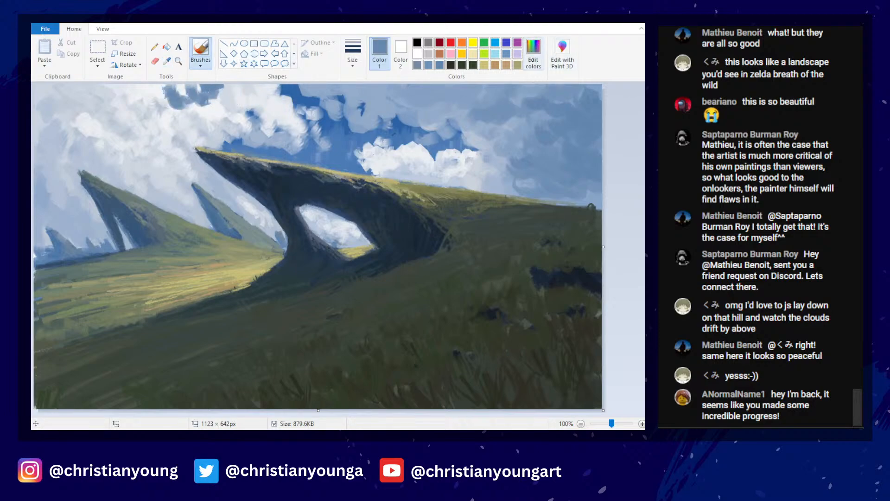
{"action": "left_click", "coordinate": [533, 53]}
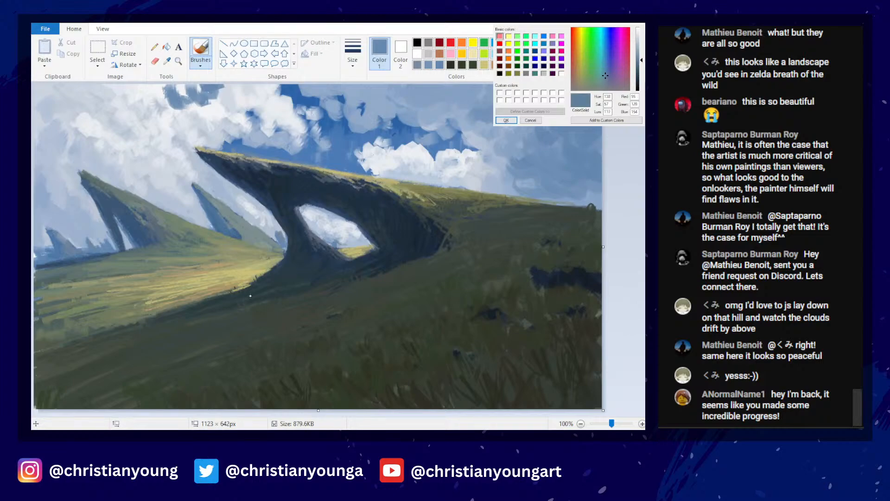
{"action": "left_click", "coordinate": [506, 120]}
{"action": "mouse_move", "coordinate": [186, 107]}
{"action": "left_mouse_down"}
{"action": "mouse_move", "coordinate": [157, 97]}
{"action": "mouse_move", "coordinate": [176, 86]}
{"action": "mouse_move", "coordinate": [225, 104]}
{"action": "mouse_move", "coordinate": [239, 91]}
{"action": "mouse_move", "coordinate": [208, 124]}
{"action": "mouse_move", "coordinate": [167, 89]}
{"action": "mouse_move", "coordinate": [169, 100]}
{"action": "mouse_move", "coordinate": [135, 83]}
{"action": "left_mouse_up"}
{"action": "left_click_drag", "start_coordinate": [157, 93], "coordinate": [164, 121]}
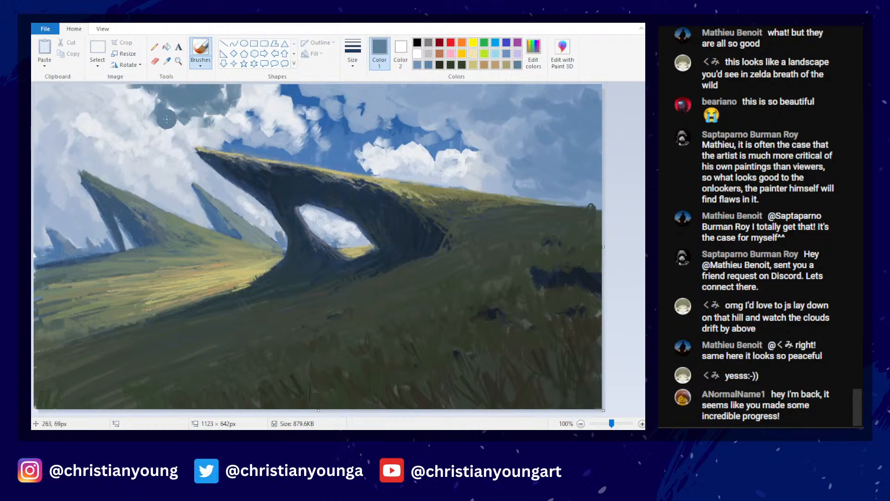
- Sample tones from the new dark patches and blend them through the clouds between the left spire and the arch's tip
{"action": "left_click", "coordinate": [166, 61]}
{"action": "left_click", "coordinate": [161, 97]}
{"action": "mouse_move", "coordinate": [141, 89]}
{"action": "left_mouse_down"}
{"action": "mouse_move", "coordinate": [115, 90]}
{"action": "mouse_move", "coordinate": [125, 115]}
{"action": "mouse_move", "coordinate": [85, 86]}
{"action": "mouse_move", "coordinate": [135, 106]}
{"action": "mouse_move", "coordinate": [160, 93]}
{"action": "mouse_move", "coordinate": [178, 119]}
{"action": "left_mouse_up"}
{"action": "left_click", "coordinate": [167, 61]}
{"action": "left_click", "coordinate": [156, 113]}
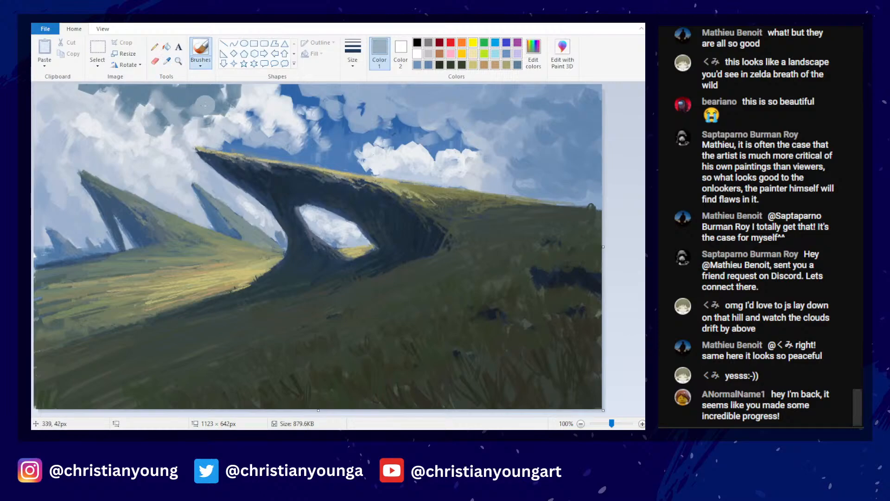
{"action": "left_click", "coordinate": [167, 61]}
{"action": "left_click", "coordinate": [175, 100]}
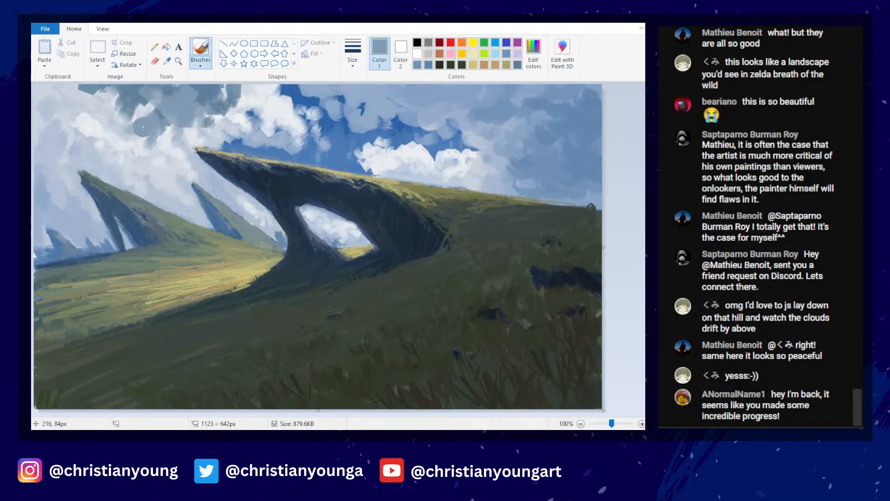
- Undo the last several grey cloud strokes above the spires
{"action": "scroll", "coordinate": [352, 197], "scroll_direction": "down", "scroll_amount": 3}
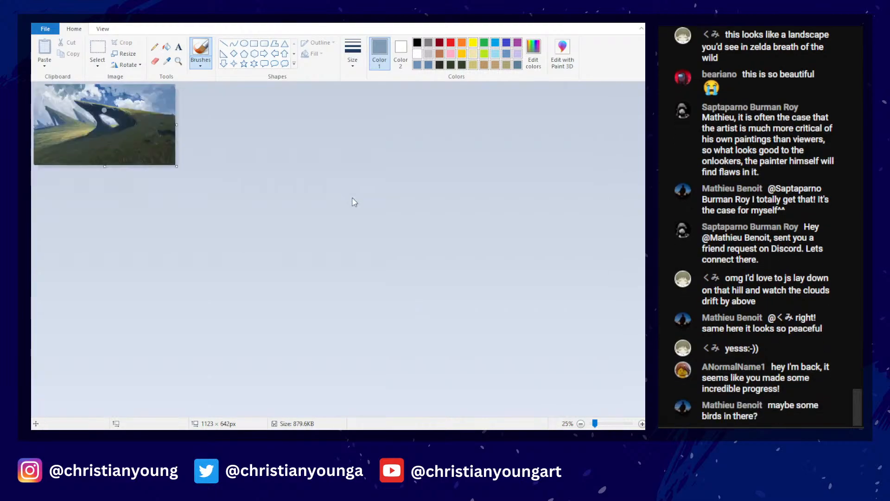
{"action": "scroll", "coordinate": [377, 219], "scroll_direction": "up", "scroll_amount": 3}
{"action": "key", "text": "ctrl+z"}
{"action": "key", "text": "ctrl+z"}
{"action": "key", "text": "ctrl+z"}
{"action": "key", "text": "ctrl+z"}
{"action": "key", "text": "ctrl+z"}
{"action": "key", "text": "ctrl+z"}
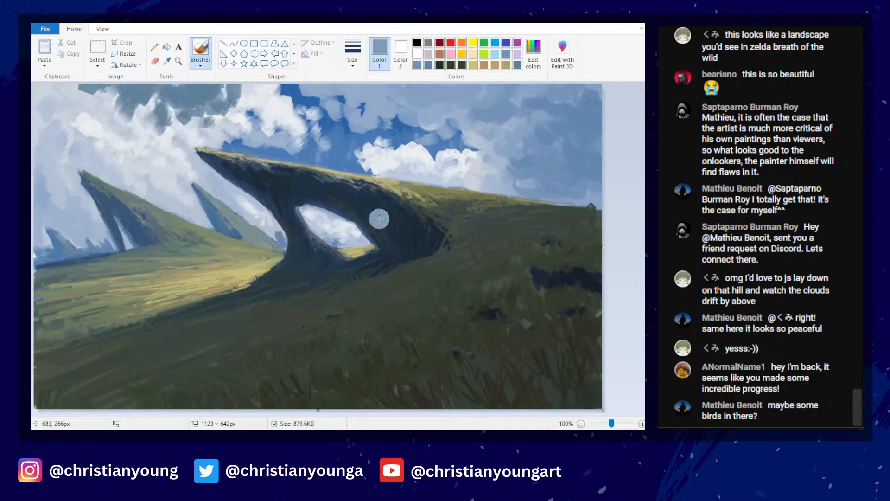
- Sample greys from the clouds and paint dark cloud patches along the sky's upper edge above the arch
{"action": "left_click", "coordinate": [167, 60]}
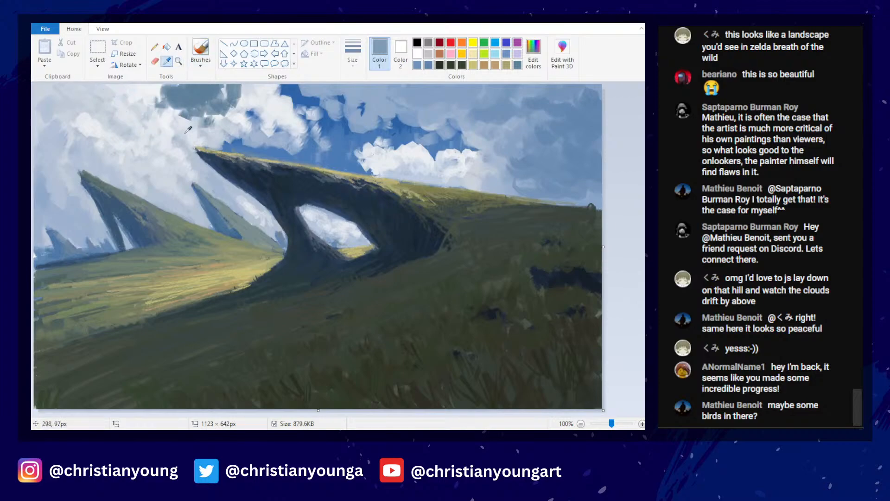
{"action": "left_click", "coordinate": [207, 108]}
{"action": "left_click_drag", "start_coordinate": [211, 99], "coordinate": [234, 95]}
{"action": "left_click", "coordinate": [167, 60]}
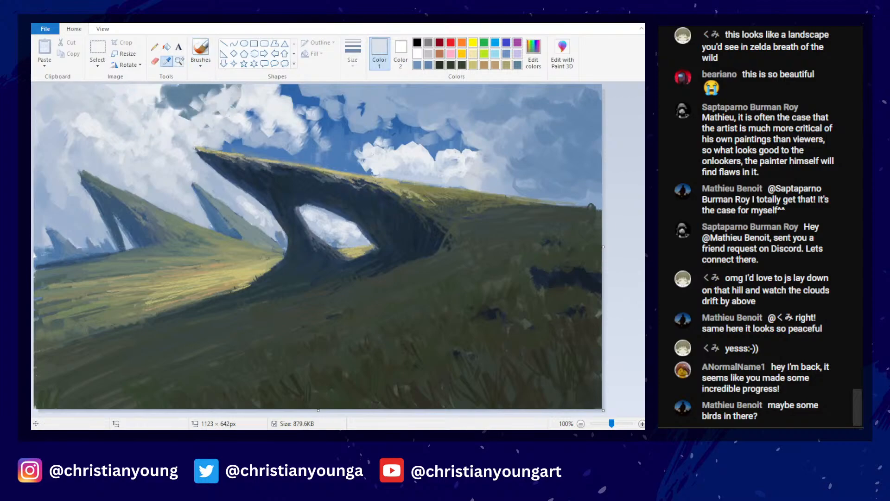
{"action": "left_click", "coordinate": [190, 96]}
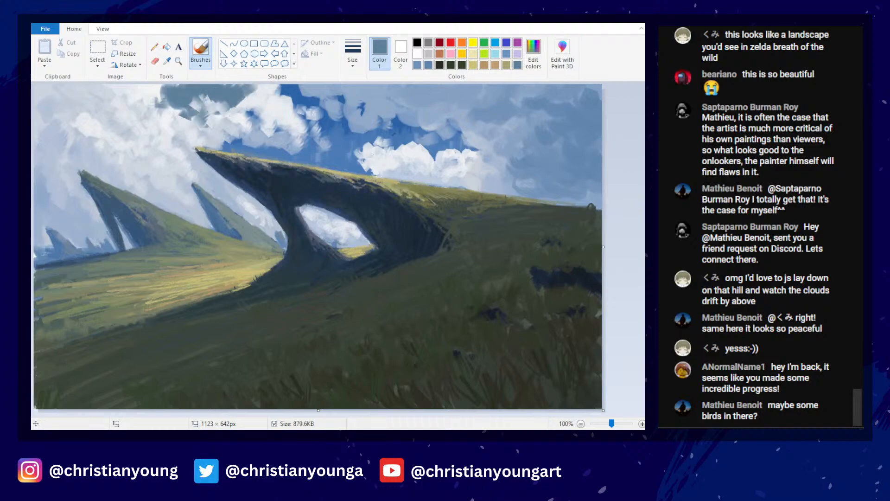
{"action": "left_click_drag", "start_coordinate": [289, 90], "coordinate": [275, 112]}
{"action": "left_click_drag", "start_coordinate": [299, 93], "coordinate": [339, 91]}
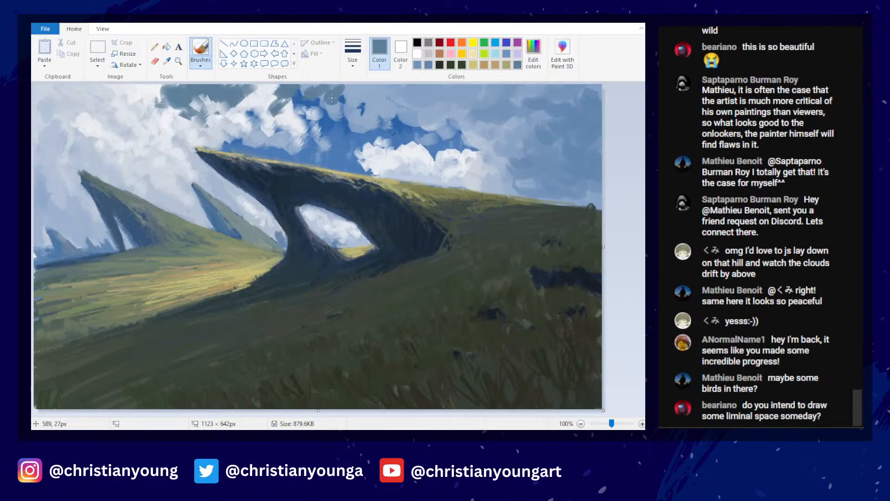
- Paint a dark grey patch into the clouds above the gap between the two spires, resampling its tone
{"action": "scroll", "coordinate": [407, 156], "scroll_direction": "down", "scroll_amount": 3}
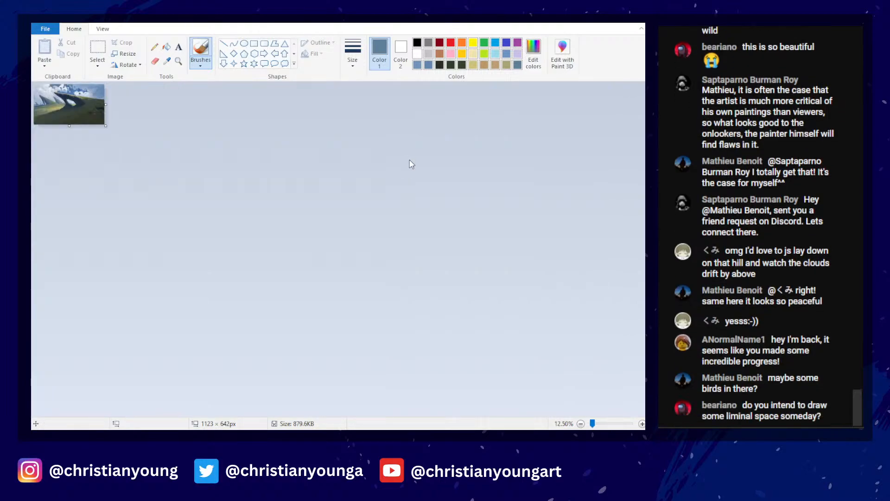
{"action": "scroll", "coordinate": [410, 160], "scroll_direction": "up", "scroll_amount": 3}
{"action": "scroll", "coordinate": [413, 158], "scroll_direction": "down", "scroll_amount": 1}
{"action": "scroll", "coordinate": [417, 162], "scroll_direction": "up", "scroll_amount": 1}
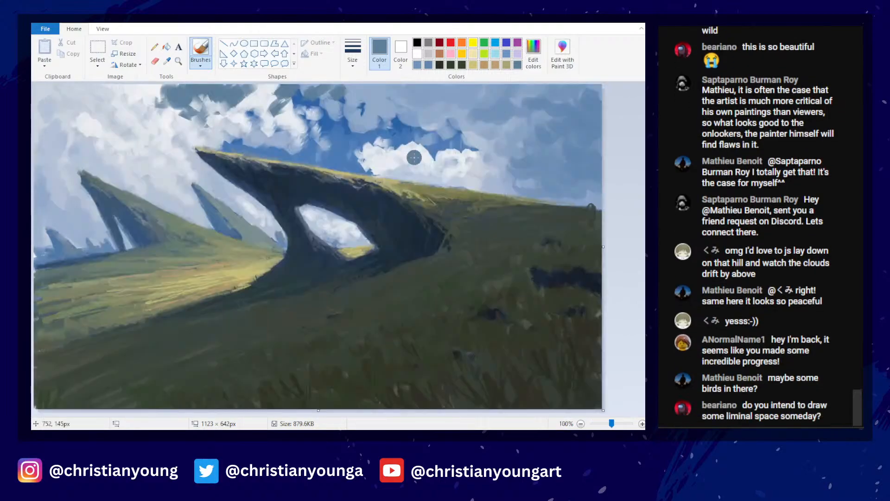
{"action": "mouse_move", "coordinate": [137, 105]}
{"action": "left_mouse_down"}
{"action": "mouse_move", "coordinate": [158, 96]}
{"action": "mouse_move", "coordinate": [136, 118]}
{"action": "mouse_move", "coordinate": [155, 90]}
{"action": "mouse_move", "coordinate": [134, 100]}
{"action": "mouse_move", "coordinate": [132, 125]}
{"action": "mouse_move", "coordinate": [139, 90]}
{"action": "mouse_move", "coordinate": [171, 102]}
{"action": "mouse_move", "coordinate": [137, 128]}
{"action": "left_mouse_up"}
{"action": "left_click", "coordinate": [167, 60]}
{"action": "left_click", "coordinate": [141, 106]}
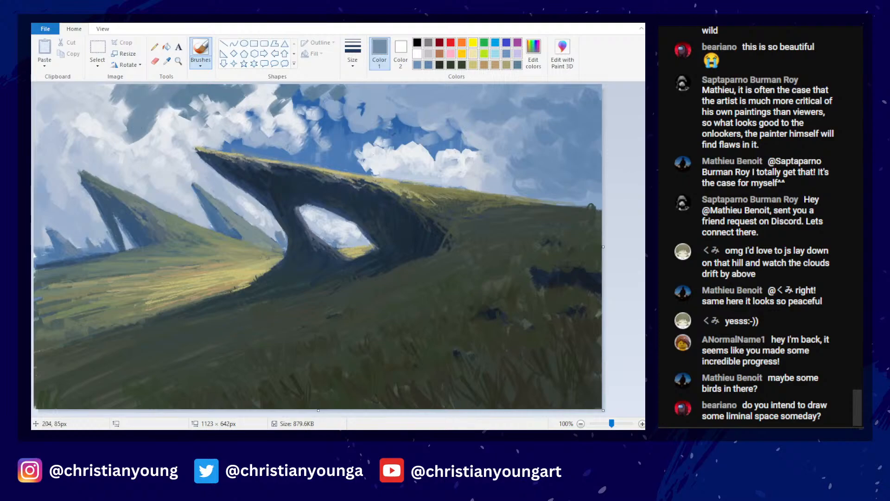
- Sample the blue-grey of the upper-right clouds and blend it into the dark cloud patch above the arch
{"action": "left_click", "coordinate": [353, 54]}
{"action": "left_click", "coordinate": [167, 61]}
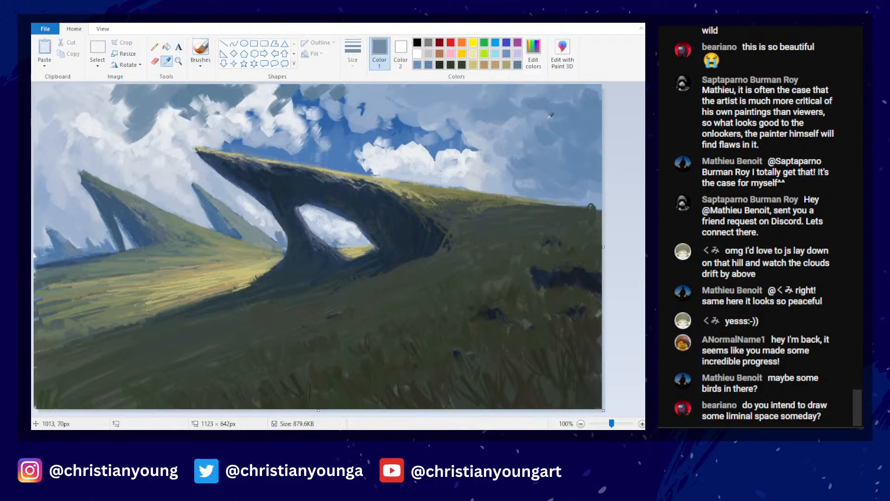
{"action": "left_click", "coordinate": [399, 94]}
{"action": "left_click_drag", "start_coordinate": [311, 97], "coordinate": [284, 110]}
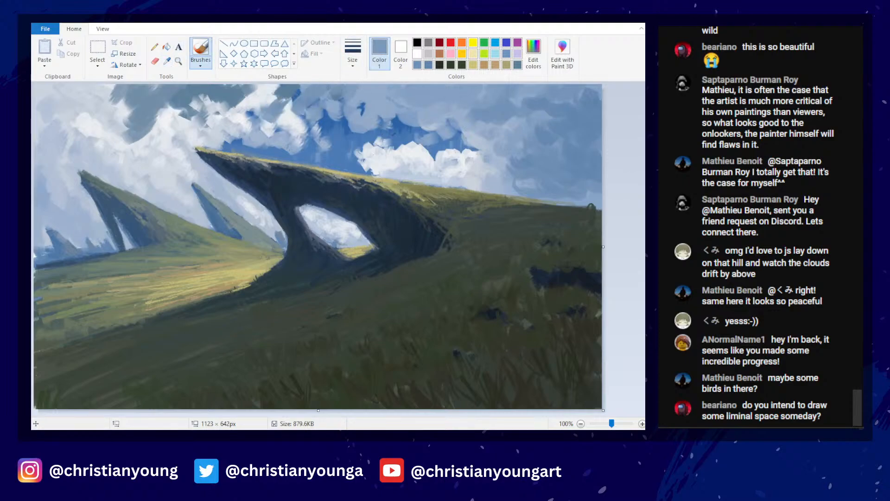
- Sample the dark blue at the far left horizon and paint thin shadow strokes across the hill below the left spire
{"action": "scroll", "coordinate": [426, 122], "scroll_direction": "down", "scroll_amount": 2}
{"action": "scroll", "coordinate": [433, 127], "scroll_direction": "down", "scroll_amount": 1}
{"action": "scroll", "coordinate": [432, 127], "scroll_direction": "up", "scroll_amount": 3}
{"action": "left_click", "coordinate": [167, 61]}
{"action": "left_click", "coordinate": [46, 269]}
{"action": "left_click_drag", "start_coordinate": [92, 266], "coordinate": [39, 271]}
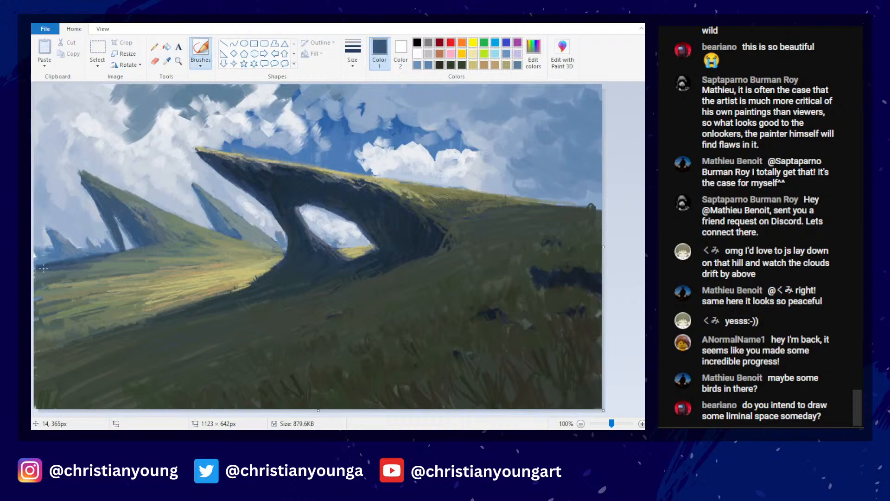
{"action": "mouse_move", "coordinate": [120, 262]}
{"action": "left_mouse_down"}
{"action": "mouse_move", "coordinate": [92, 265]}
{"action": "mouse_move", "coordinate": [132, 265]}
{"action": "left_mouse_up"}
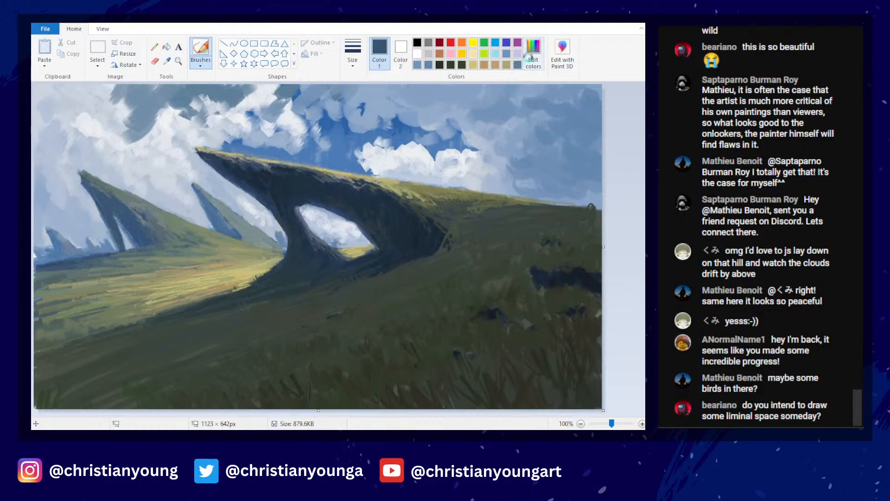
- Mix a lighter blue and paint a small flower in the right foreground grass
{"action": "left_click", "coordinate": [534, 53]}
{"action": "left_click", "coordinate": [606, 72]}
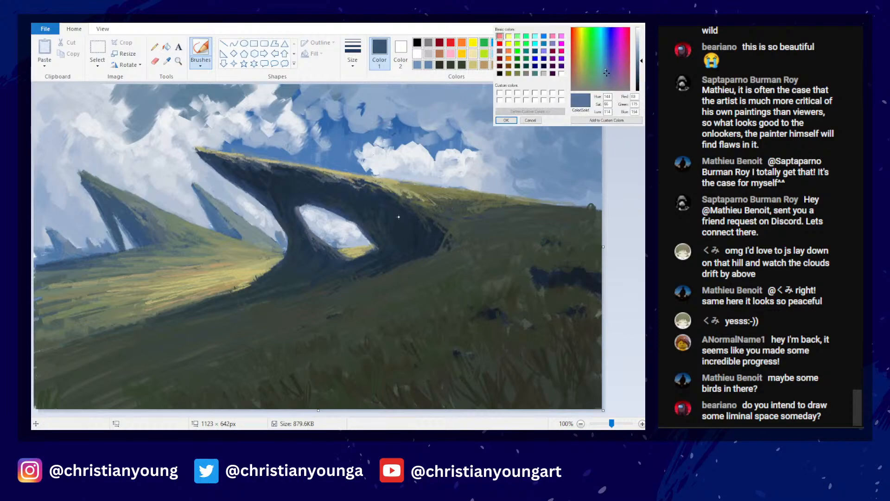
{"action": "left_click", "coordinate": [507, 120]}
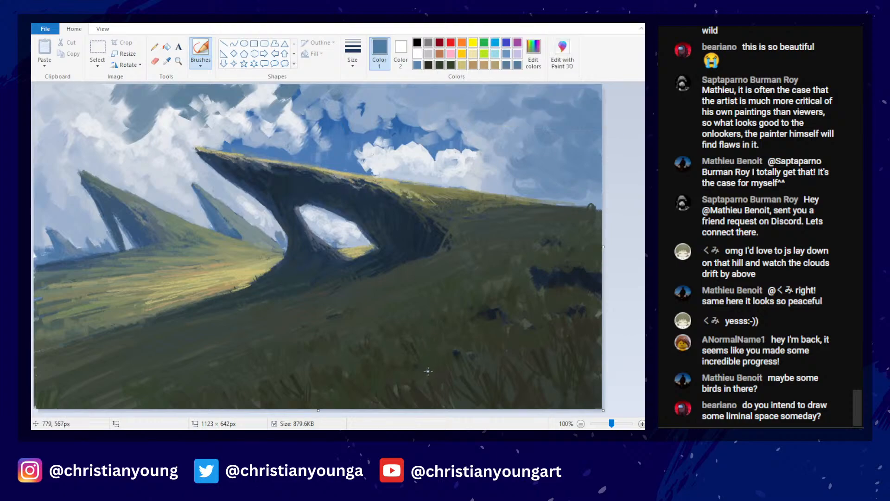
{"action": "left_click_drag", "start_coordinate": [427, 371], "coordinate": [436, 373]}
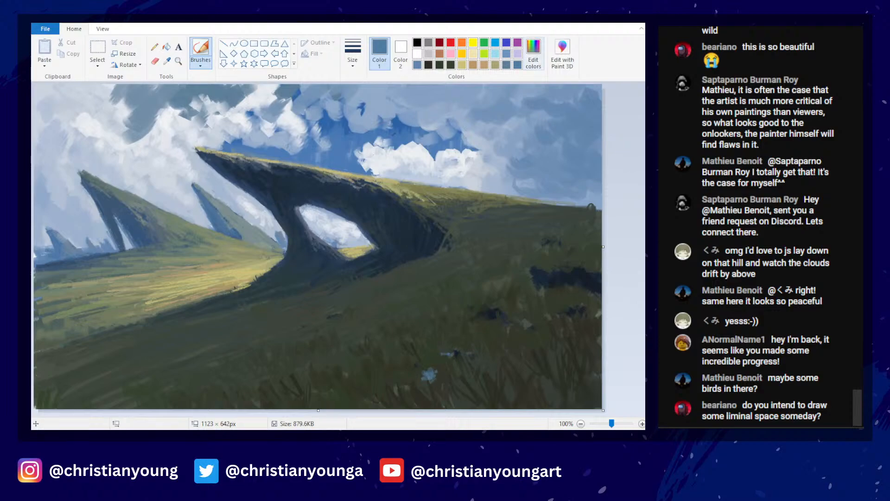
- Mix a greyer blue and paint more star-shaped flowers across the right foreground grass
{"action": "left_click", "coordinate": [533, 52]}
{"action": "left_click", "coordinate": [506, 120]}
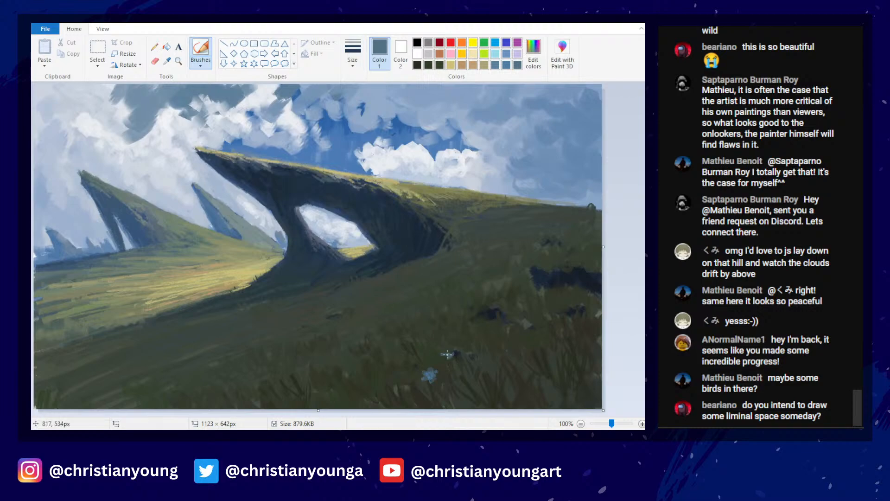
{"action": "left_click_drag", "start_coordinate": [448, 356], "coordinate": [442, 360]}
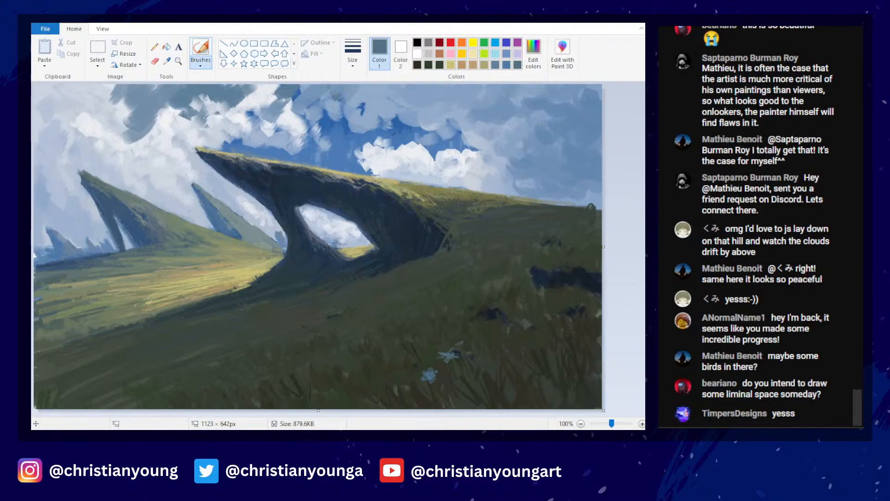
{"action": "mouse_move", "coordinate": [492, 360]}
{"action": "left_mouse_down"}
{"action": "mouse_move", "coordinate": [479, 357]}
{"action": "mouse_move", "coordinate": [485, 364]}
{"action": "left_mouse_up"}
{"action": "mouse_move", "coordinate": [522, 333]}
{"action": "left_mouse_down"}
{"action": "mouse_move", "coordinate": [501, 340]}
{"action": "mouse_move", "coordinate": [508, 333]}
{"action": "left_mouse_up"}
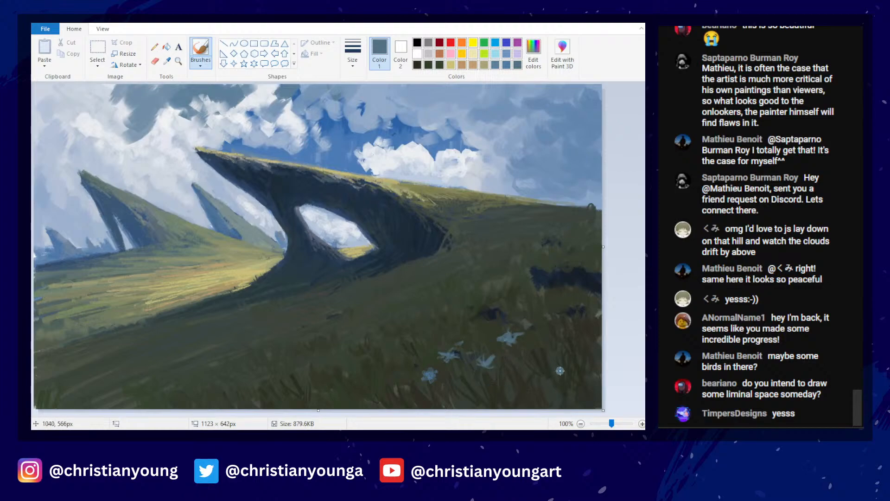
{"action": "mouse_move", "coordinate": [560, 371]}
{"action": "left_mouse_down"}
{"action": "mouse_move", "coordinate": [573, 354]}
{"action": "mouse_move", "coordinate": [531, 384]}
{"action": "mouse_move", "coordinate": [567, 376]}
{"action": "mouse_move", "coordinate": [535, 364]}
{"action": "mouse_move", "coordinate": [557, 361]}
{"action": "mouse_move", "coordinate": [567, 378]}
{"action": "left_mouse_up"}
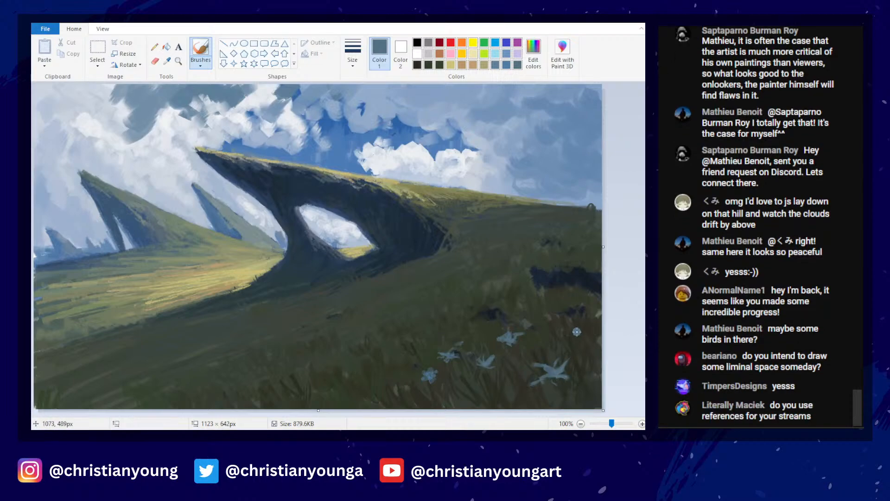
{"action": "left_click_drag", "start_coordinate": [577, 331], "coordinate": [585, 338]}
- Adjust the blue's brightness and add smaller flowers and petals between and below the existing blue flowers
{"action": "left_click", "coordinate": [533, 54]}
{"action": "left_click", "coordinate": [637, 66]}
{"action": "left_click", "coordinate": [507, 122]}
{"action": "left_click_drag", "start_coordinate": [476, 392], "coordinate": [462, 395]}
{"action": "left_click_drag", "start_coordinate": [471, 394], "coordinate": [485, 389]}
{"action": "left_click_drag", "start_coordinate": [477, 394], "coordinate": [482, 398]}
{"action": "left_click_drag", "start_coordinate": [516, 363], "coordinate": [519, 367]}
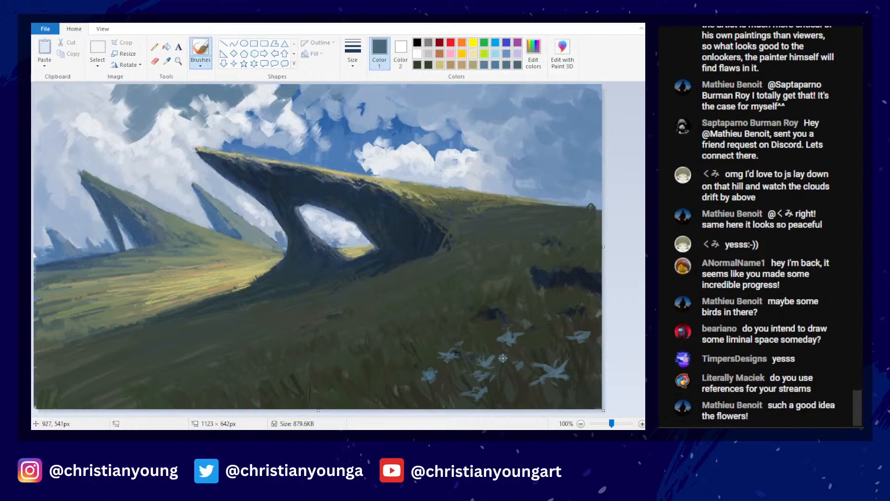
{"action": "scroll", "coordinate": [602, 262], "scroll_direction": "down", "scroll_amount": 1}
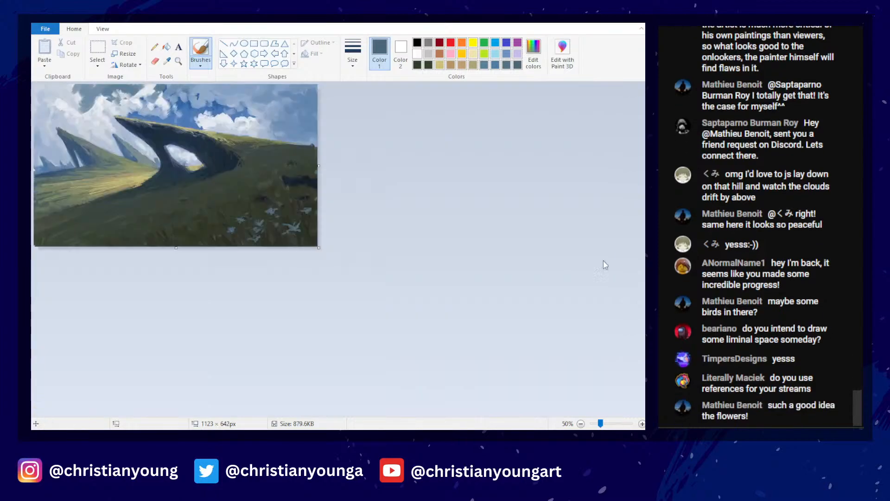
{"action": "scroll", "coordinate": [612, 267], "scroll_direction": "up", "scroll_amount": 1}
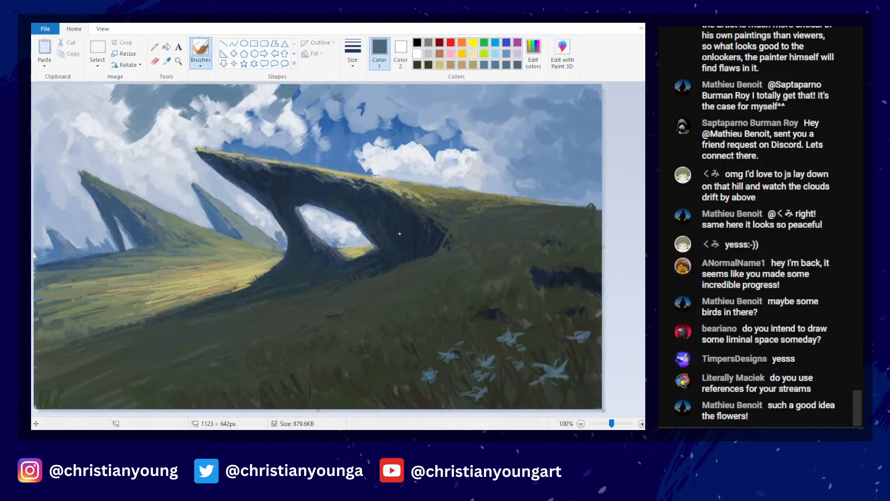
- Mix muted blue and purple tones and paint faint small flowers beside and among the blue ones
{"action": "left_click", "coordinate": [538, 55]}
{"action": "left_click", "coordinate": [604, 76]}
{"action": "key", "text": "Return"}
{"action": "mouse_move", "coordinate": [385, 366]}
{"action": "left_mouse_down"}
{"action": "mouse_move", "coordinate": [398, 367]}
{"action": "mouse_move", "coordinate": [426, 348]}
{"action": "left_mouse_up"}
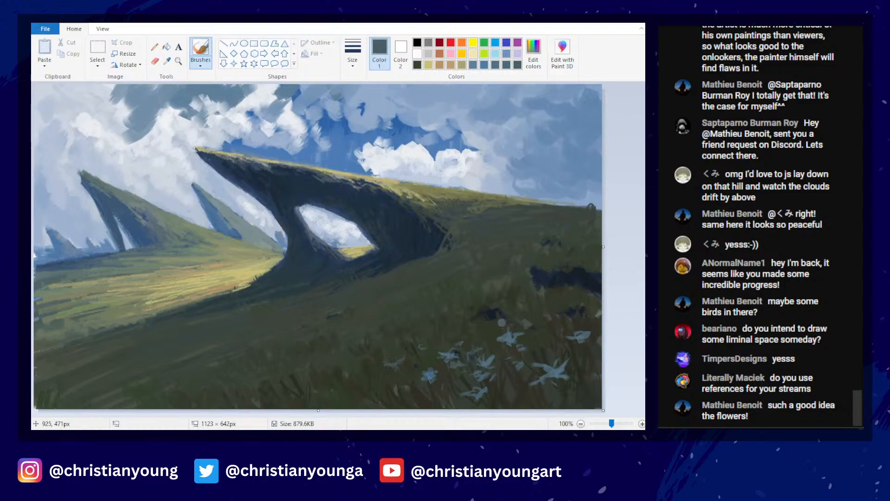
{"action": "left_click", "coordinate": [533, 52]}
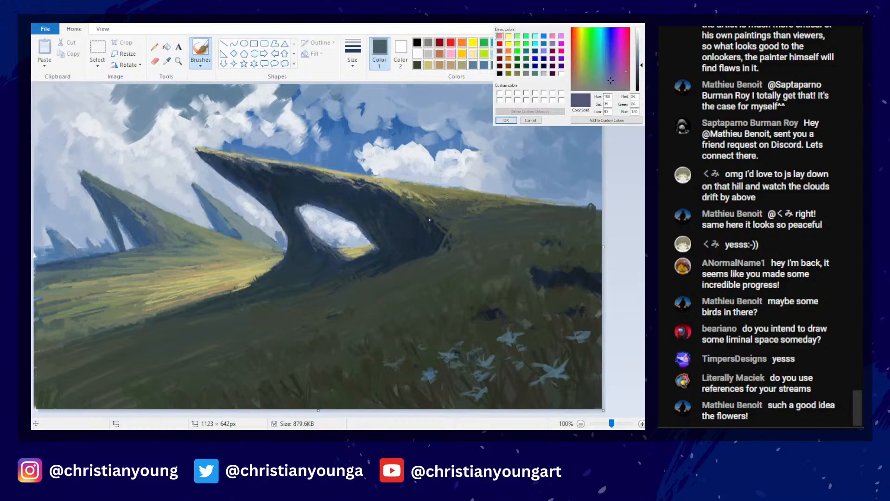
{"action": "left_click", "coordinate": [506, 120]}
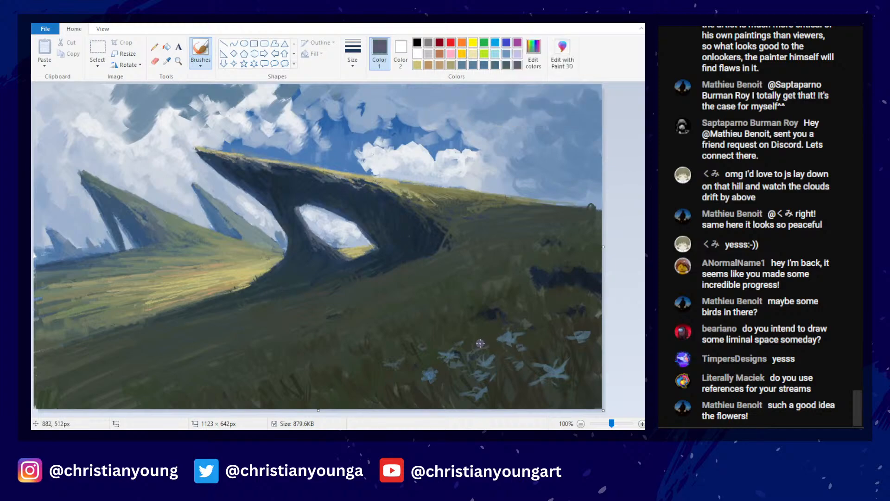
{"action": "mouse_move", "coordinate": [493, 349]}
{"action": "left_mouse_down"}
{"action": "mouse_move", "coordinate": [512, 333]}
{"action": "mouse_move", "coordinate": [534, 342]}
{"action": "left_mouse_up"}
- Mix a muted mauve and paint pinkish flowers above and among the blue flowers in the right foreground
{"action": "left_click", "coordinate": [533, 52]}
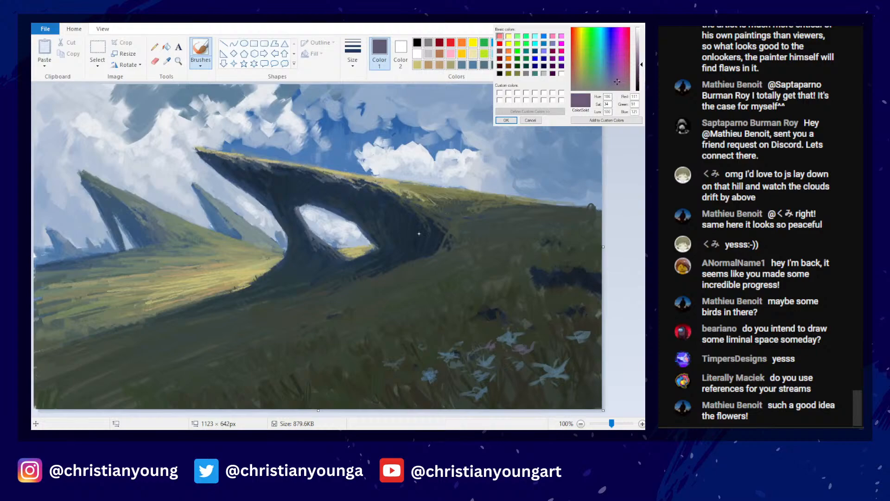
{"action": "left_click", "coordinate": [506, 120]}
{"action": "mouse_move", "coordinate": [538, 352]}
{"action": "left_mouse_down"}
{"action": "mouse_move", "coordinate": [546, 350]}
{"action": "mouse_move", "coordinate": [544, 358]}
{"action": "left_mouse_up"}
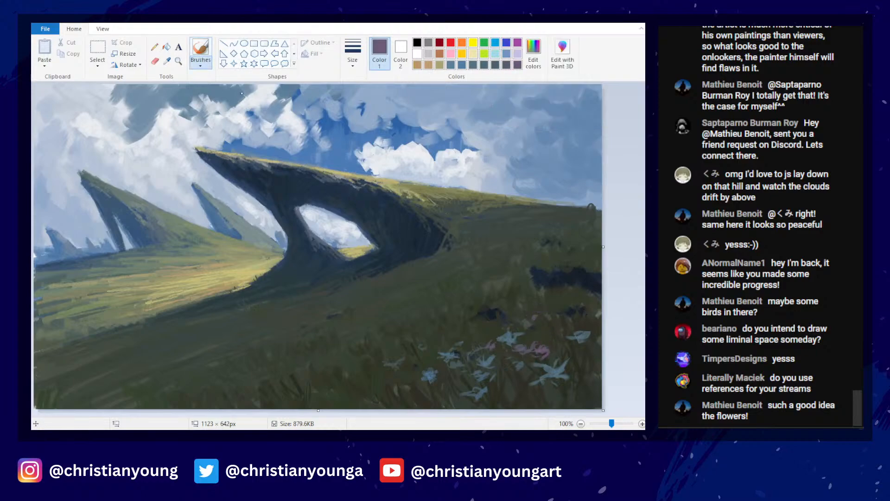
{"action": "mouse_move", "coordinate": [516, 321]}
{"action": "left_mouse_down"}
{"action": "mouse_move", "coordinate": [533, 317]}
{"action": "mouse_move", "coordinate": [493, 325]}
{"action": "left_mouse_up"}
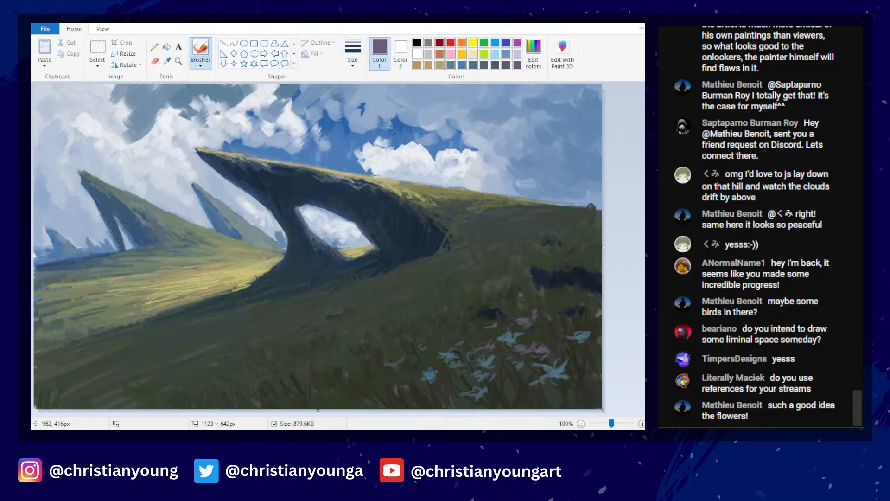
- Mix a darker, greyer mauve and paint flowers left of the blue patch and along the painting's lower edge
{"action": "left_click", "coordinate": [533, 53]}
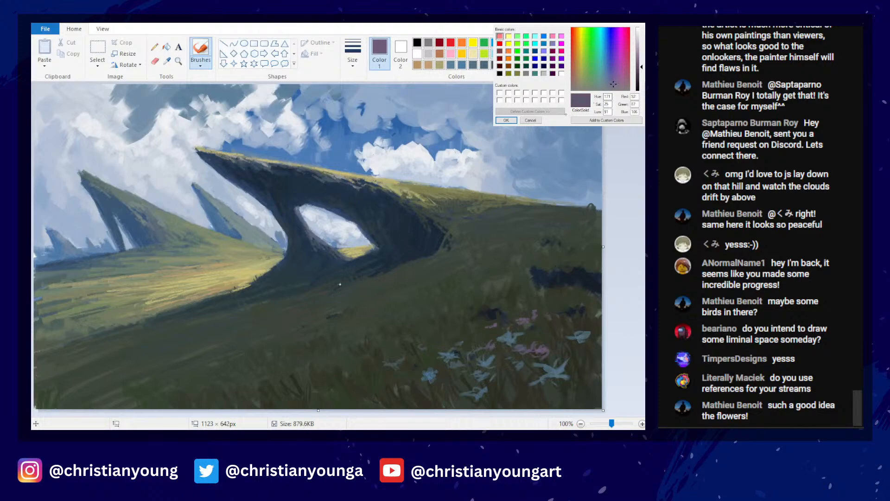
{"action": "key", "text": "Return"}
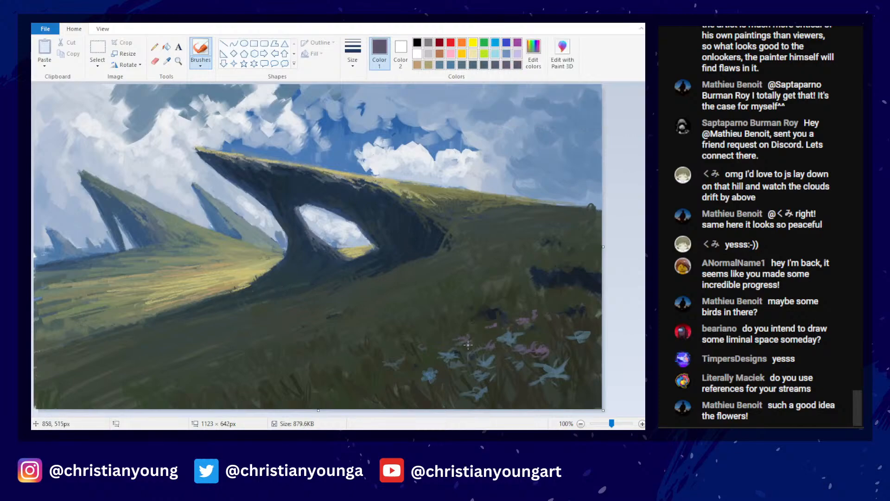
{"action": "mouse_move", "coordinate": [444, 373]}
{"action": "left_mouse_down"}
{"action": "mouse_move", "coordinate": [411, 395]}
{"action": "mouse_move", "coordinate": [420, 394]}
{"action": "mouse_move", "coordinate": [411, 403]}
{"action": "mouse_move", "coordinate": [419, 404]}
{"action": "left_mouse_up"}
{"action": "left_click_drag", "start_coordinate": [418, 401], "coordinate": [395, 402]}
{"action": "left_click_drag", "start_coordinate": [403, 399], "coordinate": [425, 401]}
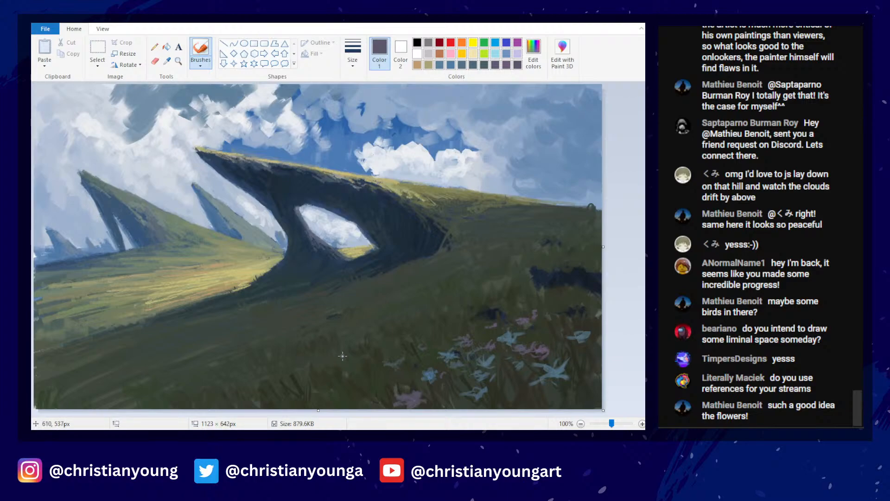
{"action": "left_click_drag", "start_coordinate": [370, 345], "coordinate": [386, 341]}
- Paint a trail of small grey-blue flowers up the right slope toward the dark bushes, mixing a greyer blue for the farthest ones
{"action": "scroll", "coordinate": [468, 218], "scroll_direction": "down", "scroll_amount": 3}
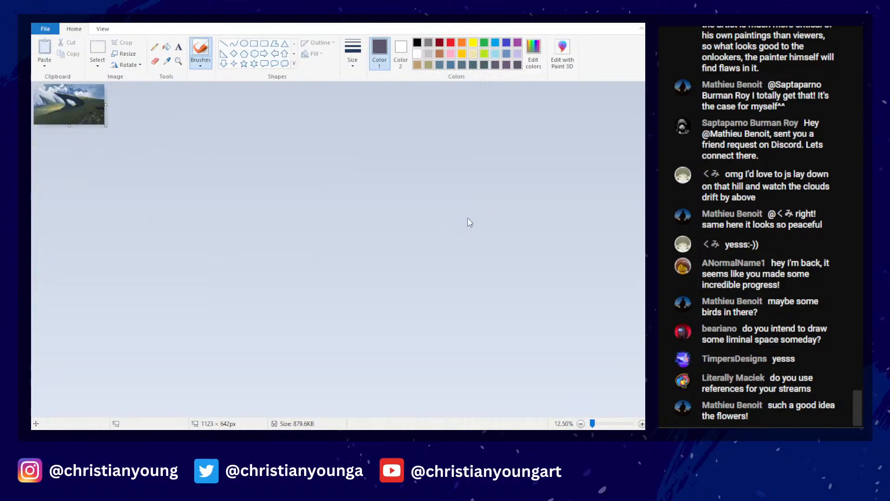
{"action": "scroll", "coordinate": [467, 218], "scroll_direction": "up", "scroll_amount": 3}
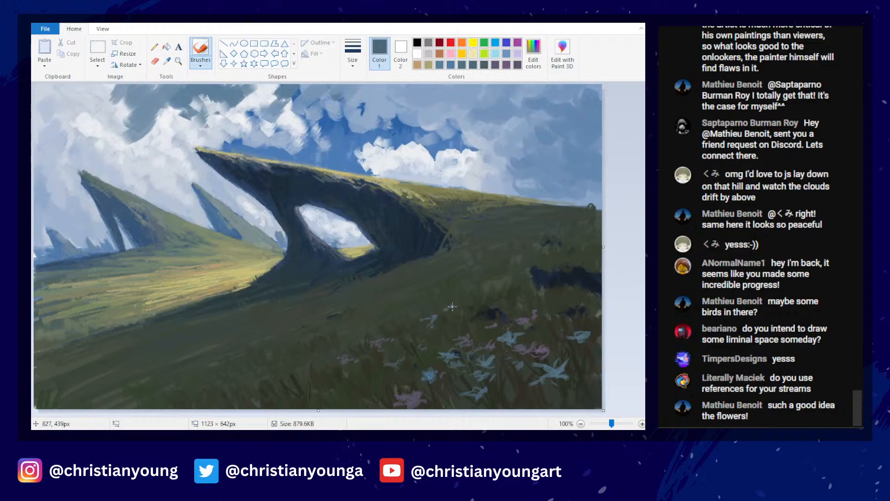
{"action": "mouse_move", "coordinate": [423, 307]}
{"action": "left_mouse_down"}
{"action": "mouse_move", "coordinate": [505, 284]}
{"action": "mouse_move", "coordinate": [501, 274]}
{"action": "mouse_move", "coordinate": [510, 274]}
{"action": "mouse_move", "coordinate": [493, 286]}
{"action": "mouse_move", "coordinate": [512, 270]}
{"action": "left_mouse_up"}
{"action": "left_click", "coordinate": [533, 50]}
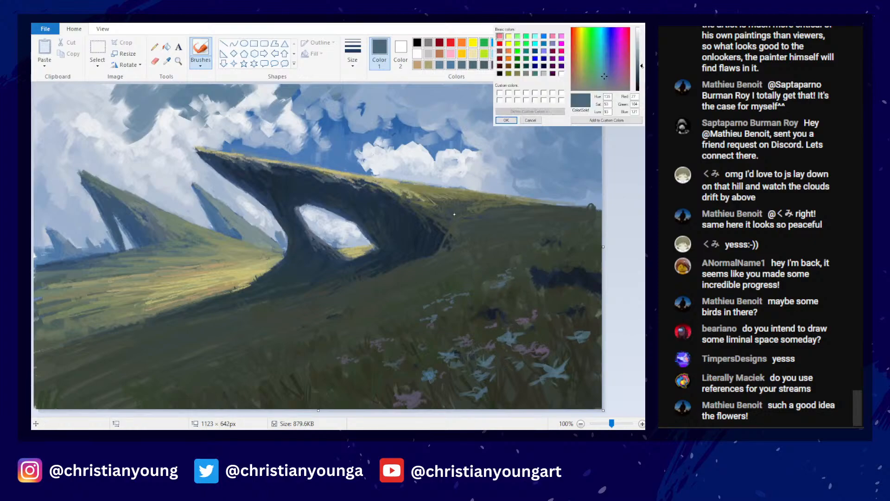
{"action": "left_click", "coordinate": [507, 121]}
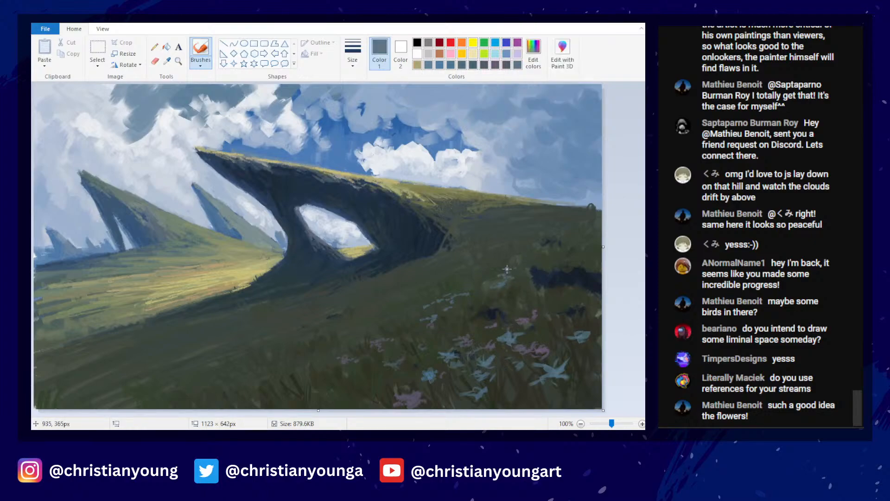
{"action": "left_click_drag", "start_coordinate": [498, 264], "coordinate": [537, 253]}
- Mix a muted olive-yellow and paint a short row of tiny flowers on the middle slope, left of the grey-blue trail
{"action": "scroll", "coordinate": [520, 236], "scroll_direction": "down", "scroll_amount": 2}
{"action": "scroll", "coordinate": [523, 236], "scroll_direction": "up", "scroll_amount": 2}
{"action": "left_click", "coordinate": [533, 53]}
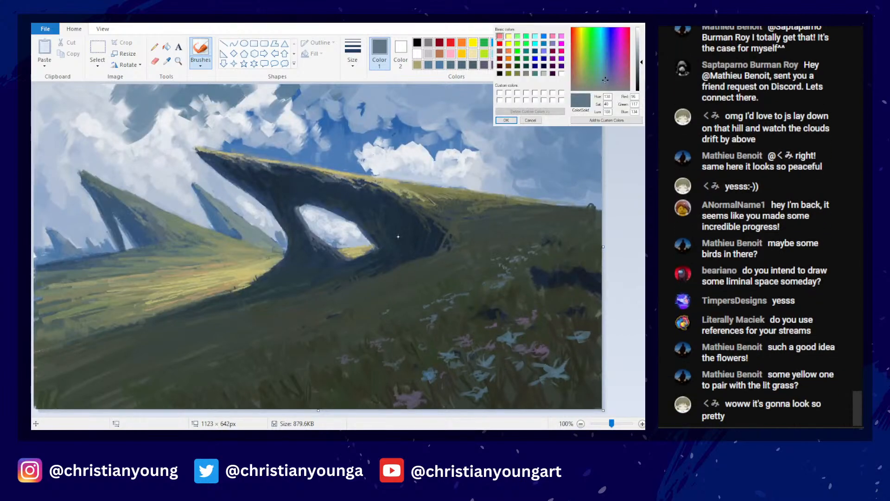
{"action": "left_click", "coordinate": [506, 120]}
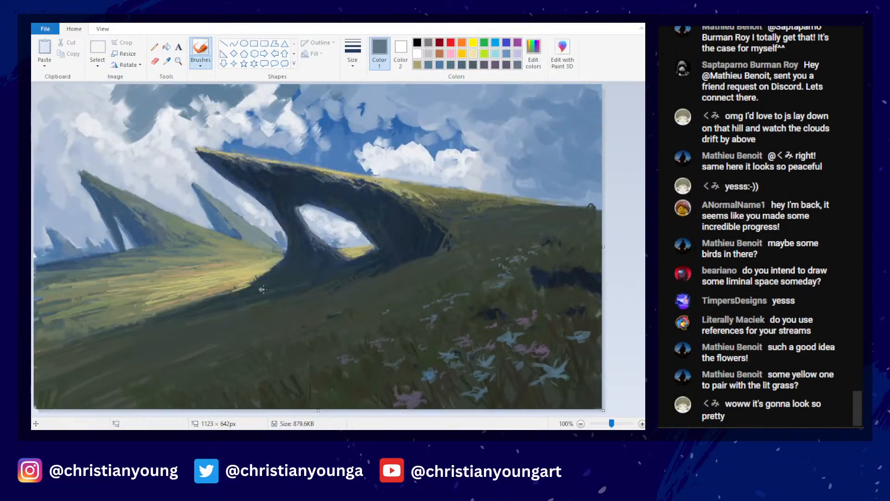
{"action": "left_click", "coordinate": [533, 53]}
{"action": "left_click", "coordinate": [584, 82]}
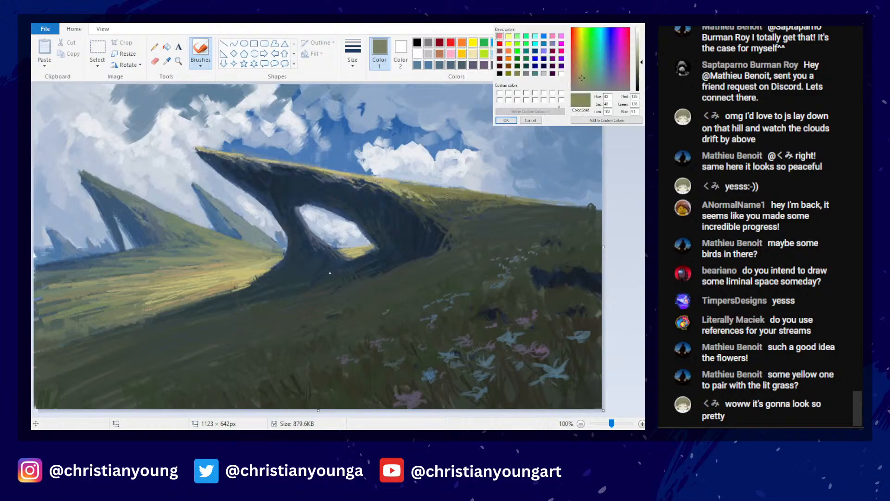
{"action": "left_click", "coordinate": [507, 120]}
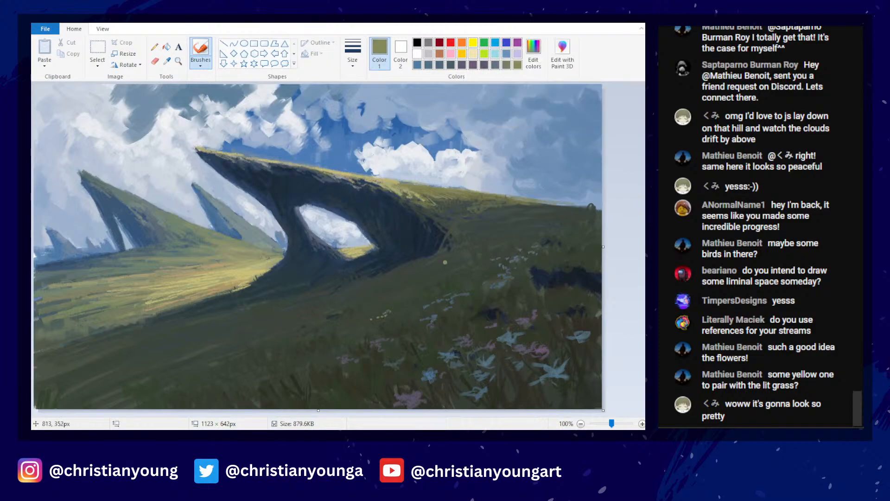
- Mix muted brown tones and paint small flowers beside the yellow ones and a brownish cluster in the lower middle foreground
{"action": "left_click", "coordinate": [533, 53]}
{"action": "left_click", "coordinate": [577, 83]}
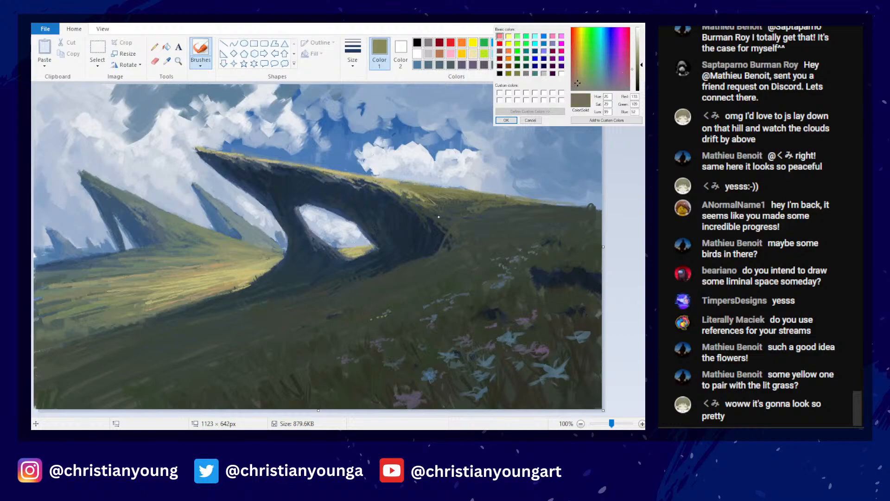
{"action": "left_click", "coordinate": [507, 120]}
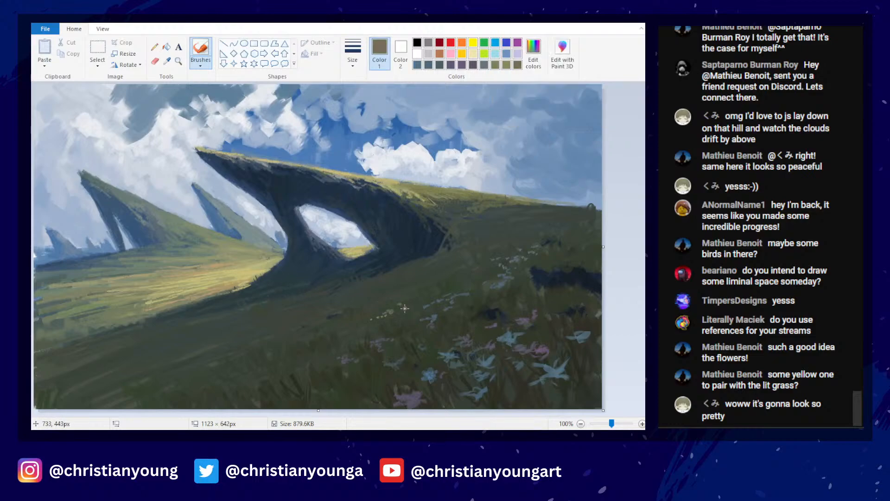
{"action": "left_click", "coordinate": [533, 53]}
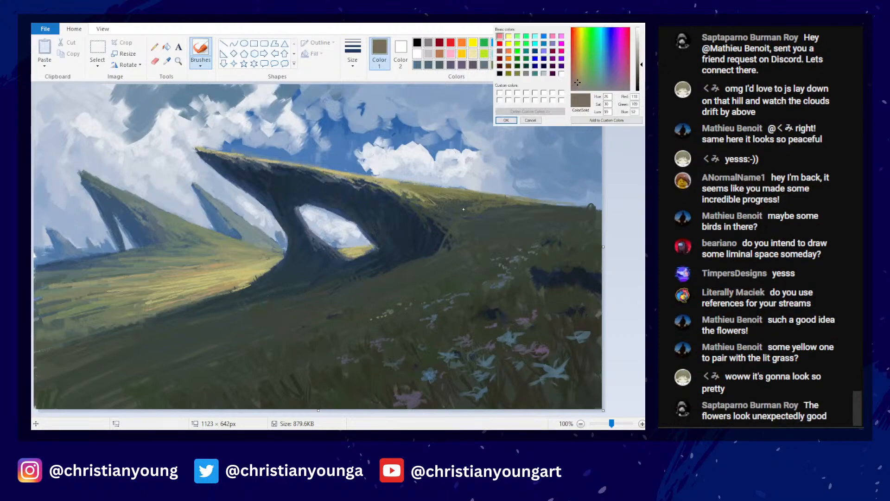
{"action": "left_click", "coordinate": [507, 121]}
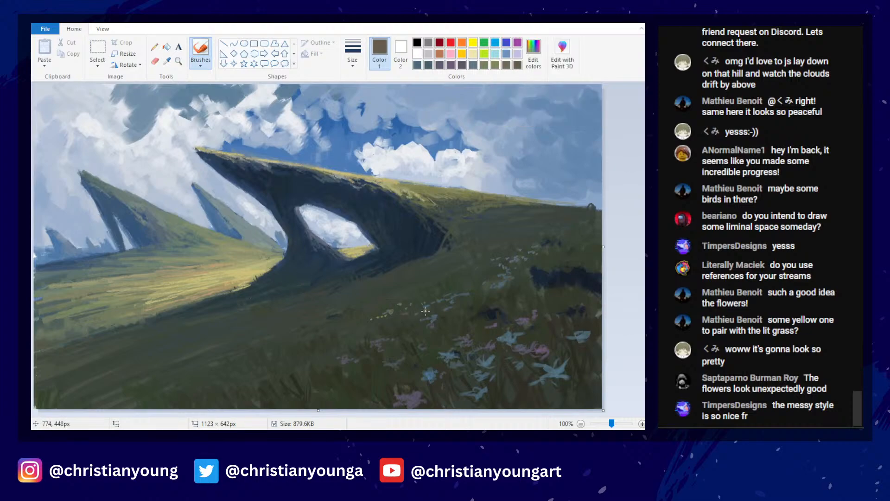
{"action": "mouse_move", "coordinate": [344, 373]}
{"action": "left_mouse_down"}
{"action": "mouse_move", "coordinate": [331, 377]}
{"action": "mouse_move", "coordinate": [342, 377]}
{"action": "mouse_move", "coordinate": [335, 388]}
{"action": "left_mouse_up"}
{"action": "left_click", "coordinate": [373, 375]}
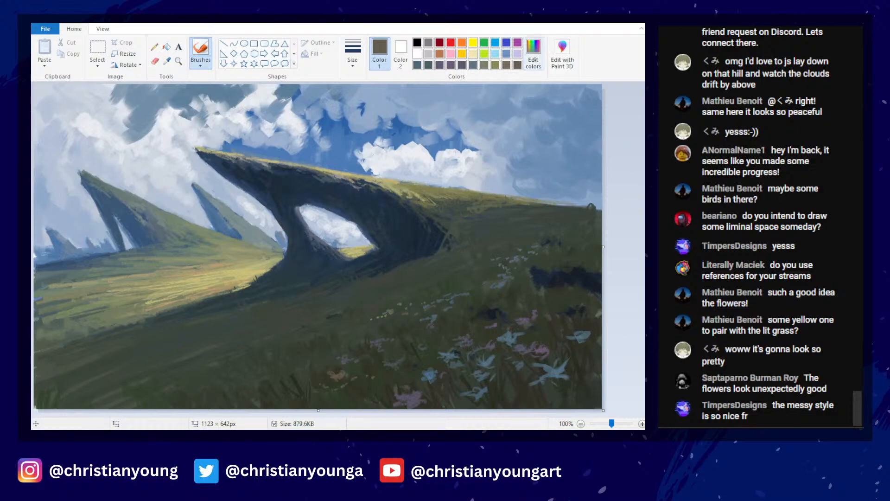
- Mix a warm off-white and dab tiny pale flowers across the sunlit grass left of the rock arch
{"action": "left_click", "coordinate": [495, 65]}
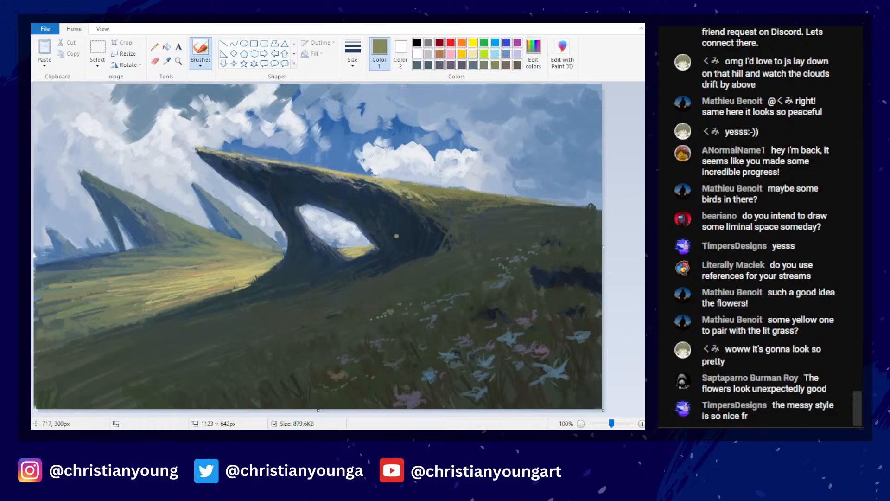
{"action": "scroll", "coordinate": [313, 238], "scroll_direction": "down", "scroll_amount": 1}
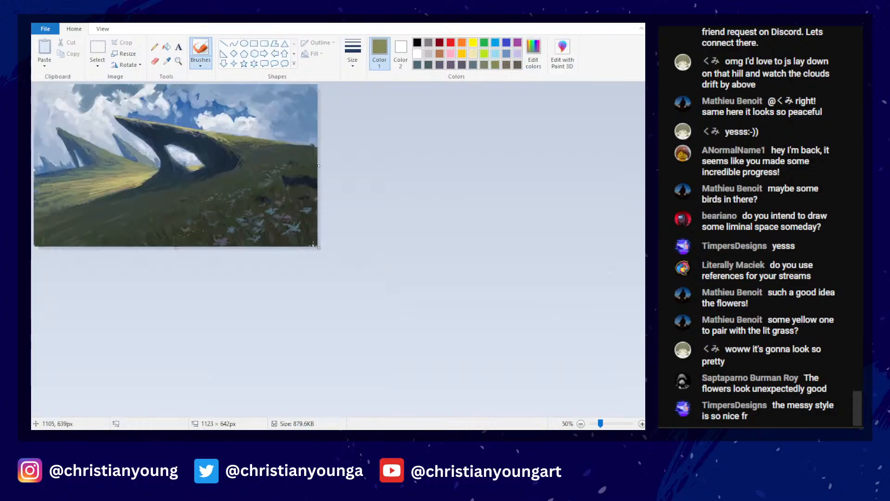
{"action": "scroll", "coordinate": [313, 241], "scroll_direction": "up", "scroll_amount": 1}
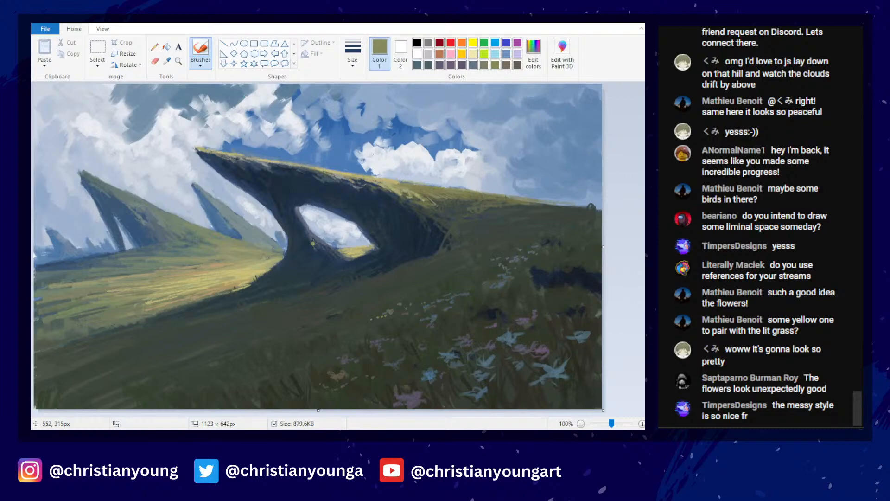
{"action": "left_click", "coordinate": [533, 52]}
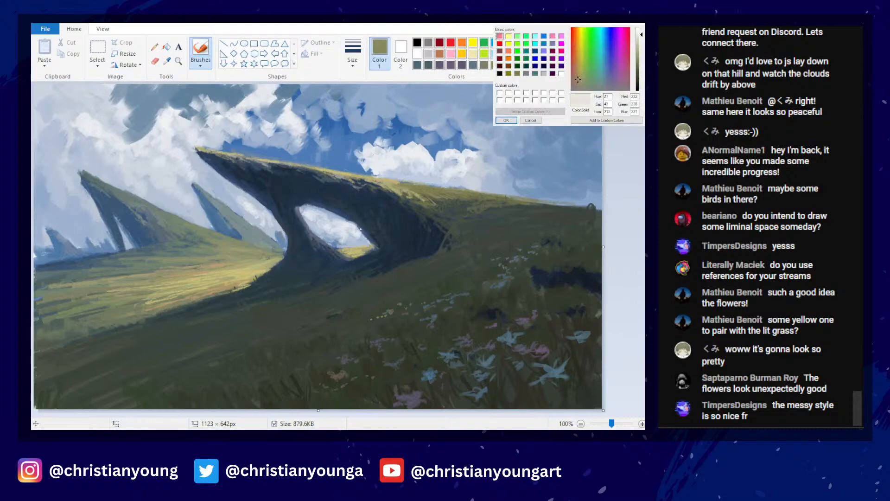
{"action": "left_click", "coordinate": [507, 120]}
{"action": "left_click_drag", "start_coordinate": [166, 279], "coordinate": [185, 277]}
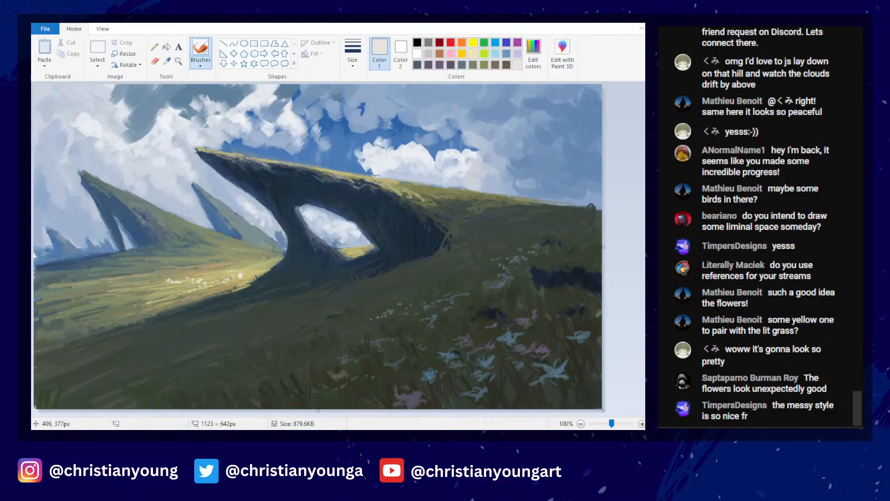
- Mix a light blue and a lilac and dab tiny flowers of both colours among the pale ones on the sunlit grass
{"action": "left_click", "coordinate": [537, 73]}
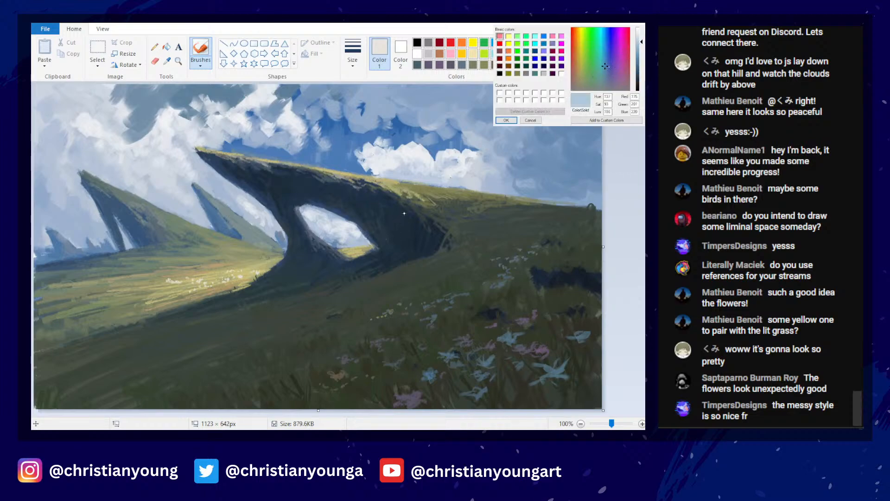
{"action": "key", "text": "Return"}
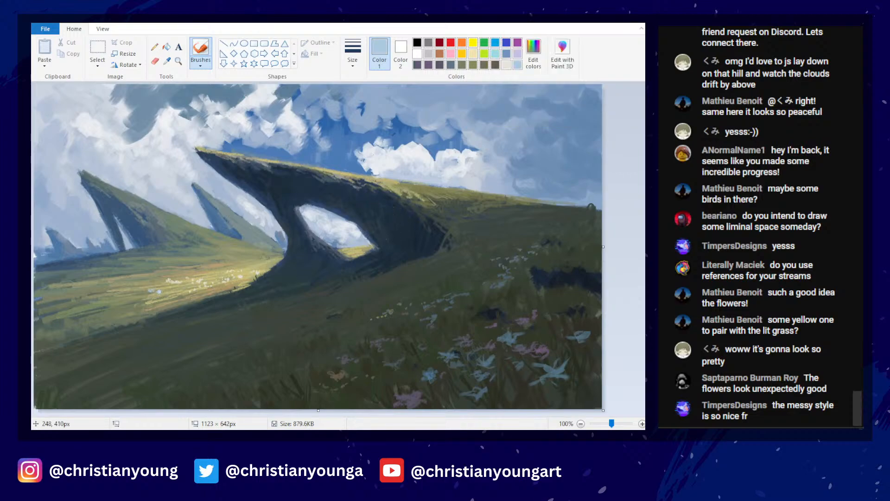
{"action": "left_click", "coordinate": [197, 293]}
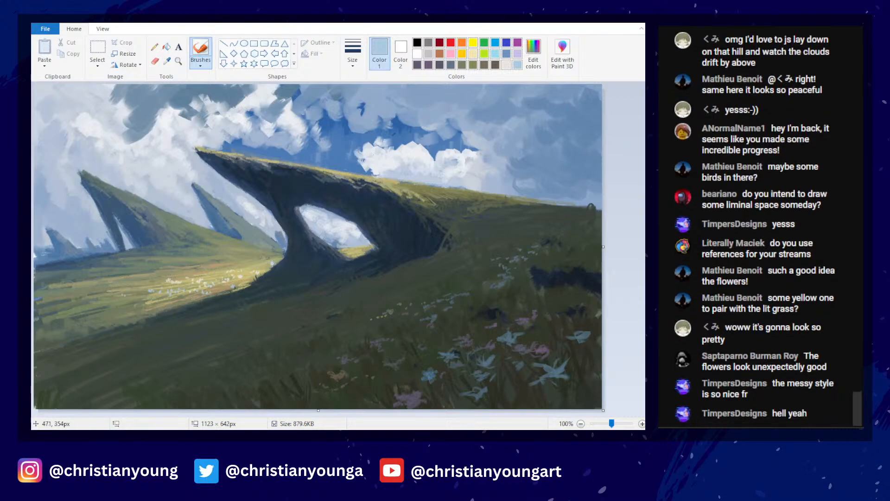
{"action": "left_click", "coordinate": [538, 54]}
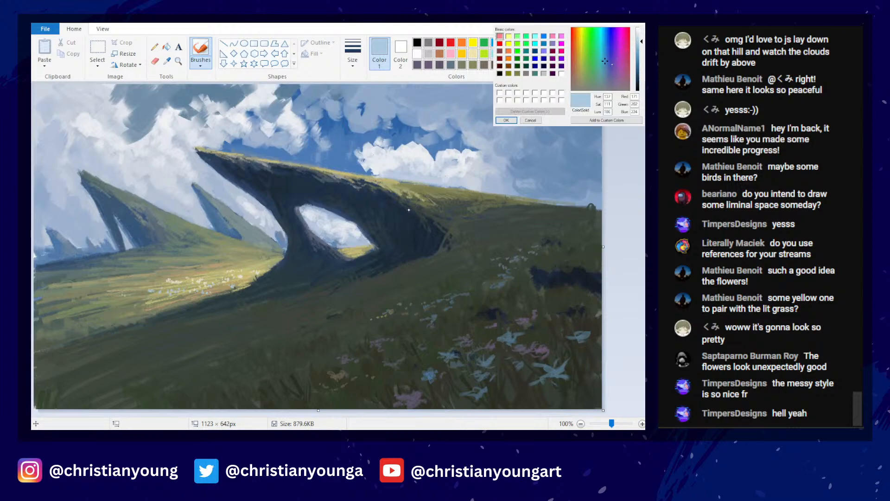
{"action": "left_click", "coordinate": [618, 67]}
{"action": "left_click", "coordinate": [638, 48]}
{"action": "left_click", "coordinate": [638, 46]}
{"action": "left_click", "coordinate": [506, 120]}
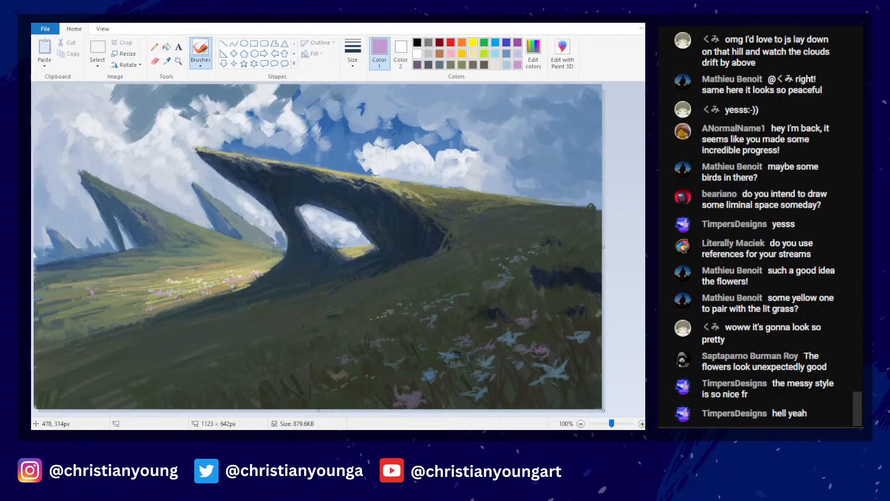
{"action": "scroll", "coordinate": [383, 225], "scroll_direction": "down", "scroll_amount": 2}
{"action": "scroll", "coordinate": [378, 225], "scroll_direction": "up", "scroll_amount": 2}
- Sample a pale yellow from the sunlit grass and dab it around the lilac flowers at the patch's lower left
{"action": "left_click", "coordinate": [167, 60]}
{"action": "left_click", "coordinate": [200, 280]}
{"action": "left_click", "coordinate": [146, 304]}
{"action": "left_click", "coordinate": [151, 303]}
{"action": "scroll", "coordinate": [372, 188], "scroll_direction": "down", "scroll_amount": 3}
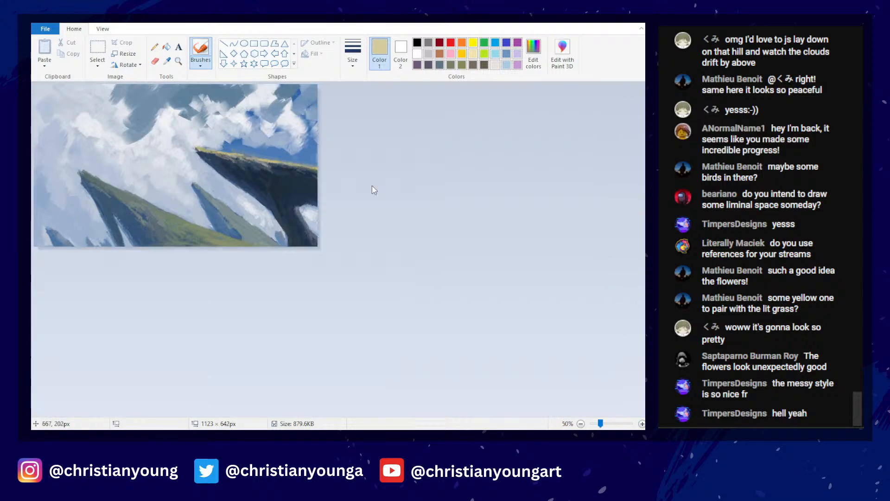
{"action": "scroll", "coordinate": [373, 195], "scroll_direction": "up", "scroll_amount": 3}
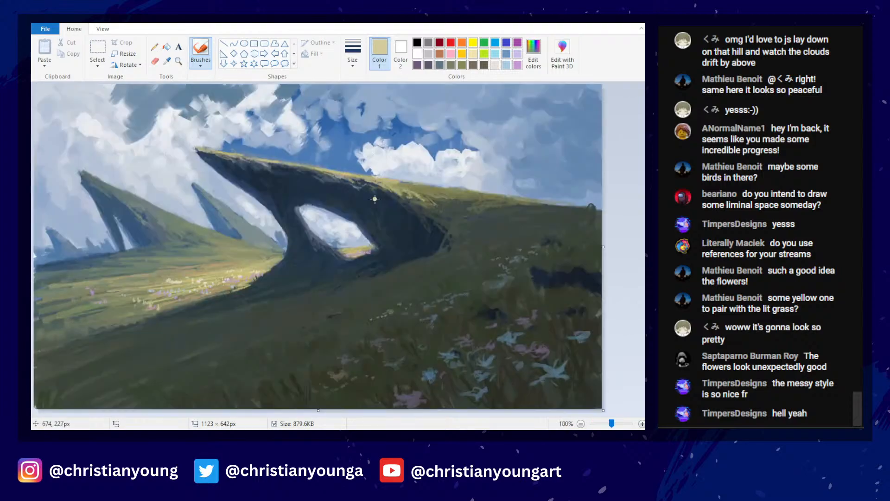
- Mix a darker blue and shift it to blue-violet, then paint flowers above and left of the blue foreground cluster
{"action": "left_click", "coordinate": [507, 65]}
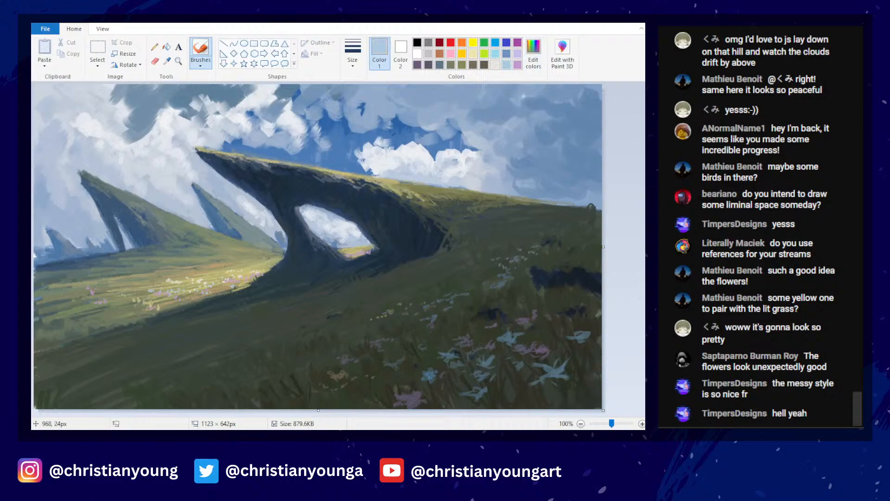
{"action": "left_click", "coordinate": [533, 47]}
{"action": "left_click", "coordinate": [637, 61]}
{"action": "left_click", "coordinate": [505, 120]}
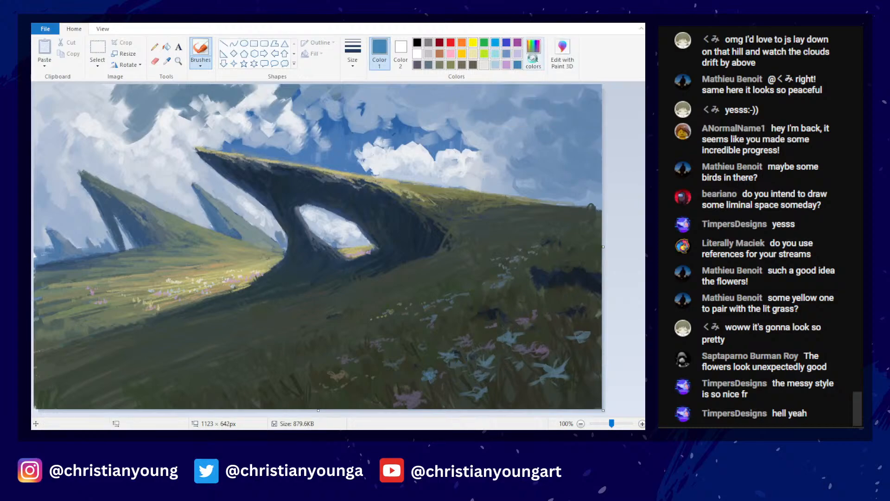
{"action": "left_click", "coordinate": [533, 49]}
{"action": "left_click", "coordinate": [608, 71]}
{"action": "key", "text": "Return"}
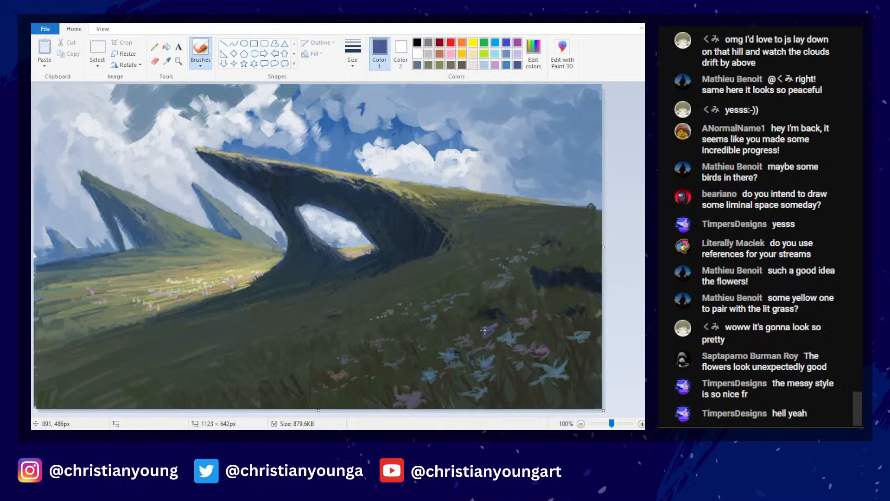
{"action": "left_click_drag", "start_coordinate": [454, 326], "coordinate": [461, 315]}
{"action": "left_click_drag", "start_coordinate": [432, 328], "coordinate": [453, 333]}
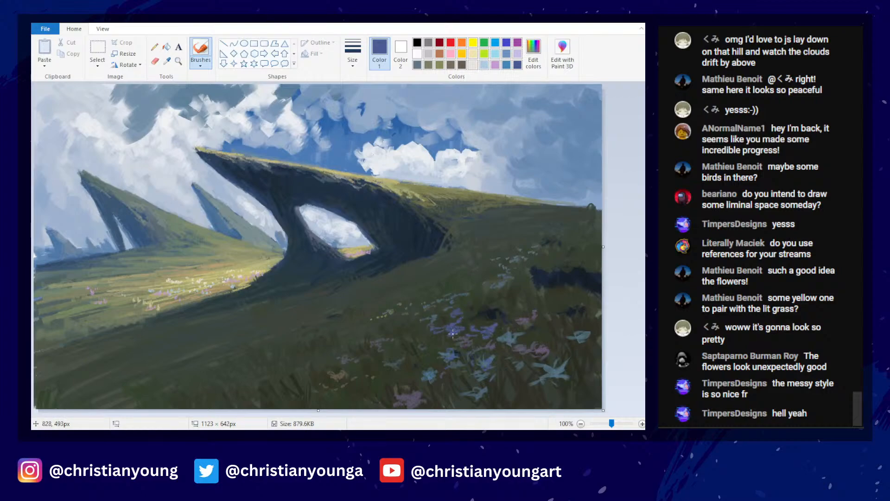
- Paint blue-violet flowers in the lower left foreground and mix a greyer blue for more flowers beside and above them
{"action": "scroll", "coordinate": [442, 225], "scroll_direction": "down", "scroll_amount": 3}
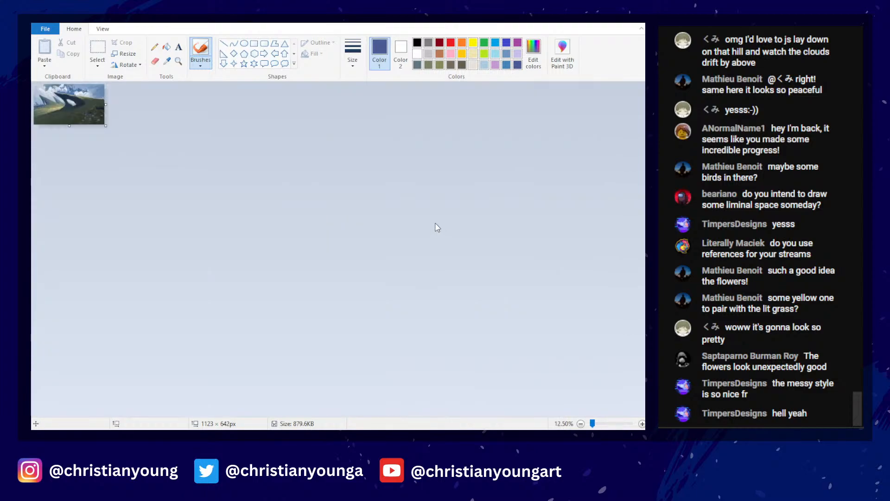
{"action": "scroll", "coordinate": [443, 224], "scroll_direction": "up", "scroll_amount": 3}
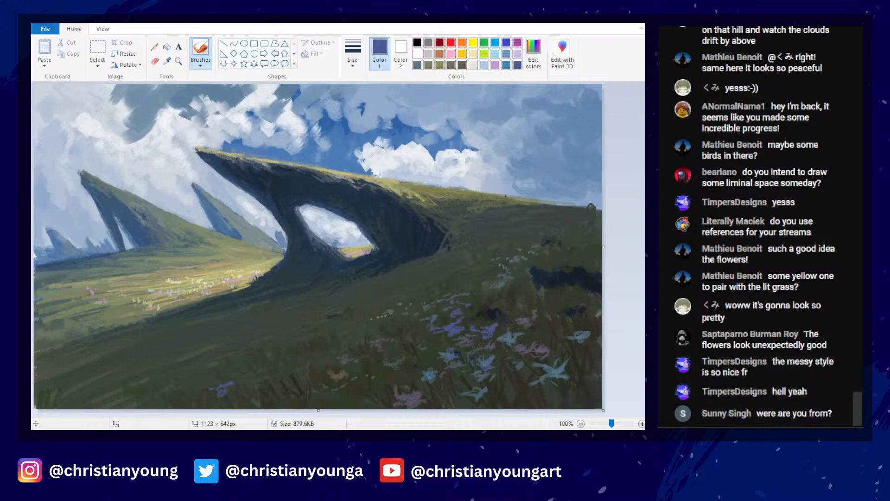
{"action": "key", "text": "alt+h"}
{"action": "key", "text": "e"}
{"action": "key", "text": "c"}
{"action": "left_click", "coordinate": [607, 72]}
{"action": "key", "text": "Return"}
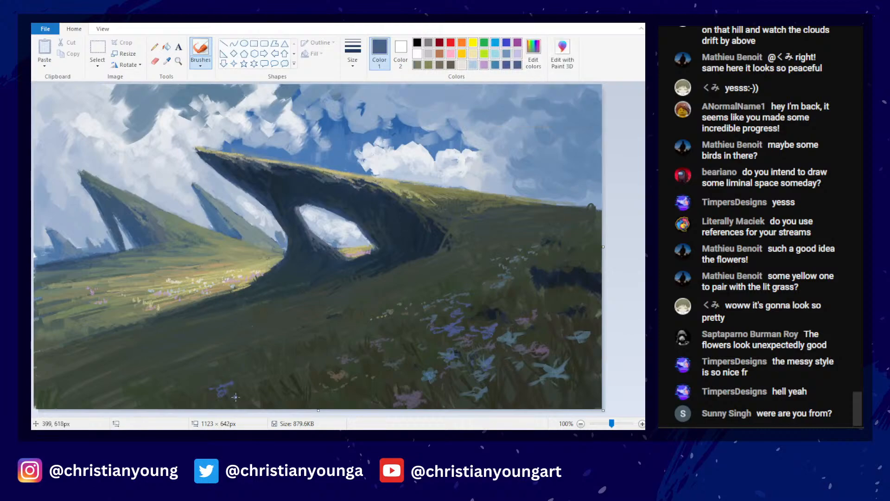
{"action": "left_click_drag", "start_coordinate": [240, 395], "coordinate": [247, 392]}
{"action": "left_click_drag", "start_coordinate": [258, 367], "coordinate": [269, 369]}
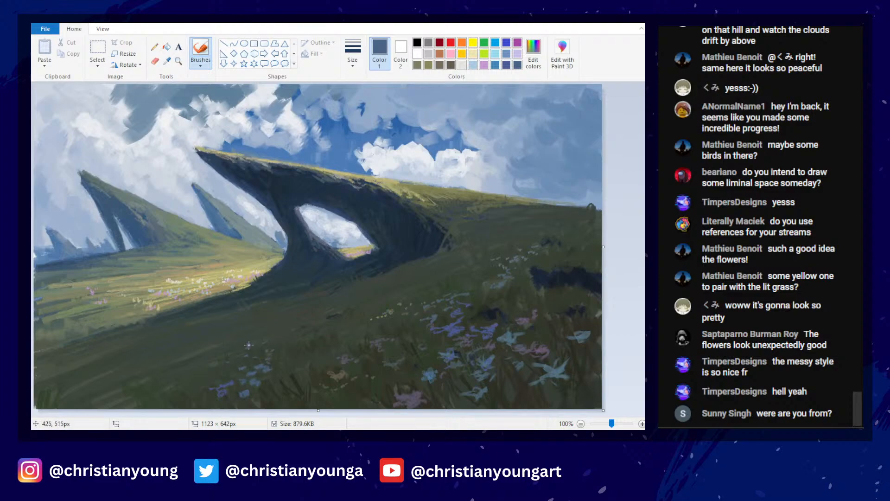
- Mix a grey-green and a neutral grey and paint faint distant flowers on the left middle slope and up the right hillside
{"action": "left_click", "coordinate": [525, 45]}
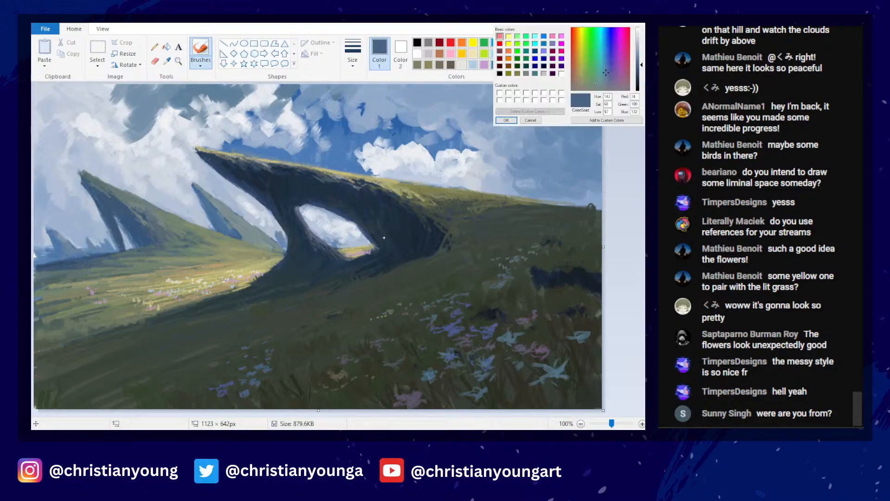
{"action": "key", "text": "Return"}
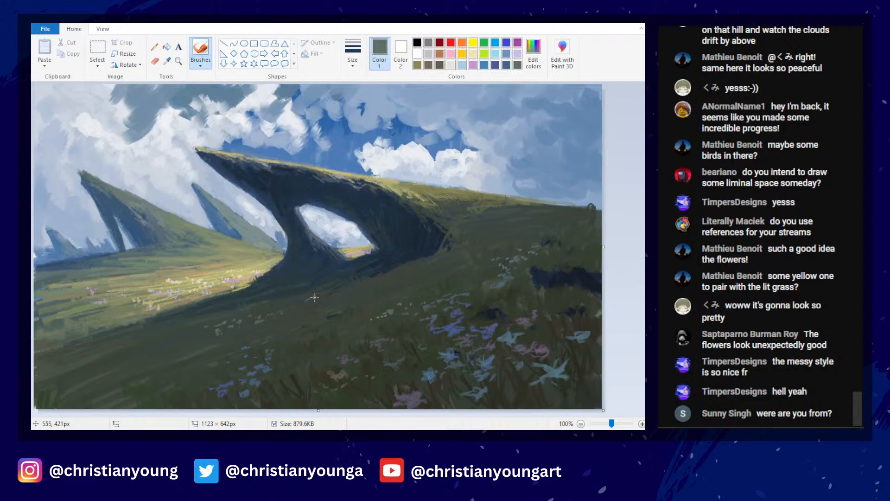
{"action": "scroll", "coordinate": [402, 251], "scroll_direction": "down", "scroll_amount": 3}
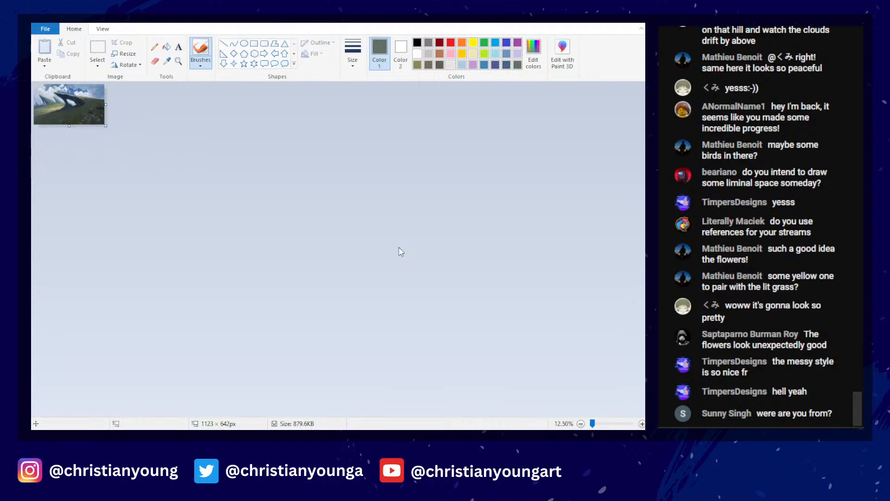
{"action": "scroll", "coordinate": [399, 247], "scroll_direction": "up", "scroll_amount": 2}
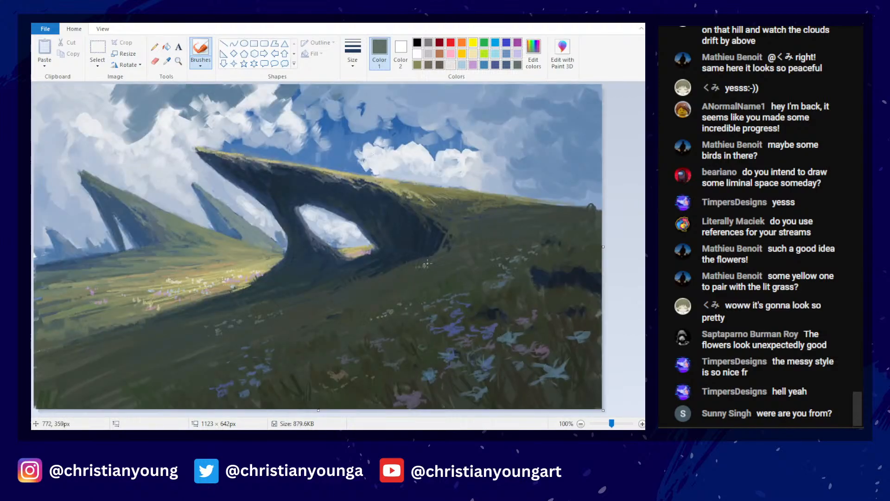
{"action": "left_click", "coordinate": [533, 54]}
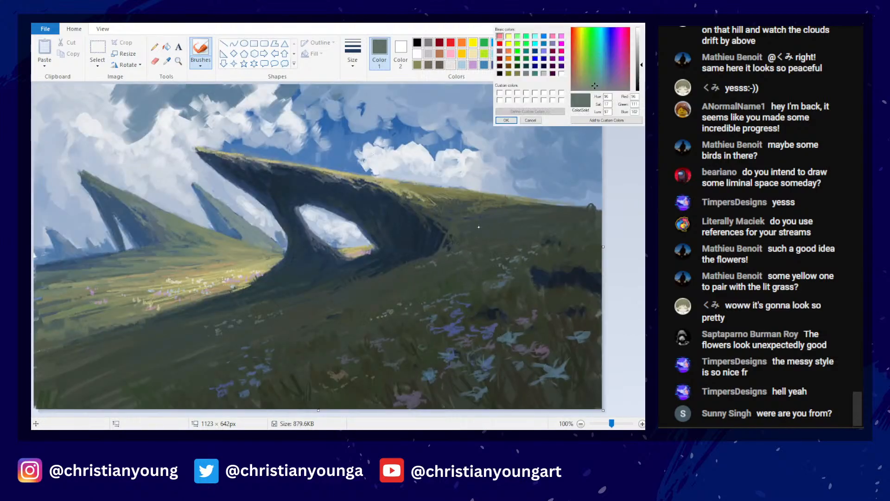
{"action": "key", "text": "Return"}
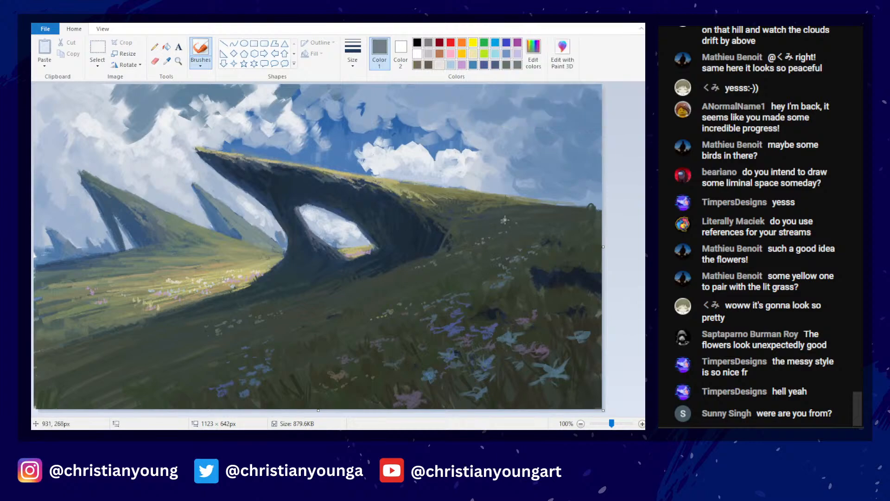
- Mix a darker shade of the current grey as the painting colour
{"action": "left_click", "coordinate": [533, 53]}
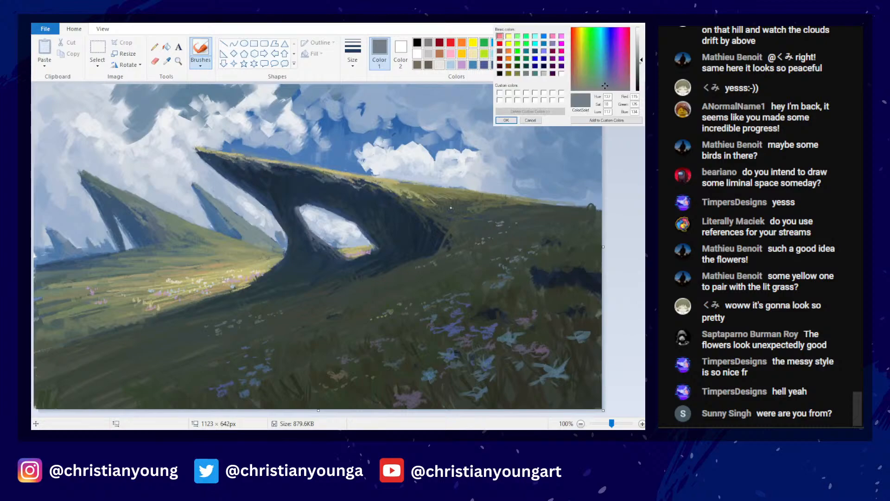
{"action": "left_click", "coordinate": [640, 65]}
{"action": "left_click", "coordinate": [506, 120]}
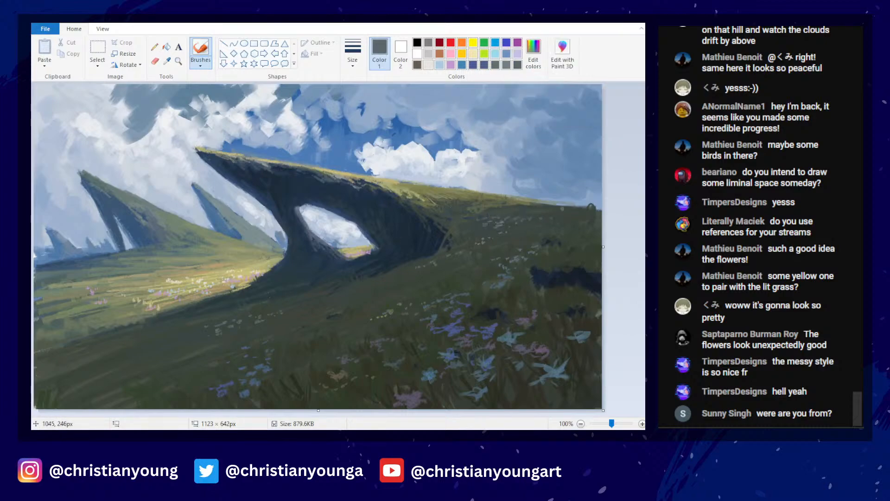
{"action": "scroll", "coordinate": [488, 204], "scroll_direction": "down", "scroll_amount": 2, "text": "ctrl"}
{"action": "scroll", "coordinate": [486, 200], "scroll_direction": "up", "scroll_amount": 2}
- Switch to bright yellow and dab small flowers onto the right end of the sunlit flower patch
{"action": "left_click", "coordinate": [167, 60]}
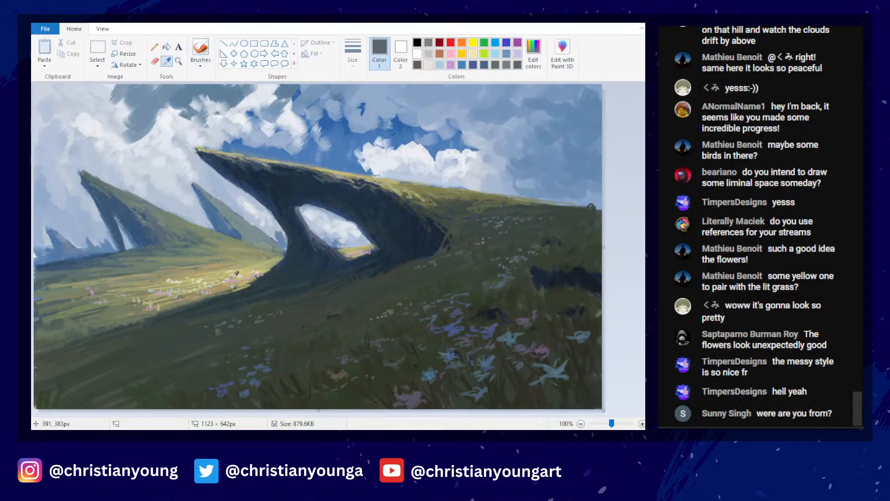
{"action": "left_click", "coordinate": [419, 53]}
{"action": "left_click", "coordinate": [201, 48]}
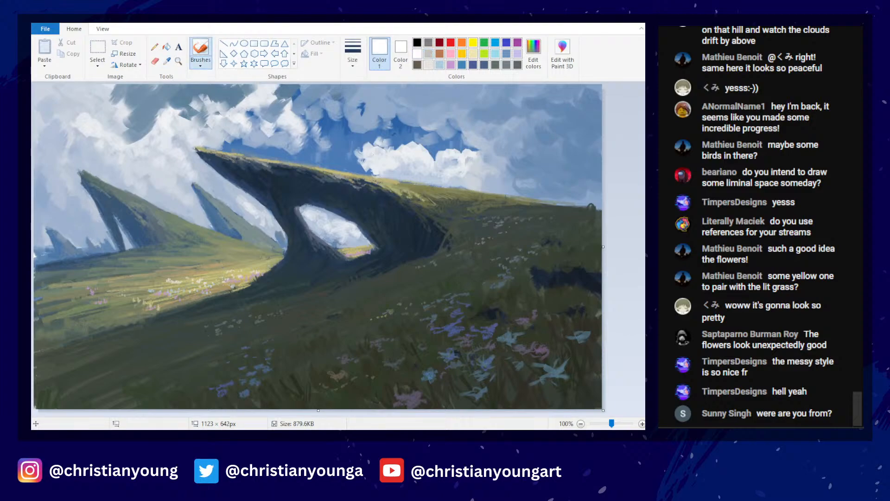
{"action": "left_click", "coordinate": [469, 44]}
{"action": "left_click_drag", "start_coordinate": [214, 278], "coordinate": [242, 277]}
{"action": "left_click", "coordinate": [249, 274]}
- Mix a warm off-white and dot a few small flowers on the grass above the sunlit flower patch
{"action": "left_click", "coordinate": [533, 53]}
{"action": "left_click", "coordinate": [580, 101]}
{"action": "left_click_drag", "start_coordinate": [170, 263], "coordinate": [175, 265]}
{"action": "left_click", "coordinate": [181, 265]}
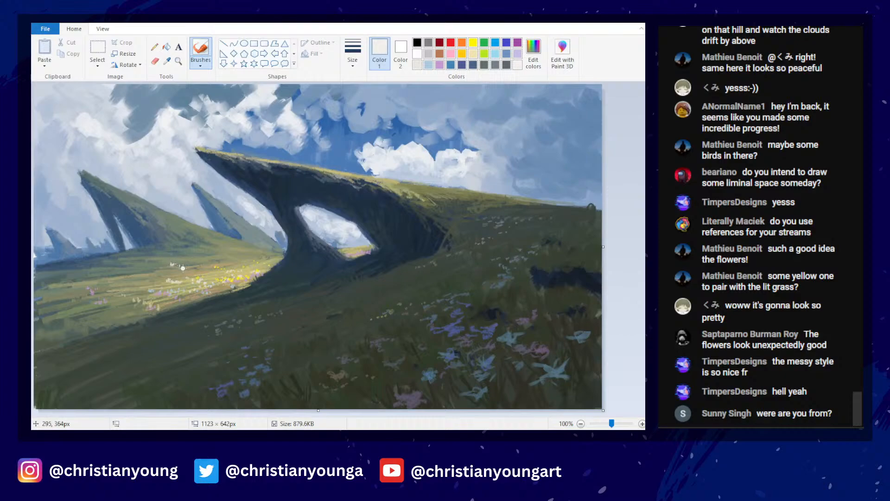
{"action": "left_click", "coordinate": [196, 263]}
{"action": "left_click", "coordinate": [214, 260]}
- Mix a light grey-green and then darken it to a medium grey-green
{"action": "left_click", "coordinate": [534, 54]}
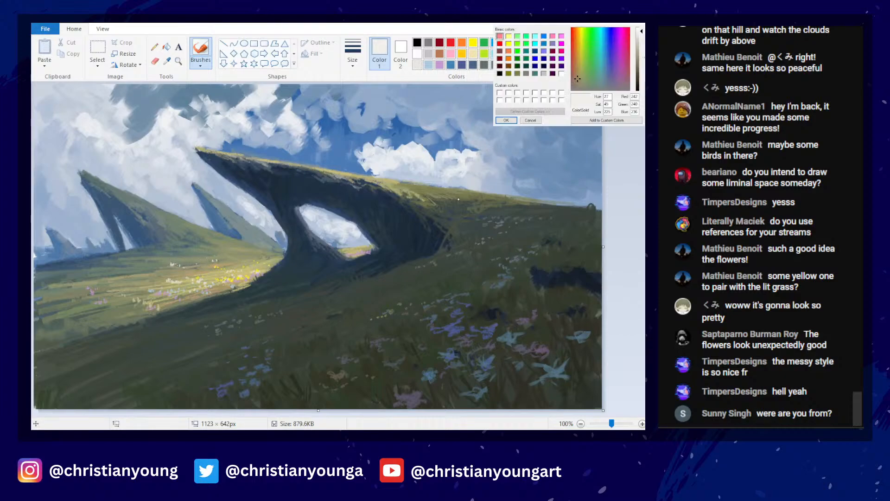
{"action": "left_click", "coordinate": [507, 120]}
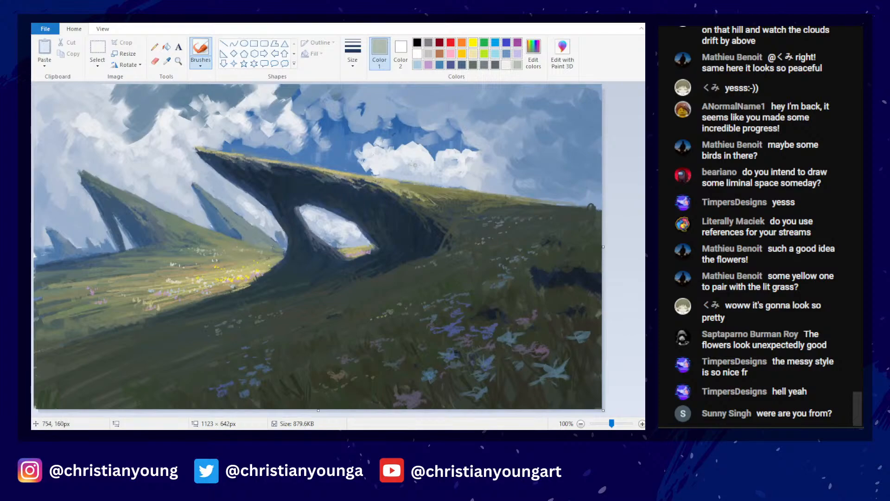
{"action": "scroll", "coordinate": [410, 162], "scroll_direction": "down", "scroll_amount": 3}
{"action": "scroll", "coordinate": [415, 165], "scroll_direction": "up", "scroll_amount": 3}
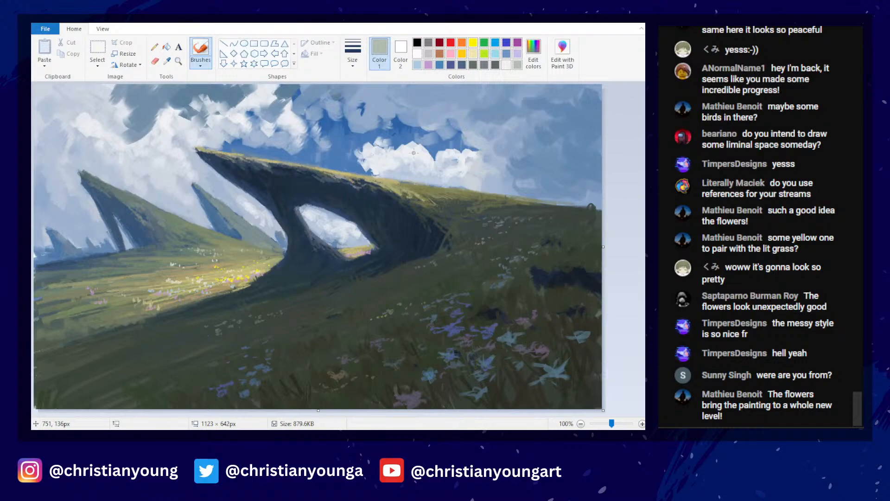
{"action": "left_click", "coordinate": [534, 51]}
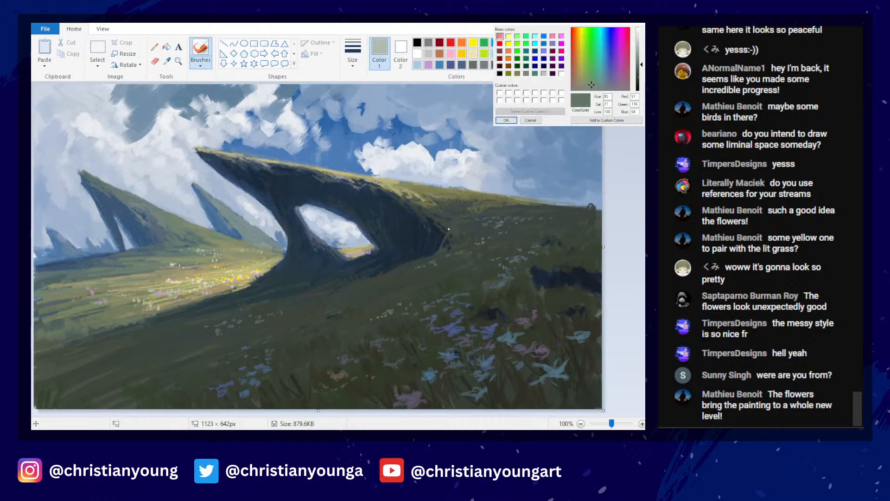
{"action": "key", "text": "Return"}
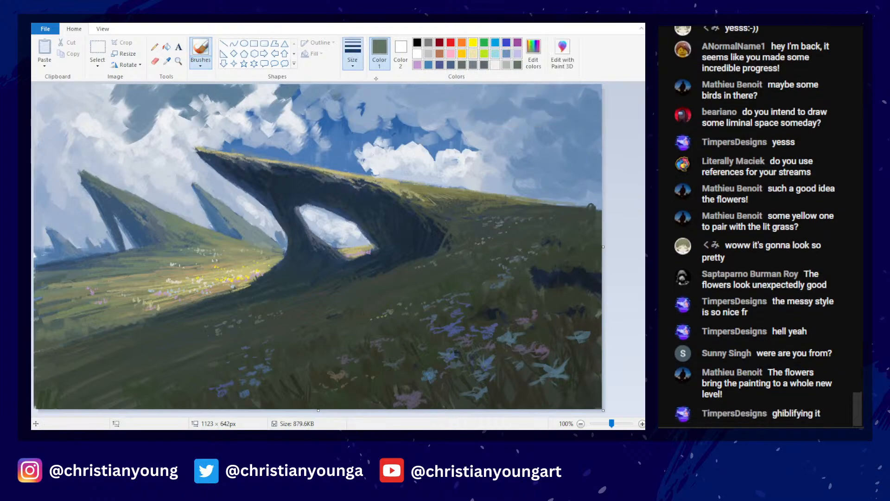
- Darken the grey-green in several stages to a deep green-grey
{"action": "left_click", "coordinate": [533, 51]}
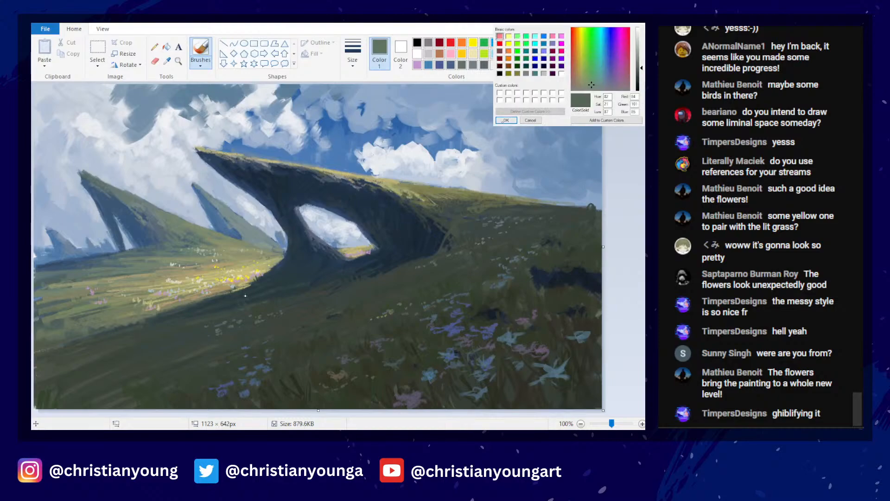
{"action": "left_click", "coordinate": [506, 120]}
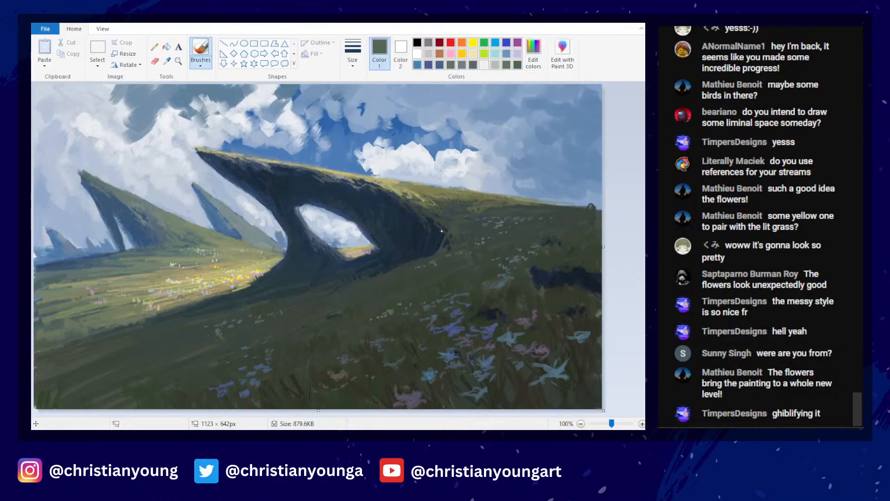
{"action": "left_click", "coordinate": [534, 51]}
{"action": "left_click", "coordinate": [506, 119]}
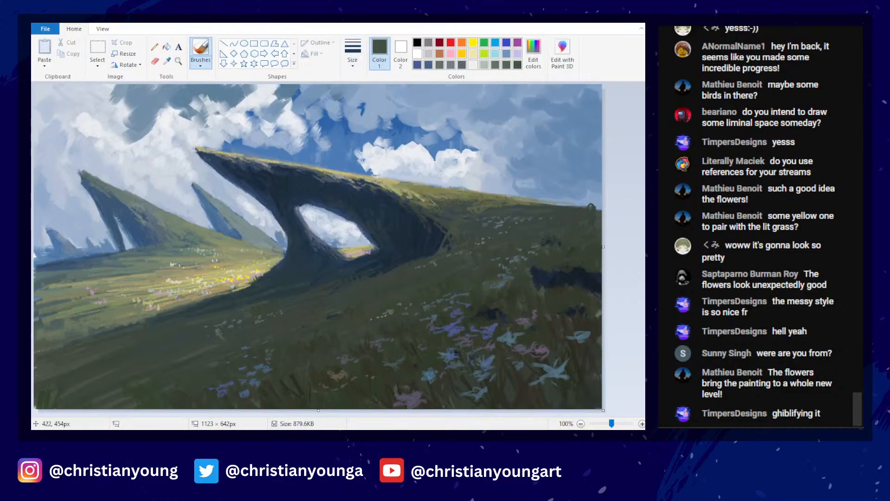
{"action": "left_click", "coordinate": [533, 51]}
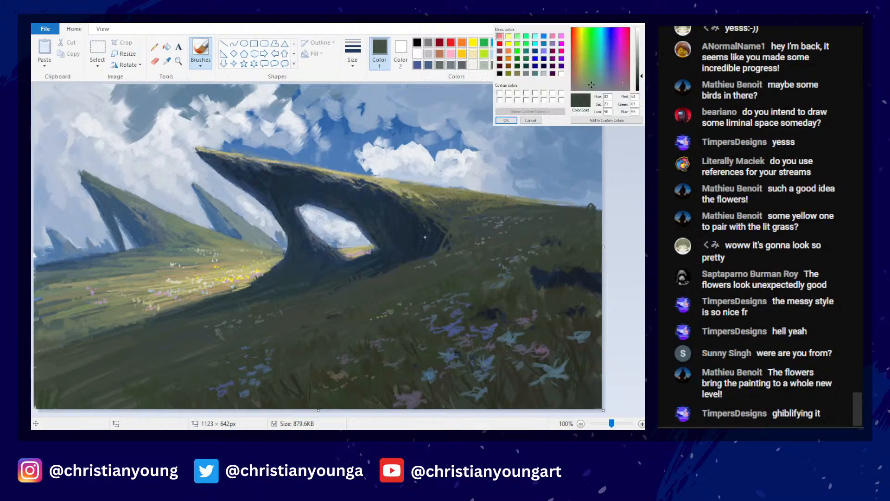
{"action": "left_click", "coordinate": [506, 120]}
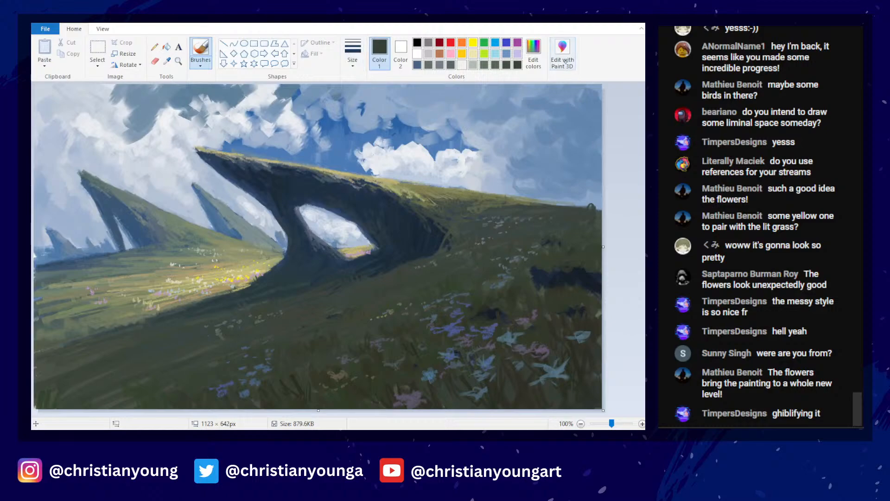
- Darken the green-grey almost to black and then bring it back to a slightly lighter dark green
{"action": "left_click", "coordinate": [533, 51]}
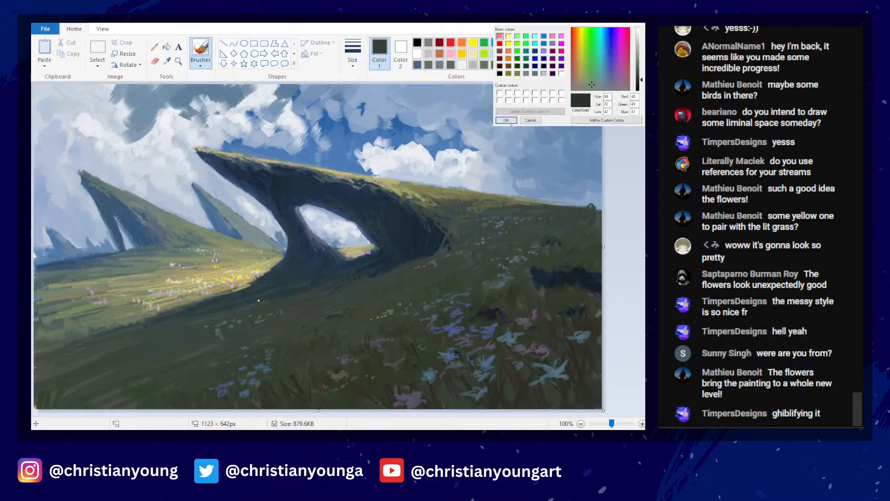
{"action": "left_click", "coordinate": [510, 121]}
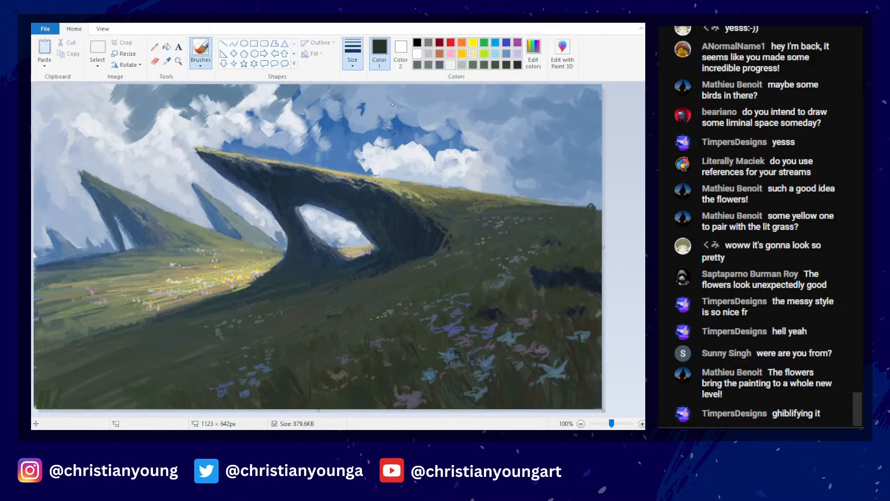
{"action": "left_click", "coordinate": [534, 55]}
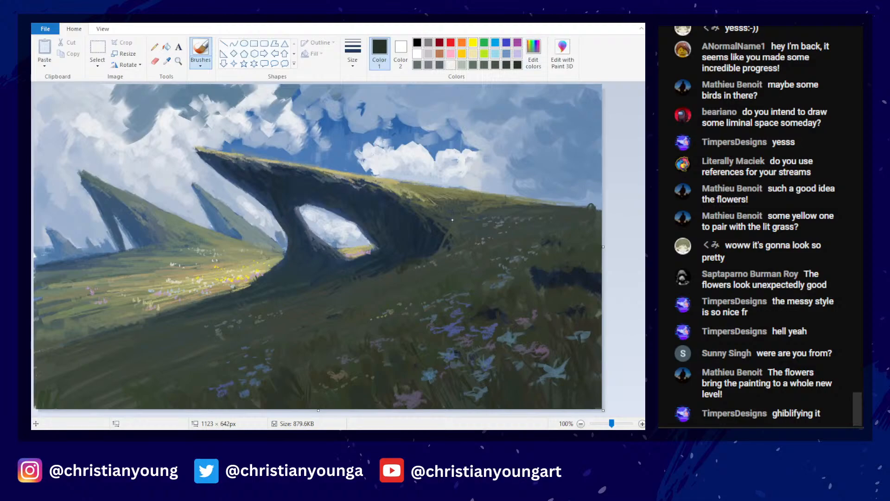
{"action": "key", "text": "Return"}
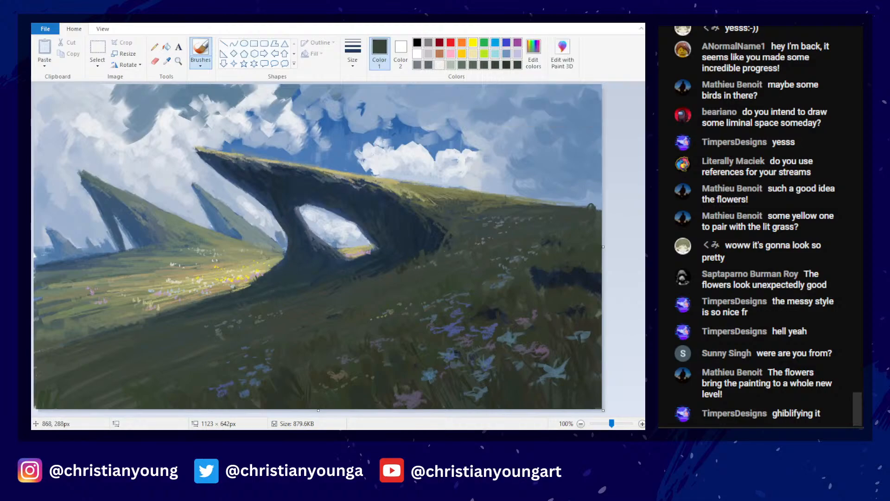
{"action": "scroll", "coordinate": [449, 186], "scroll_direction": "down", "scroll_amount": 2}
{"action": "scroll", "coordinate": [449, 187], "scroll_direction": "up", "scroll_amount": 2}
- Reuse the off-white with a small brush to dab tiny flowers along the grassy top edge of the rock arch
{"action": "left_click", "coordinate": [440, 65]}
{"action": "left_click", "coordinate": [200, 64]}
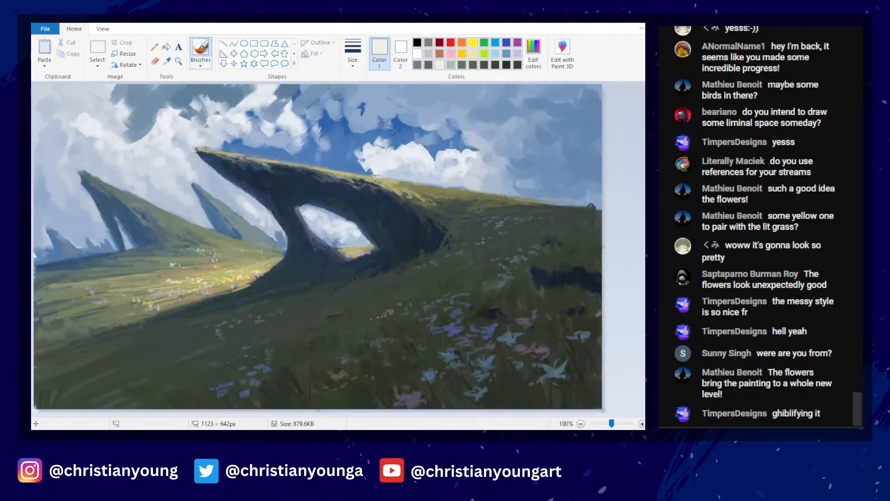
{"action": "left_click", "coordinate": [201, 104]}
{"action": "left_click", "coordinate": [353, 58]}
{"action": "left_click", "coordinate": [360, 89]}
{"action": "left_click", "coordinate": [260, 158]}
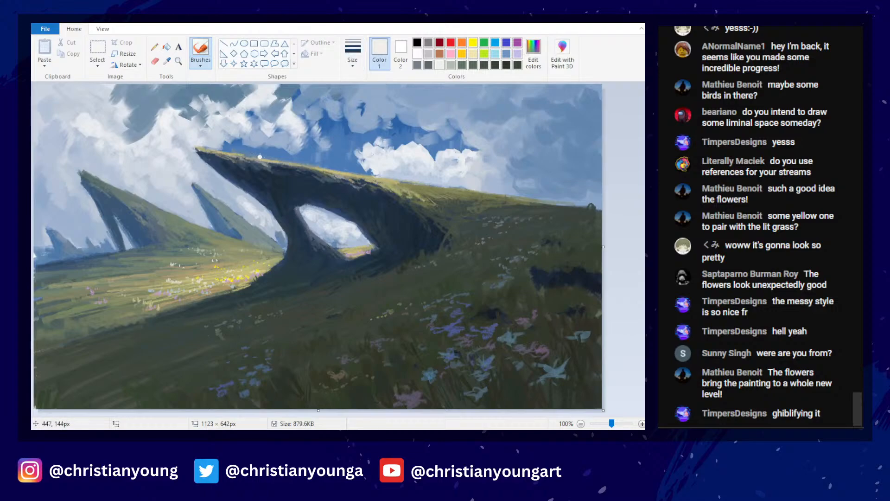
{"action": "left_click", "coordinate": [261, 160]}
{"action": "left_click", "coordinate": [264, 159]}
{"action": "left_click", "coordinate": [269, 159]}
- Scatter off-white and light turquoise flowers along the sunlit hill crest where the arch meets the slope
{"action": "left_click_drag", "start_coordinate": [378, 177], "coordinate": [405, 188]}
{"action": "left_click", "coordinate": [495, 53]}
{"action": "left_click", "coordinate": [400, 182]}
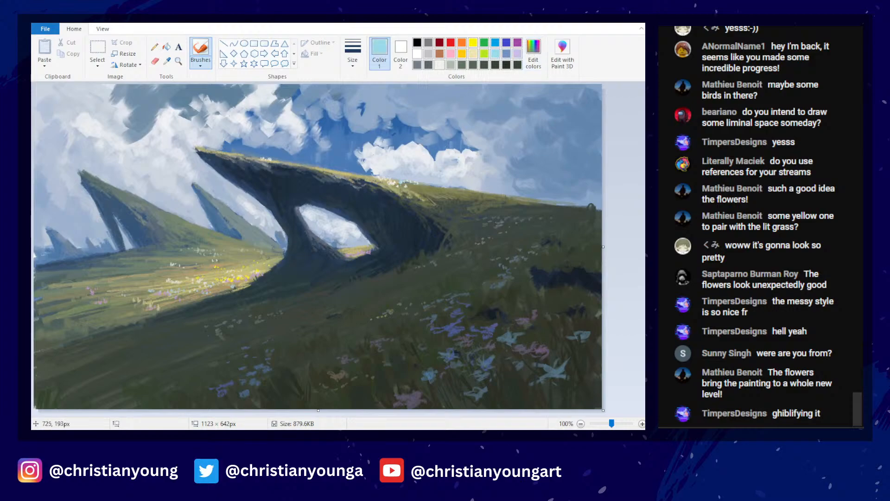
{"action": "left_click_drag", "start_coordinate": [401, 182], "coordinate": [434, 186]}
- Examine the overall composition and the new crest flowers at thumbnail size and at full size
{"action": "scroll", "coordinate": [446, 153], "scroll_direction": "down", "scroll_amount": 3}
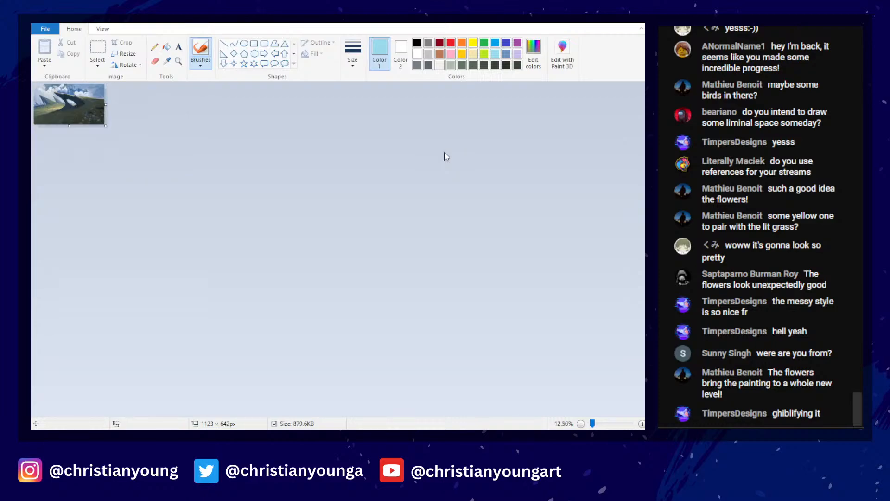
{"action": "scroll", "coordinate": [446, 153], "scroll_direction": "up", "scroll_amount": 3}
{"action": "scroll", "coordinate": [447, 153], "scroll_direction": "down", "scroll_amount": 3}
{"action": "scroll", "coordinate": [447, 154], "scroll_direction": "up", "scroll_amount": 3}
{"action": "scroll", "coordinate": [446, 154], "scroll_direction": "down", "scroll_amount": 3}
{"action": "scroll", "coordinate": [447, 154], "scroll_direction": "up", "scroll_amount": 3}
{"action": "scroll", "coordinate": [446, 154], "scroll_direction": "down", "scroll_amount": 3}
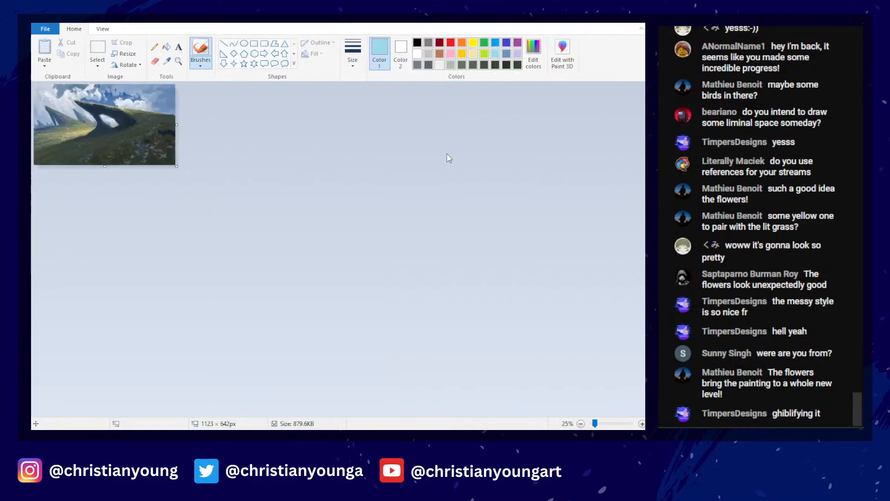
{"action": "scroll", "coordinate": [446, 154], "scroll_direction": "up", "scroll_amount": 3}
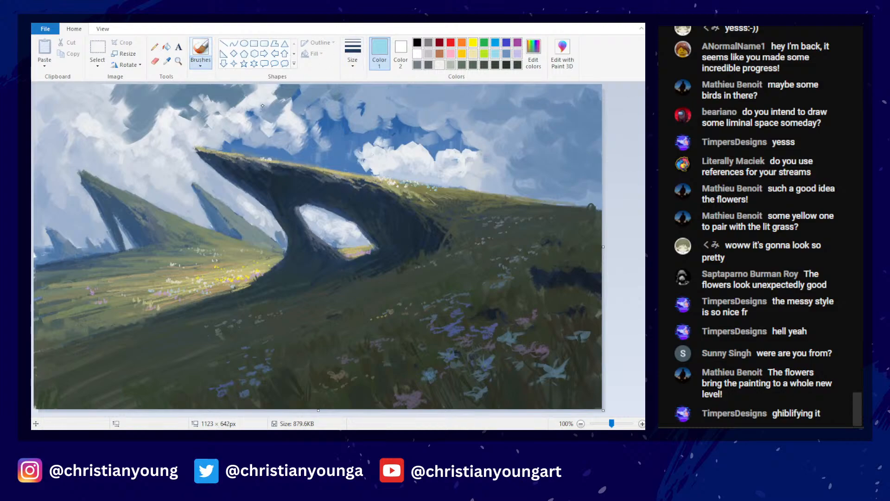
- Sample the dark blue-grey from the upper clouds and brush it into the upper sky
{"action": "left_click", "coordinate": [167, 61]}
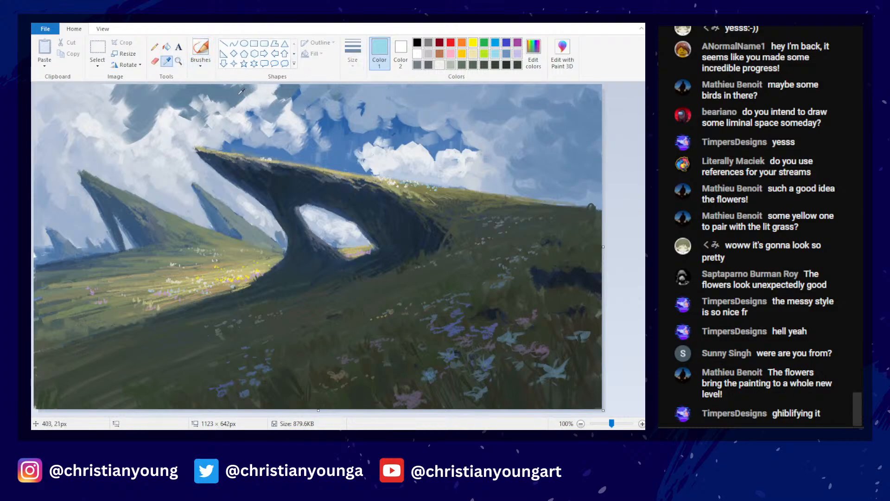
{"action": "left_click", "coordinate": [257, 92]}
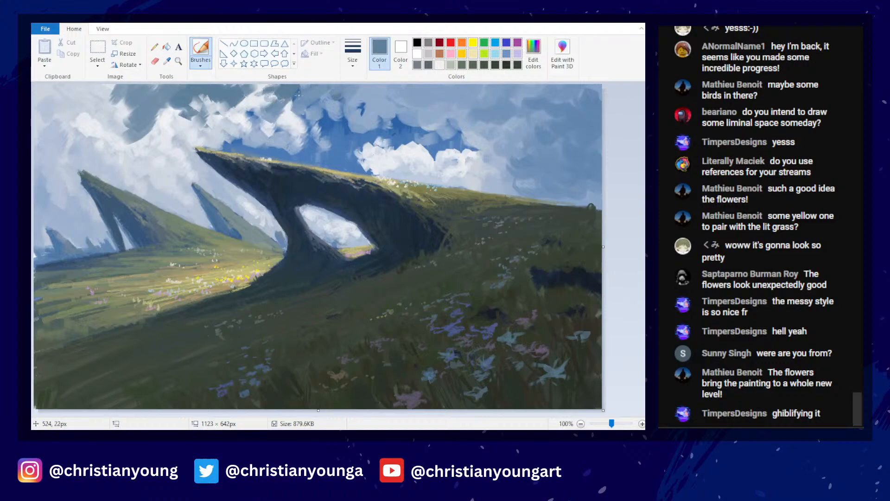
{"action": "mouse_move", "coordinate": [456, 96]}
{"action": "left_mouse_down"}
{"action": "mouse_move", "coordinate": [430, 86]}
{"action": "mouse_move", "coordinate": [441, 95]}
{"action": "mouse_move", "coordinate": [478, 84]}
{"action": "mouse_move", "coordinate": [440, 97]}
{"action": "mouse_move", "coordinate": [476, 90]}
{"action": "left_mouse_up"}
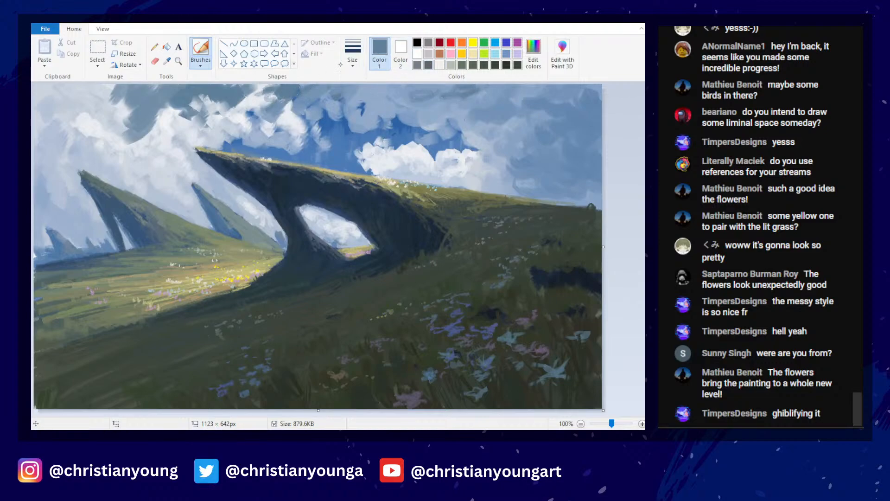
- Sample a softer grey-blue from the sky and paint it over the cloud edge above the rock arch
{"action": "left_click", "coordinate": [167, 61]}
{"action": "left_click", "coordinate": [469, 100]}
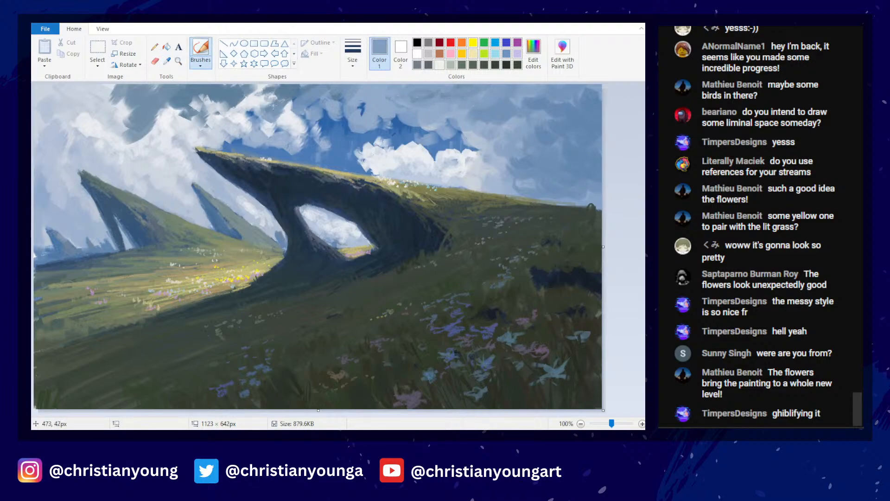
{"action": "mouse_move", "coordinate": [274, 106]}
{"action": "left_mouse_down"}
{"action": "mouse_move", "coordinate": [257, 86]}
{"action": "mouse_move", "coordinate": [222, 100]}
{"action": "mouse_move", "coordinate": [299, 94]}
{"action": "left_mouse_up"}
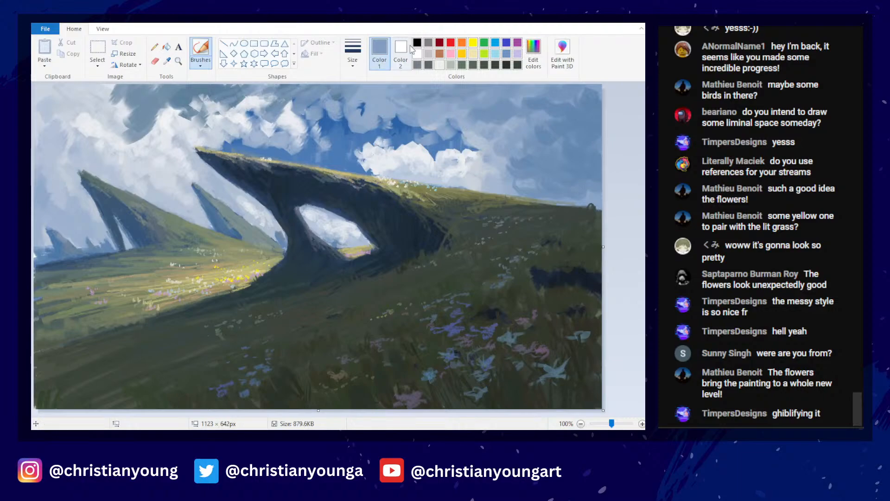
{"action": "scroll", "coordinate": [429, 130], "scroll_direction": "up", "scroll_amount": 1, "text": "ctrl"}
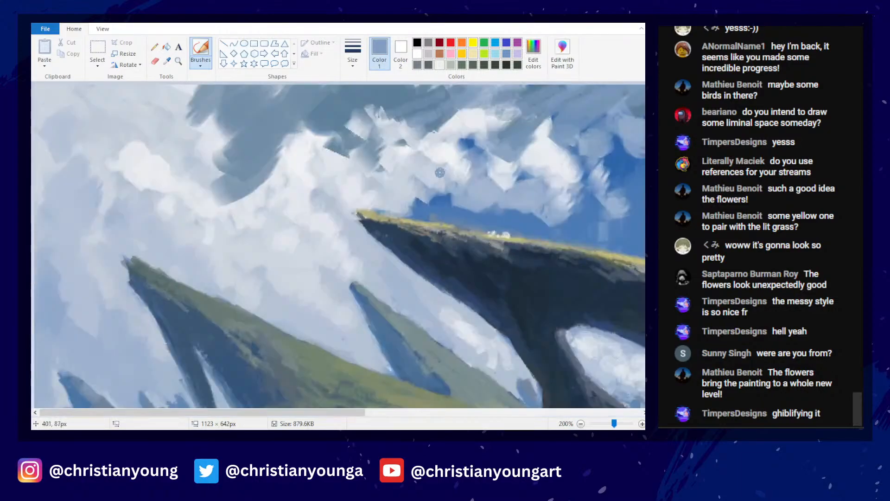
{"action": "scroll", "coordinate": [442, 176], "scroll_direction": "down", "scroll_amount": 1, "text": "ctrl"}
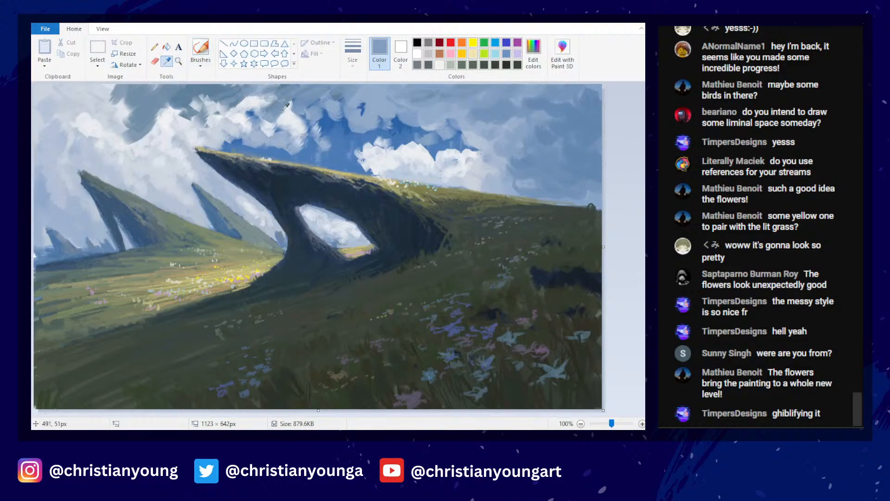
- Sample a pale cloud white and touch up the bright clouds around the arch
{"action": "left_click", "coordinate": [258, 100]}
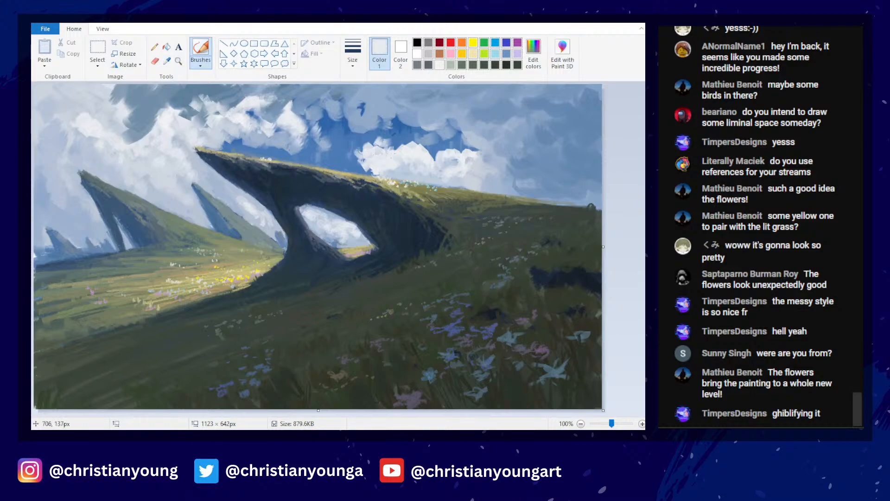
{"action": "left_click_drag", "start_coordinate": [421, 166], "coordinate": [421, 171]}
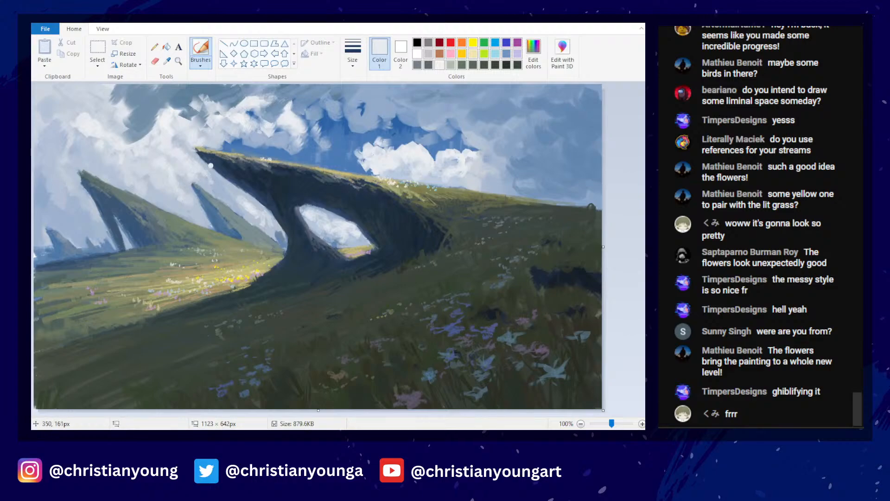
{"action": "scroll", "coordinate": [219, 131], "scroll_direction": "down", "scroll_amount": 1}
{"action": "scroll", "coordinate": [220, 130], "scroll_direction": "up", "scroll_amount": 1}
- Mix near-black and dark green tones from sampled colours and touch up the arch's shaded edge and the surrounding grass
{"action": "left_click", "coordinate": [167, 60]}
{"action": "left_click", "coordinate": [297, 195]}
{"action": "left_click", "coordinate": [517, 65]}
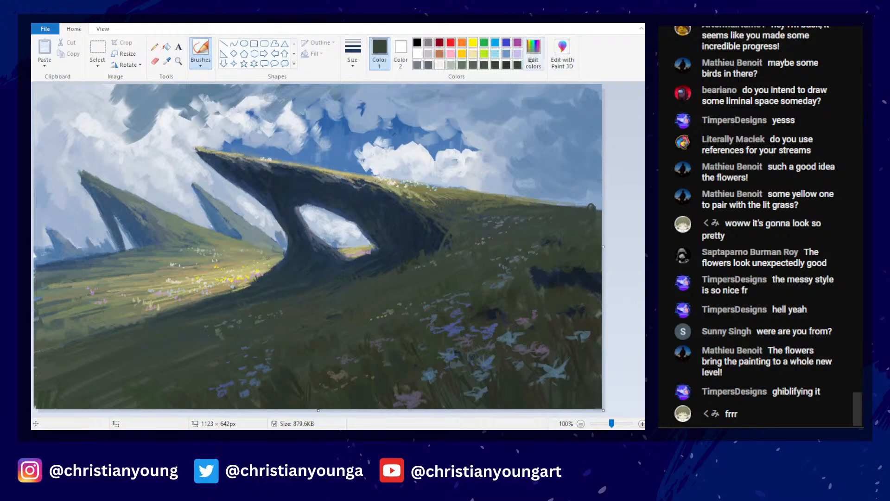
{"action": "left_click", "coordinate": [533, 54]}
{"action": "left_click", "coordinate": [632, 82]}
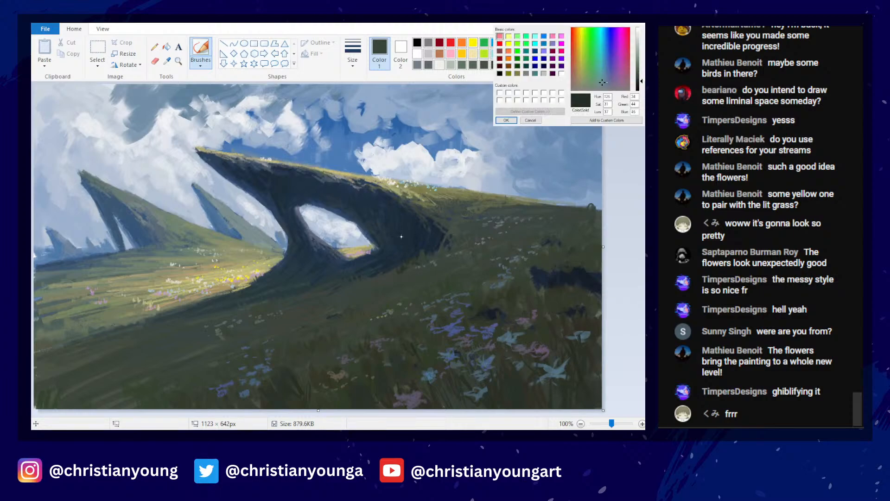
{"action": "left_click", "coordinate": [507, 120]}
{"action": "left_click", "coordinate": [533, 53]}
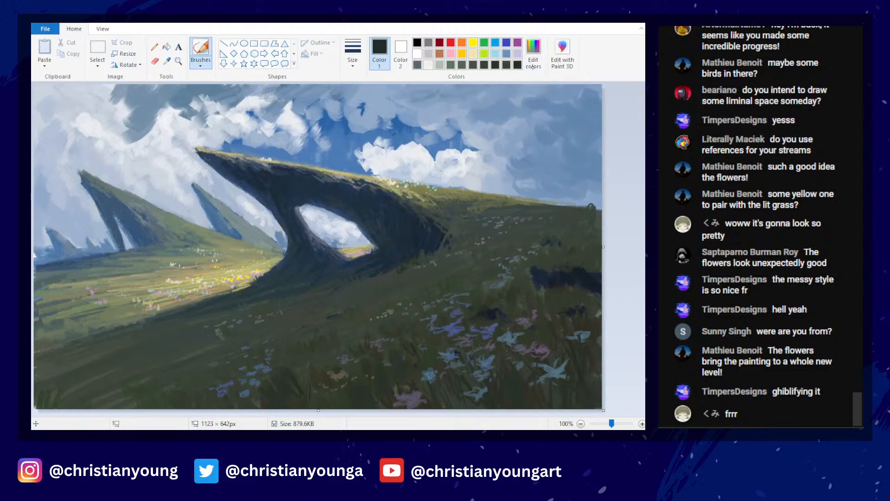
{"action": "left_click", "coordinate": [512, 119]}
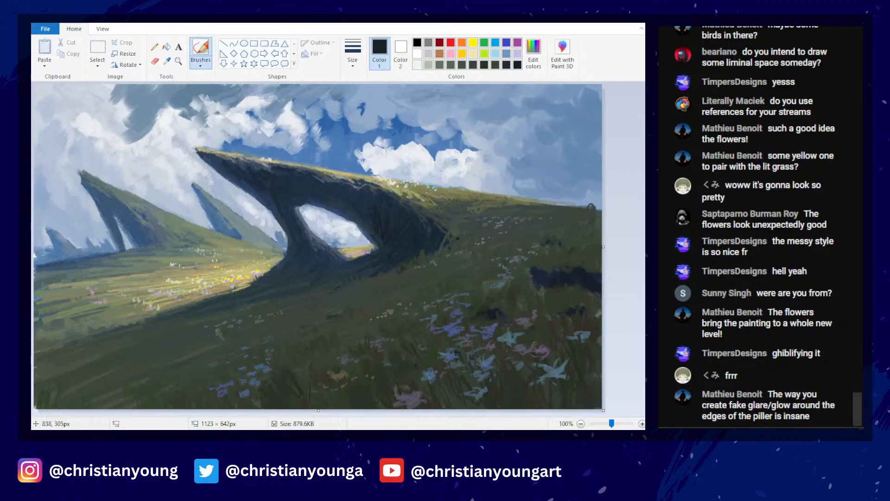
{"action": "left_click", "coordinate": [167, 61]}
{"action": "left_click", "coordinate": [395, 335]}
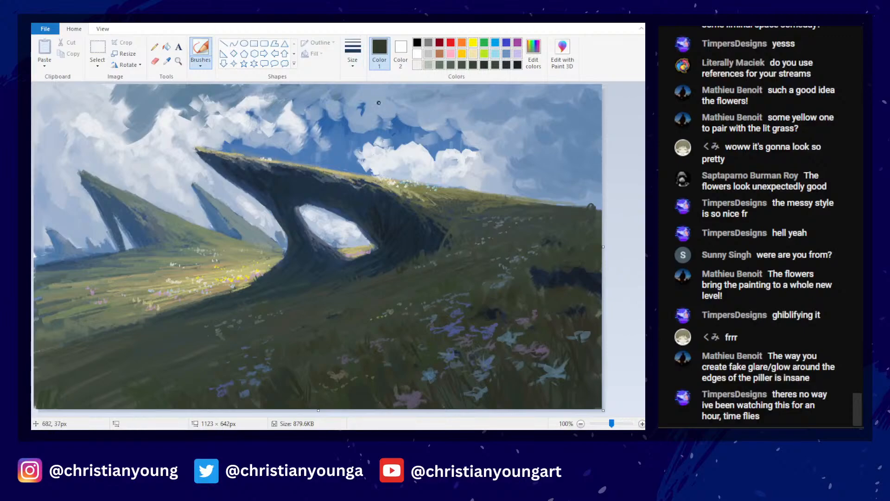
- Sample the arch's dark blue, lighten it to a mid blue and brush reflected light along the arch's left edge
{"action": "left_click", "coordinate": [167, 60]}
{"action": "left_click", "coordinate": [281, 191]}
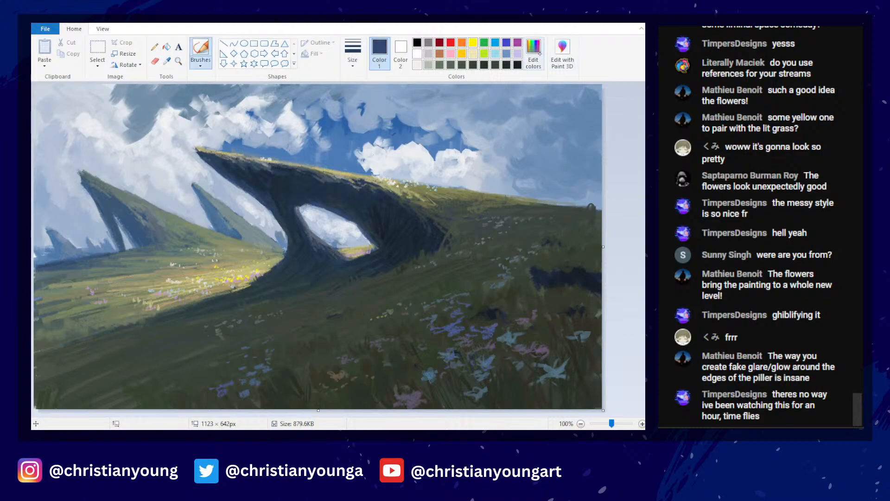
{"action": "left_click", "coordinate": [533, 52]}
{"action": "left_click", "coordinate": [506, 120]}
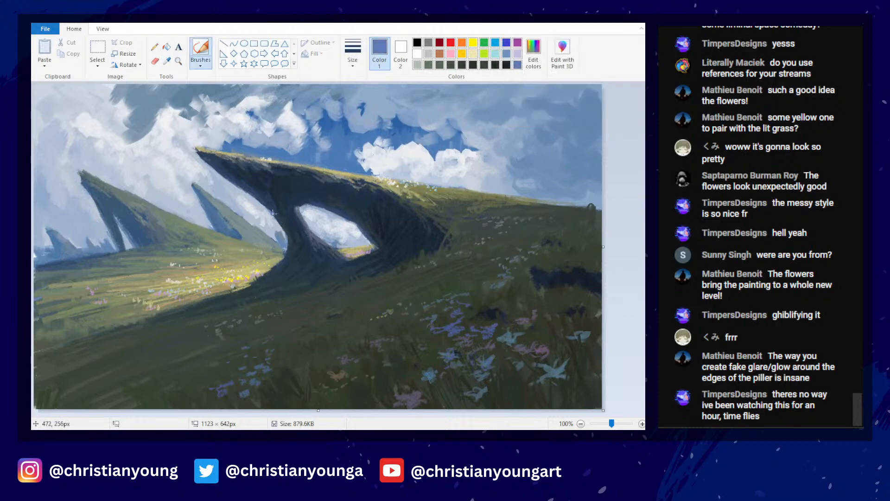
{"action": "left_click_drag", "start_coordinate": [275, 213], "coordinate": [284, 237]}
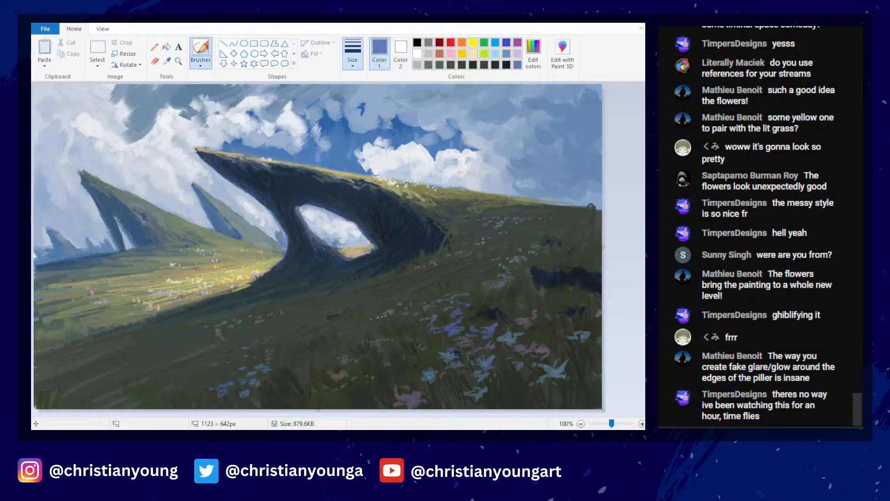
{"action": "left_click_drag", "start_coordinate": [201, 159], "coordinate": [232, 184]}
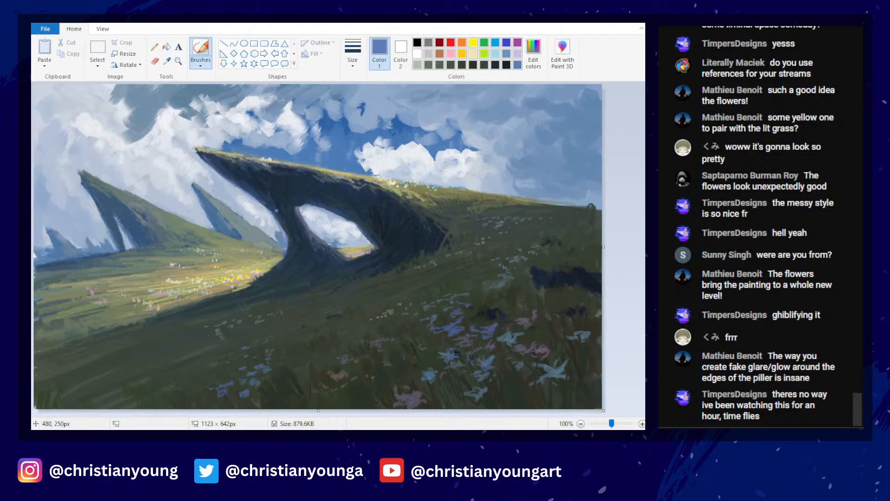
{"action": "scroll", "coordinate": [370, 204], "scroll_direction": "down", "scroll_amount": 2}
{"action": "scroll", "coordinate": [370, 205], "scroll_direction": "down", "scroll_amount": 1}
{"action": "scroll", "coordinate": [368, 203], "scroll_direction": "up", "scroll_amount": 3}
{"action": "left_click_drag", "start_coordinate": [255, 283], "coordinate": [287, 255]}
- Sample the dark tone at the arch's far side, adjust it to a dark slate blue and touch up the rock
{"action": "left_click", "coordinate": [167, 61]}
{"action": "left_click", "coordinate": [449, 222]}
{"action": "left_click", "coordinate": [533, 53]}
{"action": "left_click", "coordinate": [641, 70]}
{"action": "left_click", "coordinate": [507, 122]}
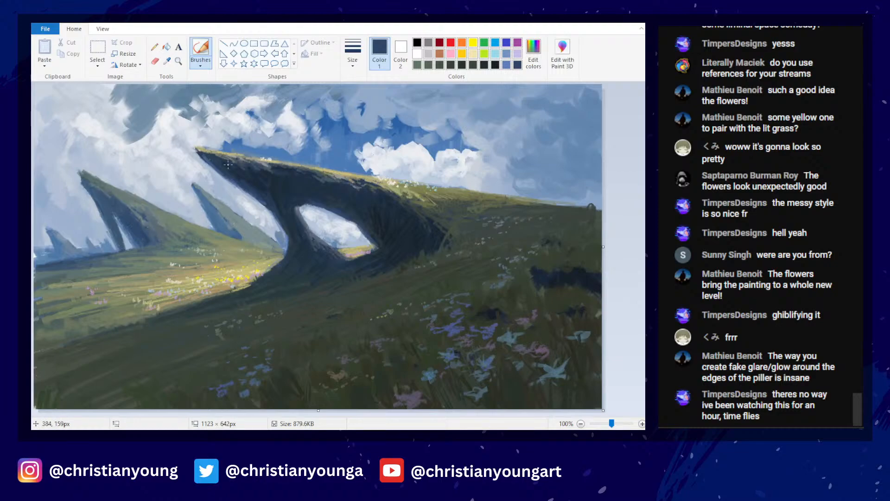
- Sample the blue shadow of the left spire and brush it onto the shaded side of the middle spire
{"action": "left_click", "coordinate": [169, 65]}
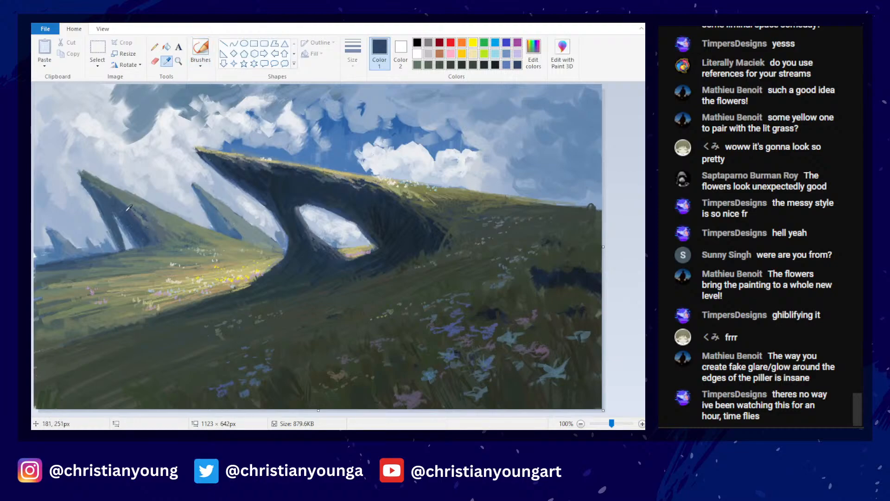
{"action": "left_click", "coordinate": [139, 219]}
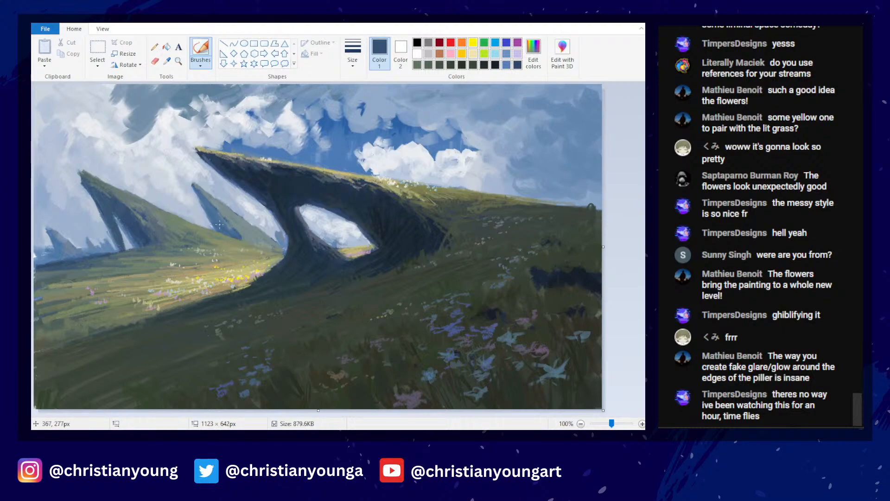
{"action": "scroll", "coordinate": [276, 186], "scroll_direction": "down", "scroll_amount": 3}
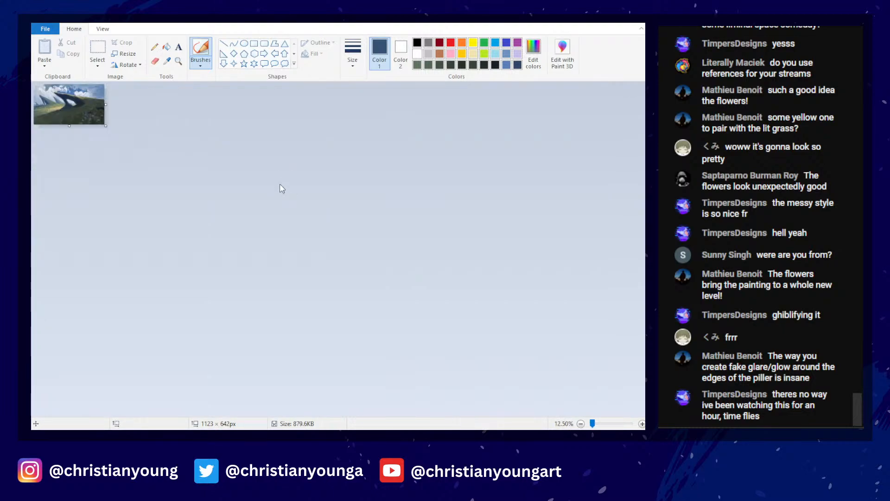
{"action": "scroll", "coordinate": [279, 186], "scroll_direction": "up", "scroll_amount": 3}
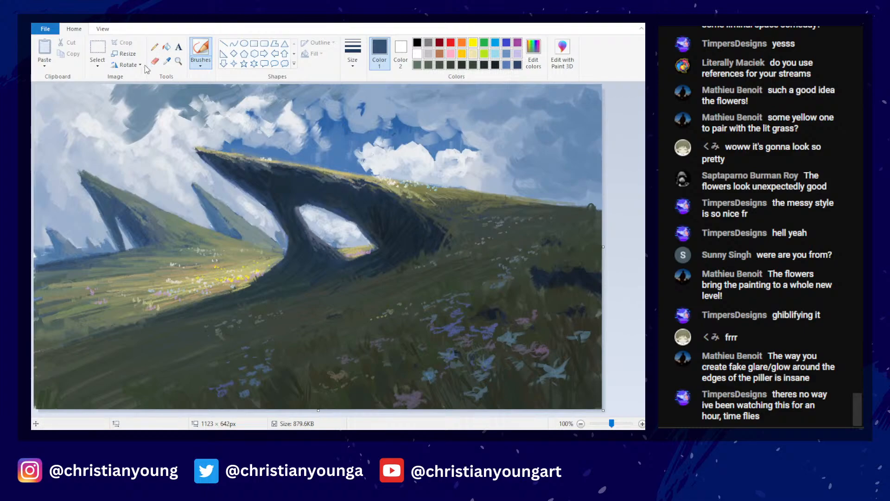
- Flip the painting horizontally to check the composition at thumbnail and full size, and flip it back
{"action": "left_click", "coordinate": [125, 64]}
{"action": "left_click", "coordinate": [166, 131]}
{"action": "scroll", "coordinate": [320, 135], "scroll_direction": "down", "scroll_amount": 3}
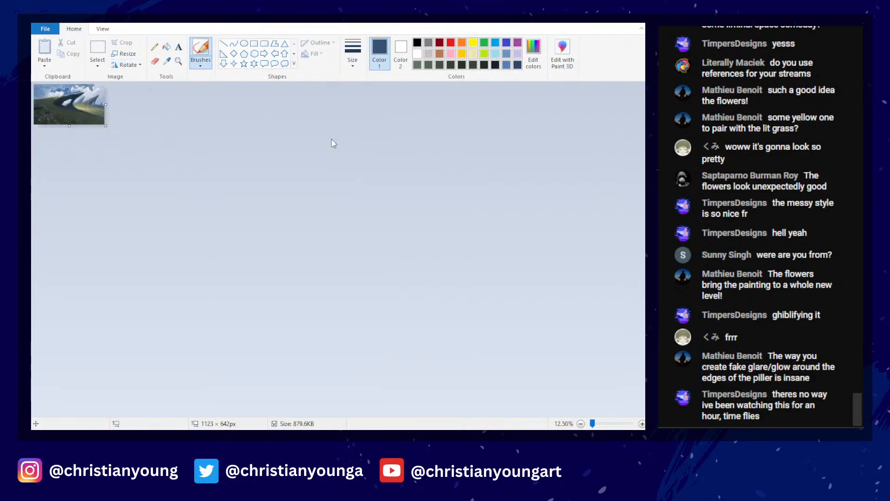
{"action": "scroll", "coordinate": [331, 139], "scroll_direction": "up", "scroll_amount": 3}
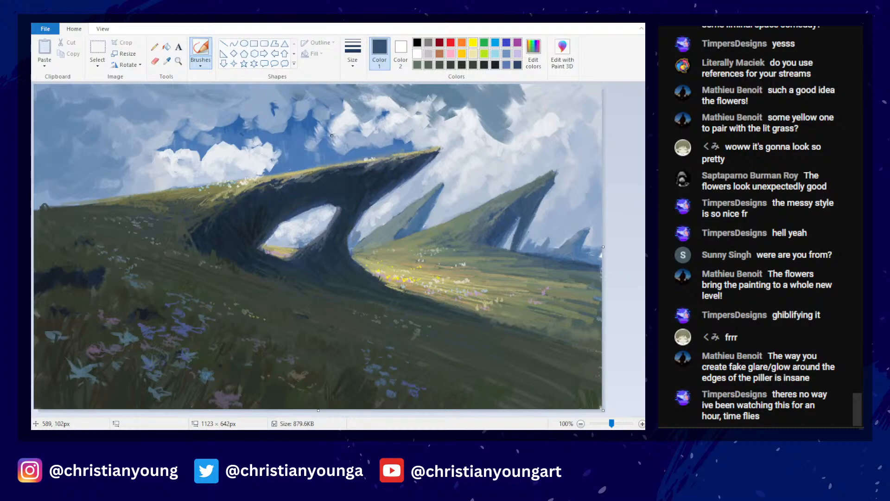
{"action": "key", "text": "alt+h"}
{"action": "key", "text": "r"}
{"action": "key", "text": "o"}
{"action": "key", "text": "h"}
{"action": "scroll", "coordinate": [346, 132], "scroll_direction": "down", "scroll_amount": 2}
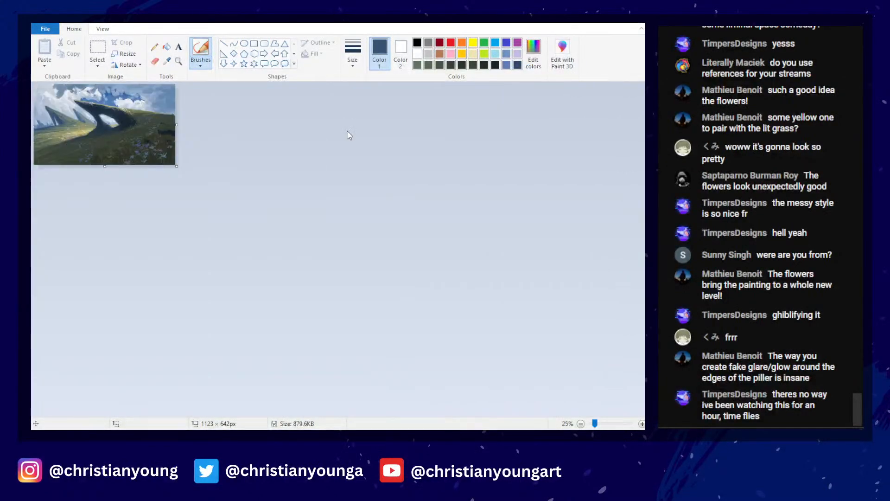
{"action": "scroll", "coordinate": [345, 133], "scroll_direction": "up", "scroll_amount": 2}
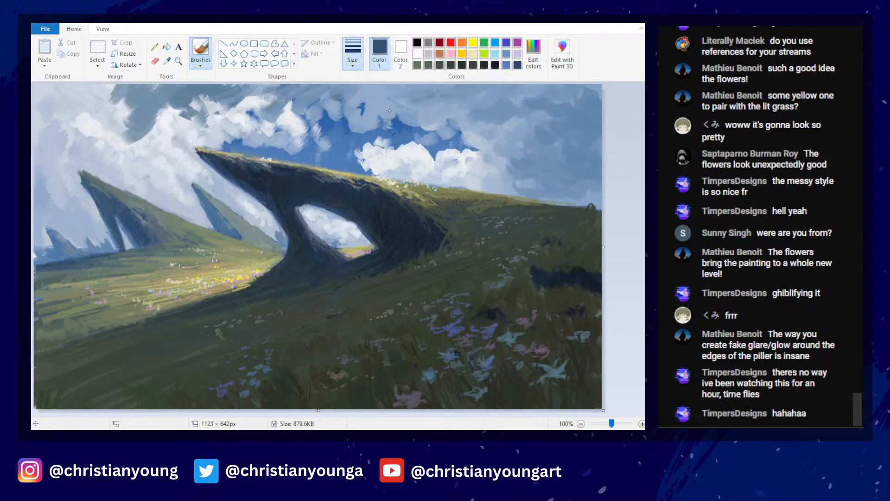
- Sample olive and dark green from the slopes and paint grass strokes along the shadow edge of the sunlit meadow
{"action": "left_click", "coordinate": [167, 61]}
{"action": "left_click", "coordinate": [478, 204]}
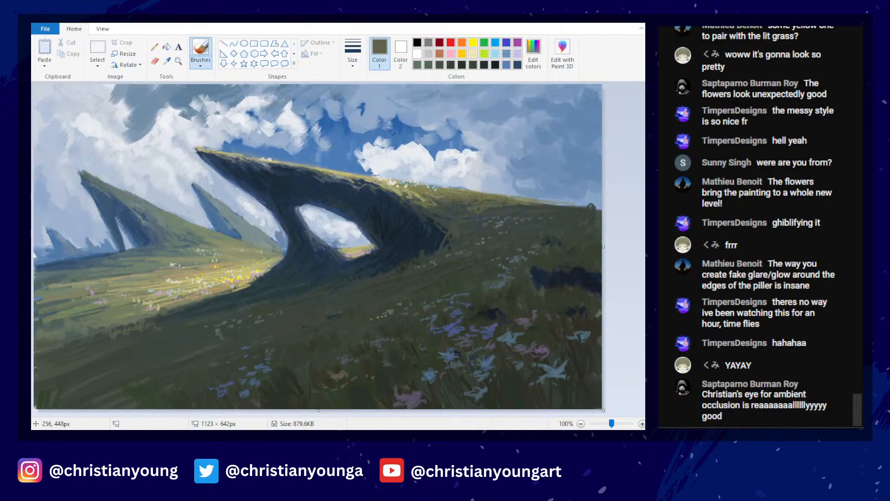
{"action": "left_click", "coordinate": [166, 61]}
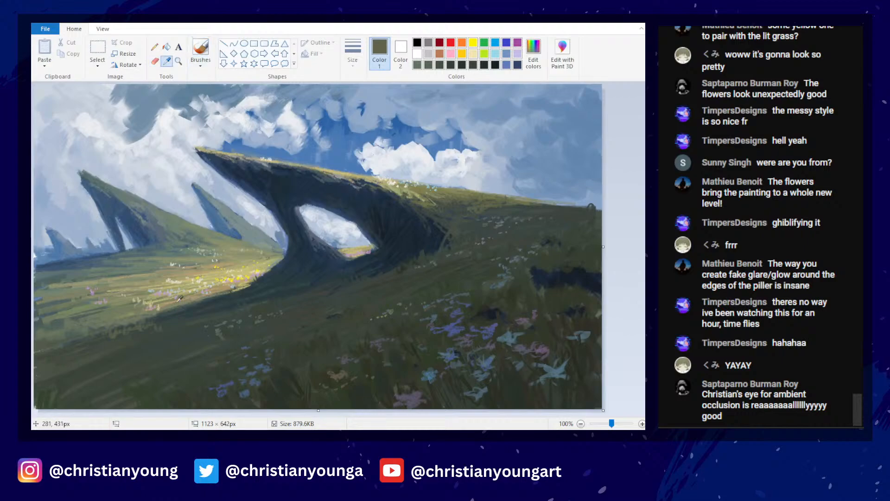
{"action": "left_click", "coordinate": [155, 323]}
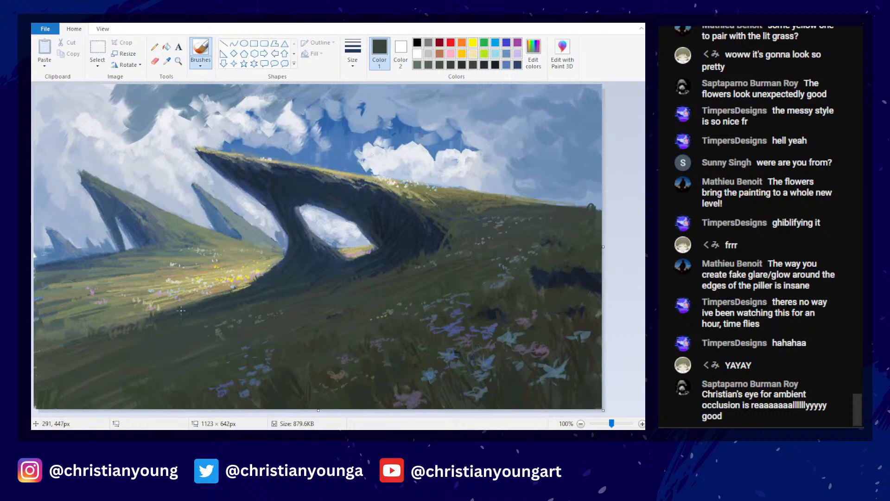
- Sample darker greens from the foreground and brush them into the shaded grass below the sunlit meadow
{"action": "left_click", "coordinate": [167, 62]}
{"action": "left_click", "coordinate": [107, 404]}
{"action": "left_click", "coordinate": [167, 62]}
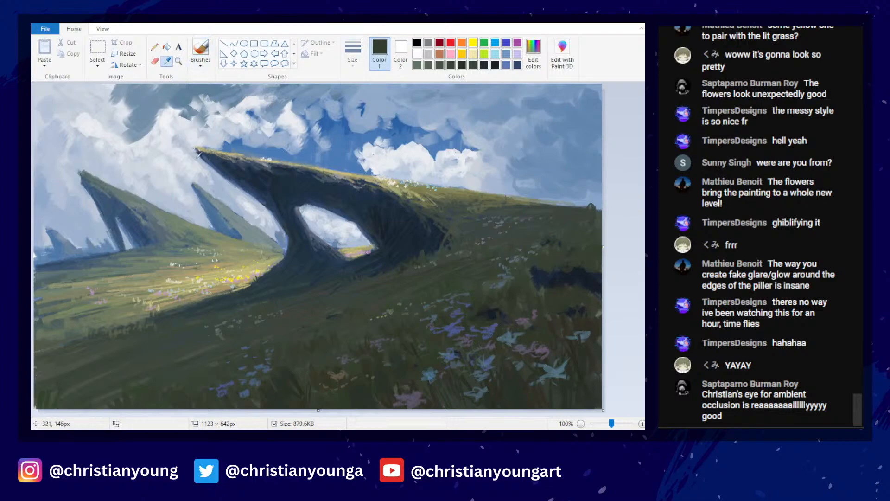
{"action": "left_click", "coordinate": [236, 366]}
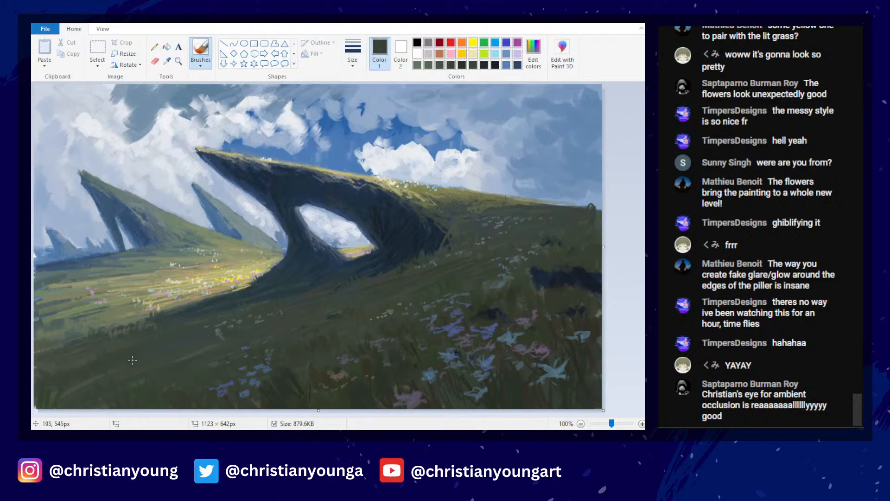
- Mix a slightly lighter grey-green and brush it with a larger brush, checking the painting at thumbnail size
{"action": "left_click", "coordinate": [534, 53]}
{"action": "left_click", "coordinate": [639, 72]}
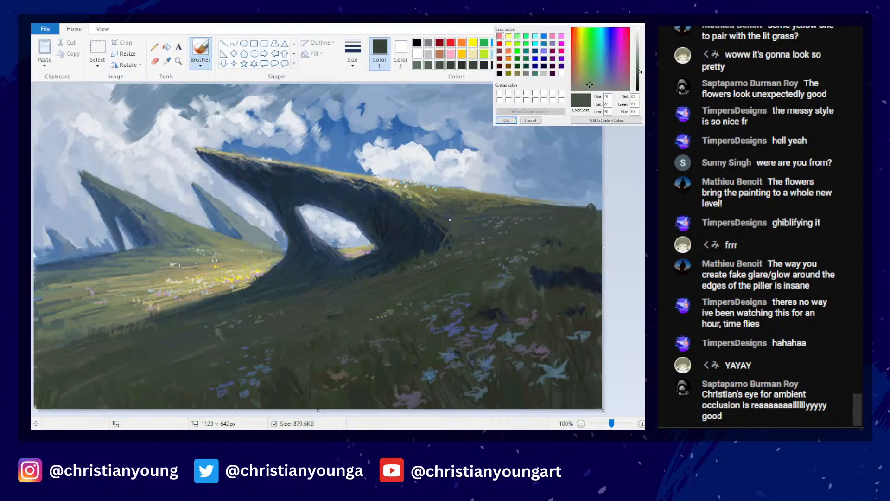
{"action": "key", "text": "Return"}
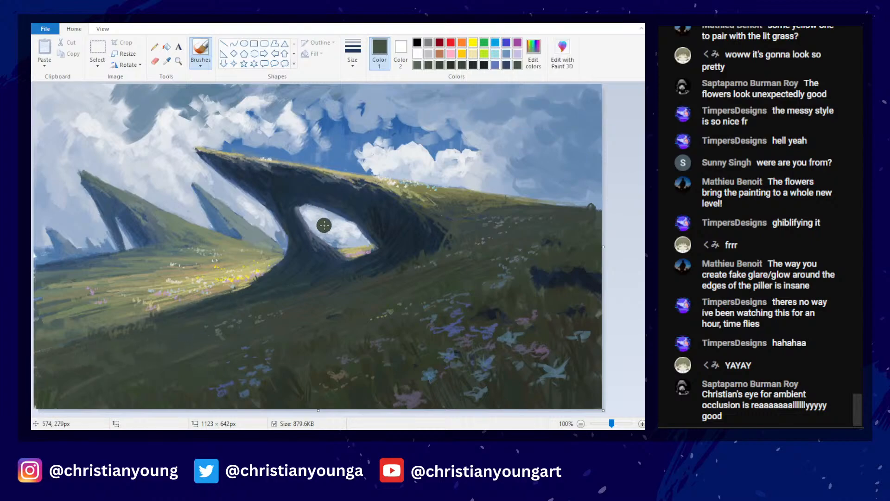
{"action": "scroll", "coordinate": [368, 213], "scroll_direction": "down", "scroll_amount": 2}
{"action": "scroll", "coordinate": [378, 218], "scroll_direction": "up", "scroll_amount": 2}
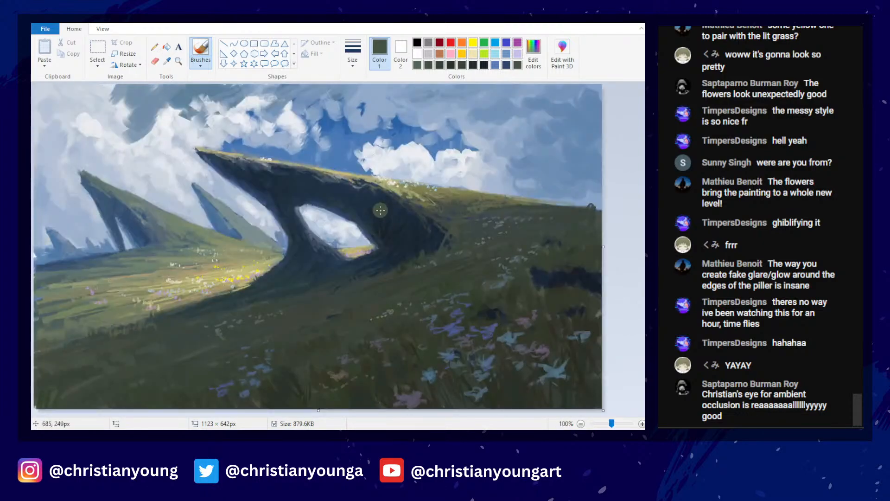
- Shift the brush colour to a dark slate blue and paint a bluish shadow on the grass below the arch
{"action": "left_click", "coordinate": [533, 54]}
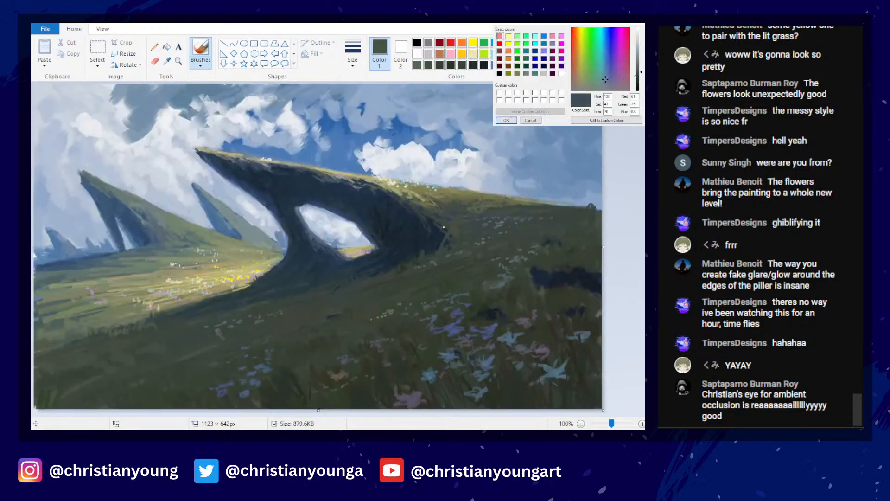
{"action": "left_click", "coordinate": [506, 120]}
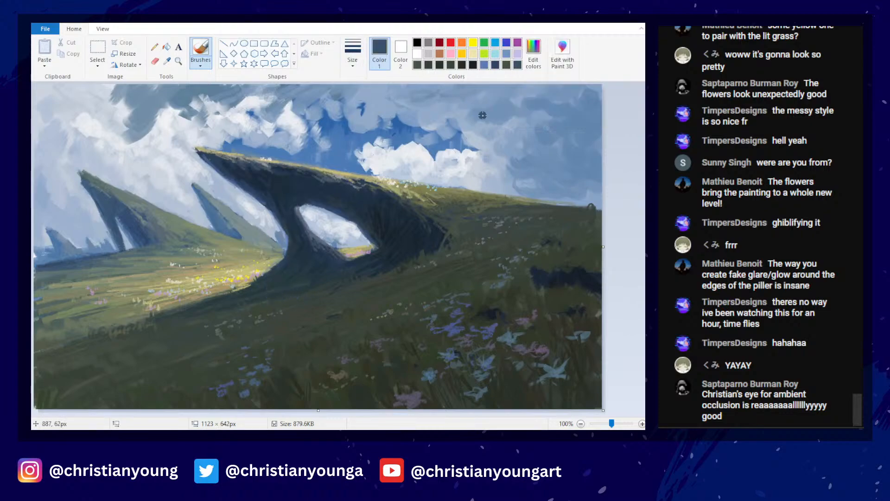
{"action": "left_click", "coordinate": [533, 54]}
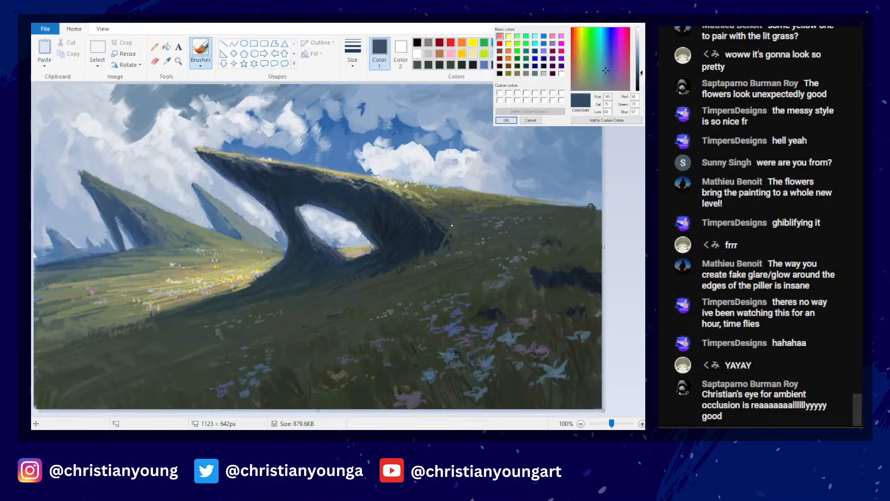
{"action": "left_click", "coordinate": [506, 120]}
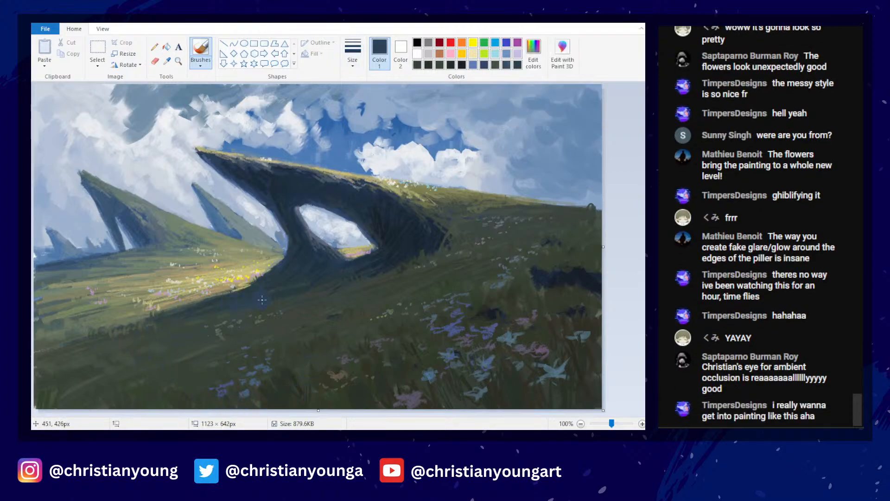
- Sample the dark blue-green from the arch's cast shadow and blend the shadow into the surrounding grass
{"action": "left_click", "coordinate": [167, 62]}
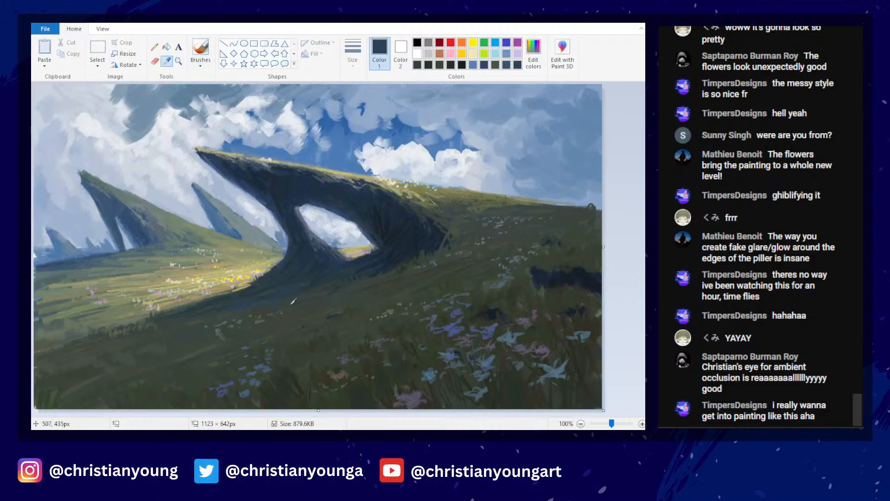
{"action": "left_click", "coordinate": [274, 306]}
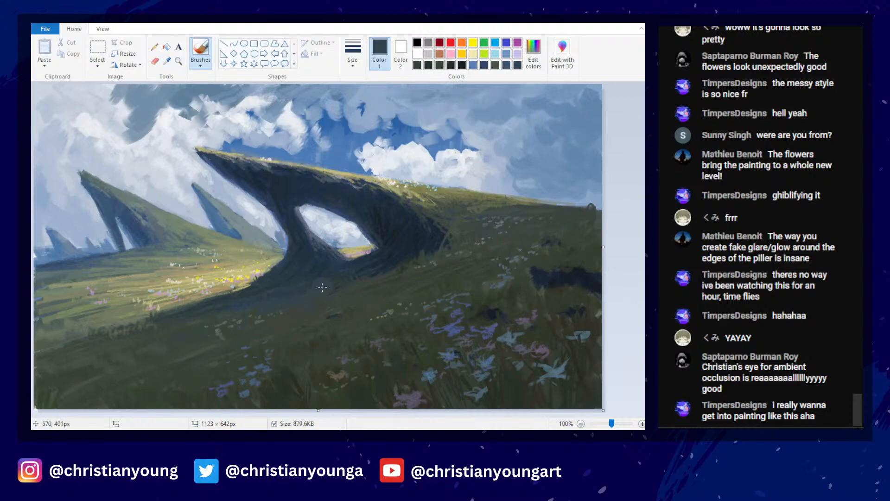
{"action": "left_click", "coordinate": [217, 299]}
{"action": "scroll", "coordinate": [431, 220], "scroll_direction": "down", "scroll_amount": 2}
{"action": "scroll", "coordinate": [432, 222], "scroll_direction": "up", "scroll_amount": 2}
- Brush a dark blue-green stroke along the far right end of the hill's ridge line
{"action": "mouse_move", "coordinate": [571, 204]}
{"action": "left_mouse_down"}
{"action": "mouse_move", "coordinate": [588, 210]}
{"action": "mouse_move", "coordinate": [547, 209]}
{"action": "mouse_move", "coordinate": [598, 206]}
{"action": "left_mouse_up"}
{"action": "scroll", "coordinate": [391, 146], "scroll_direction": "down", "scroll_amount": 2}
{"action": "scroll", "coordinate": [390, 147], "scroll_direction": "up", "scroll_amount": 2}
- Sample the dark green from the shaded hillside, adjust it slightly, and brush it into the grass below the arch
{"action": "left_click", "coordinate": [178, 61]}
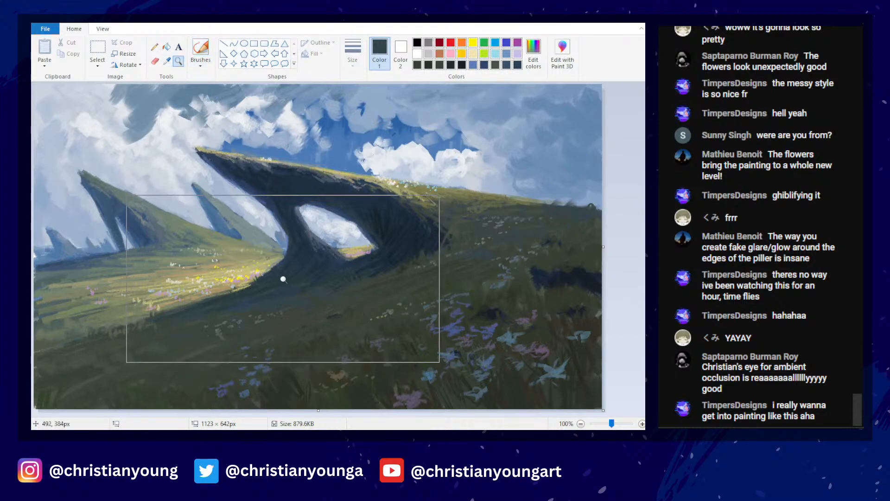
{"action": "left_click", "coordinate": [200, 47]}
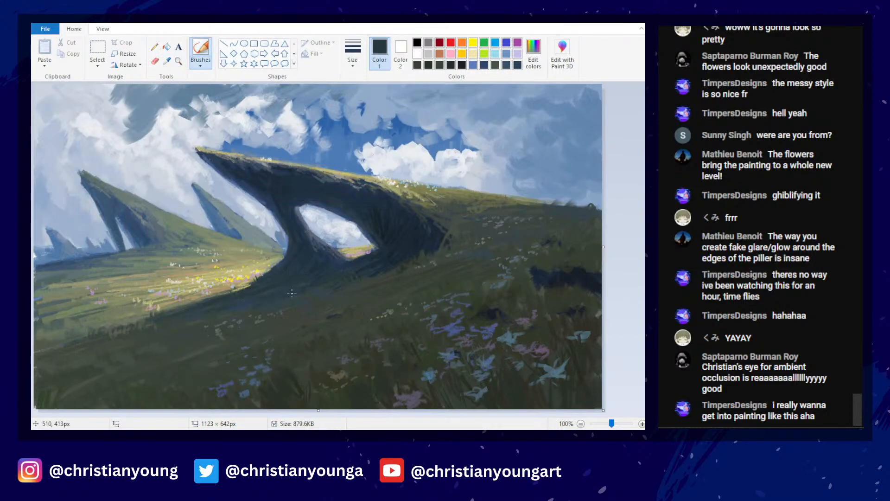
{"action": "left_click", "coordinate": [166, 61]}
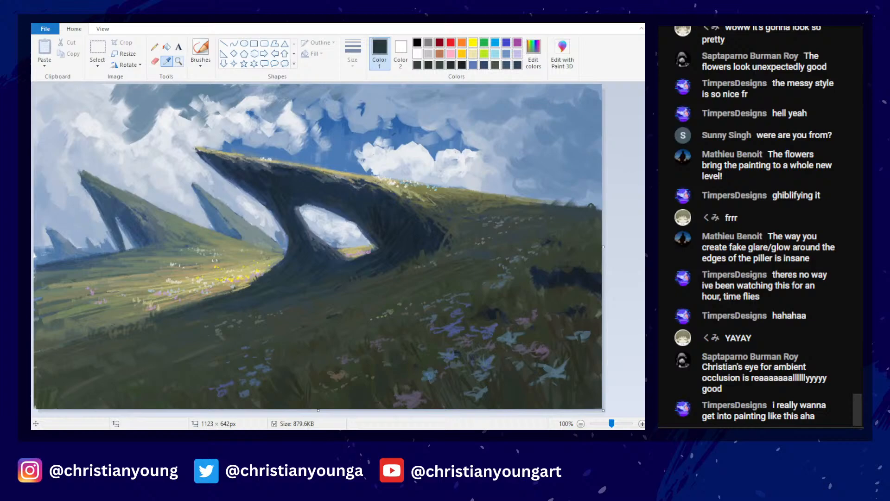
{"action": "left_click", "coordinate": [371, 291]}
{"action": "left_click", "coordinate": [534, 52]}
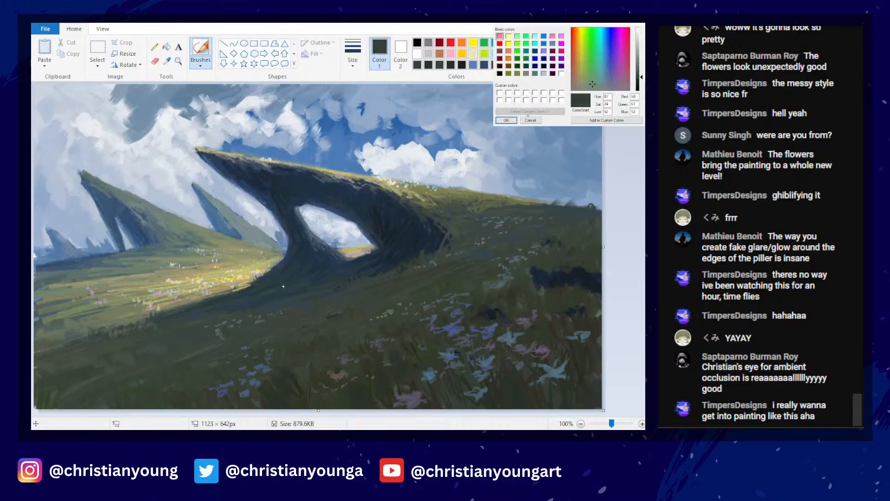
{"action": "left_click", "coordinate": [506, 120]}
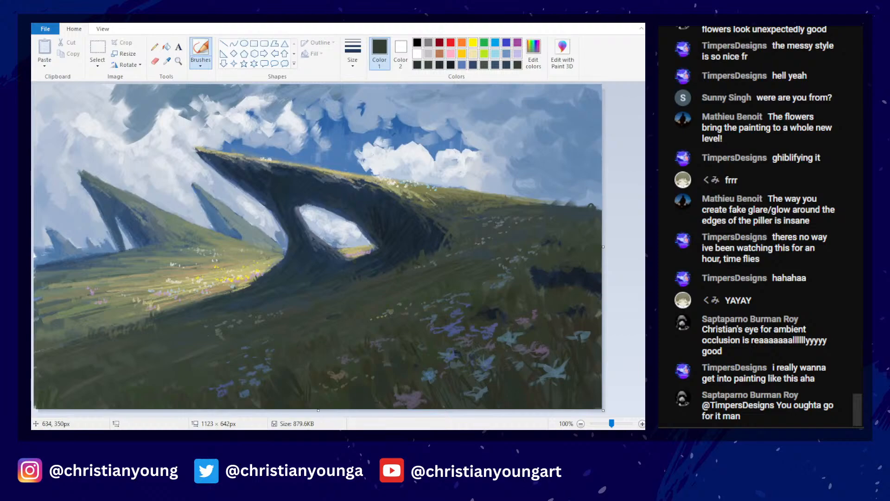
- Sample slate blue from the arch's base, change the brush size, and refine the shaded face of the large left spire
{"action": "left_click", "coordinate": [167, 61]}
{"action": "left_click", "coordinate": [301, 271]}
{"action": "left_click", "coordinate": [353, 53]}
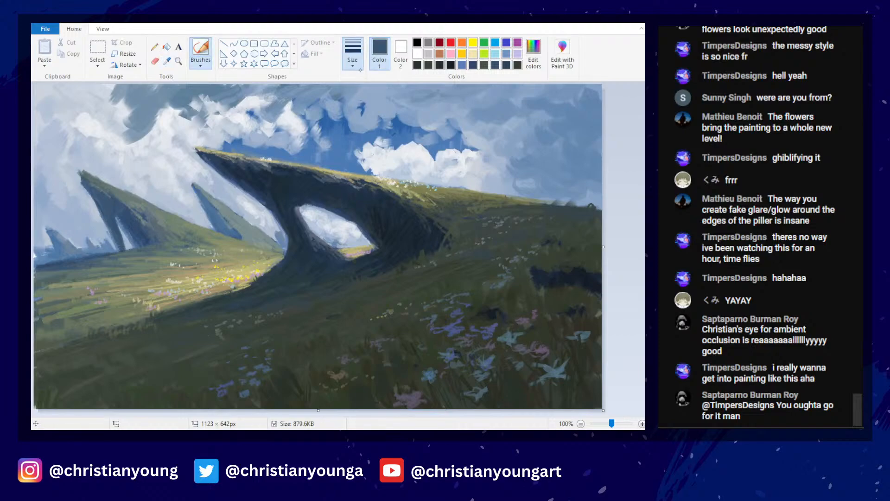
{"action": "left_click", "coordinate": [371, 130]}
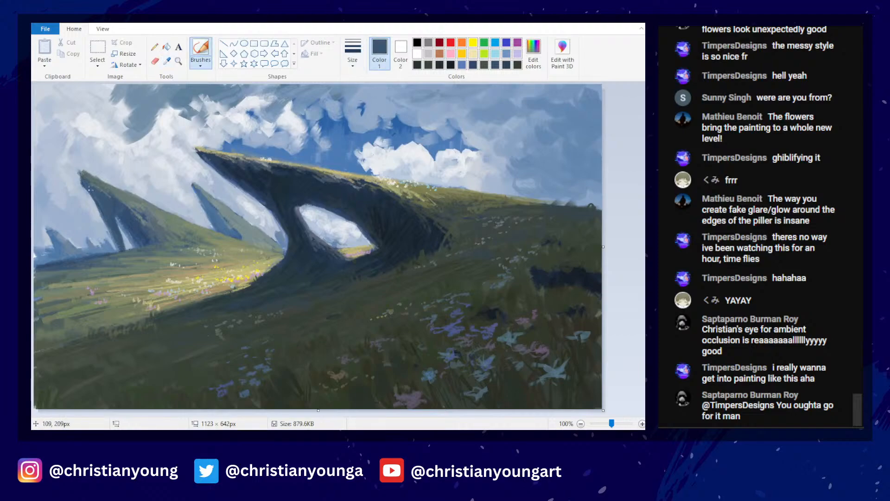
{"action": "left_click_drag", "start_coordinate": [95, 198], "coordinate": [104, 210]}
{"action": "left_click", "coordinate": [167, 61]}
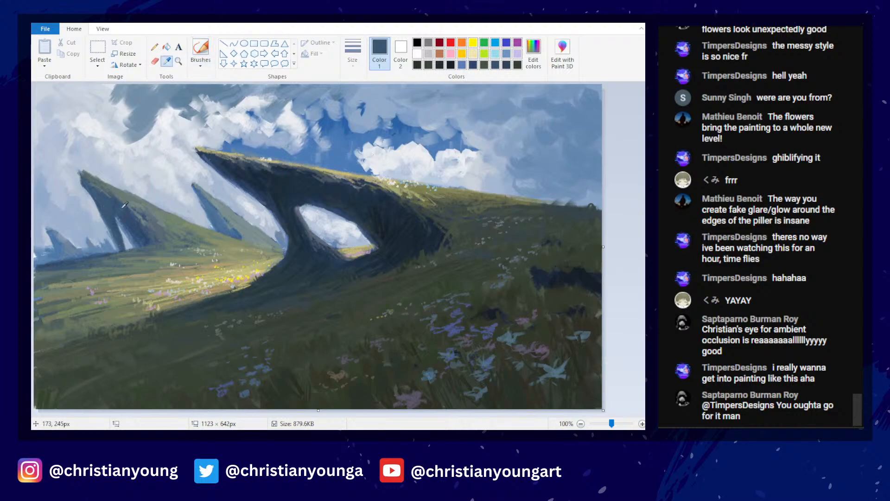
{"action": "left_click", "coordinate": [124, 206]}
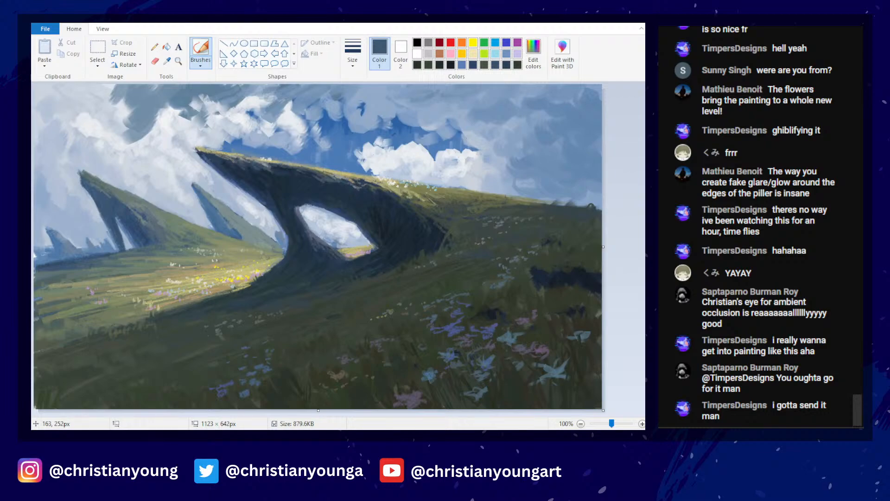
- Sample a dark tone from the arch's right end and olive green from the slope above it, and touch up that rock-to-grass edge
{"action": "left_click", "coordinate": [167, 60]}
{"action": "left_click", "coordinate": [433, 248]}
{"action": "left_click", "coordinate": [178, 61]}
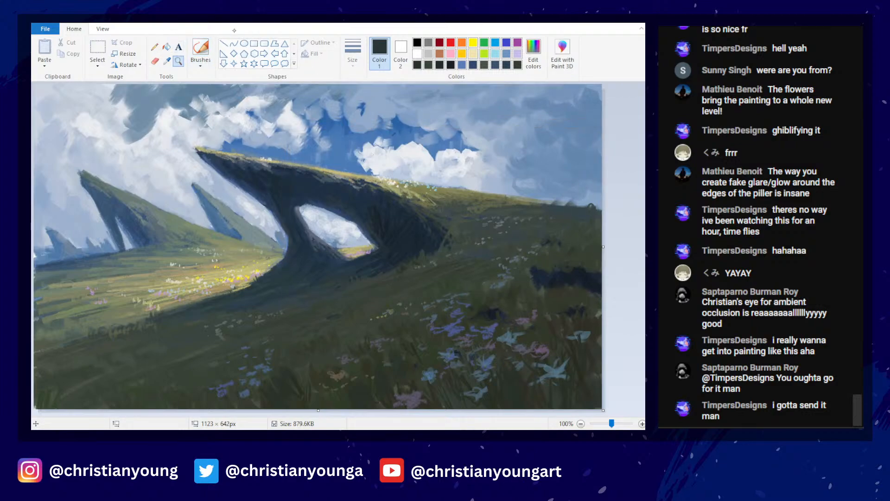
{"action": "left_click", "coordinate": [201, 51]}
{"action": "left_click", "coordinate": [167, 60]}
{"action": "left_click", "coordinate": [420, 199]}
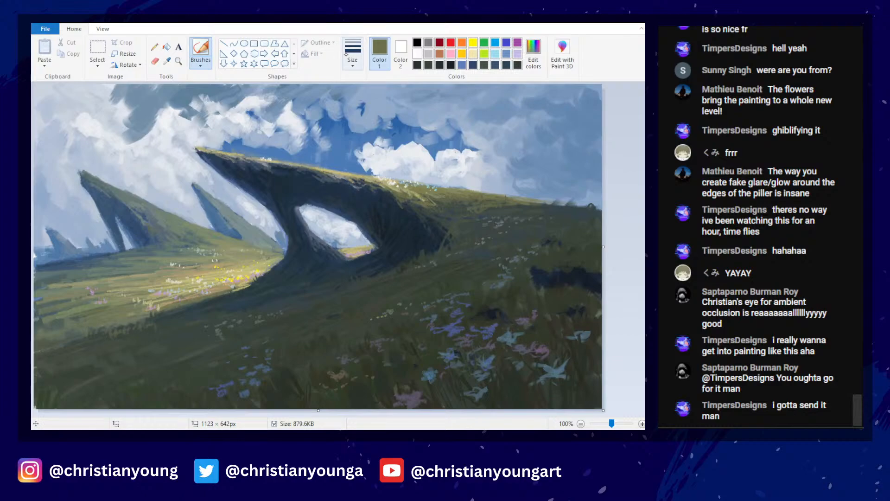
- Sample blue tones from the base of the large left spire and brush them as subtle cool accents on the rocks
{"action": "left_click", "coordinate": [166, 60]}
{"action": "left_click", "coordinate": [150, 234]}
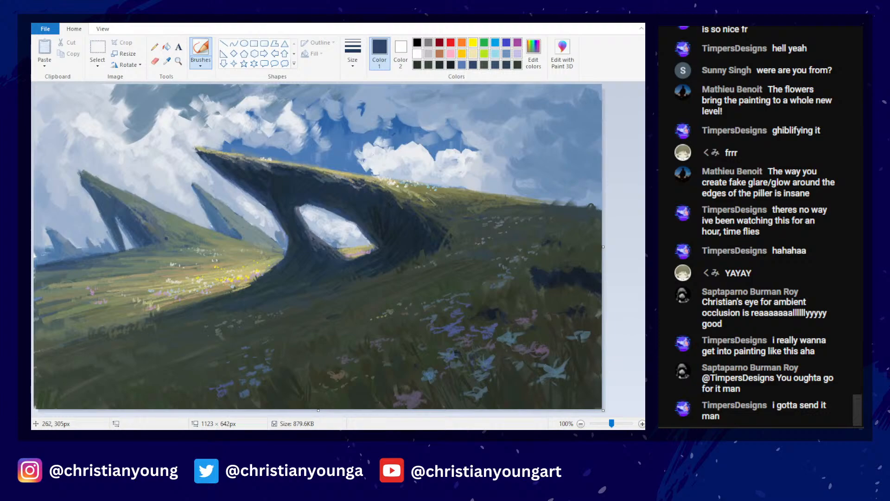
{"action": "left_click", "coordinate": [167, 60]}
{"action": "left_click", "coordinate": [161, 231]}
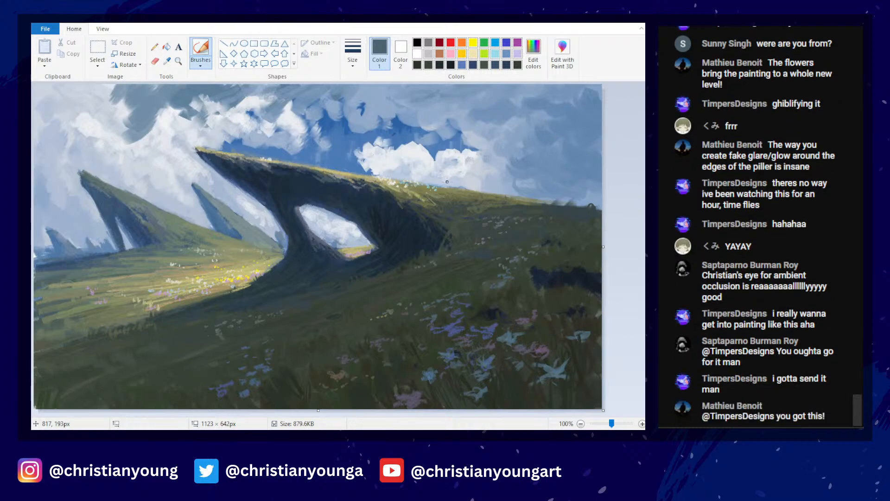
- Paint golden and bright yellow highlights along the arch's sunlit top edge and on the glowing grass beside its base
{"action": "left_click", "coordinate": [473, 43]}
{"action": "left_click", "coordinate": [461, 53]}
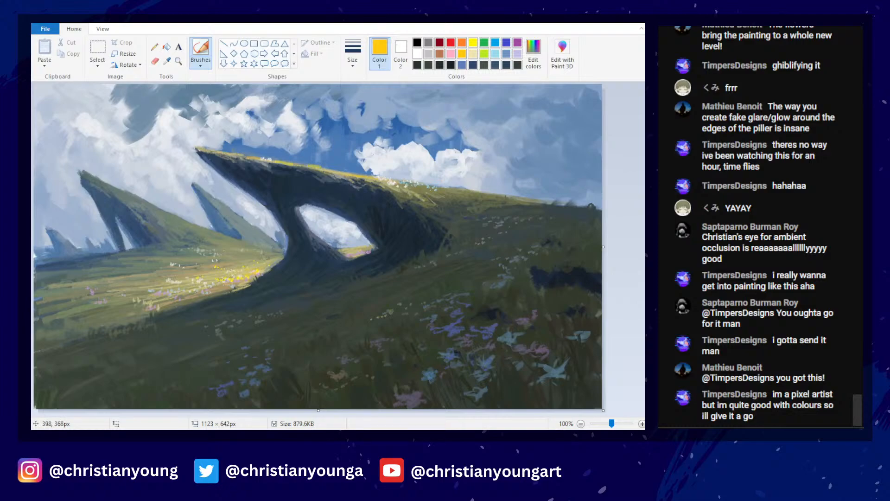
{"action": "left_click", "coordinate": [473, 42]}
{"action": "left_click_drag", "start_coordinate": [265, 267], "coordinate": [260, 266]}
- Sample dark greens from the foreground grass and dark blue from the arch's shadow, and brush darker tufts across the shaded hillside
{"action": "left_click", "coordinate": [168, 61]}
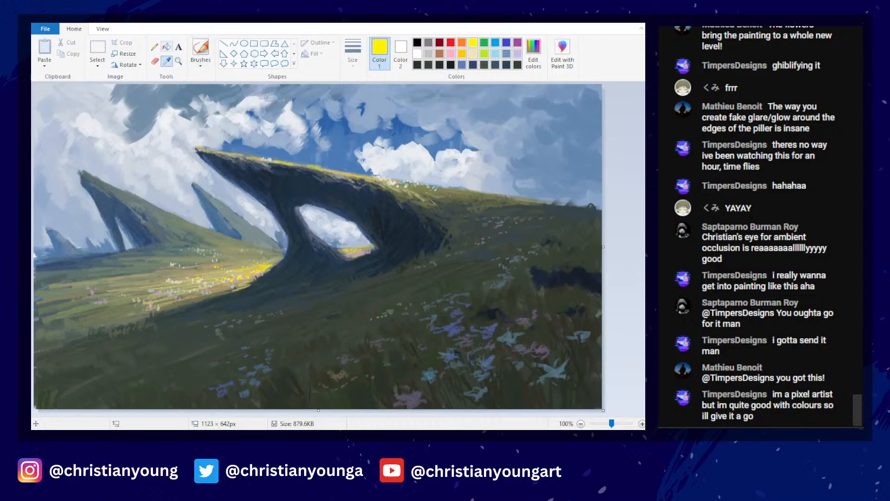
{"action": "left_click", "coordinate": [208, 365]}
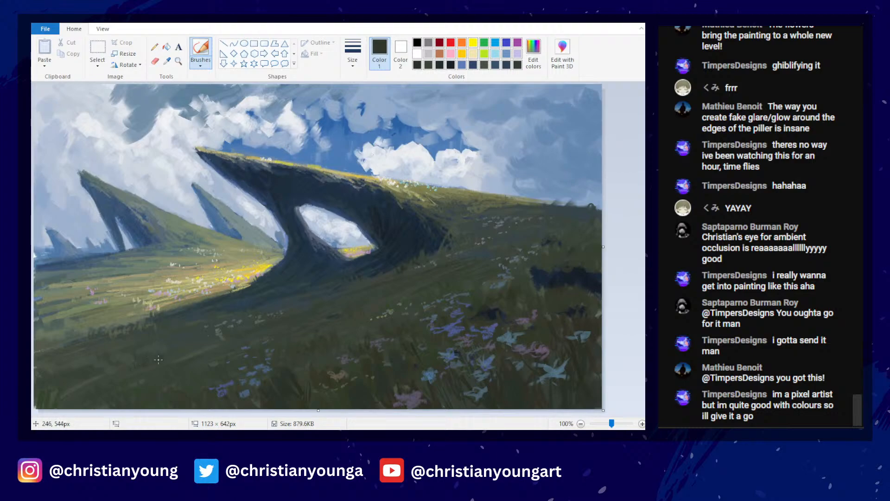
{"action": "left_click", "coordinate": [167, 61]}
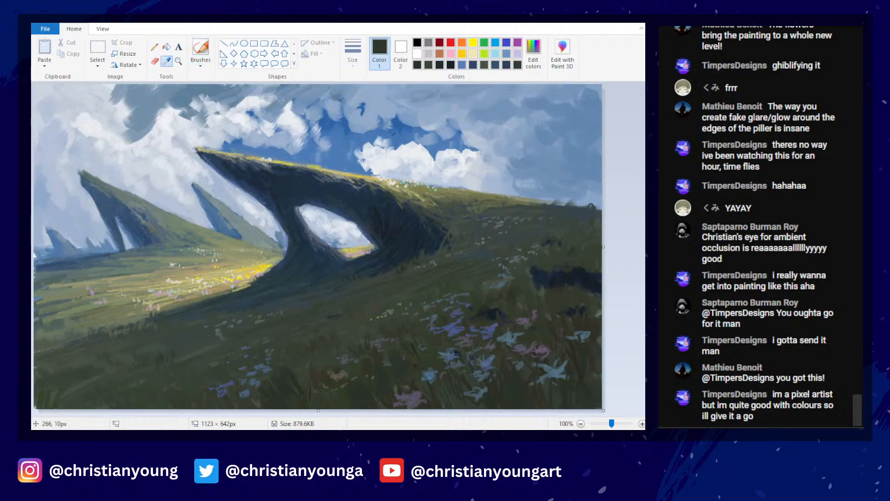
{"action": "left_click", "coordinate": [161, 377]}
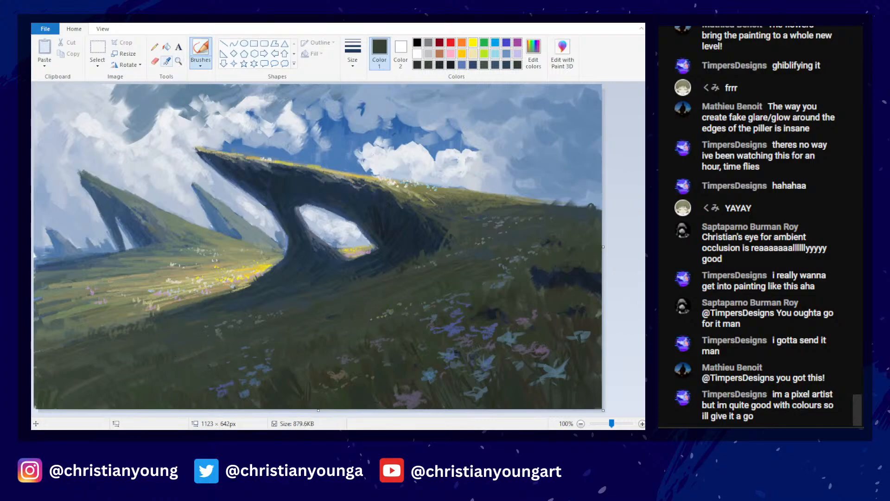
{"action": "left_click", "coordinate": [167, 61]}
{"action": "left_click", "coordinate": [384, 266]}
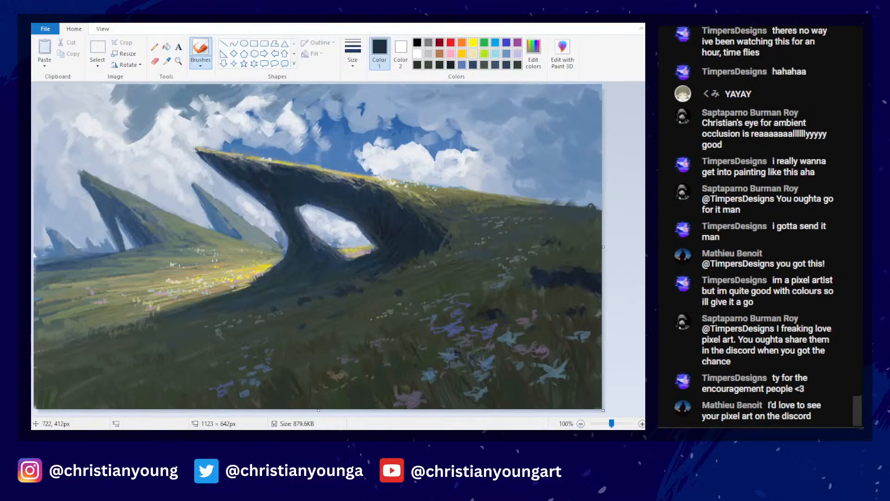
- Sample pale grey from the upper-left cloud and brush it up into the dark cloud patch above
{"action": "scroll", "coordinate": [426, 168], "scroll_direction": "down", "scroll_amount": 2}
{"action": "scroll", "coordinate": [427, 168], "scroll_direction": "up", "scroll_amount": 2}
{"action": "left_click", "coordinate": [167, 61]}
{"action": "left_click", "coordinate": [148, 136]}
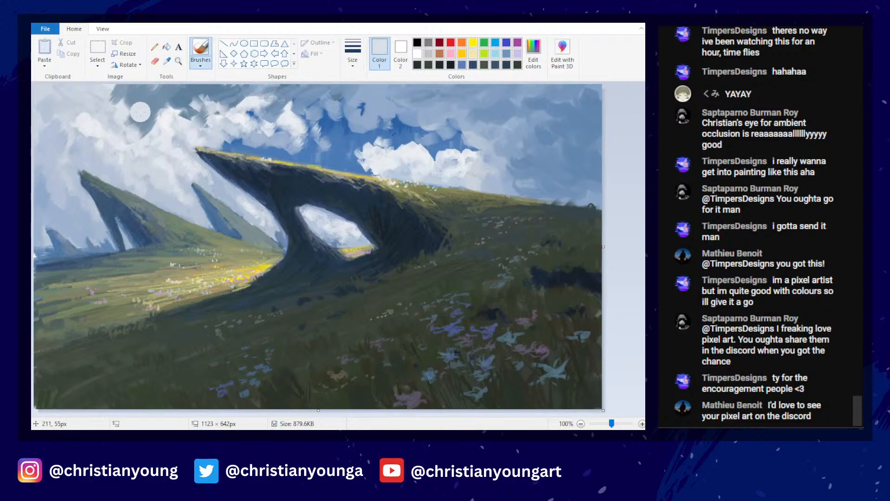
- Sample the grey-blue at the upper-left edge of the sky, adjust it, and brush it over the clouds in the upper-right sky
{"action": "left_click", "coordinate": [167, 61]}
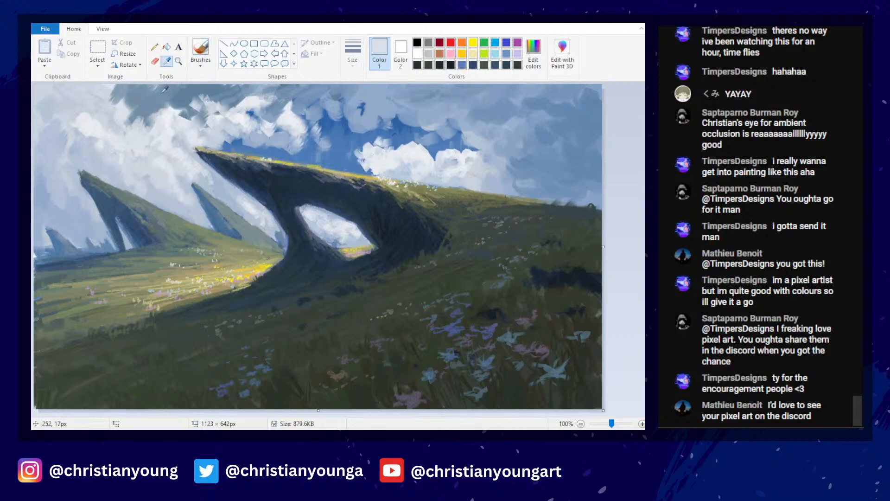
{"action": "left_click", "coordinate": [165, 89]}
{"action": "left_click", "coordinate": [533, 51]}
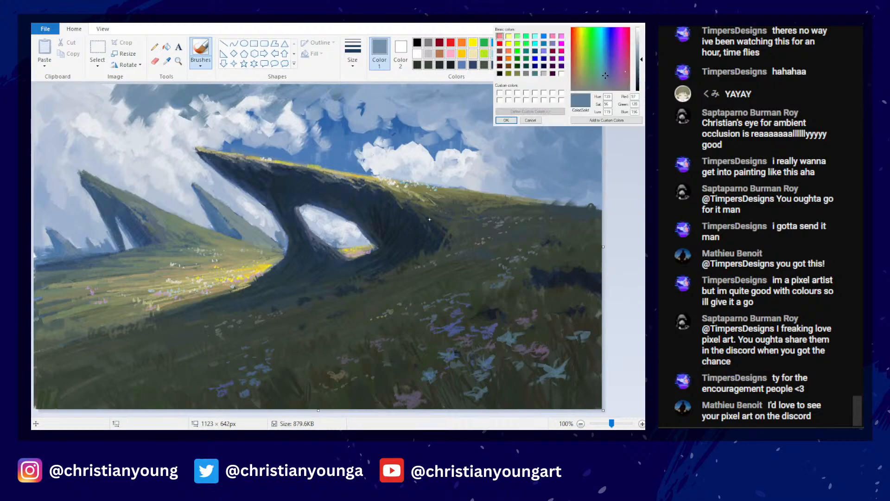
{"action": "left_click", "coordinate": [507, 120]}
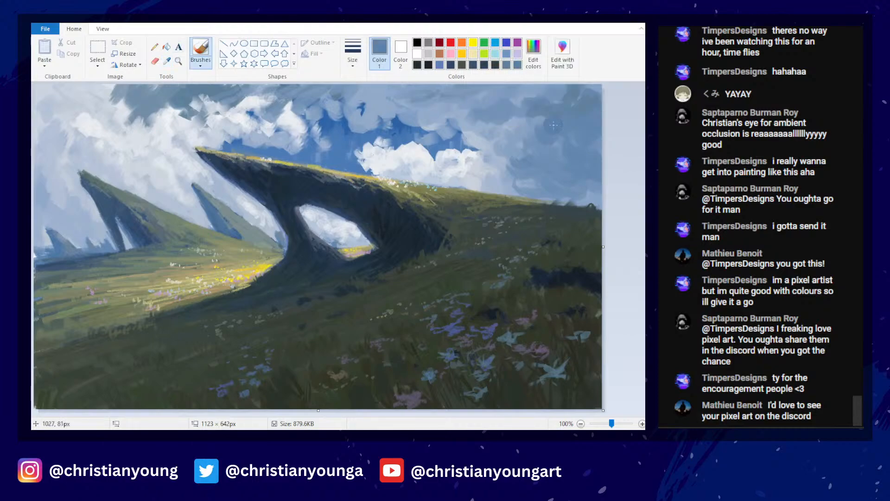
{"action": "mouse_move", "coordinate": [542, 91]}
{"action": "left_mouse_down"}
{"action": "mouse_move", "coordinate": [534, 109]}
{"action": "mouse_move", "coordinate": [503, 97]}
{"action": "left_mouse_up"}
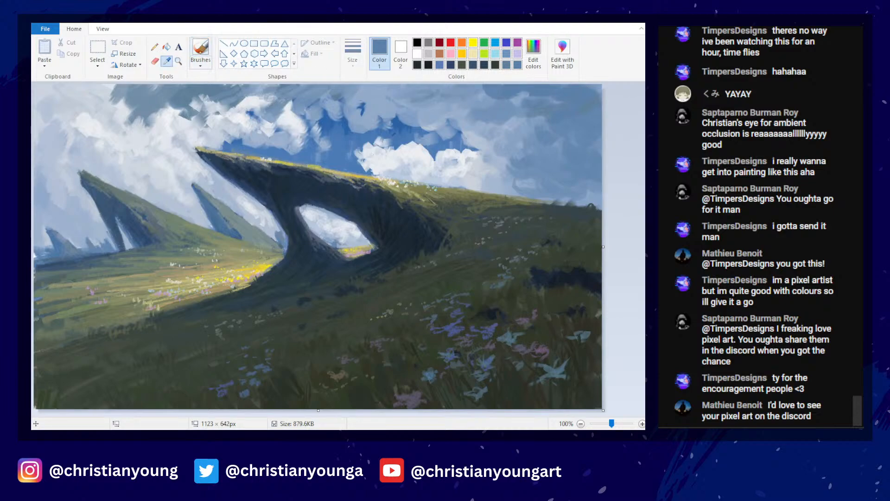
{"action": "mouse_move", "coordinate": [467, 91]}
{"action": "left_mouse_down"}
{"action": "mouse_move", "coordinate": [515, 100]}
{"action": "mouse_move", "coordinate": [529, 135]}
{"action": "mouse_move", "coordinate": [541, 119]}
{"action": "left_mouse_up"}
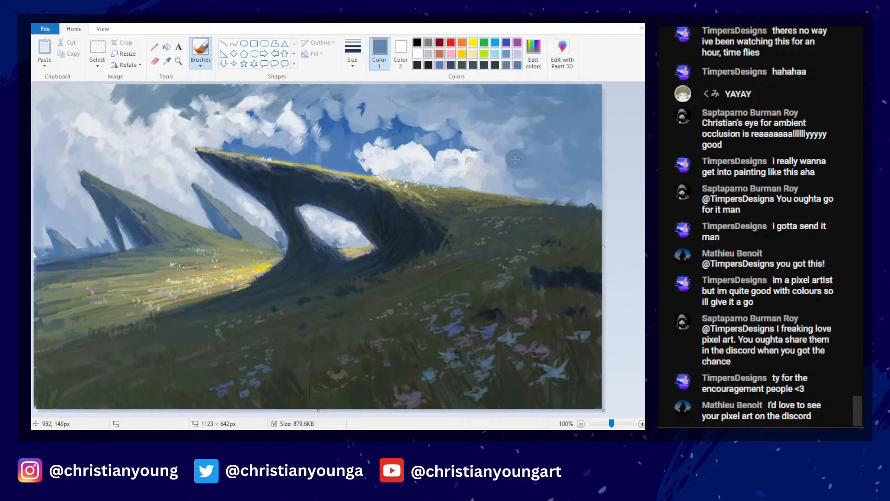
- Check the painting at thumbnail size, fine-tune the blue brush colour, and brush it into the sky above the right ridge
{"action": "scroll", "coordinate": [519, 168], "scroll_direction": "down", "scroll_amount": 3}
{"action": "scroll", "coordinate": [520, 169], "scroll_direction": "up", "scroll_amount": 3}
{"action": "scroll", "coordinate": [521, 164], "scroll_direction": "up", "scroll_amount": 1}
{"action": "scroll", "coordinate": [520, 162], "scroll_direction": "down", "scroll_amount": 1}
{"action": "left_click", "coordinate": [533, 52]}
{"action": "left_click", "coordinate": [506, 120]}
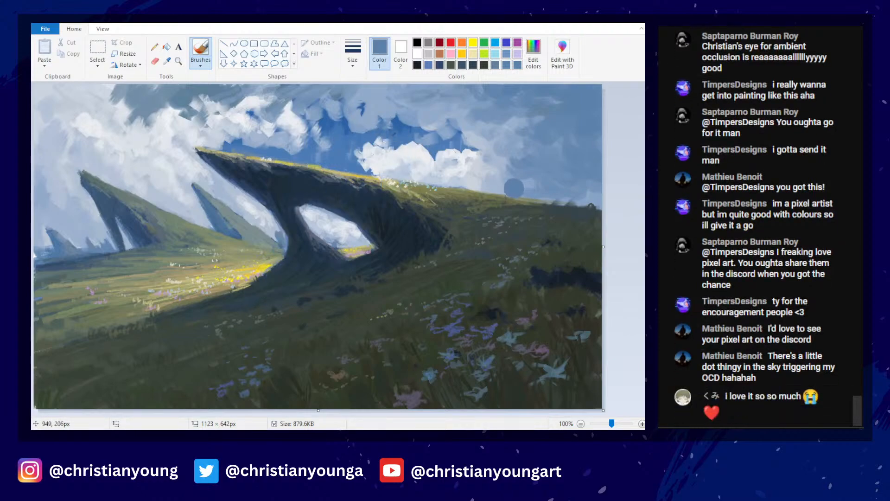
- Sample deep and lighter blues from the central sky and paint over the small patches above the white cloud
{"action": "left_click", "coordinate": [167, 60]}
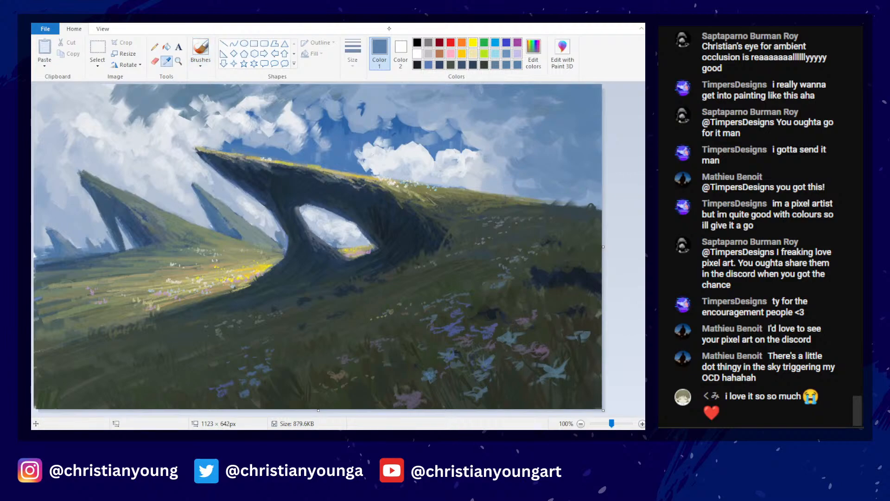
{"action": "left_click", "coordinate": [394, 133]}
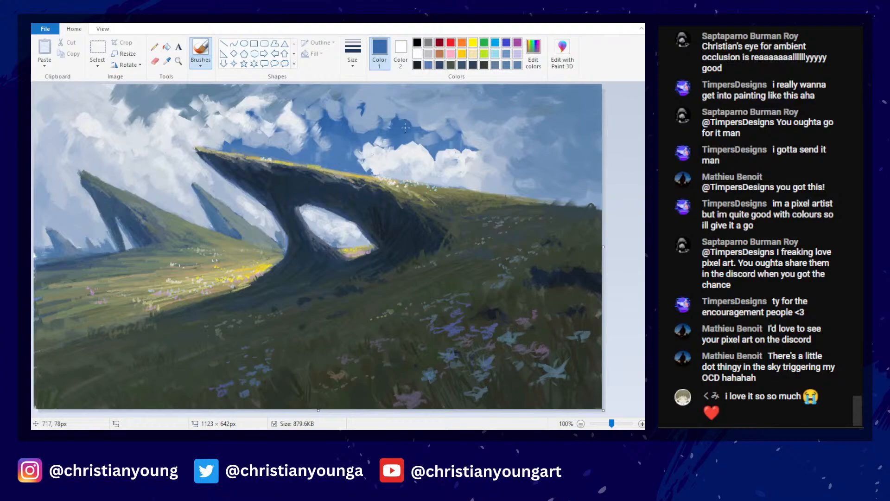
{"action": "left_click", "coordinate": [167, 61]}
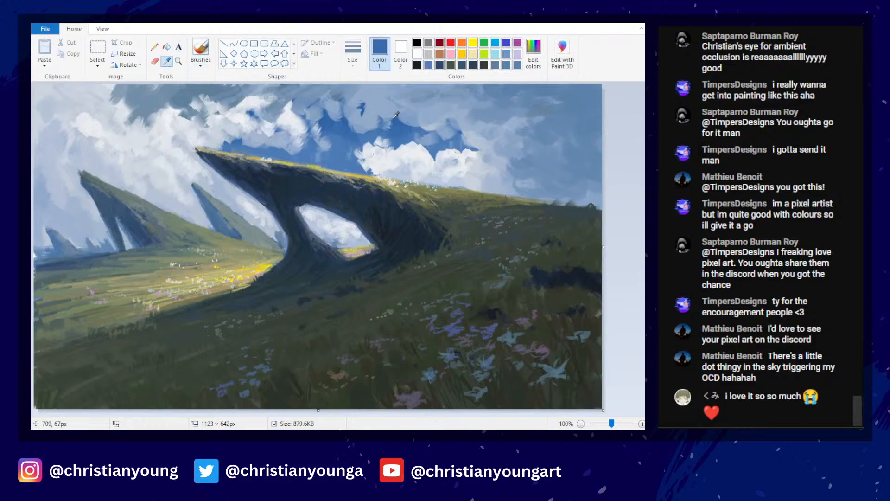
{"action": "left_click", "coordinate": [411, 117]}
{"action": "mouse_move", "coordinate": [401, 123]}
{"action": "left_mouse_down"}
{"action": "mouse_move", "coordinate": [427, 121]}
{"action": "mouse_move", "coordinate": [443, 137]}
{"action": "mouse_move", "coordinate": [457, 126]}
{"action": "left_mouse_up"}
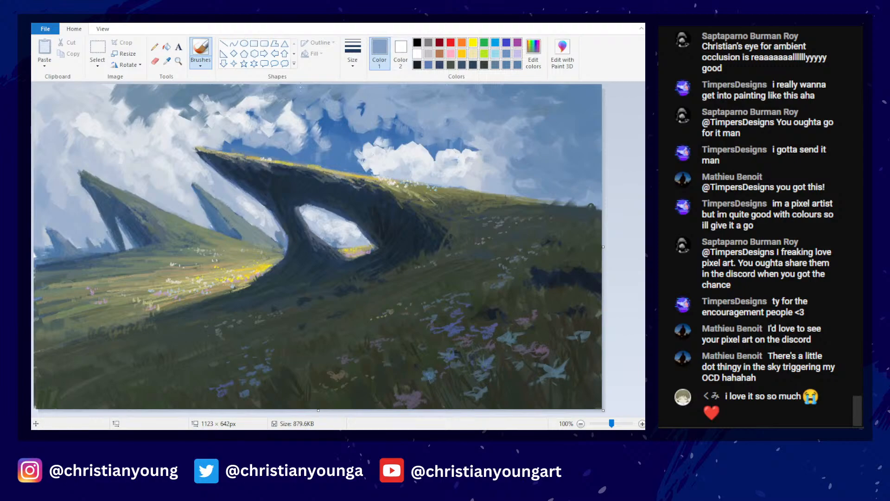
- Sample pale grey-blue from the bright left cloud and extend the cloud into the blue sky above the arch
{"action": "left_click", "coordinate": [167, 61]}
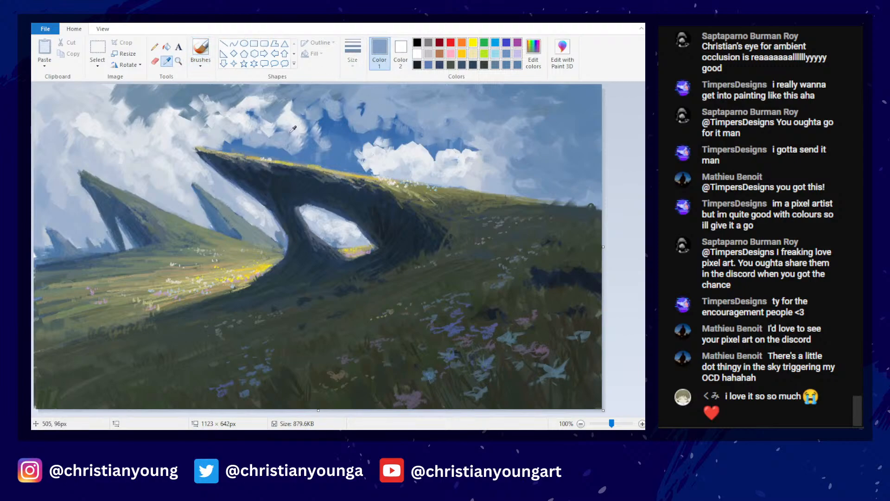
{"action": "left_click", "coordinate": [290, 130]}
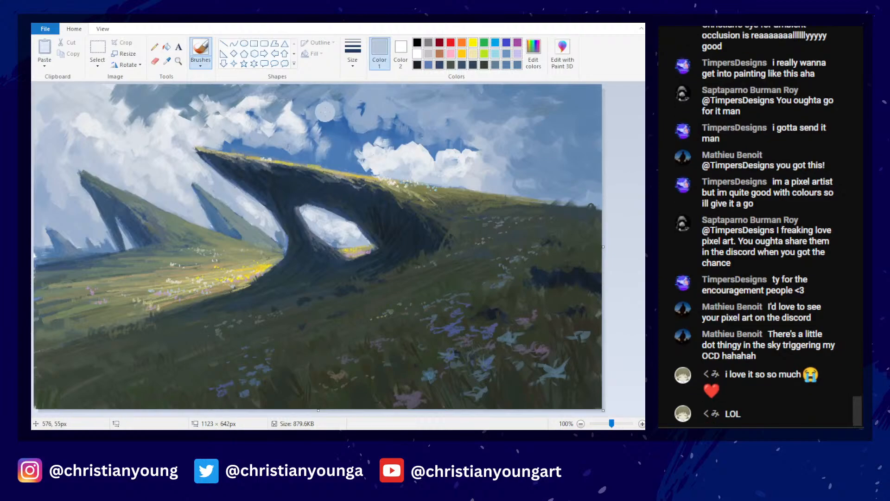
{"action": "left_click_drag", "start_coordinate": [346, 117], "coordinate": [352, 119]}
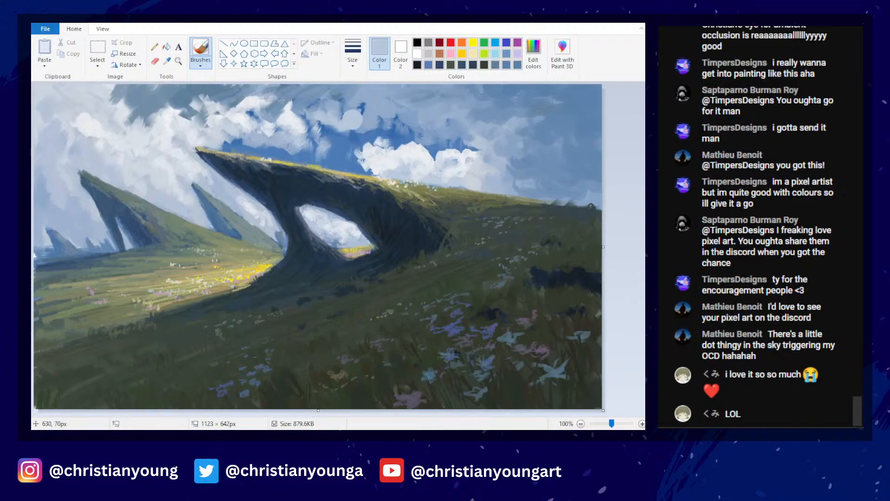
{"action": "scroll", "coordinate": [481, 194], "scroll_direction": "down", "scroll_amount": 2}
{"action": "scroll", "coordinate": [481, 194], "scroll_direction": "up", "scroll_amount": 2}
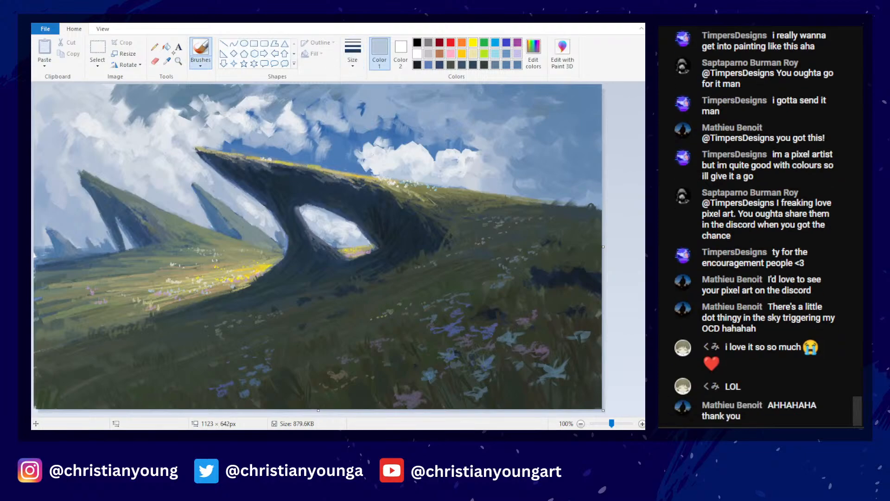
- Sample dark green from the foreground grass, darken it slightly, brush it into the shaded hillside, and save the painting
{"action": "left_click", "coordinate": [167, 61]}
{"action": "left_click", "coordinate": [522, 388]}
{"action": "left_click", "coordinate": [533, 54]}
{"action": "left_click_drag", "start_coordinate": [640, 79], "coordinate": [640, 81]}
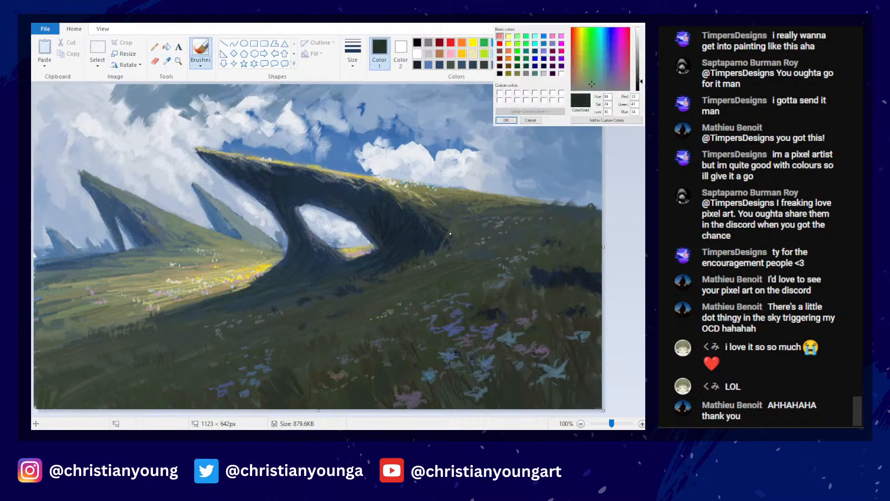
{"action": "left_click", "coordinate": [506, 120]}
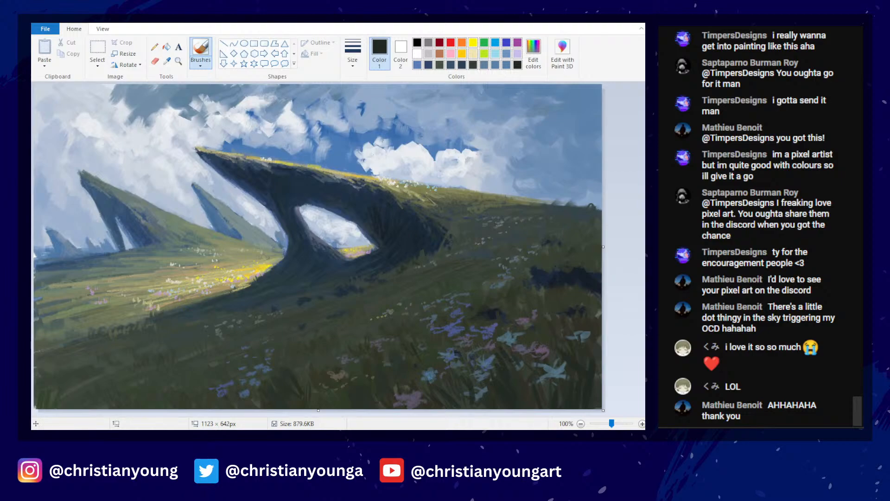
{"action": "key", "text": "ctrl+s"}
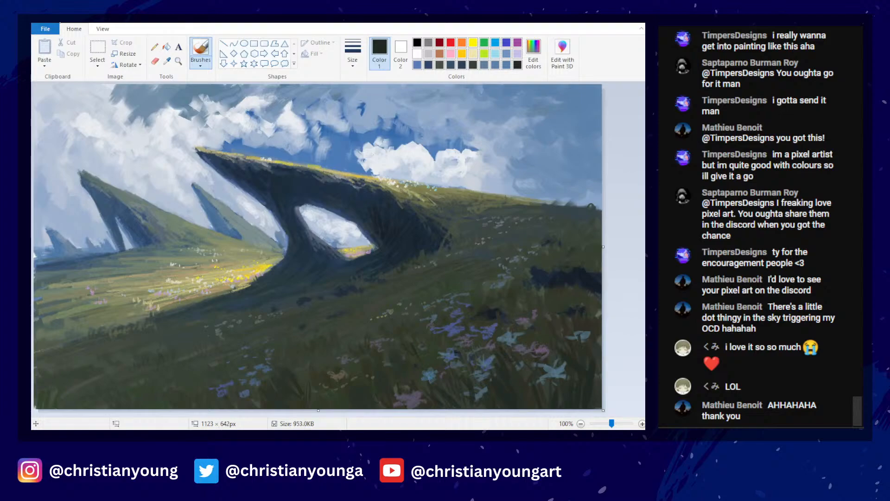